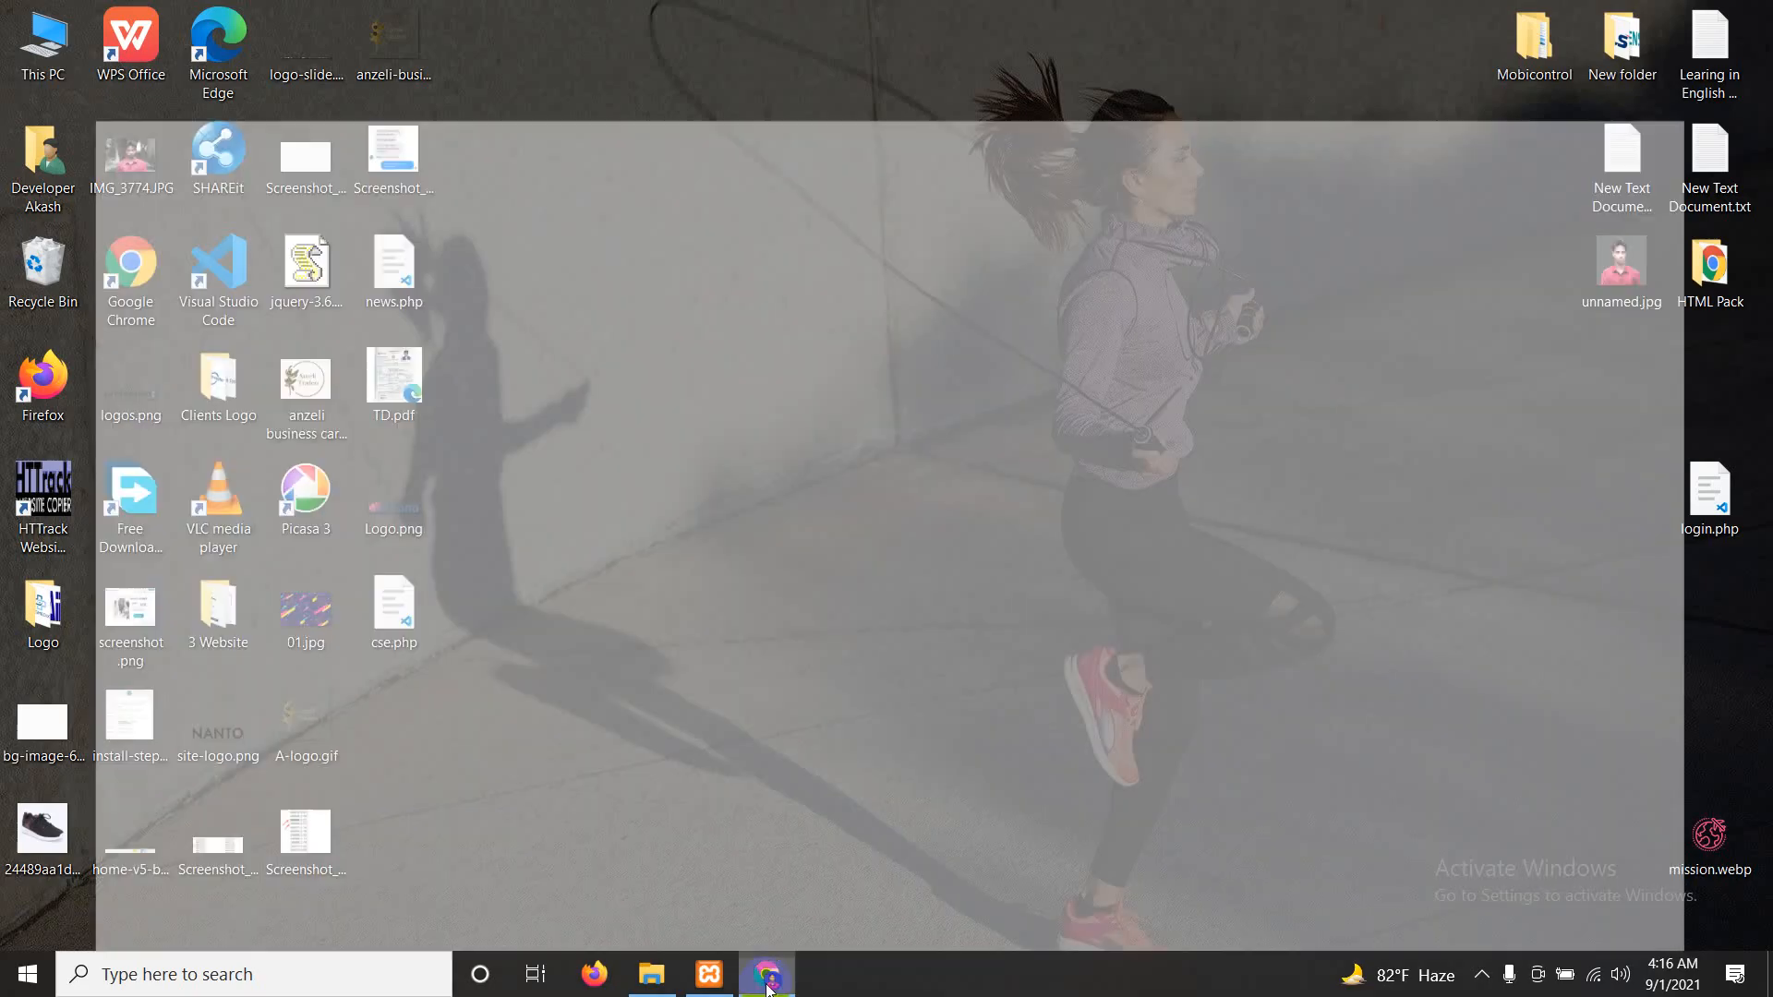
# Search the web for "electro theme themeforest" and open the Electro Electronics Store WooCommerce Theme page on ThemeForest
pyautogui.click(595, 22)
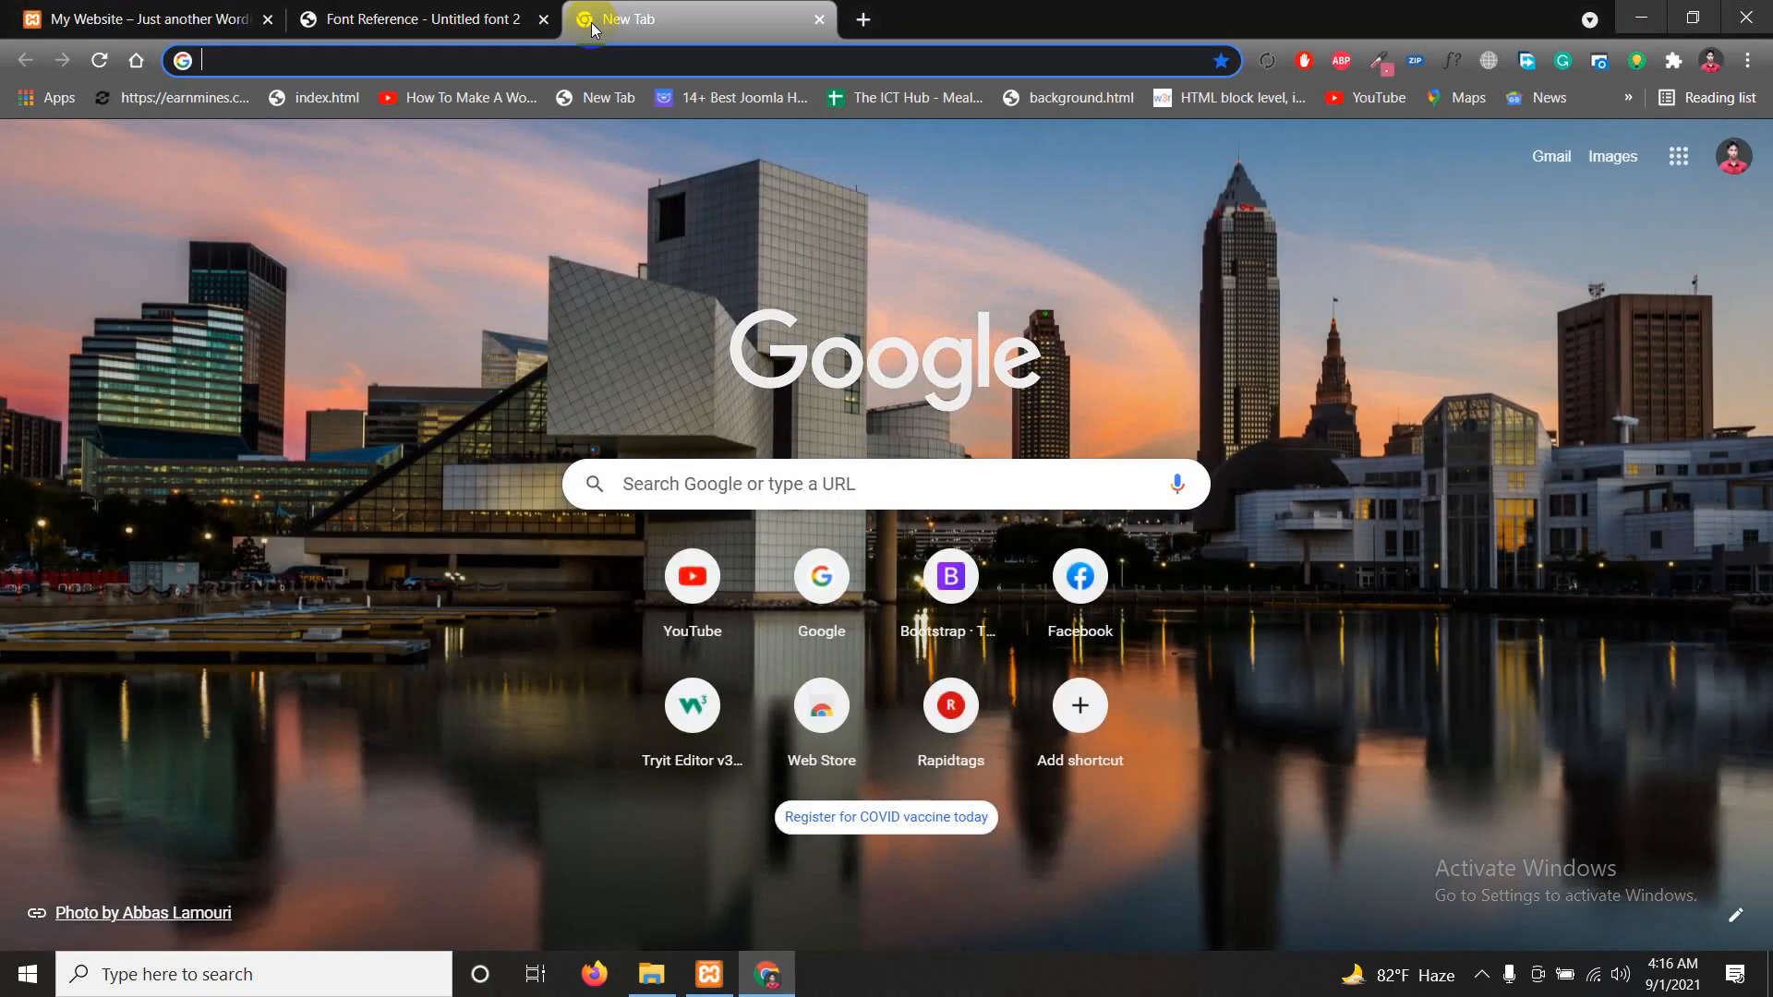
pyautogui.write('electro theme themeforest')
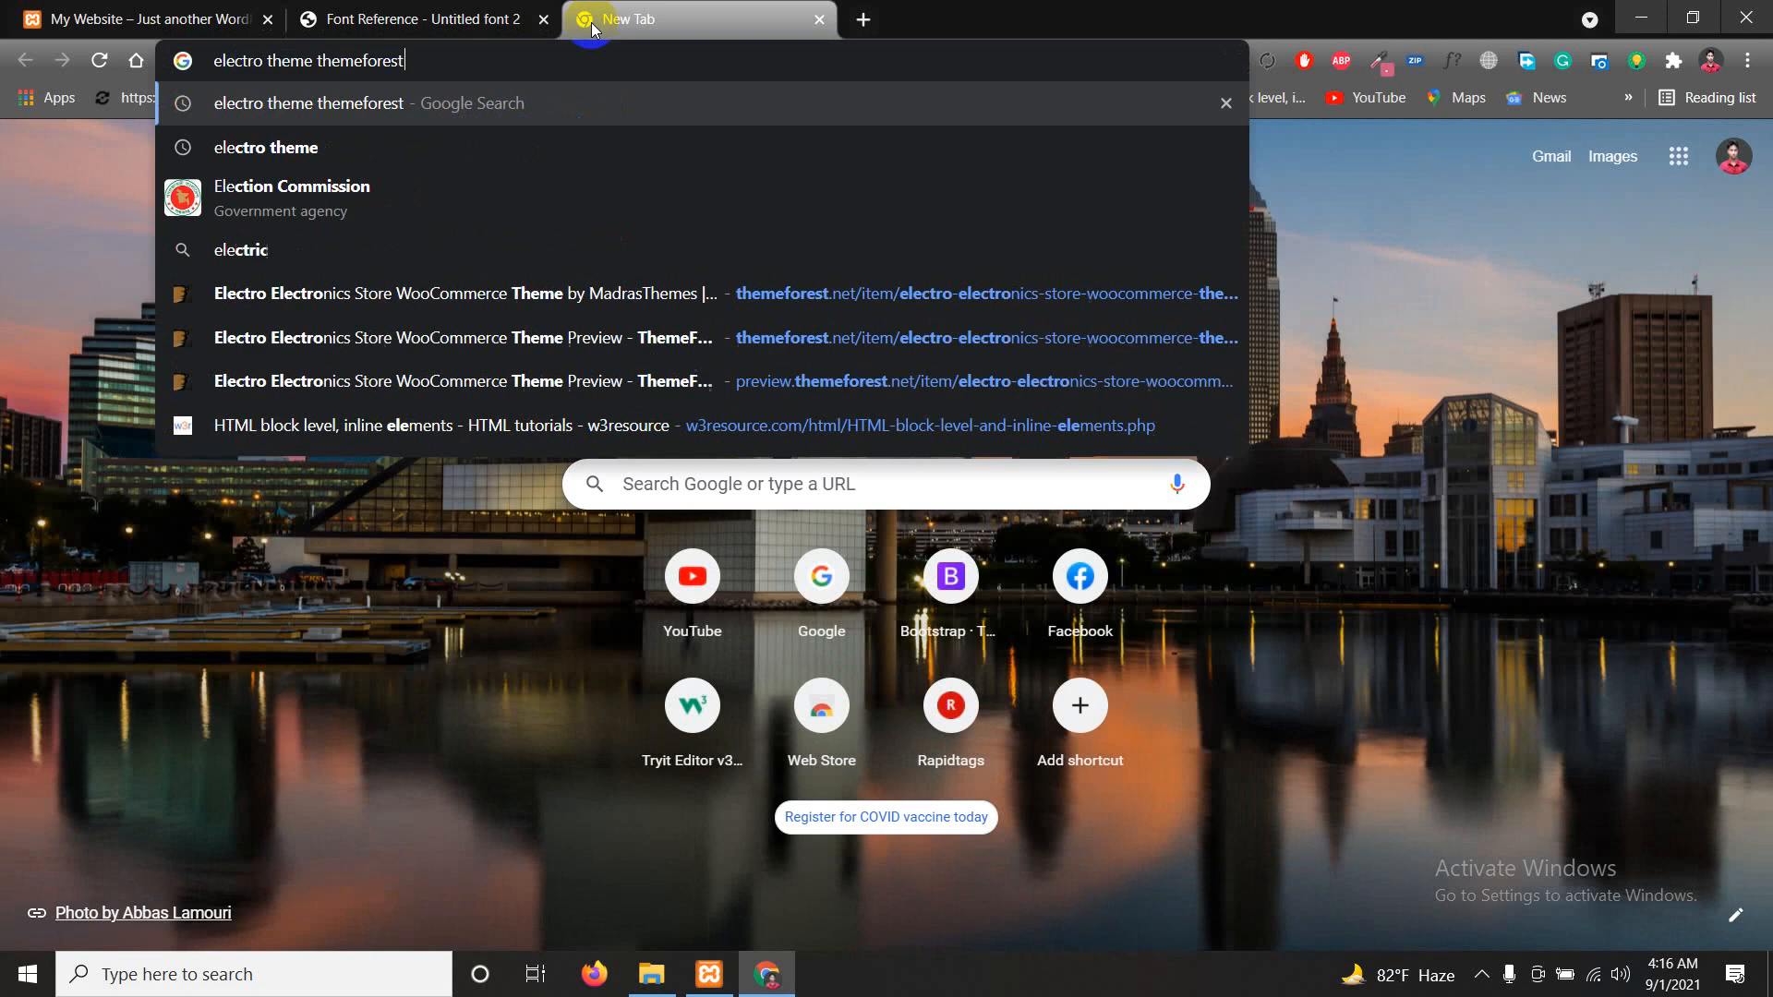
pyautogui.press('Return')
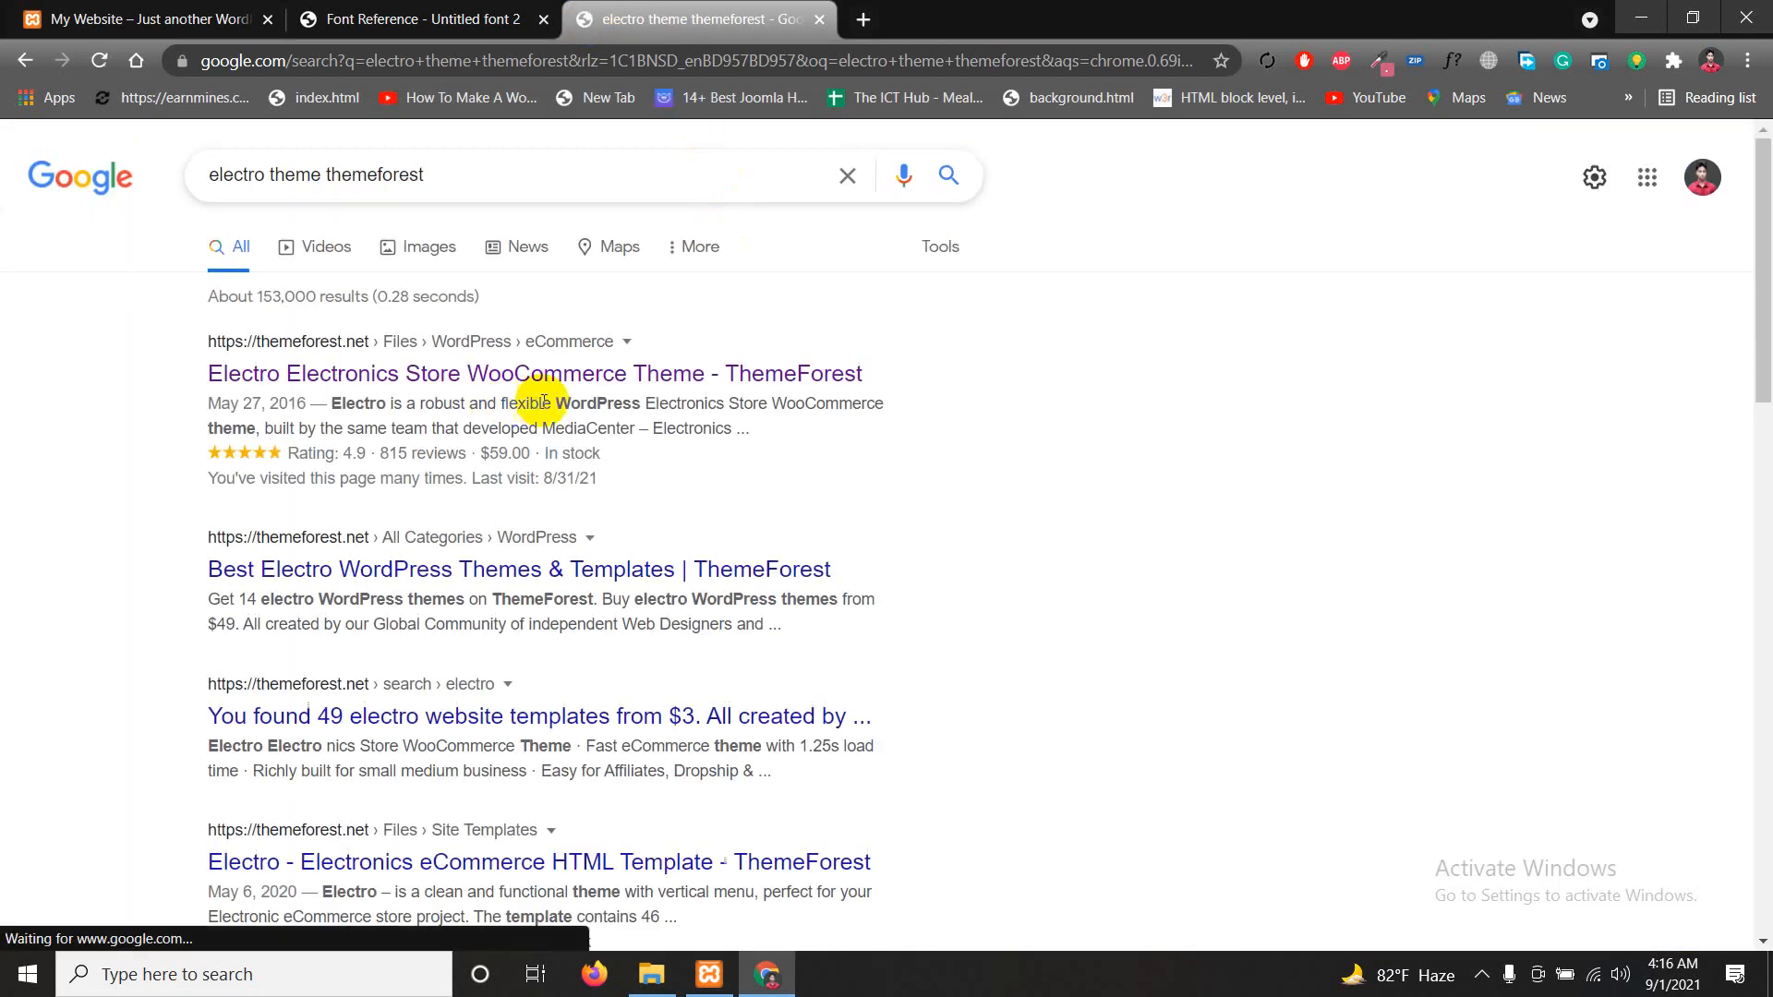
pyautogui.click(436, 26)
pyautogui.click(657, 13)
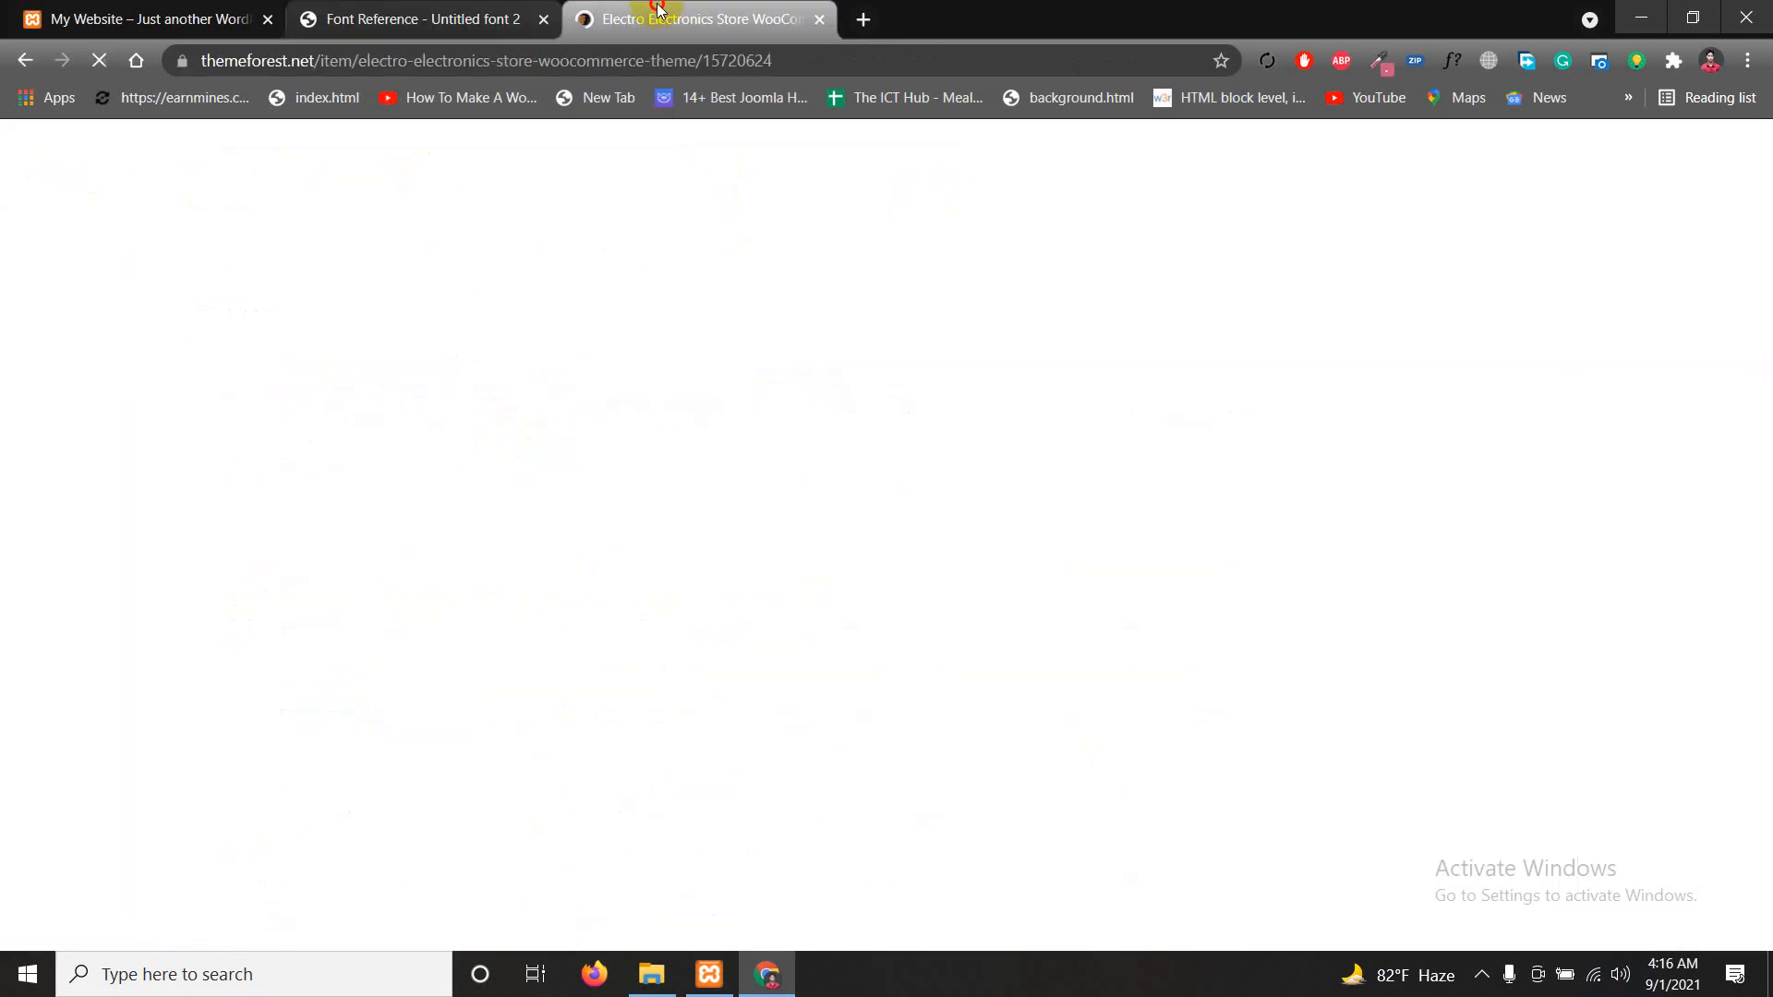
# Open the Electro theme's full-screen preview, close its item page, and bring up the home page designs
pyautogui.scroll(-4, 717, 540)
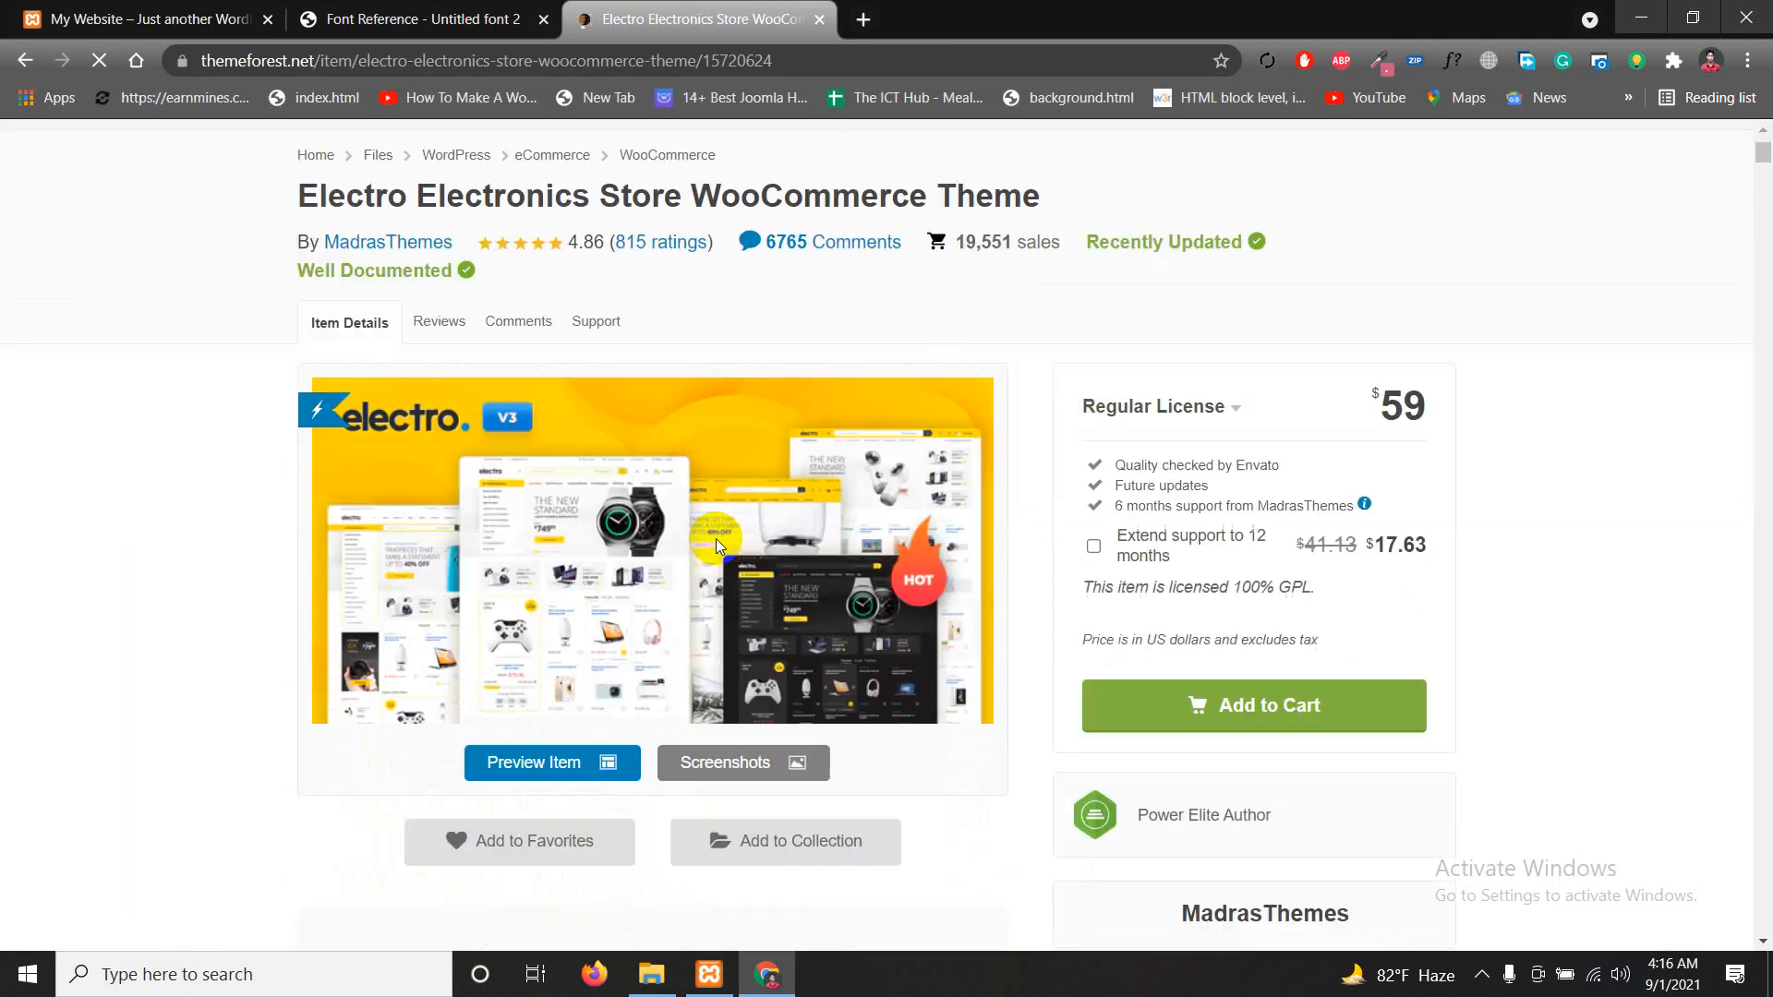
pyautogui.click(527, 592)
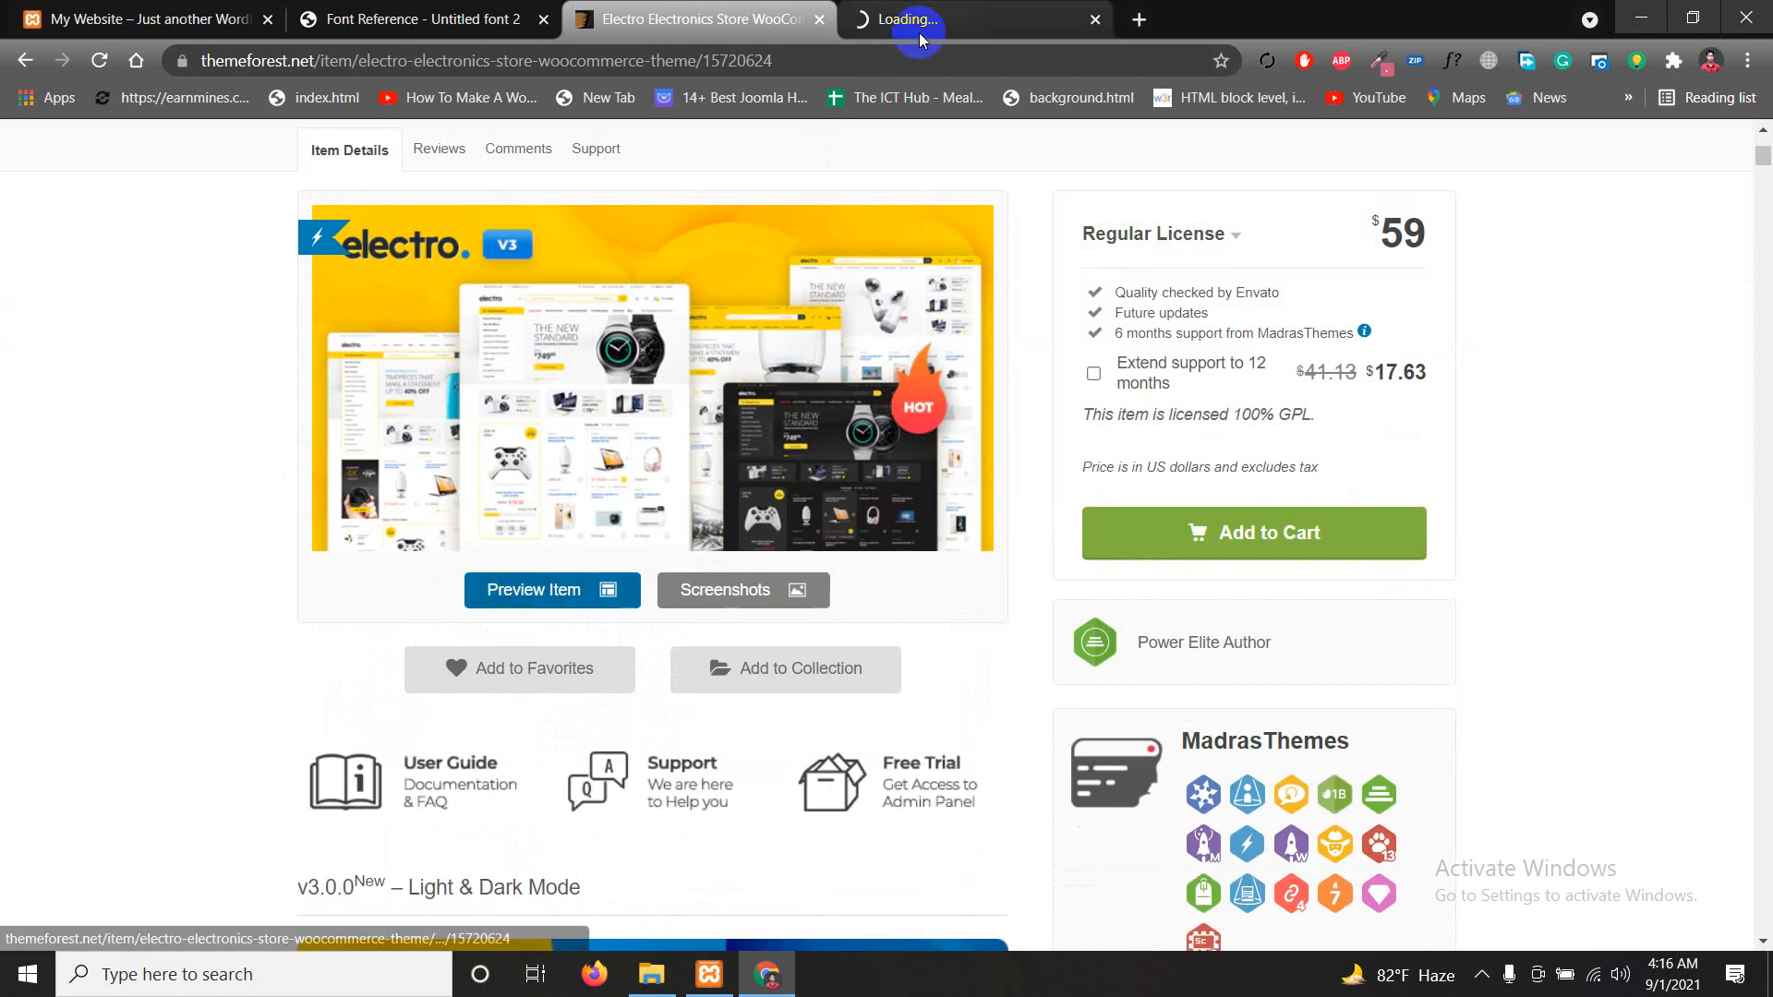
pyautogui.click(854, 18)
pyautogui.click(821, 20)
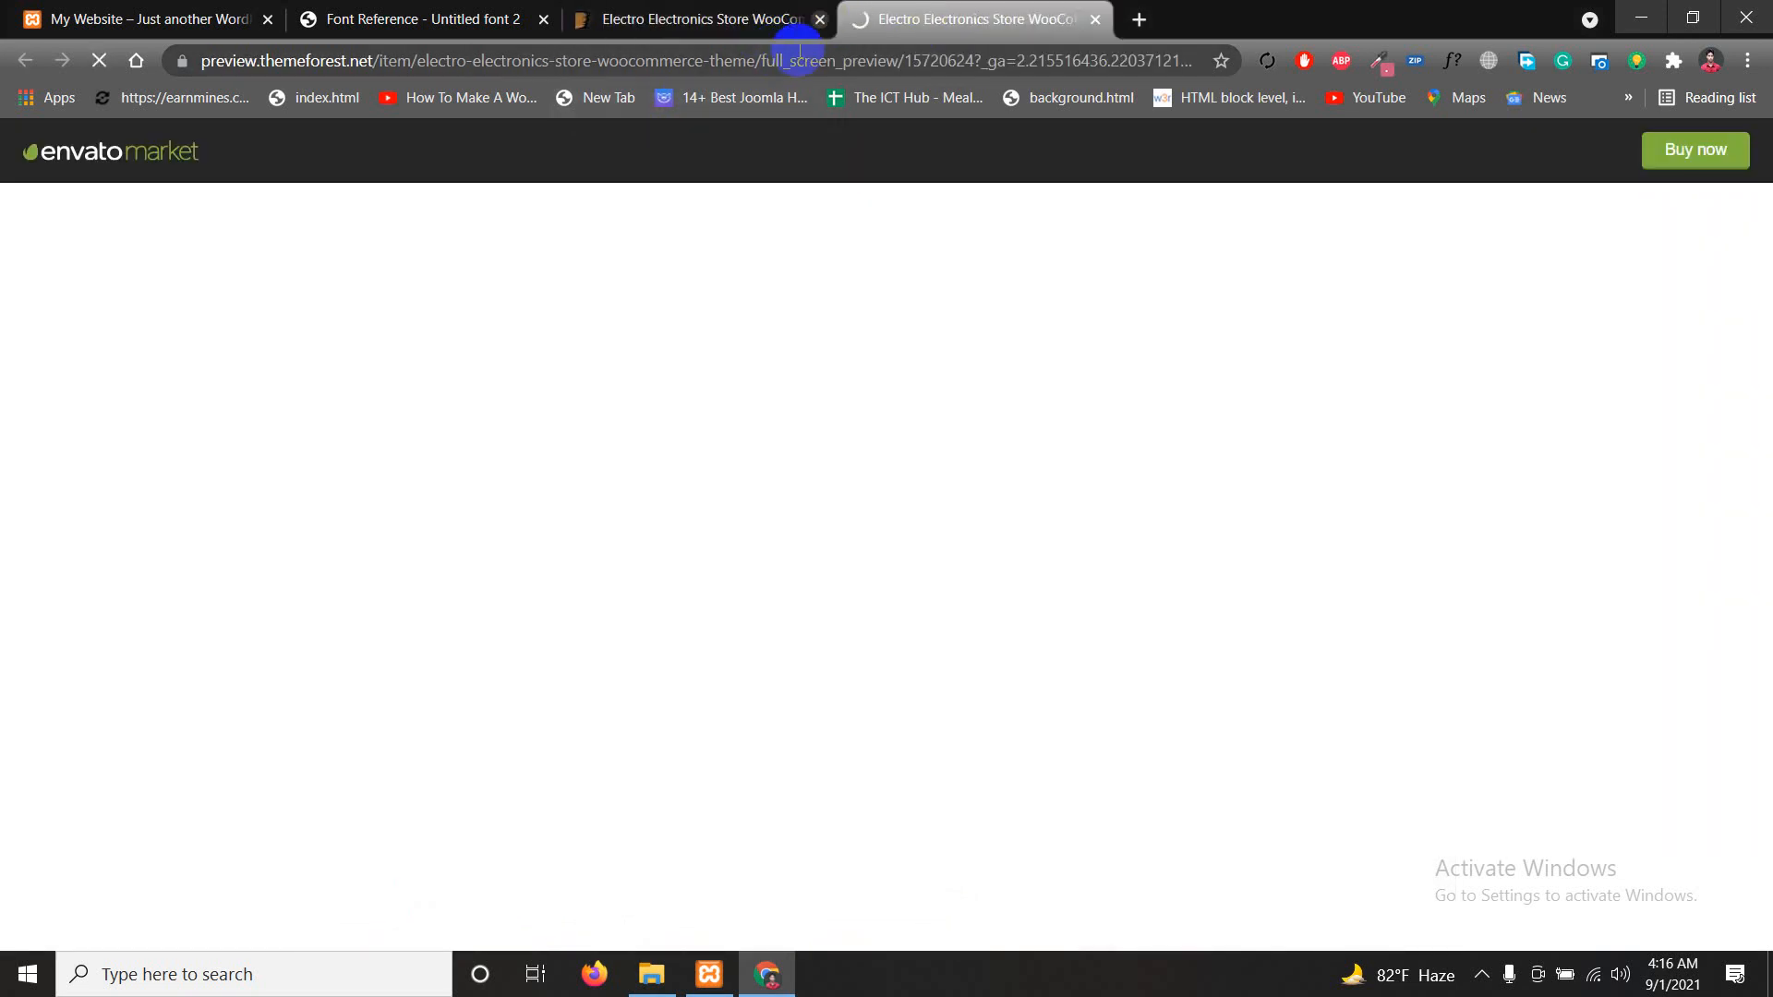
pyautogui.scroll(-5, 642, 513)
pyautogui.scroll(-6, 643, 513)
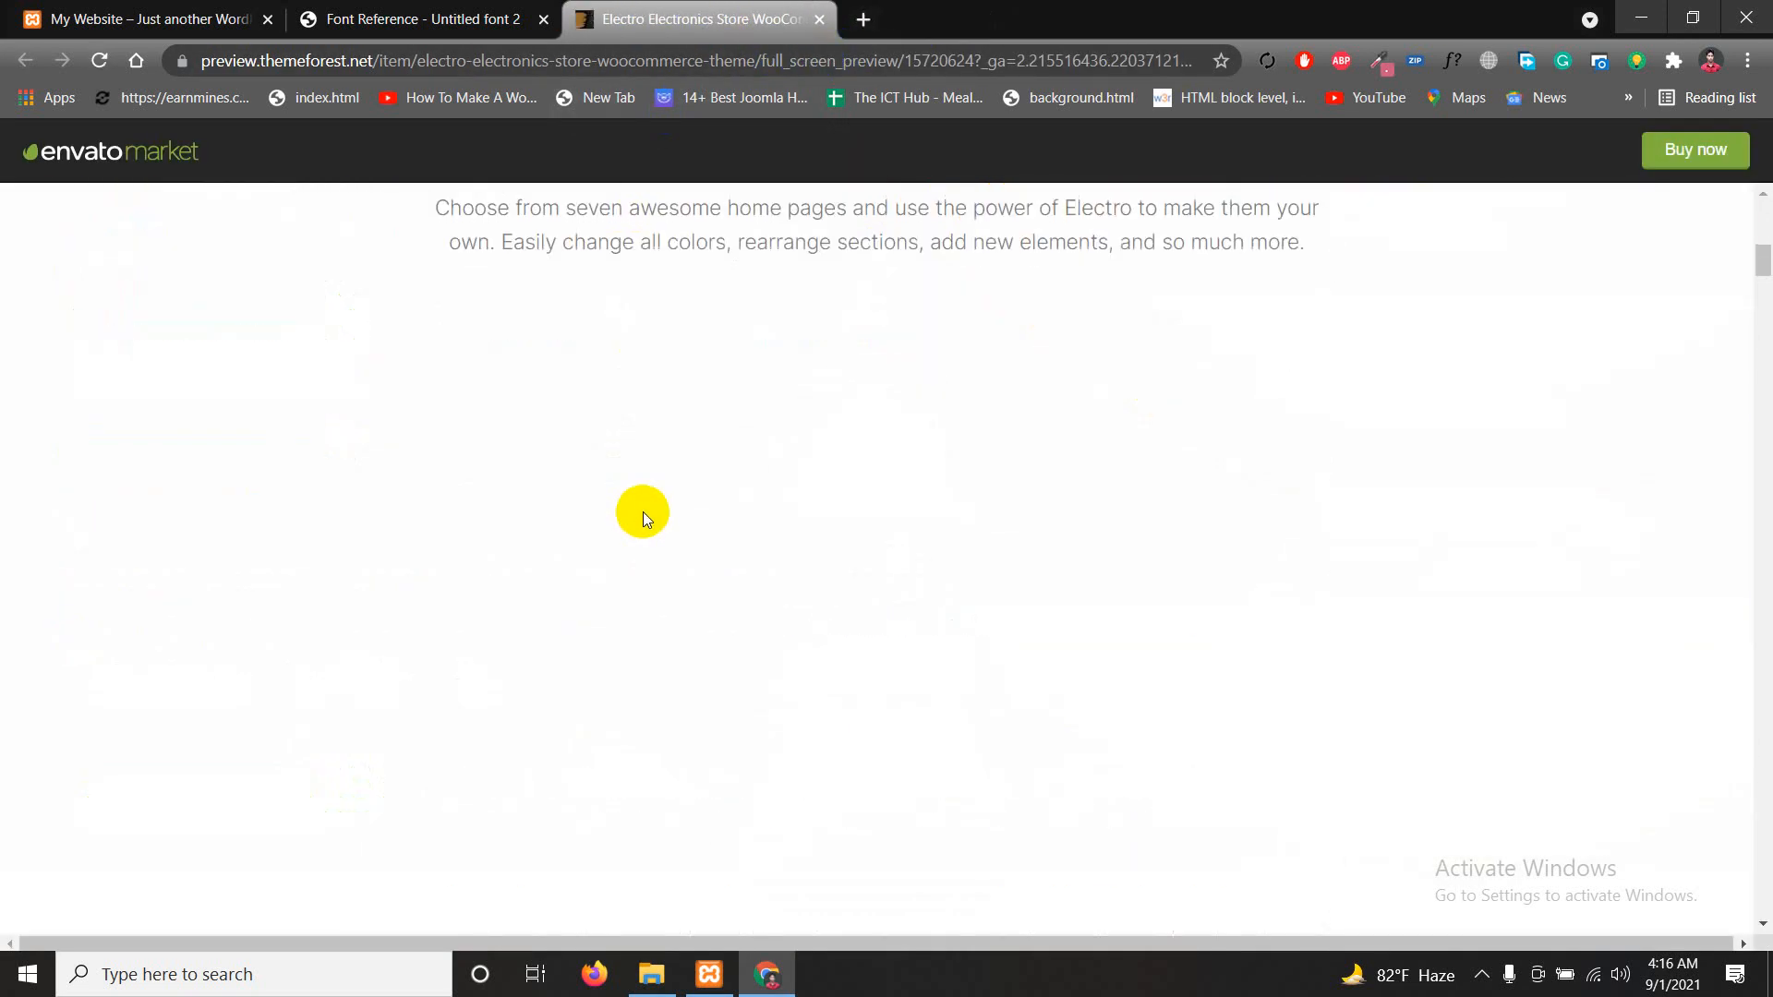
pyautogui.scroll(4, 634, 502)
pyautogui.scroll(-6, 734, 445)
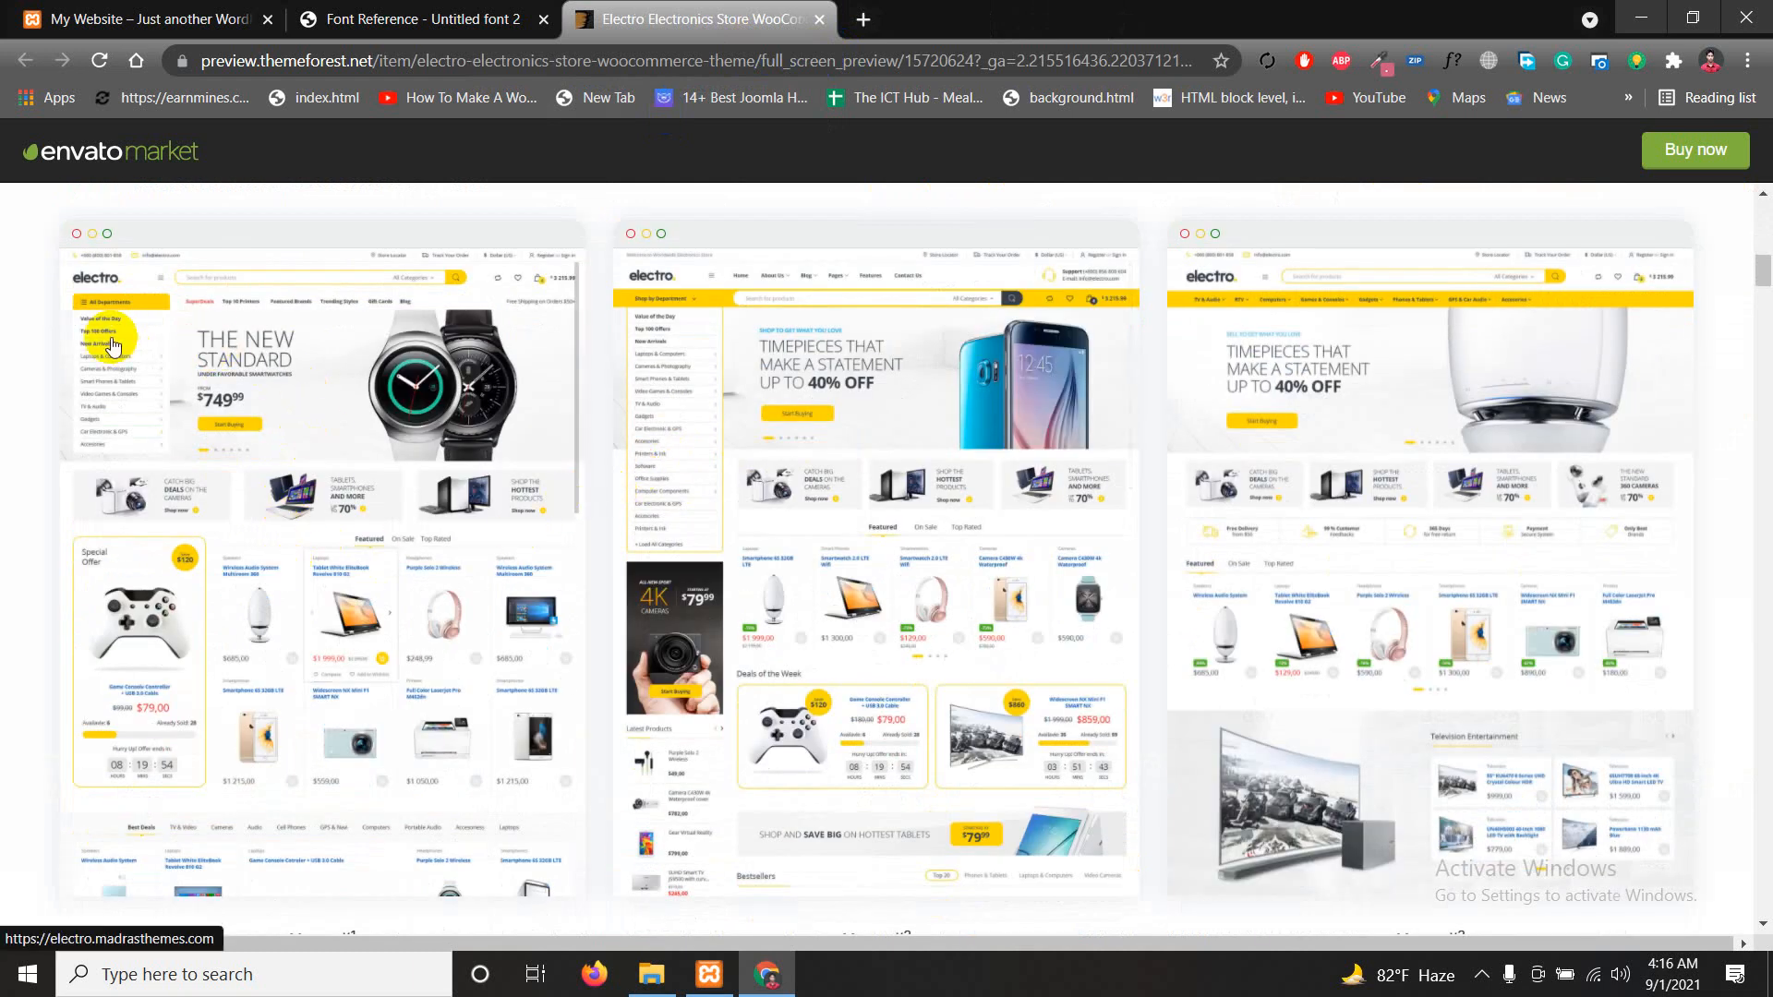
# Reload the local Electro site's home page and look over its current header and product sections
pyautogui.click(147, 19)
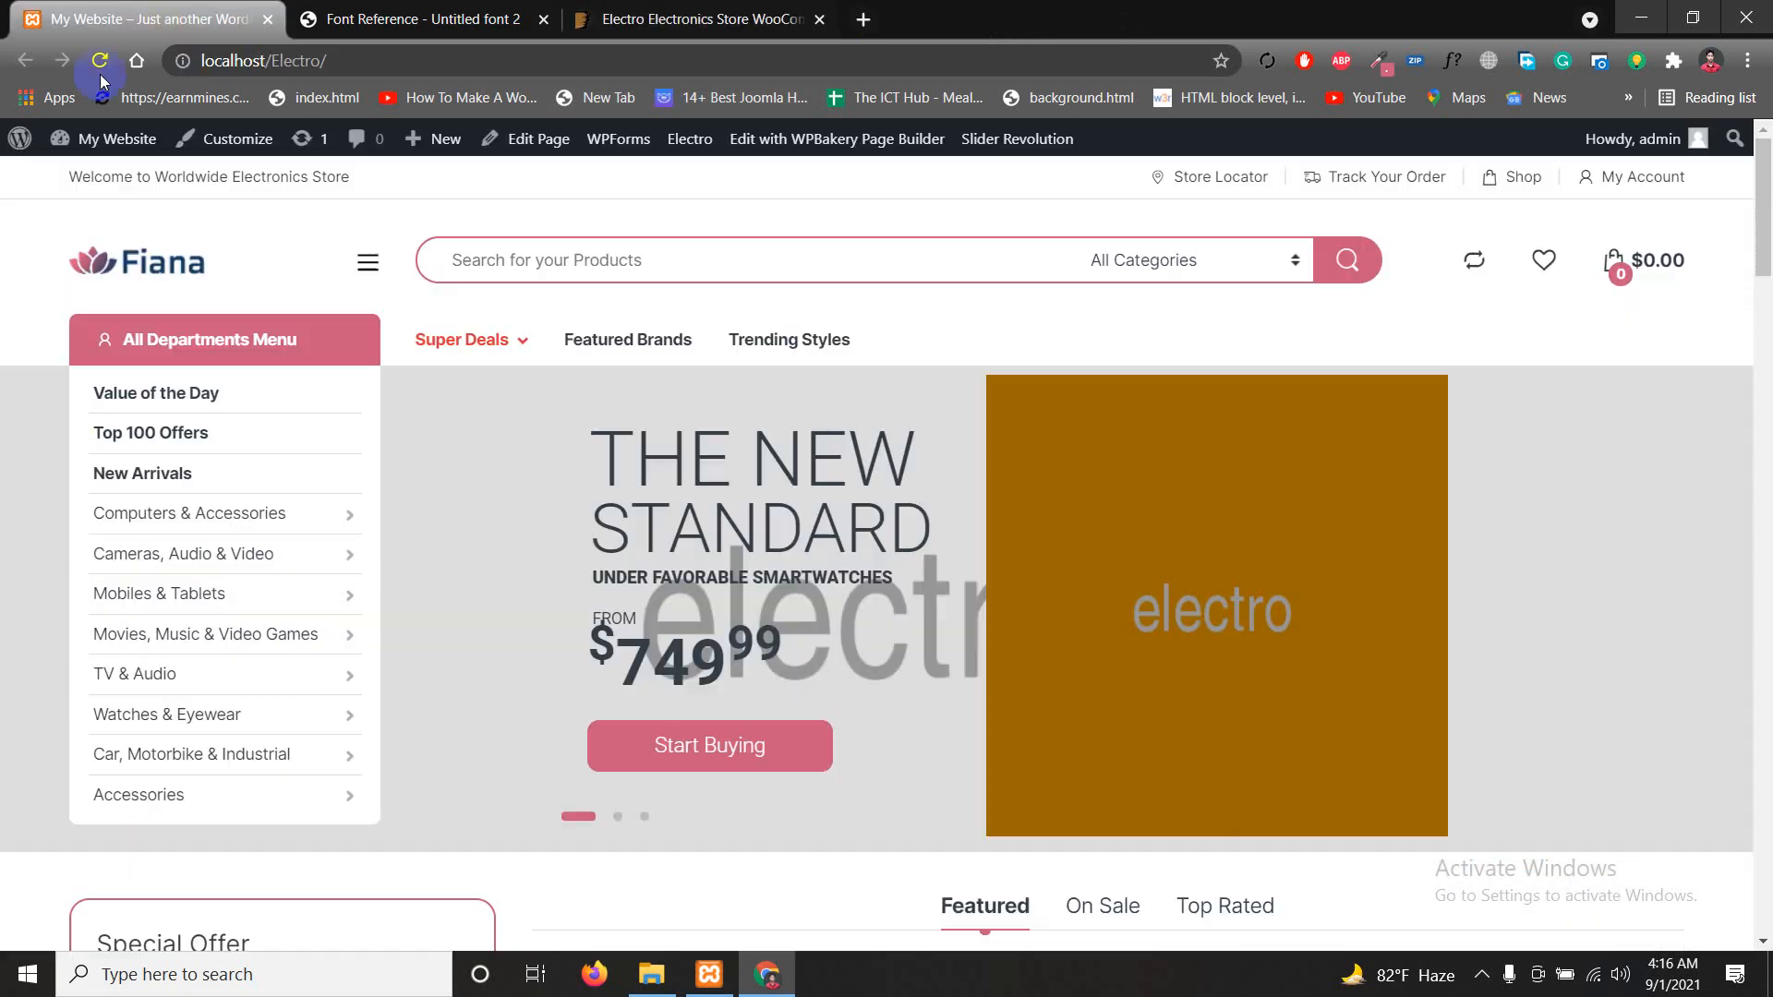
pyautogui.moveTo(367, 536)
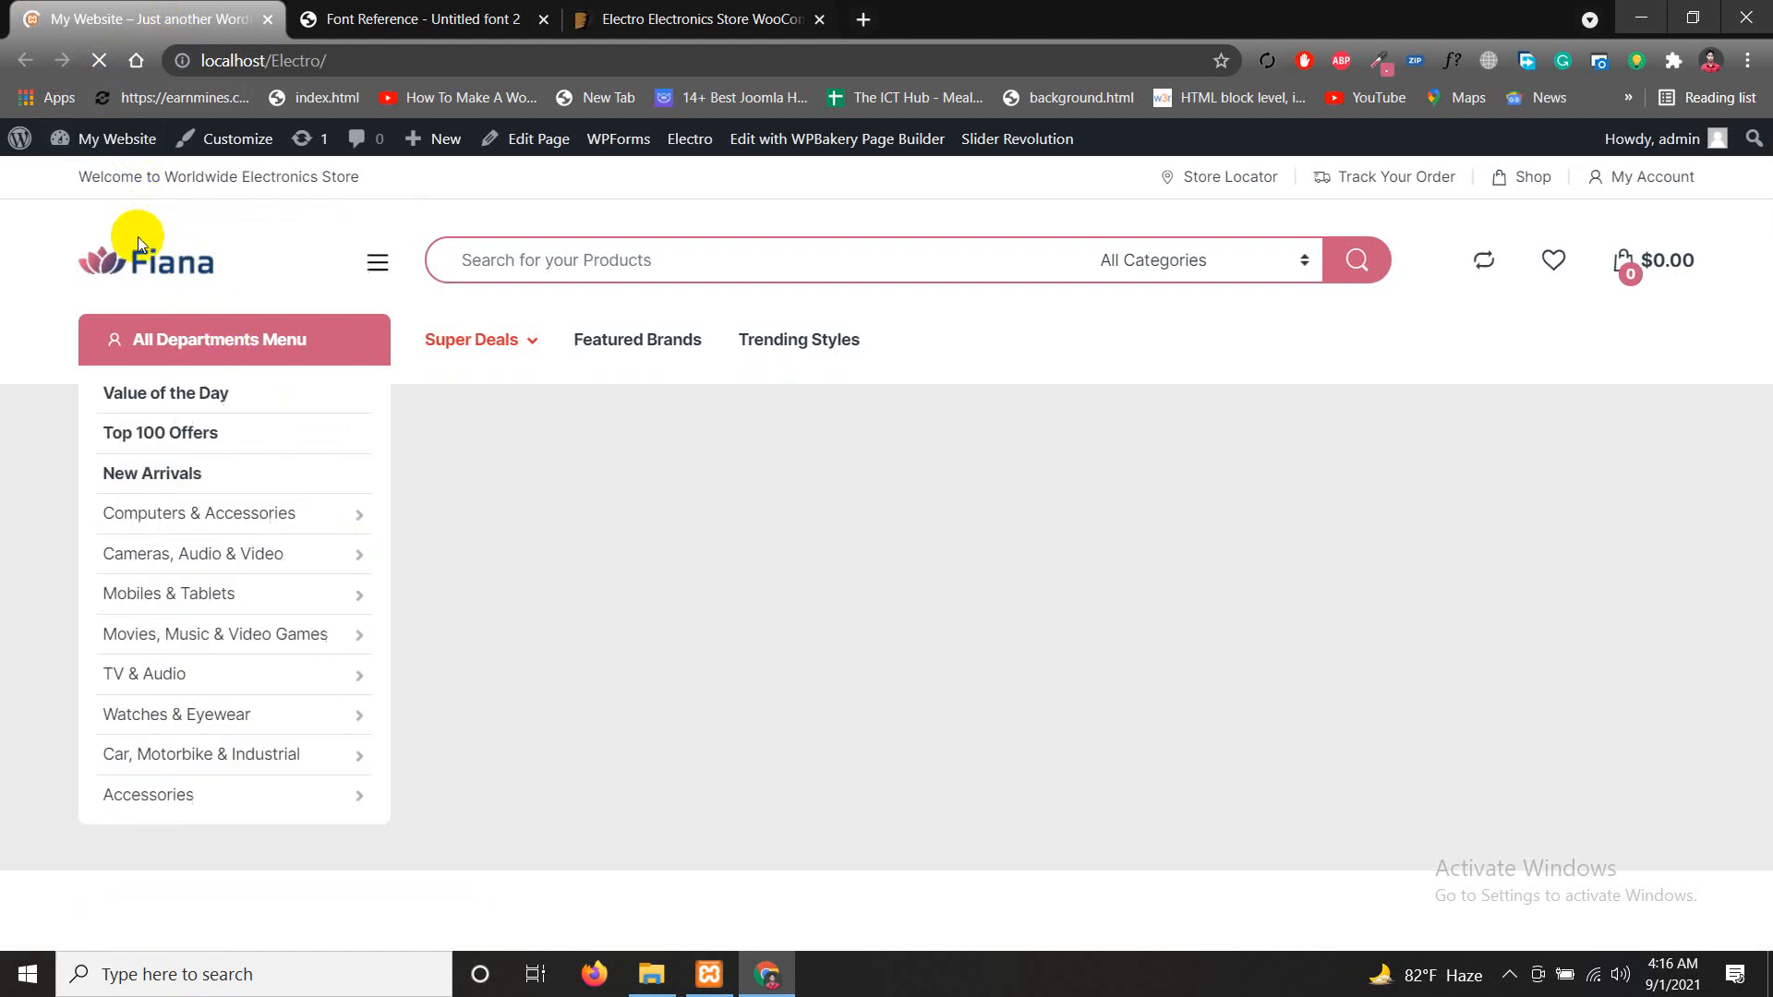
pyautogui.scroll(-5, 832, 705)
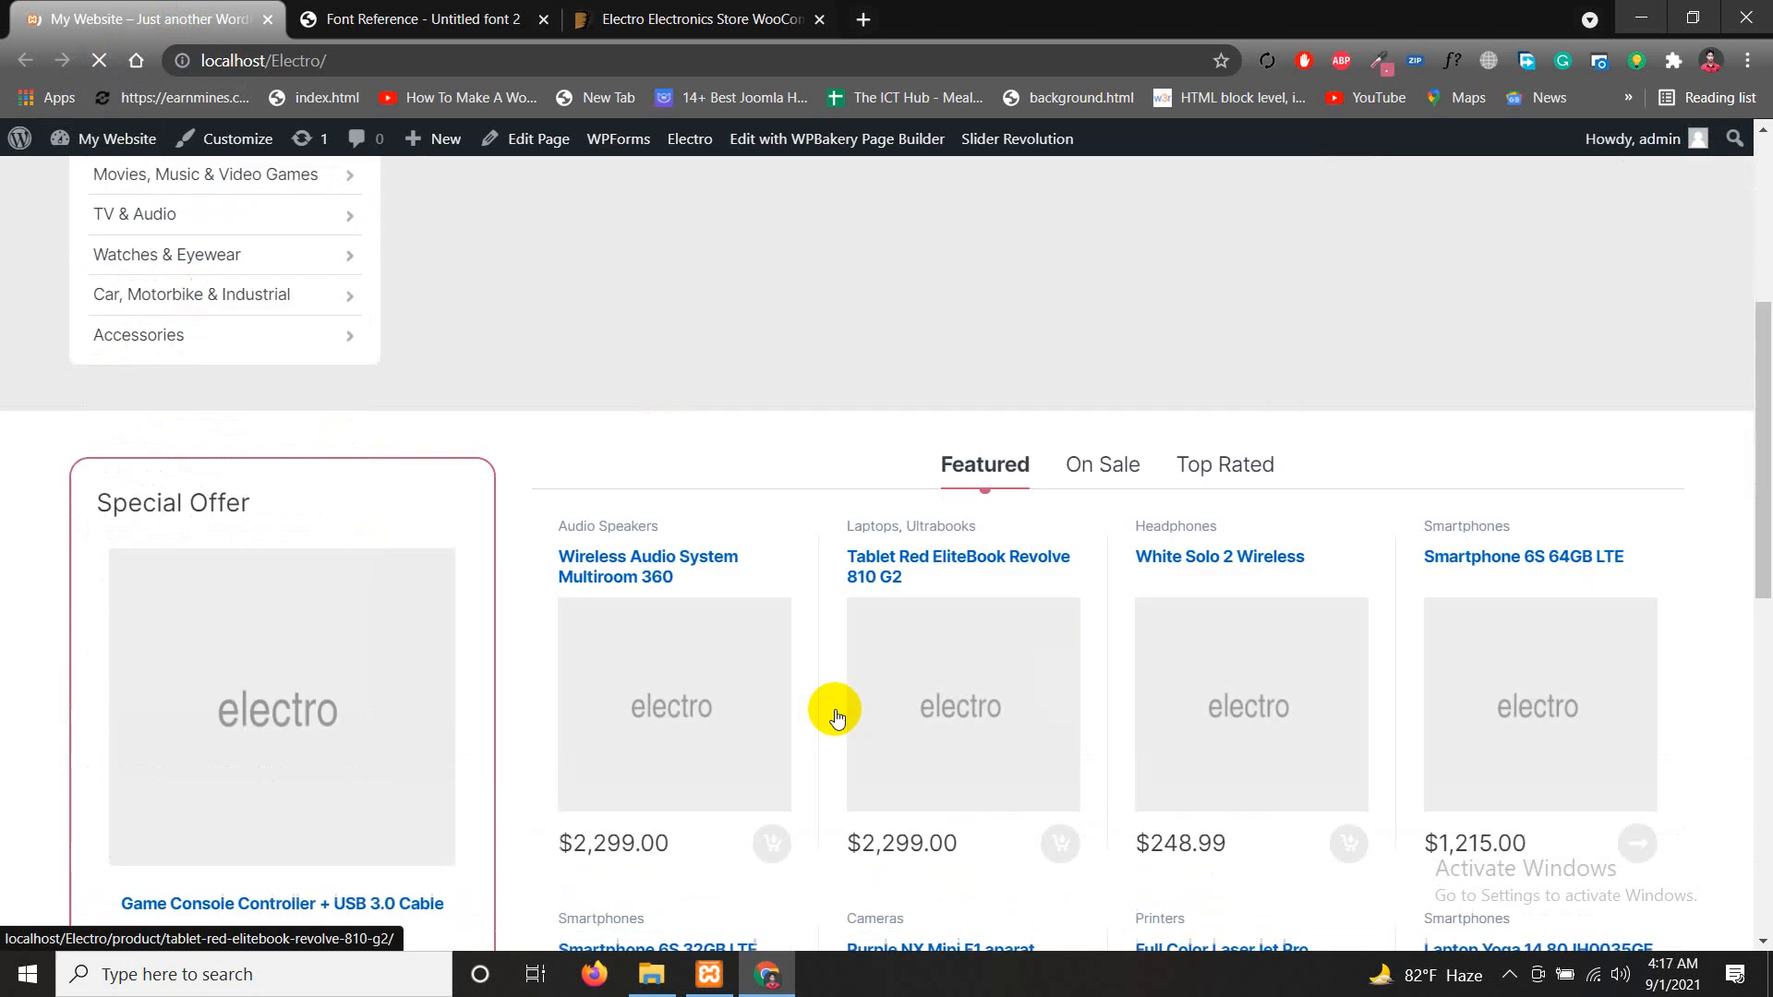
pyautogui.scroll(5, 601, 665)
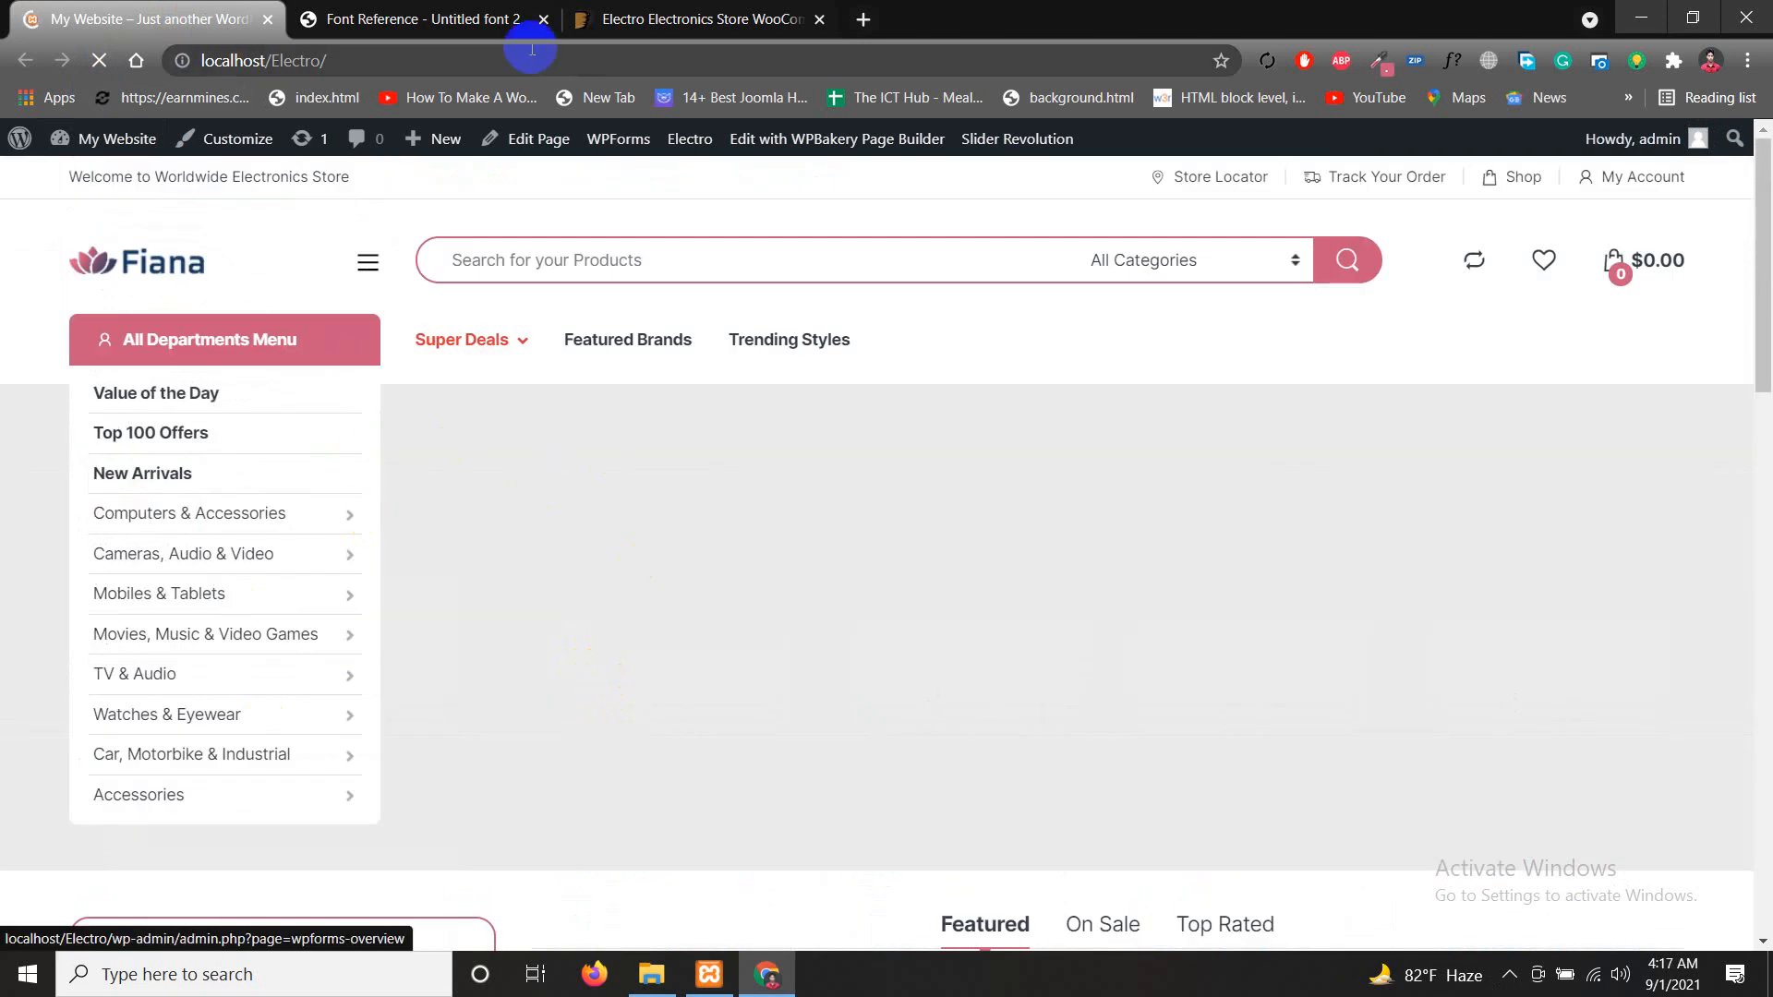
# Examine the header layouts of the home page designs, from Home v1 onward, in the theme preview
pyautogui.click(480, 20)
pyautogui.click(612, 19)
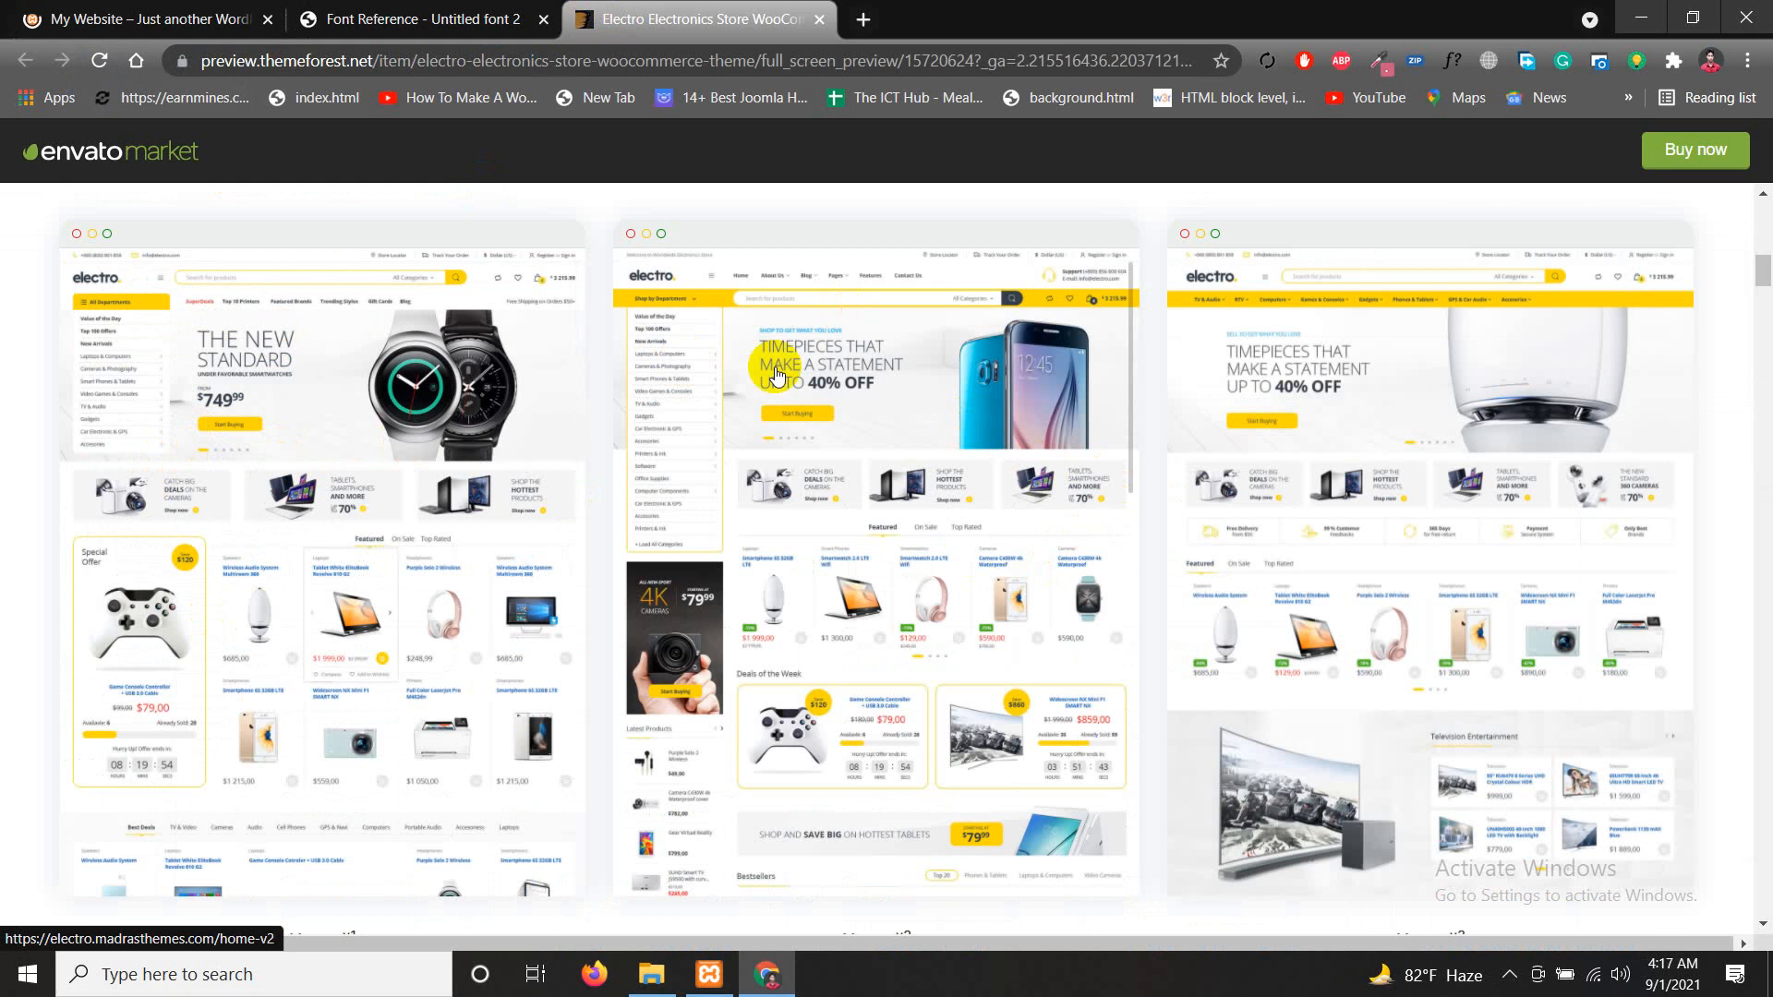
pyautogui.scroll(-1, 1733, 578)
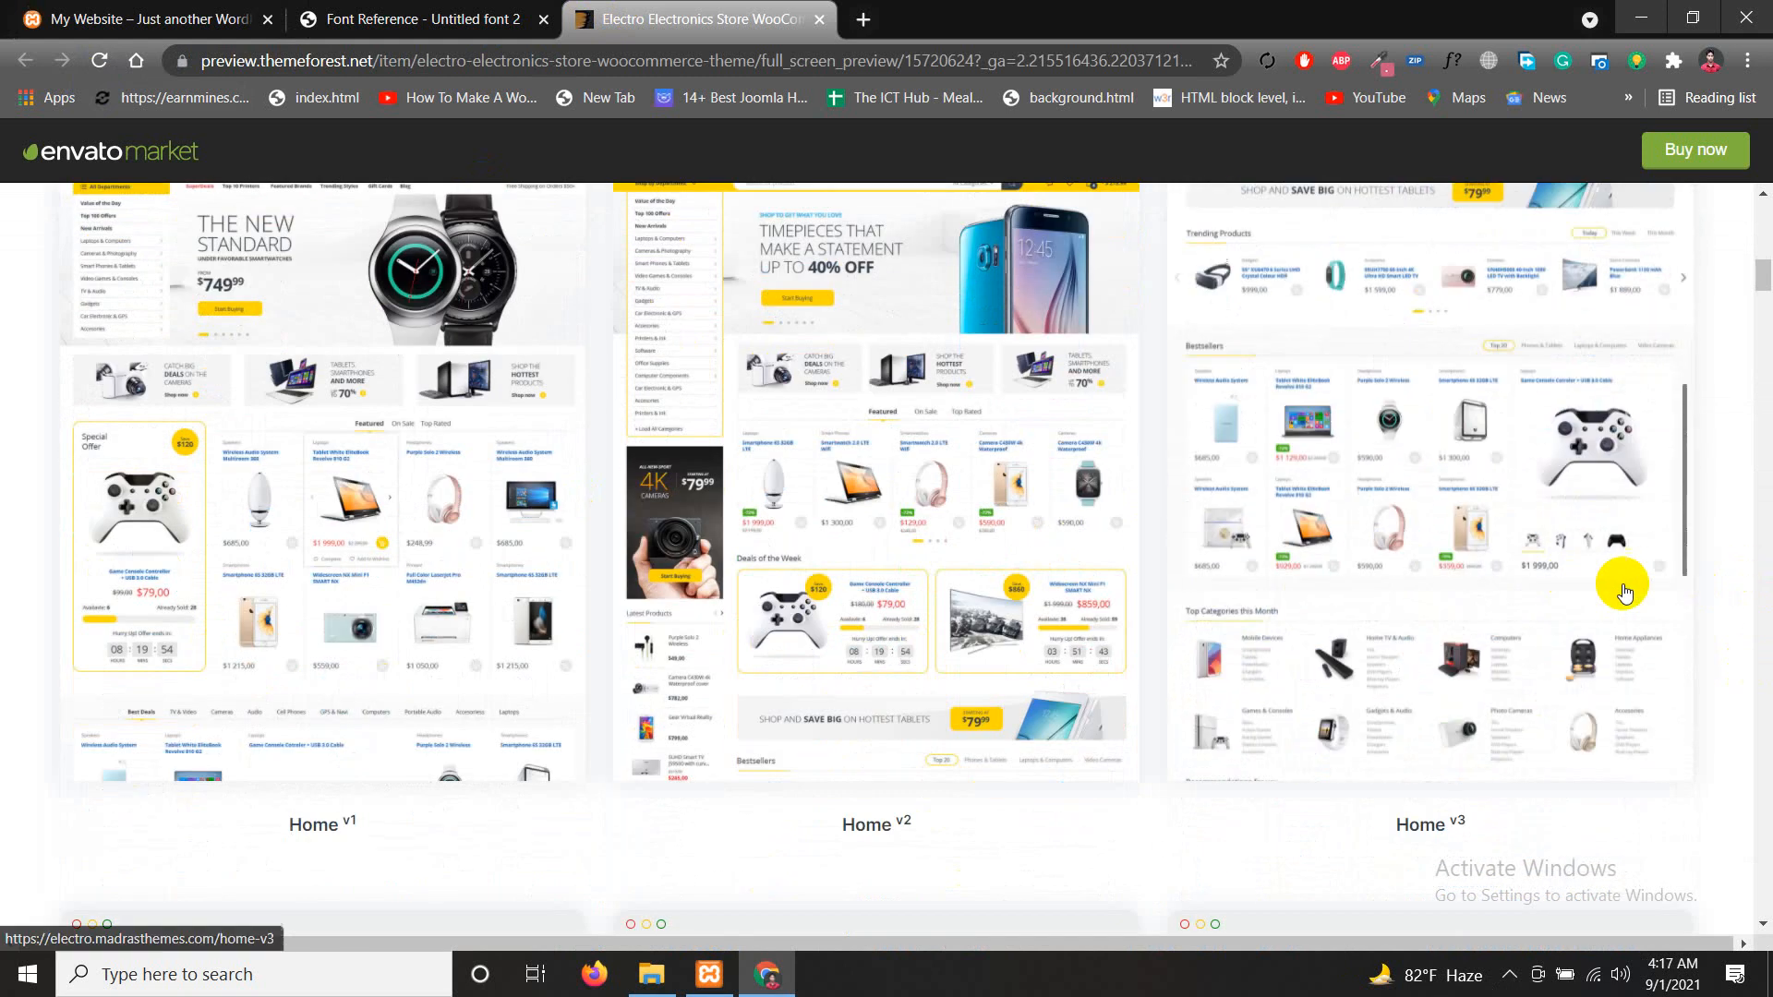
pyautogui.scroll(-6, 1707, 676)
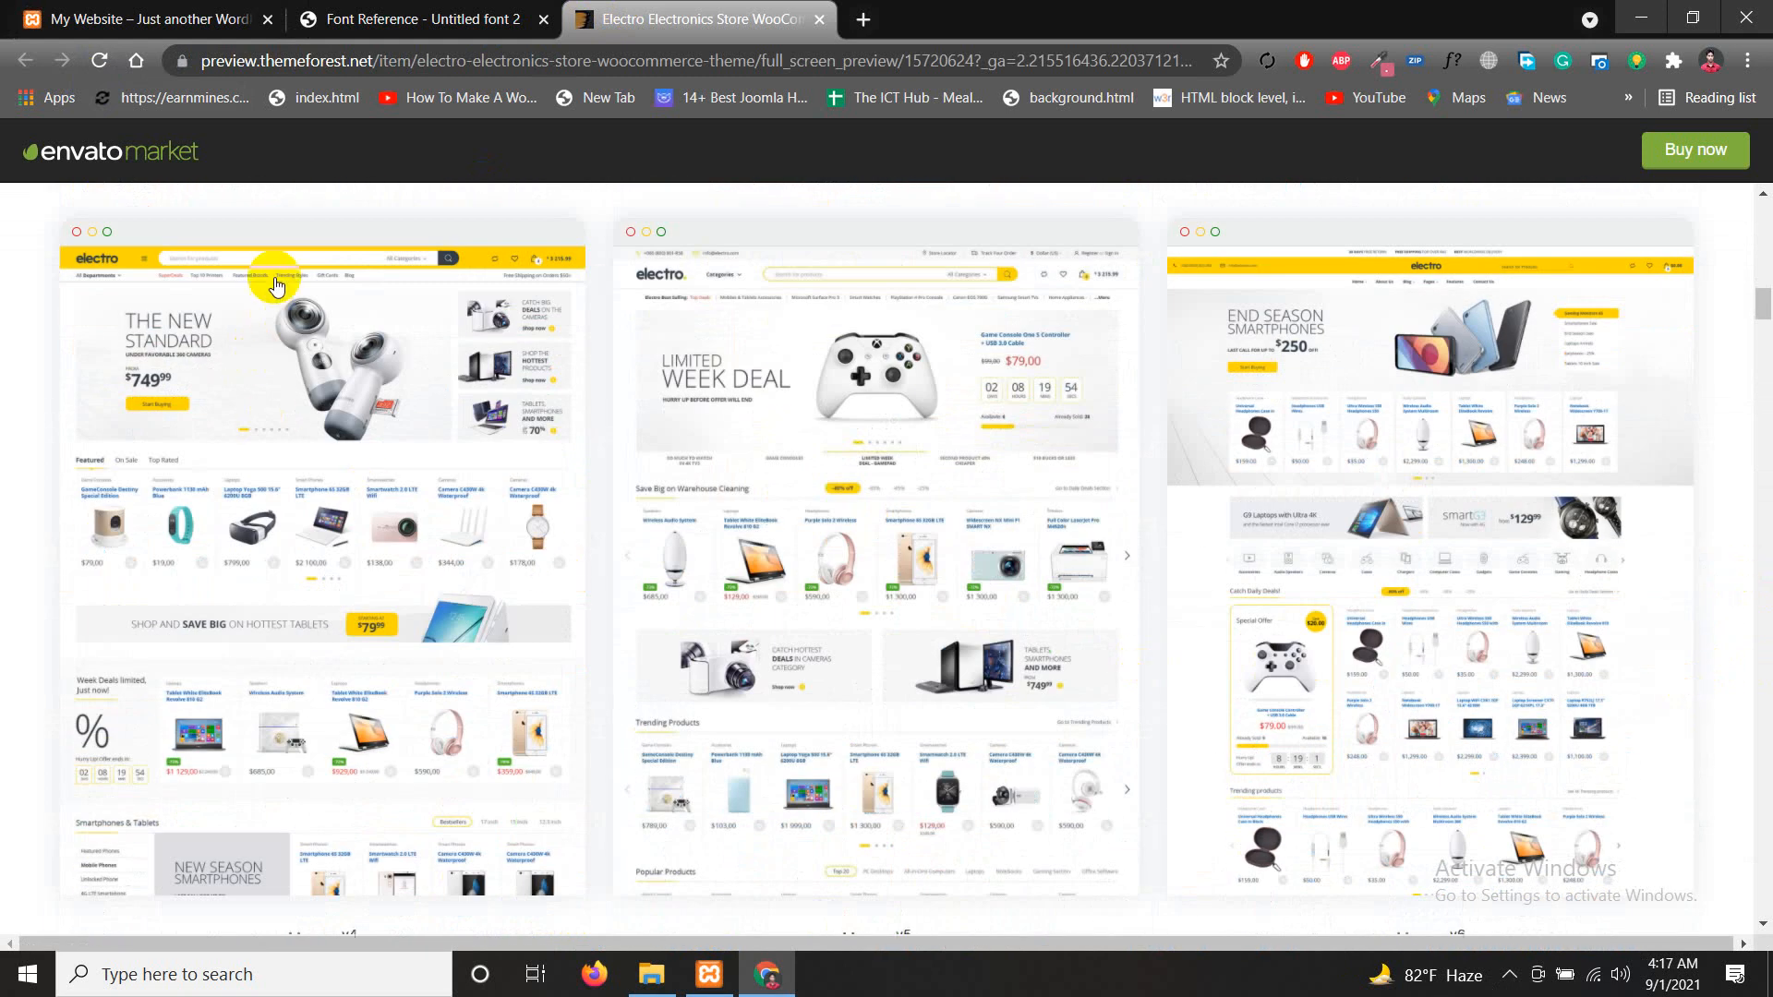
pyautogui.scroll(-8, 1726, 663)
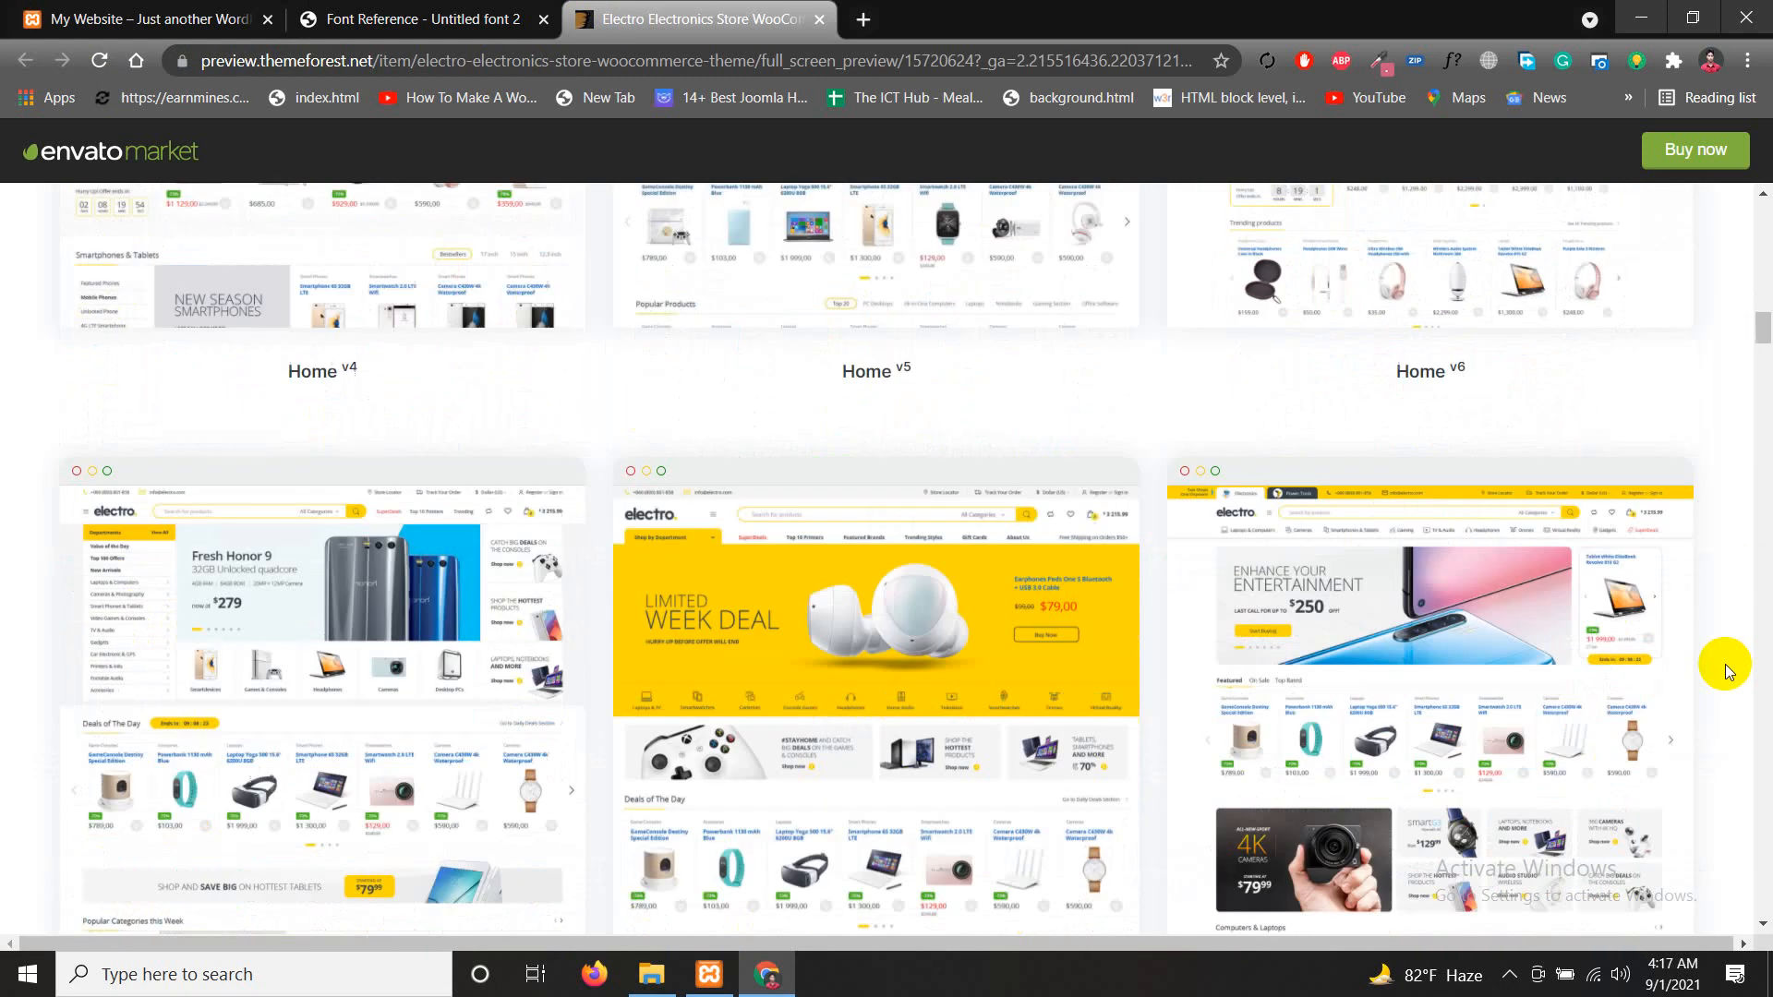
pyautogui.scroll(-3, 1715, 661)
pyautogui.scroll(12, 1709, 661)
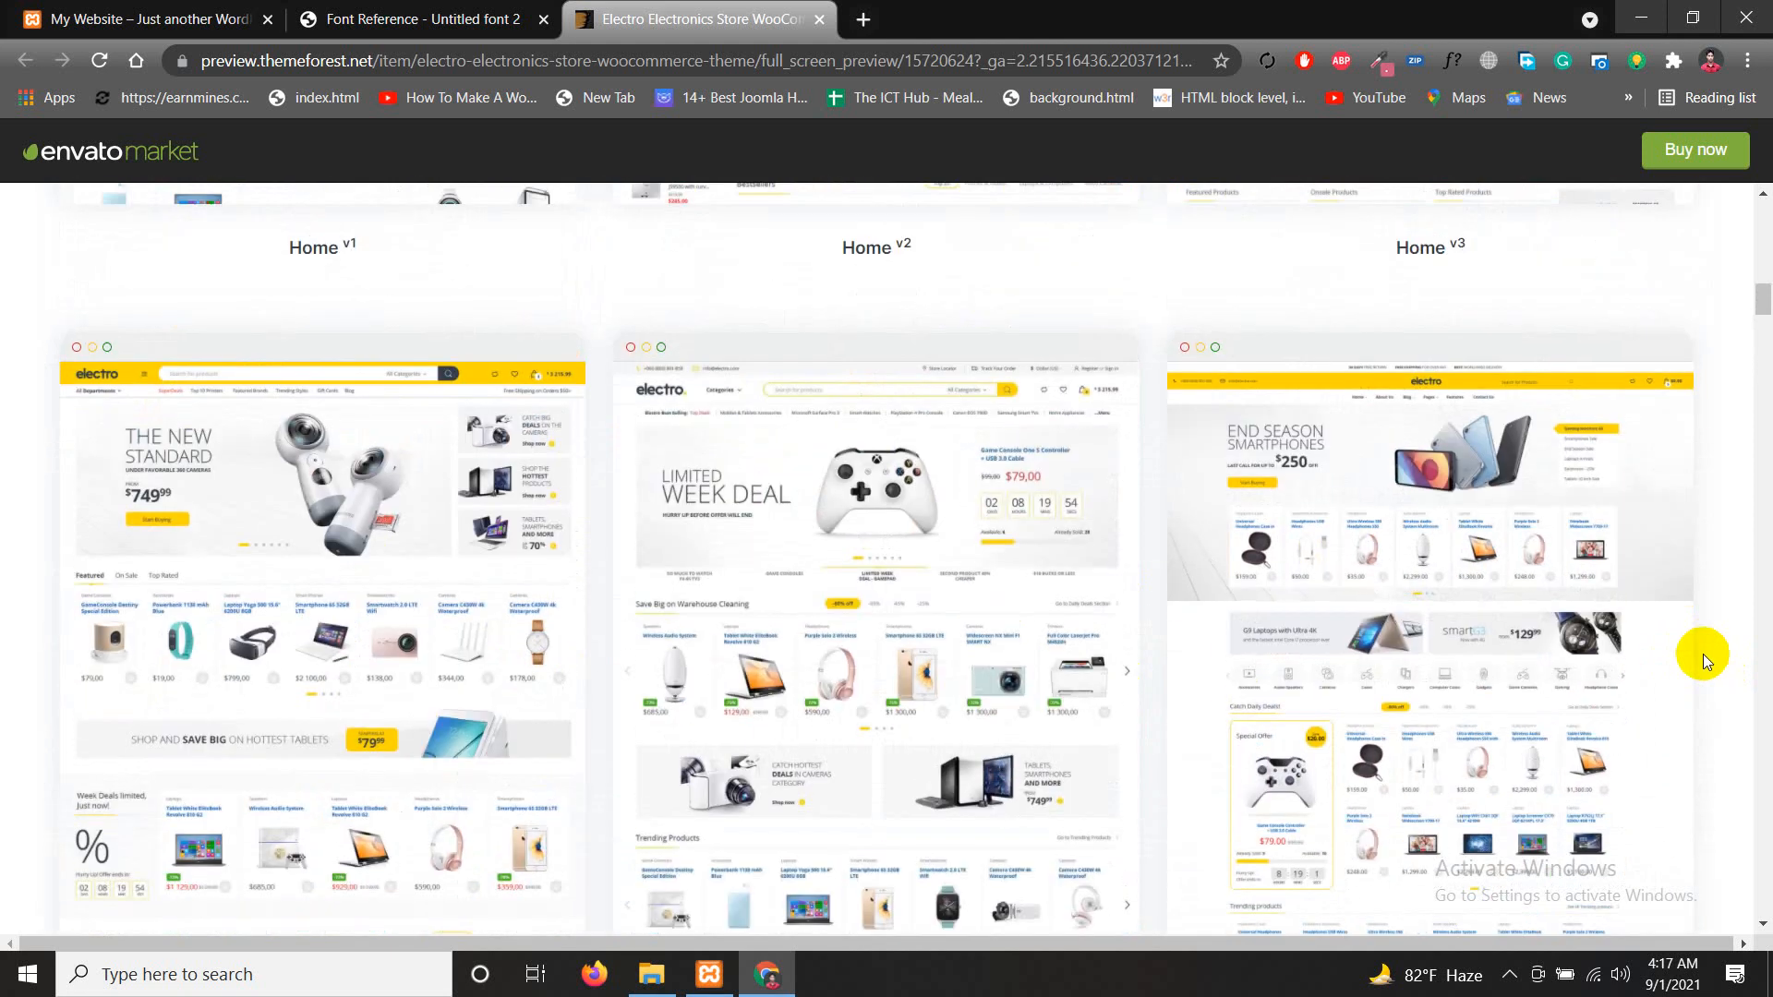
pyautogui.scroll(5, 1427, 551)
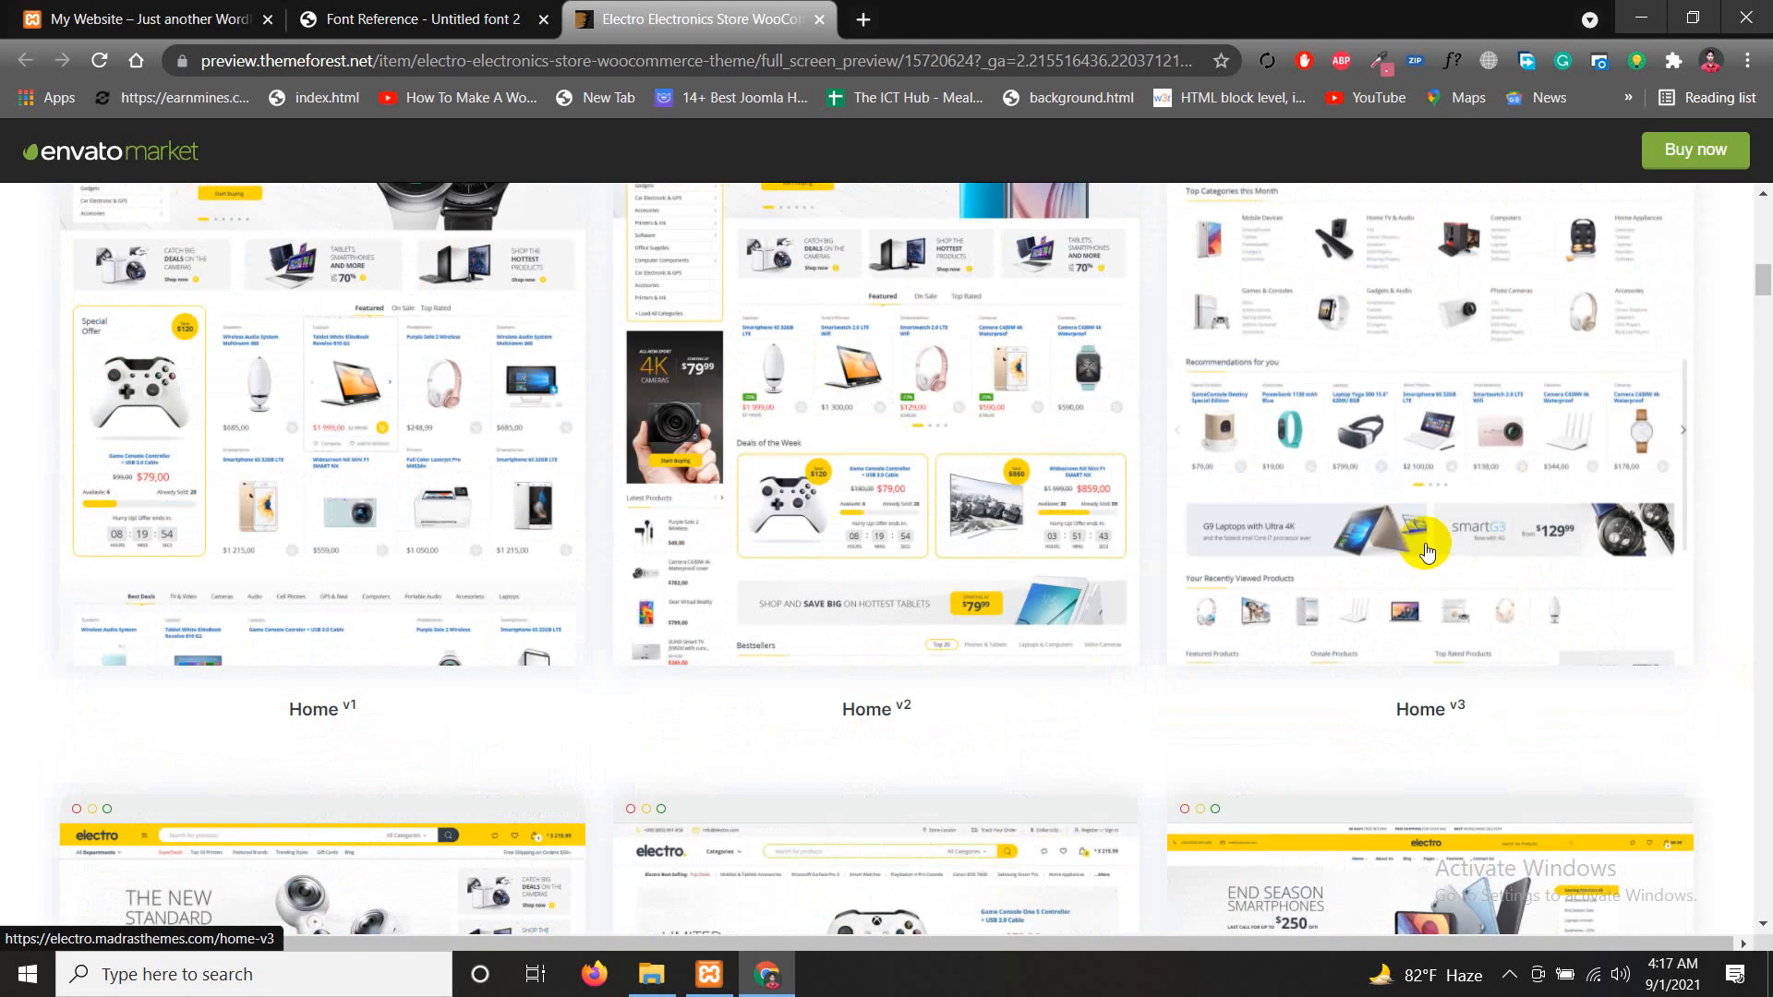
pyautogui.scroll(3, 1427, 551)
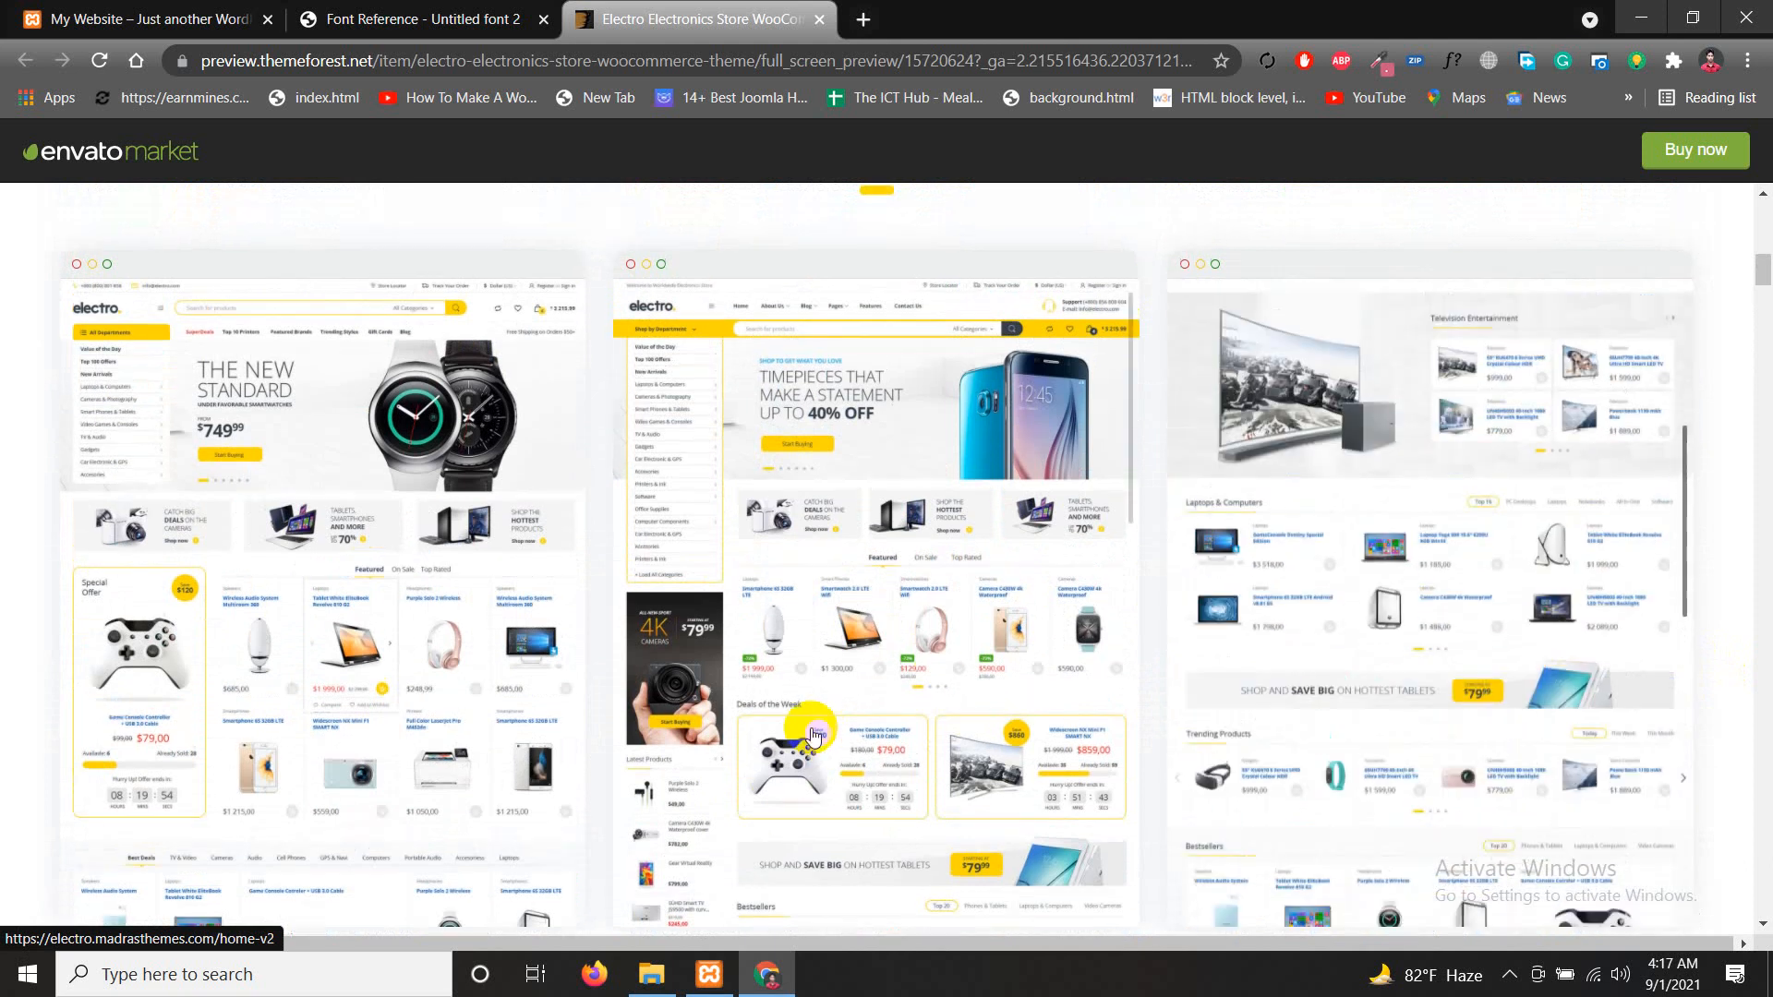
pyautogui.scroll(6, 813, 734)
pyautogui.scroll(-3, 934, 717)
pyautogui.scroll(-4, 1038, 578)
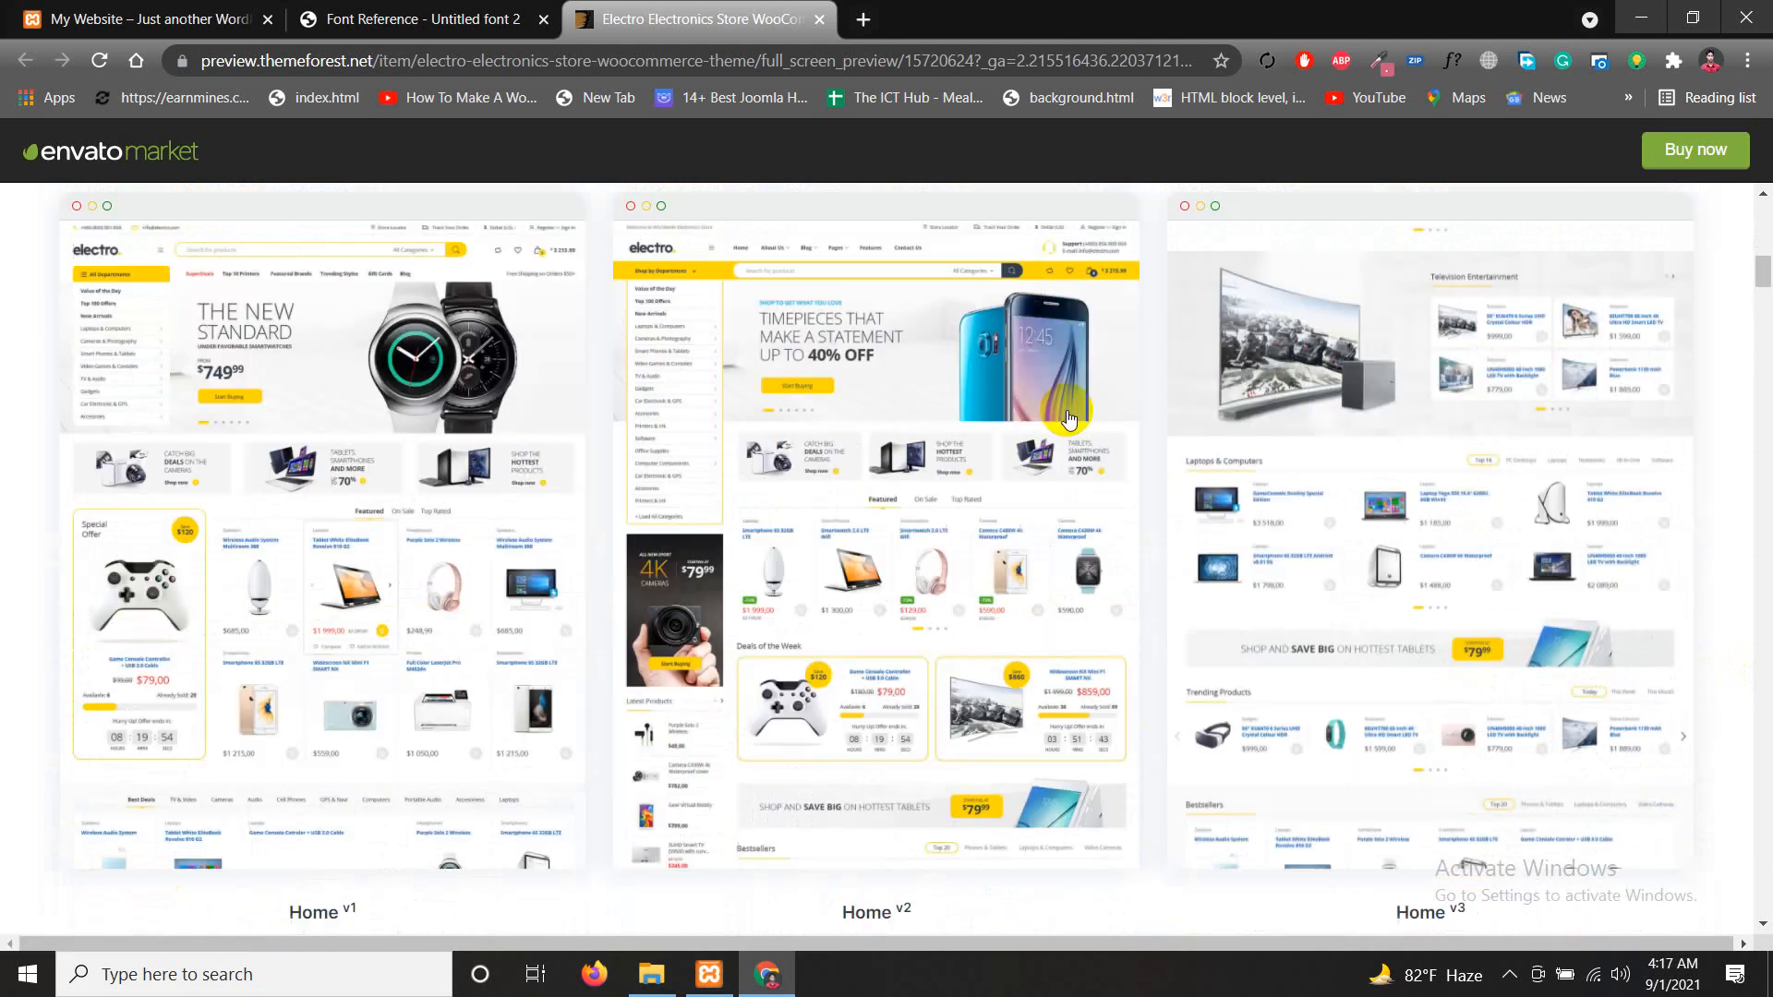
pyautogui.scroll(-2, 1069, 420)
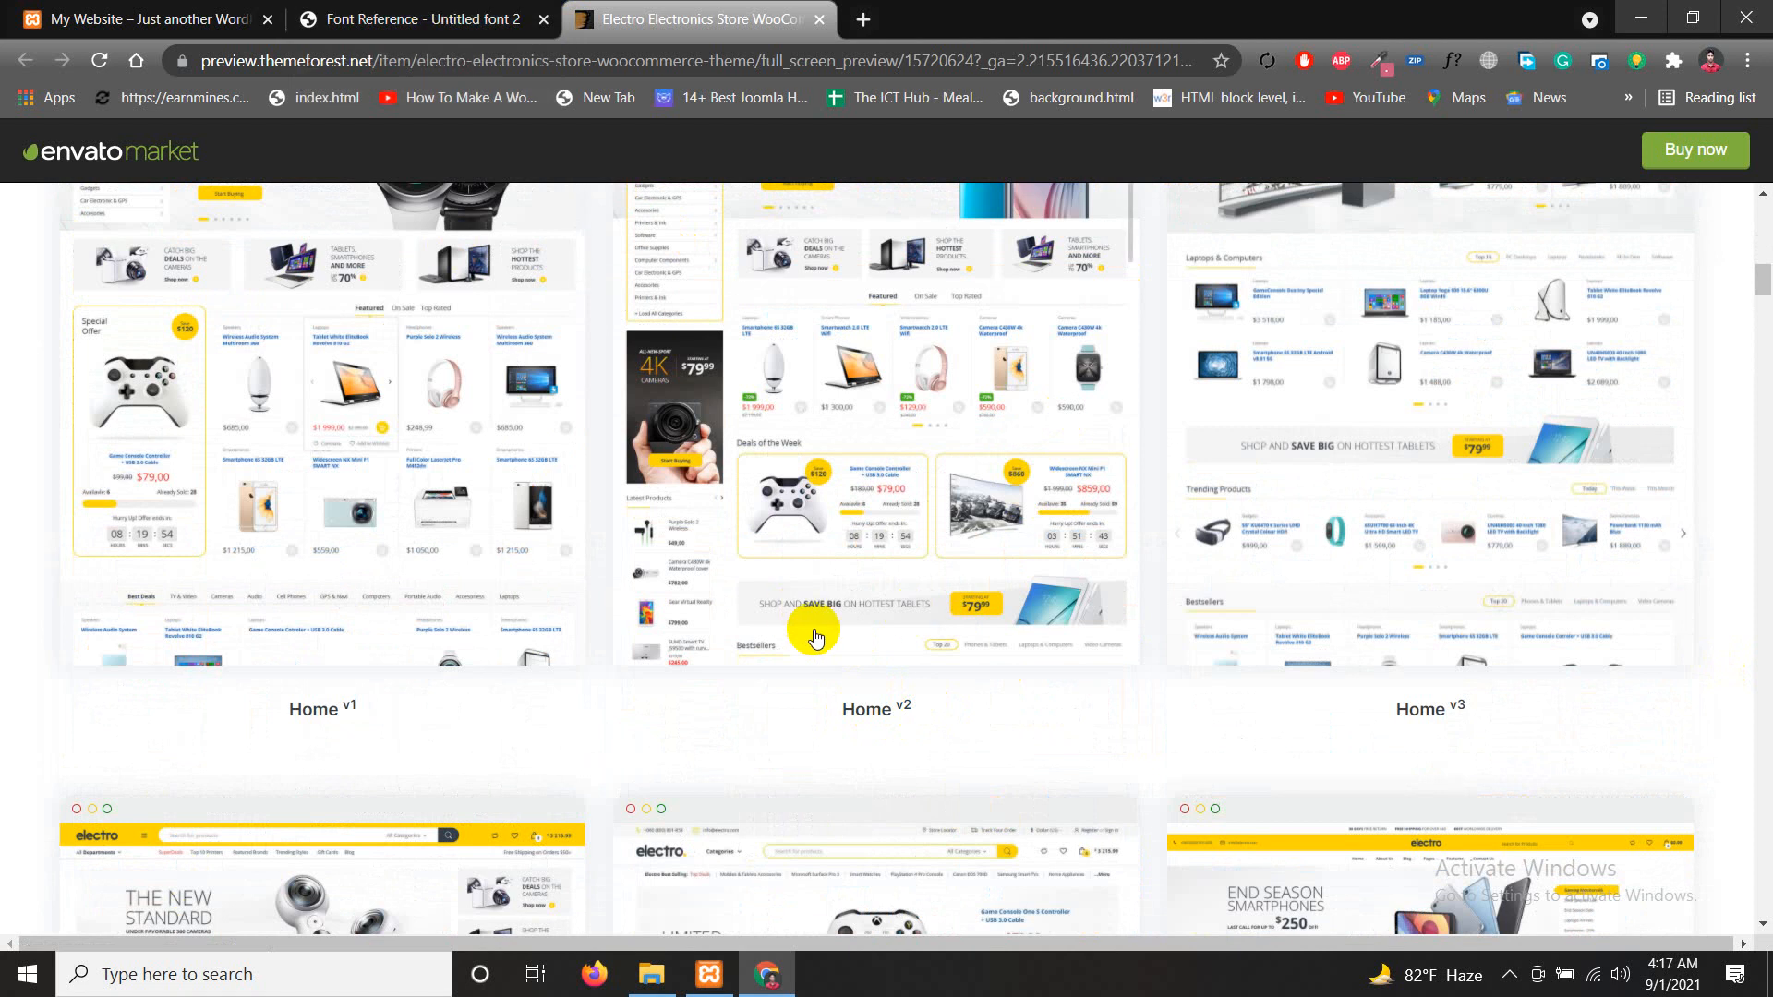
# Open the local site's home page for editing and set its Header Style to Header v2
pyautogui.click(103, 18)
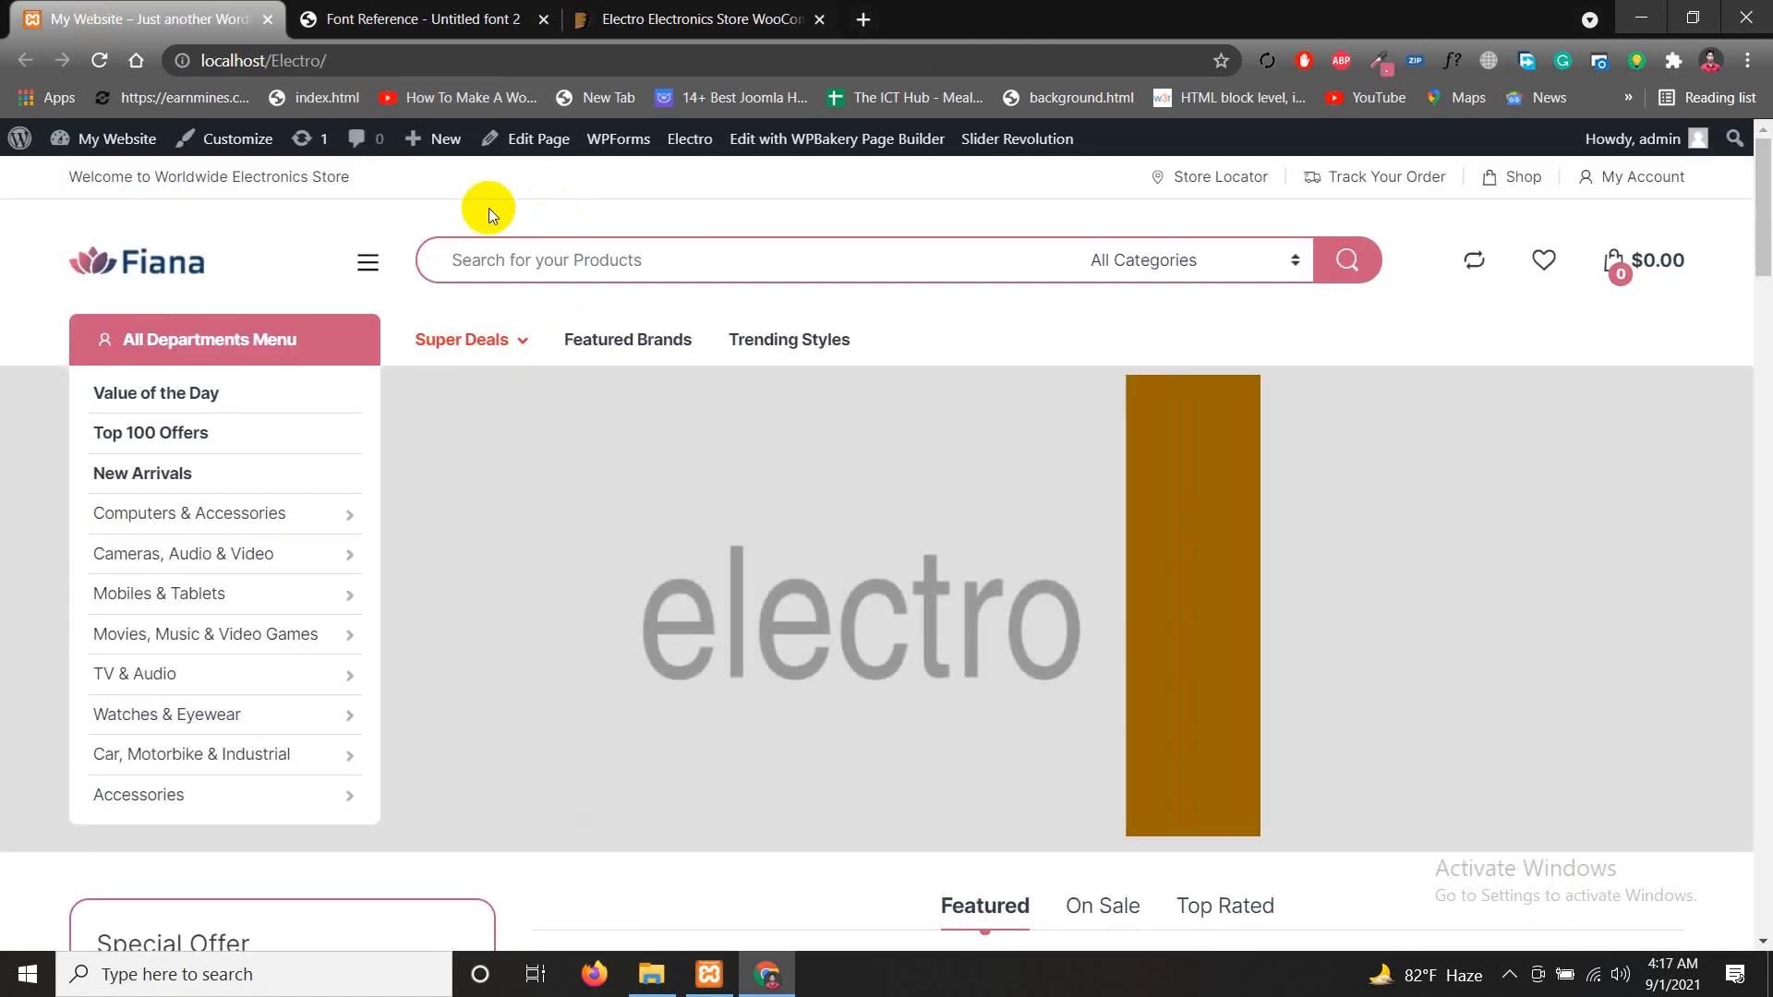
pyautogui.click(513, 143)
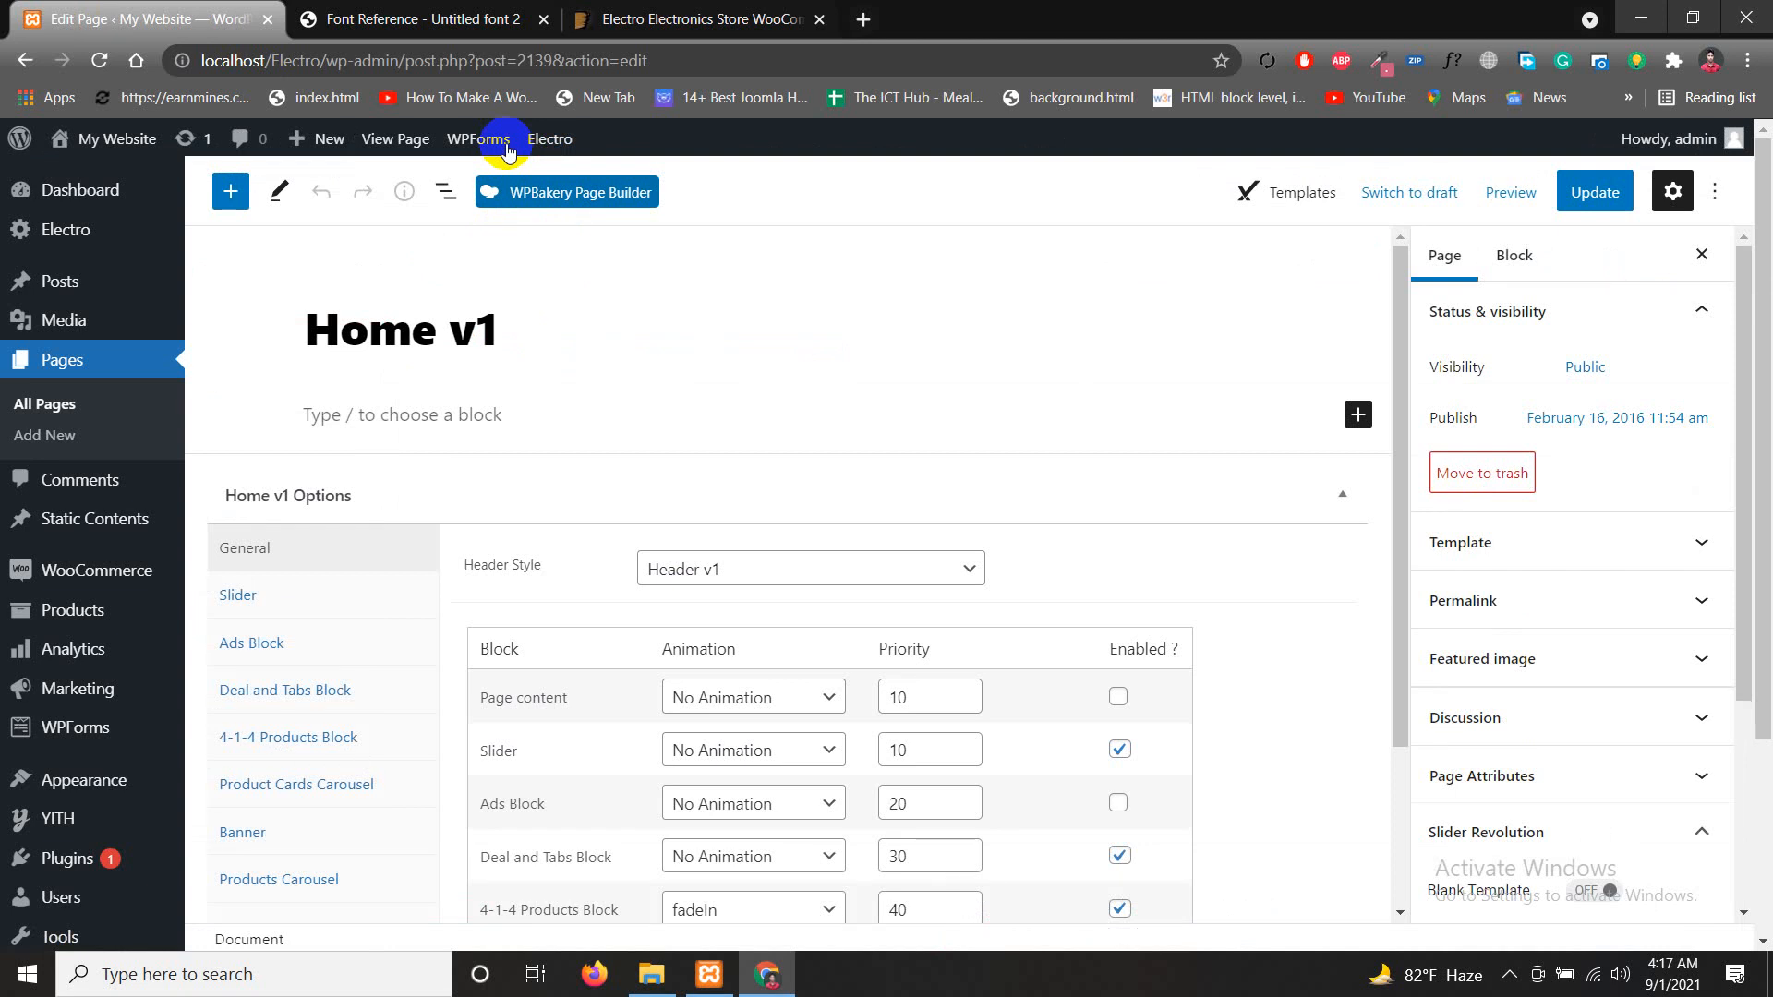
pyautogui.moveTo(558, 159)
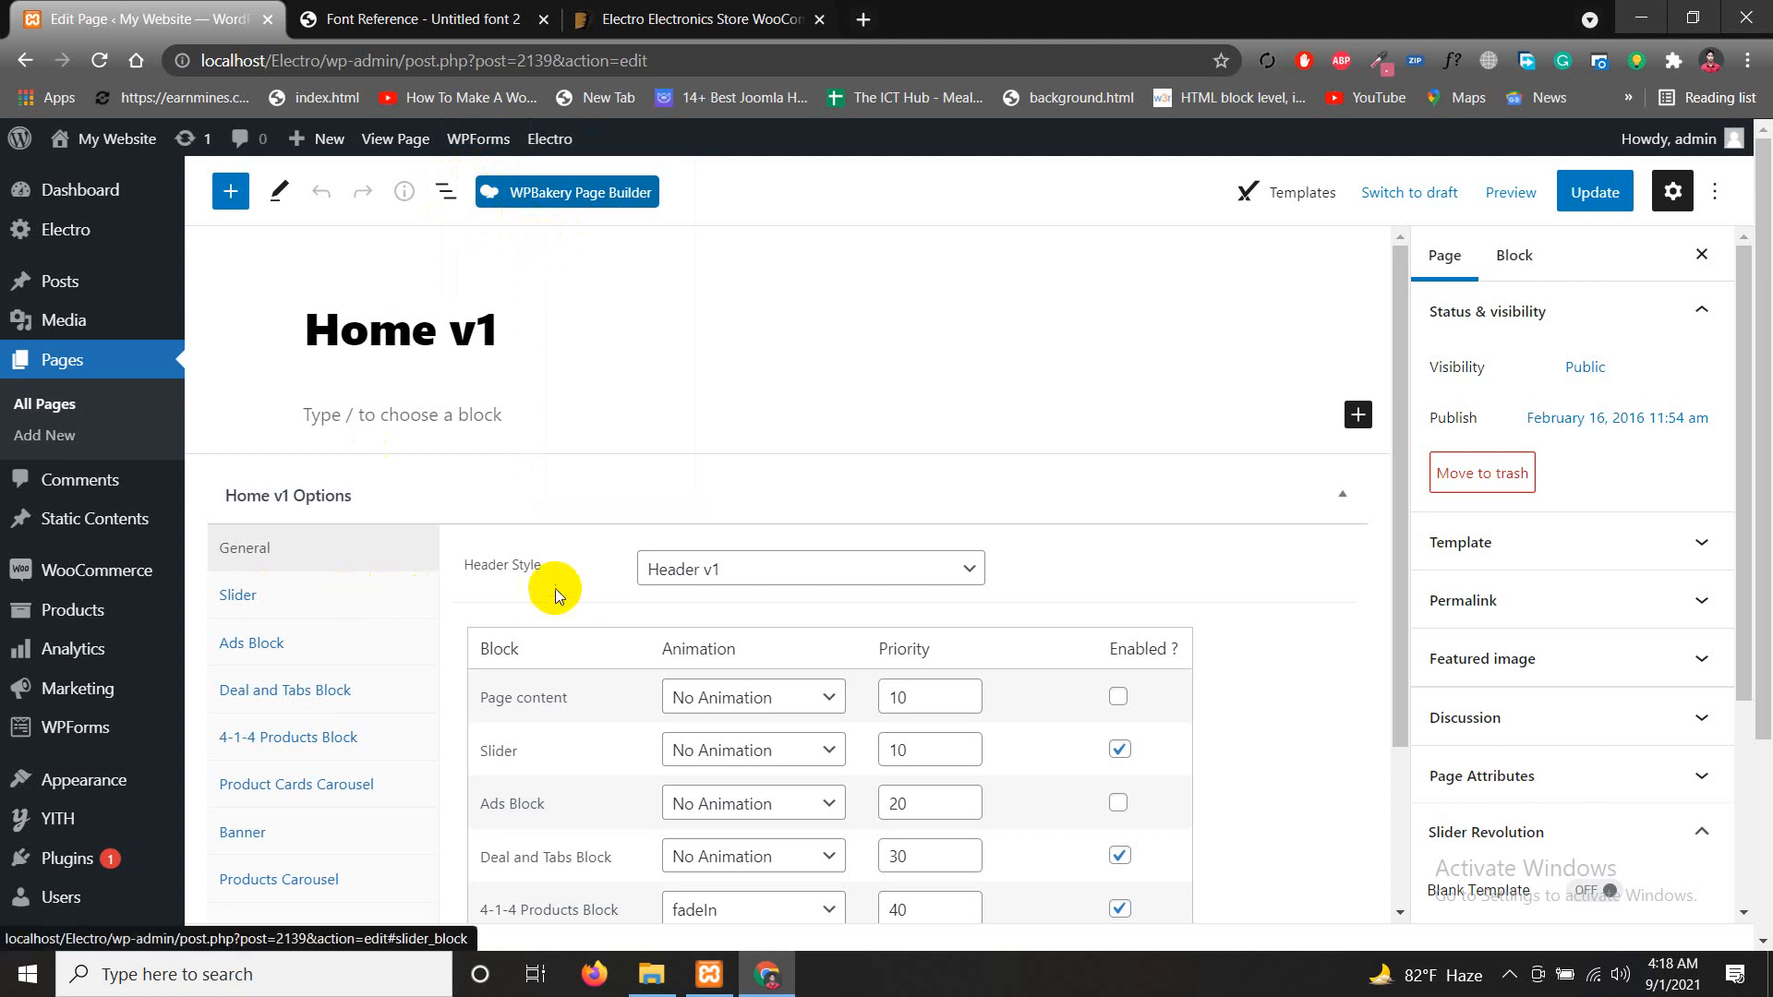
pyautogui.moveTo(466, 574); pyautogui.dragTo(562, 579)
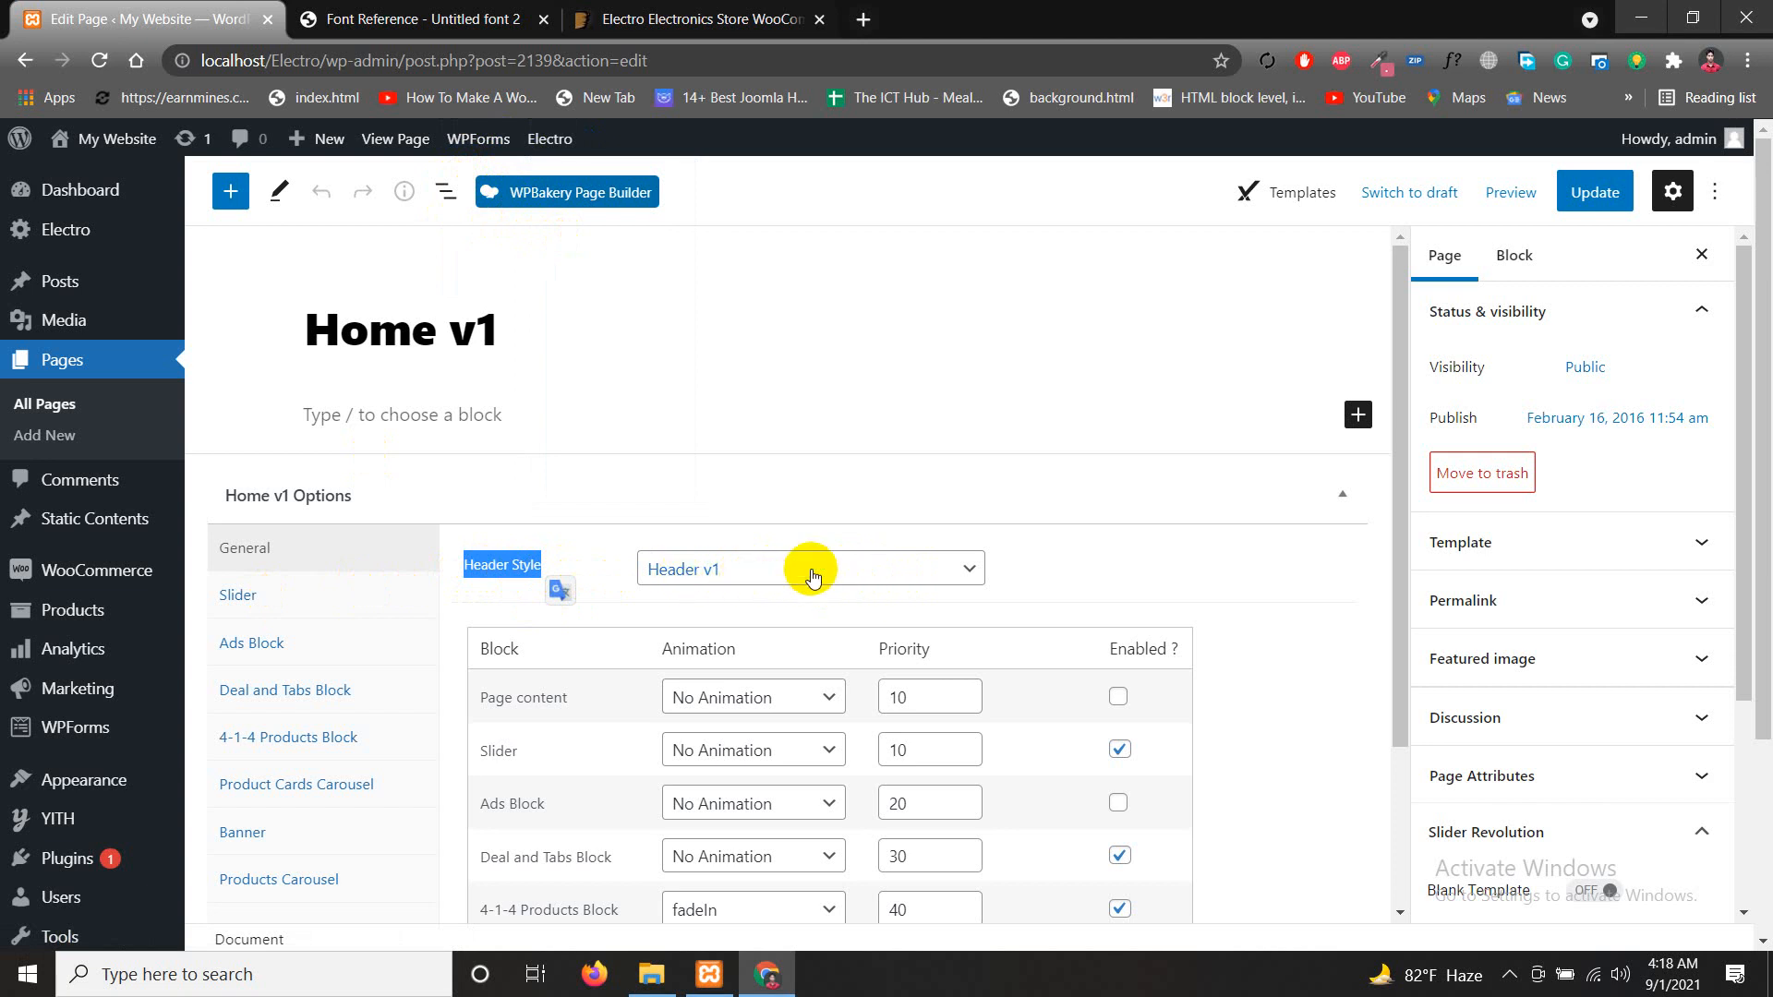
pyautogui.click(741, 567)
pyautogui.click(716, 620)
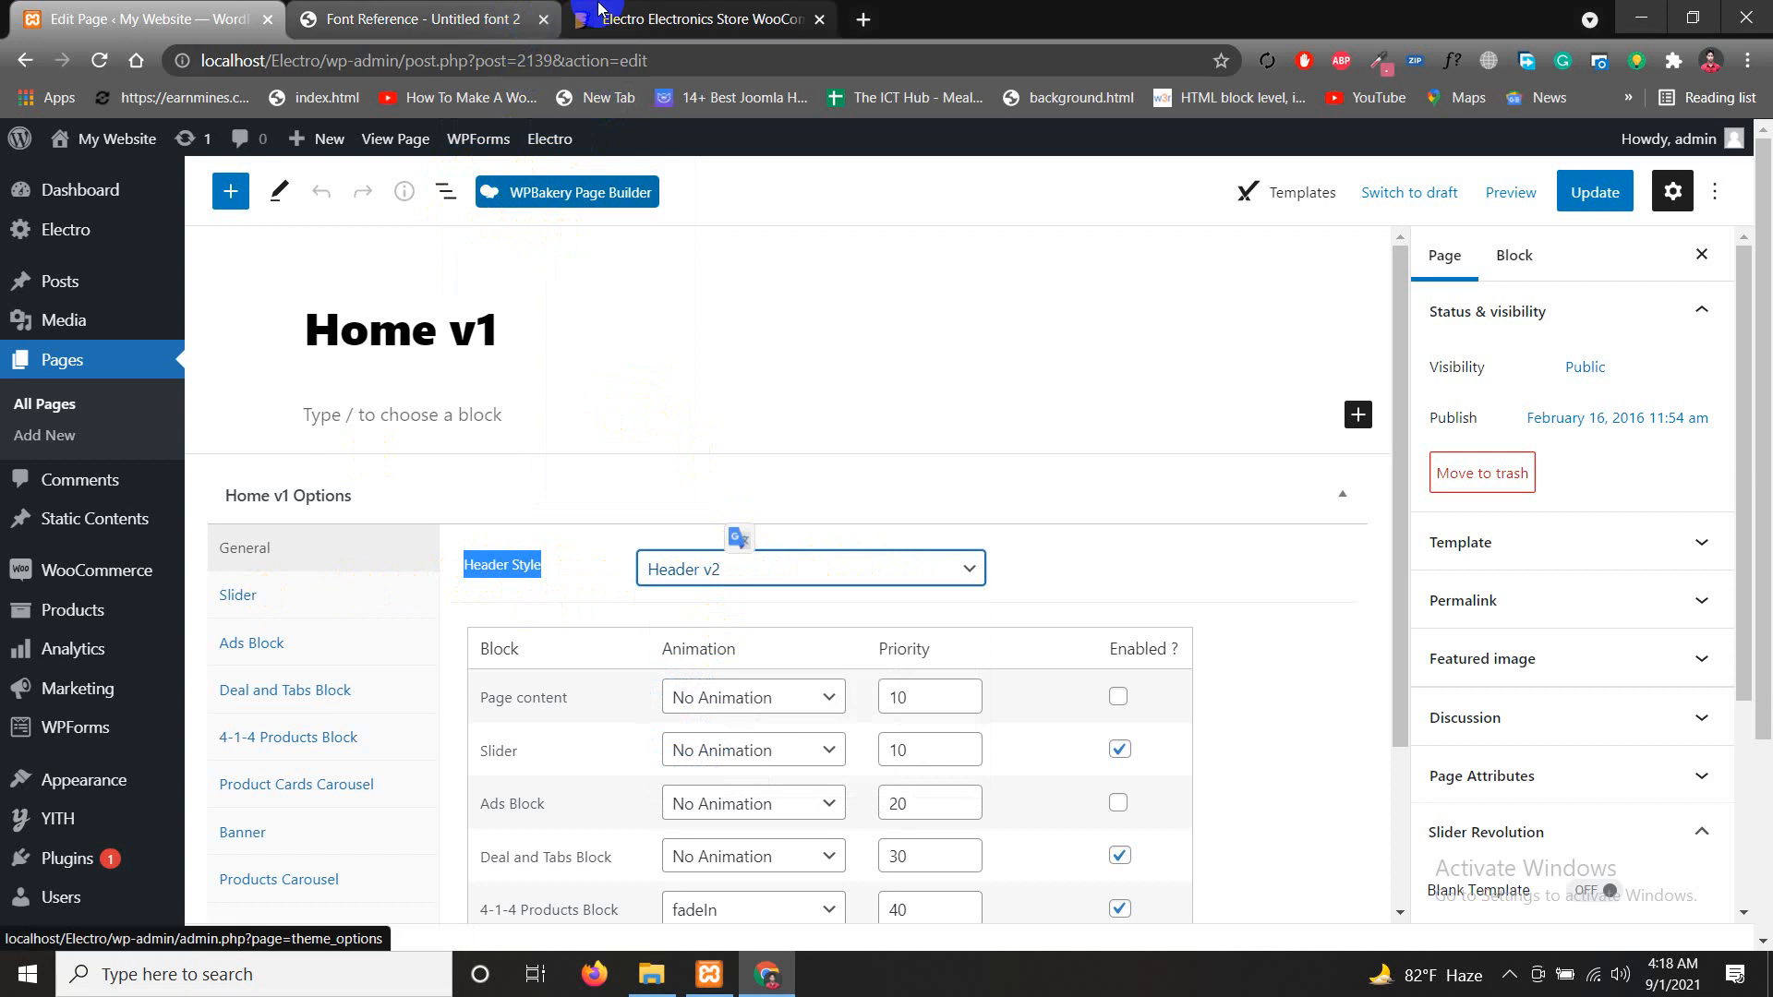
# Open the Home v2 demo from the theme preview in a new tab and examine its header and department menu
pyautogui.click(697, 18)
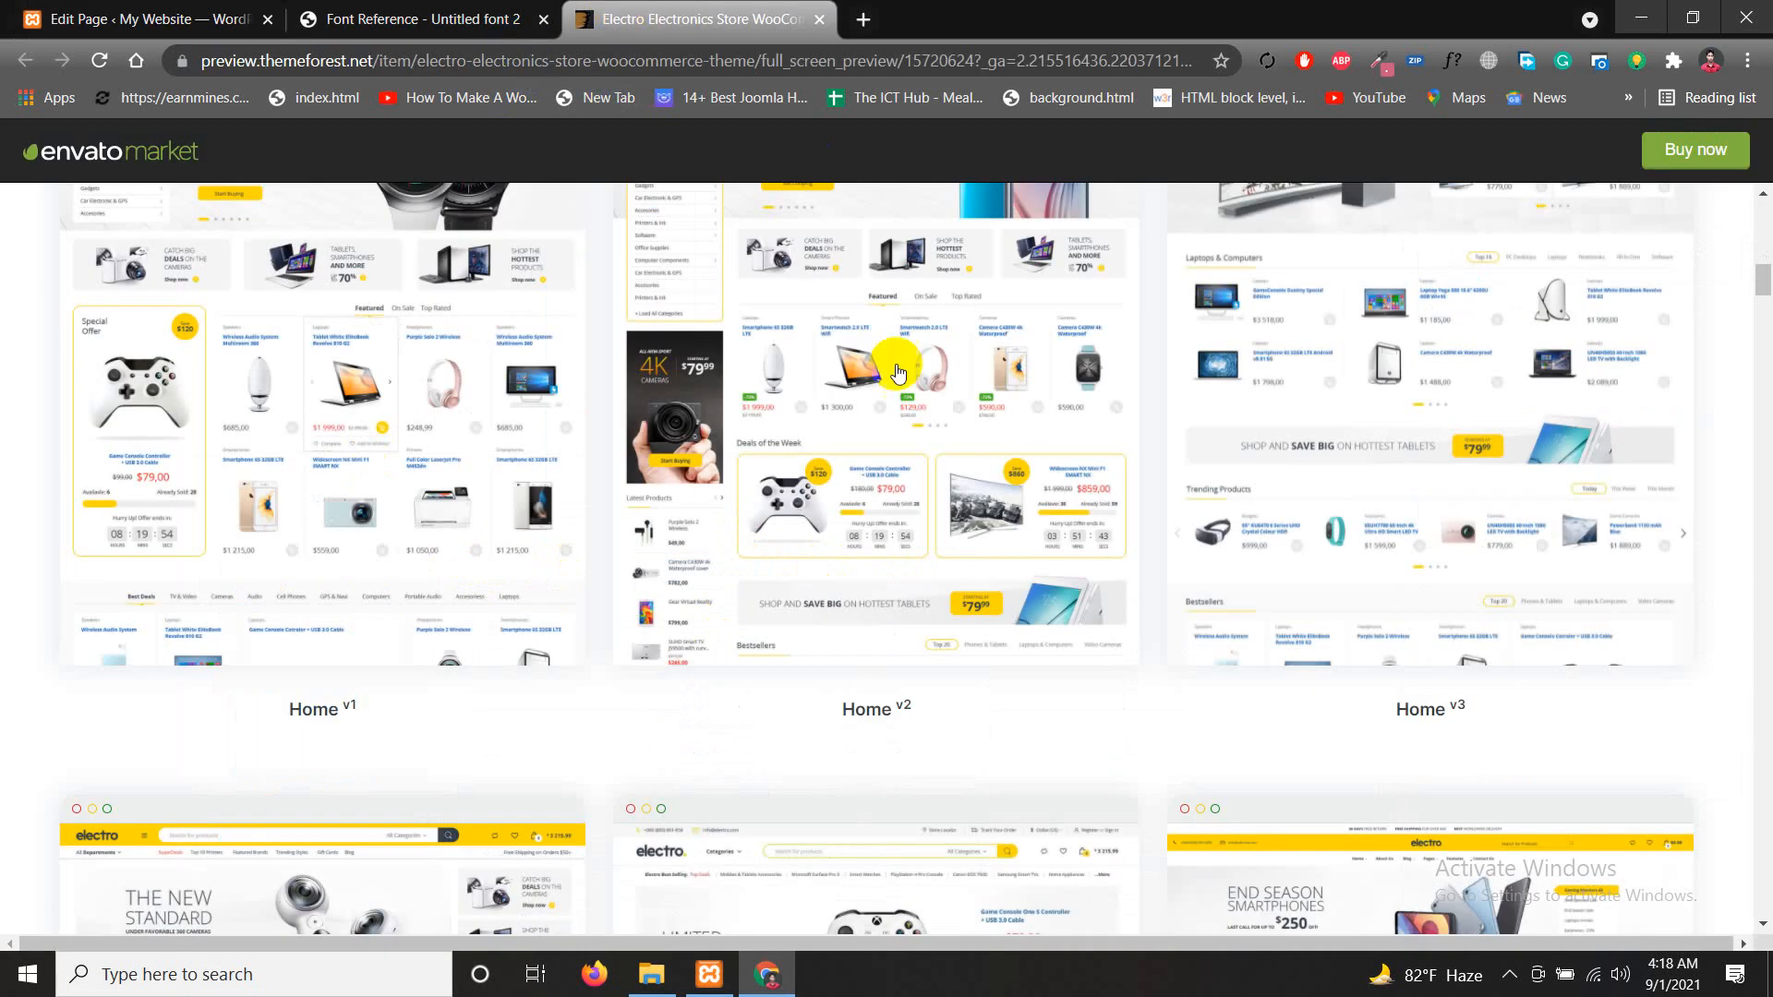
pyautogui.scroll(5, 831, 365)
pyautogui.rightClick(842, 351)
pyautogui.click(646, 408)
pyautogui.rightClick(780, 623)
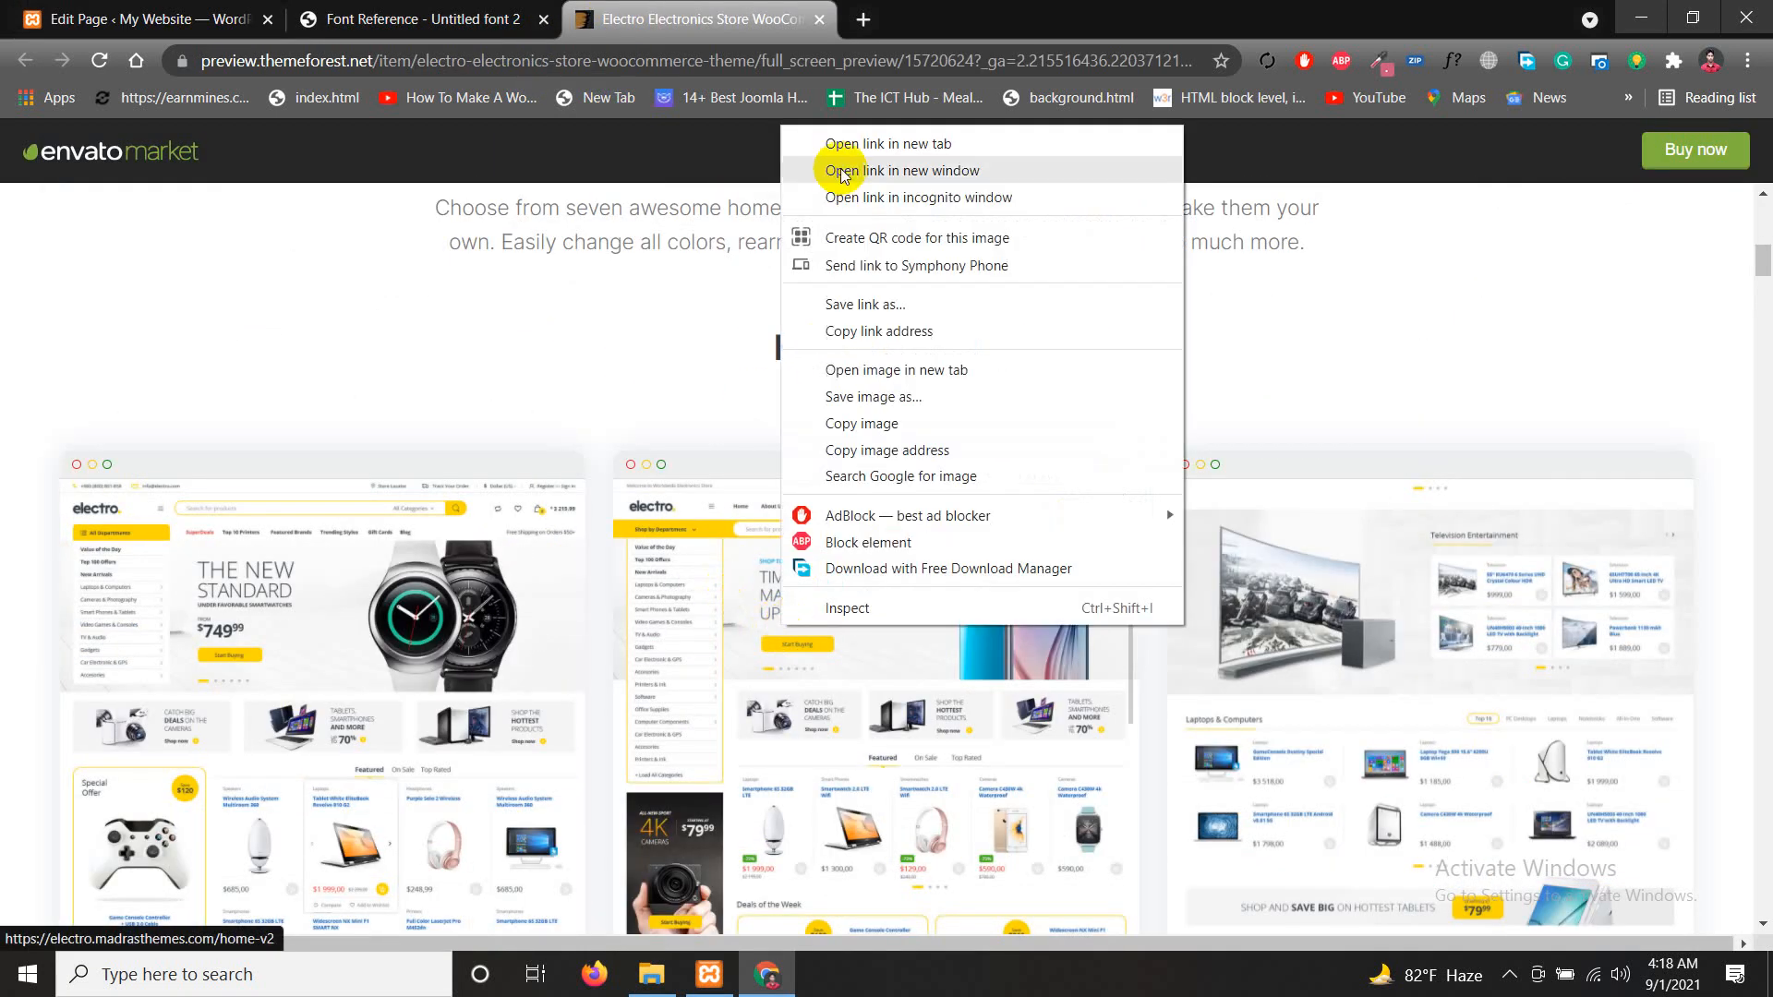
pyautogui.click(844, 144)
pyautogui.click(889, 11)
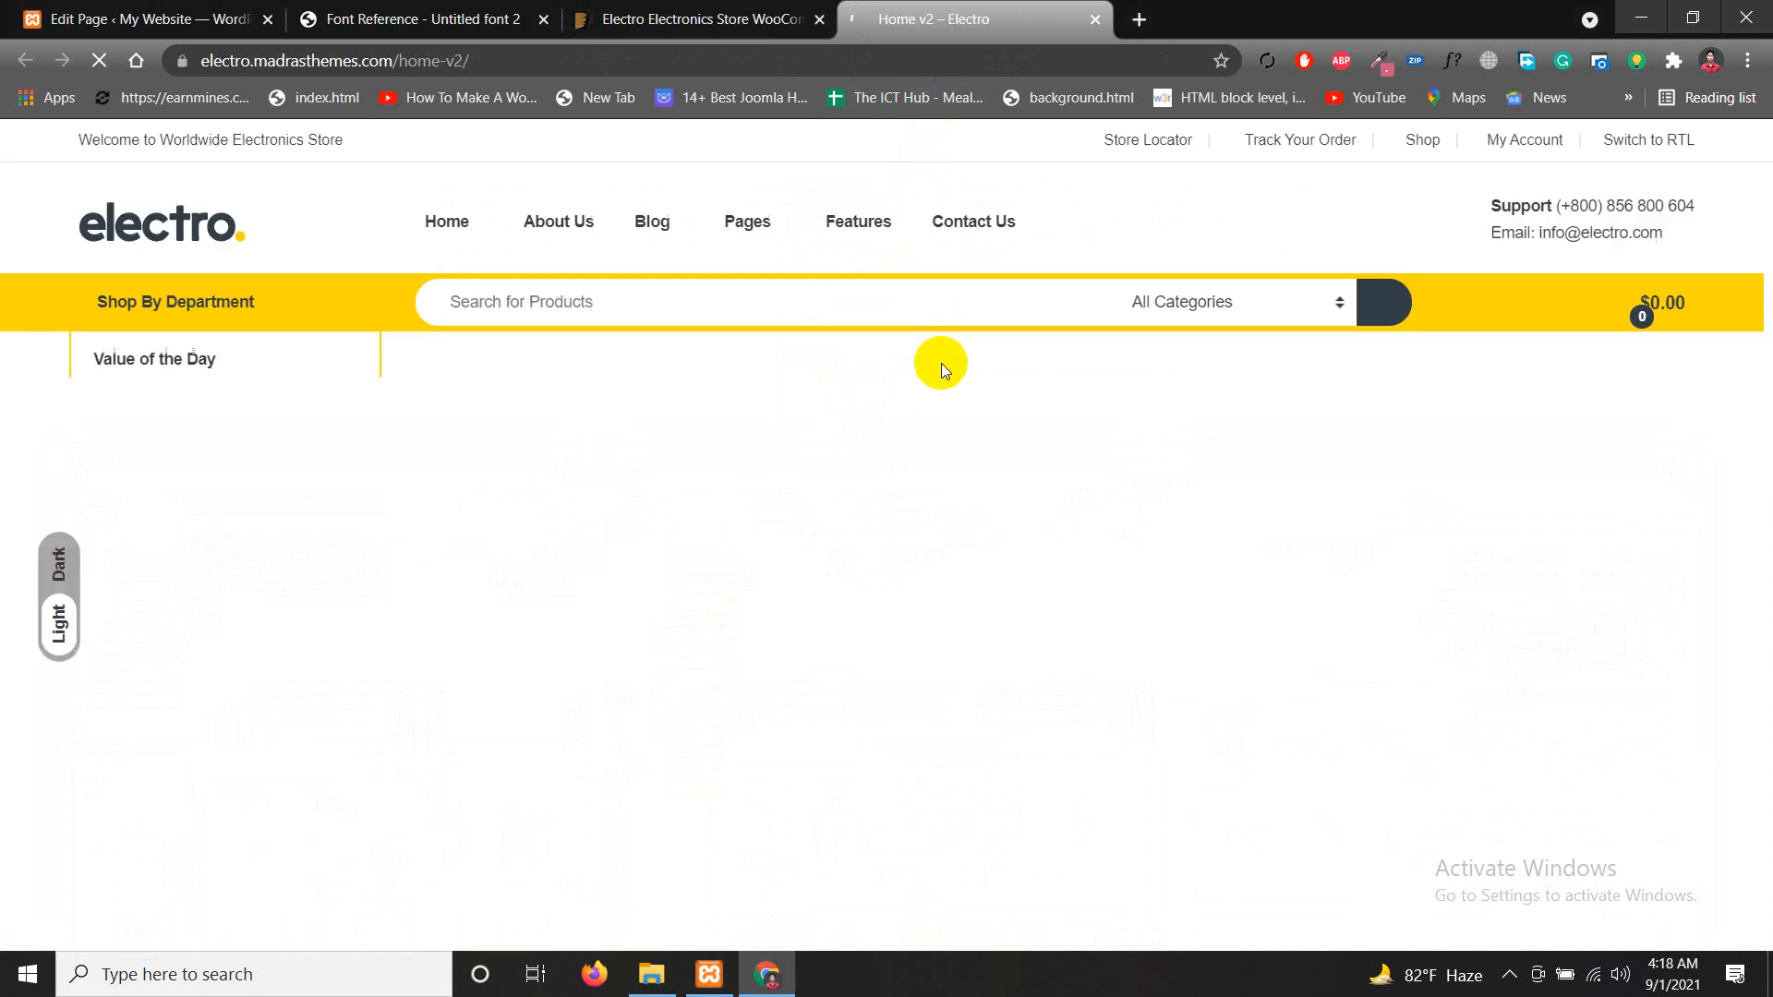
pyautogui.scroll(-5, 178, 813)
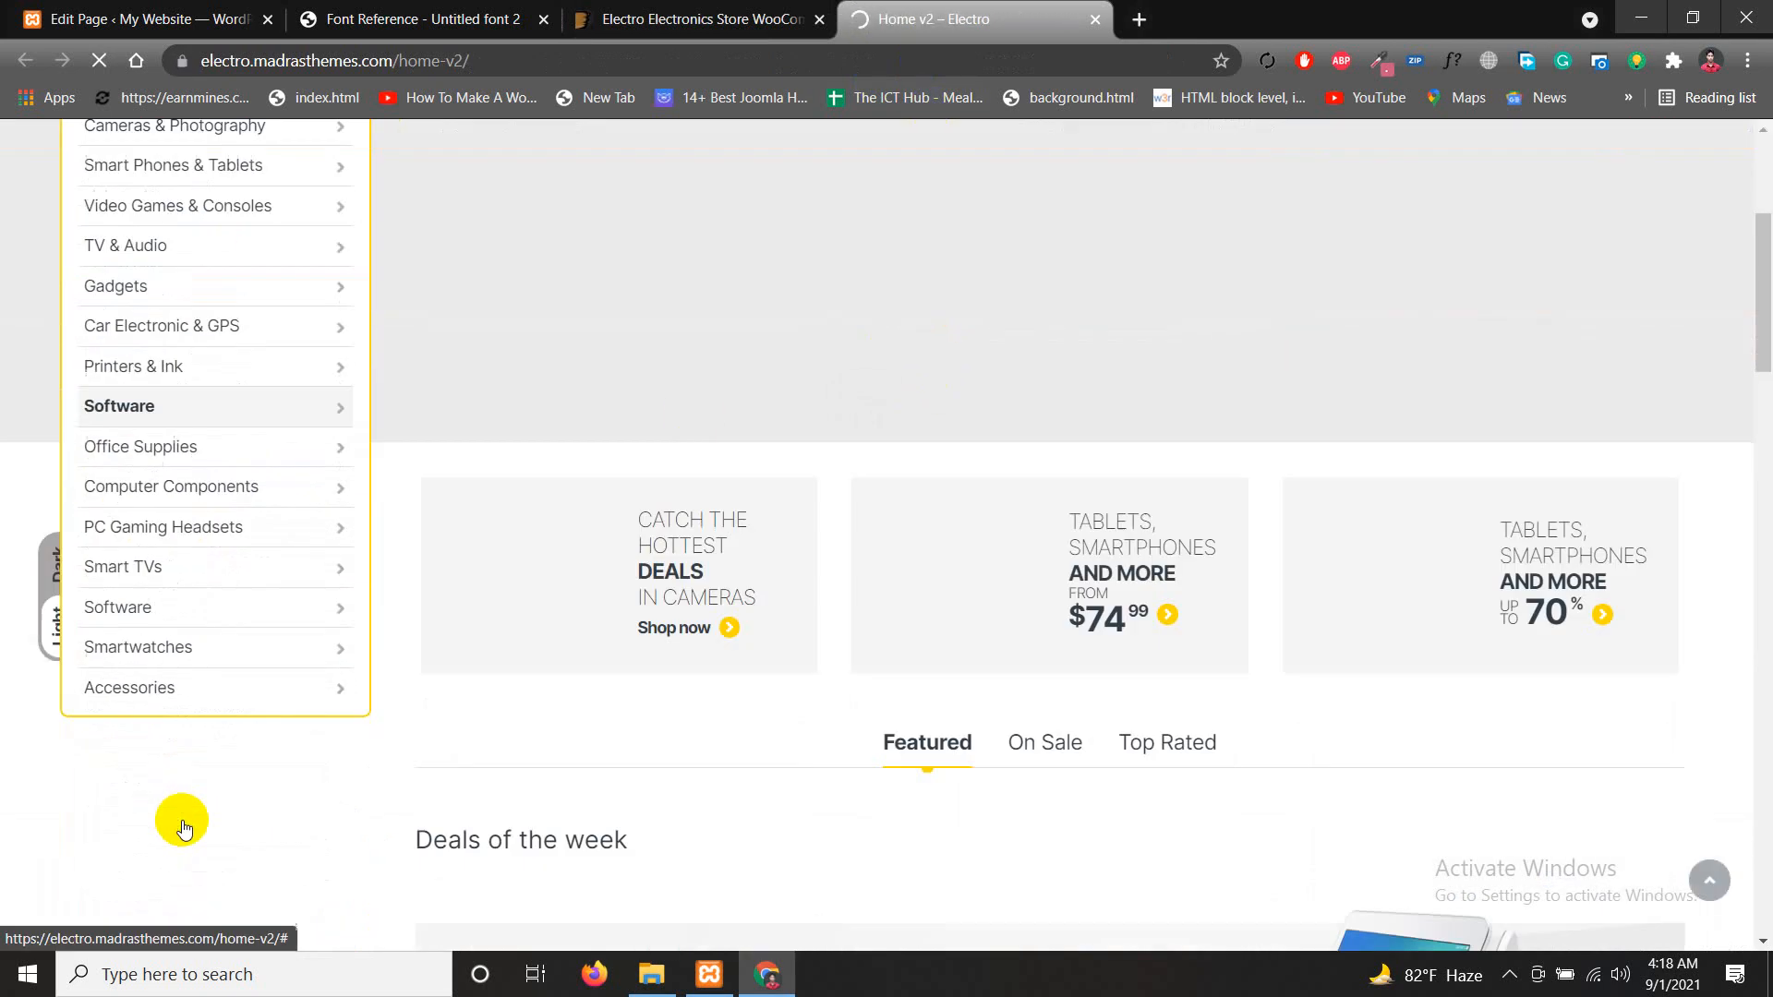
pyautogui.scroll(4, 212, 785)
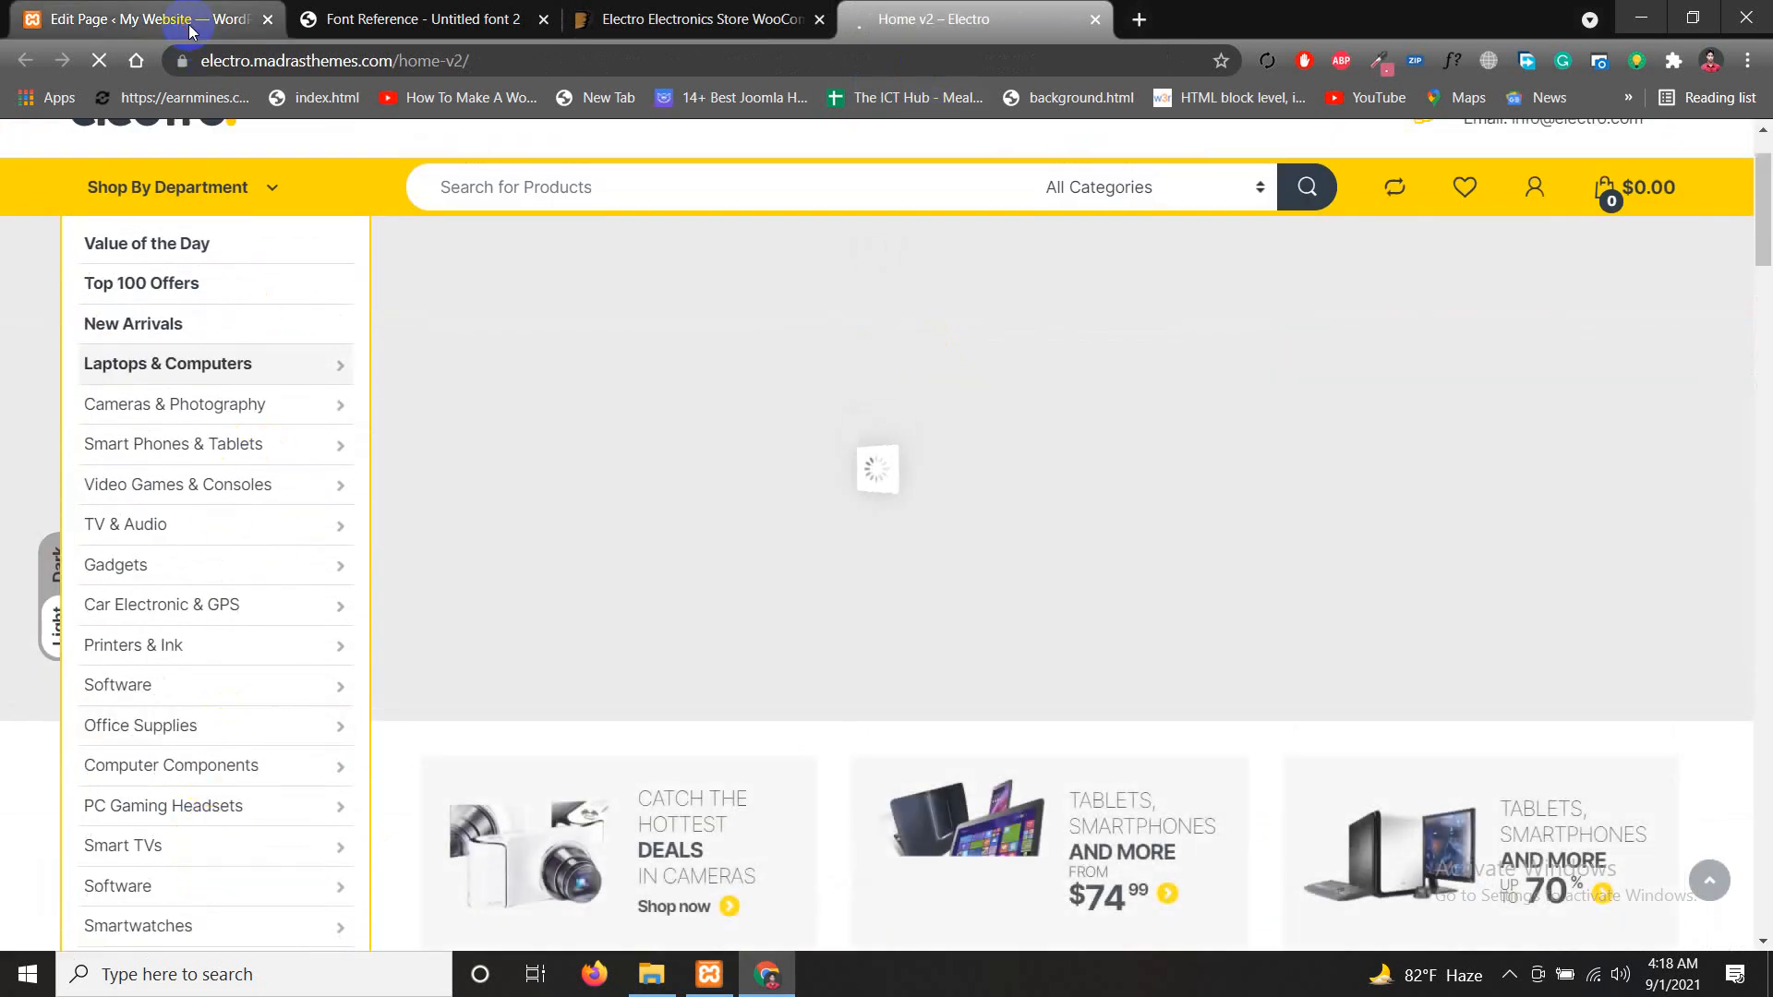
# Update the Home v1 page and view it on the local site in a new tab
pyautogui.click(147, 18)
pyautogui.click(1582, 193)
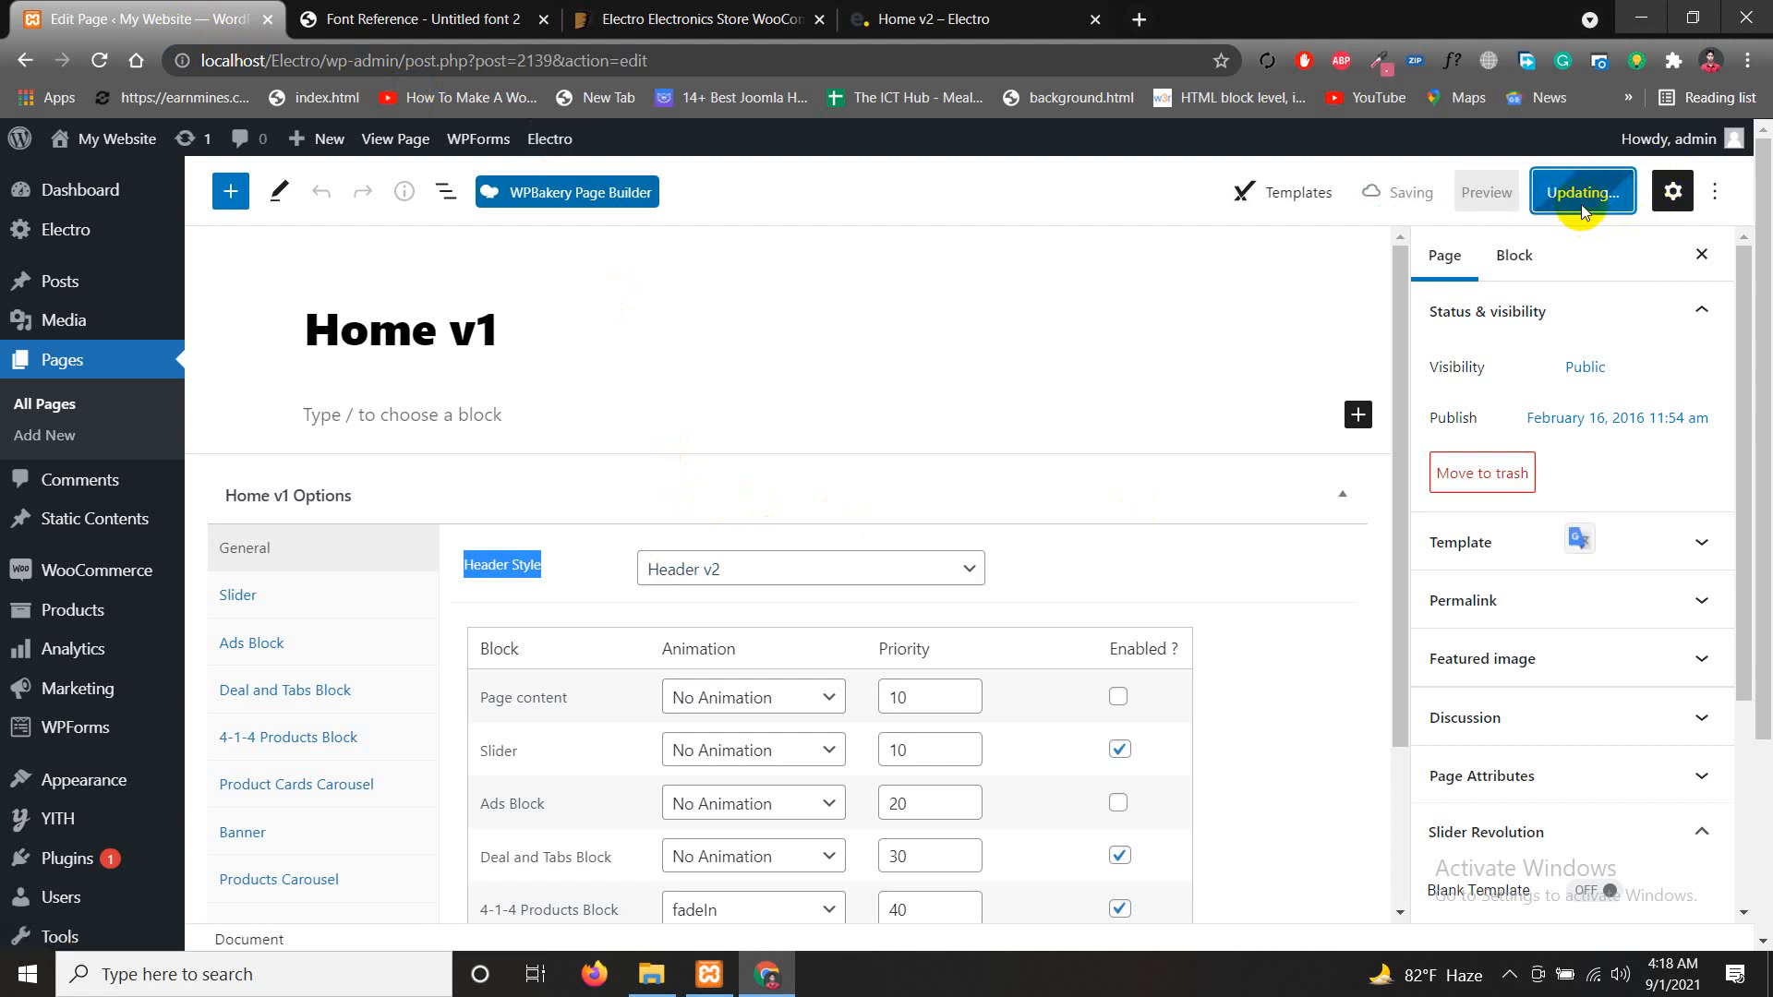
pyautogui.keyDown('ctrl'); pyautogui.click(395, 878); pyautogui.keyUp('ctrl')
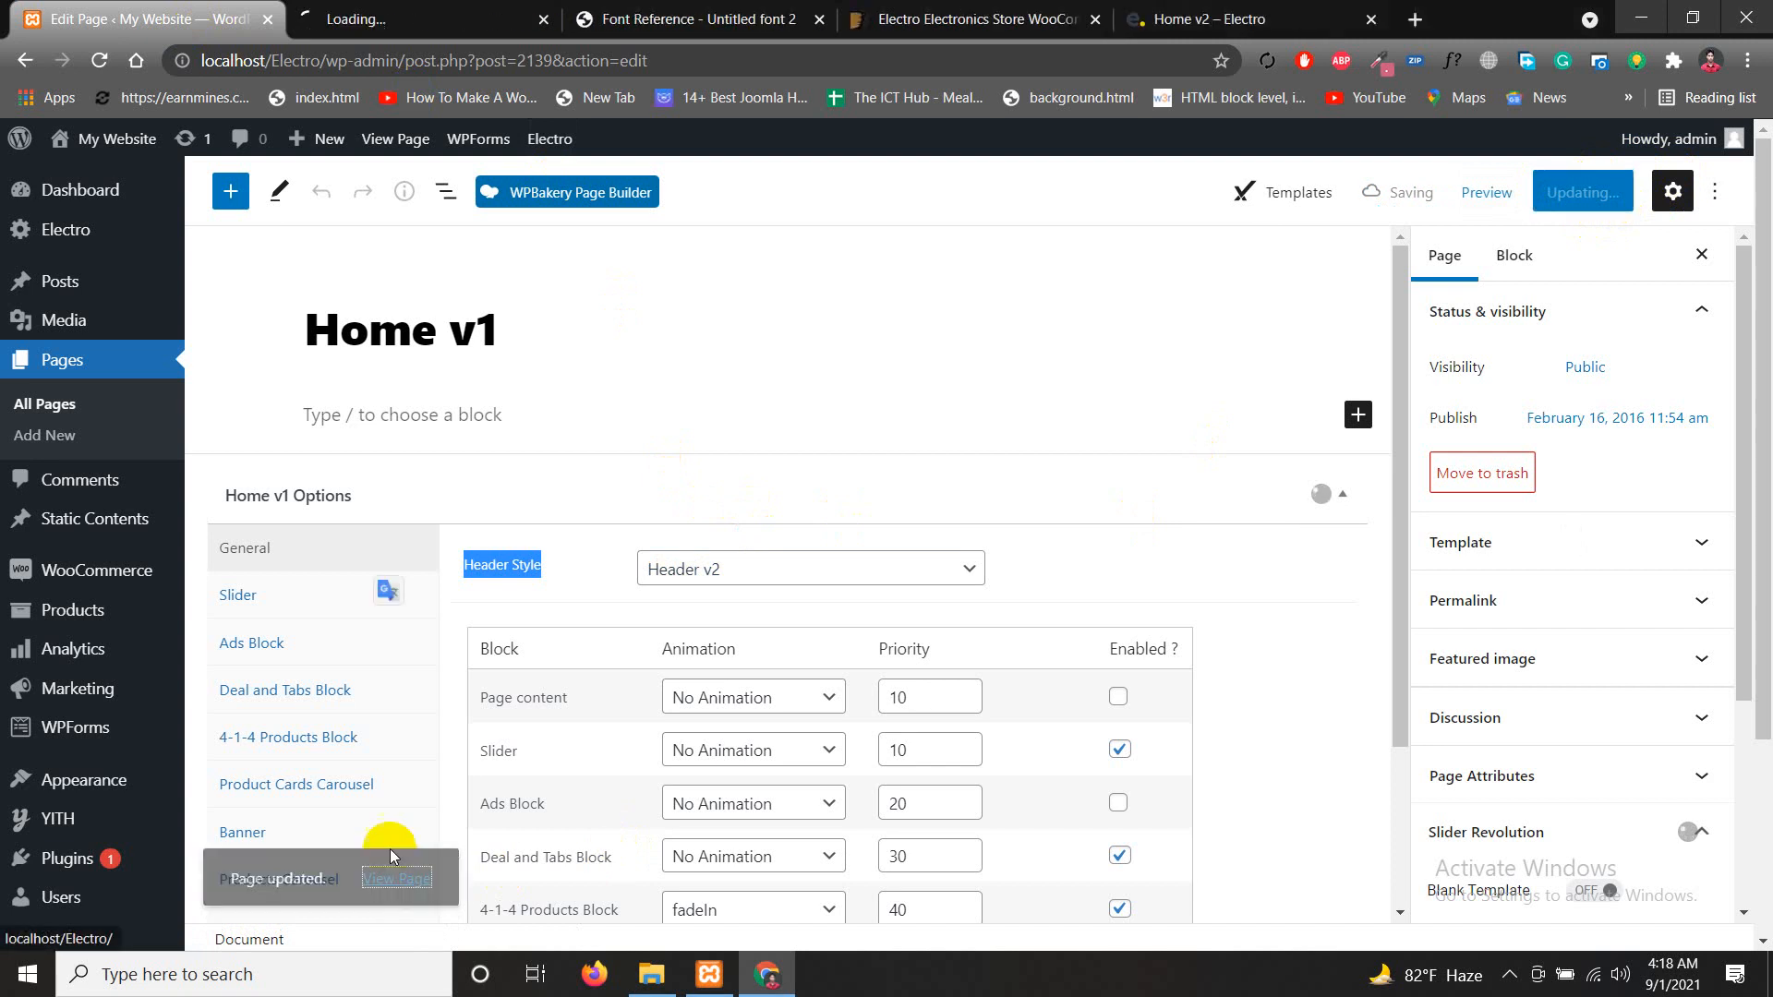
pyautogui.click(359, 12)
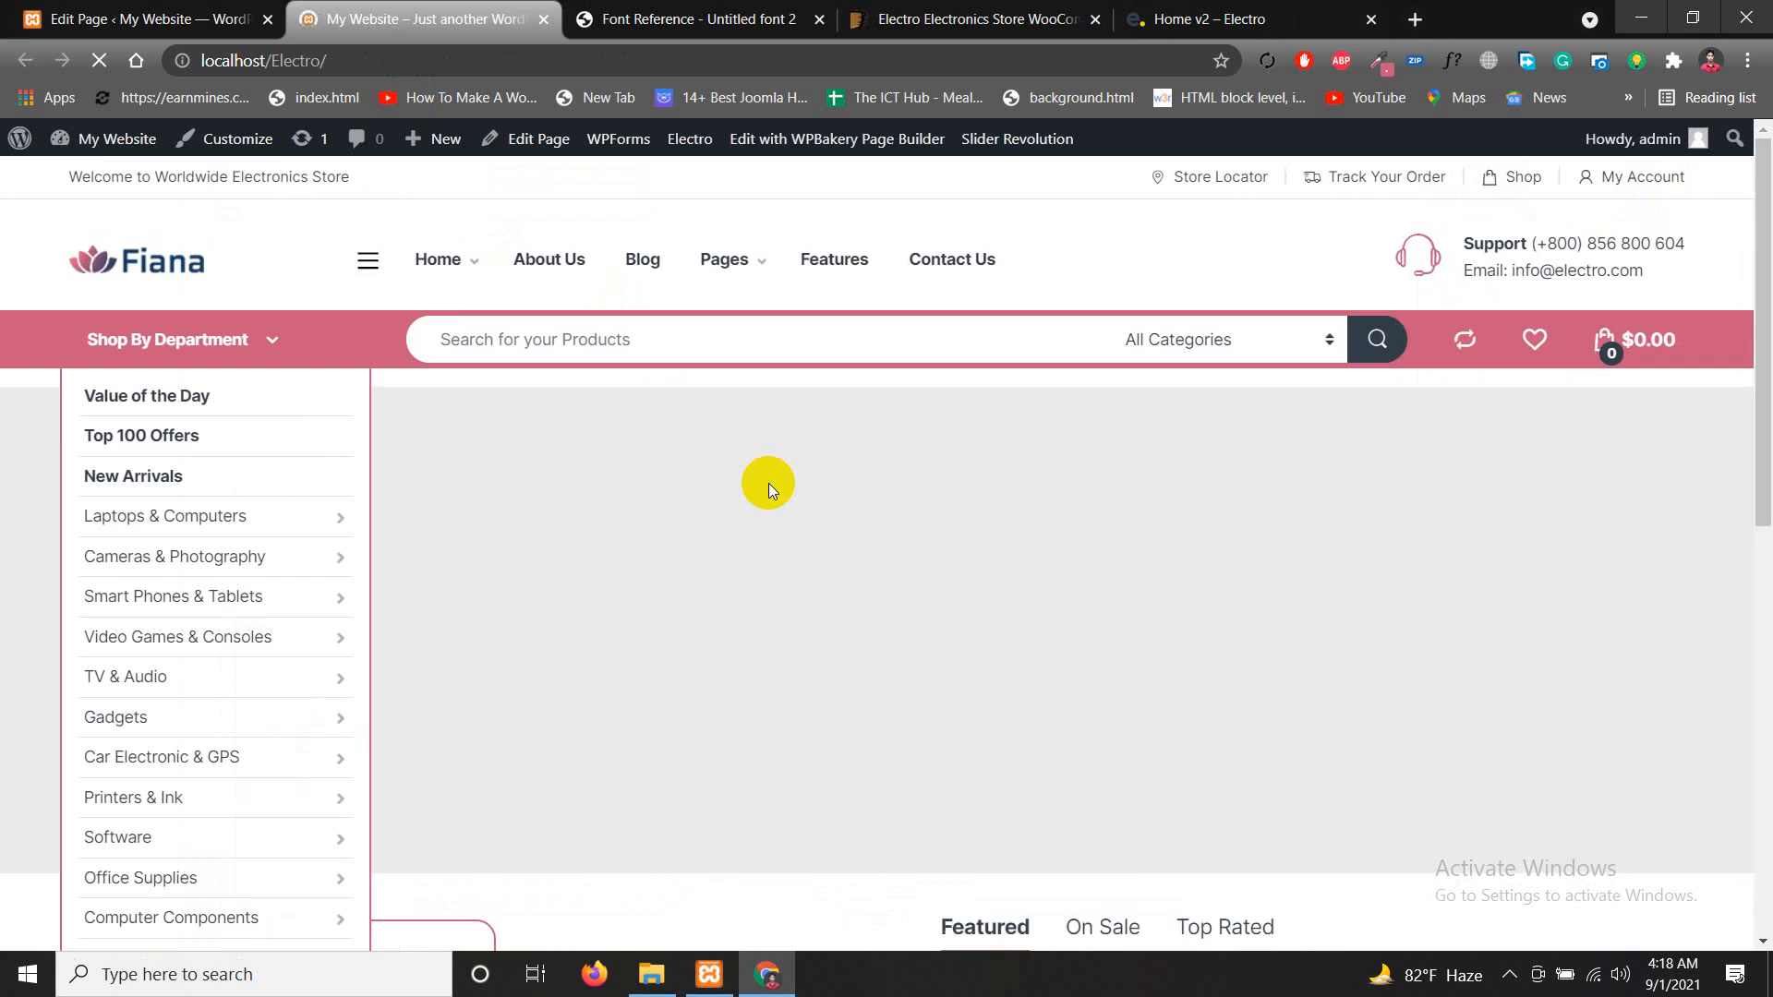
# Compare the local home page's header and department menu with the Home v2 demo, and return to the theme preview's home page designs
pyautogui.scroll(-5, 277, 416)
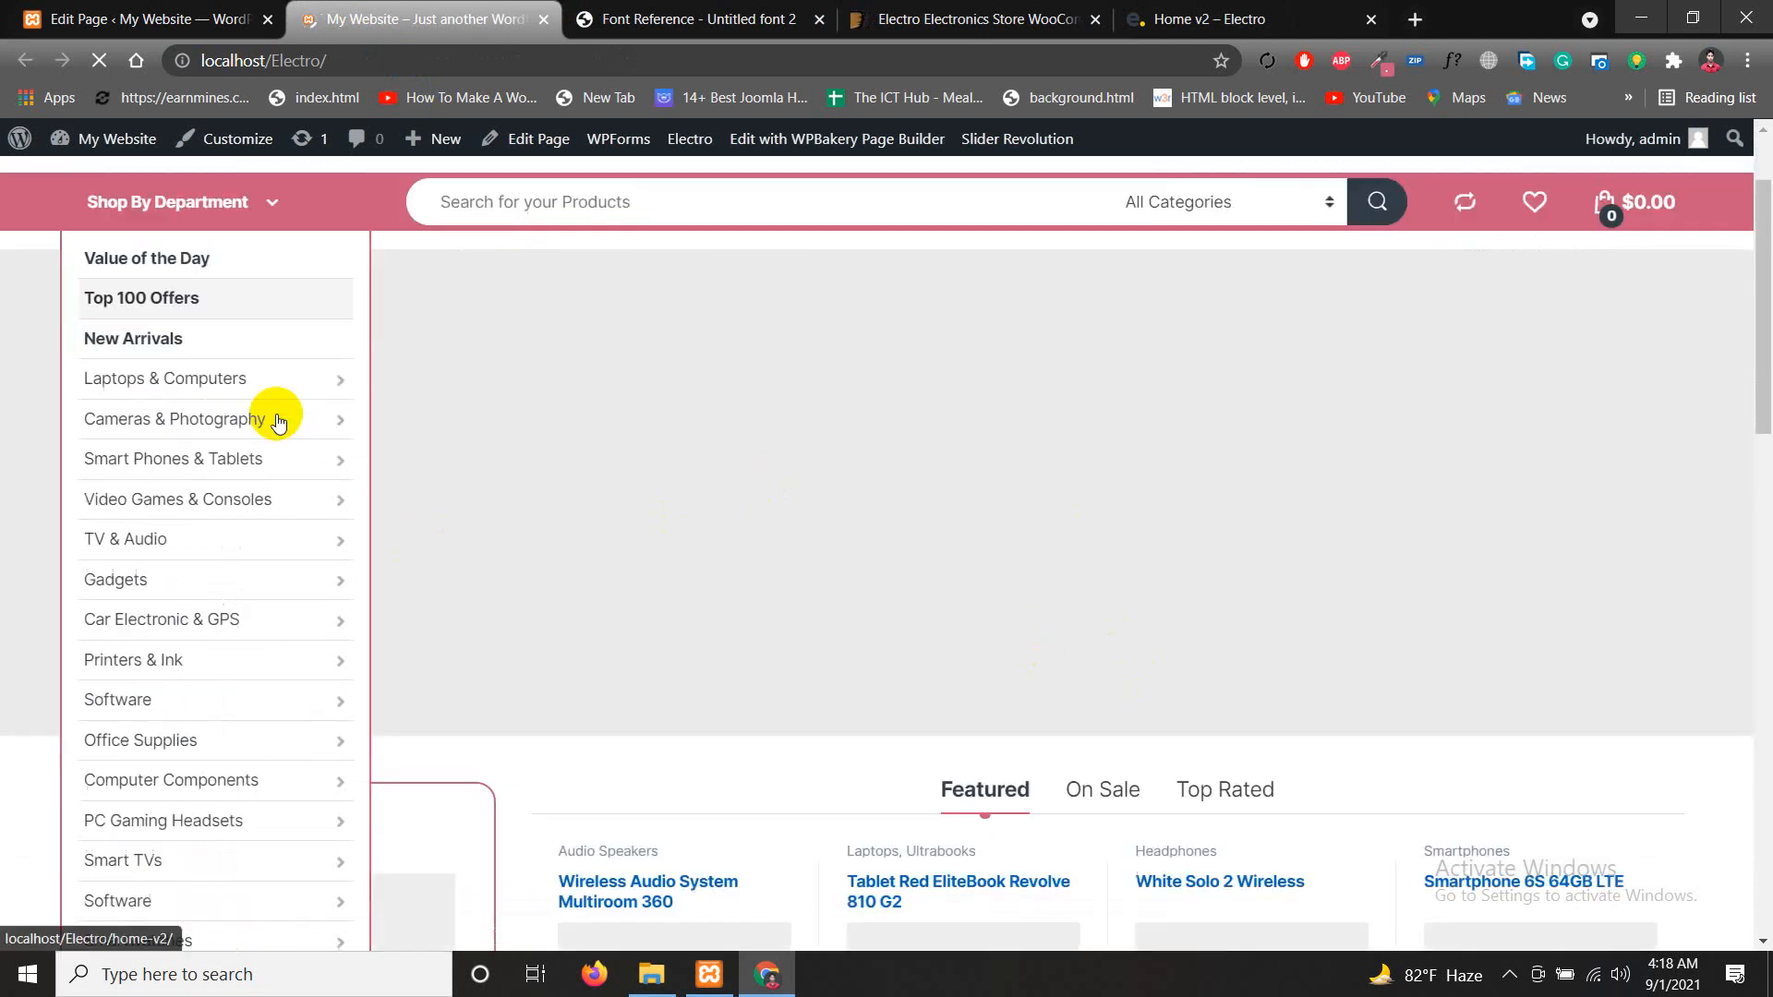
pyautogui.scroll(4, 684, 487)
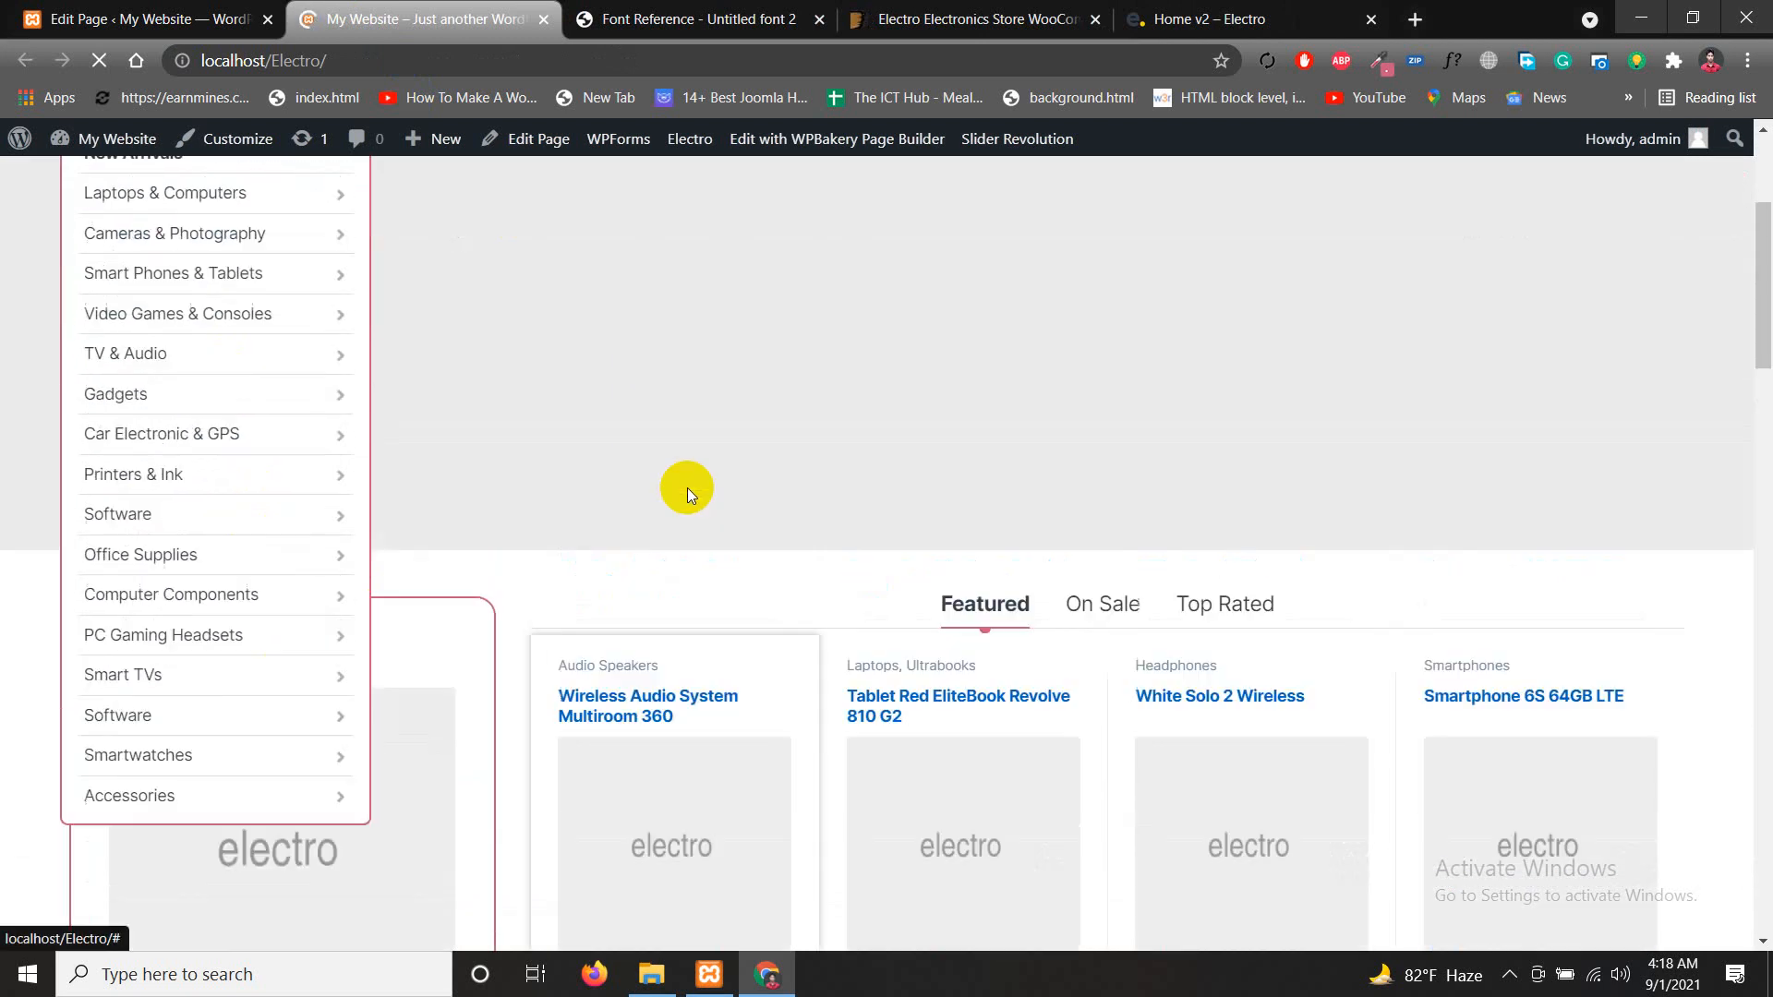
pyautogui.click(899, 21)
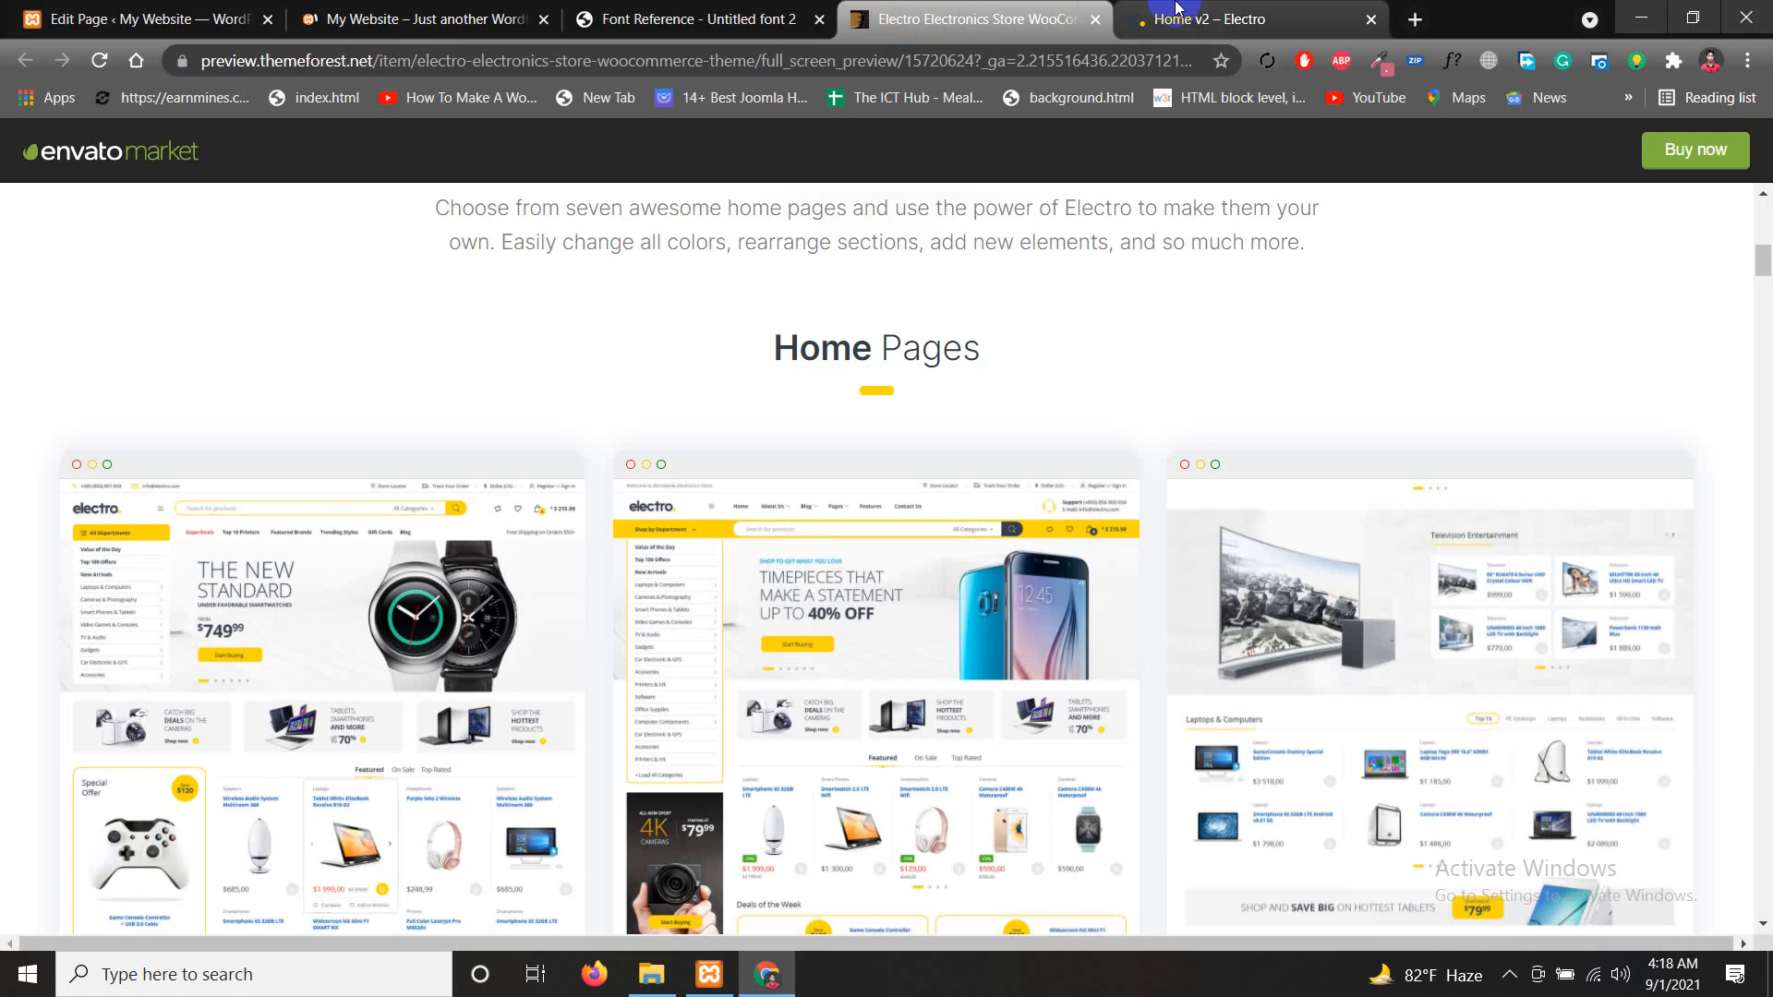
pyautogui.hotkey('ctrl', 'Tab')
pyautogui.scroll(-5, 209, 591)
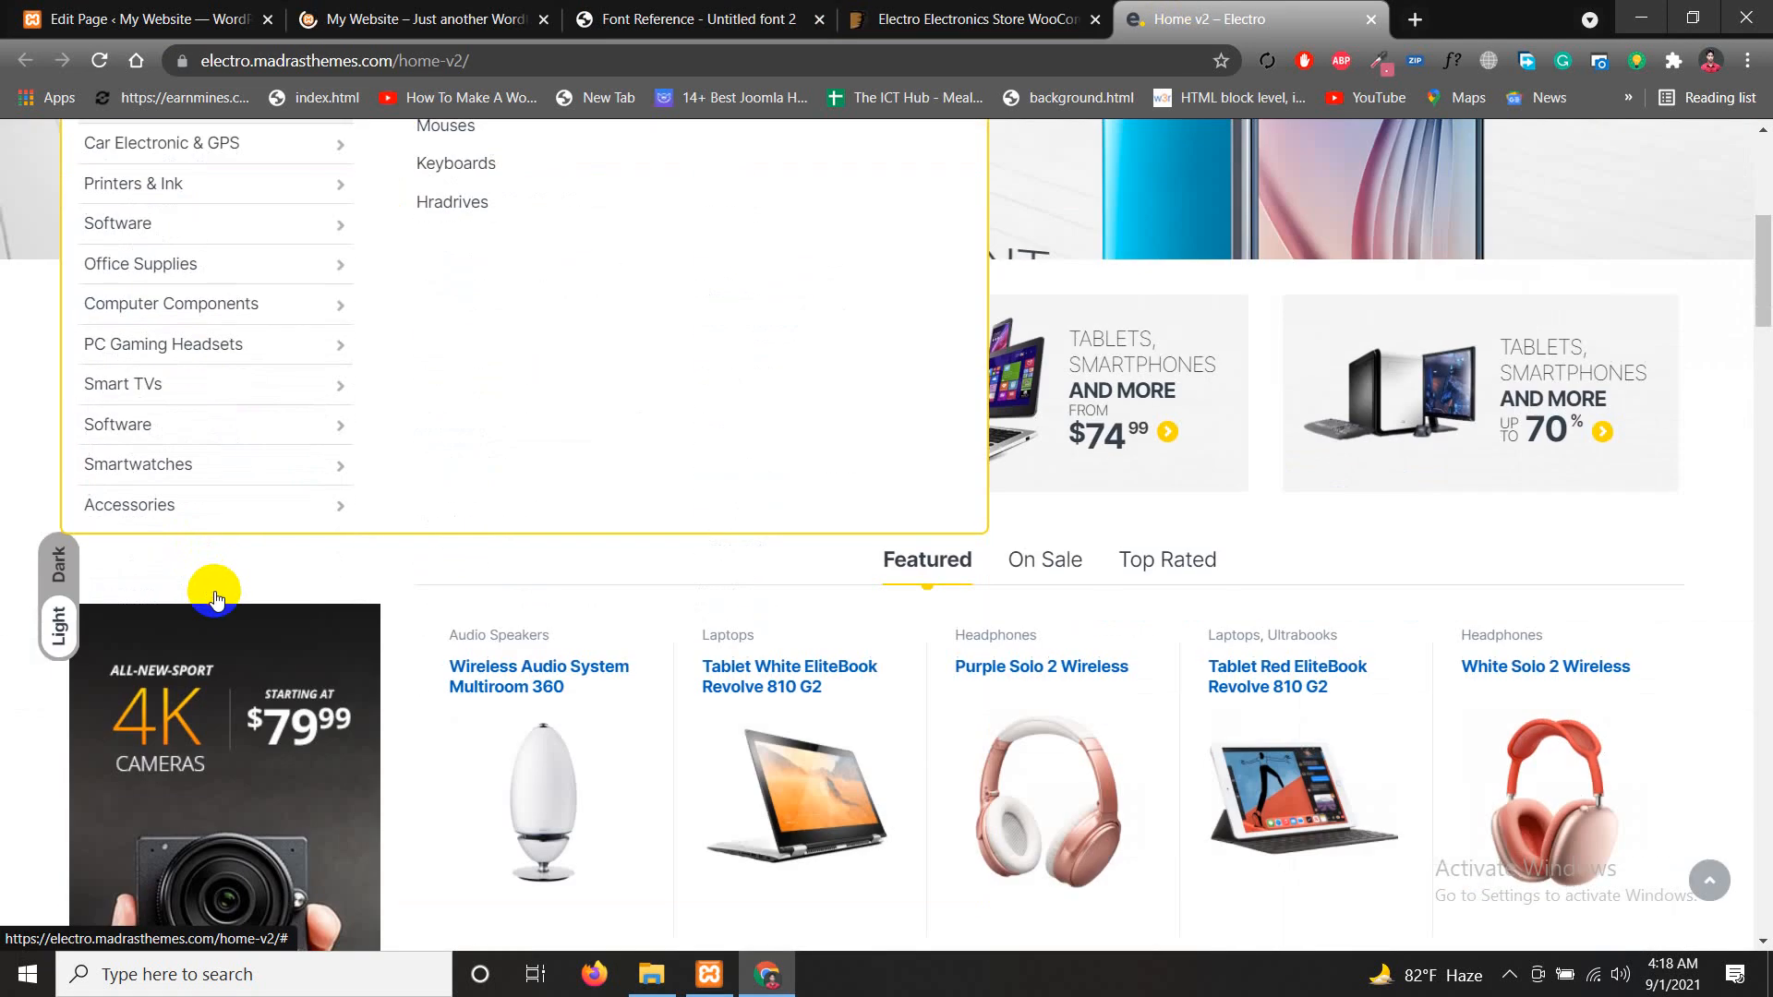
pyautogui.scroll(4, 164, 617)
pyautogui.scroll(1, 165, 617)
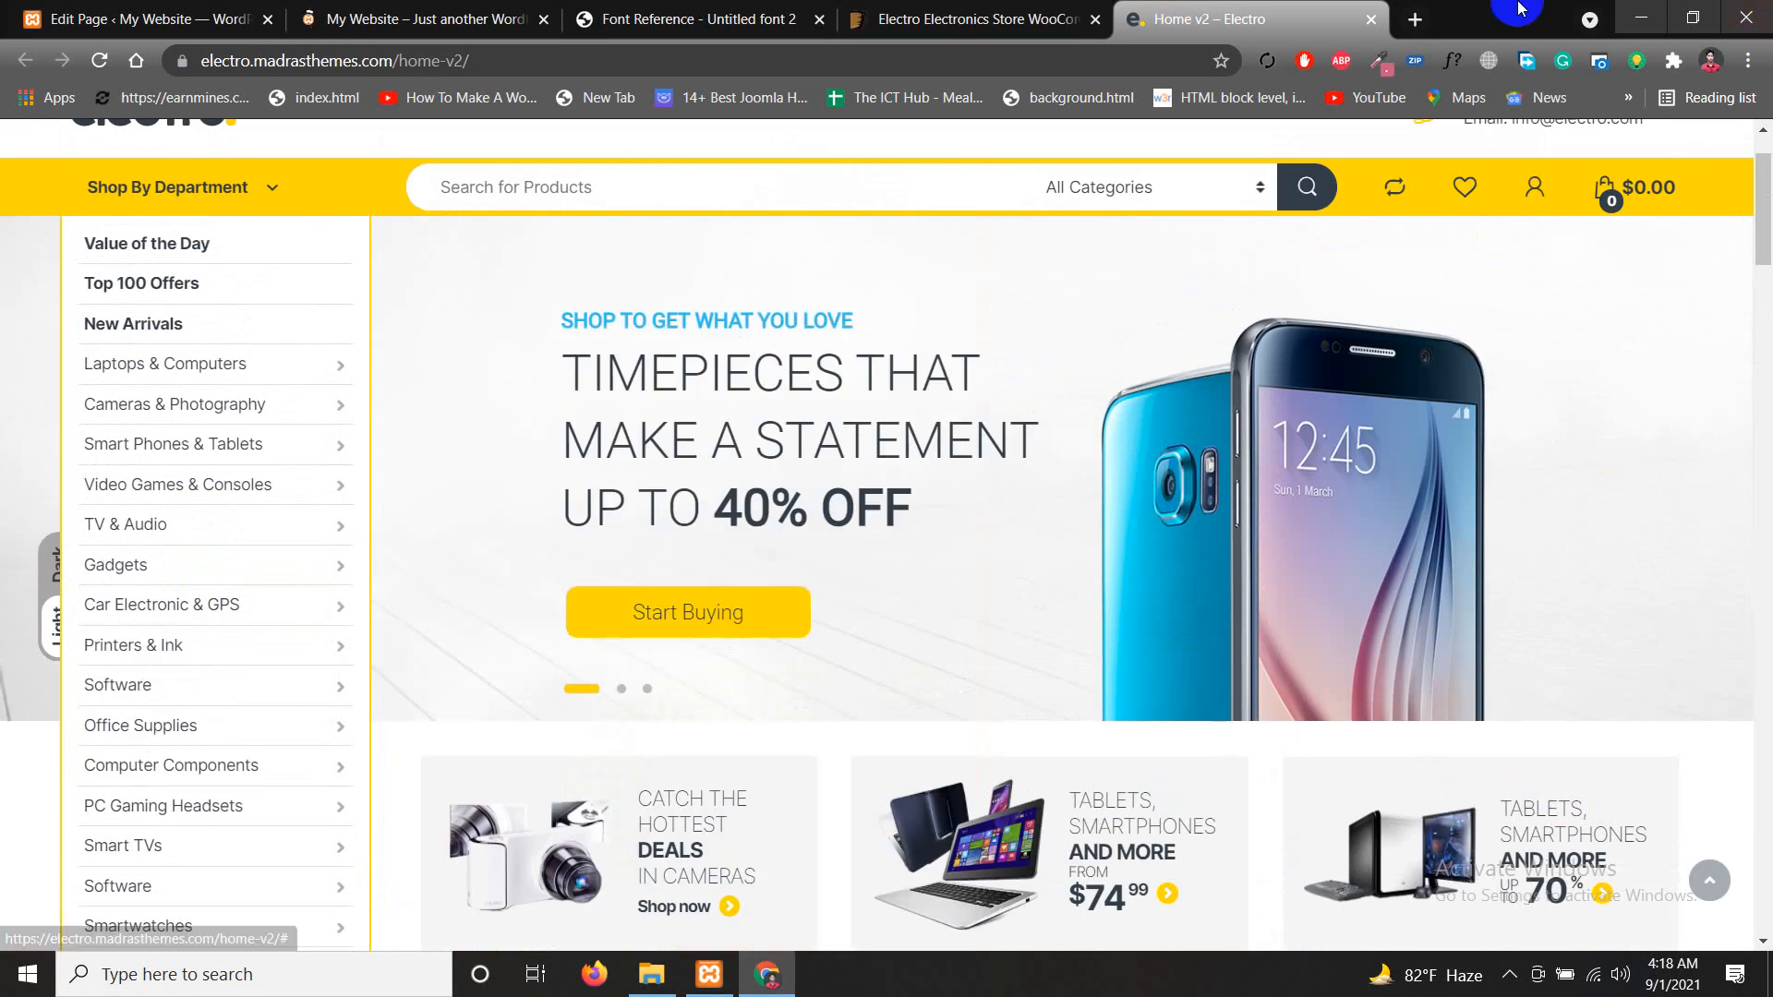
pyautogui.click(970, 18)
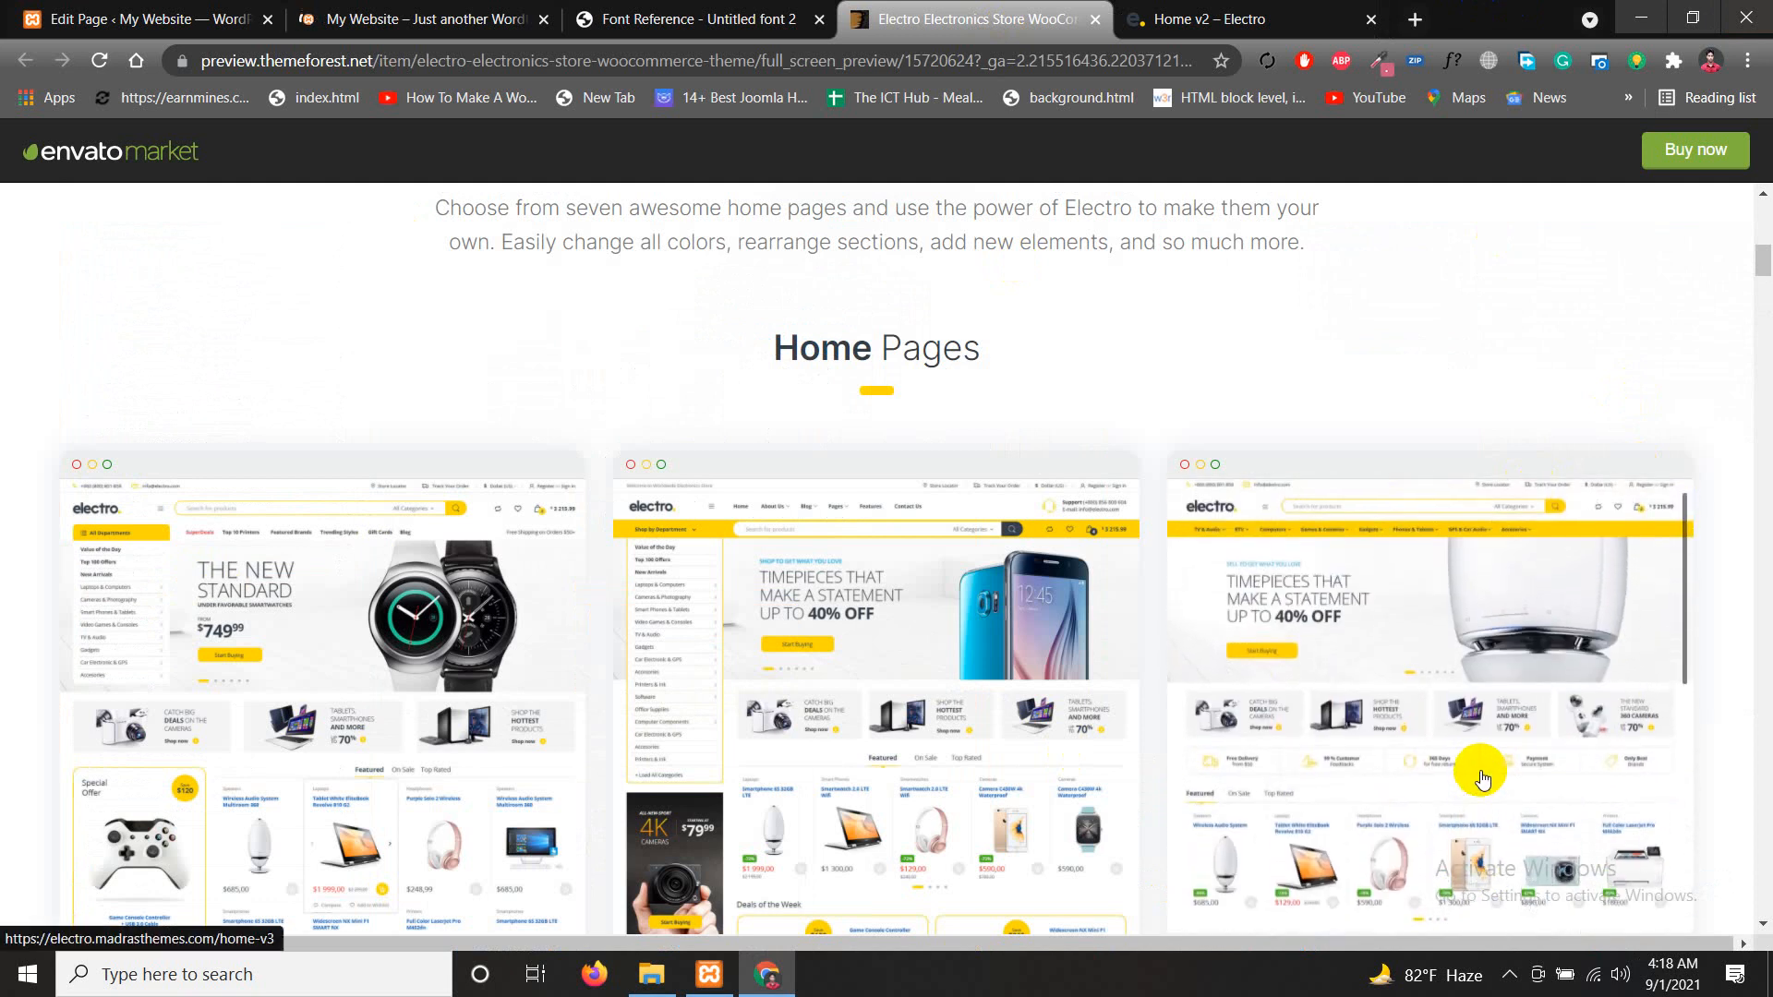
# Set the Home v1 page's Header Style to Header v3 and update the page
pyautogui.click(64, 9)
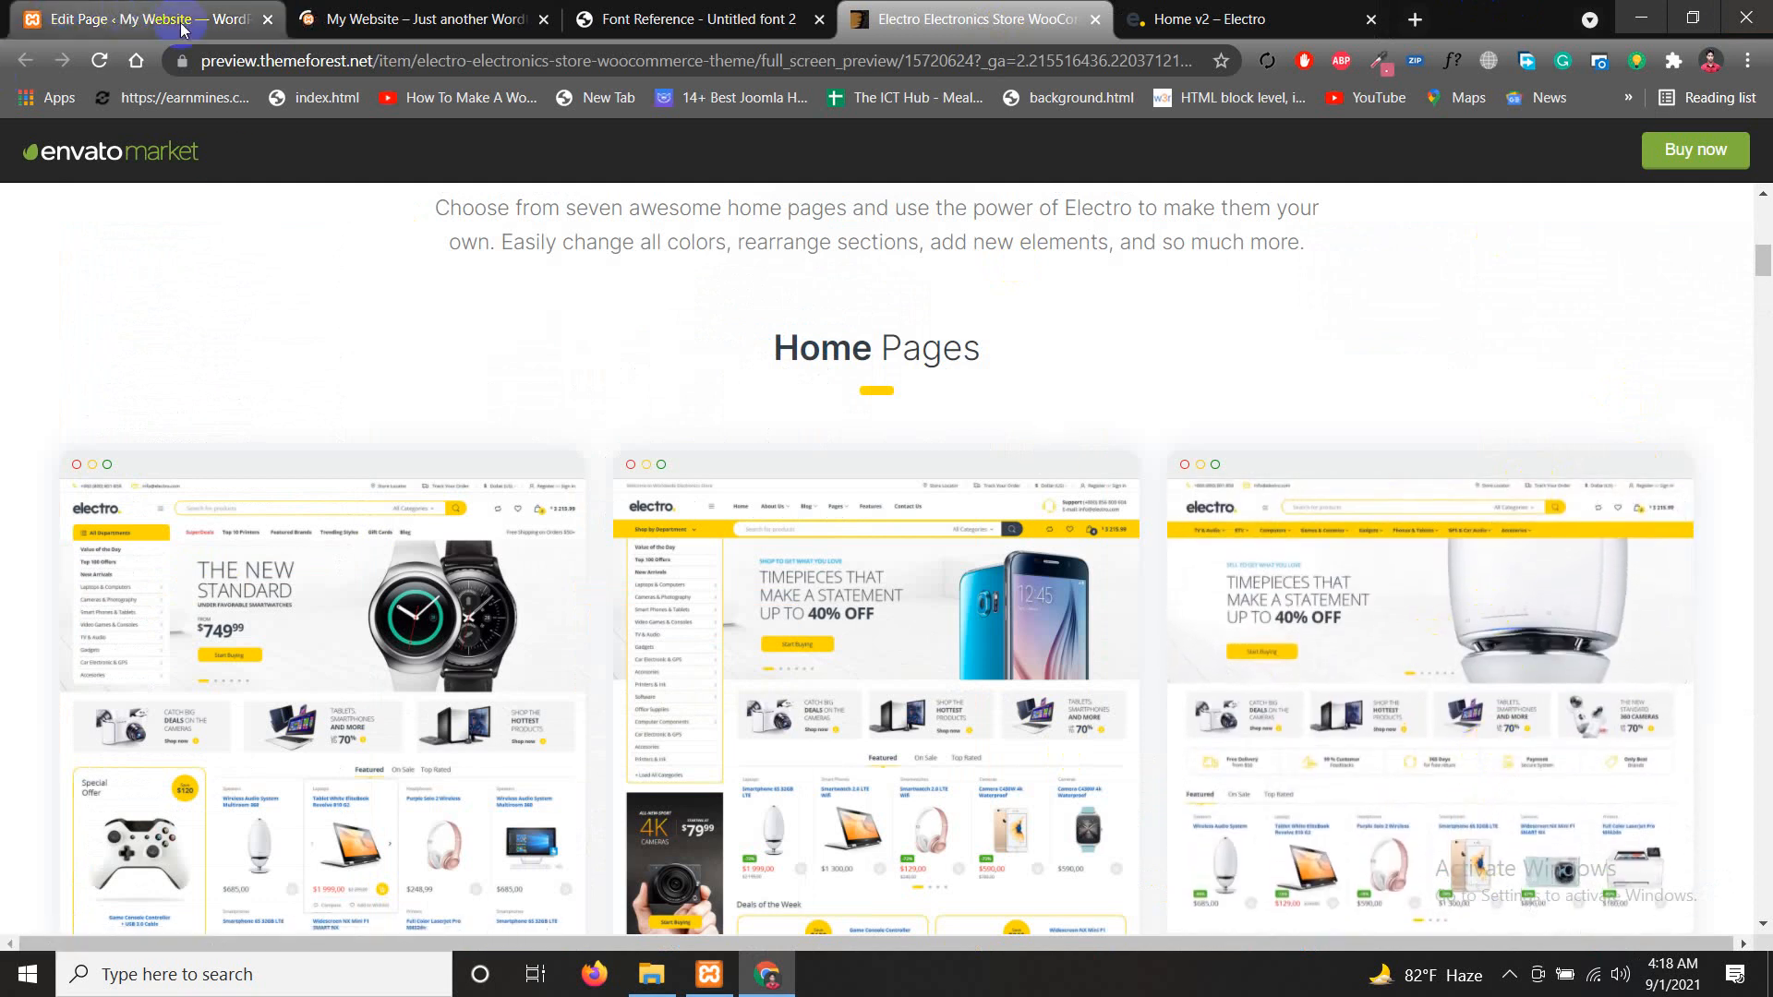
pyautogui.click(878, 584)
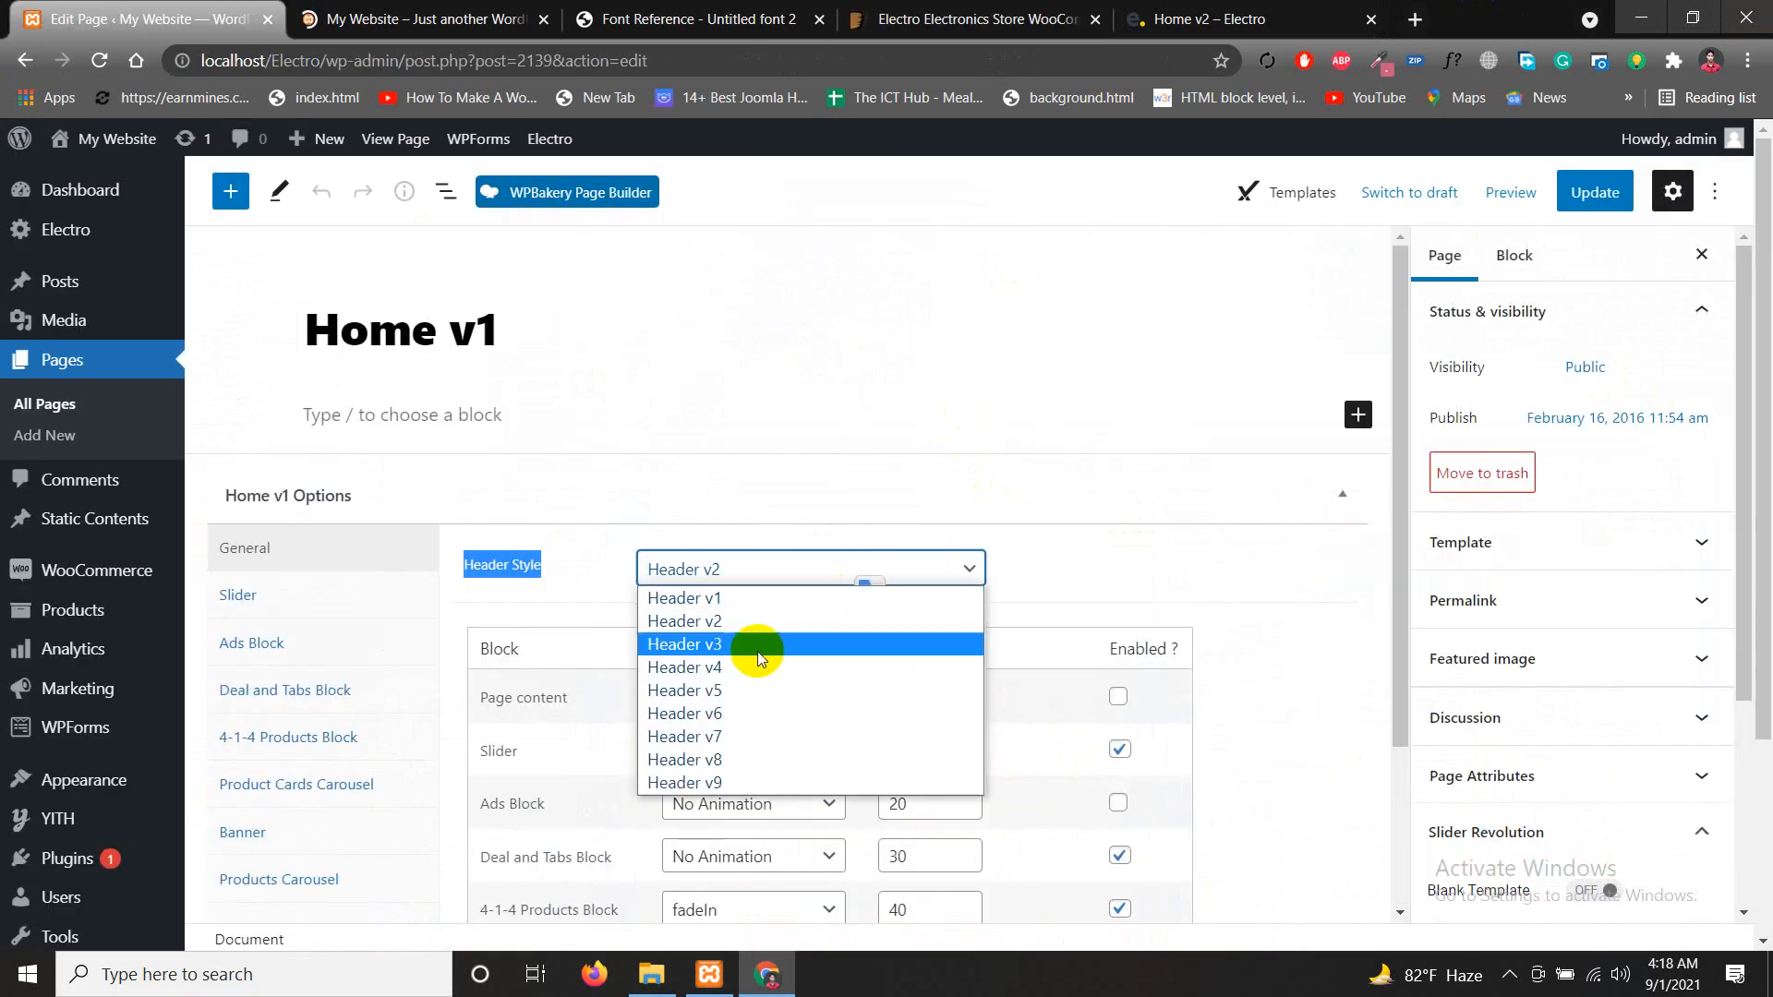
pyautogui.click(752, 644)
pyautogui.click(1583, 202)
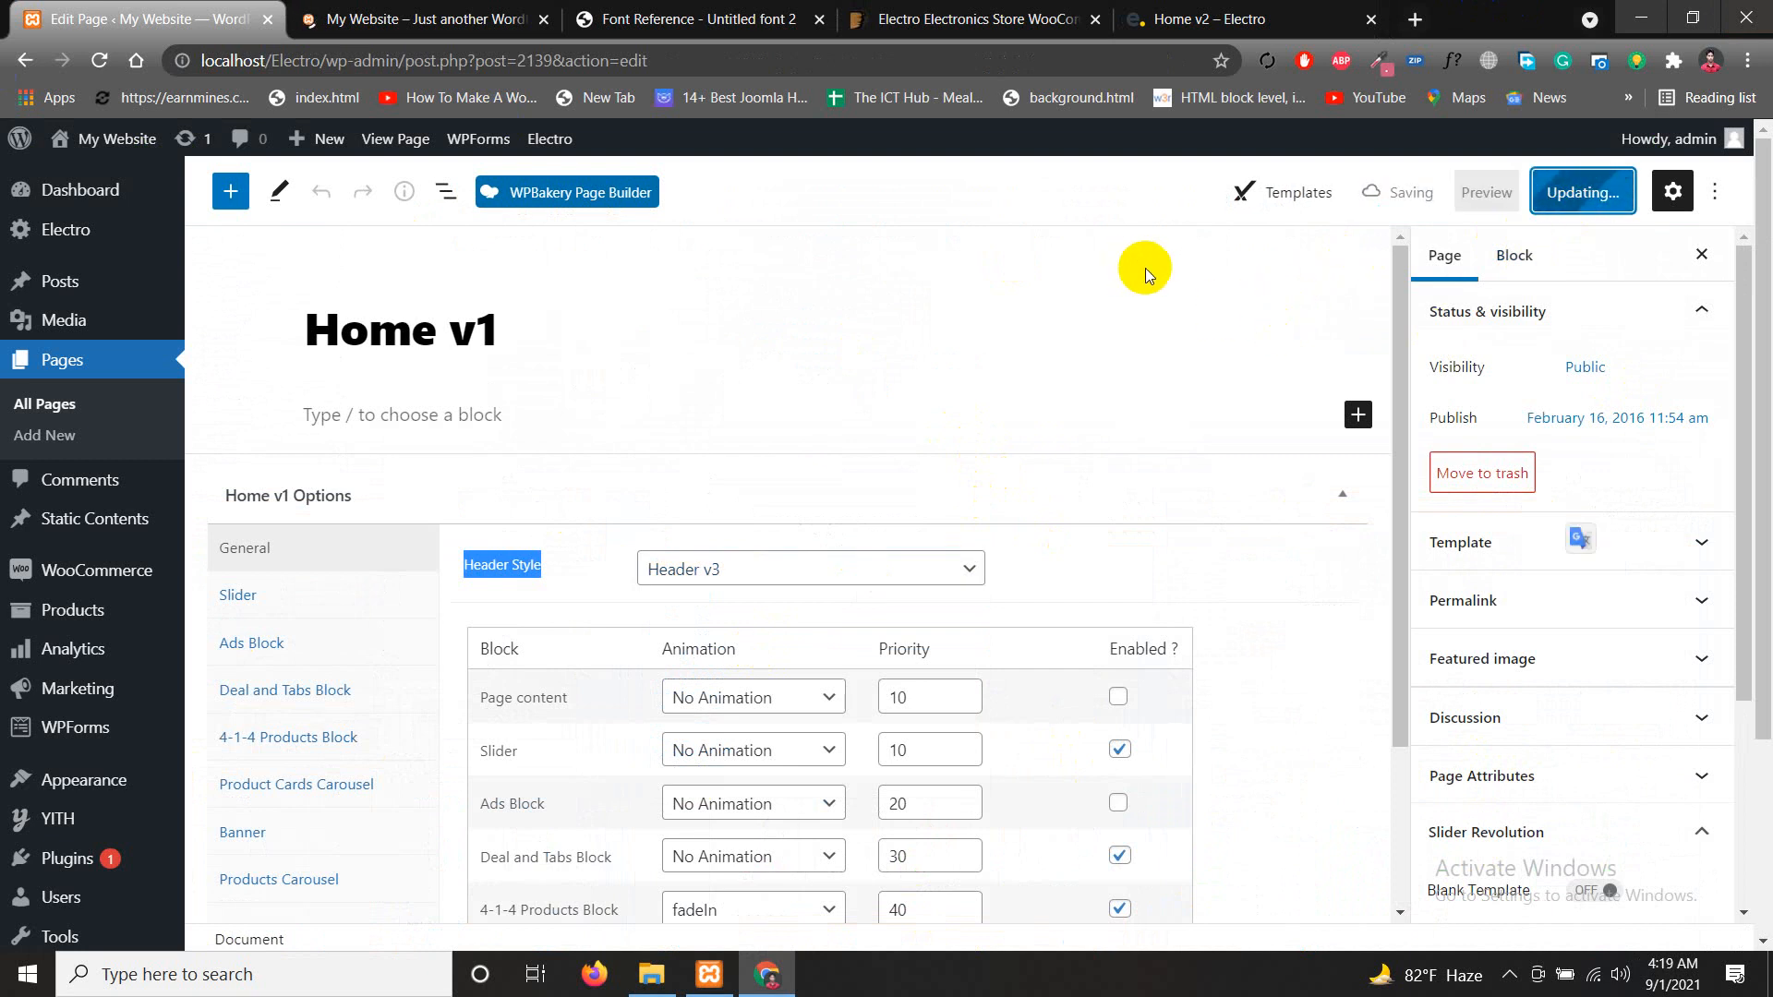
pyautogui.click(1239, 209)
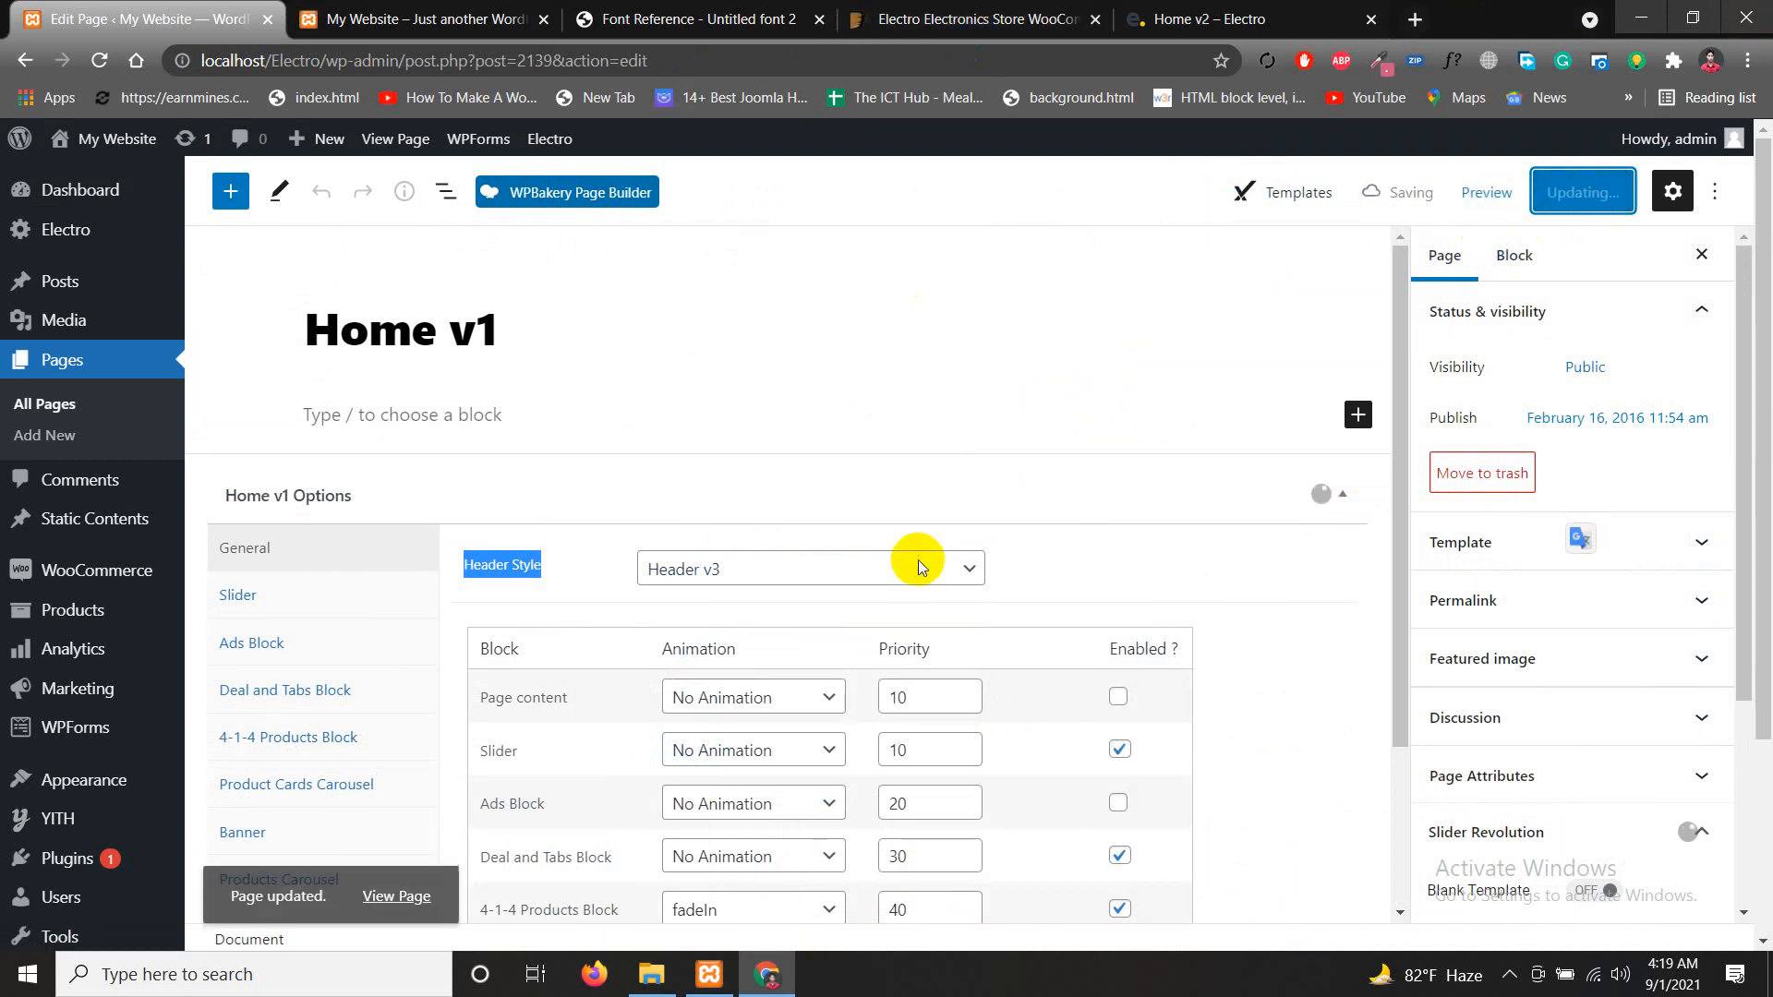
# Reload the local site's home page and examine its header, navigation bar and the sections below
pyautogui.click(399, 20)
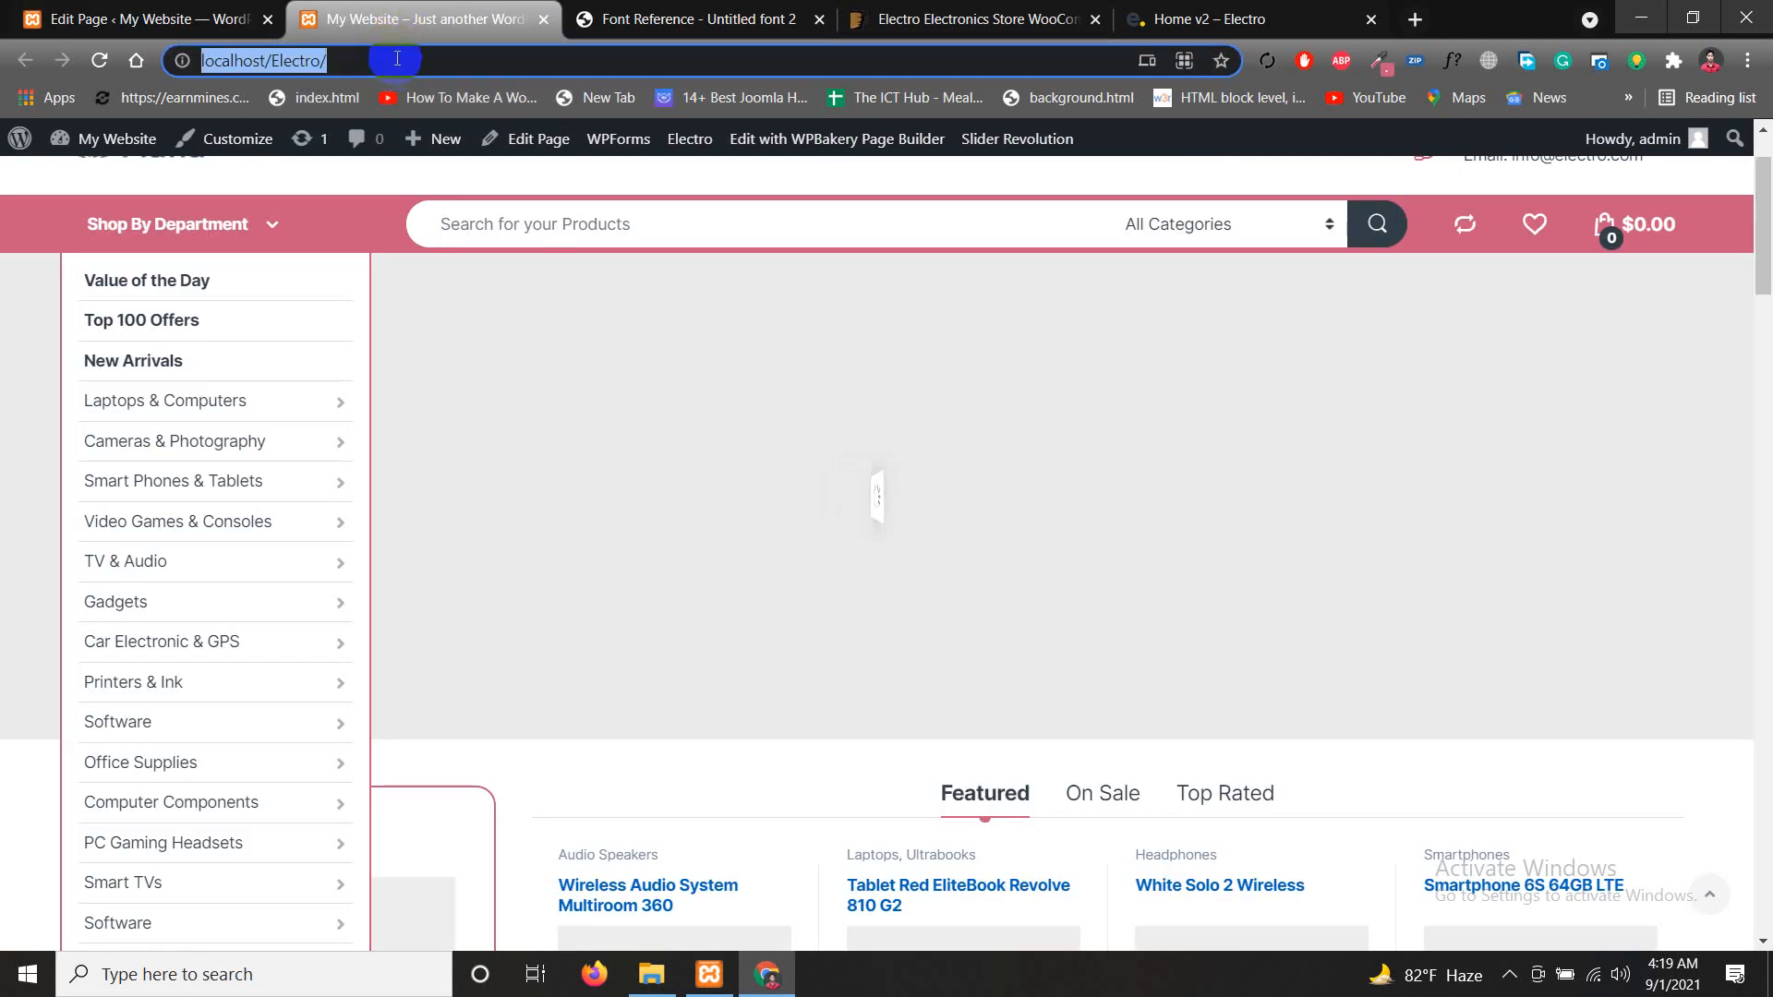
pyautogui.press('Return')
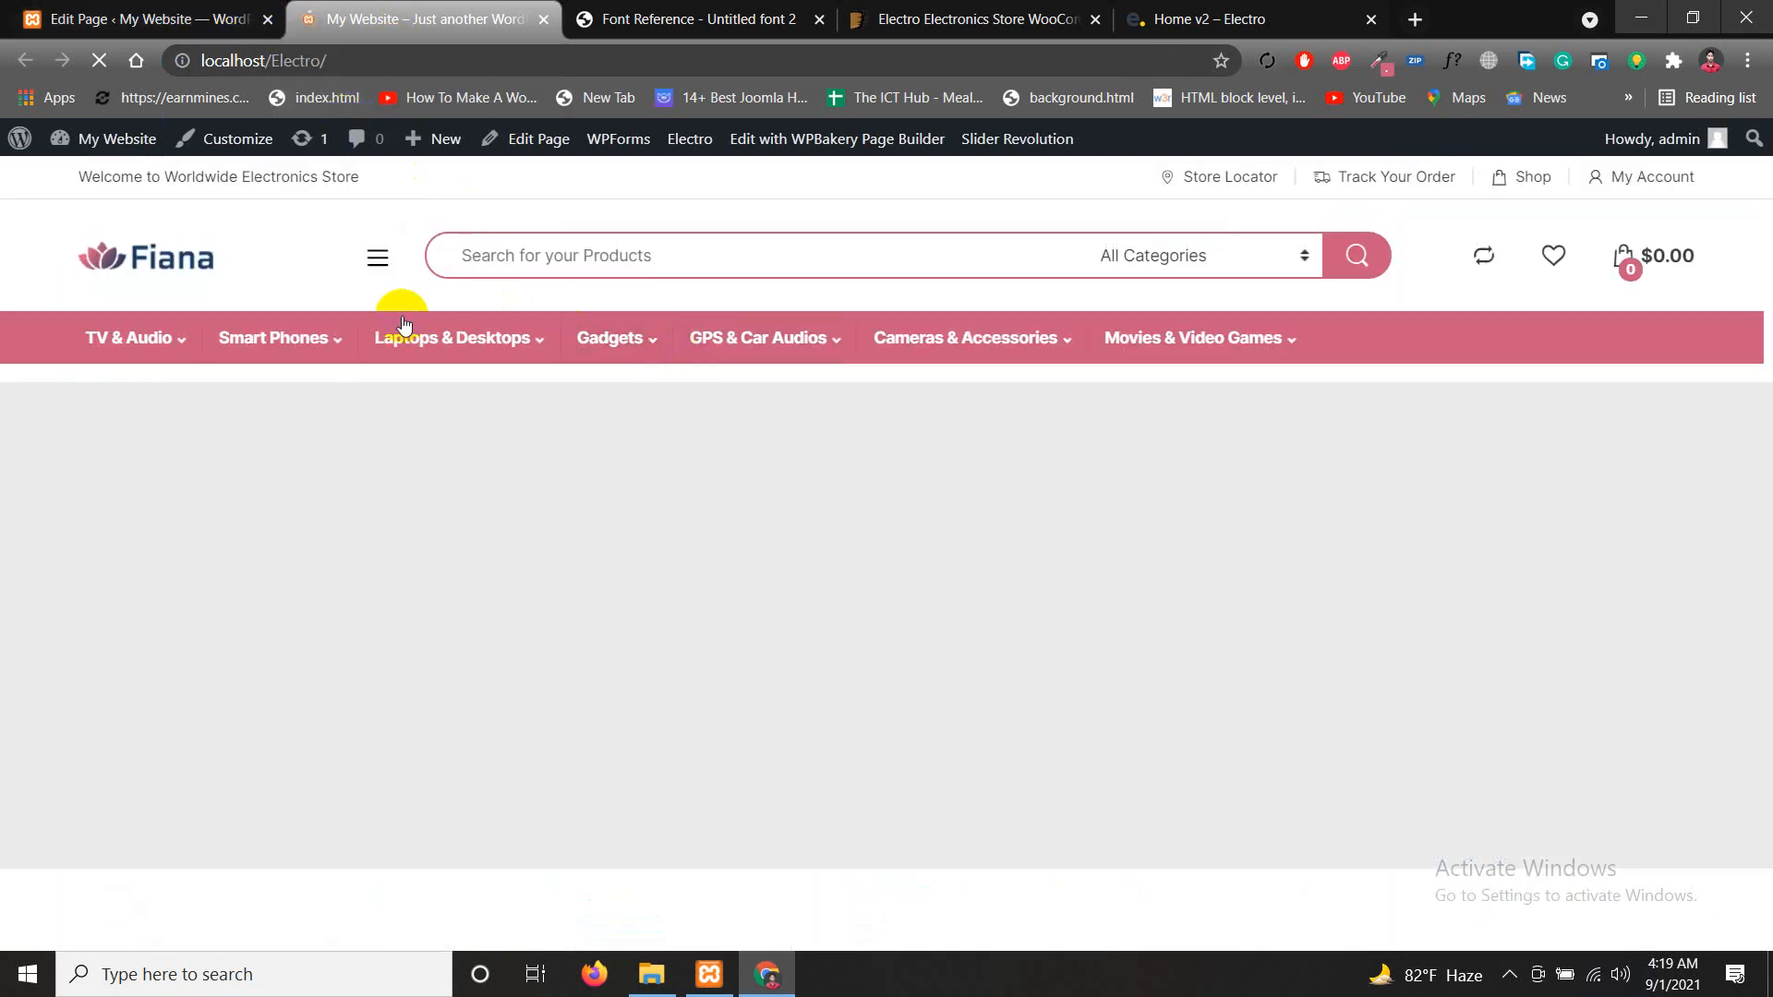
pyautogui.moveTo(257, 316)
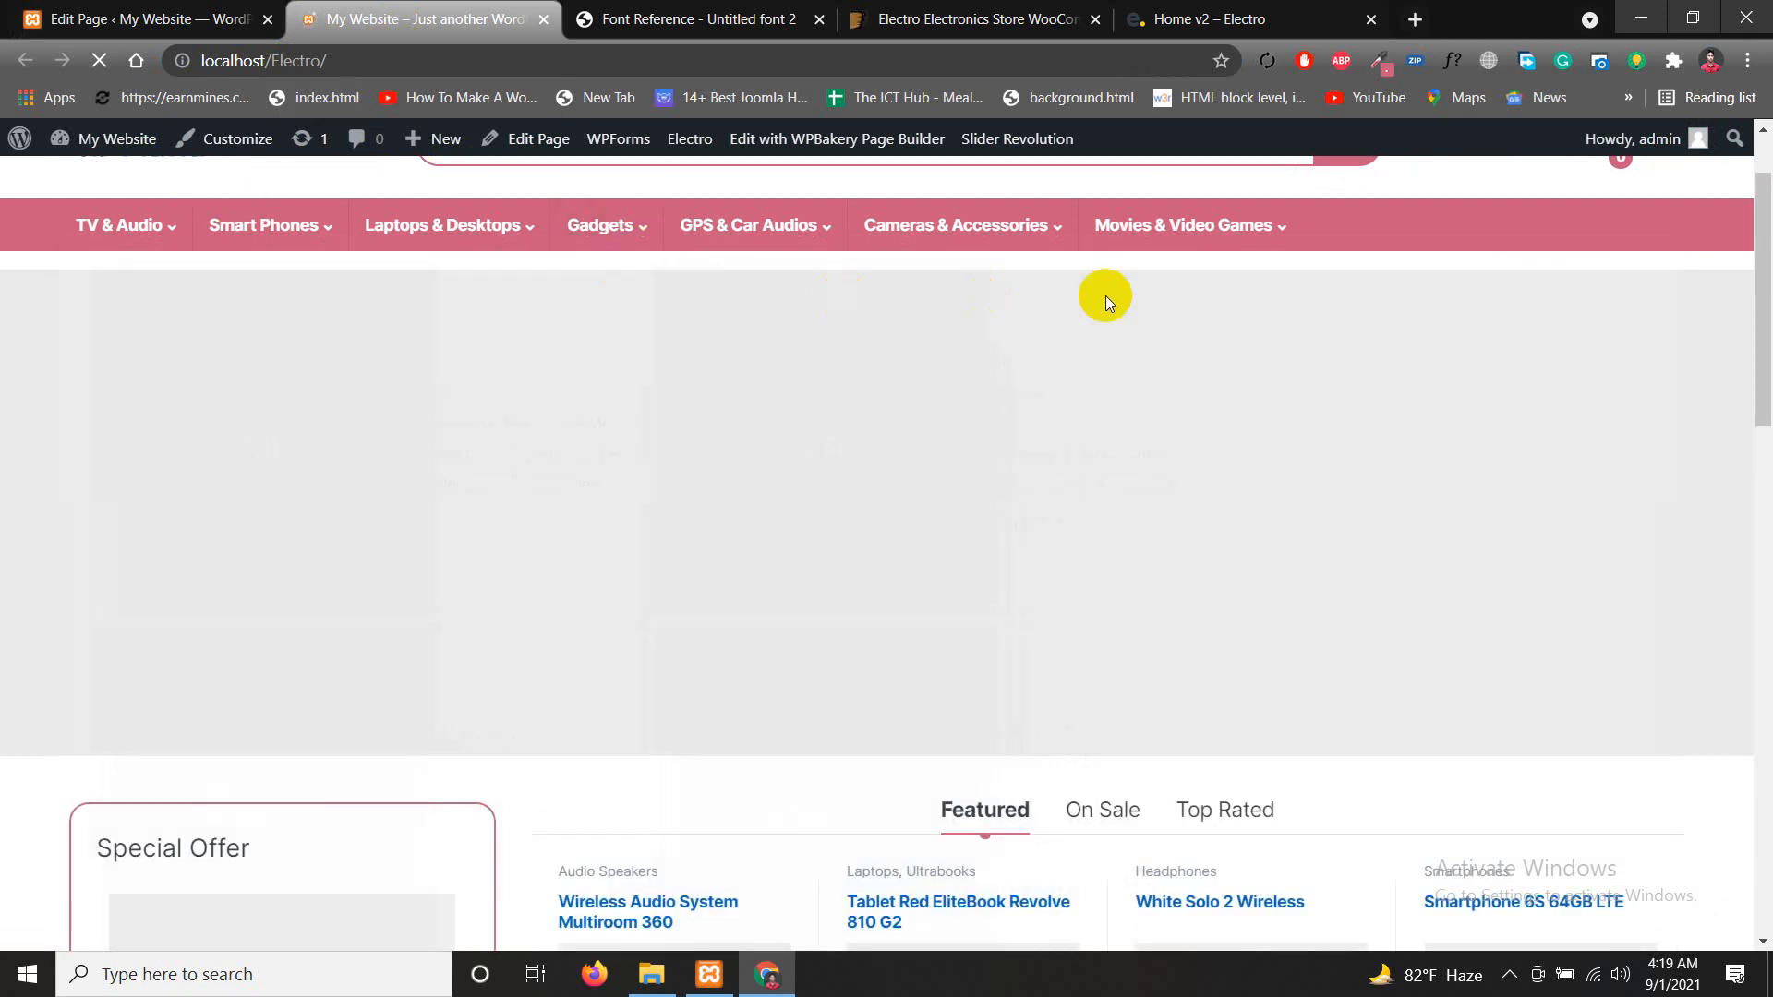
pyautogui.moveTo(1249, 243)
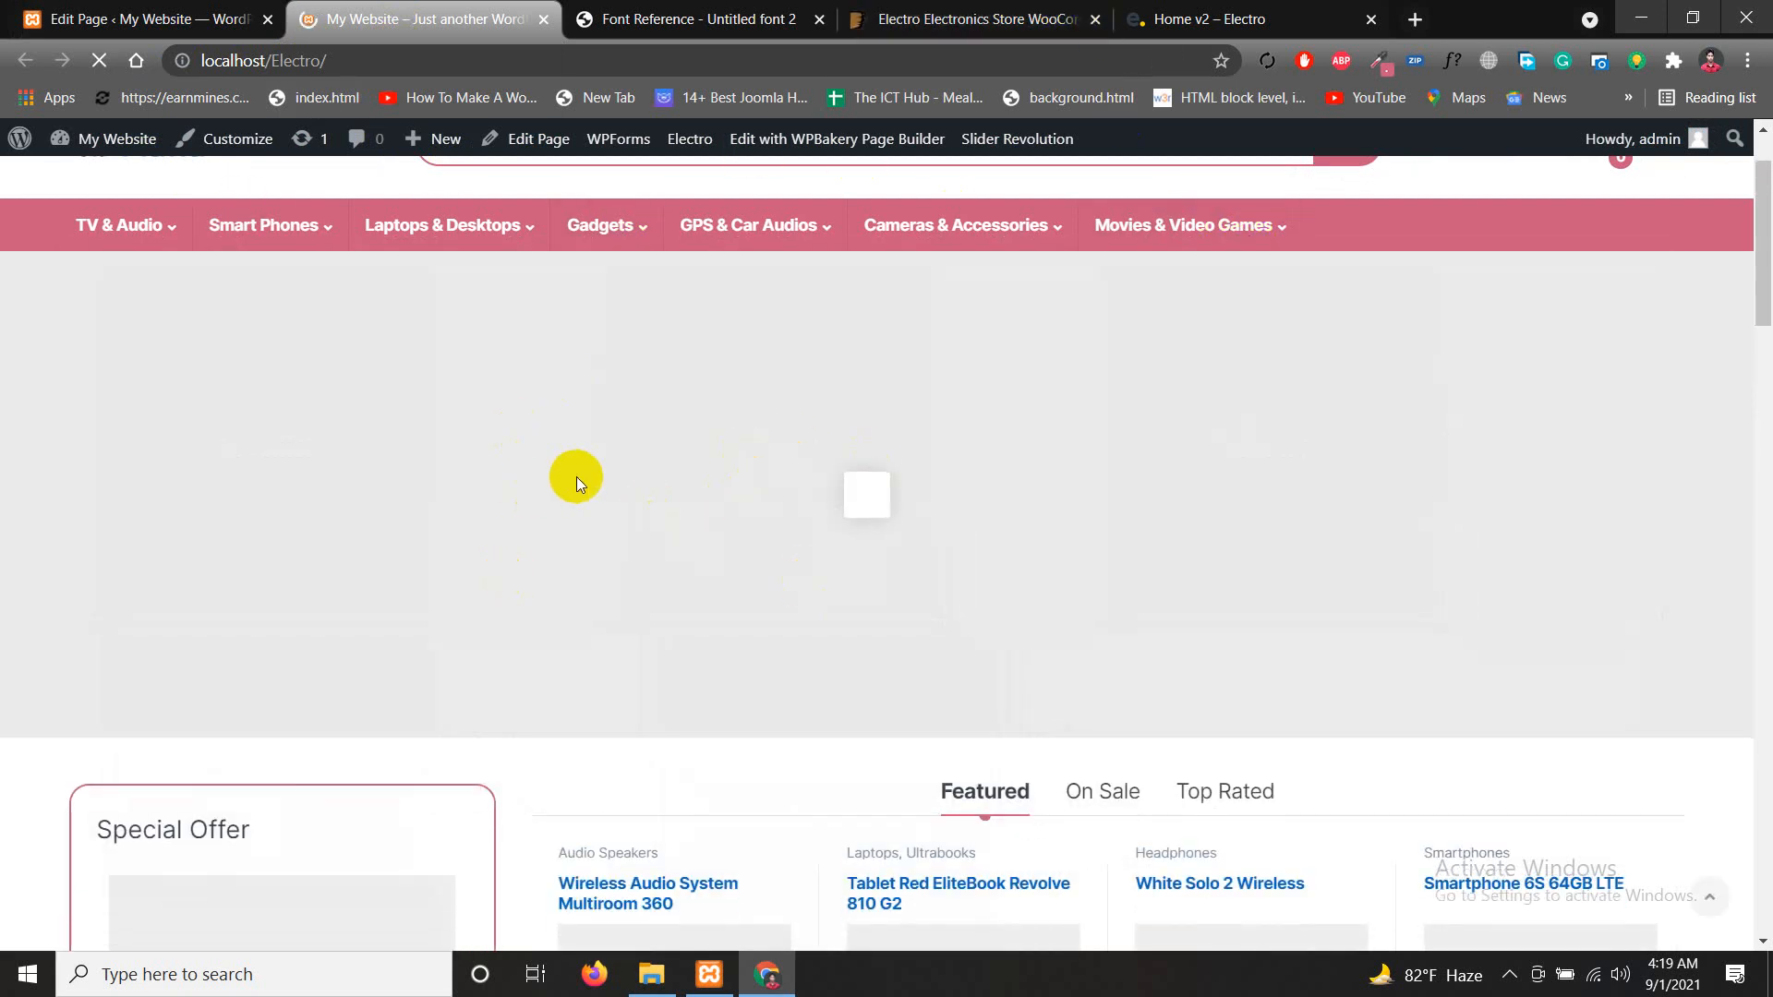
pyautogui.scroll(-10, 578, 476)
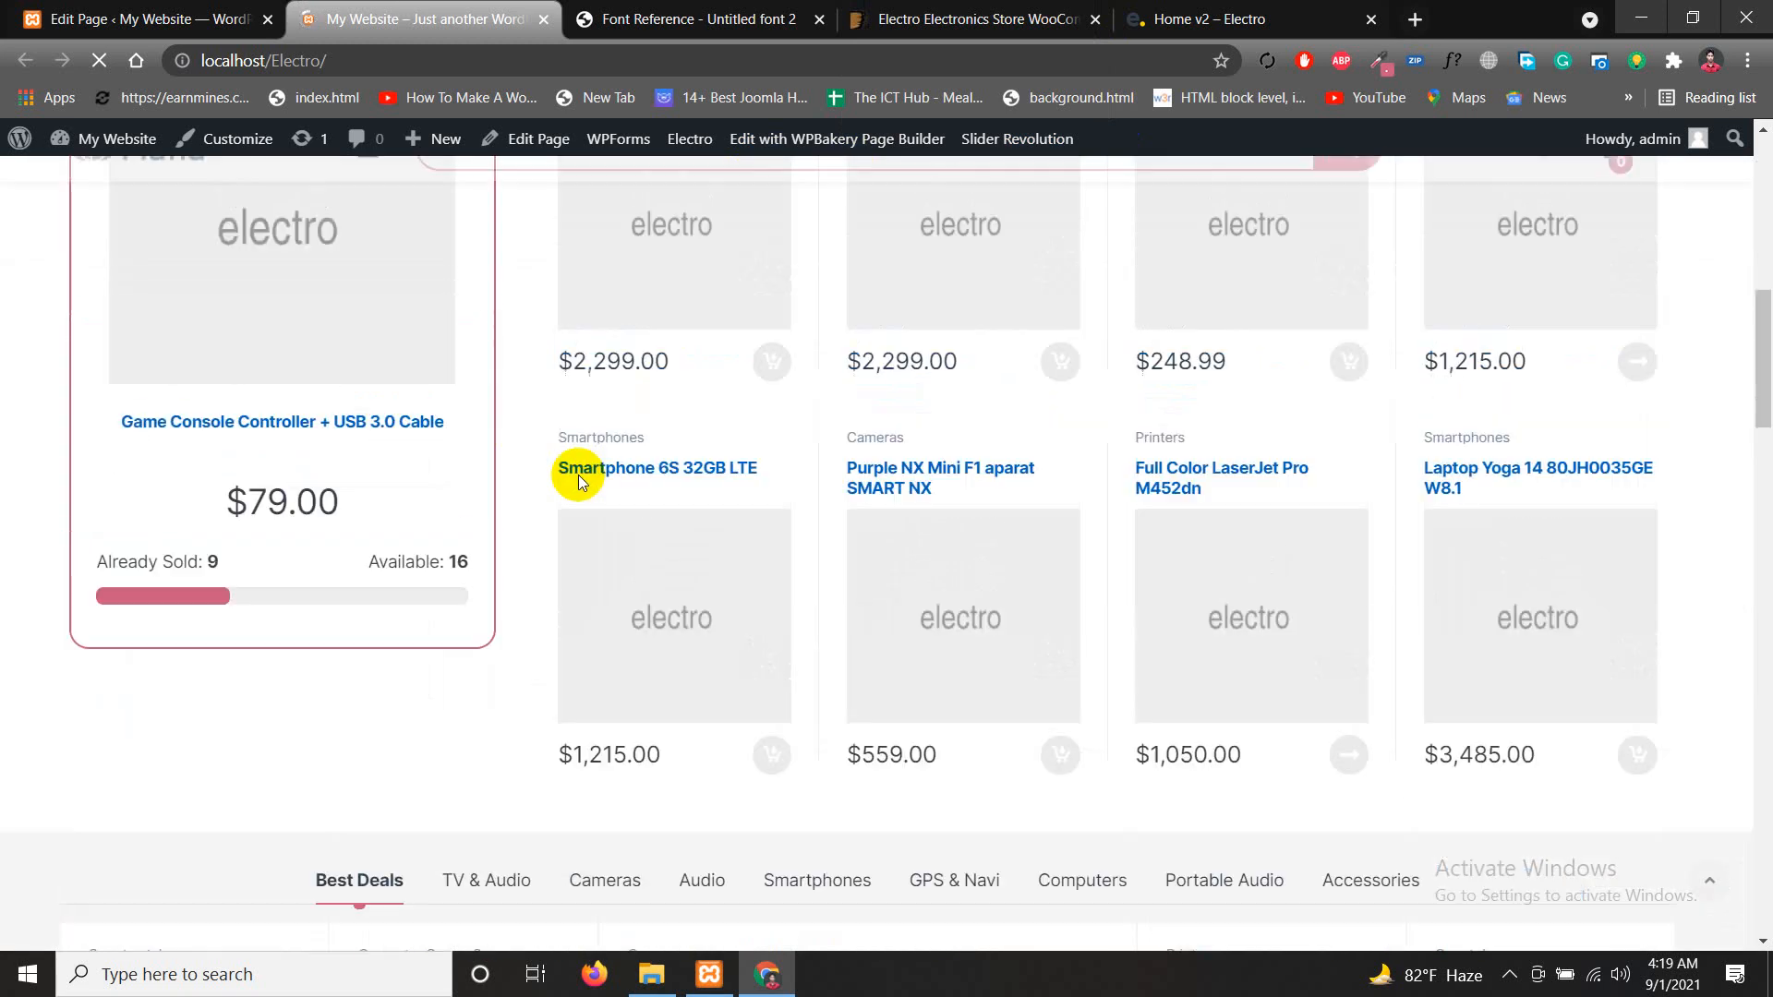
pyautogui.scroll(-15, 578, 475)
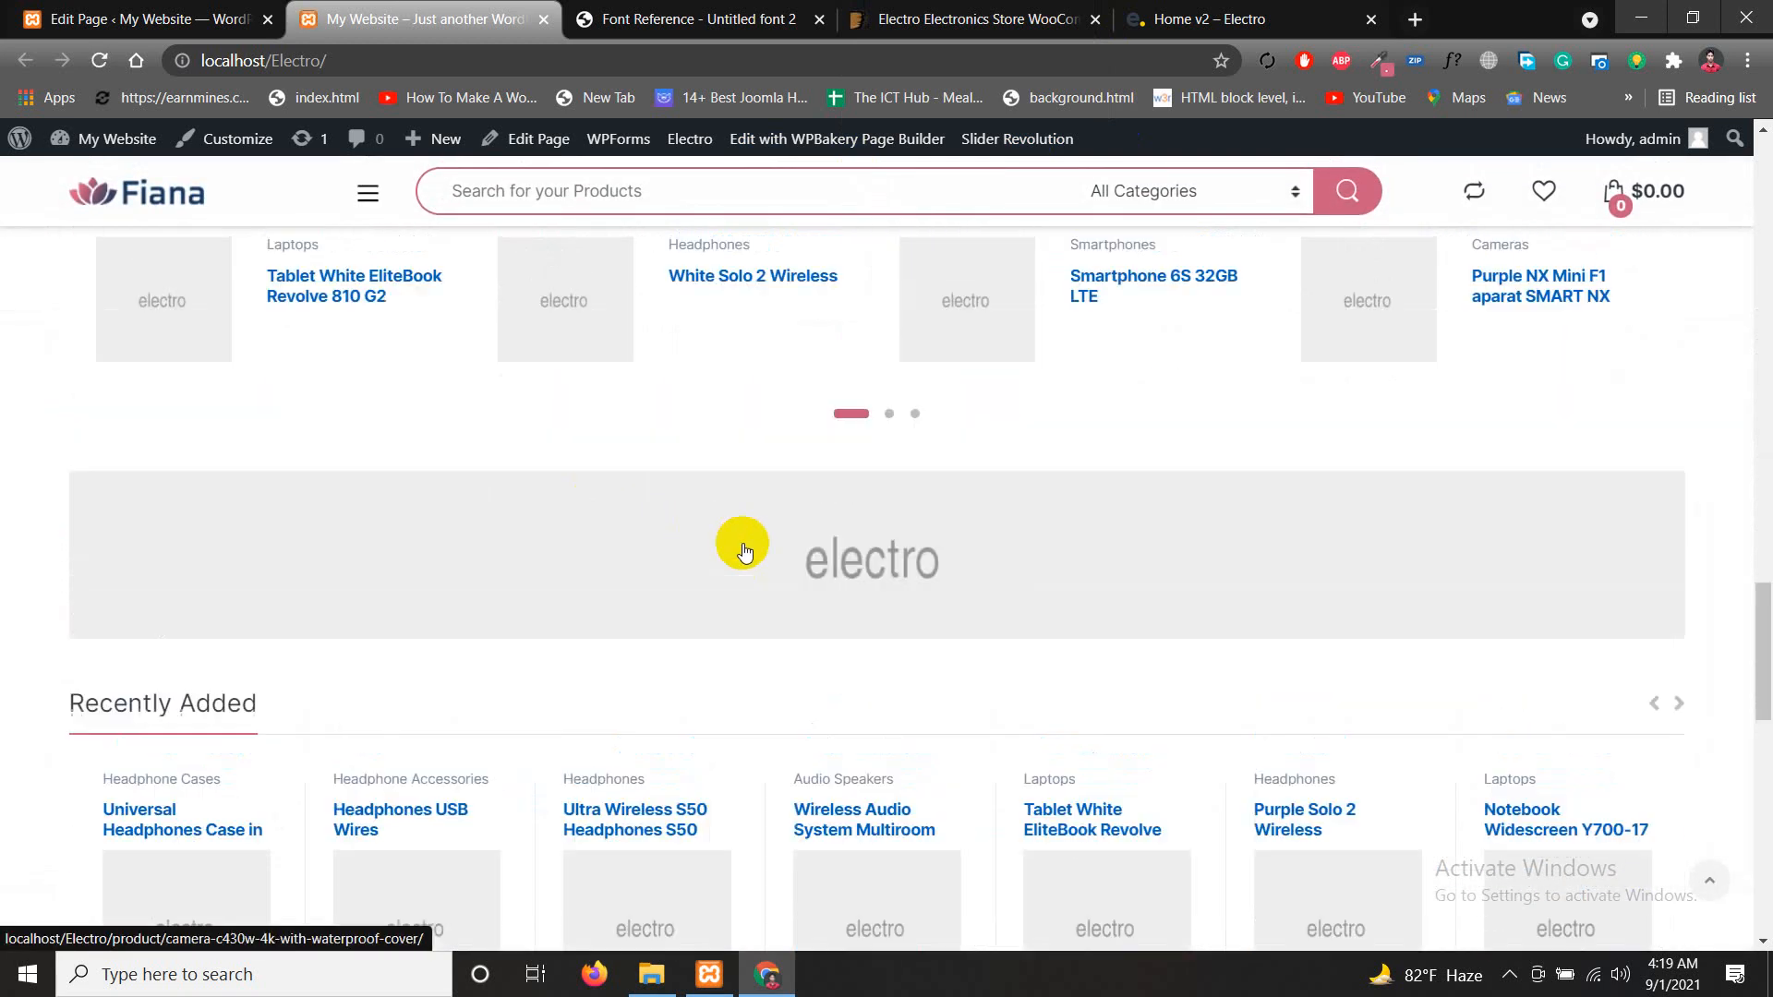
pyautogui.scroll(12, 758, 547)
pyautogui.scroll(12, 779, 540)
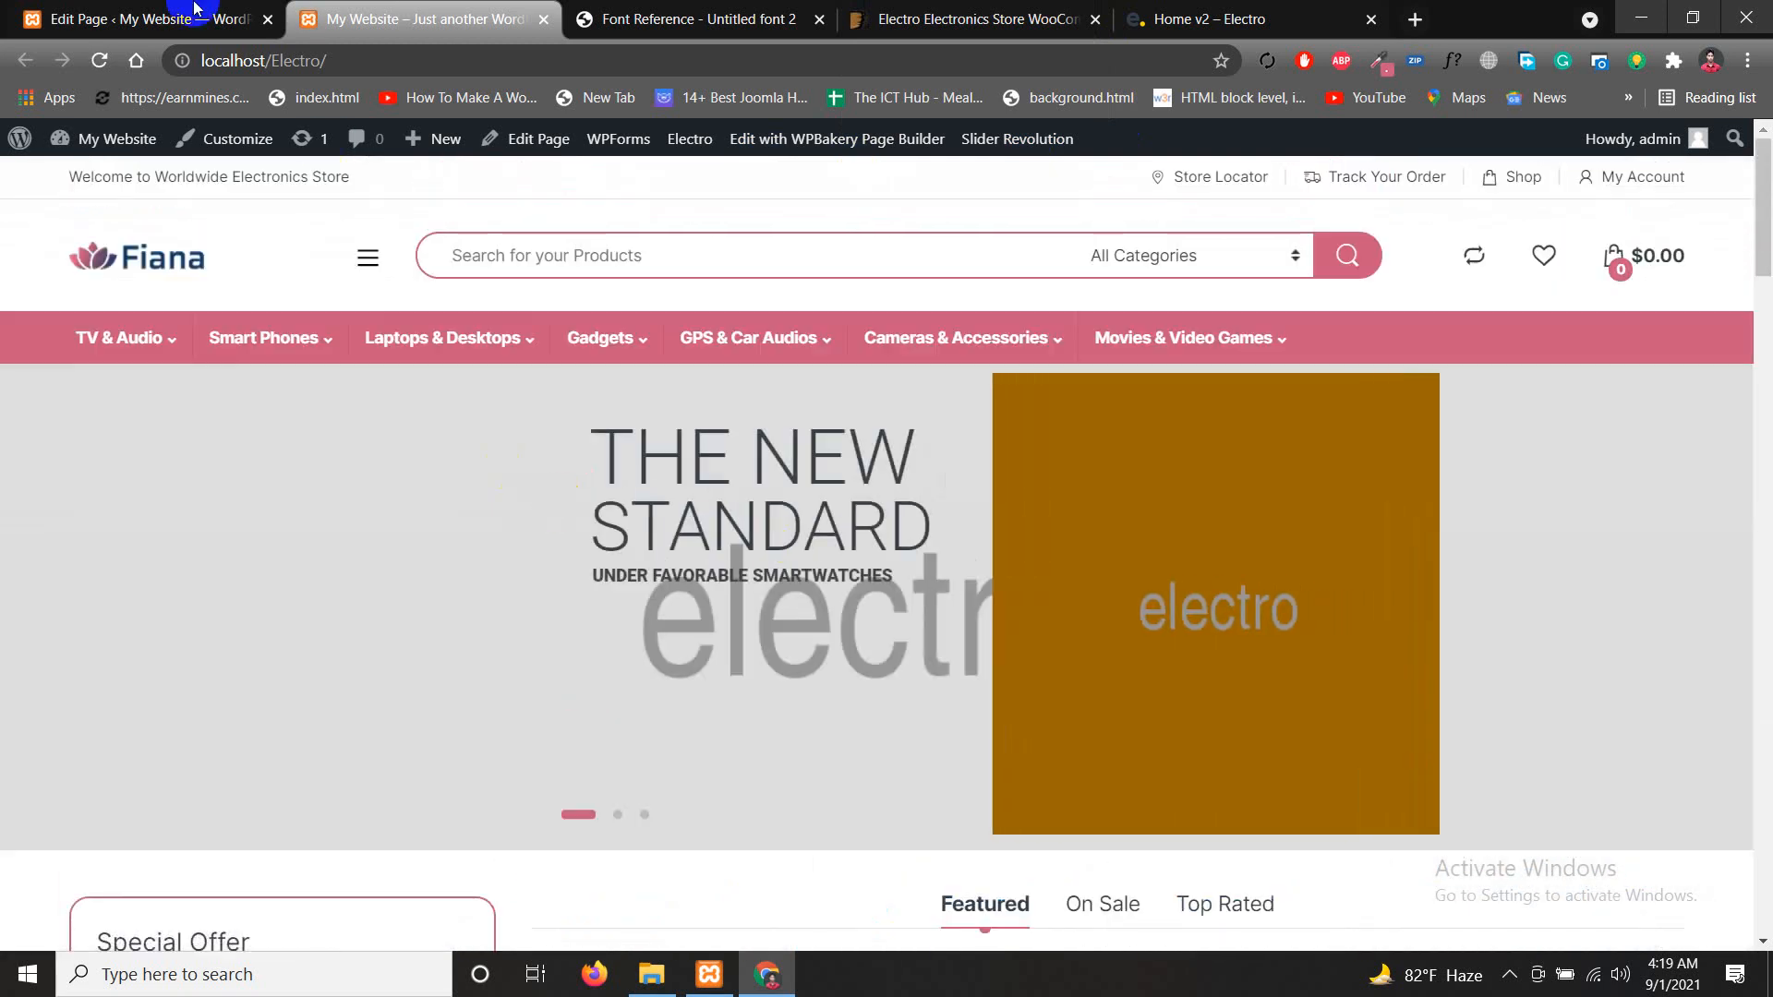
# Set the Home v1 page's Header Style to Header v1, update the page and start reloading the local site
pyautogui.click(133, 17)
pyautogui.click(718, 570)
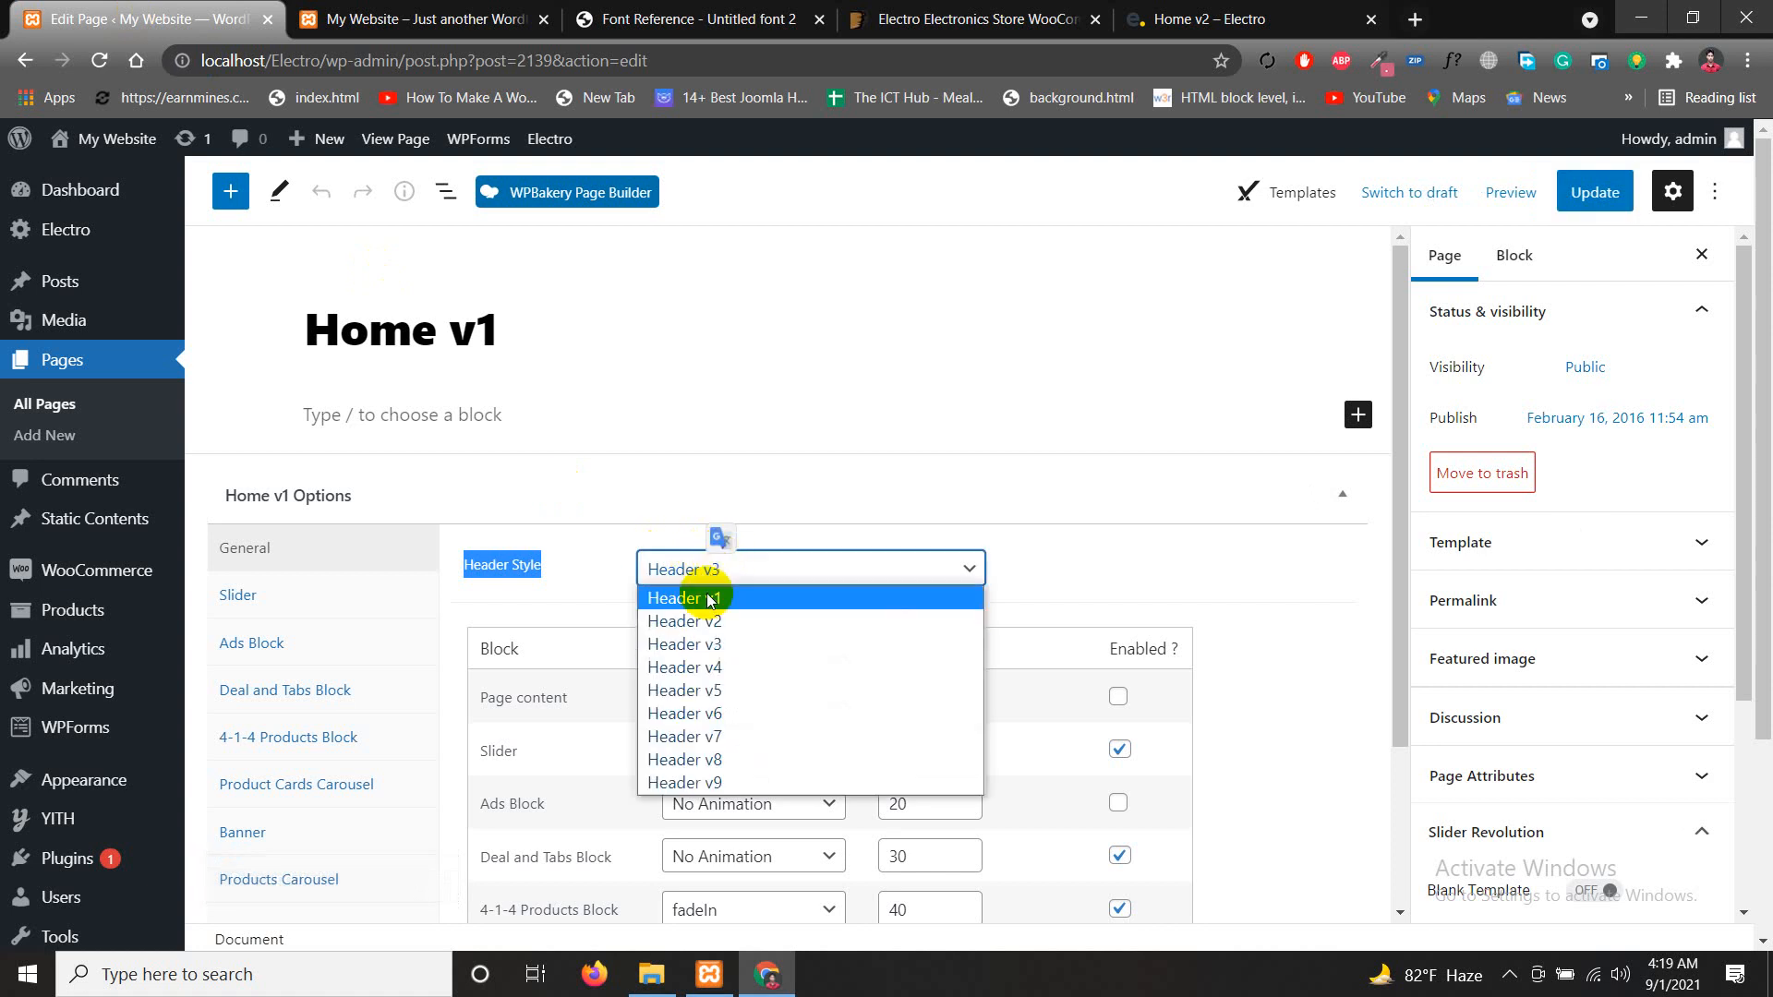
pyautogui.click(714, 595)
pyautogui.click(1584, 192)
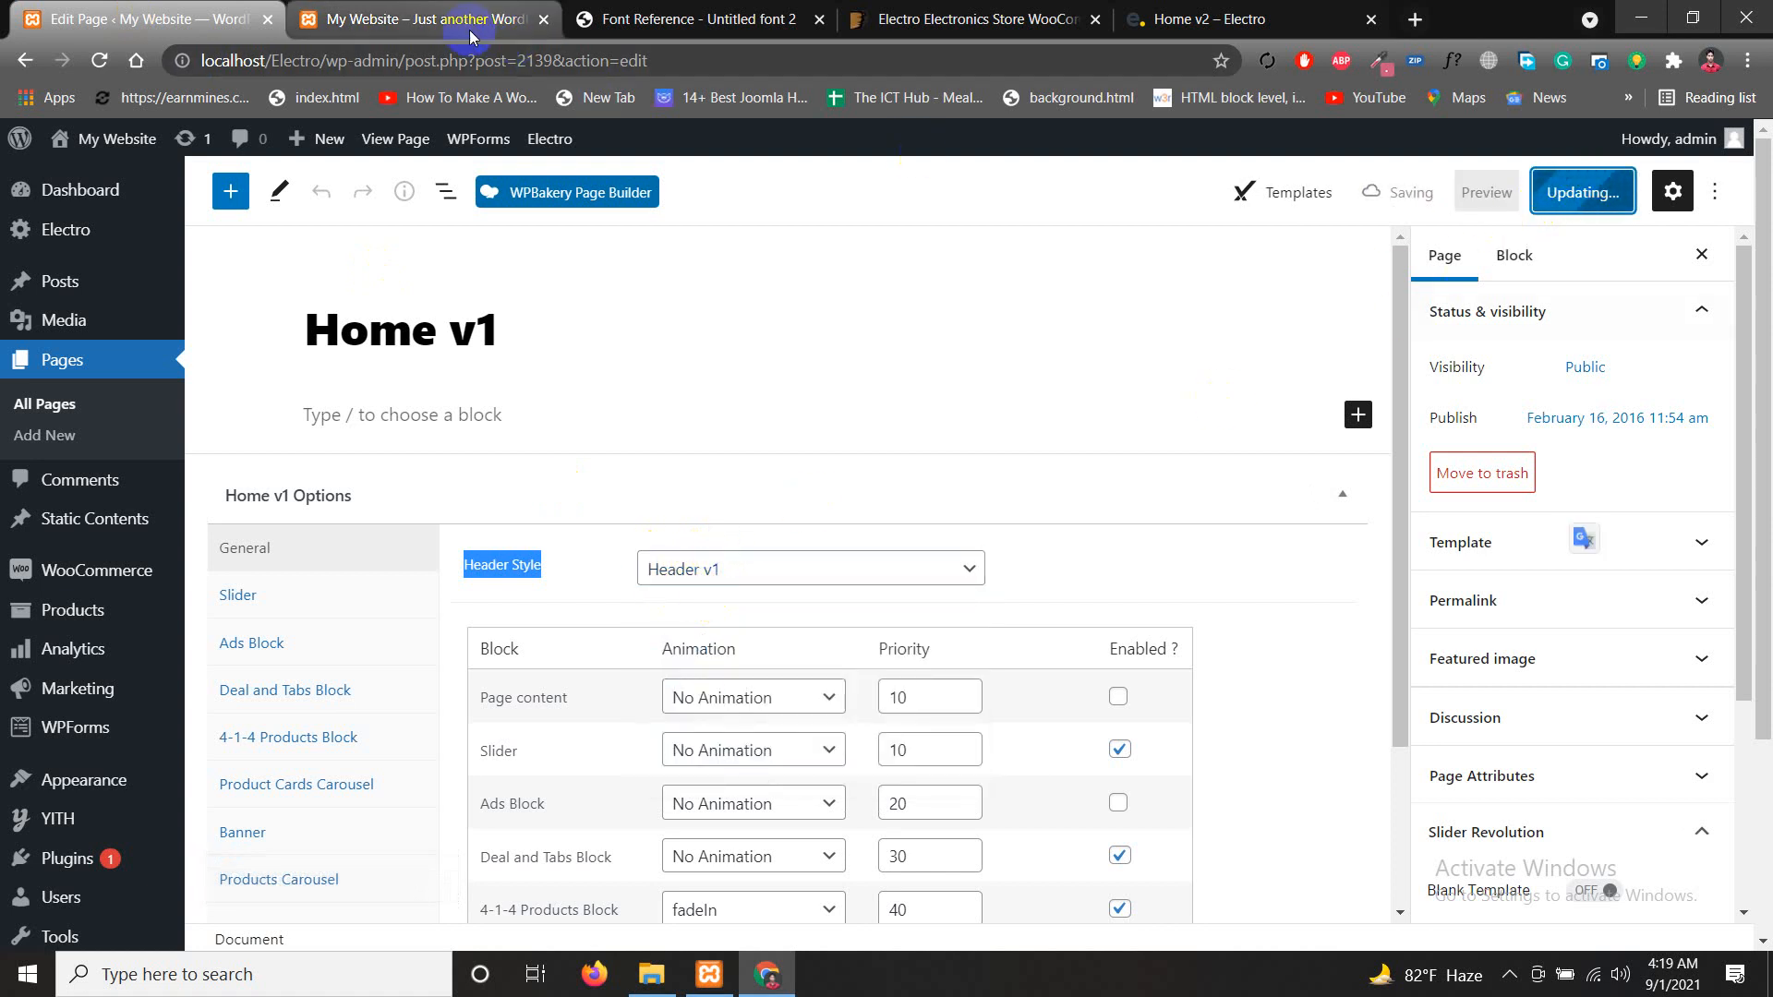
pyautogui.click(407, 16)
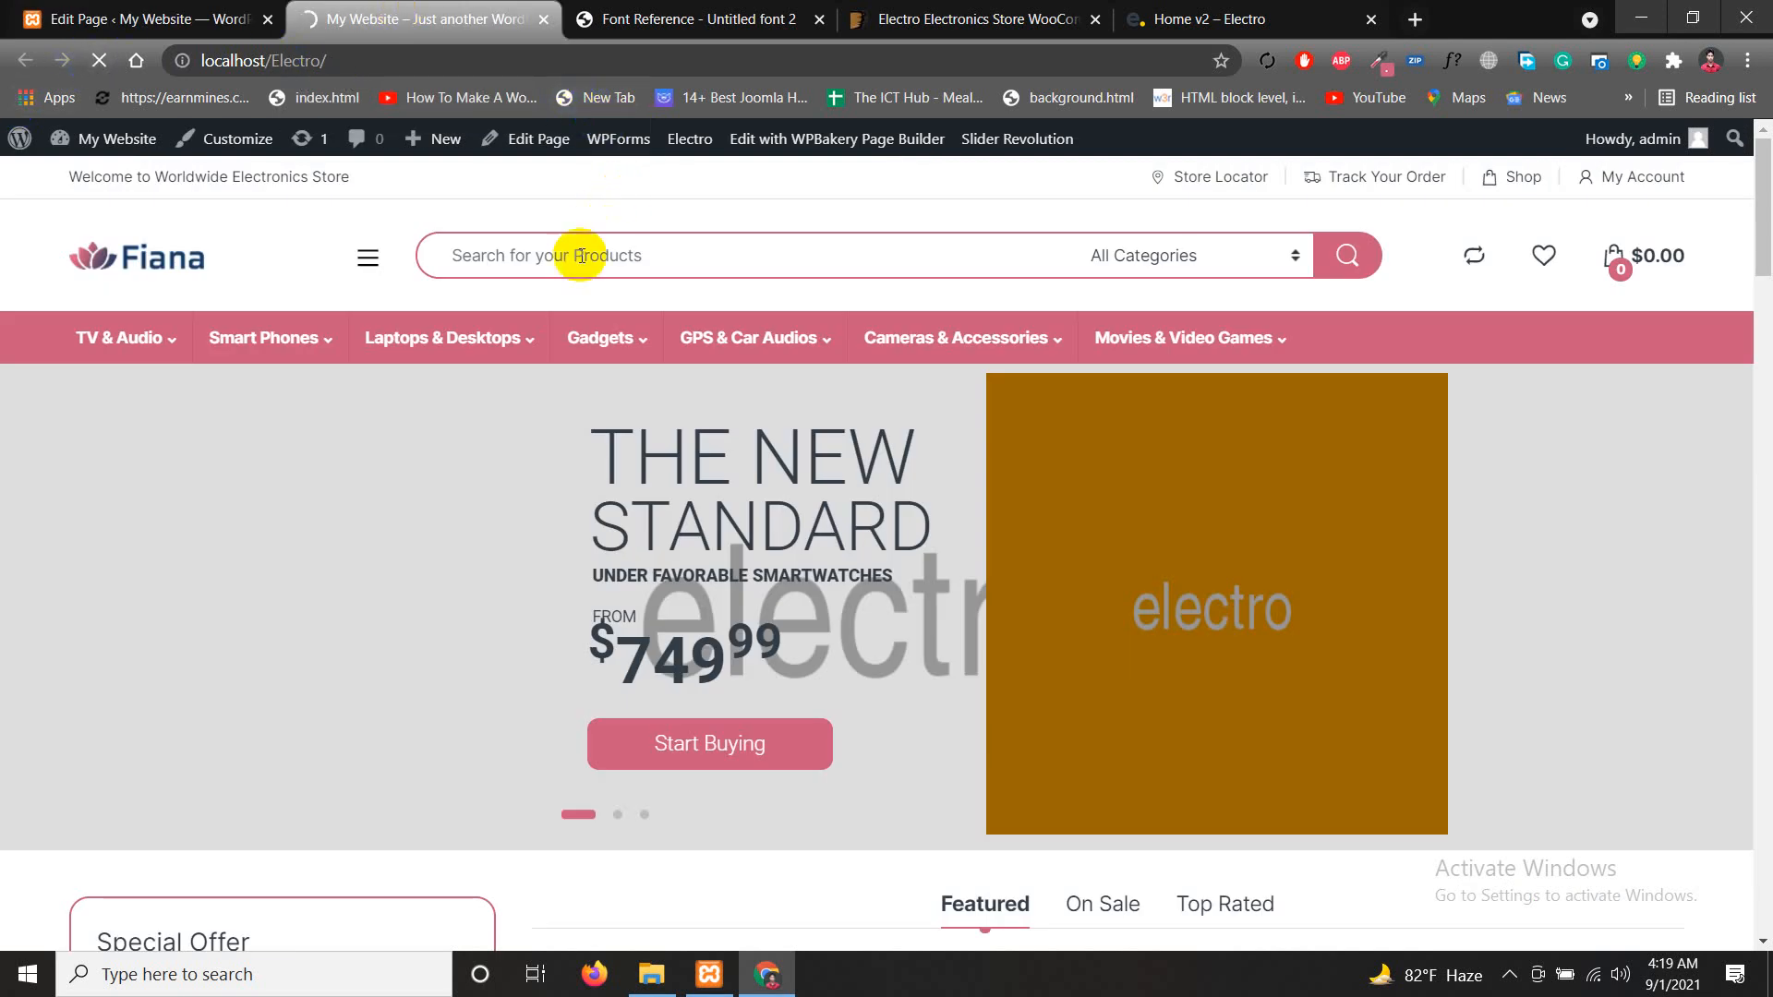
pyautogui.click(181, 13)
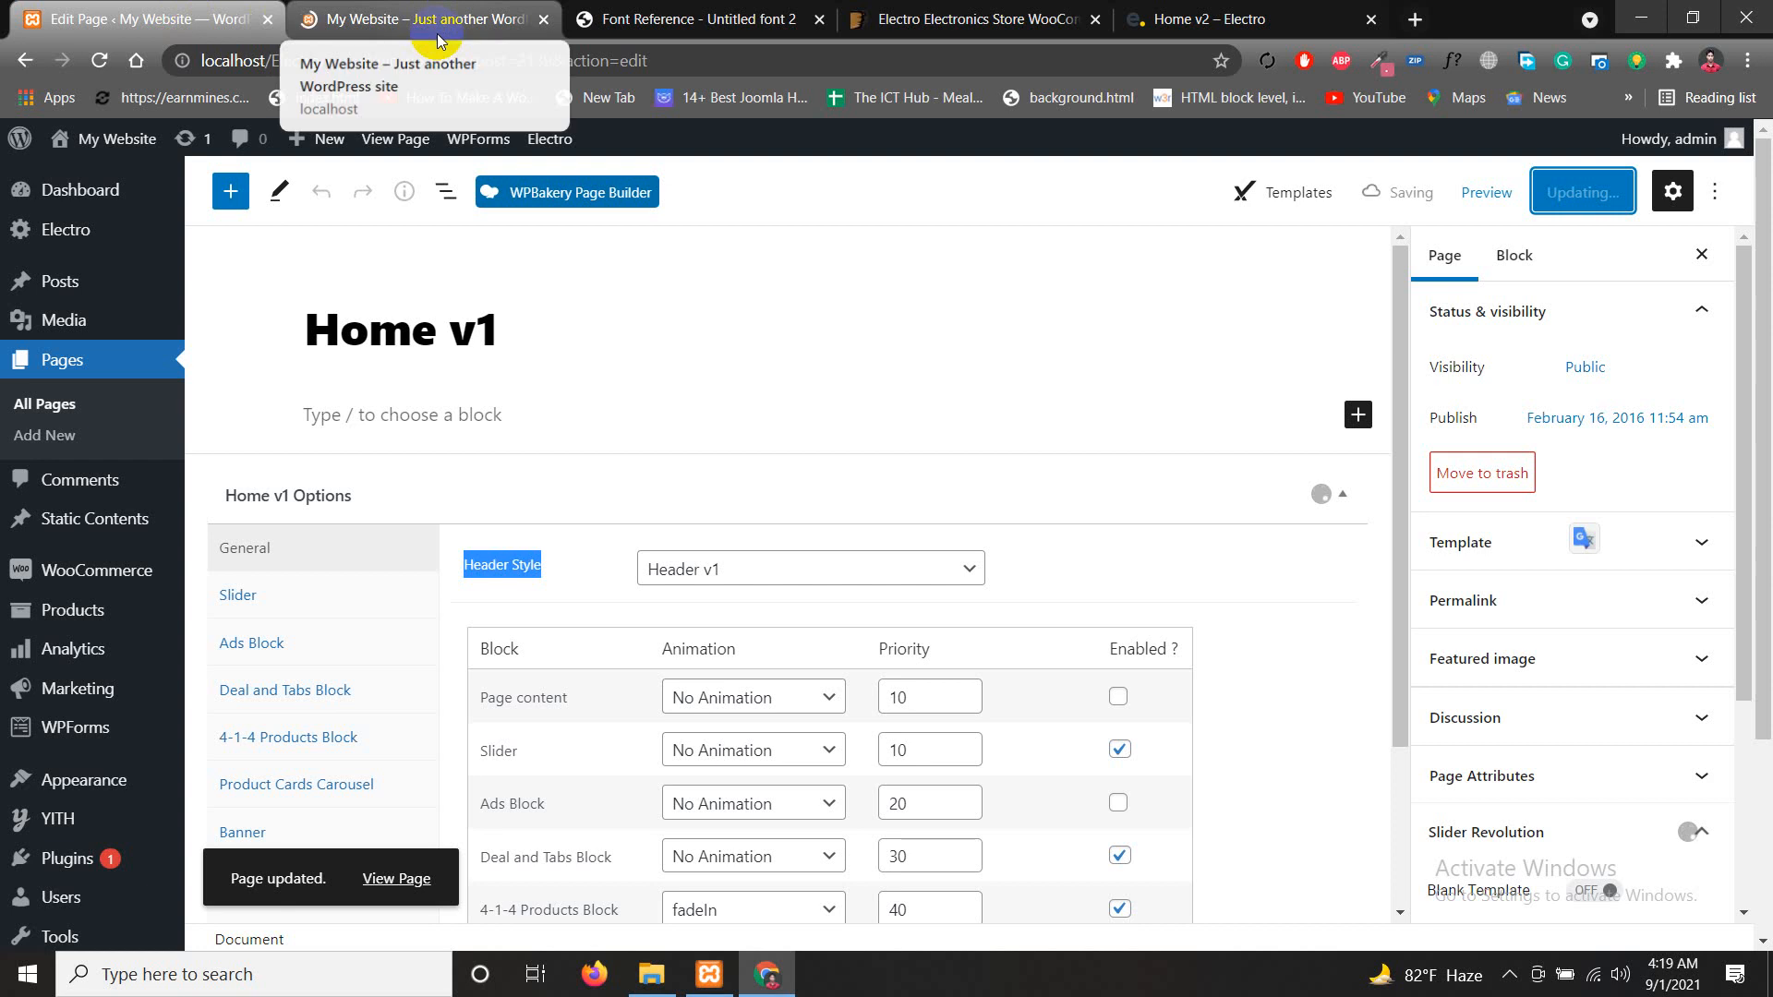
pyautogui.click(423, 11)
pyautogui.click(138, 16)
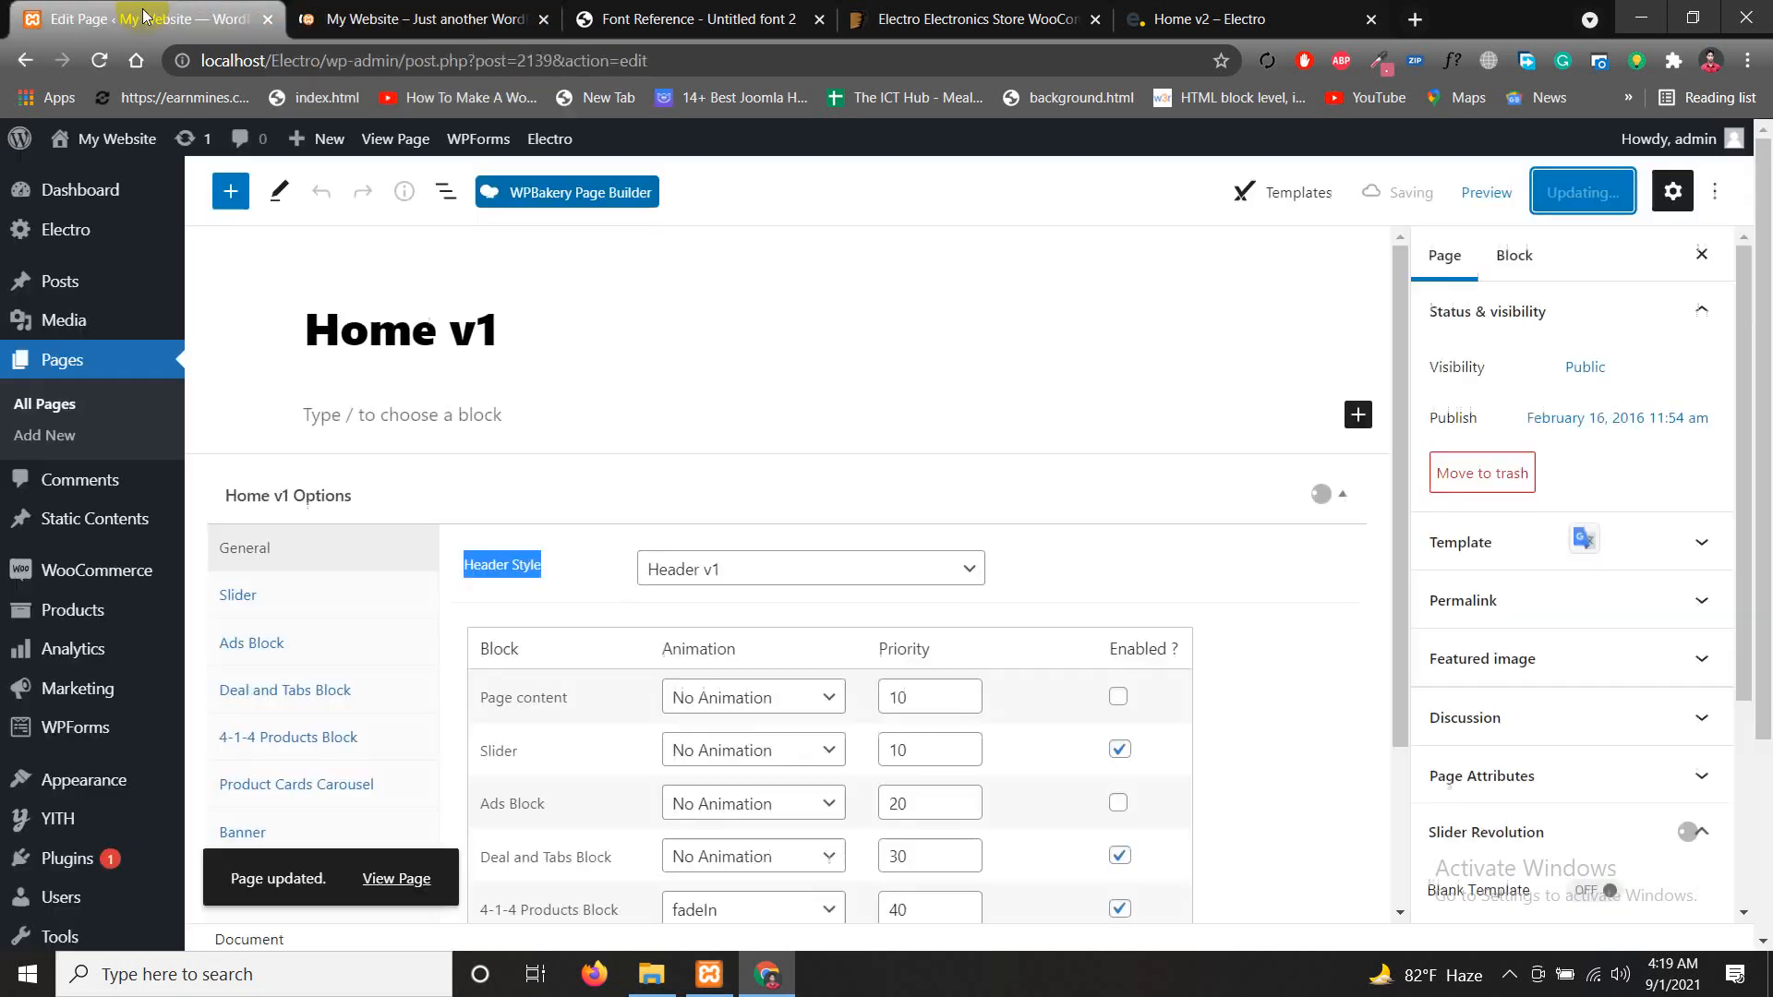
# Review the block list in the Home v1 Options and reload the page editor
pyautogui.click(1120, 804)
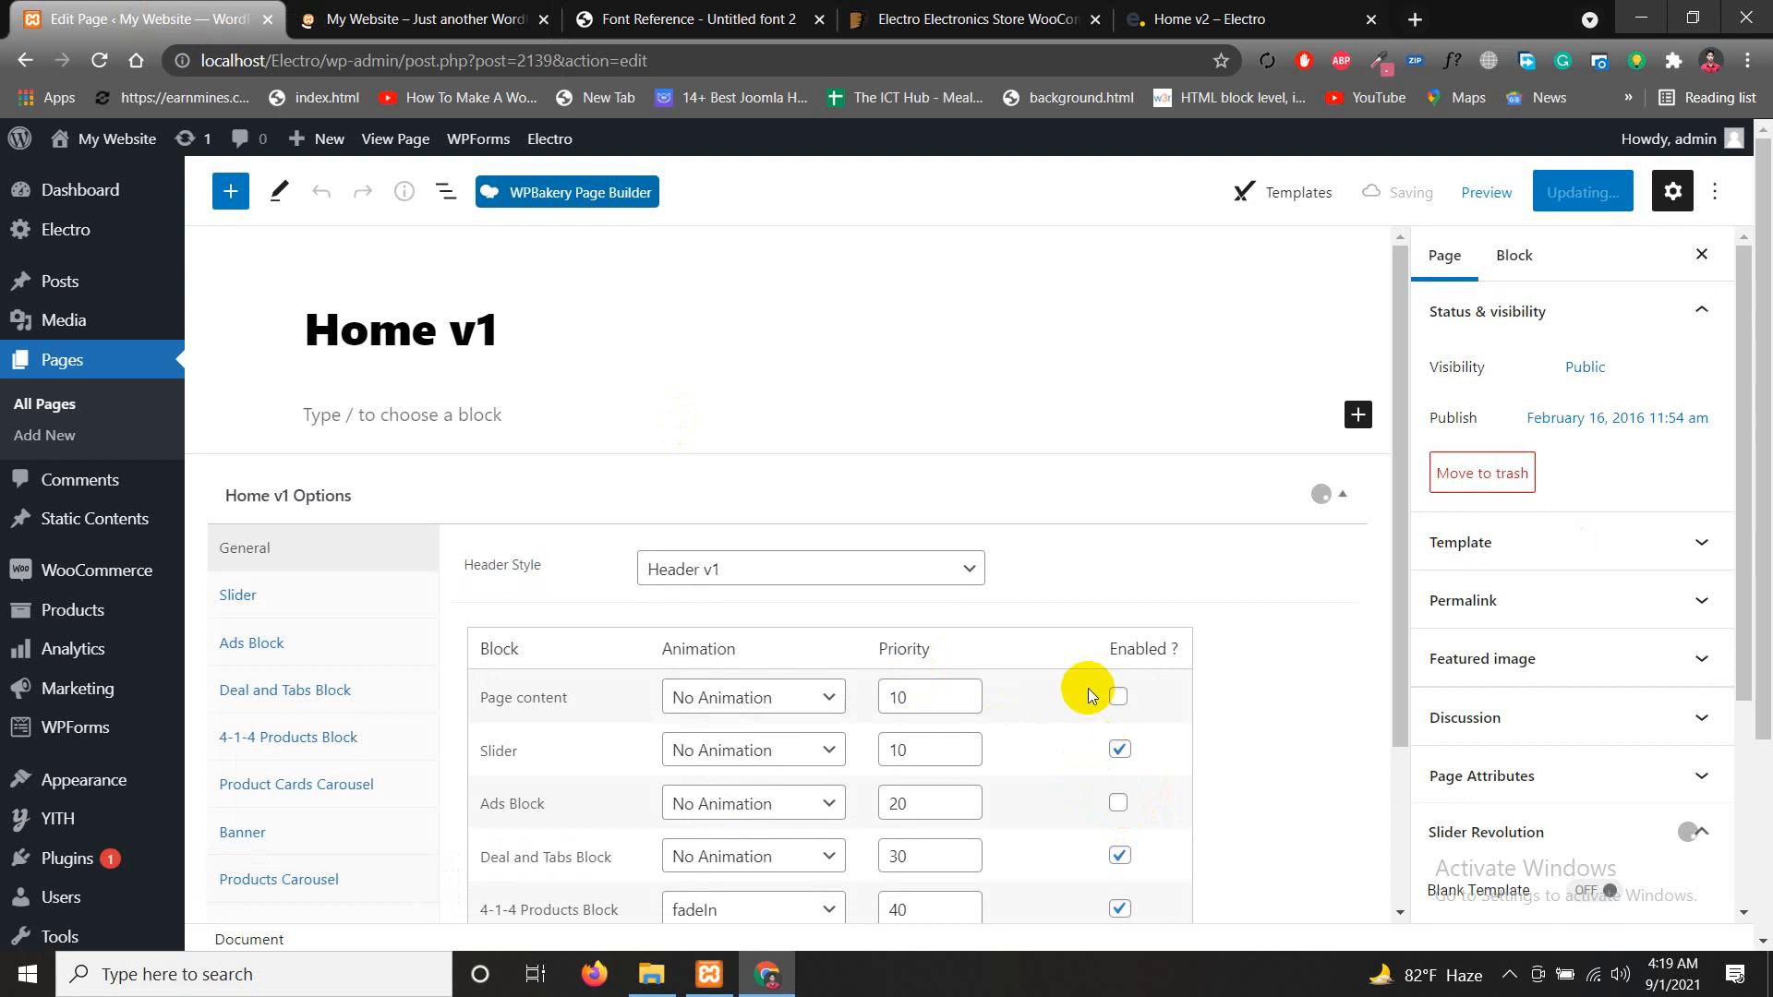
pyautogui.scroll(-3, 1088, 693)
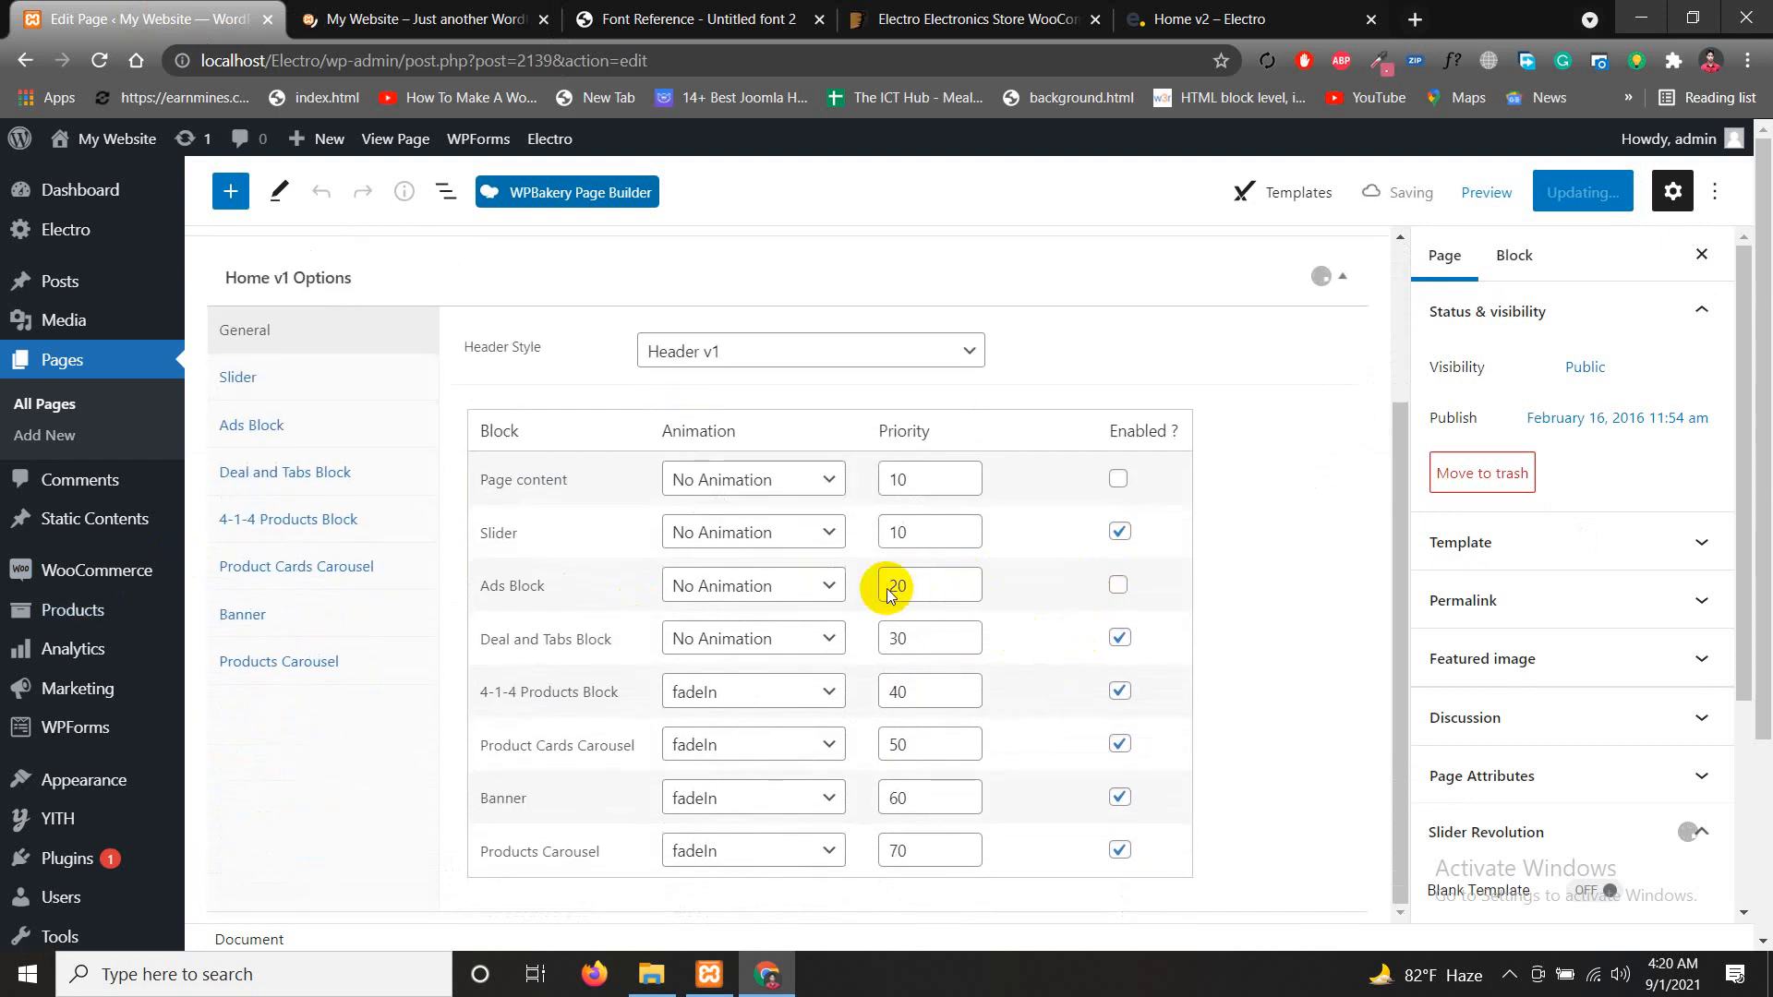
pyautogui.click(399, 12)
pyautogui.click(184, 21)
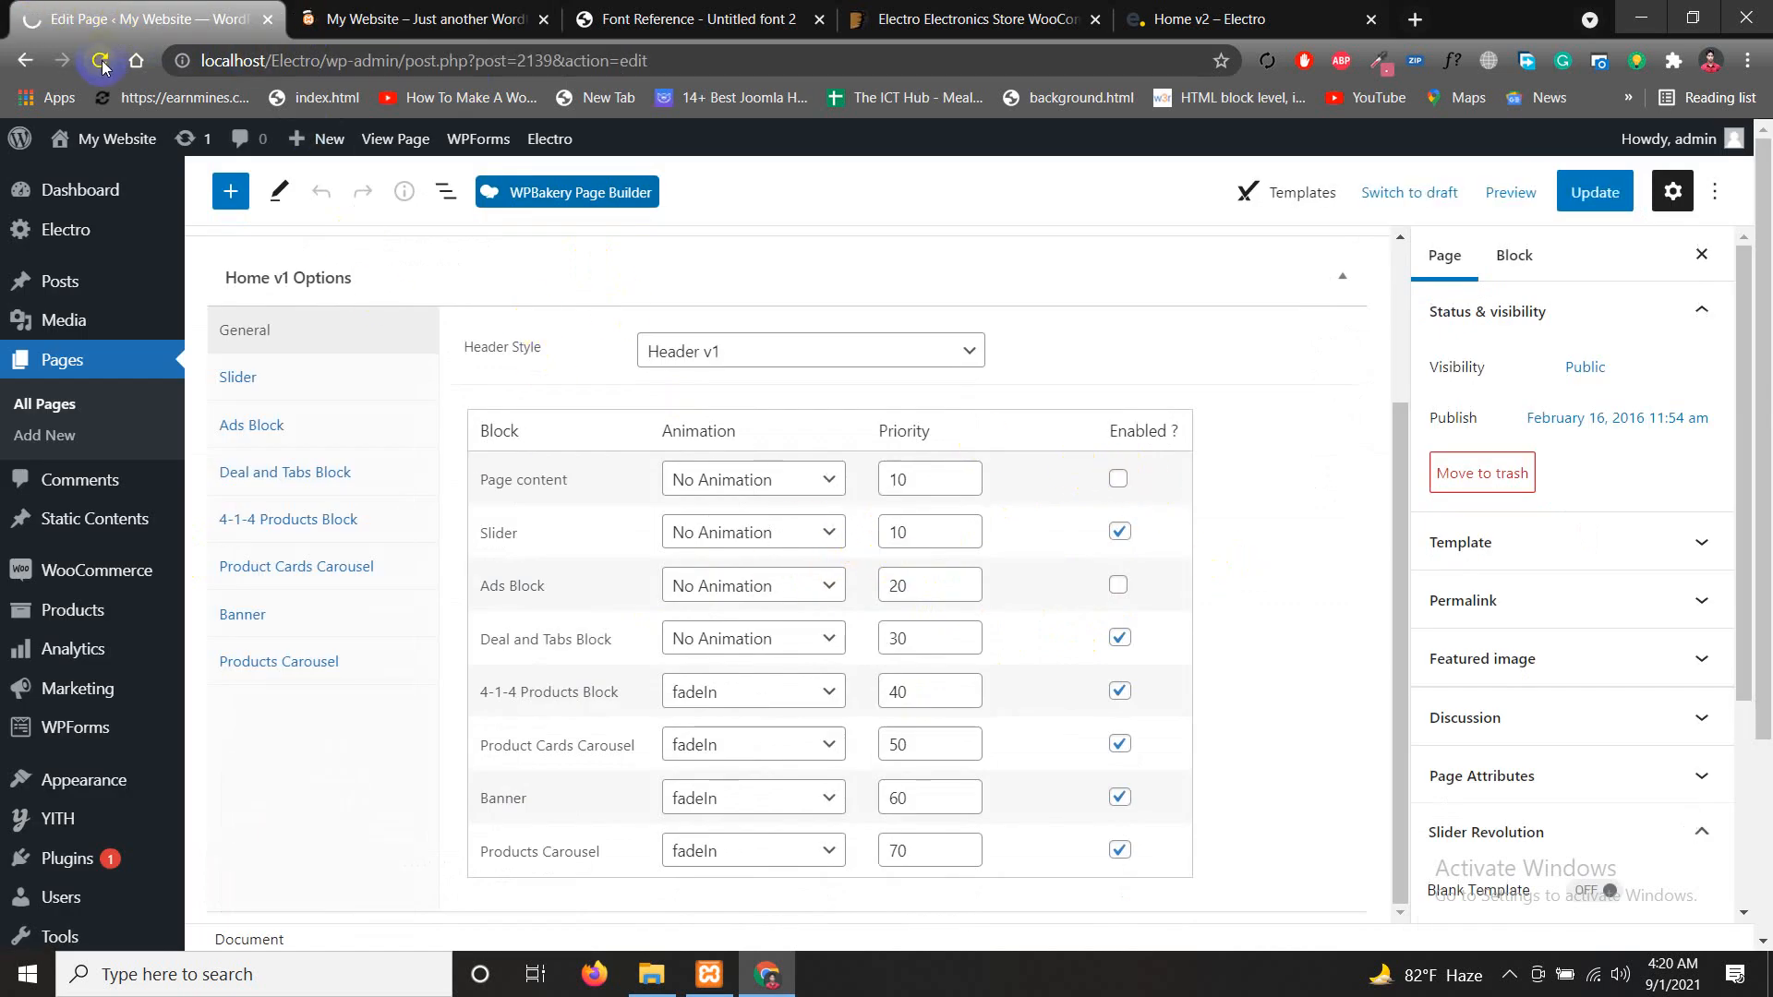
pyautogui.click(388, 18)
pyautogui.click(148, 18)
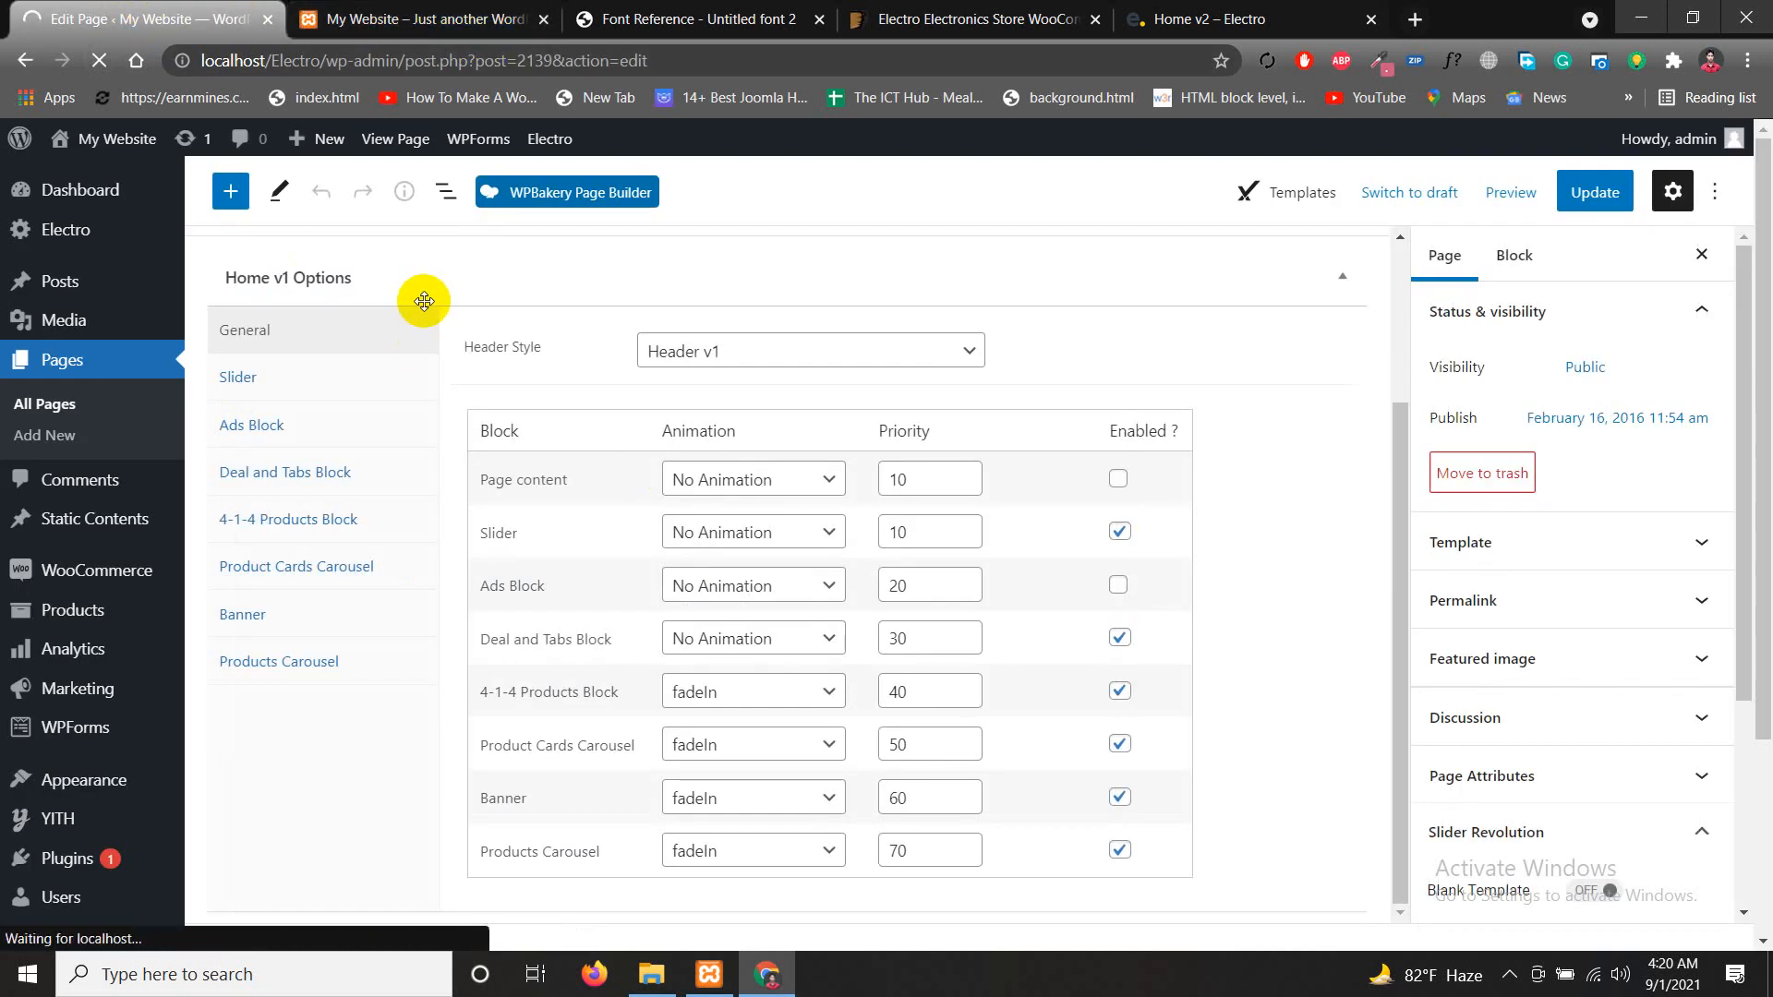
pyautogui.click(416, 19)
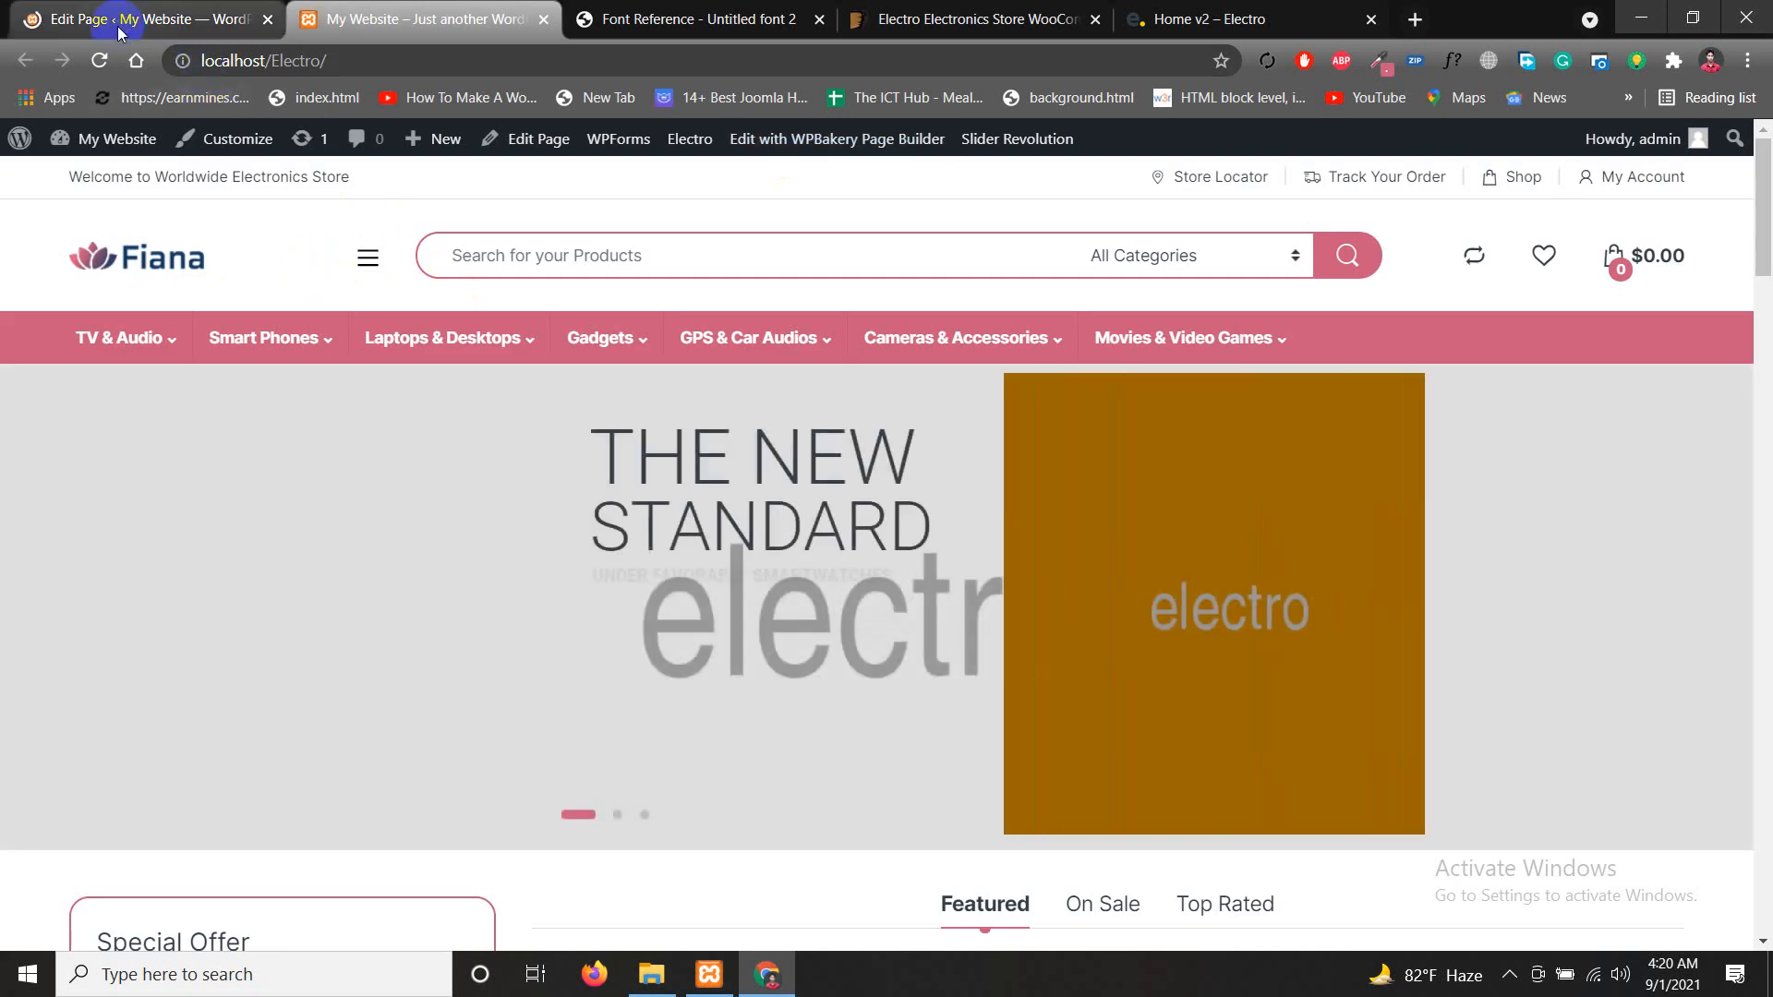
# Reload the local site's home page and examine its header and All Departments menu
pyautogui.click(384, 69)
pyautogui.press('Return')
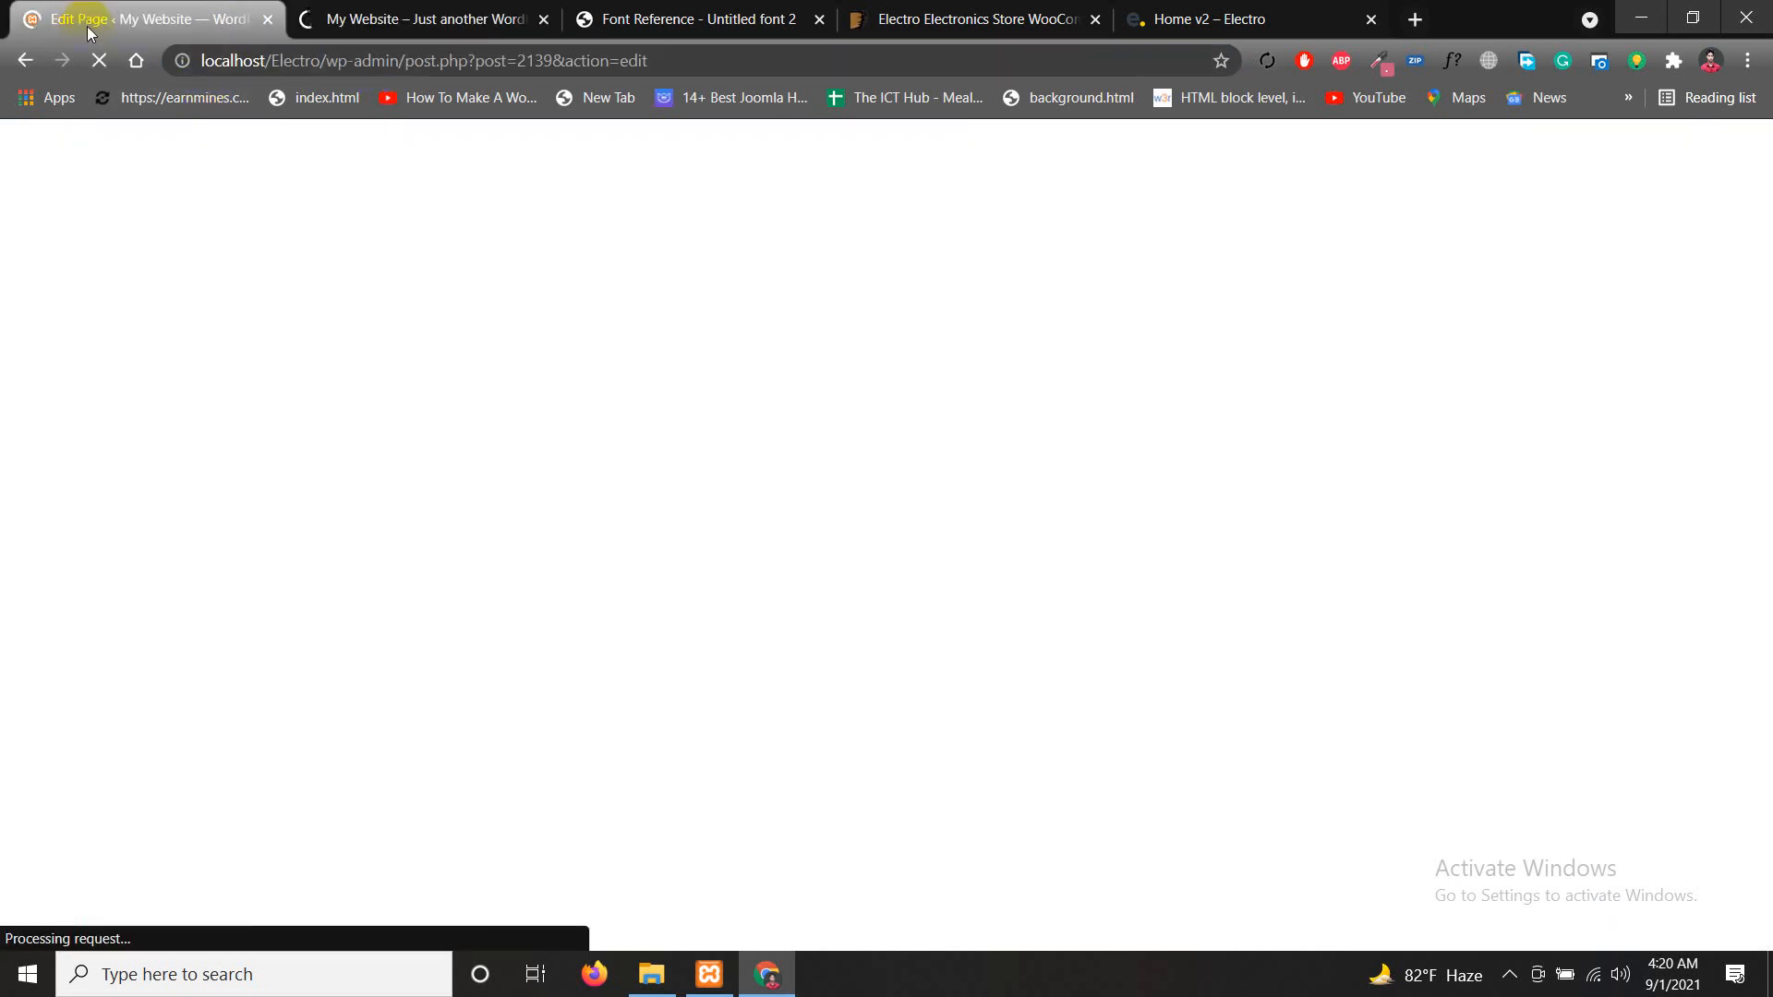
pyautogui.click(111, 19)
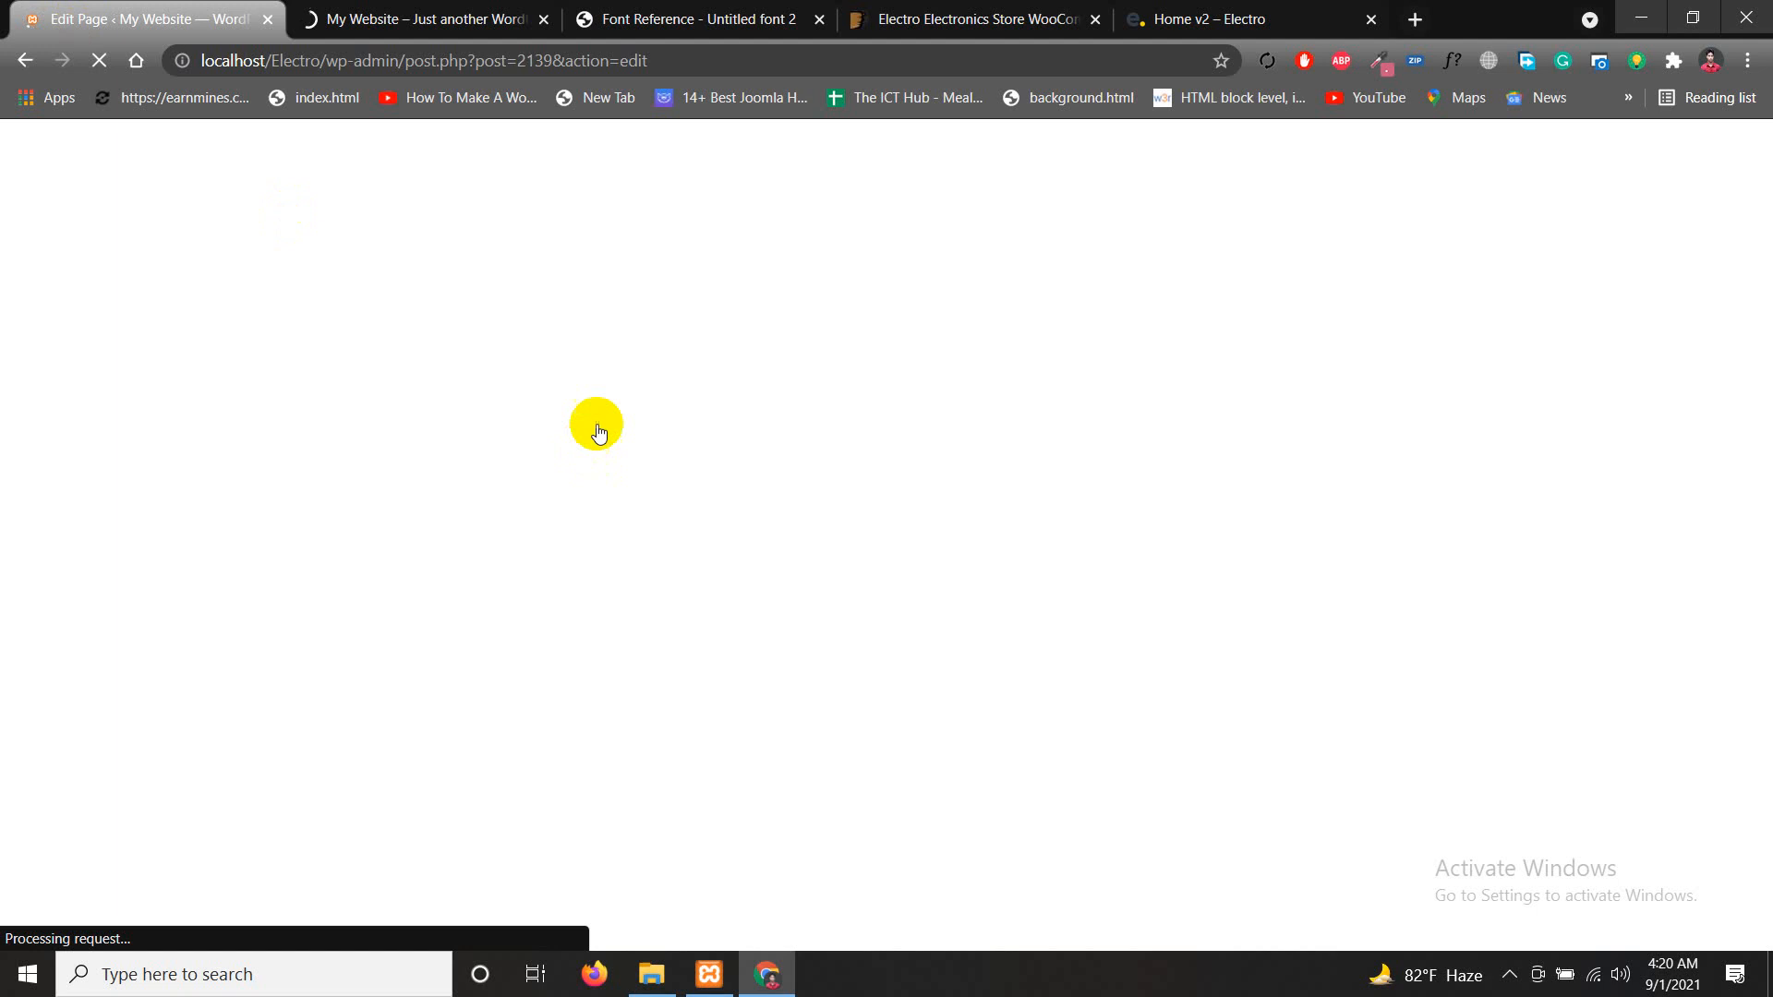
pyautogui.click(382, 20)
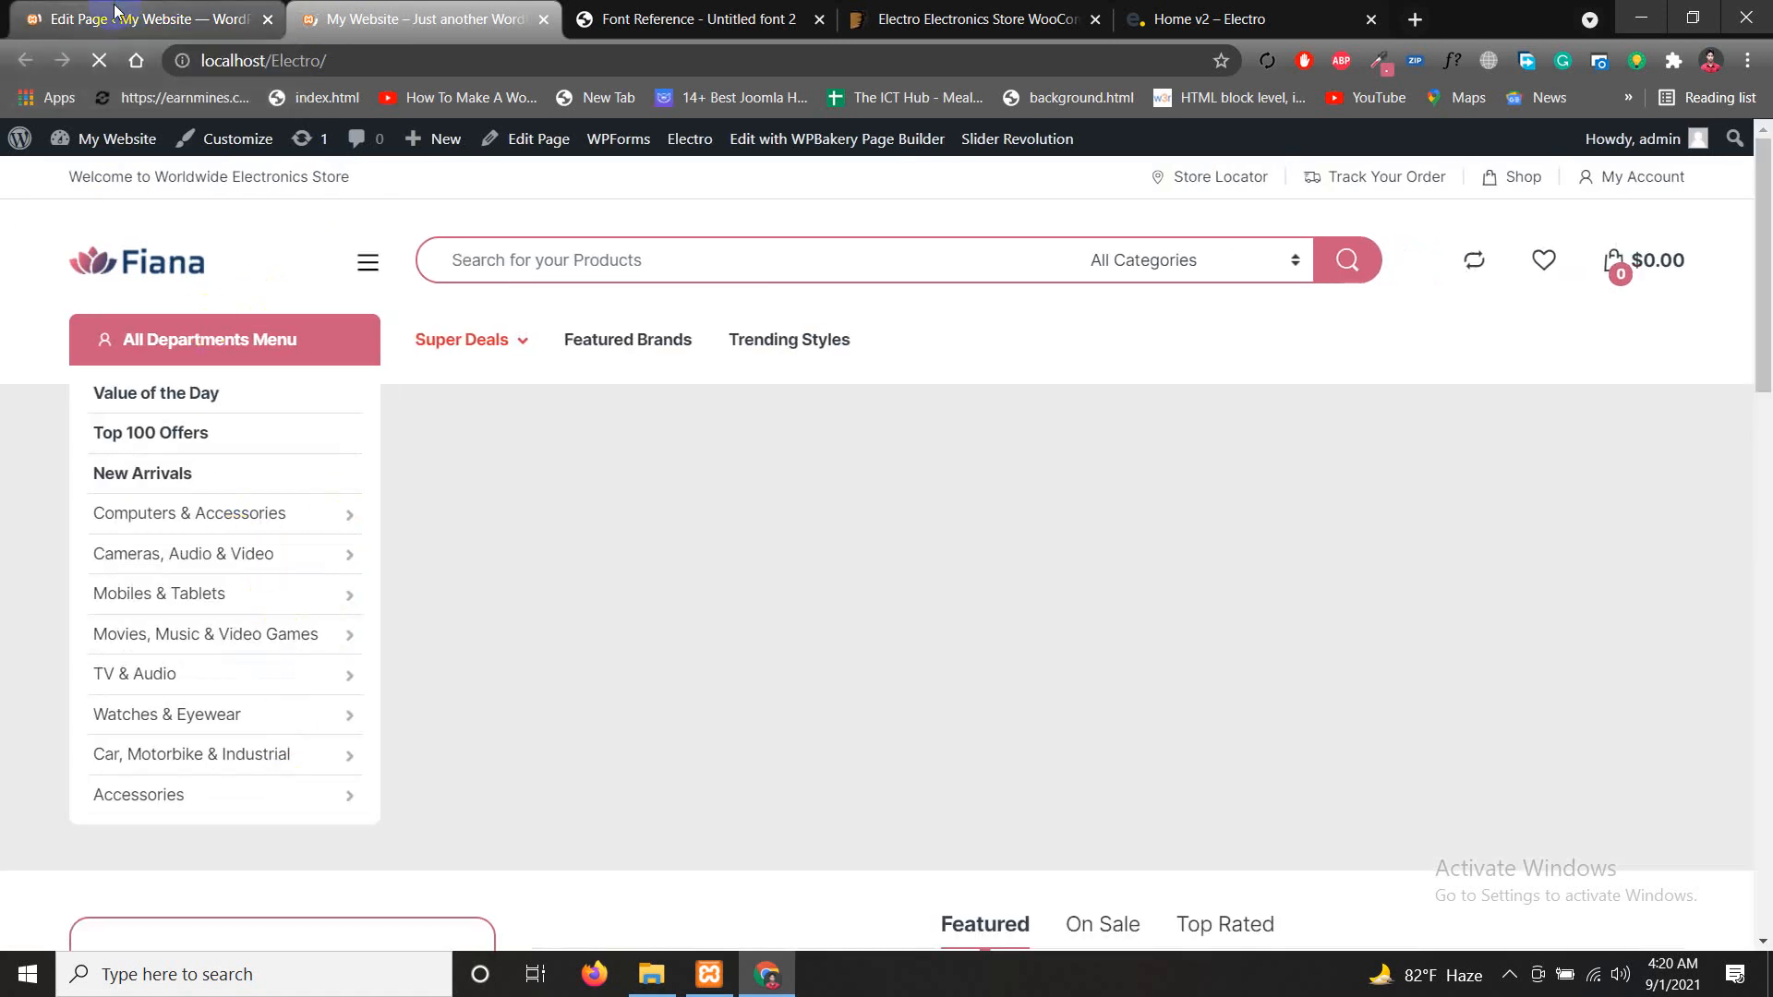
pyautogui.click(117, 13)
pyautogui.click(401, 20)
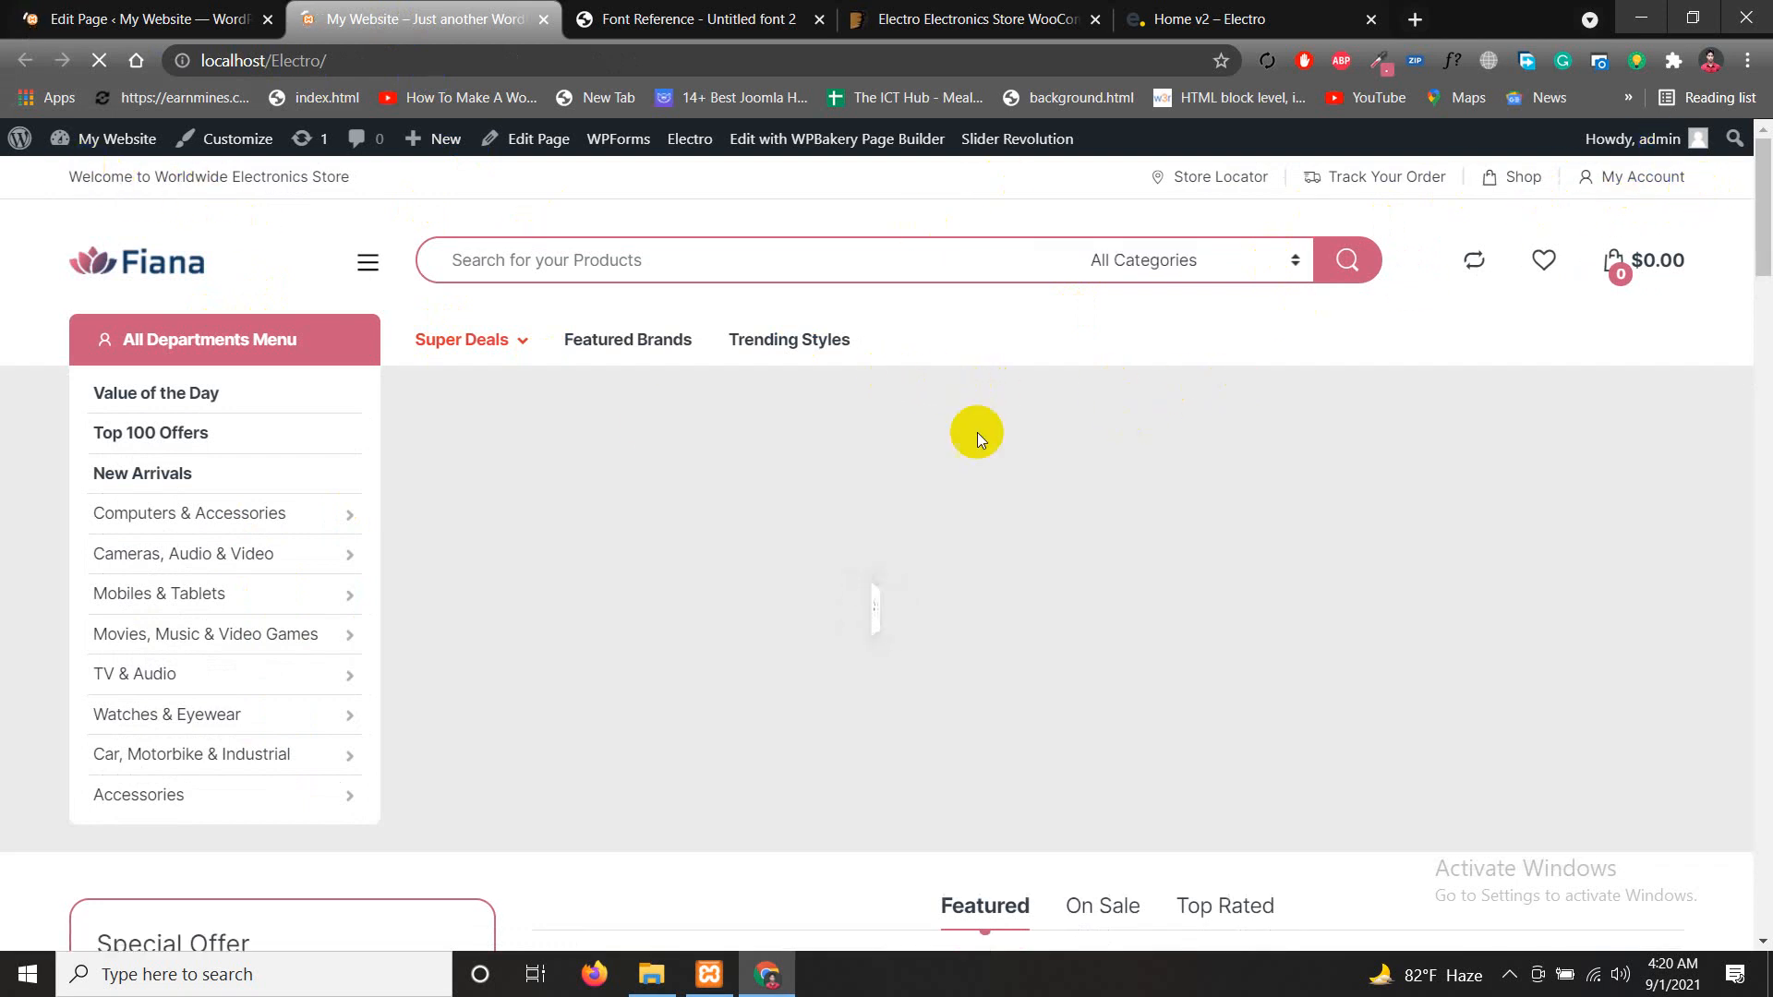
# Enable the Ads Block in the general Home v1 Options of the page editor
pyautogui.click(92, 19)
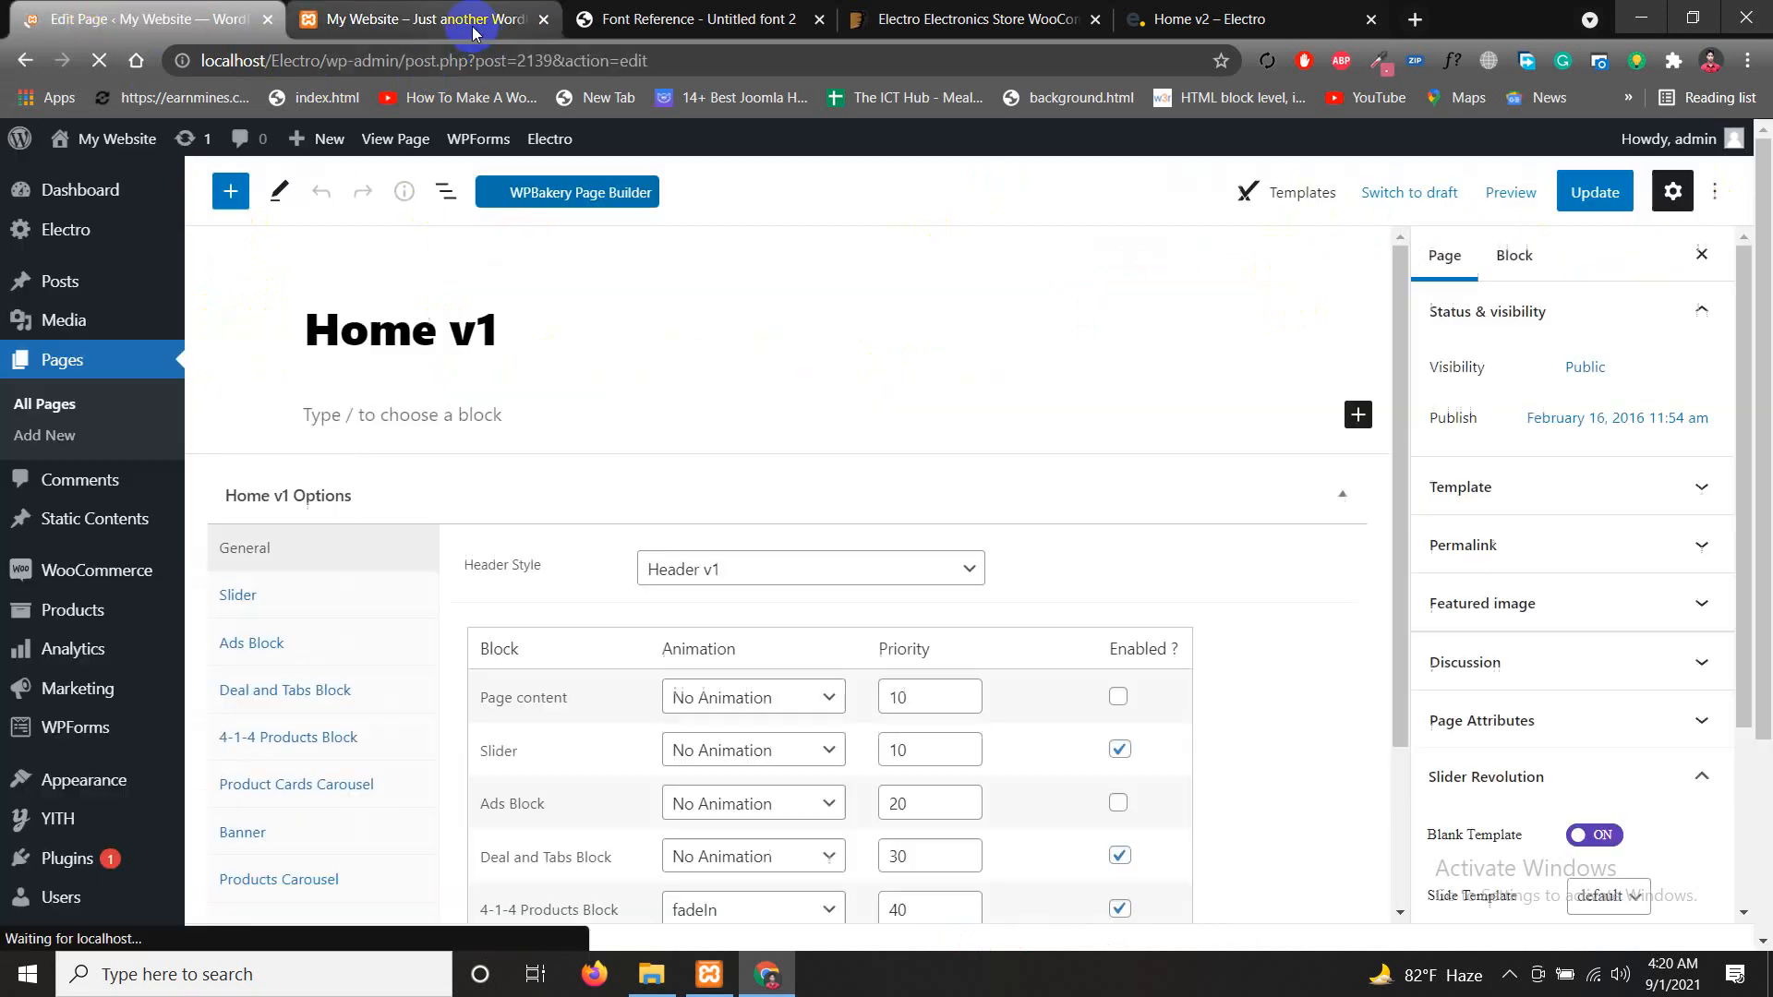
pyautogui.click(469, 24)
pyautogui.click(164, 20)
pyautogui.scroll(-3, 944, 719)
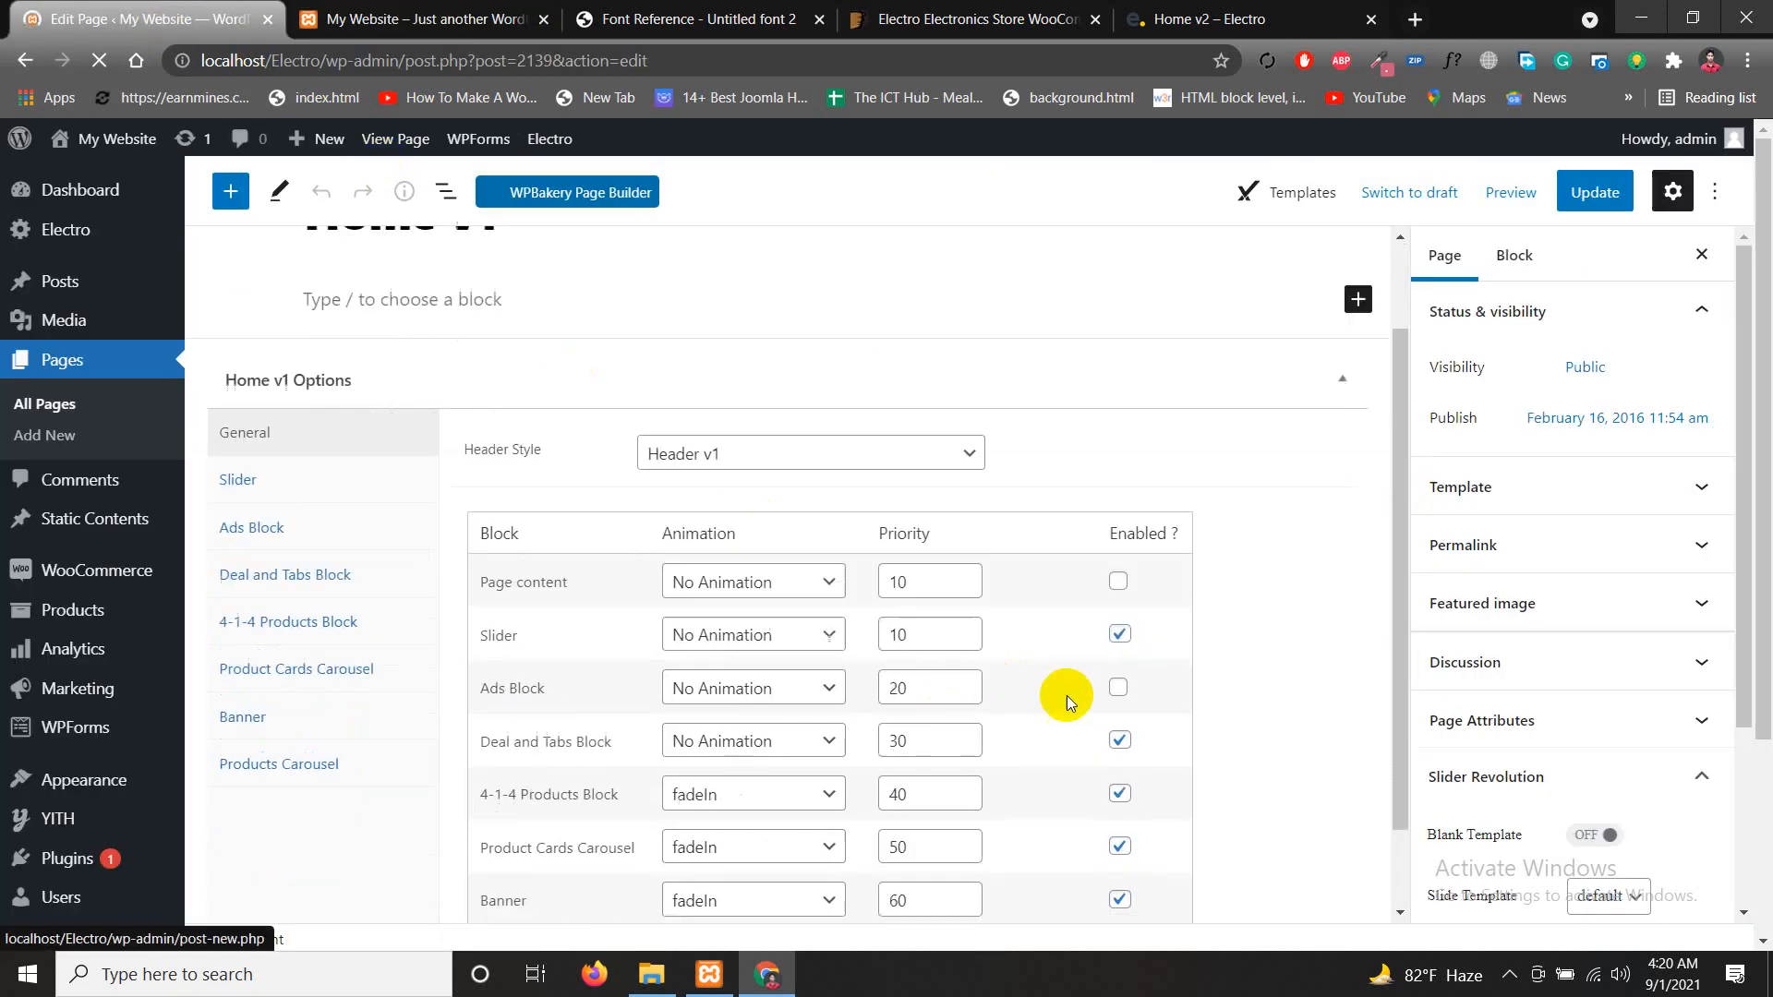
pyautogui.click(1120, 590)
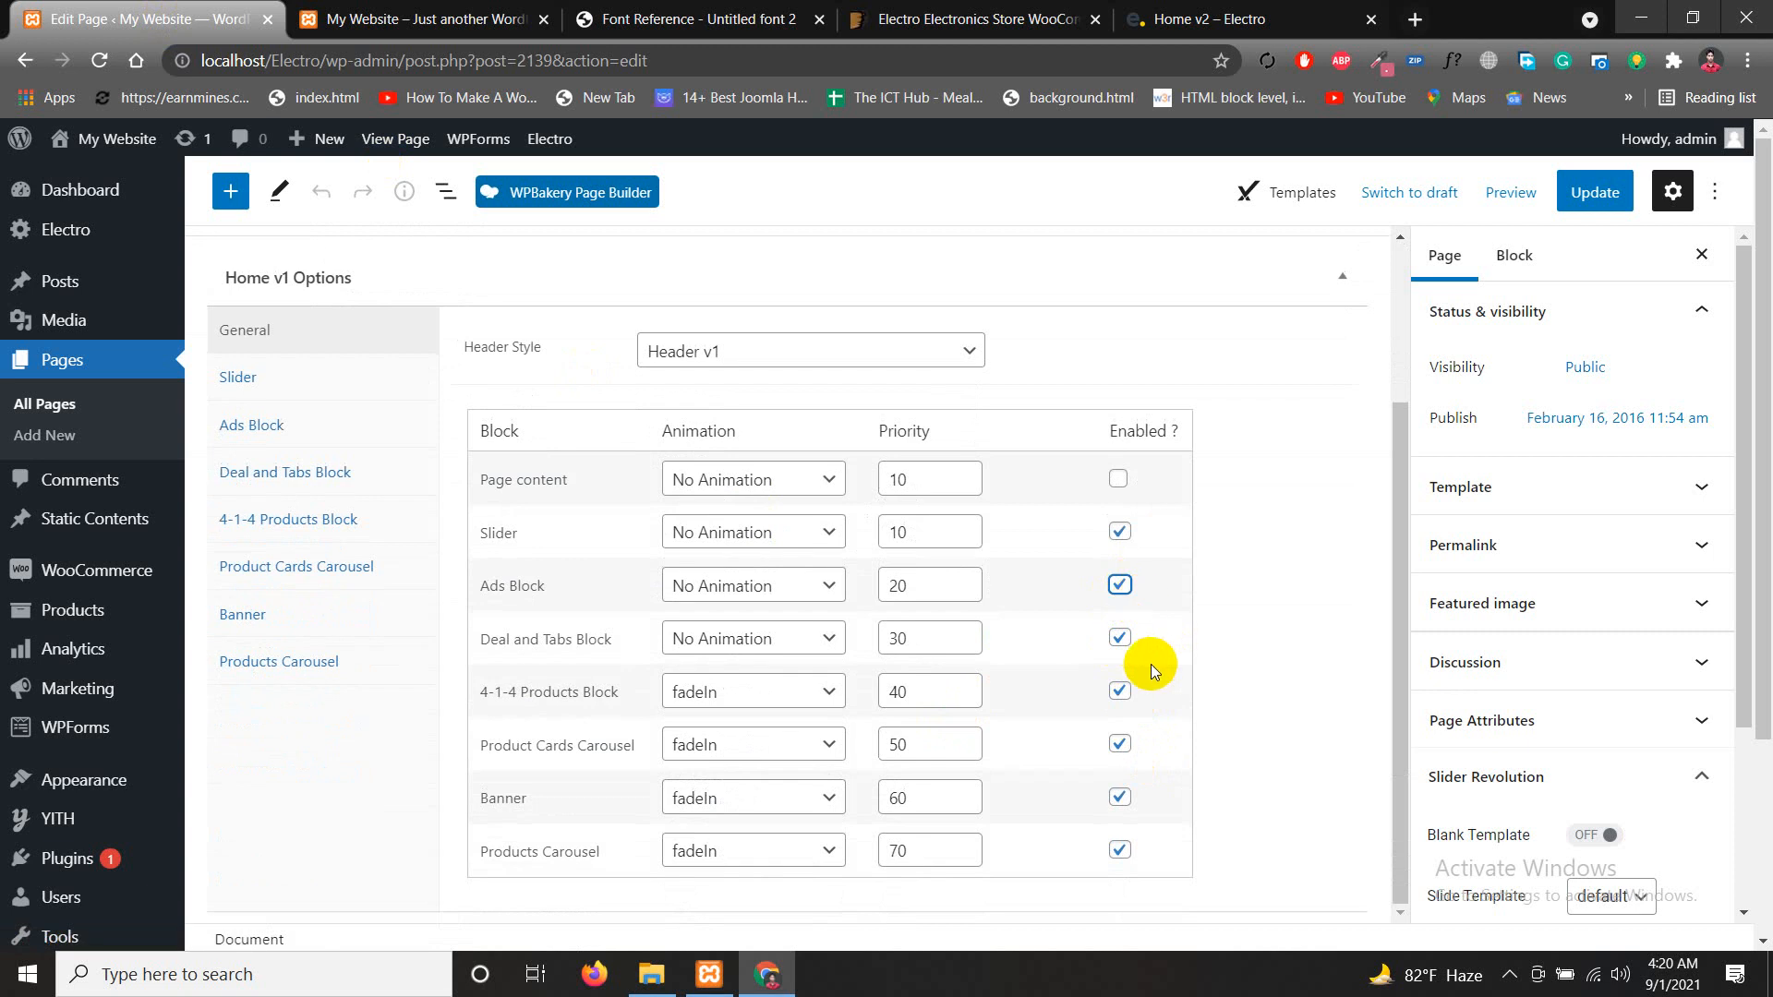
pyautogui.click(1117, 479)
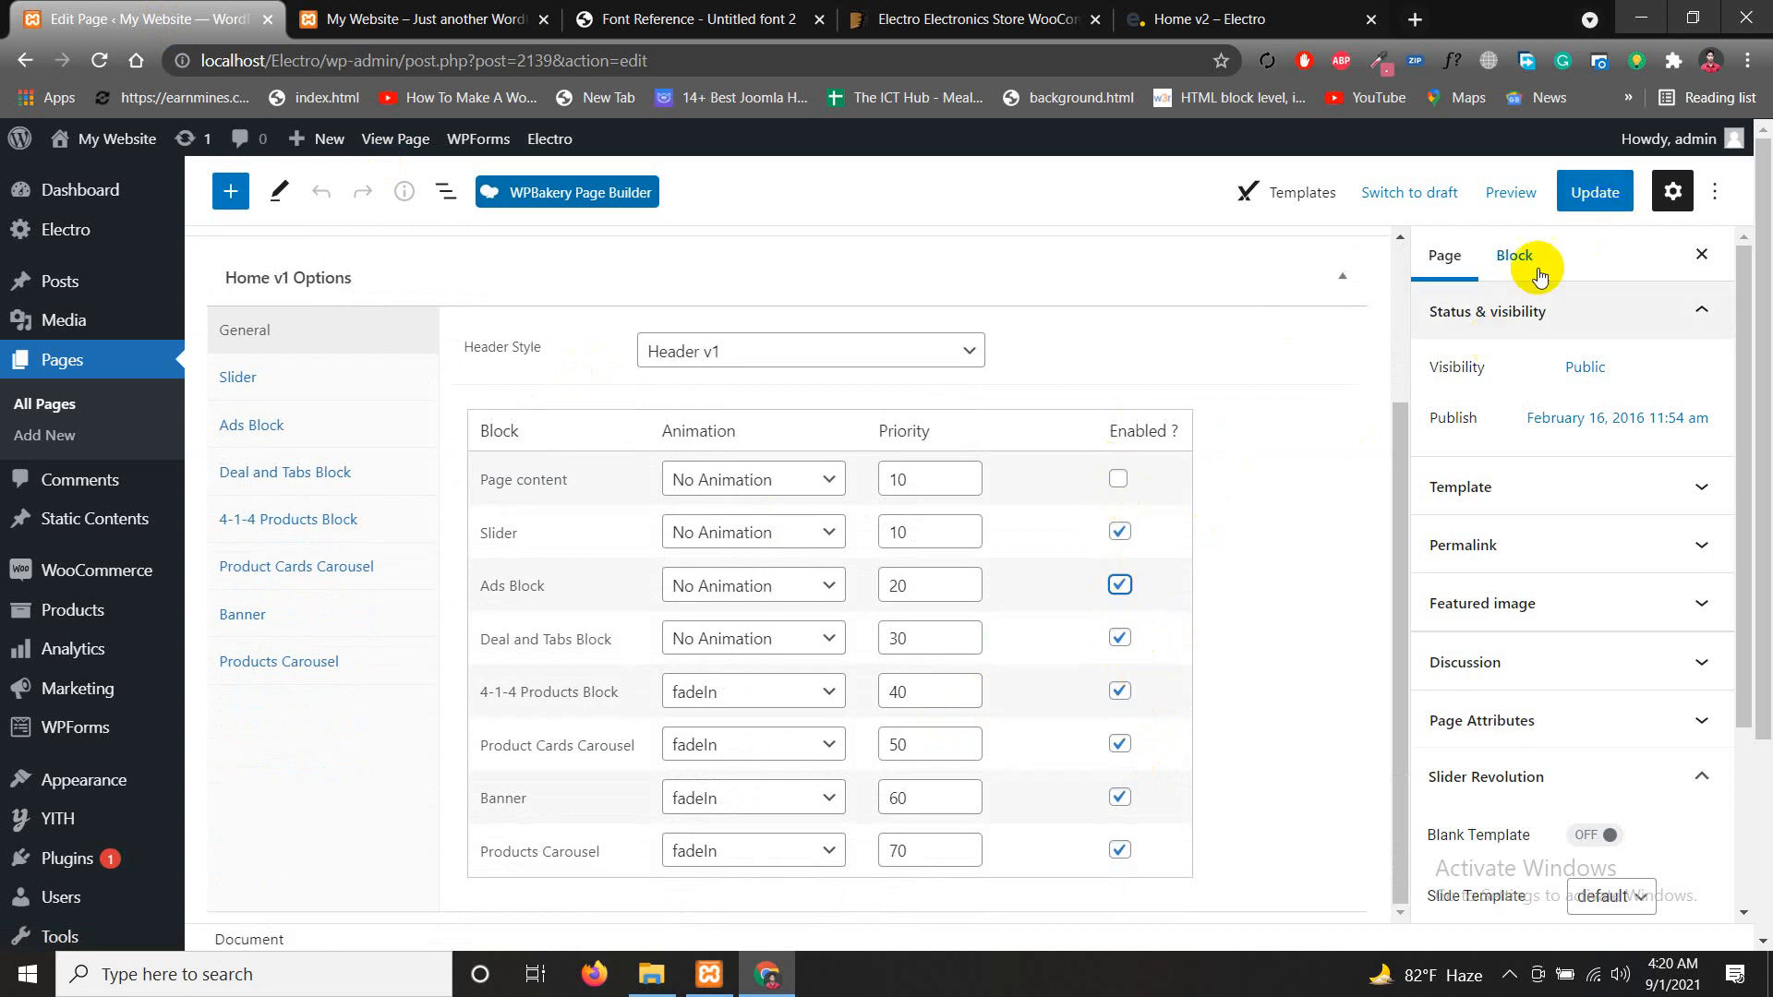
# Update the page with the Ads Block enabled, then reload the local home page and inspect the area below its slider
pyautogui.click(1591, 191)
pyautogui.click(425, 18)
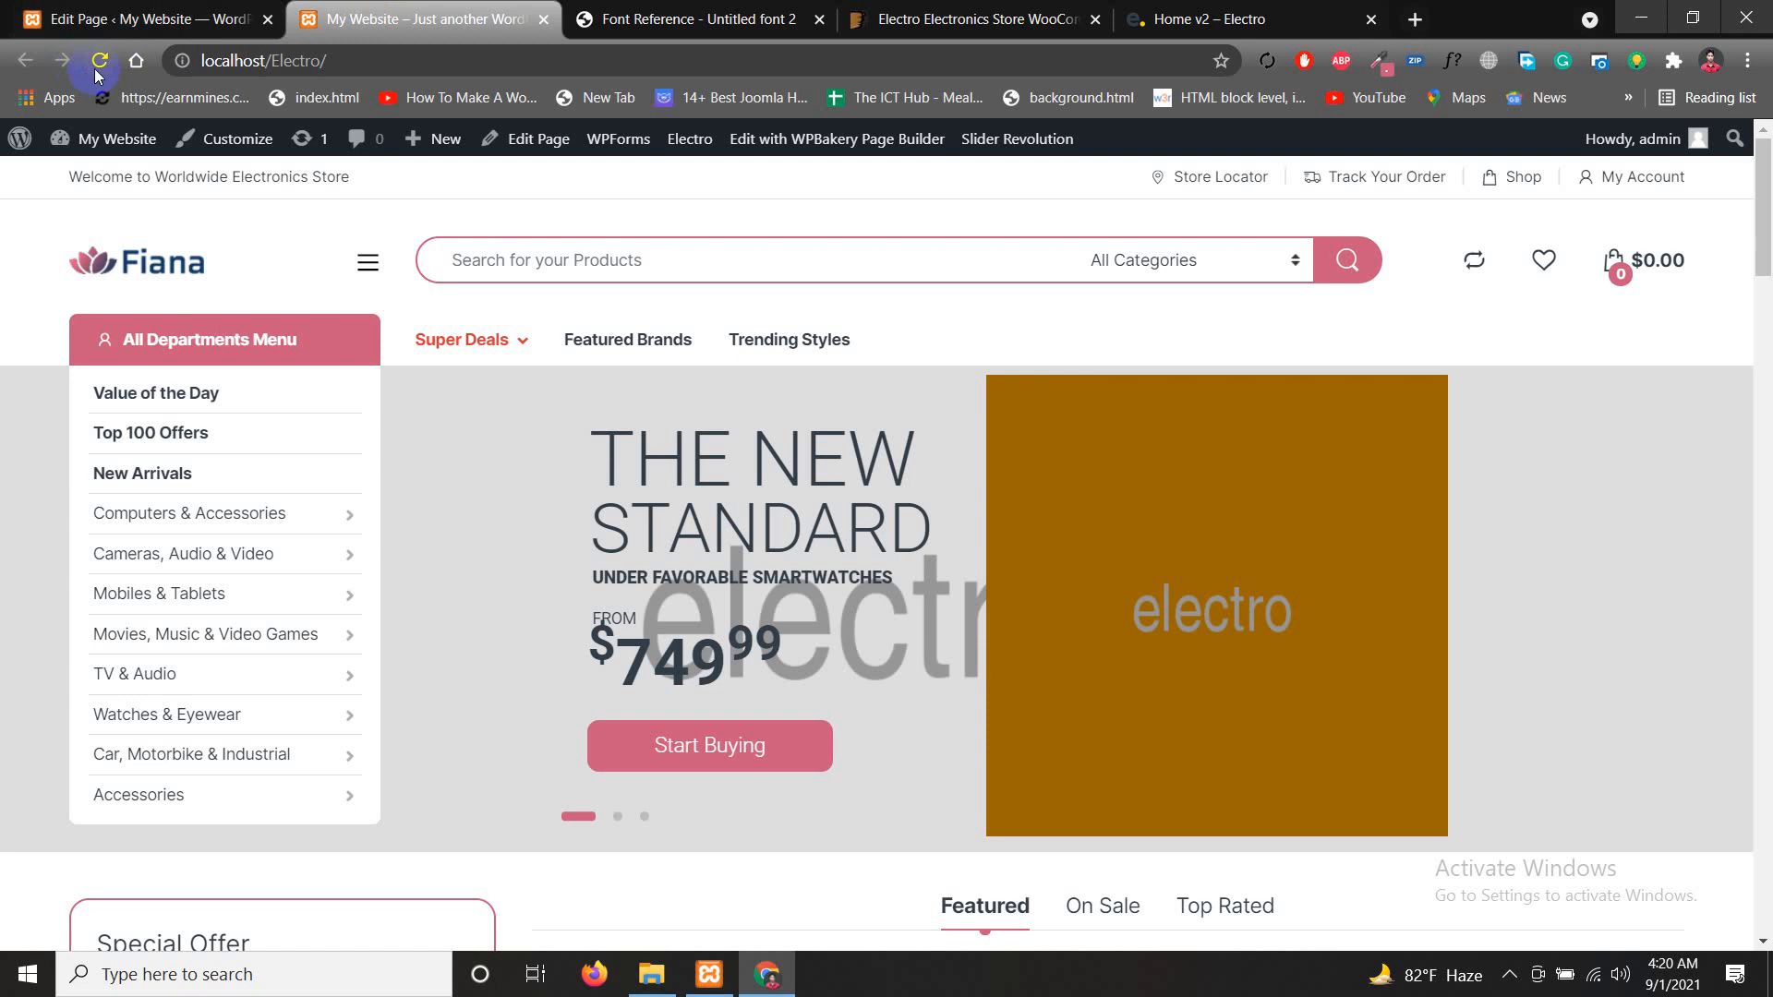
pyautogui.click(99, 63)
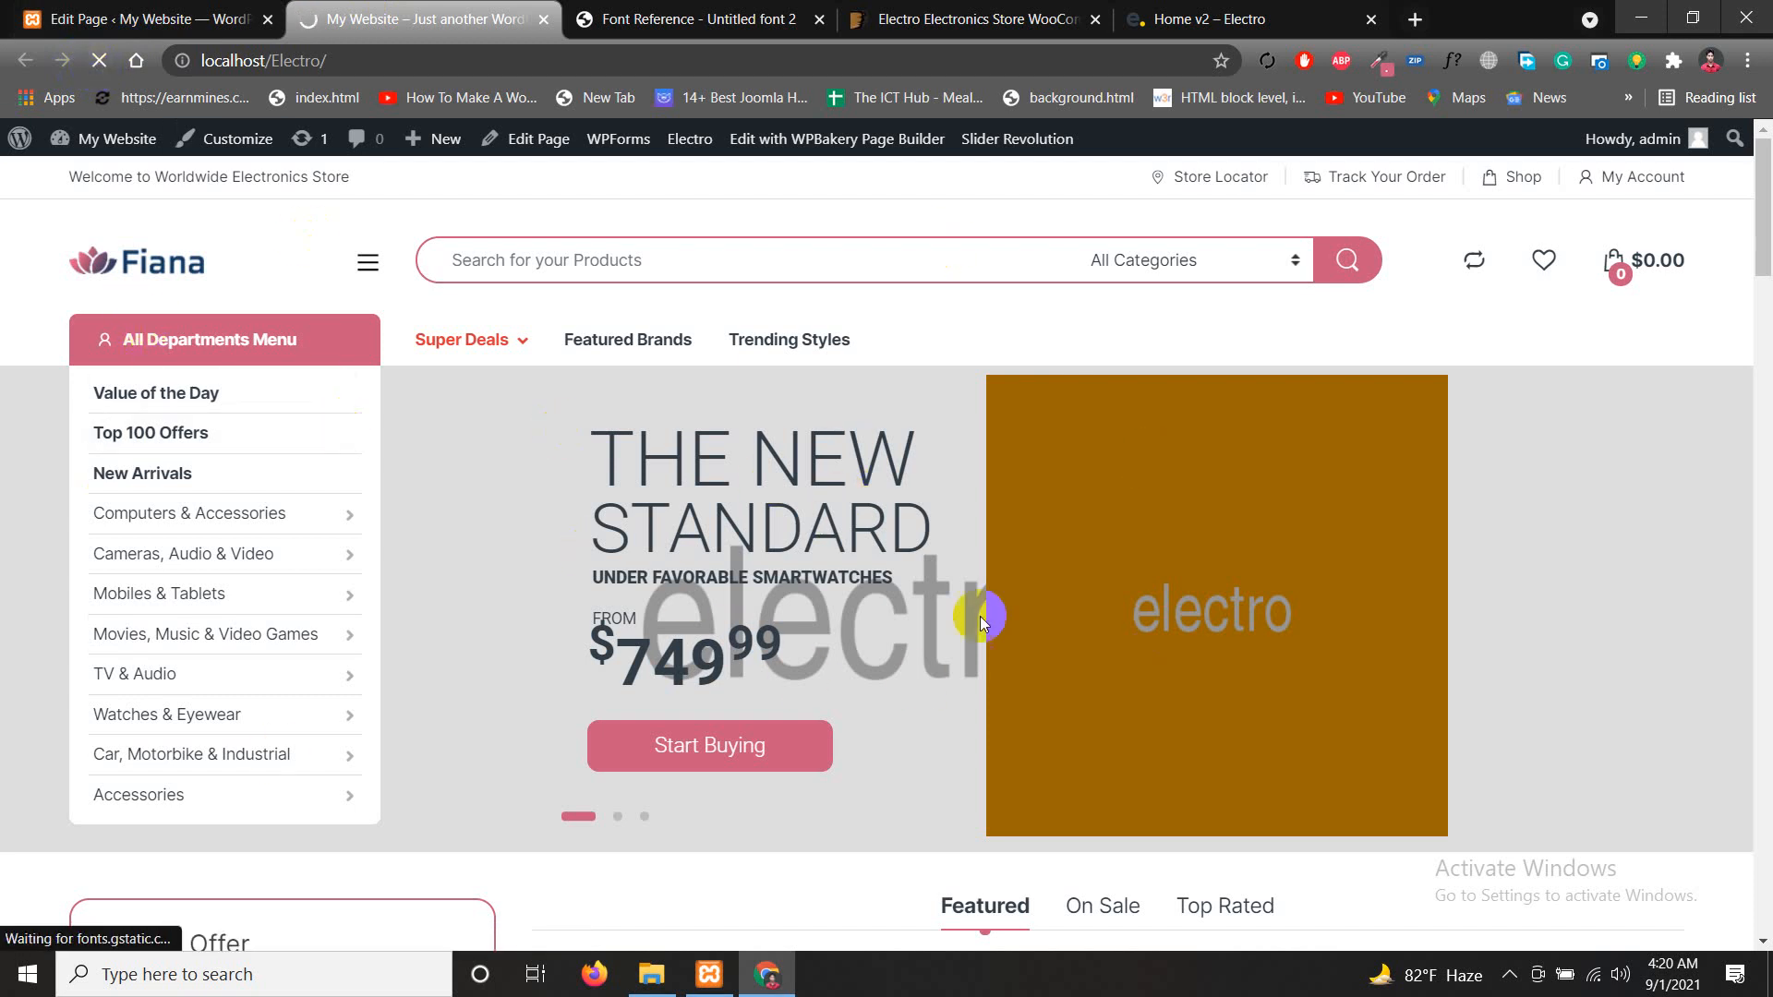
pyautogui.scroll(-5, 1005, 594)
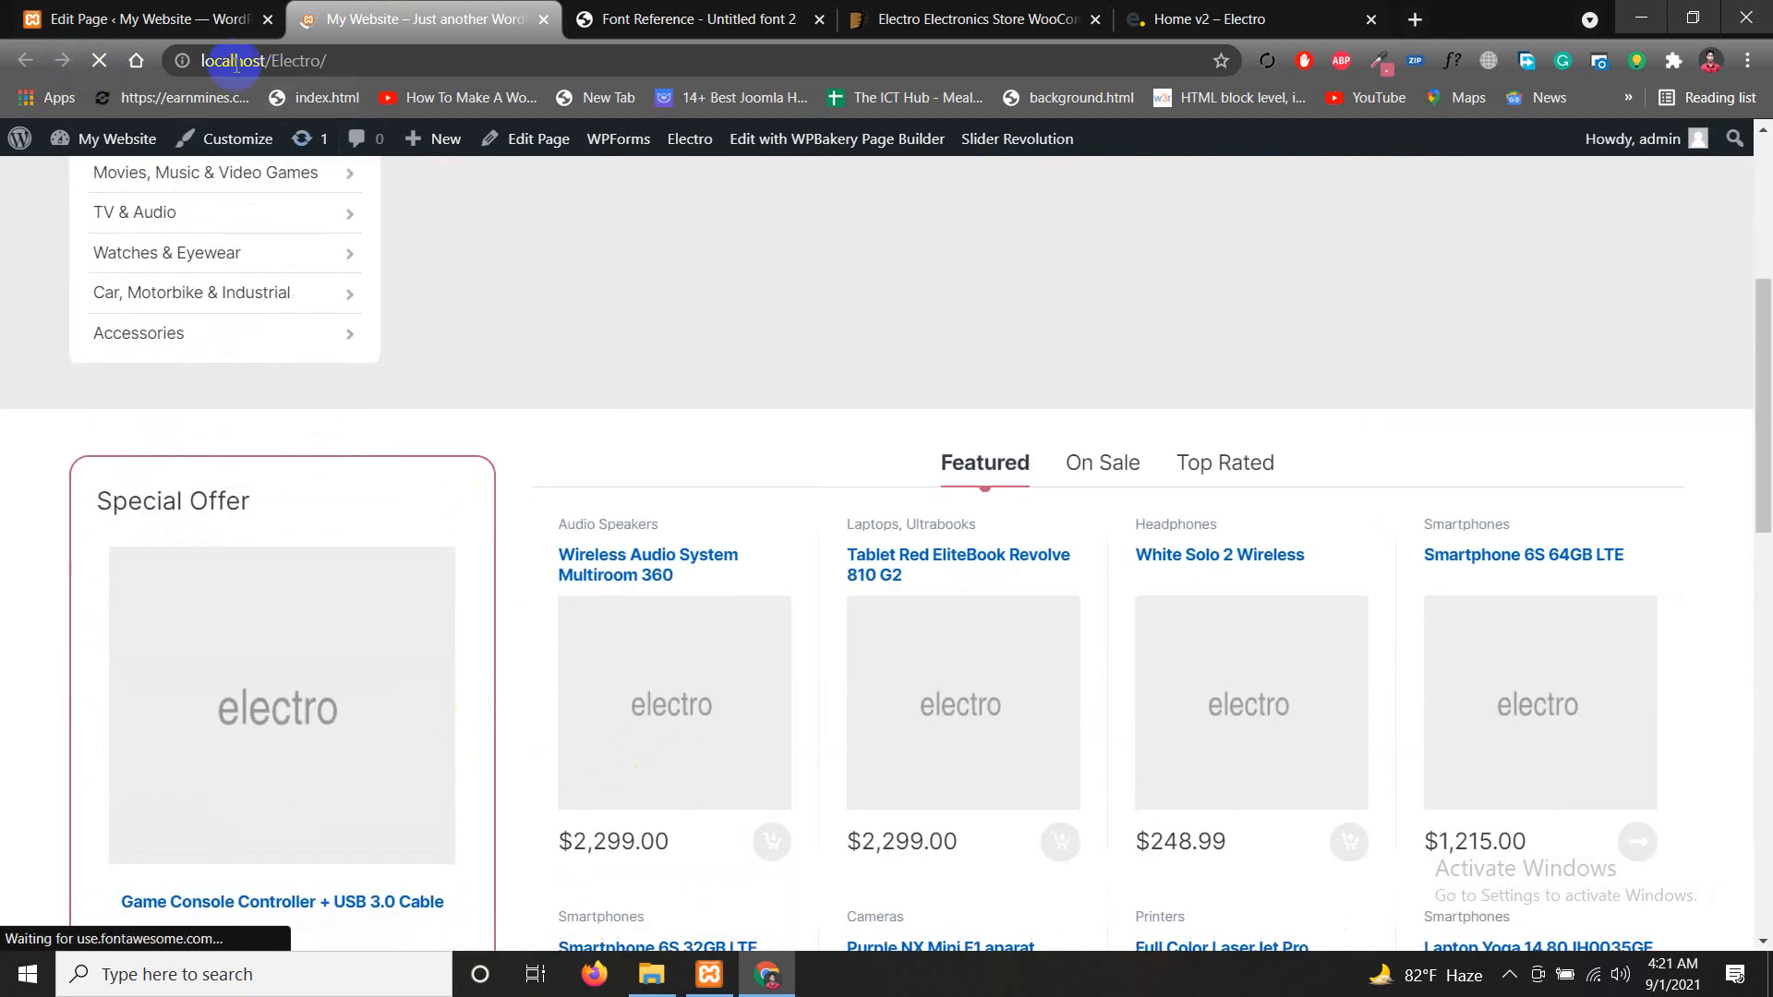
# Check the page editor's saving progress and review the local home page from the product section up to its header
pyautogui.click(148, 19)
pyautogui.click(406, 26)
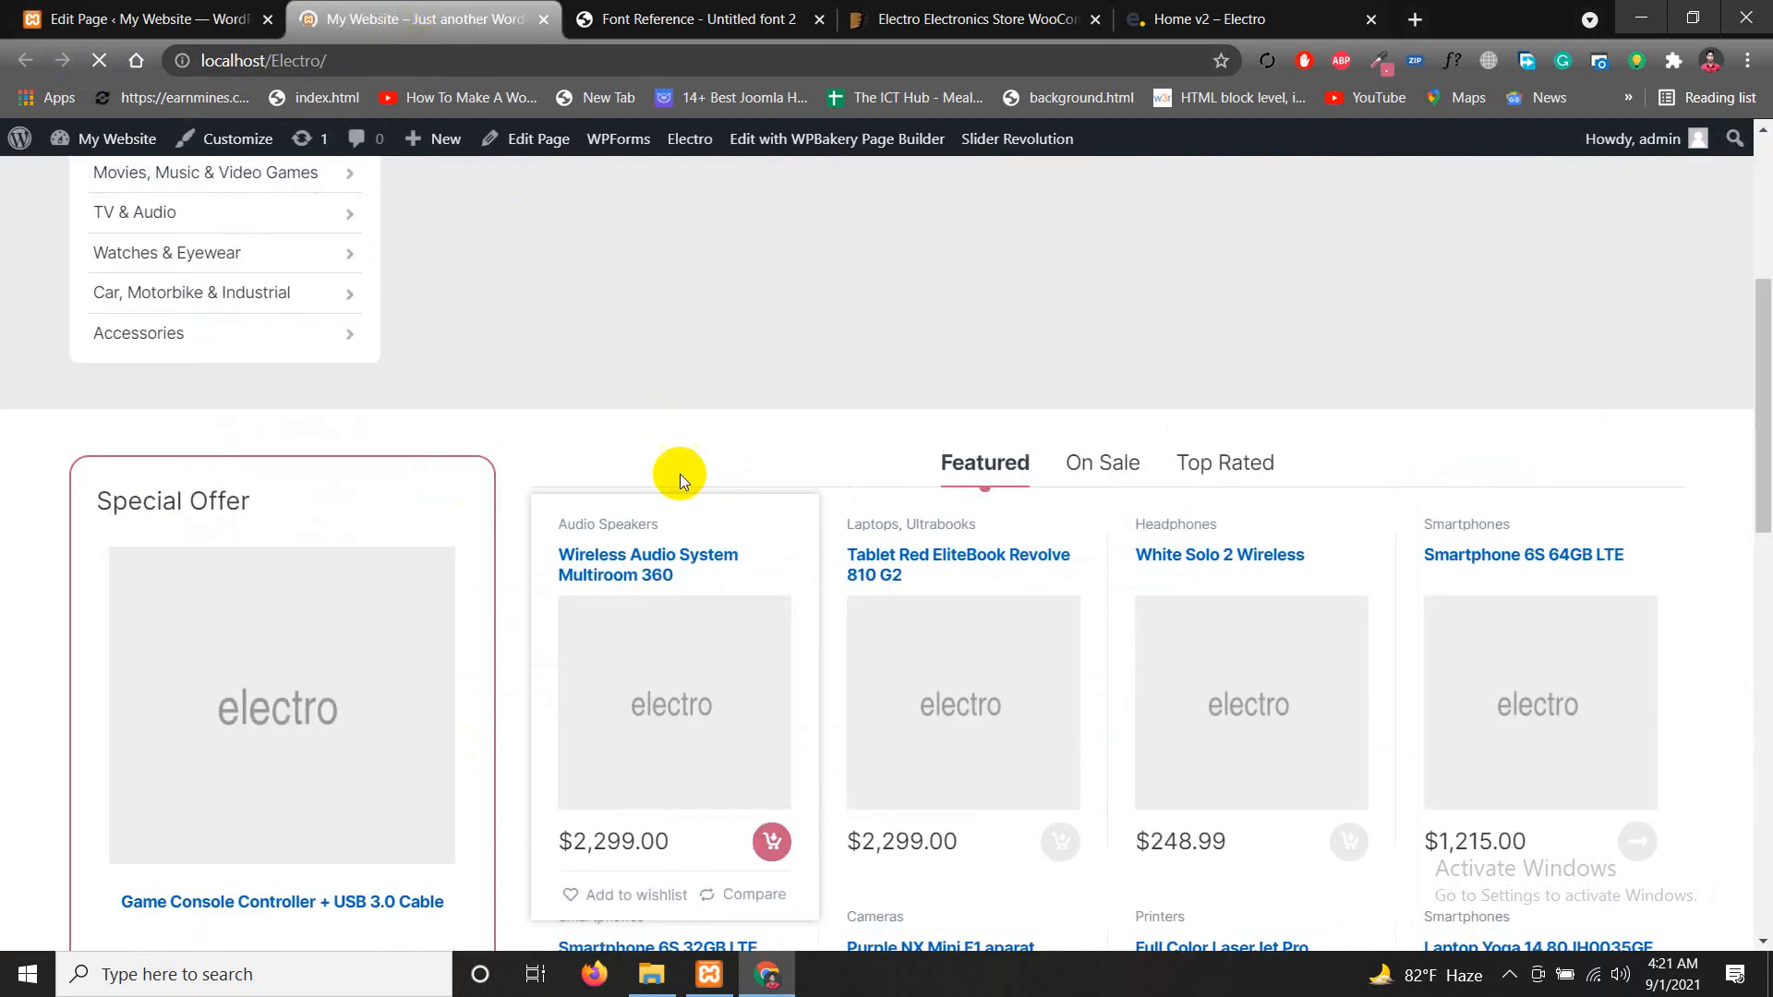
pyautogui.click(203, 26)
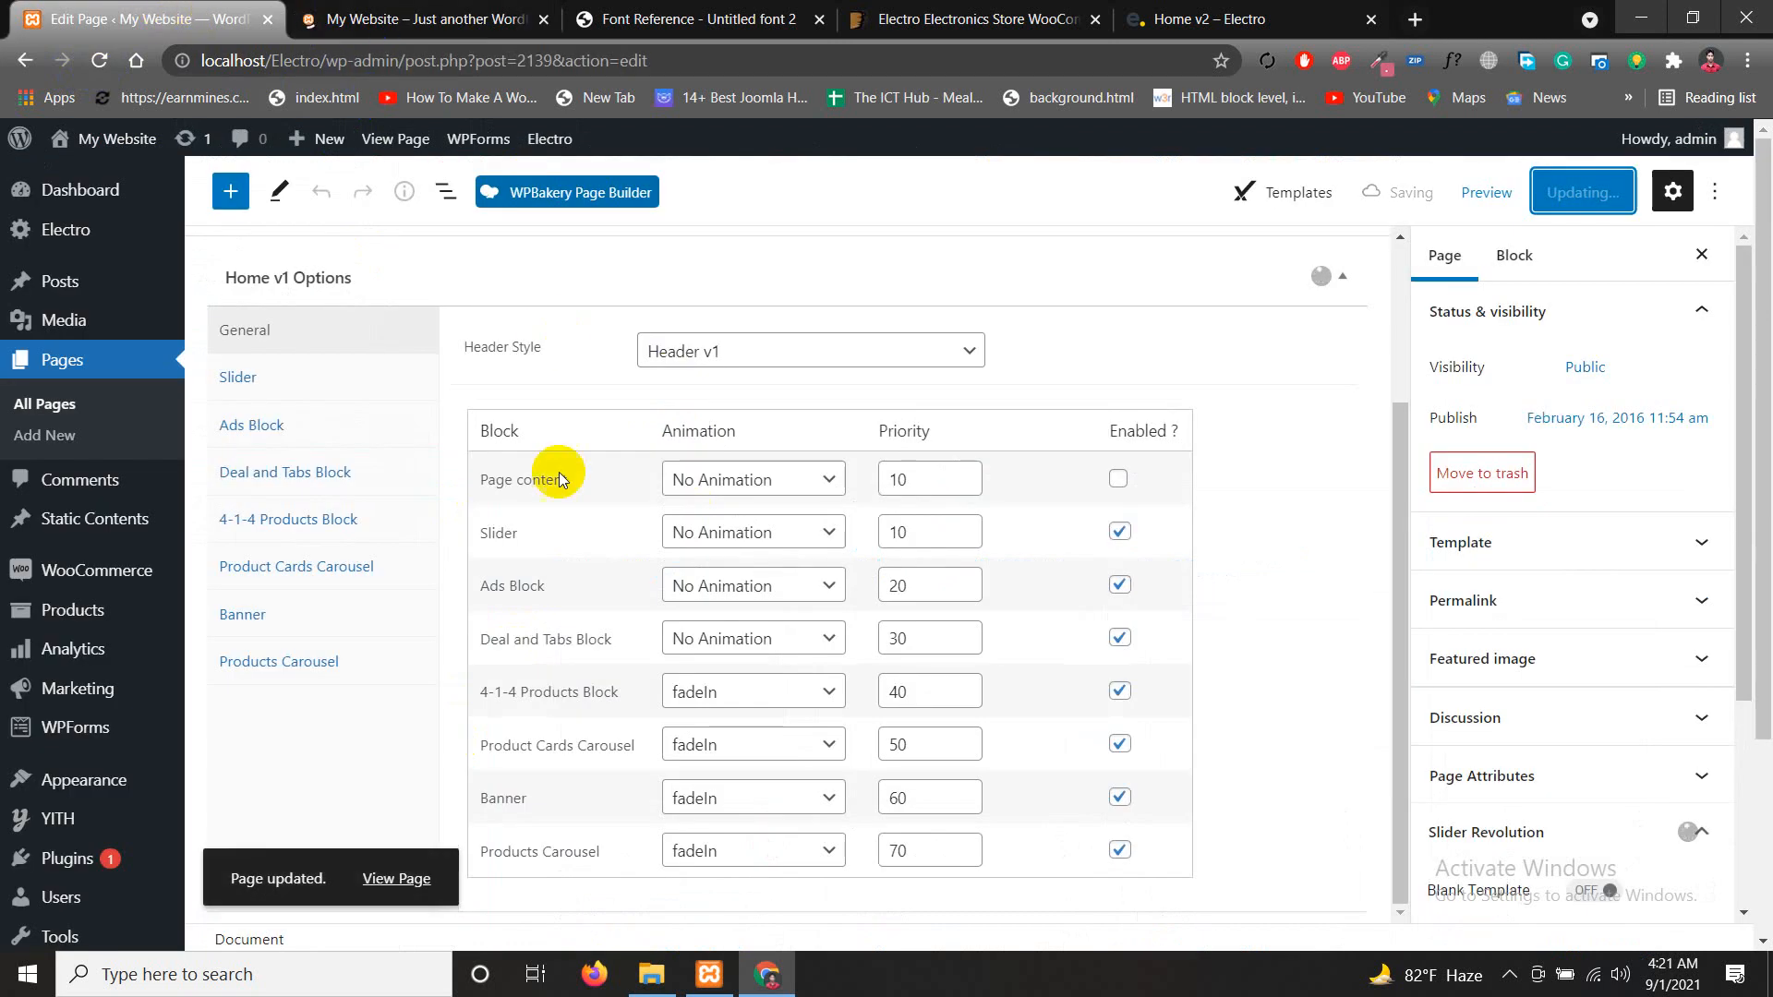
pyautogui.click(363, 18)
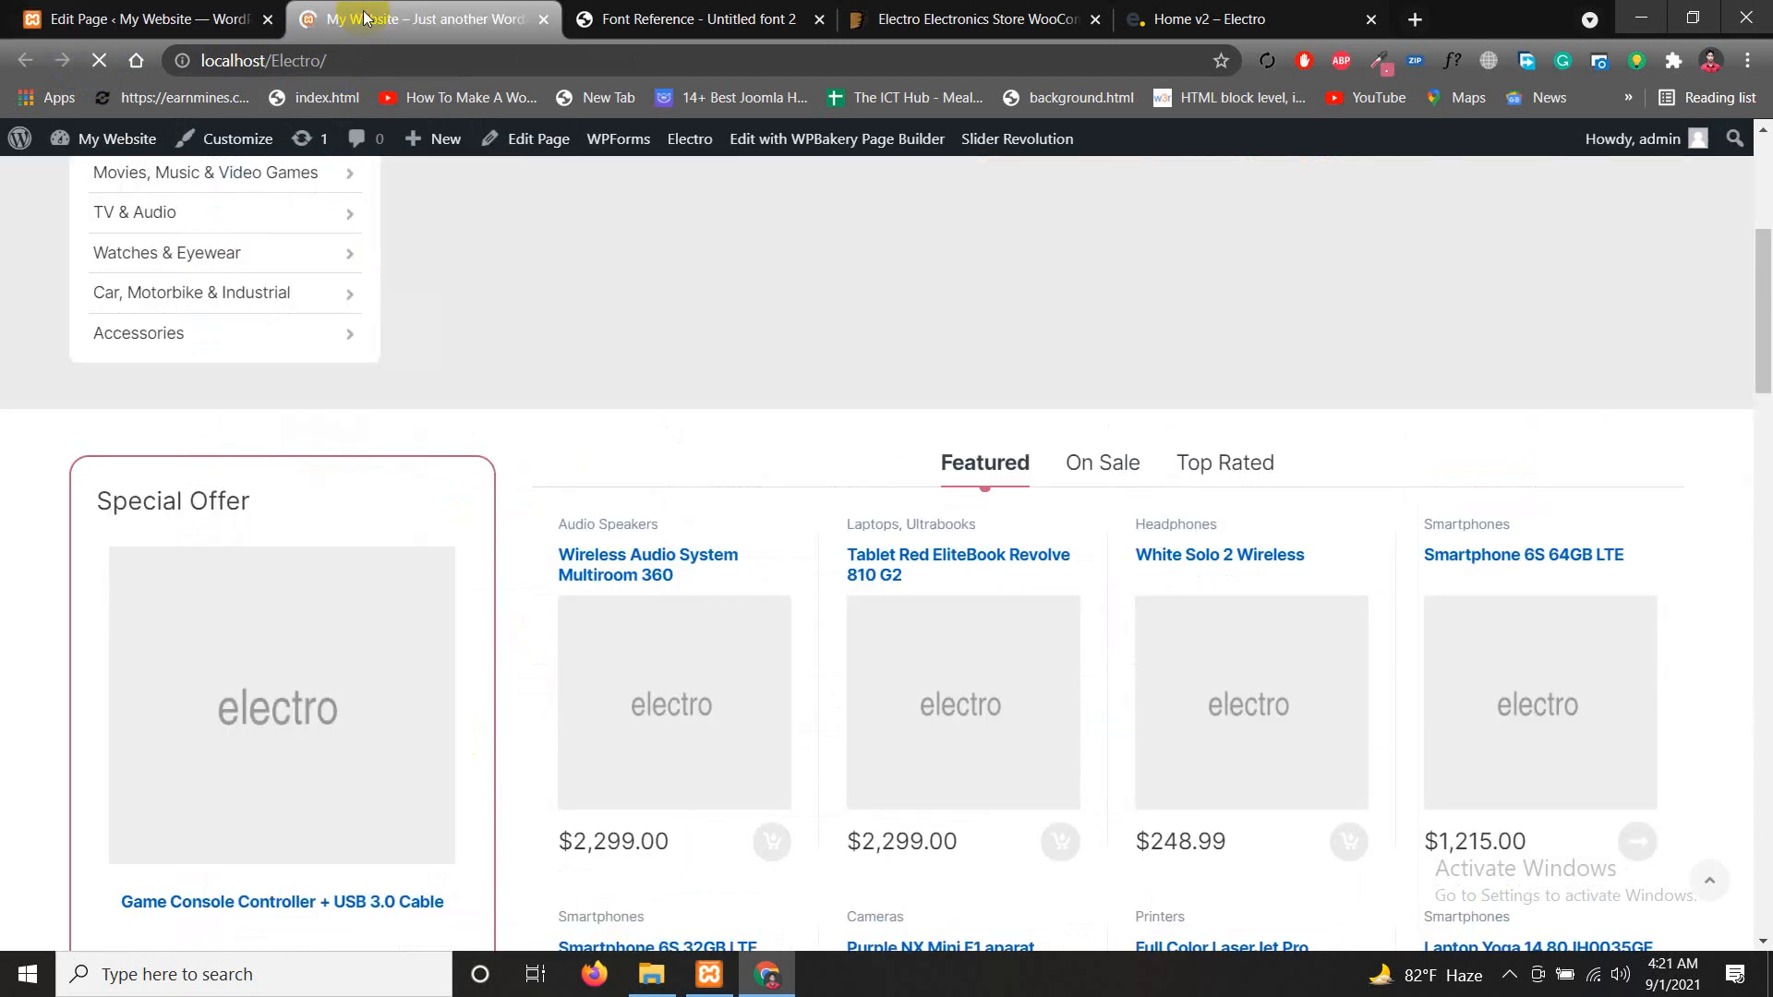
pyautogui.click(199, 20)
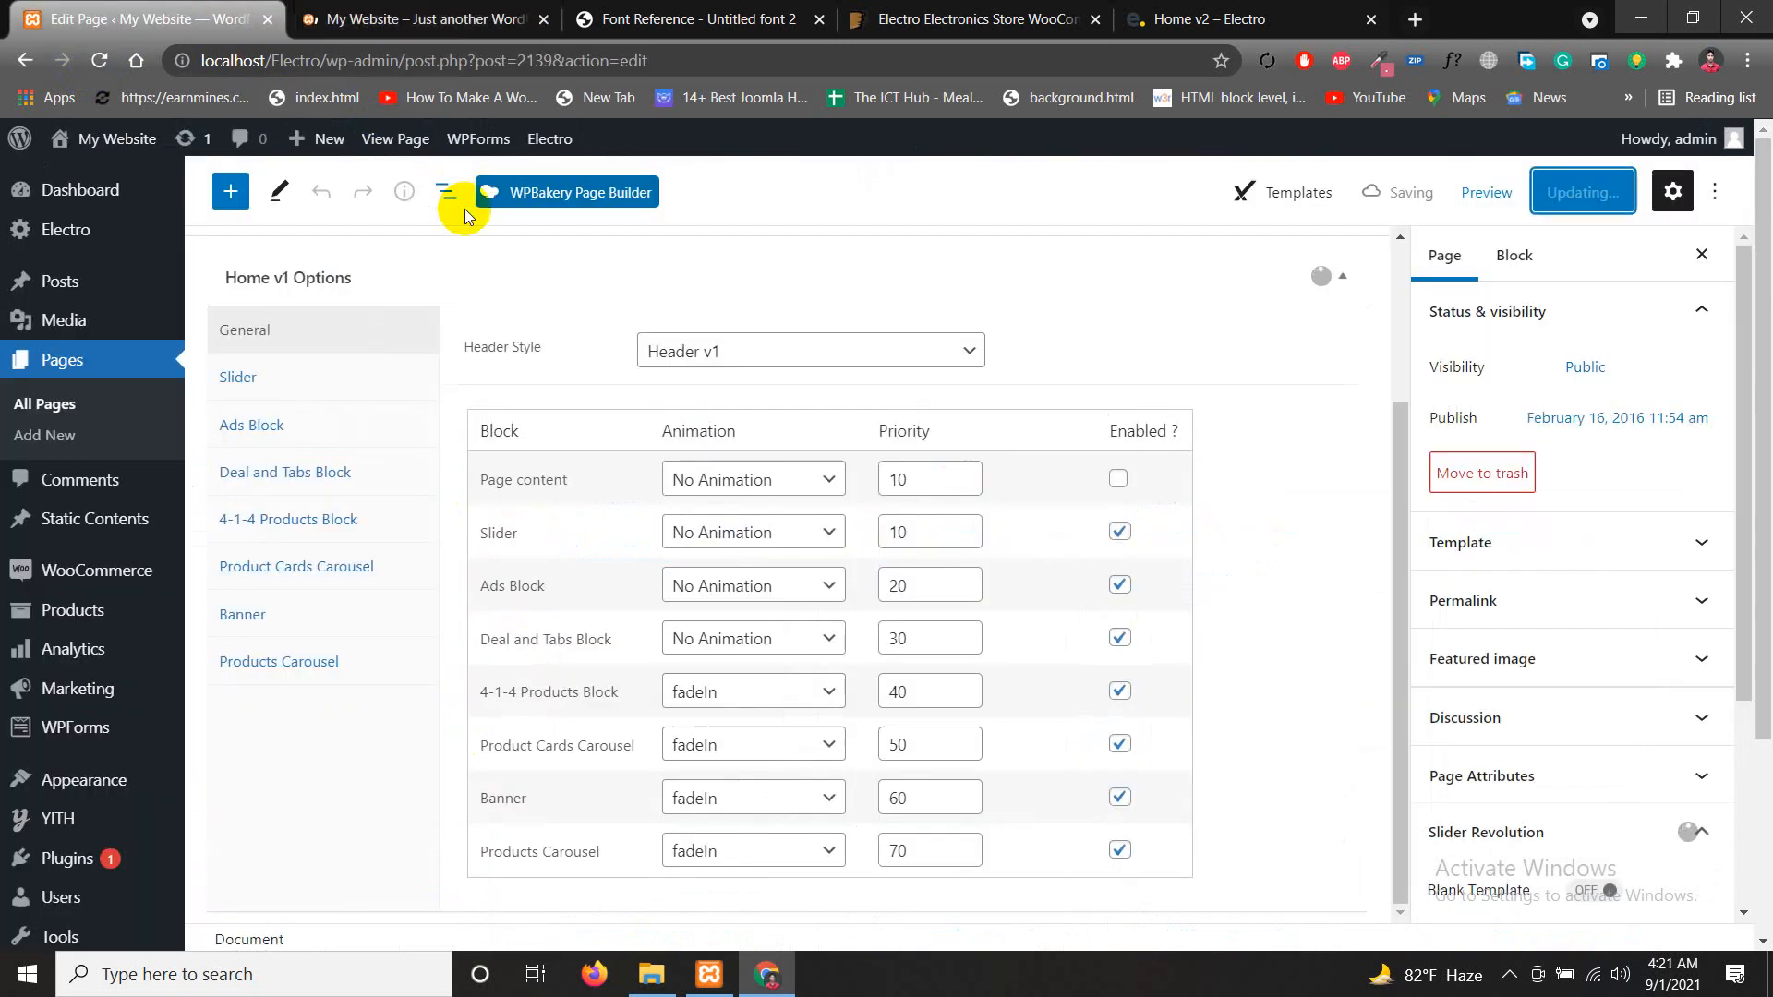
pyautogui.scroll(3, 543, 475)
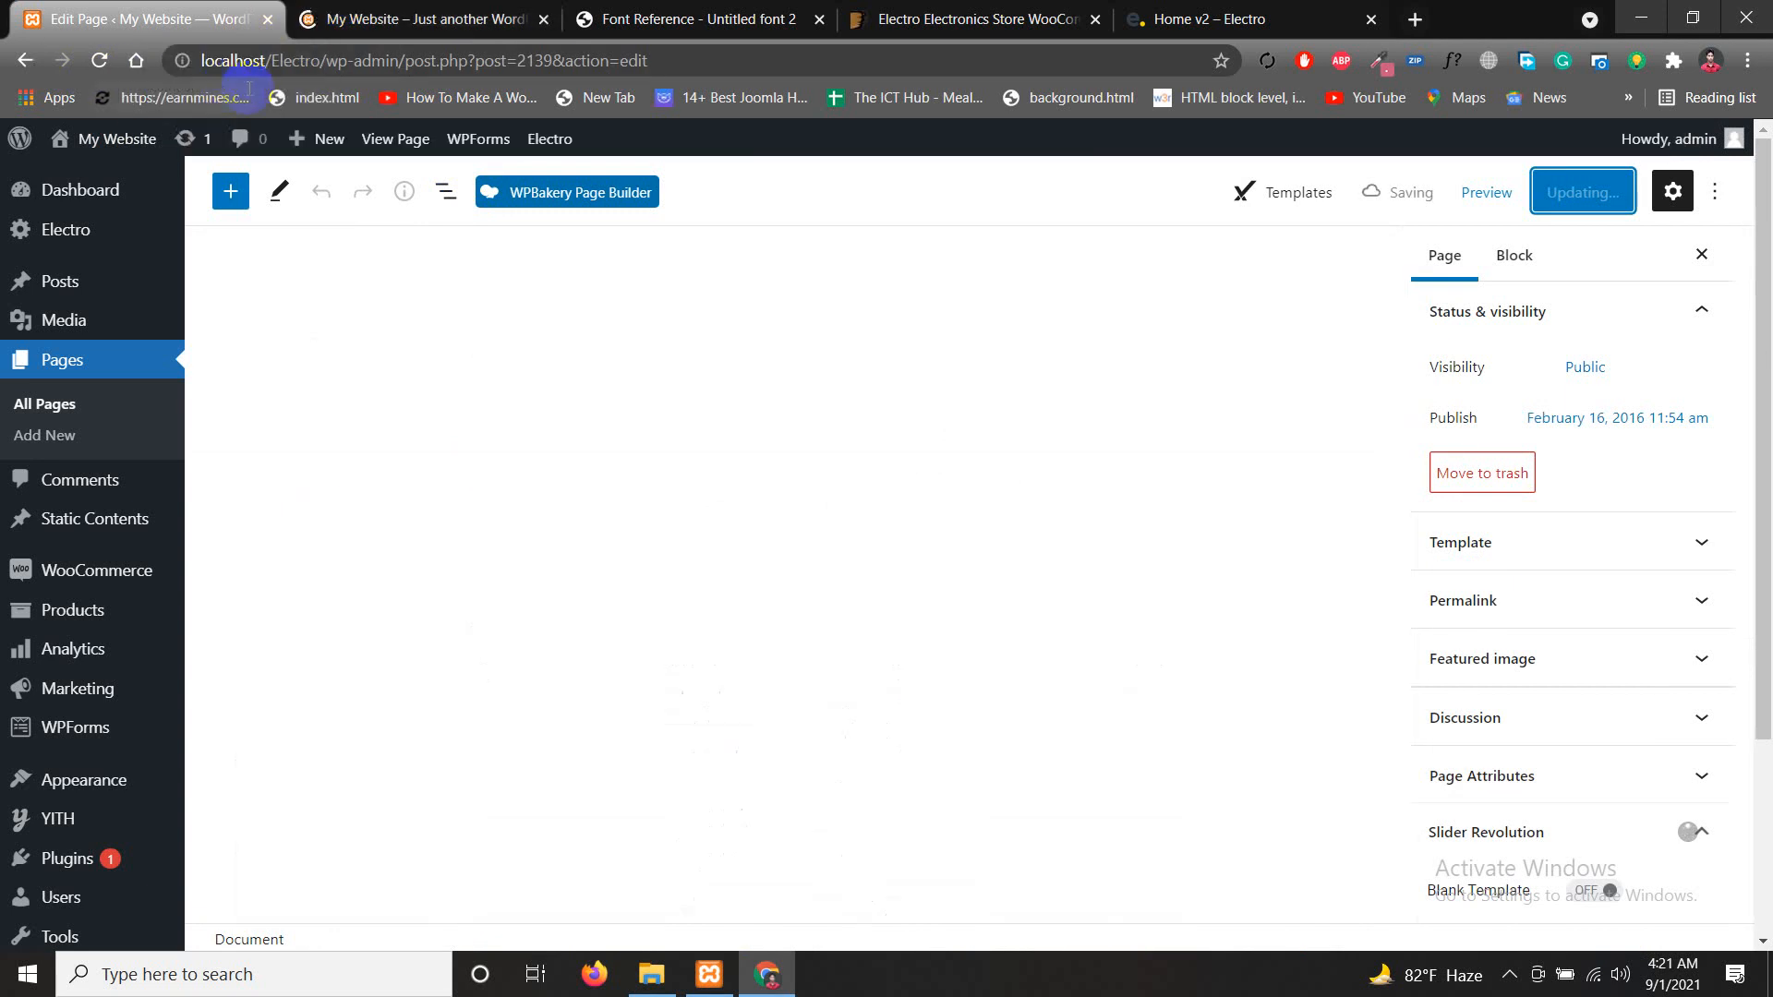
pyautogui.click(376, 27)
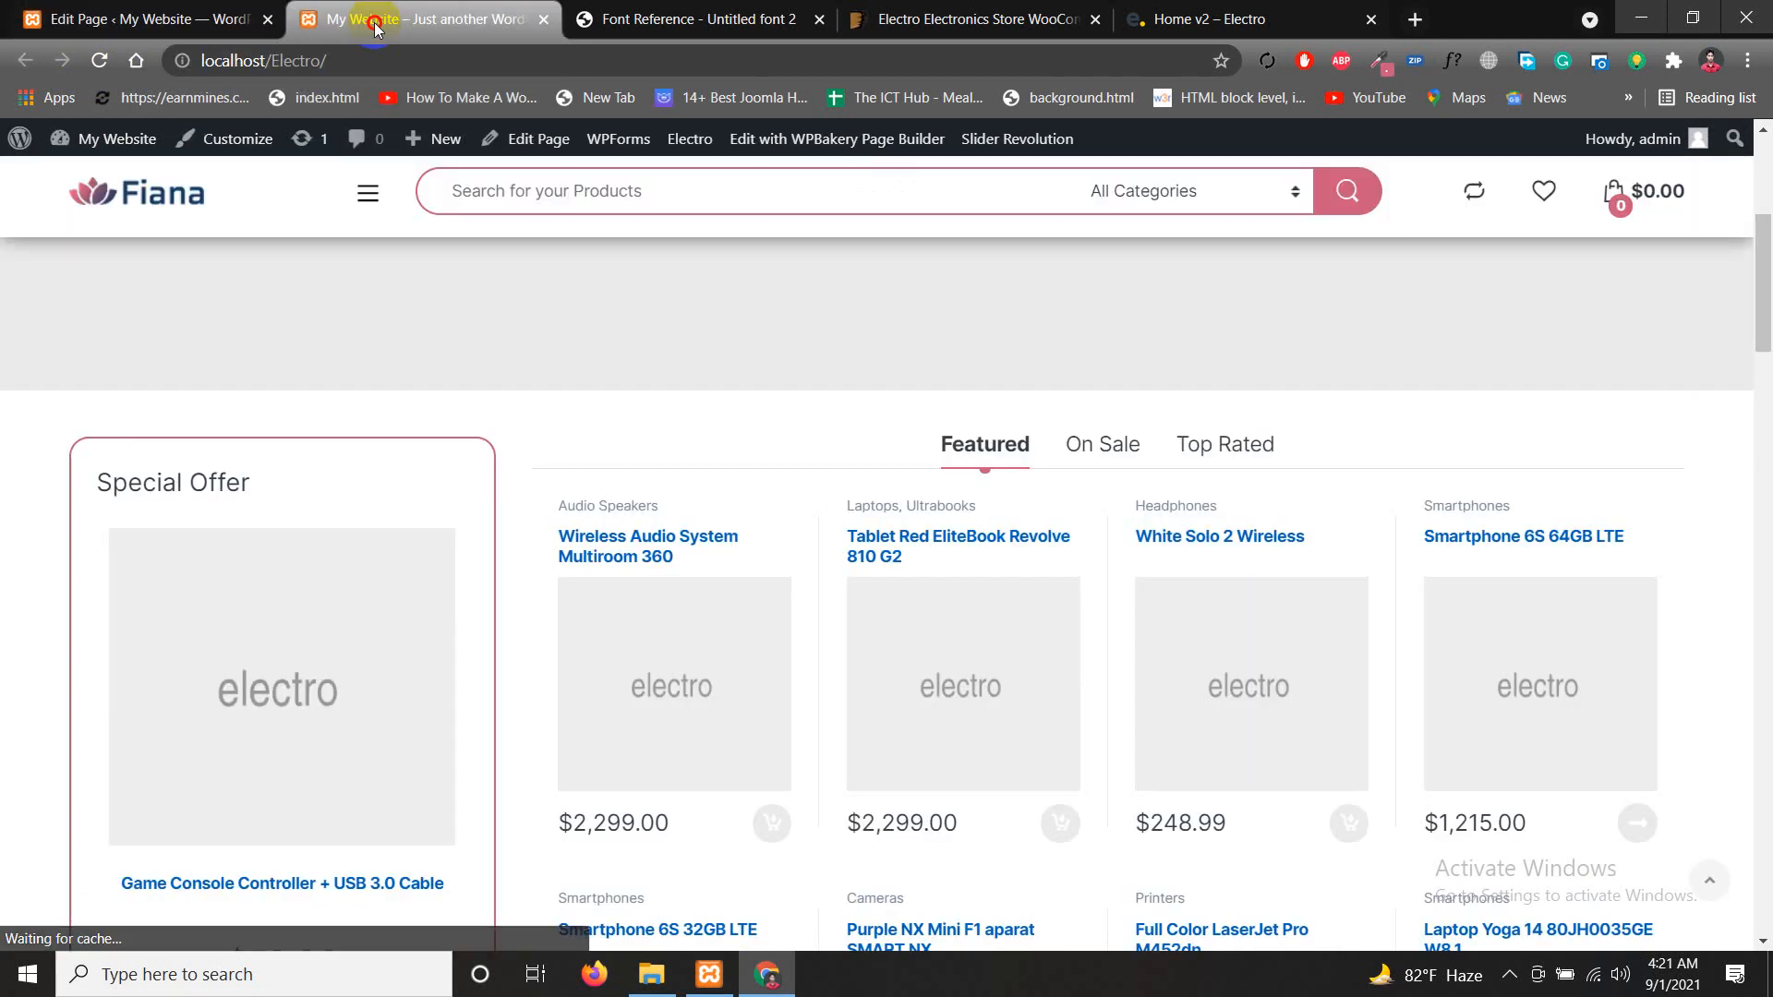
pyautogui.scroll(5, 443, 342)
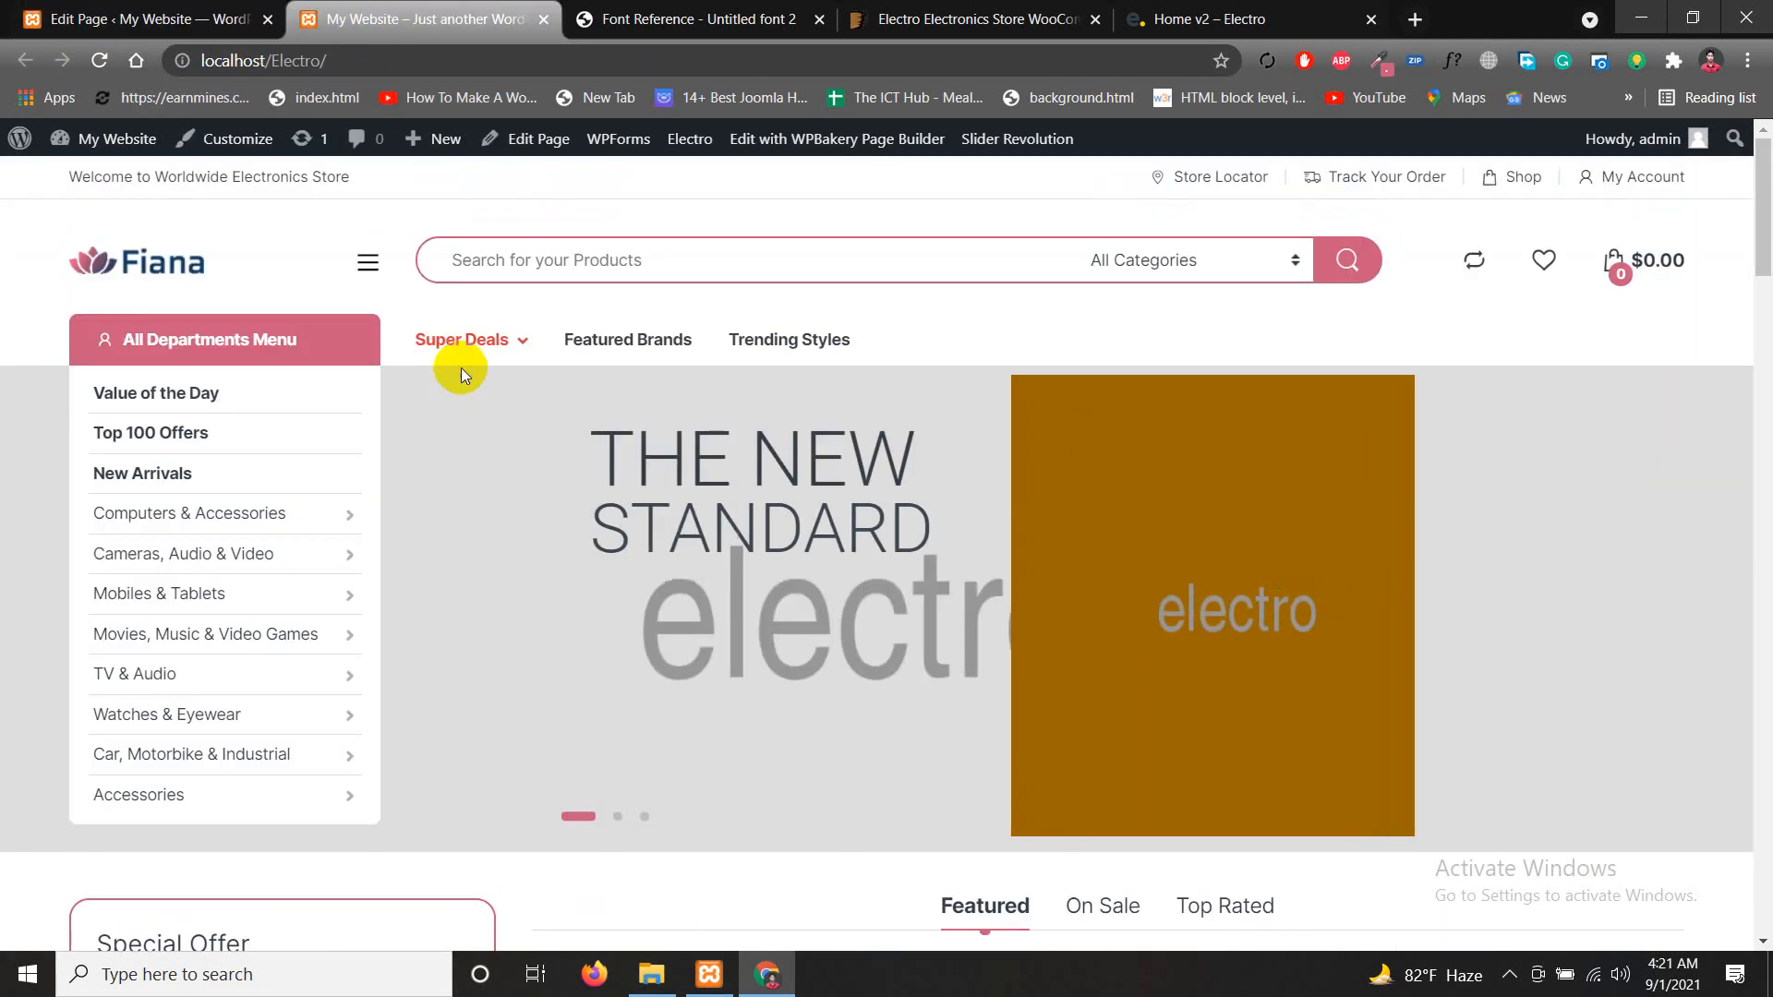
# Update the Home v1 page again and view it in a new tab in place of the old site tab, examining the ads row
pyautogui.click(182, 13)
pyautogui.scroll(-3, 858, 641)
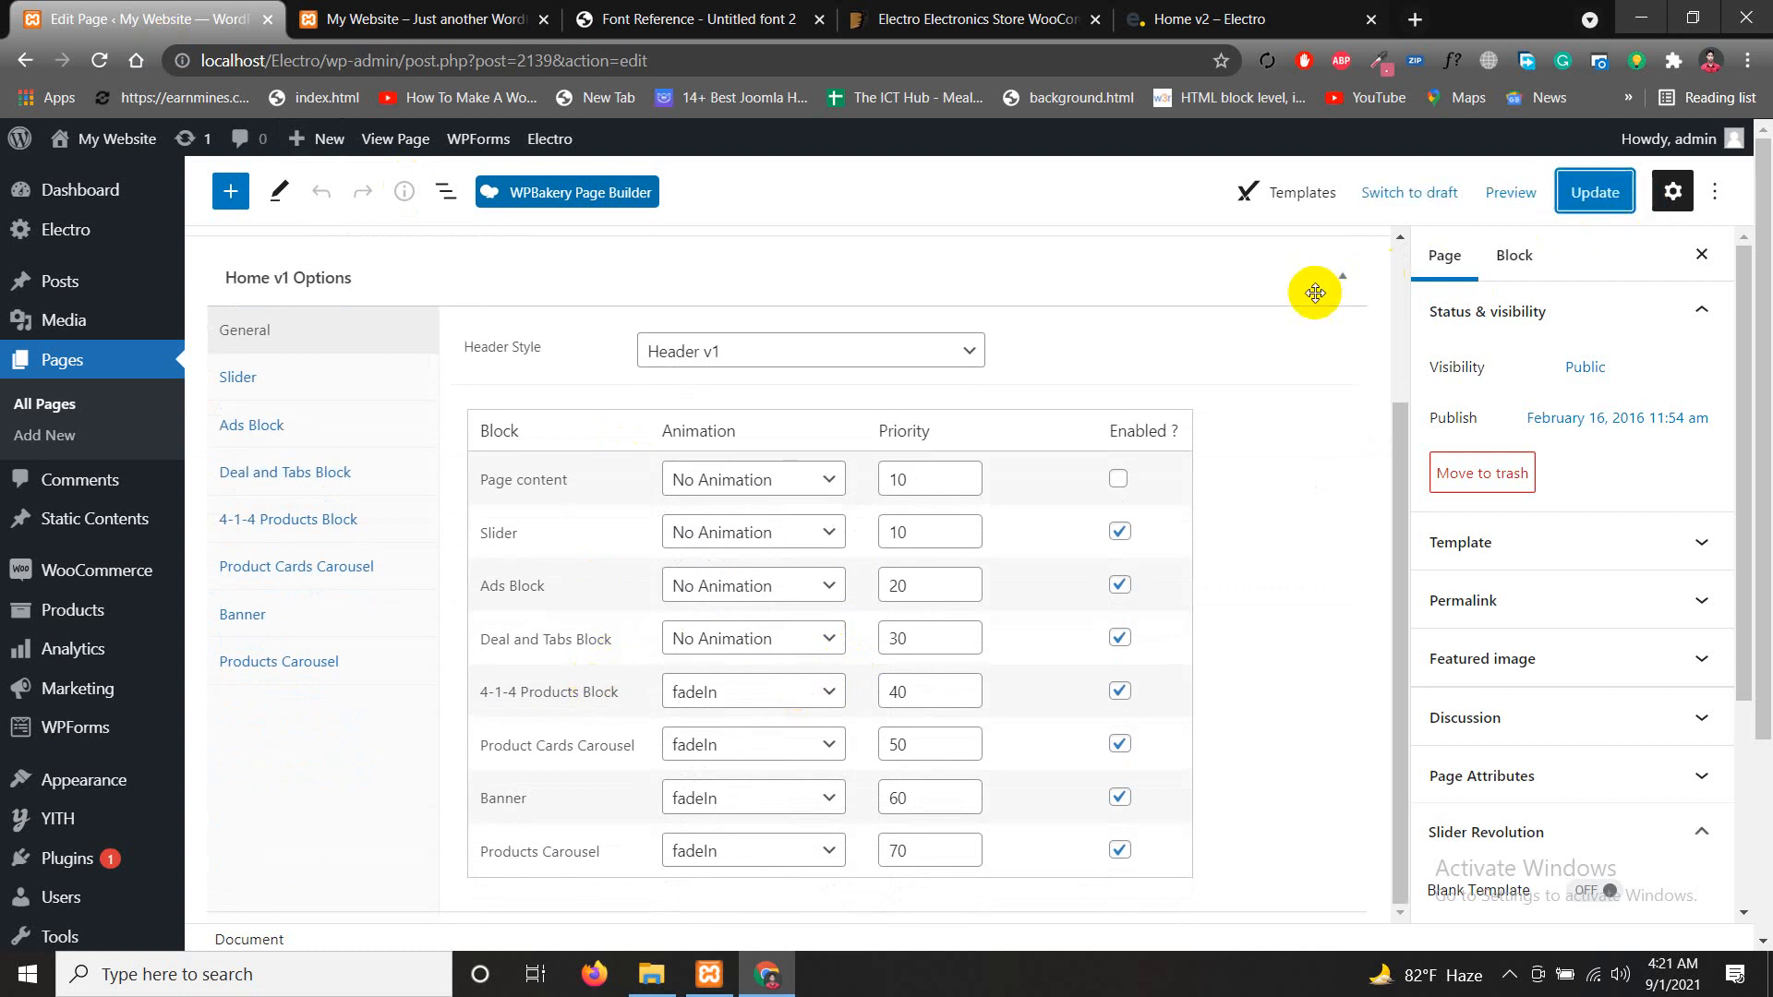
pyautogui.click(1618, 182)
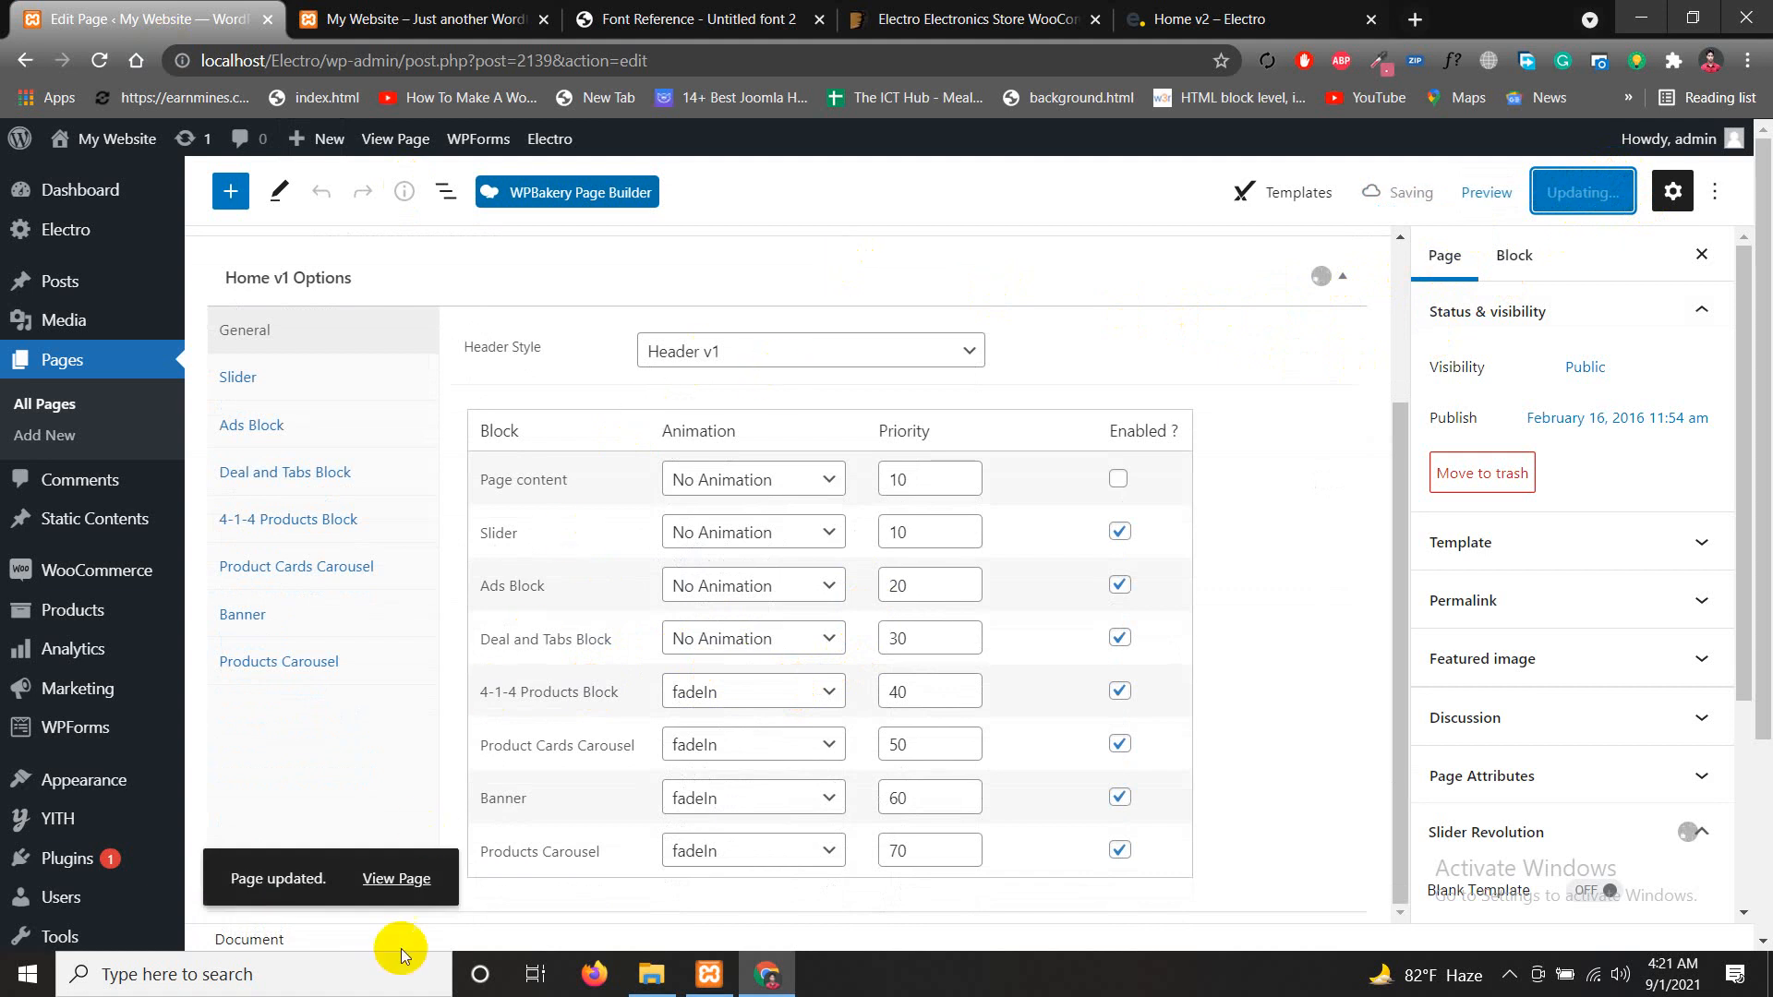
pyautogui.click(398, 879)
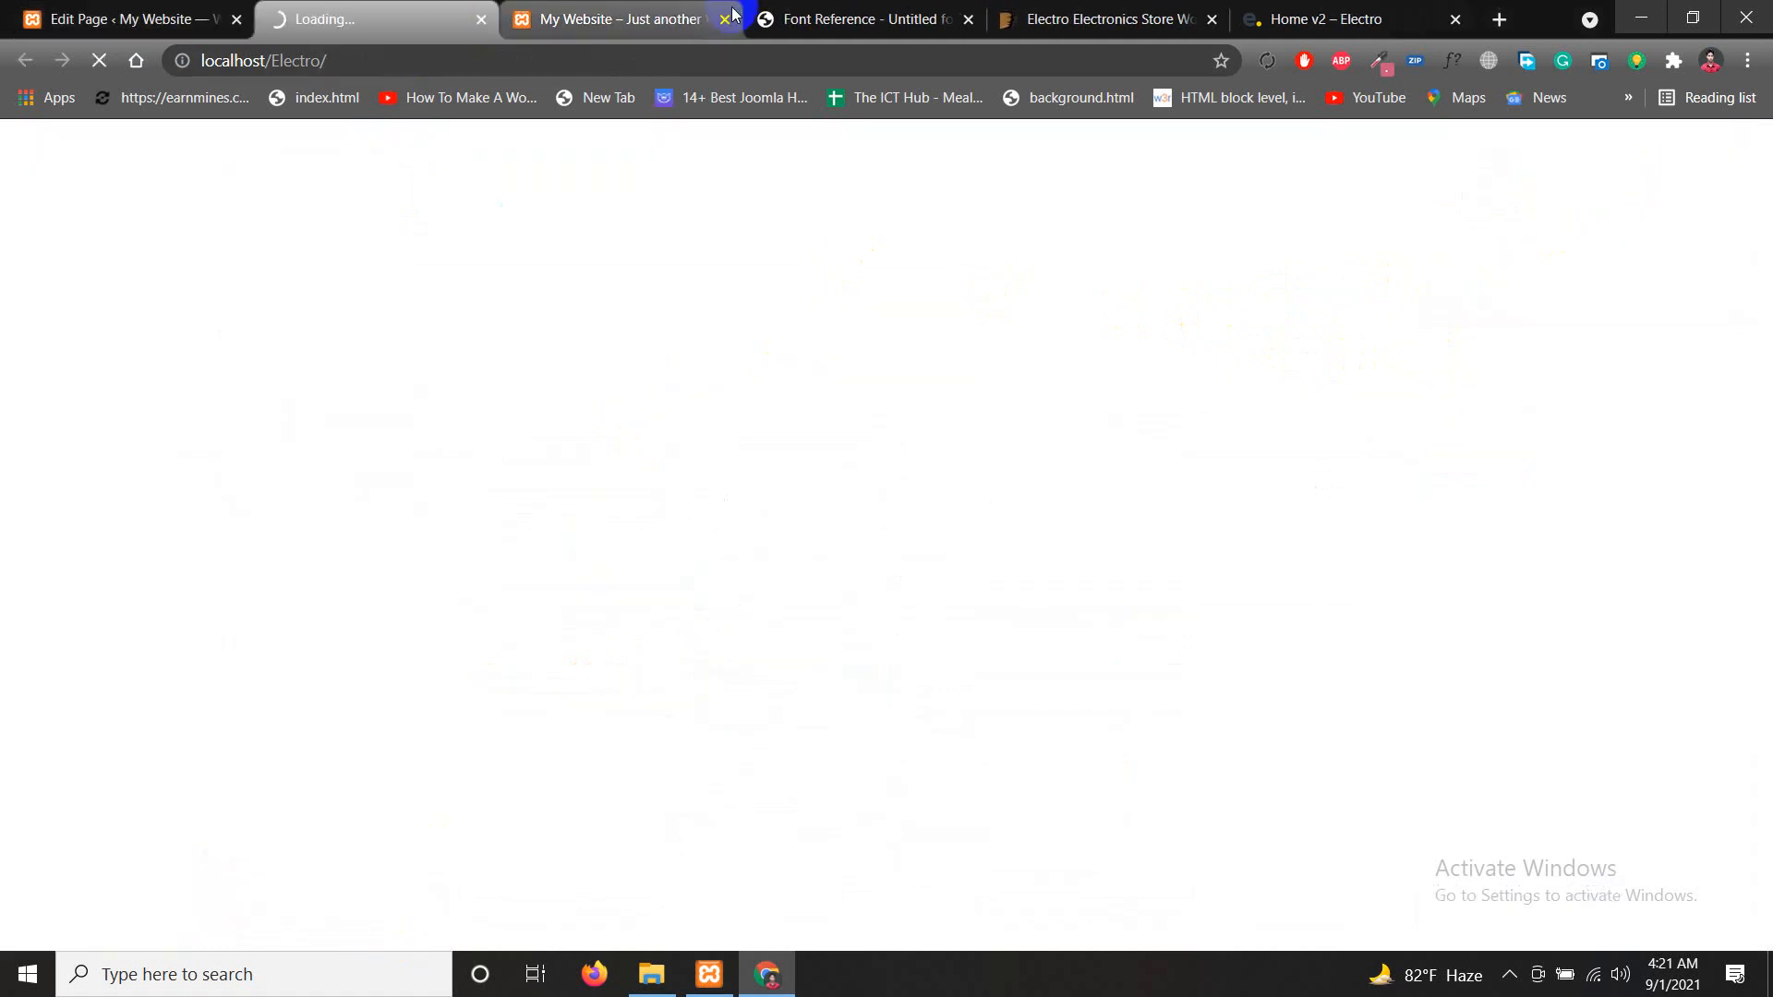
pyautogui.click(727, 20)
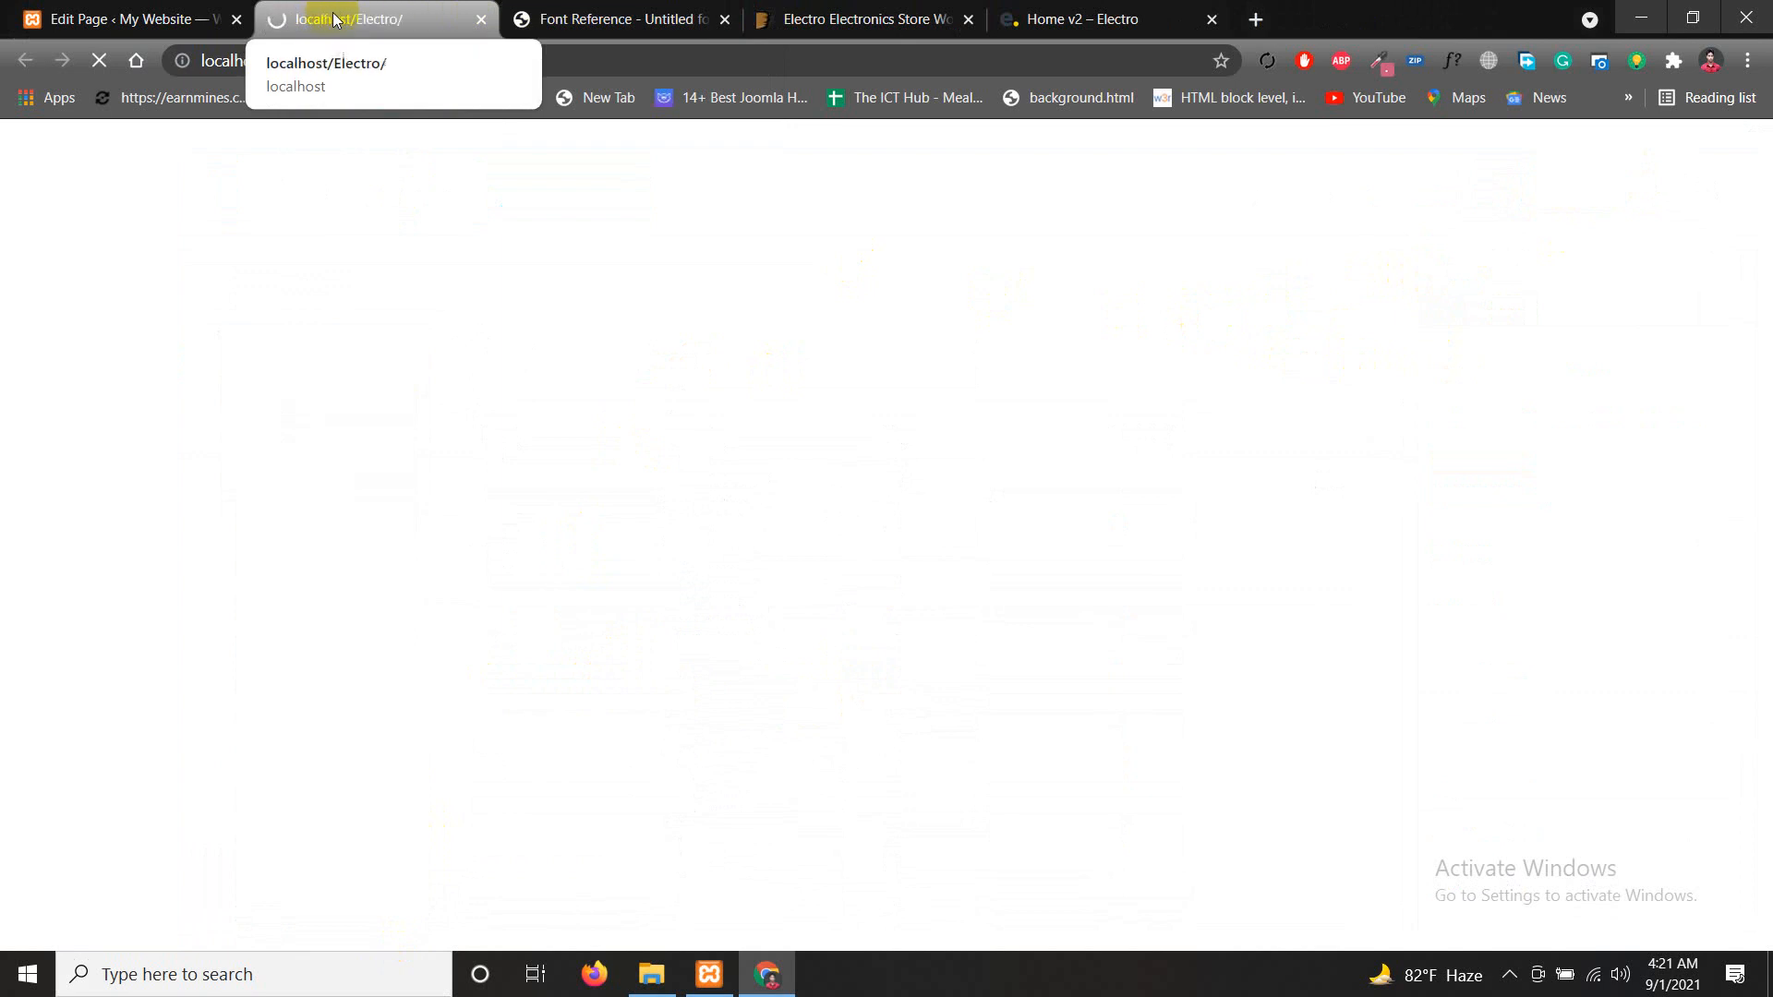
pyautogui.scroll(-3, 706, 416)
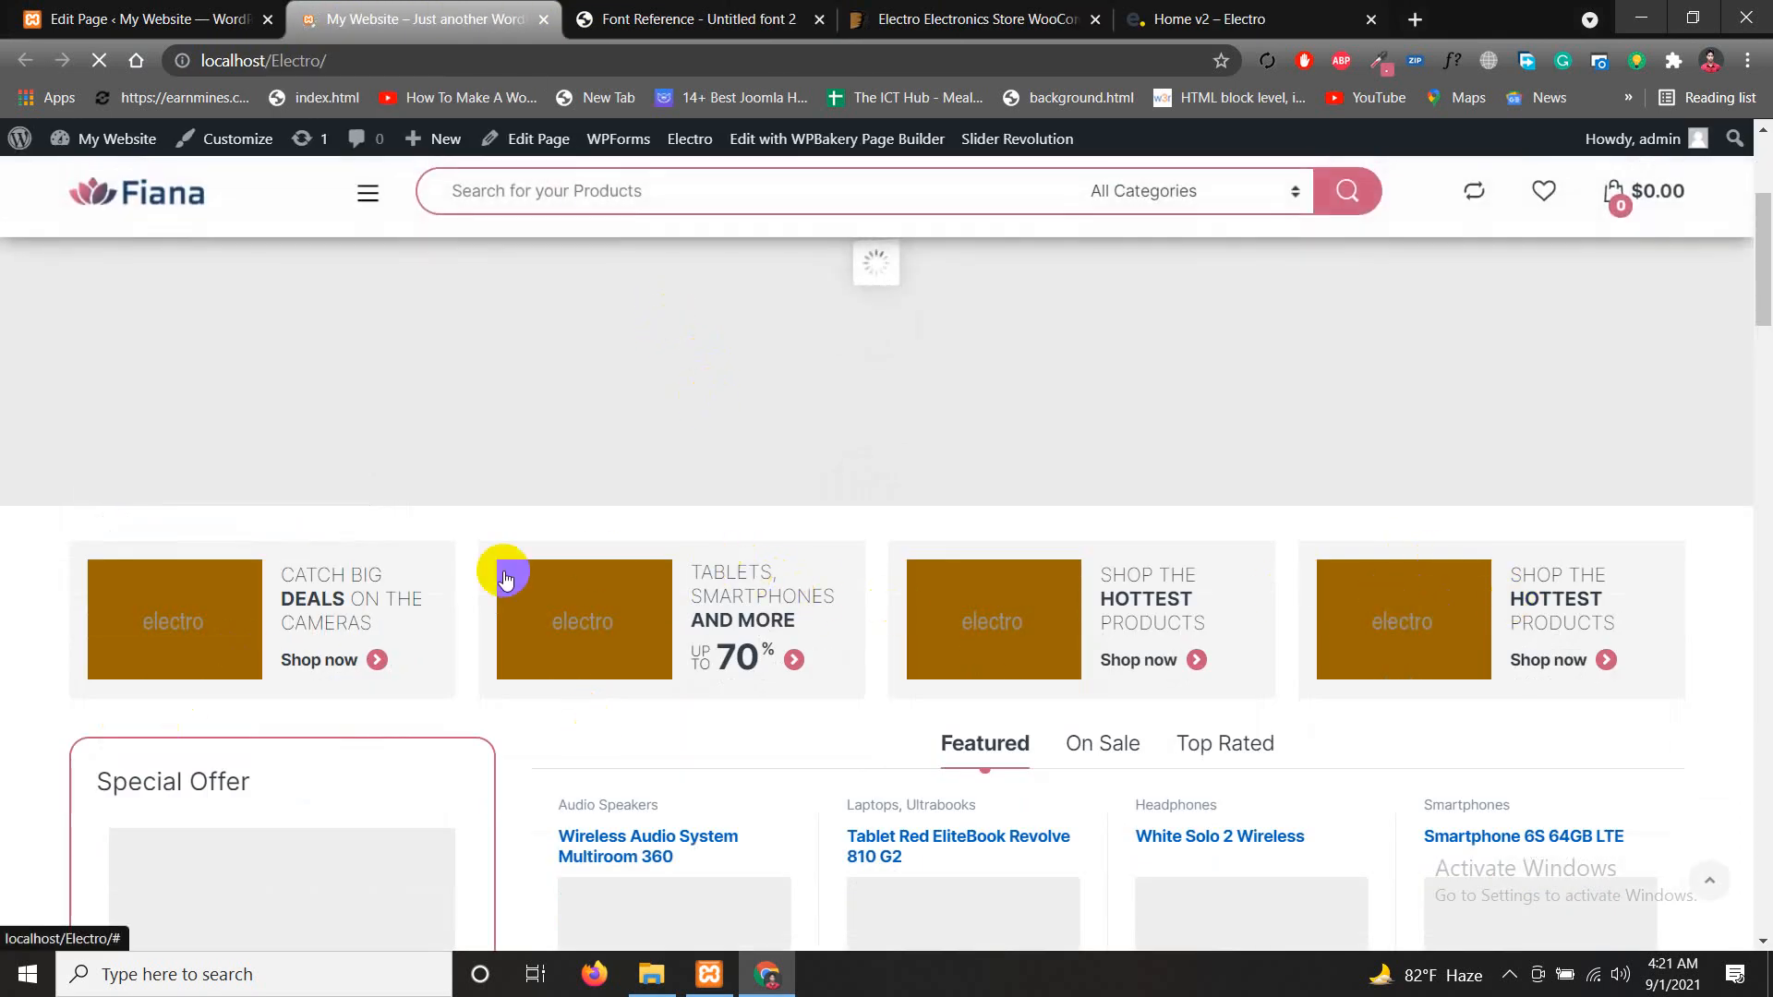
# Disable the Ads Block in the general Home v1 Options and update the page
pyautogui.click(159, 20)
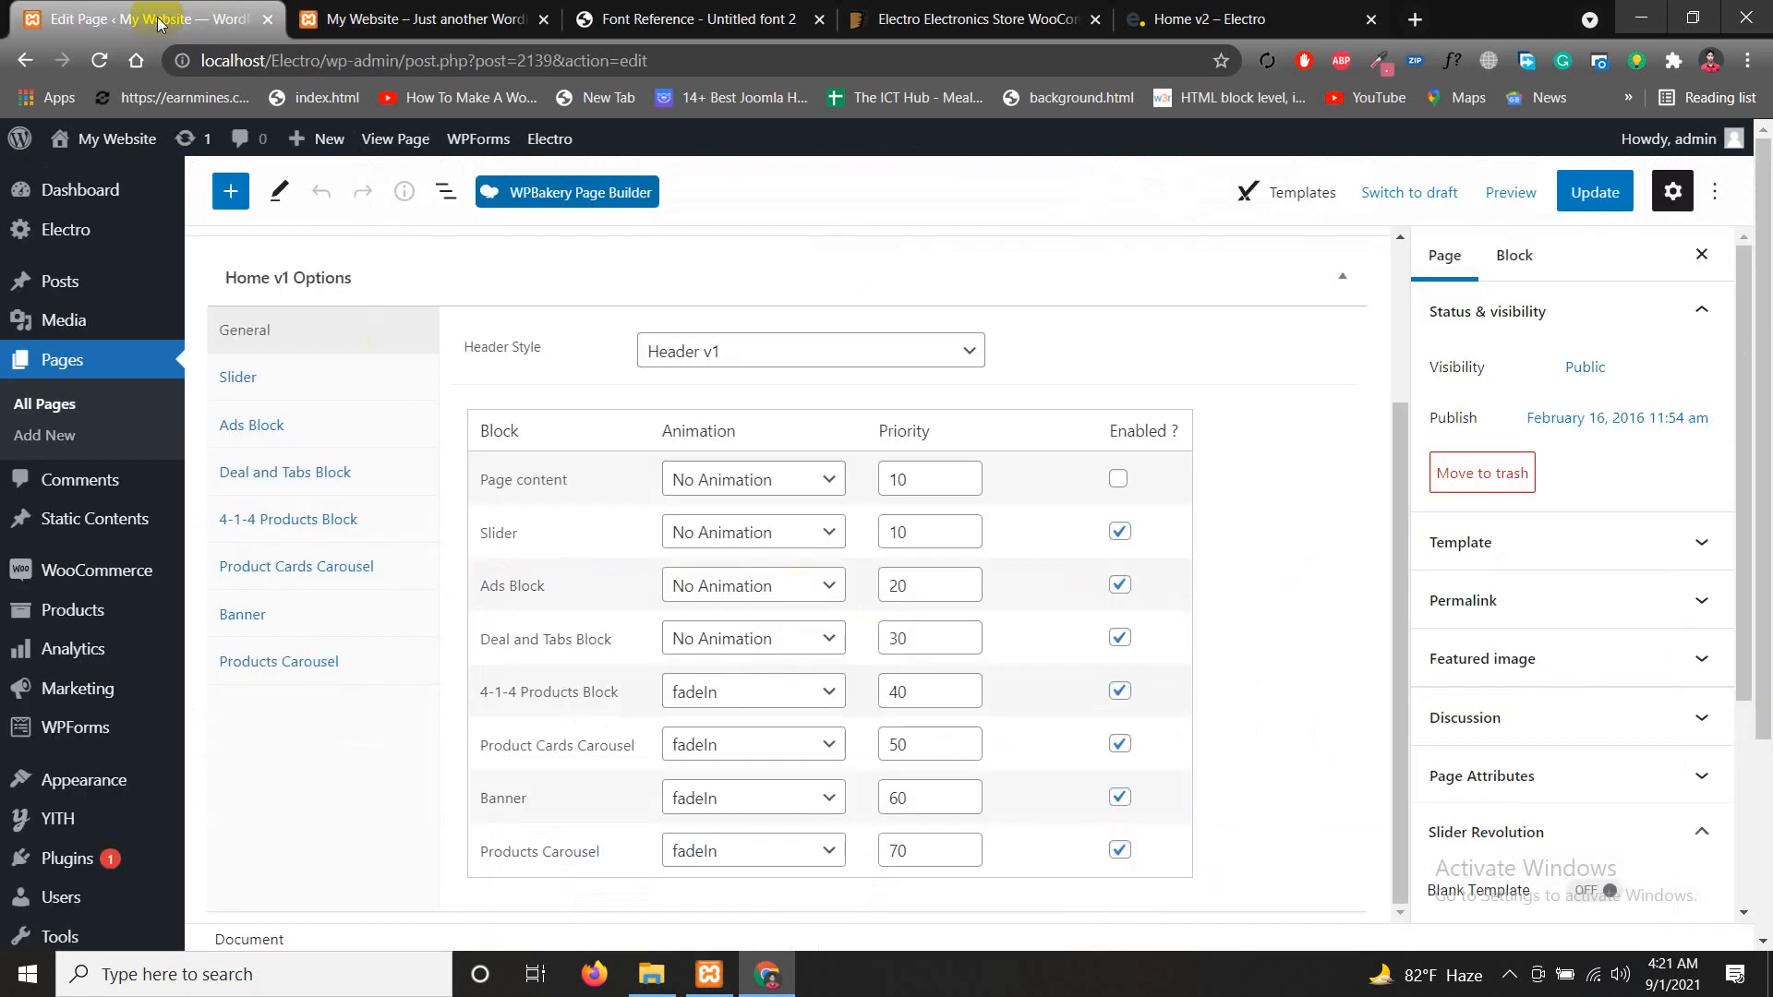
pyautogui.tripleClick(503, 591)
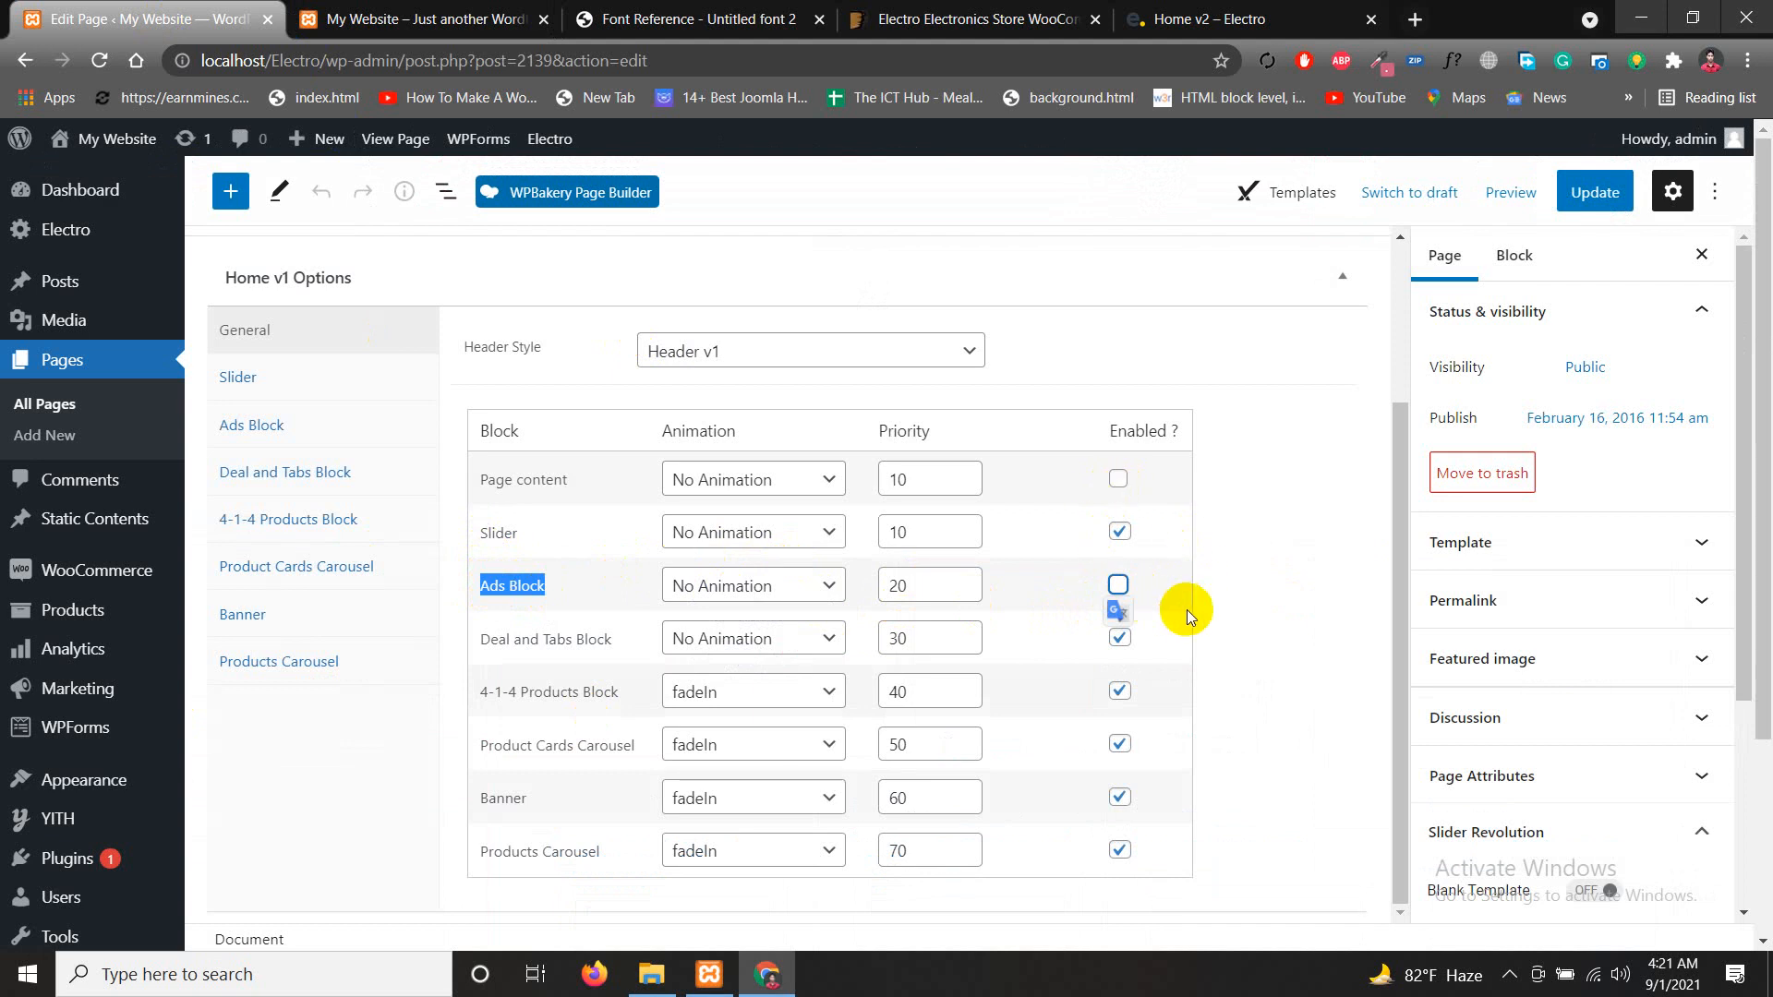
pyautogui.click(1162, 591)
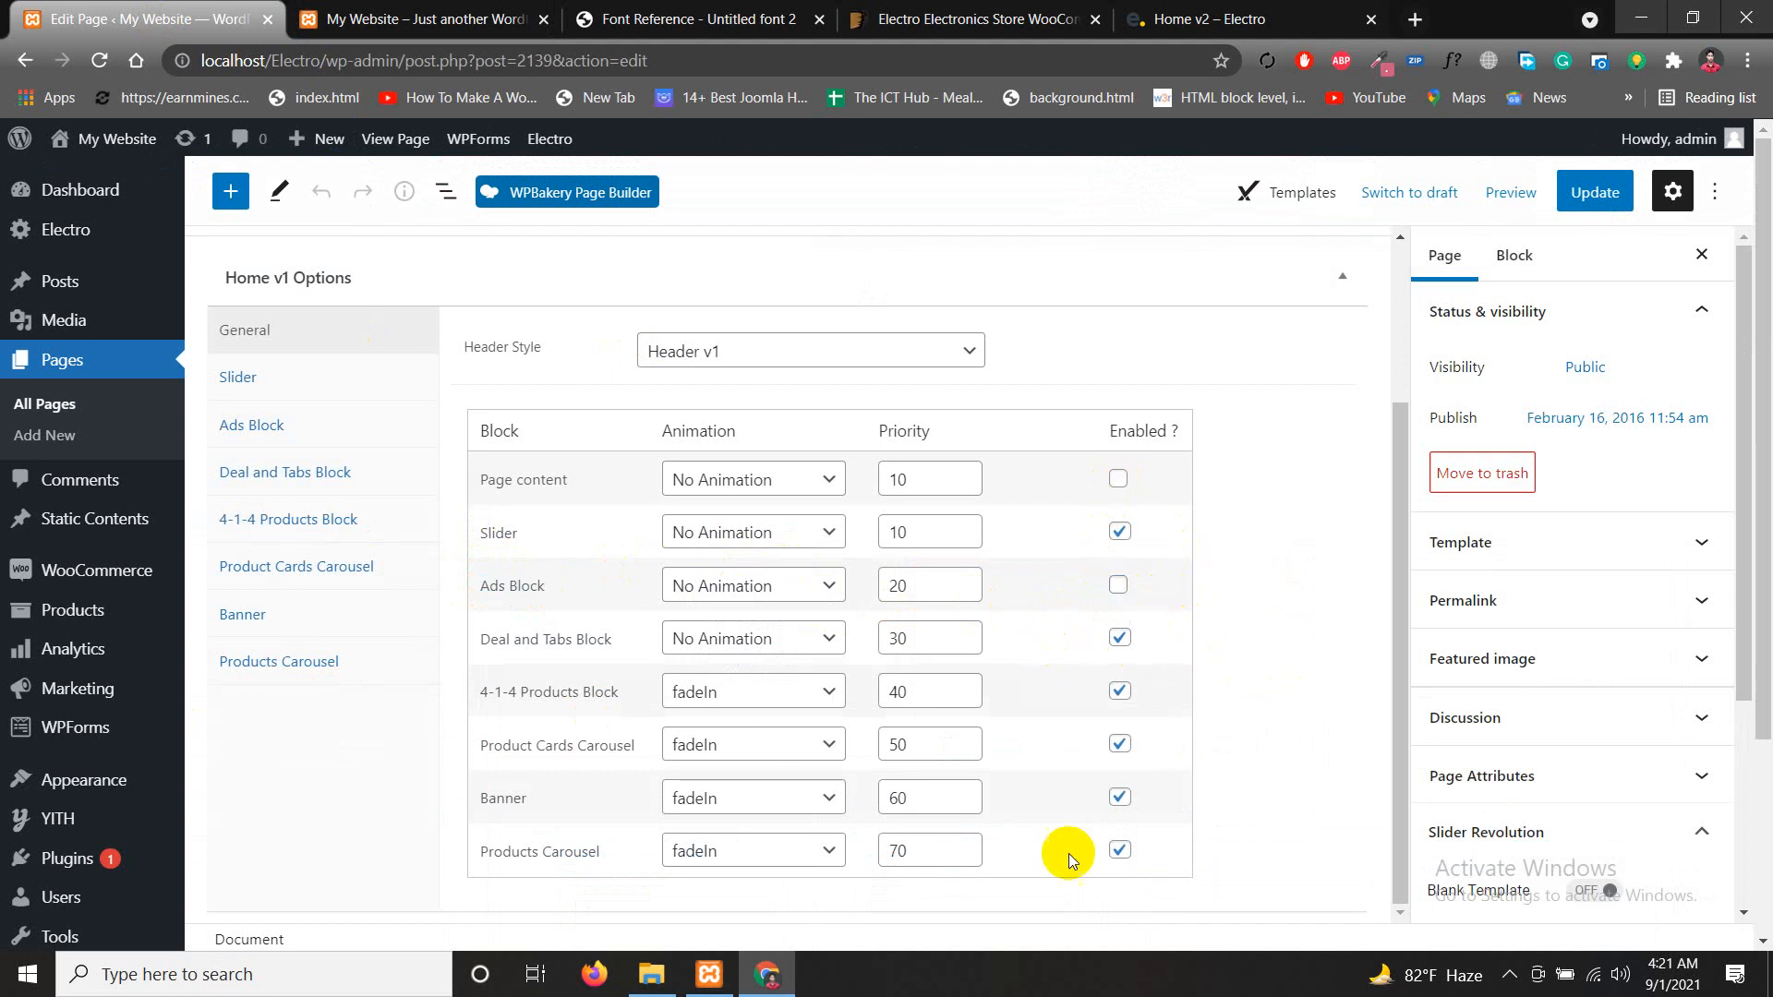
pyautogui.click(1593, 194)
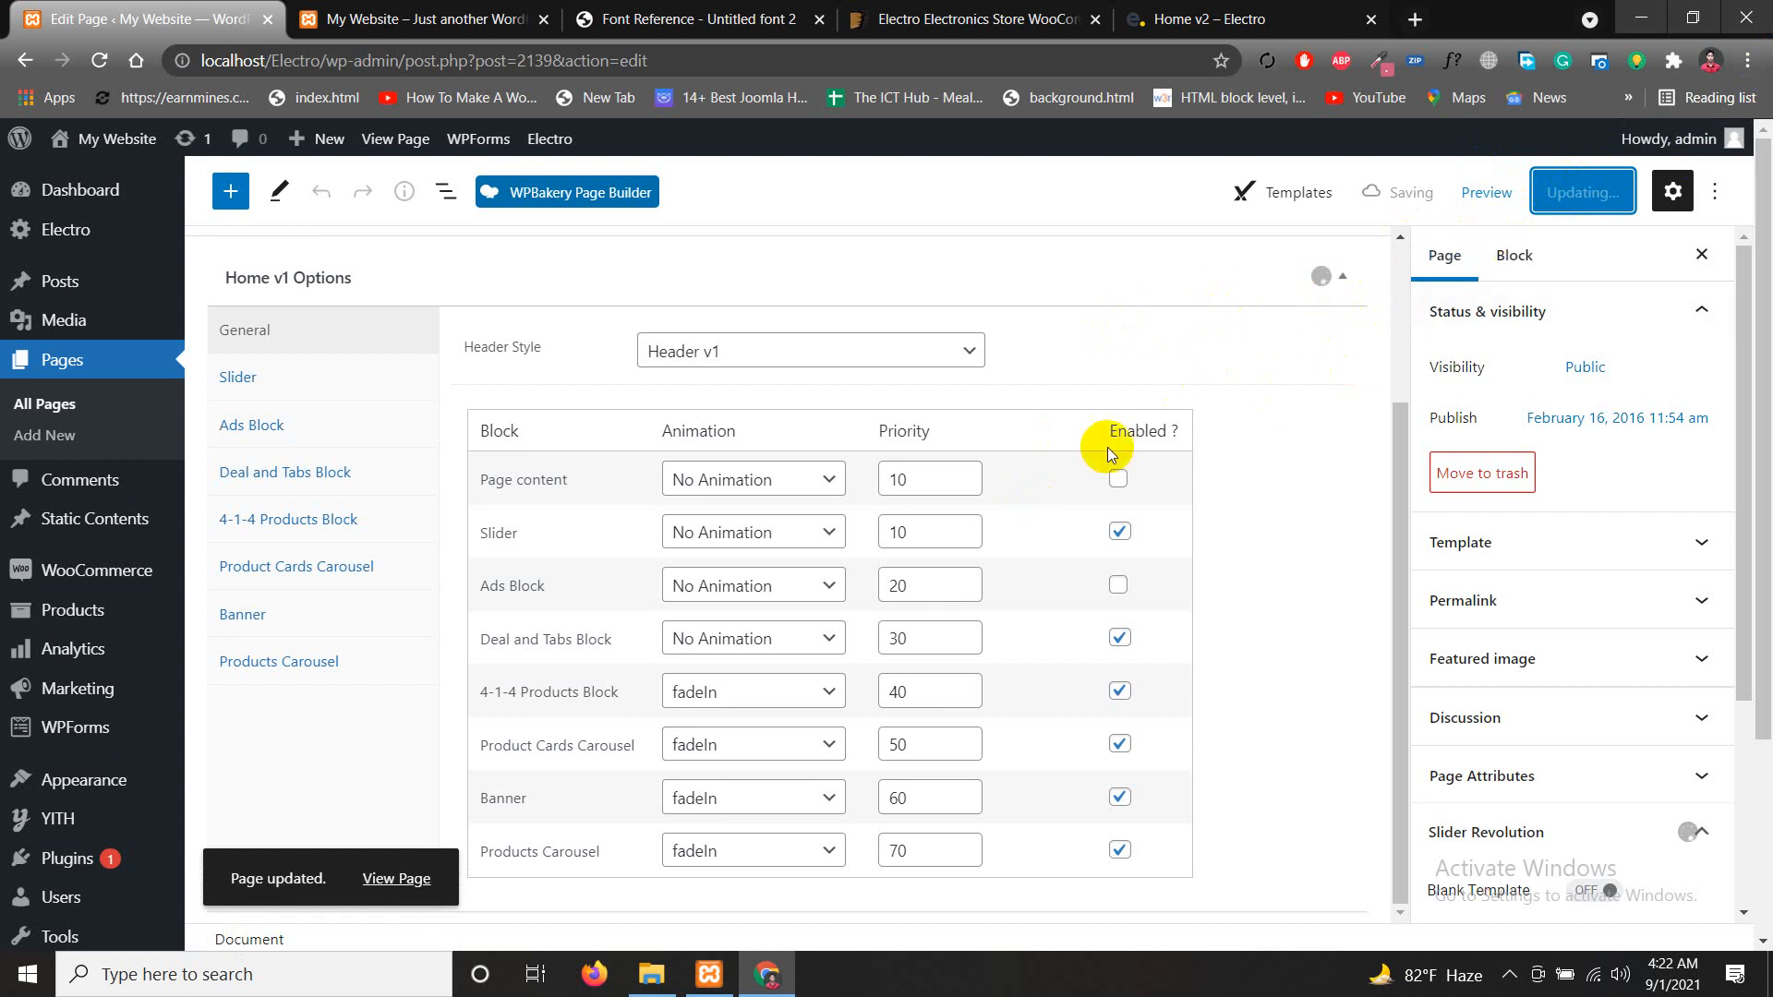
# View the updated page in a new tab, close the old site tab and examine the area between the slider and Special Offer
pyautogui.click(406, 882)
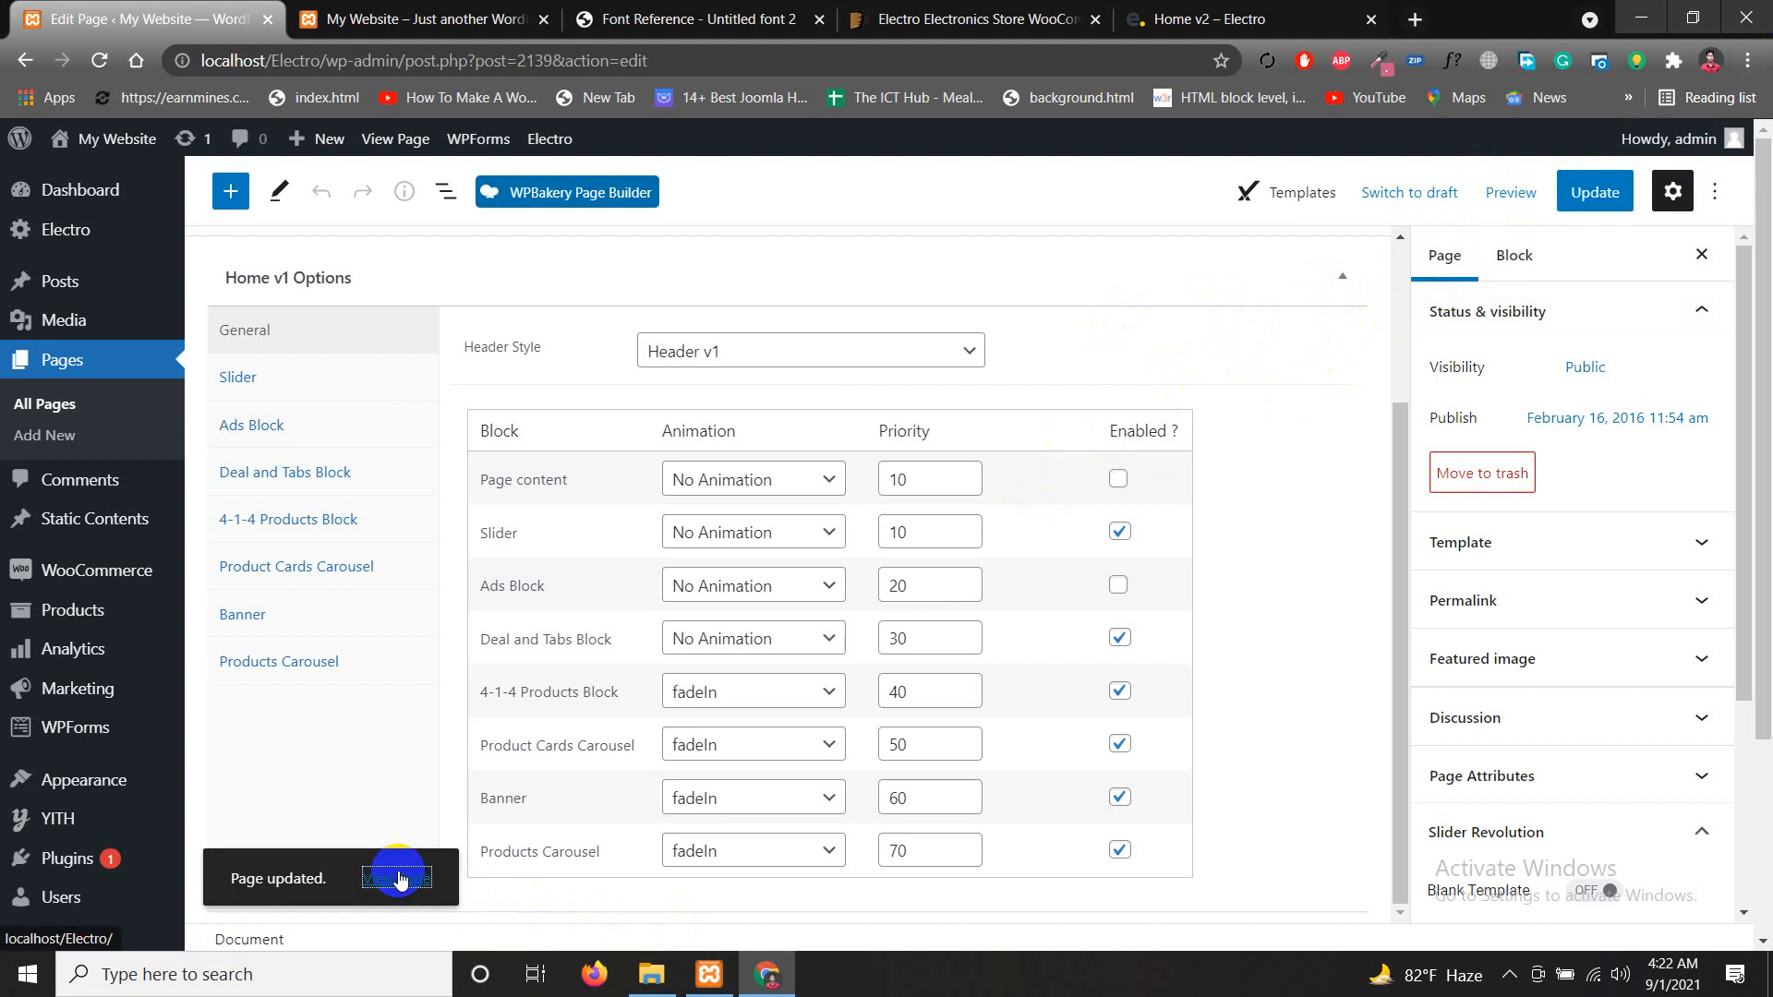
pyautogui.click(580, 11)
pyautogui.click(478, 22)
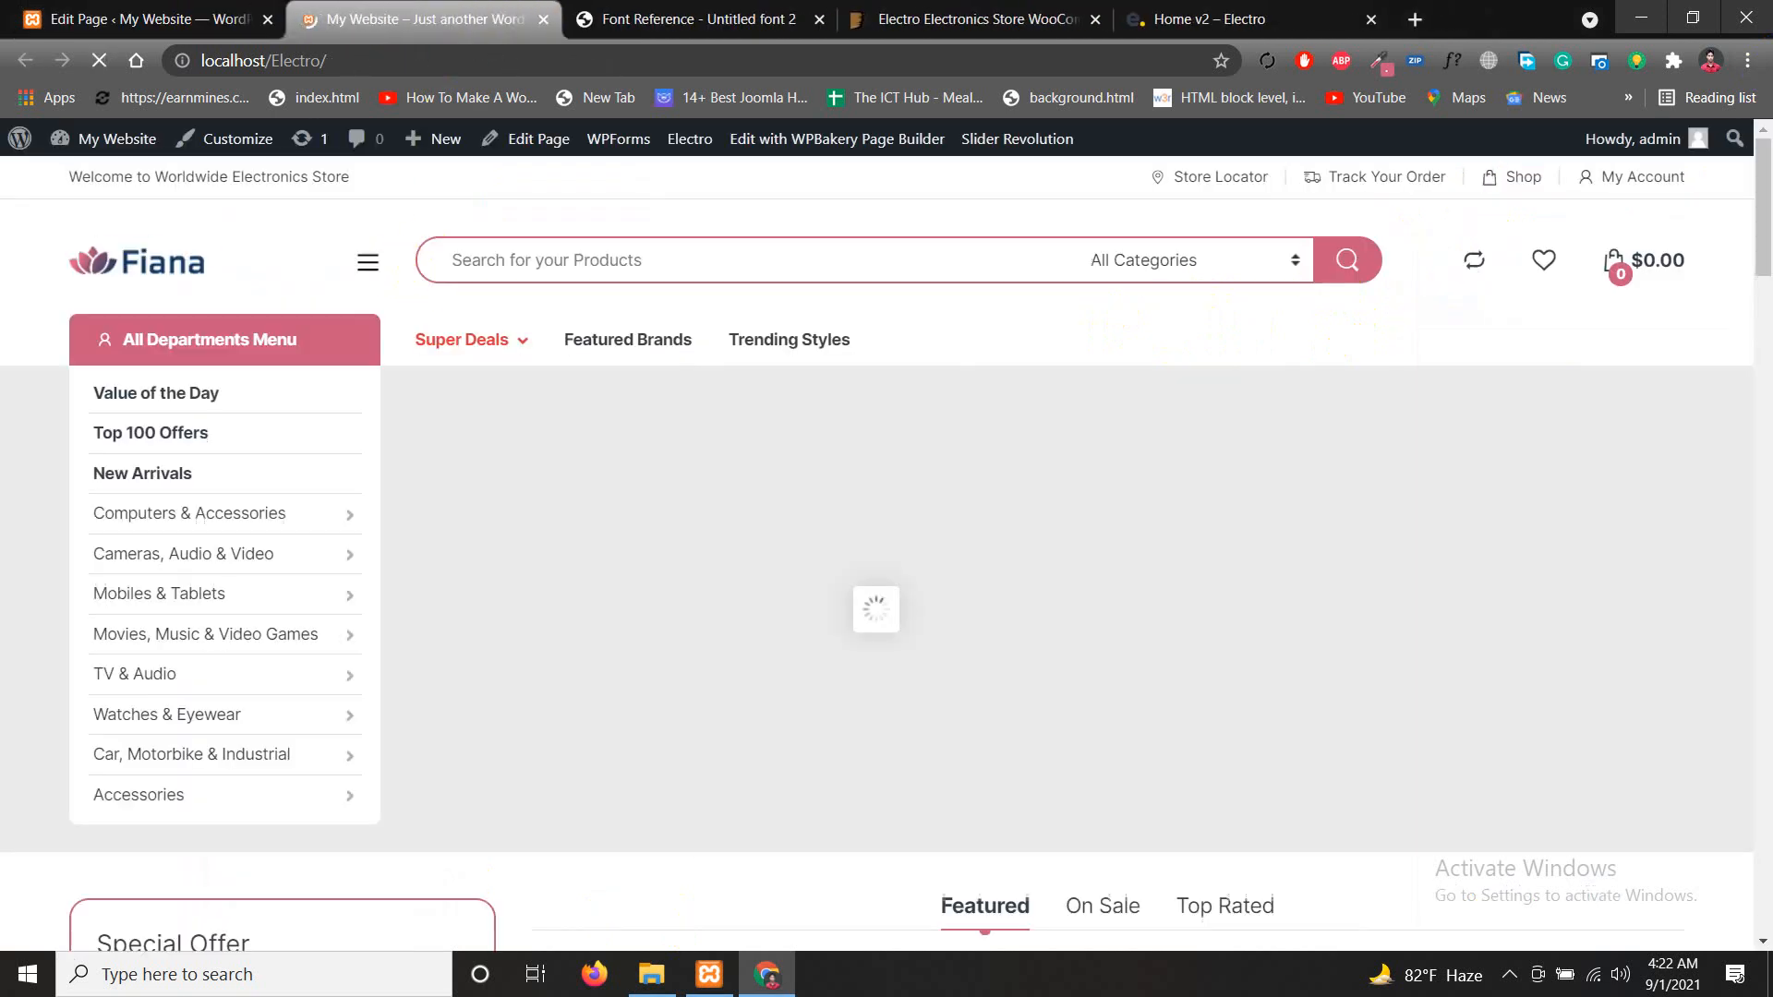
pyautogui.scroll(-4, 613, 740)
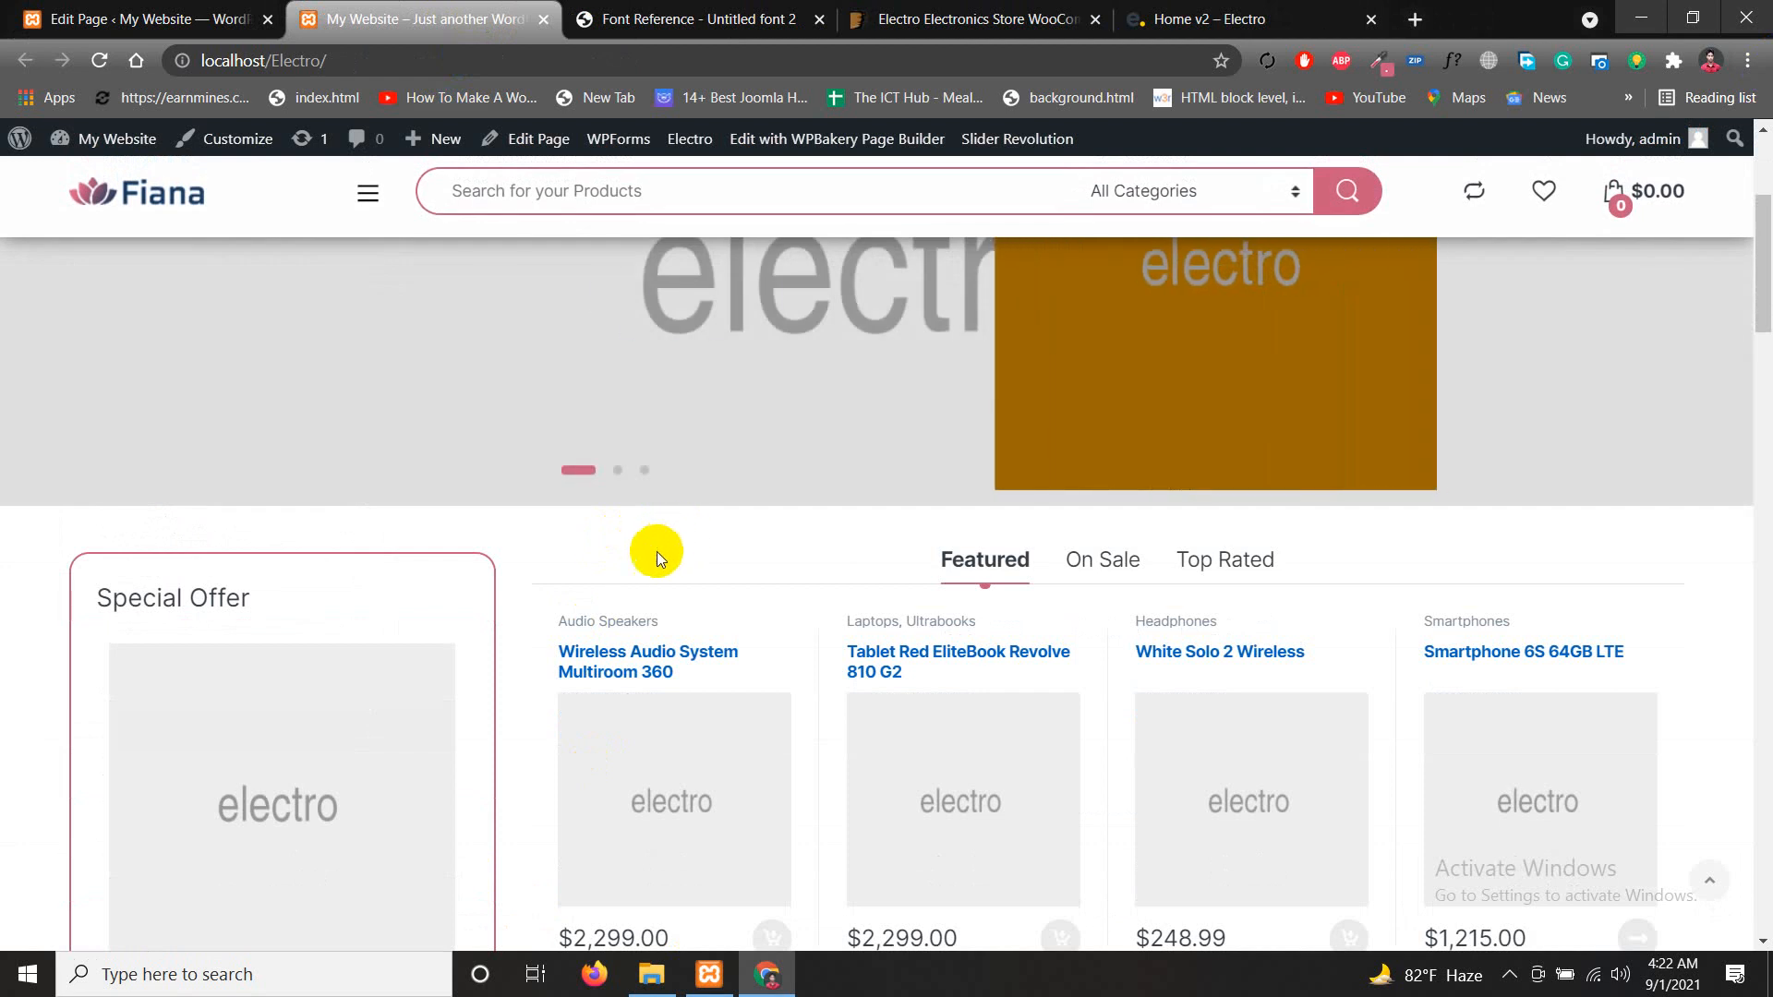
# Review the Home v1 block list and examine the top bar on the local home page
pyautogui.click(139, 19)
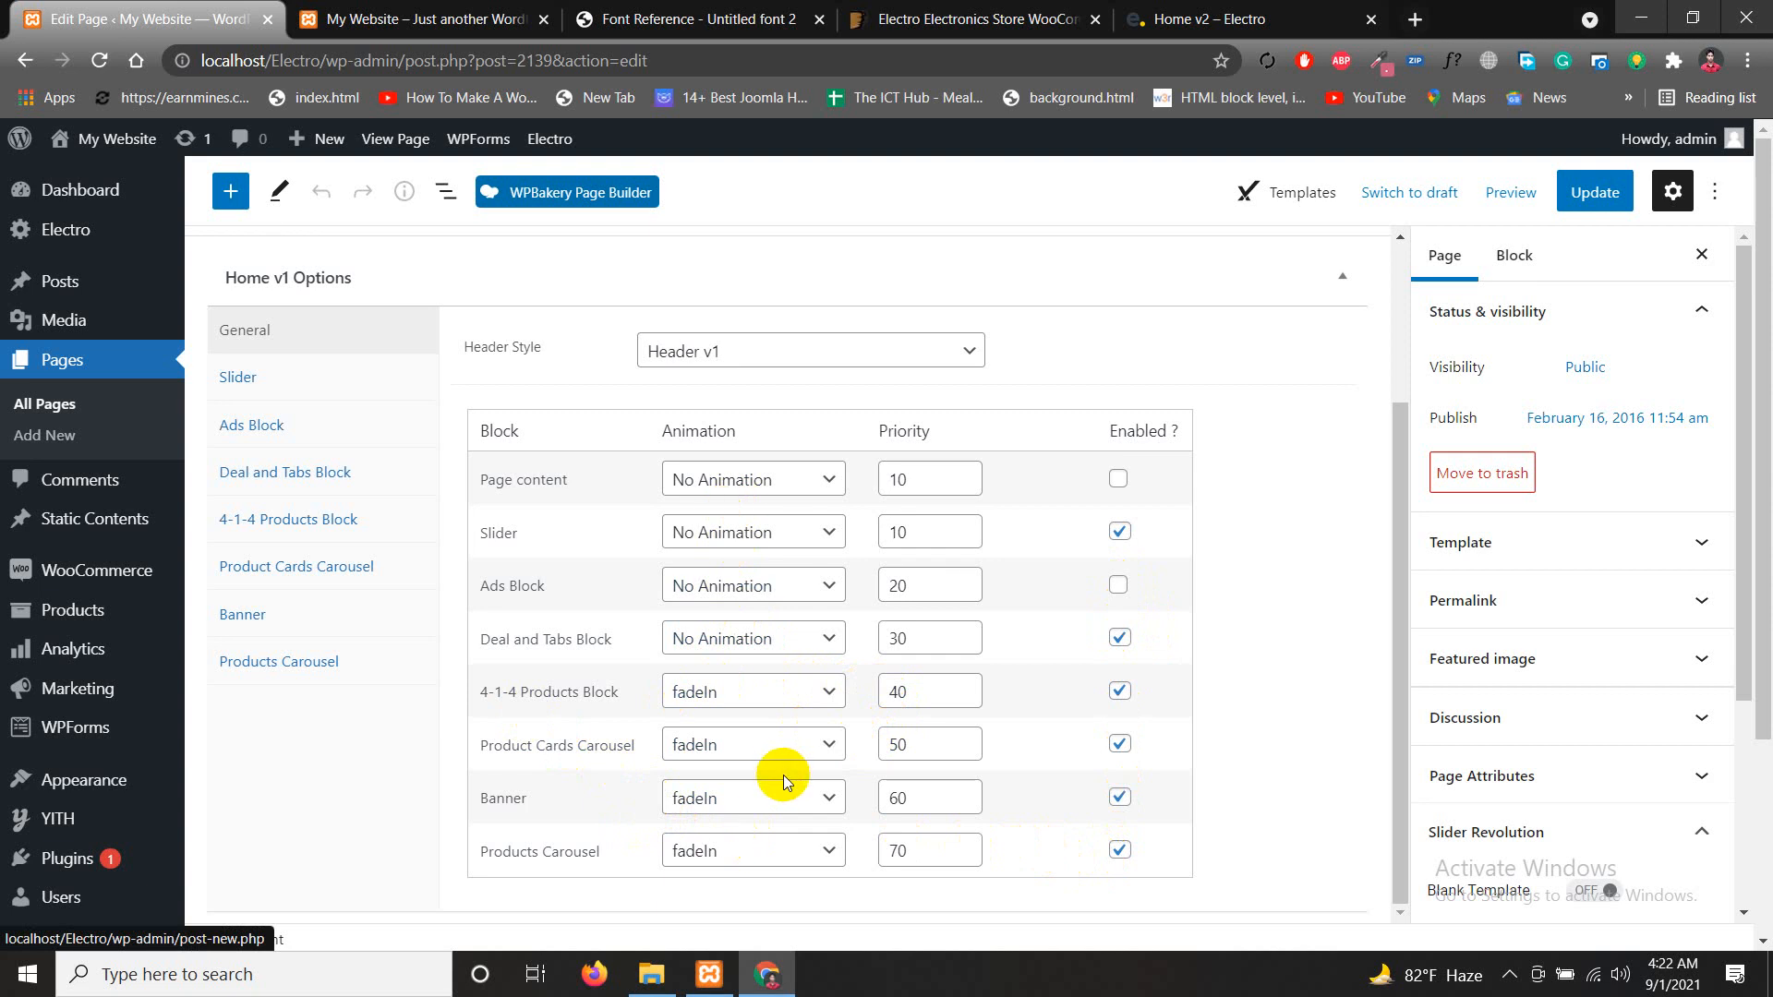
pyautogui.click(386, 23)
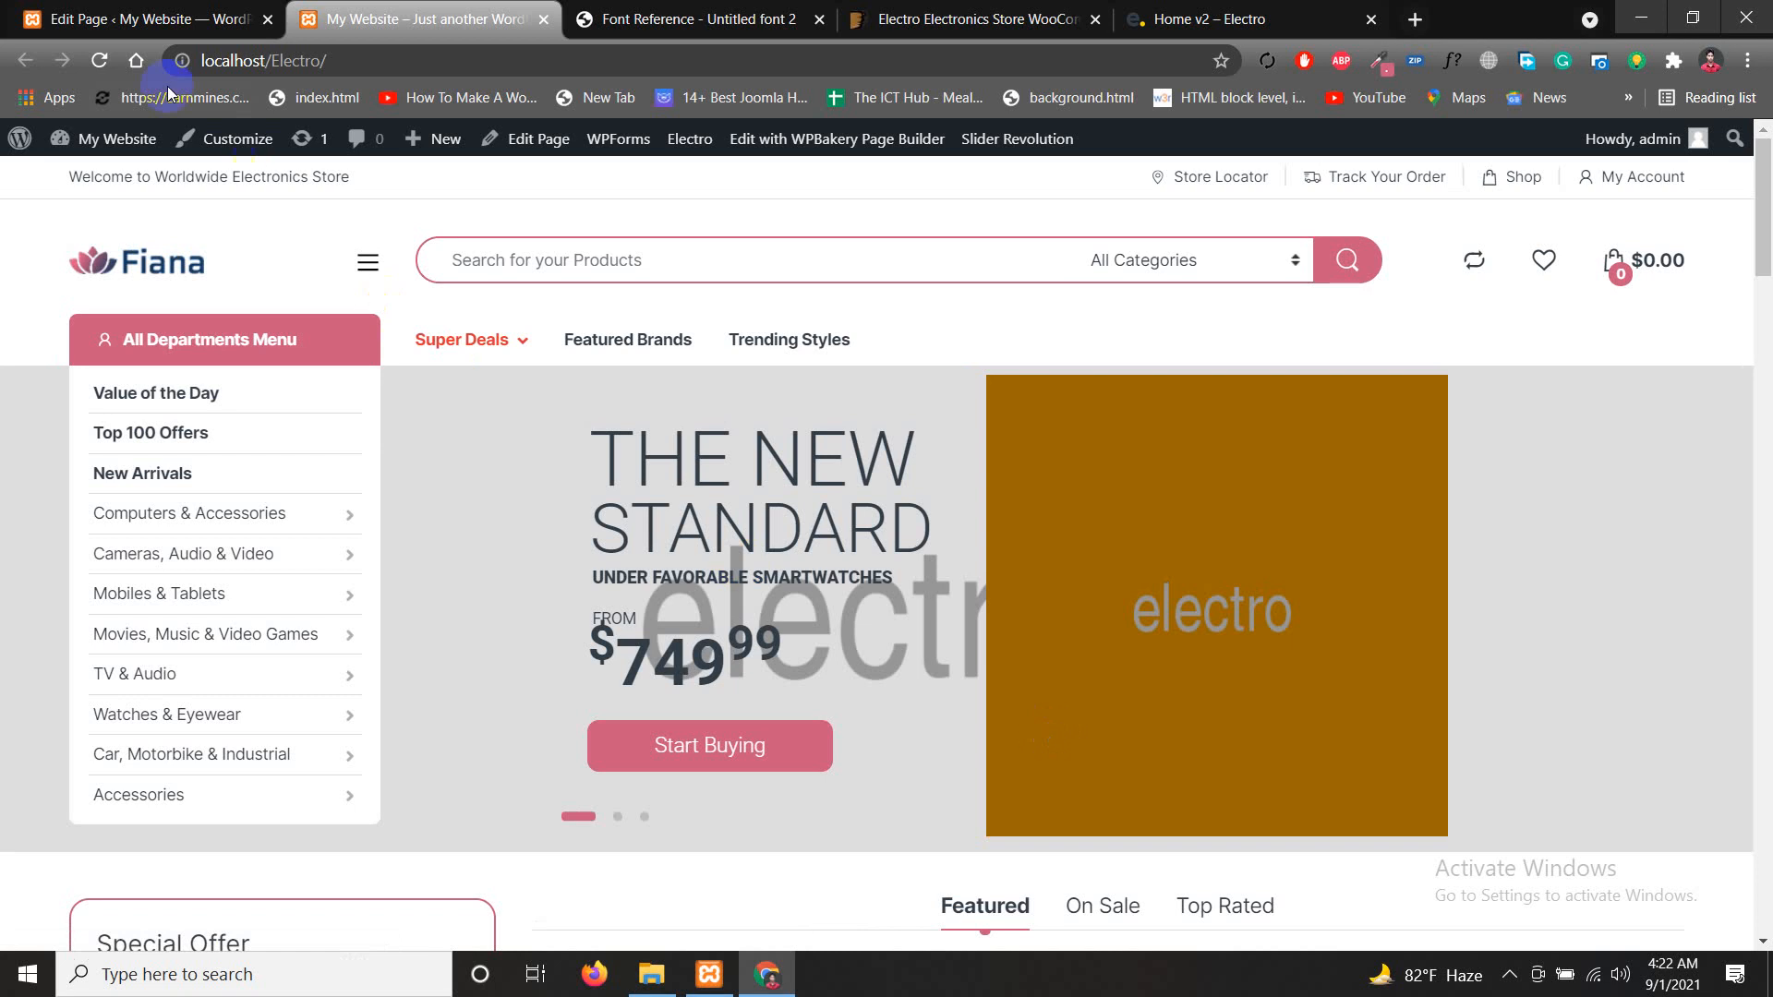
pyautogui.moveTo(27, 175); pyautogui.dragTo(1703, 187)
pyautogui.click(401, 190)
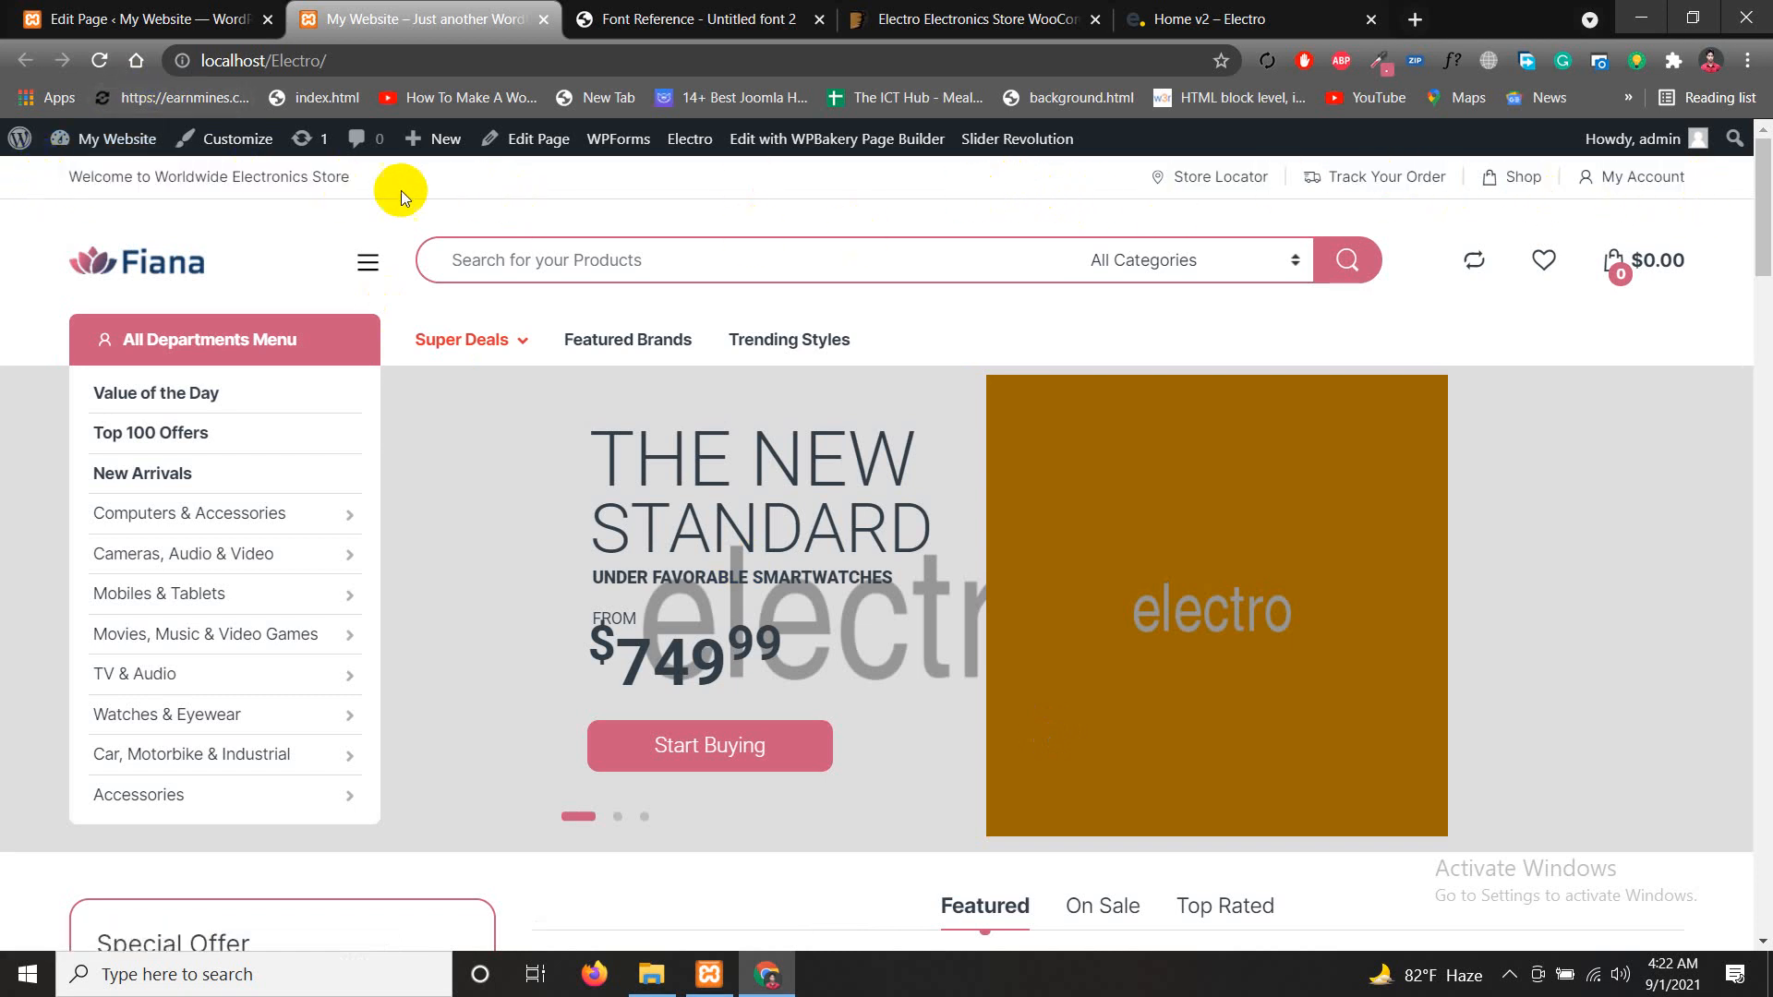
# Open the Menus management page in the WordPress admin
pyautogui.click(130, 19)
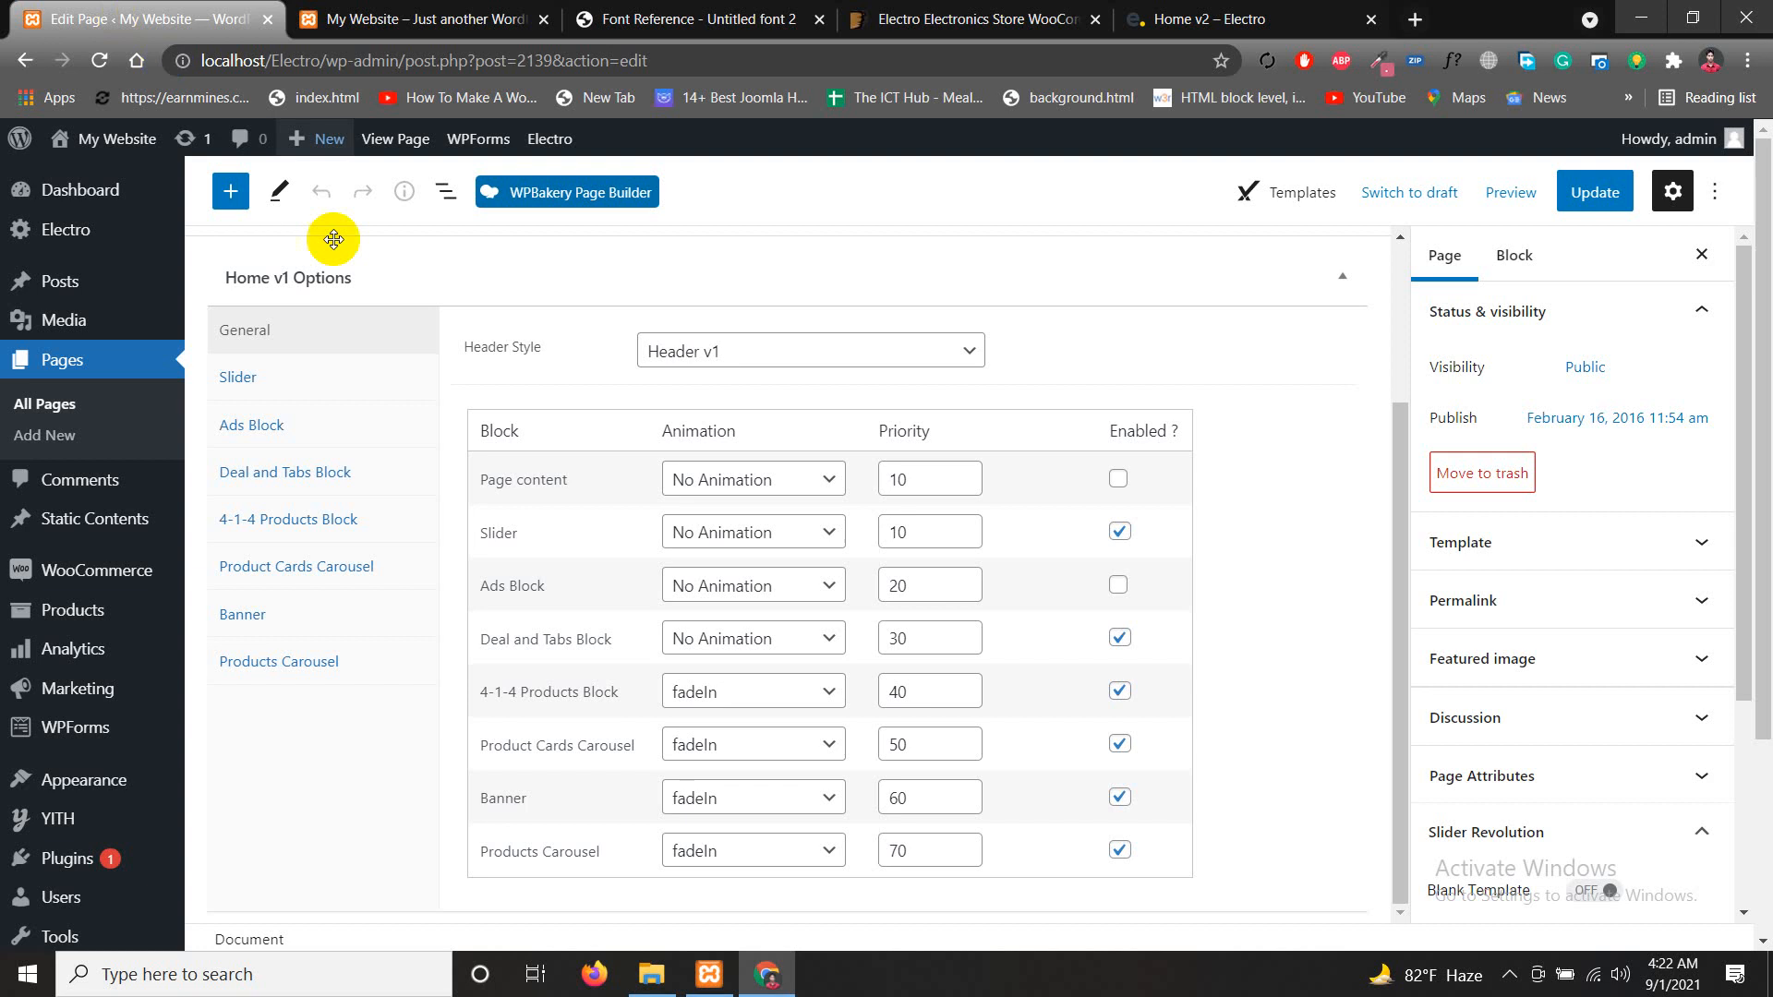
pyautogui.scroll(-1, 117, 690)
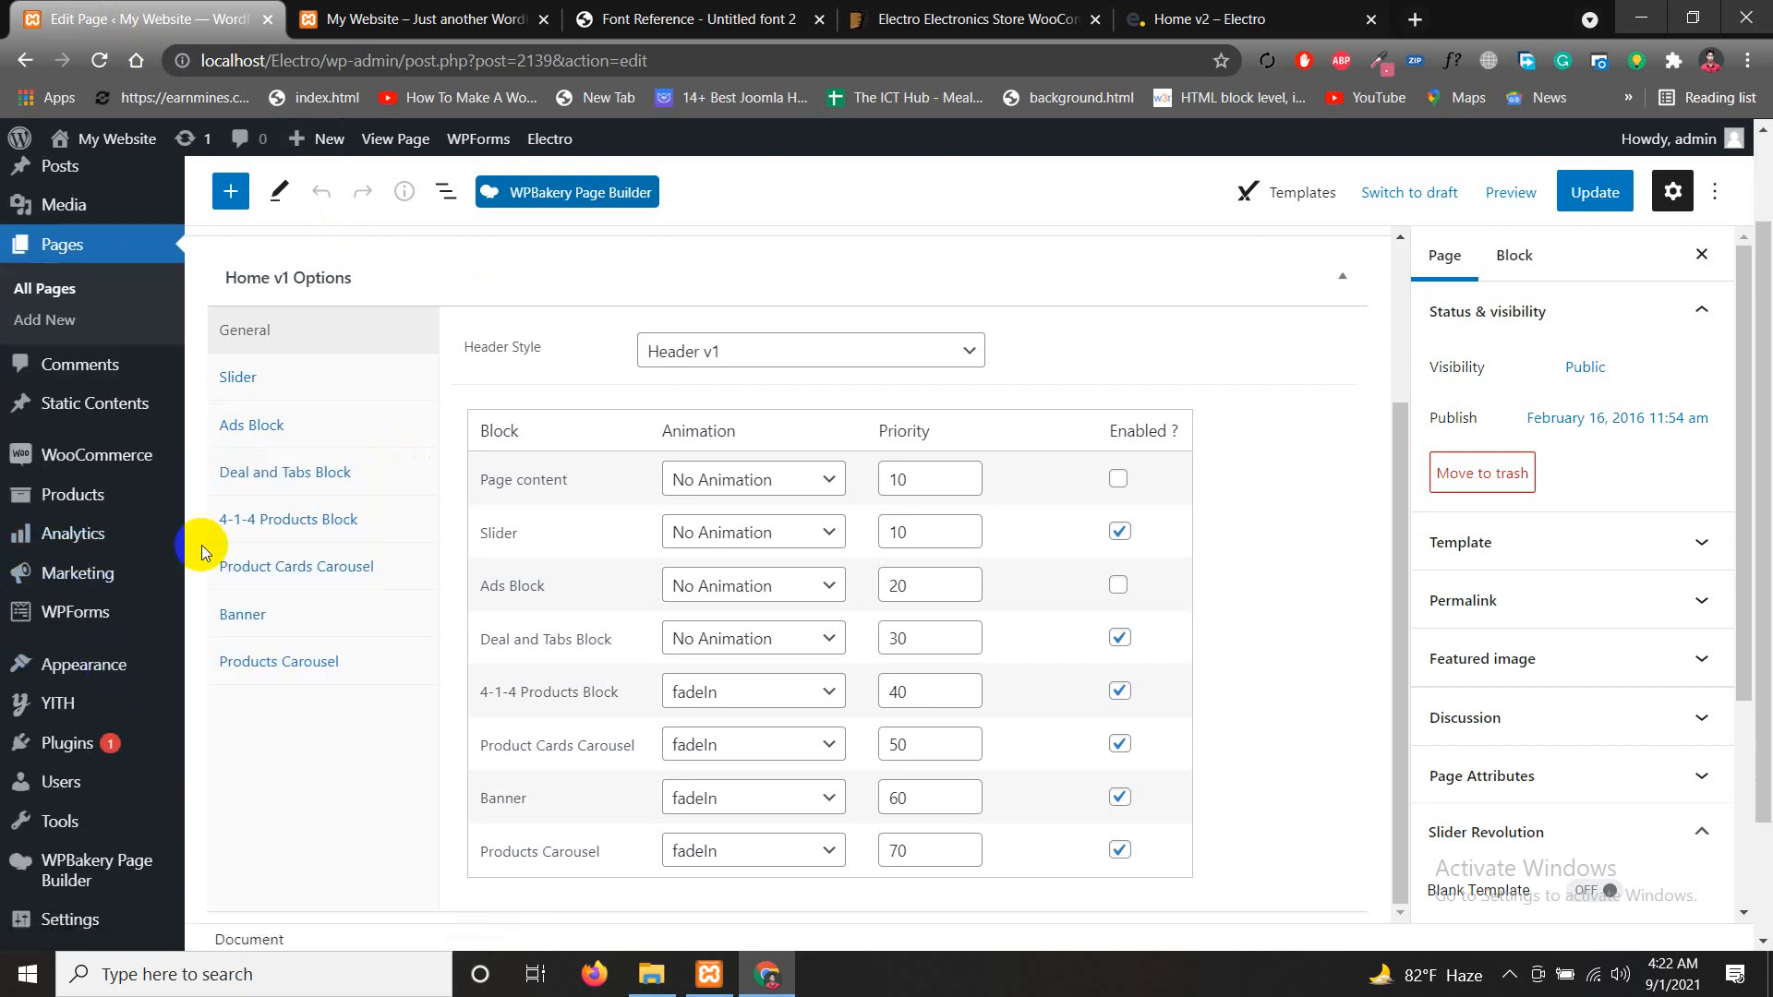
pyautogui.moveTo(83, 665)
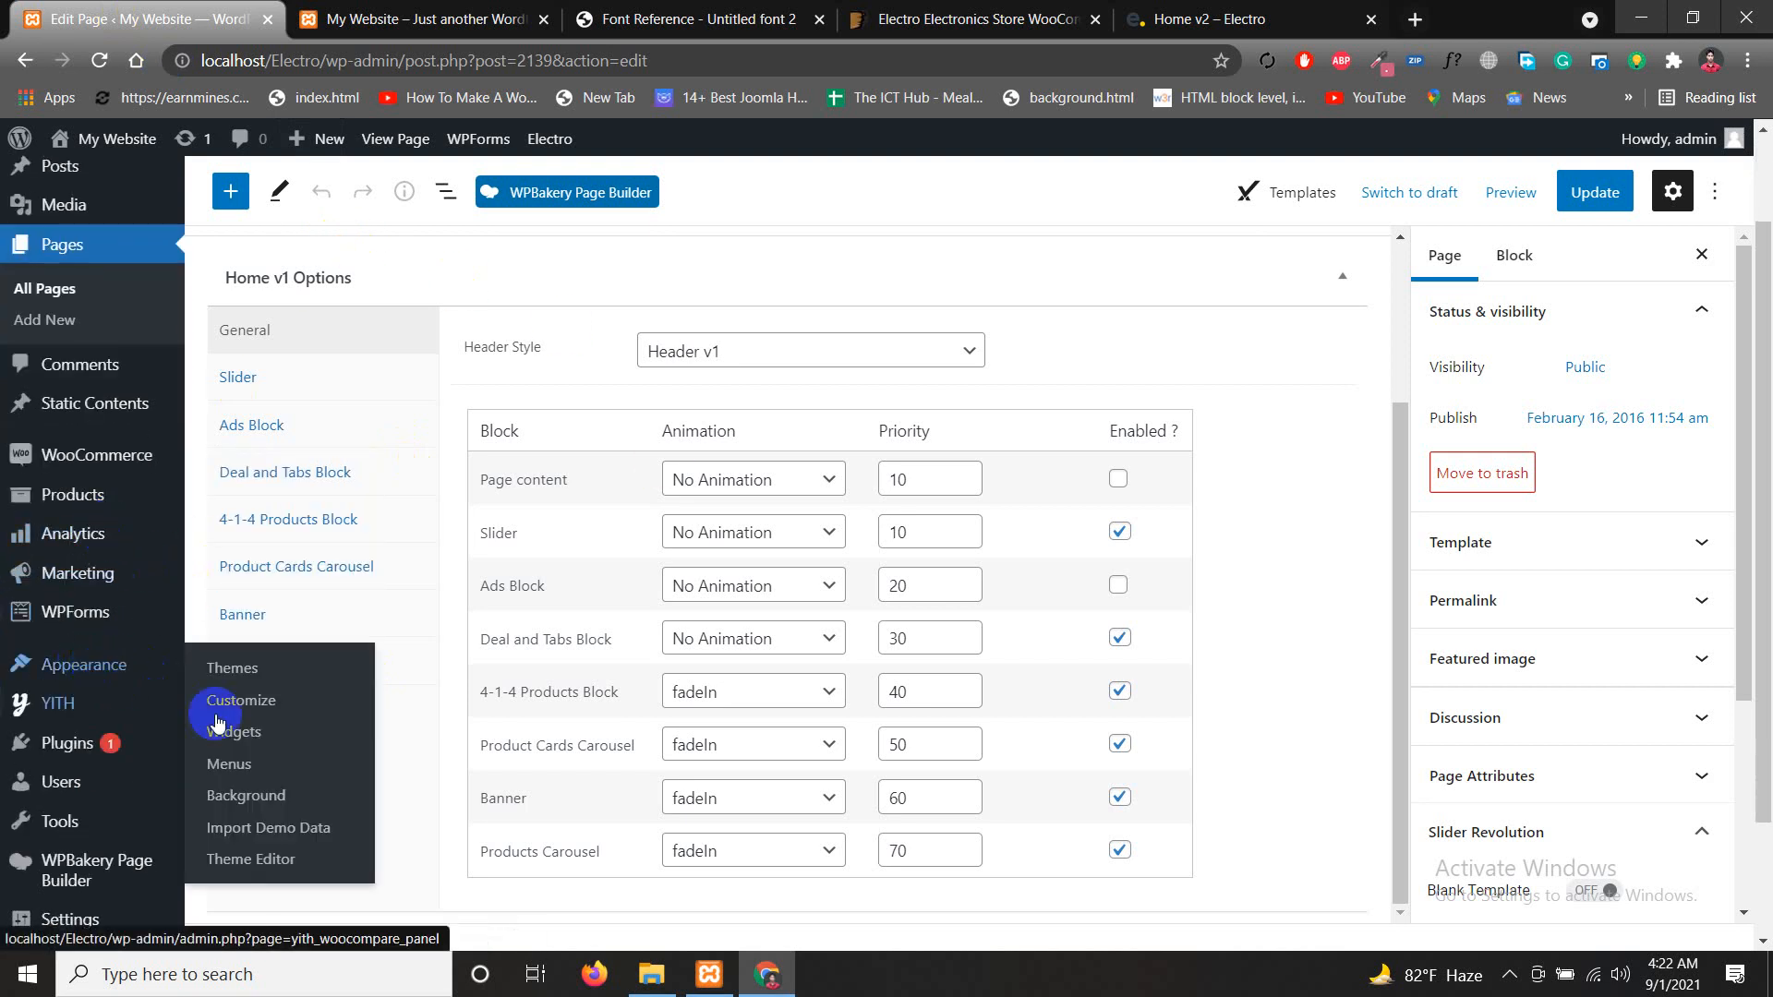
pyautogui.click(246, 776)
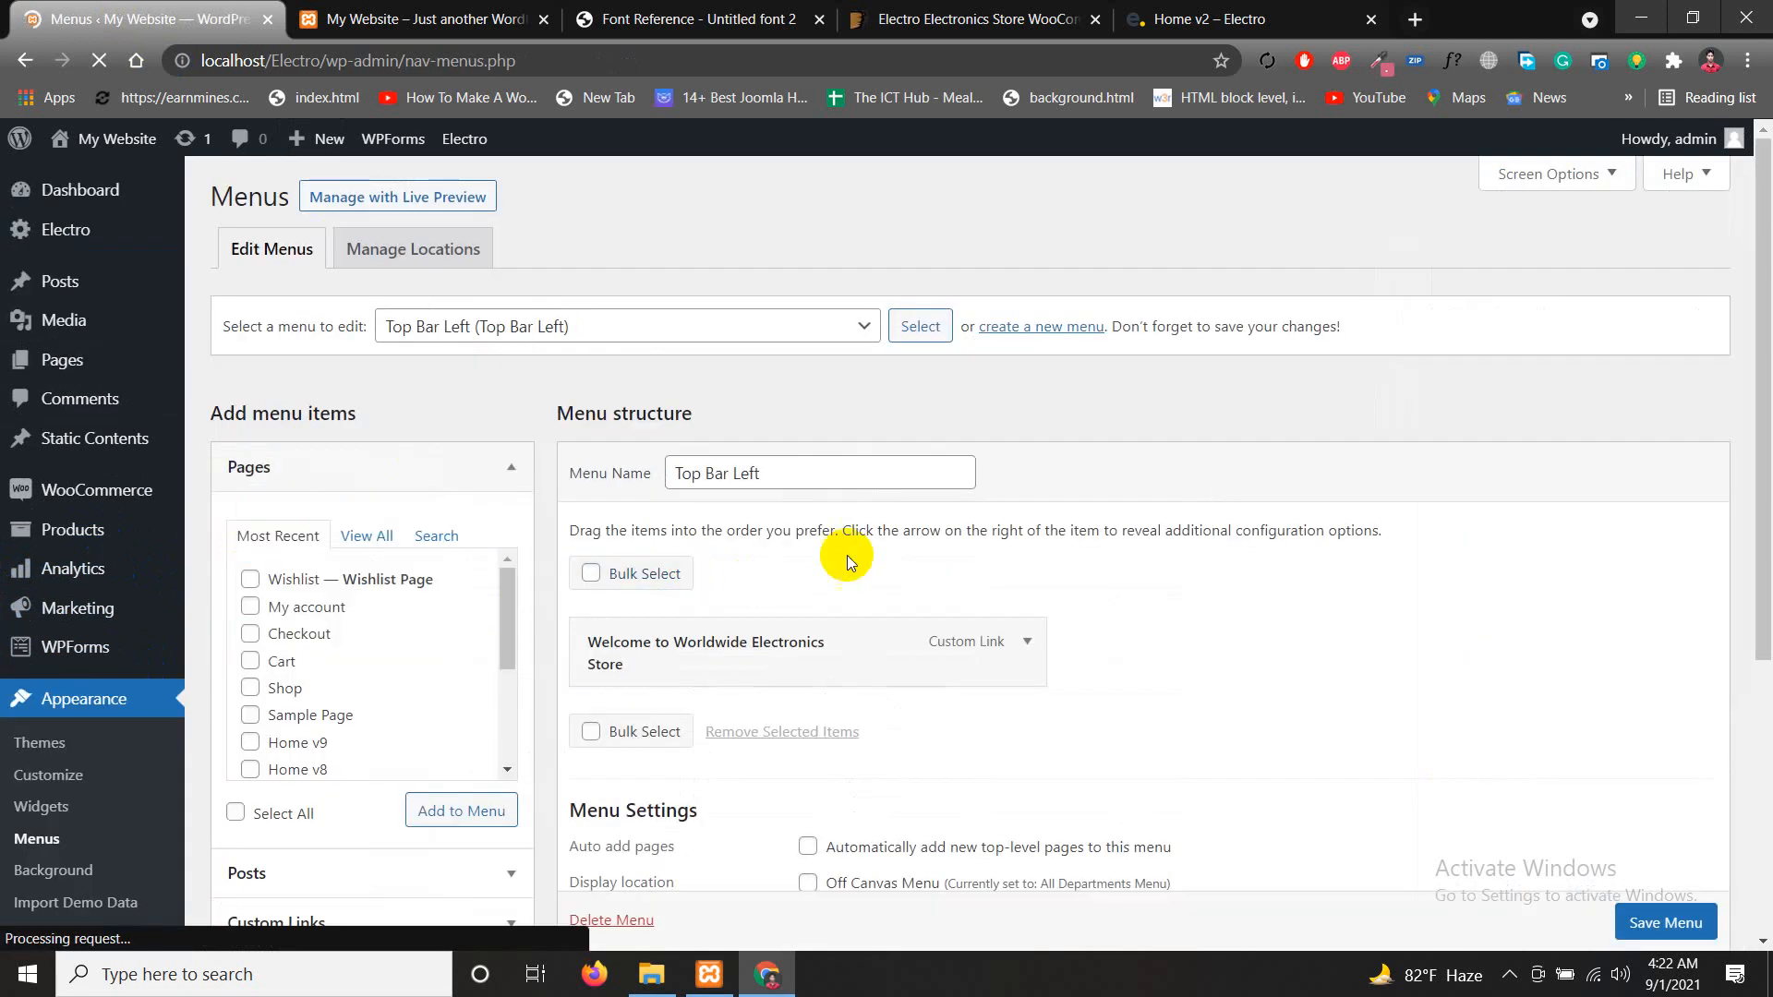
# Check the home page's top bar and load the Top Bar Left menu for editing
pyautogui.click(614, 326)
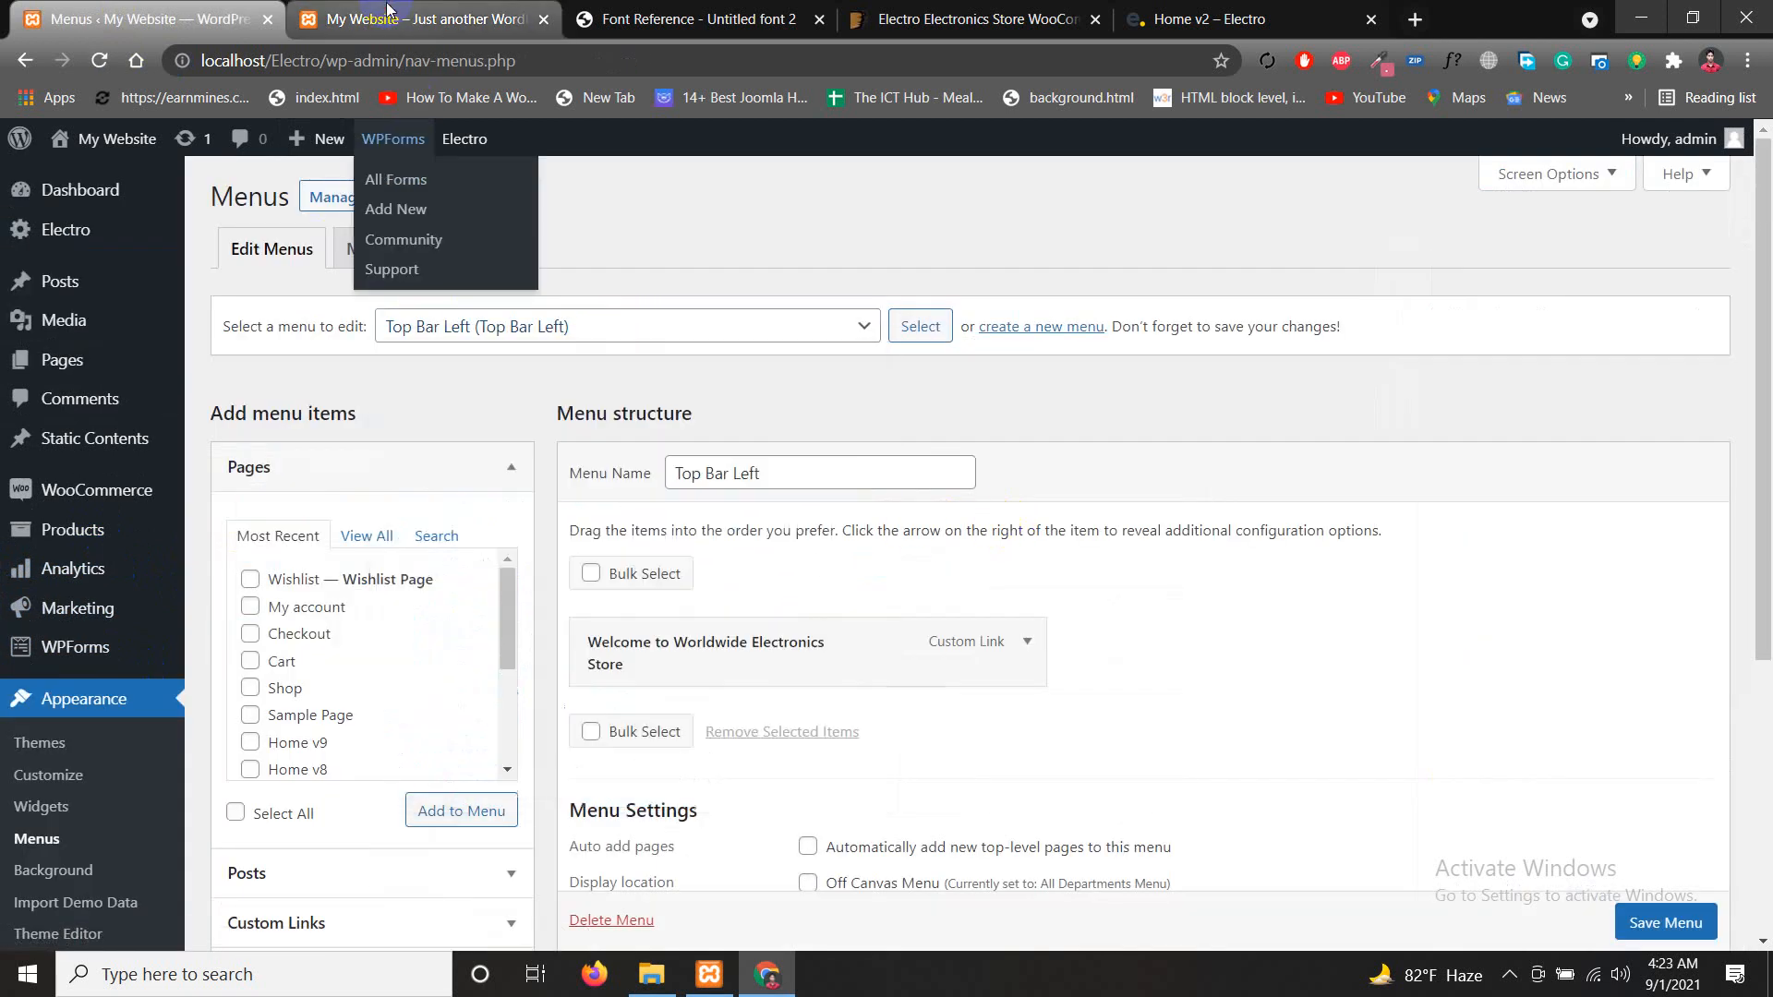
pyautogui.click(420, 19)
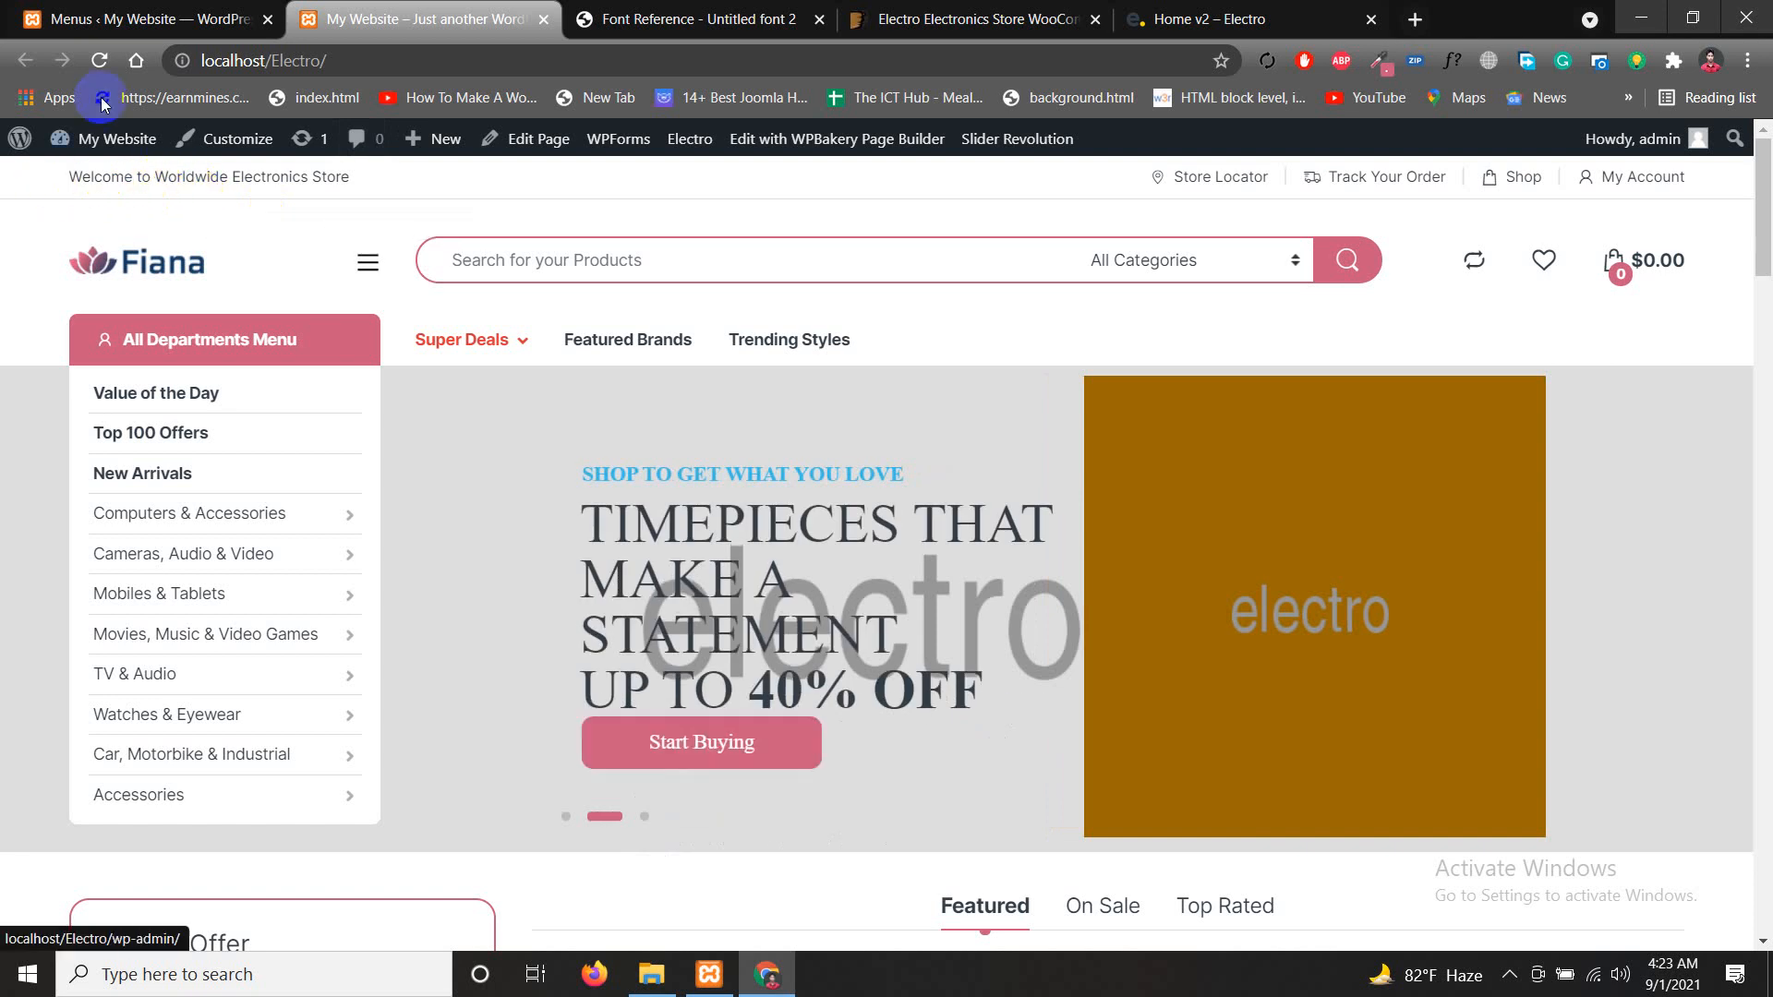
pyautogui.click(138, 18)
pyautogui.click(653, 331)
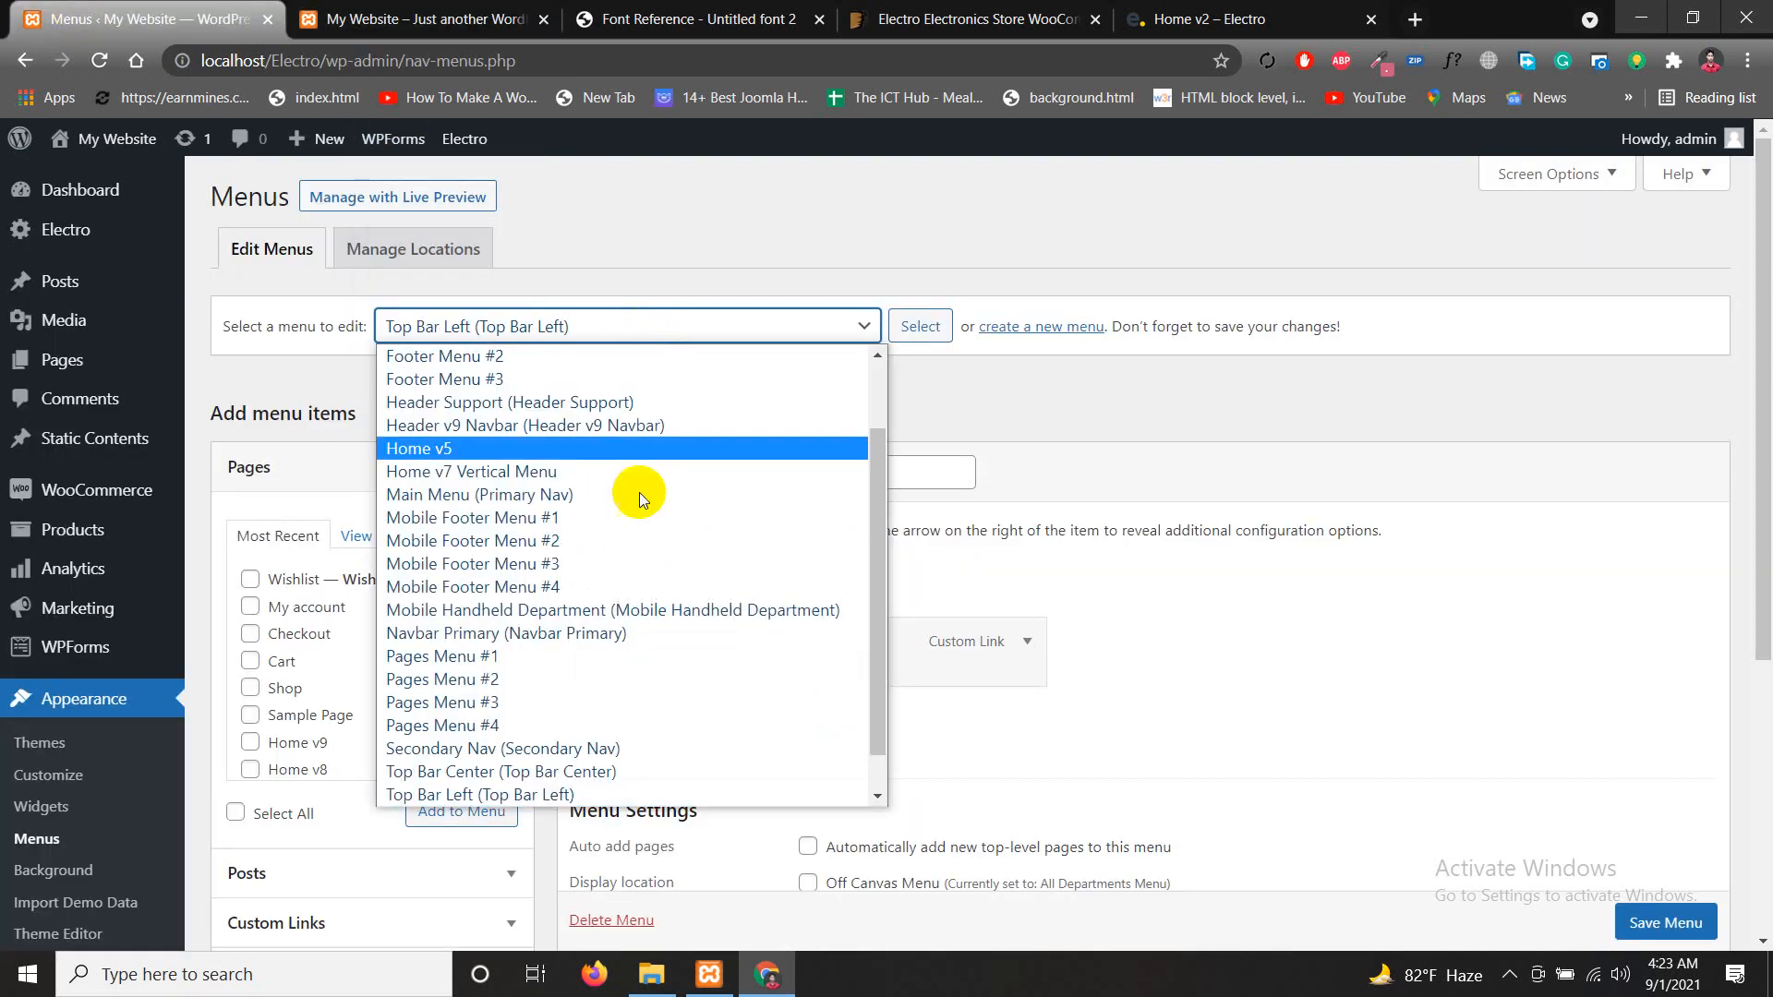
pyautogui.scroll(-1, 554, 720)
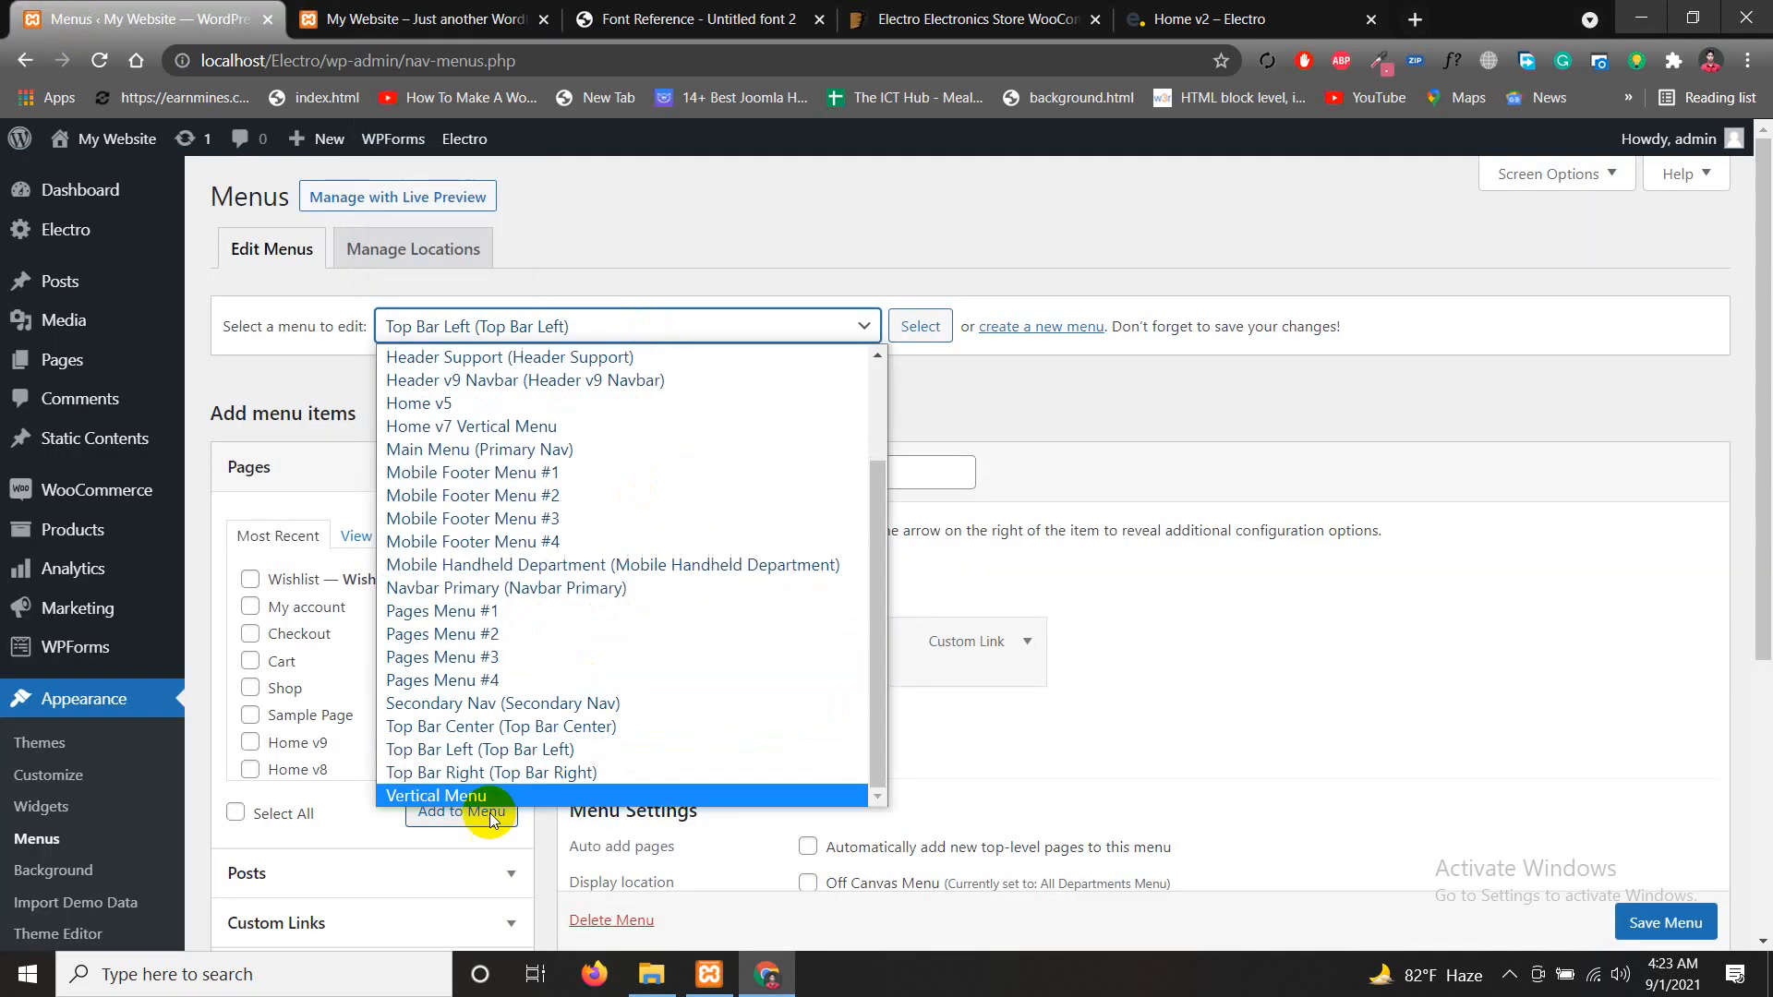
pyautogui.click(508, 756)
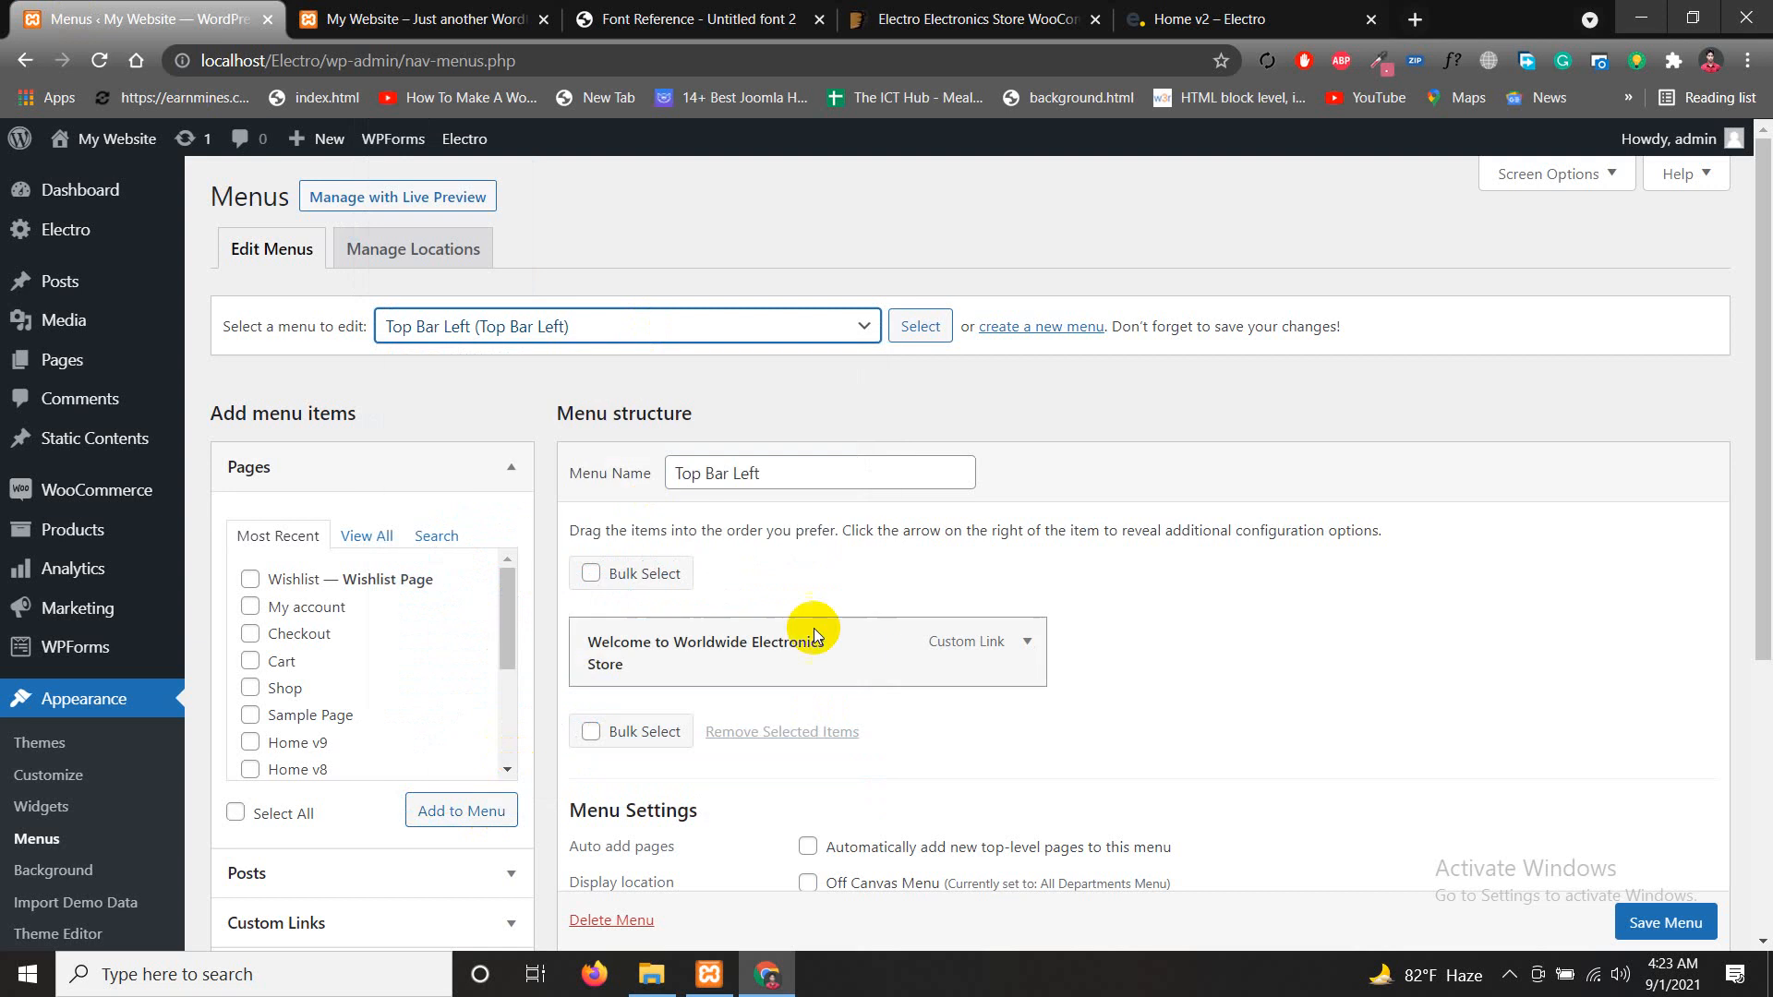
pyautogui.click(916, 324)
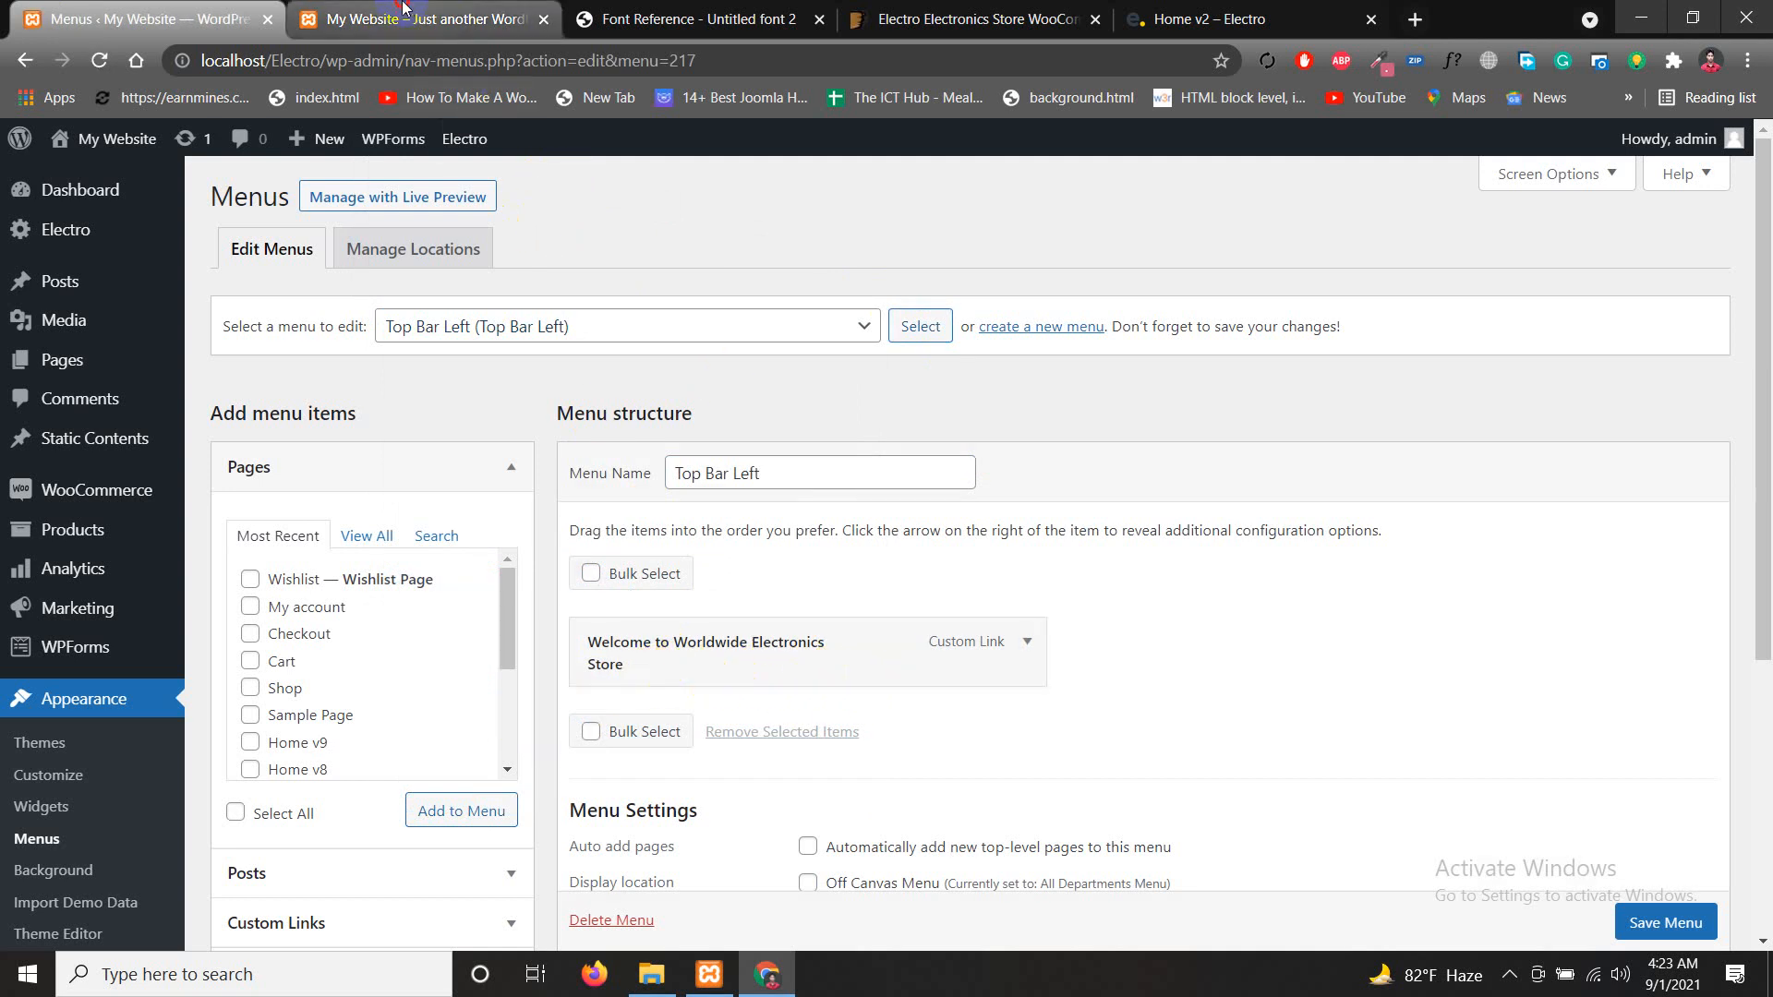
# Check the home page's store name and change the Top Bar Left item's navigation label to "Welcome to Fiana Electronics Store"
pyautogui.click(443, 19)
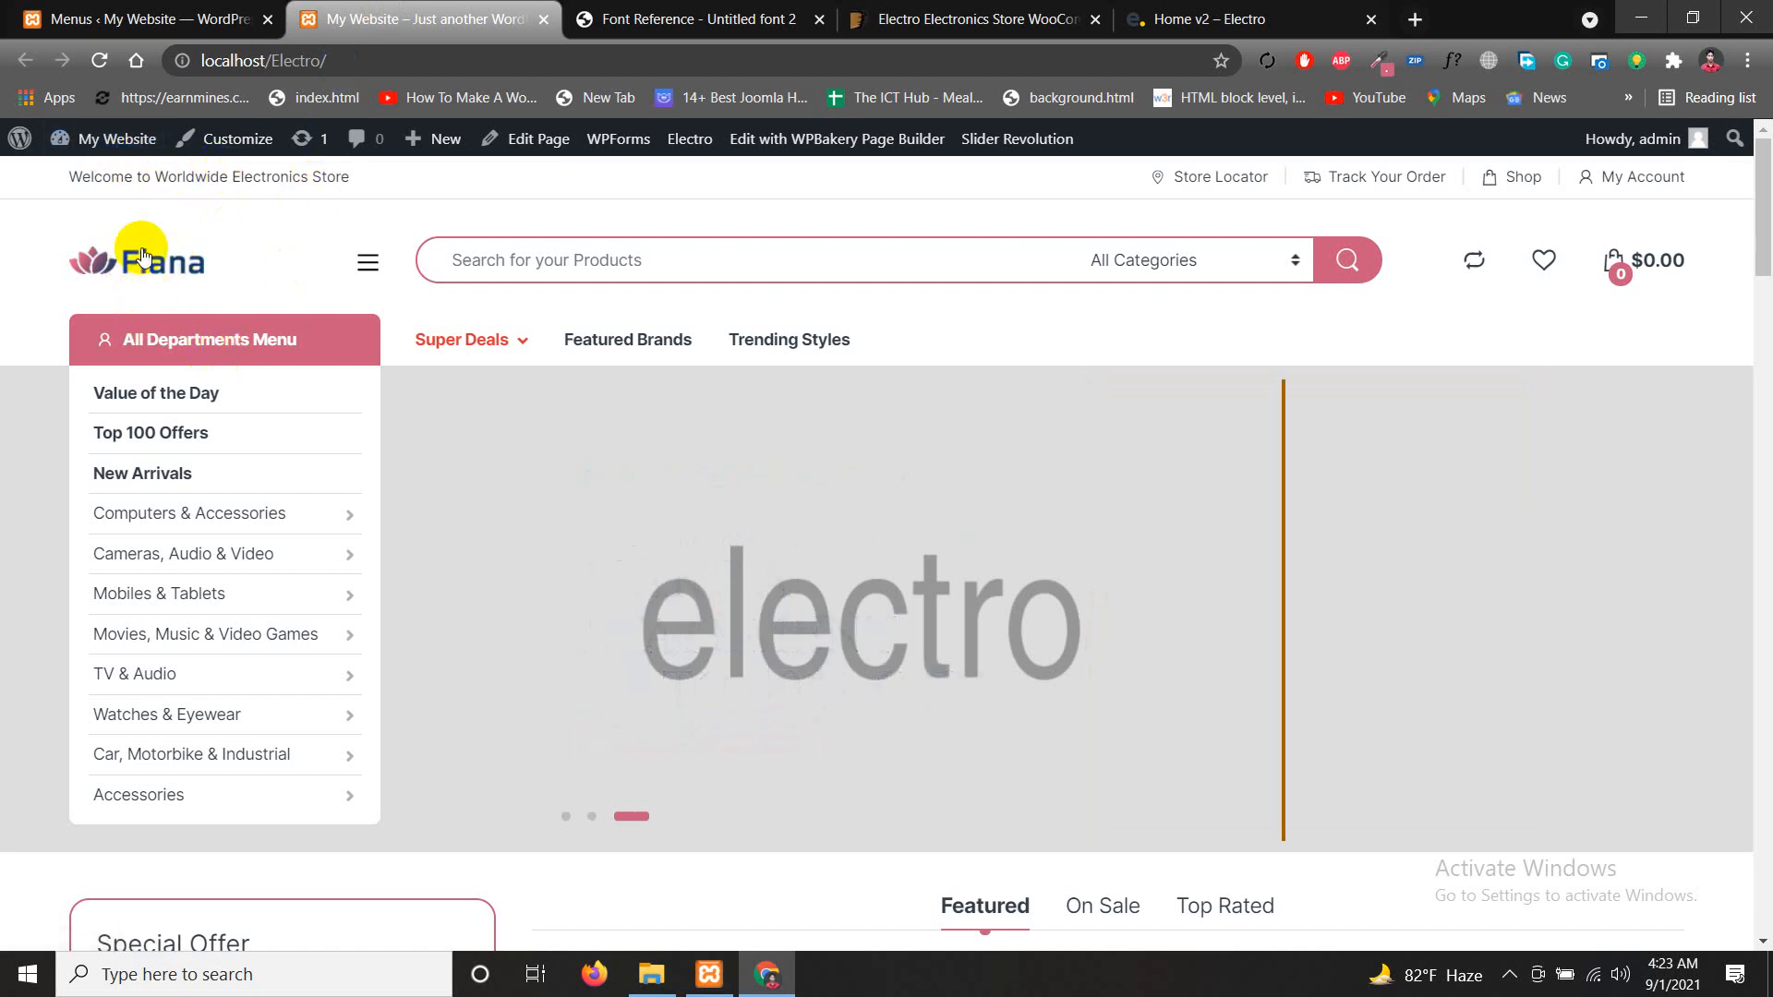
pyautogui.click(199, 147)
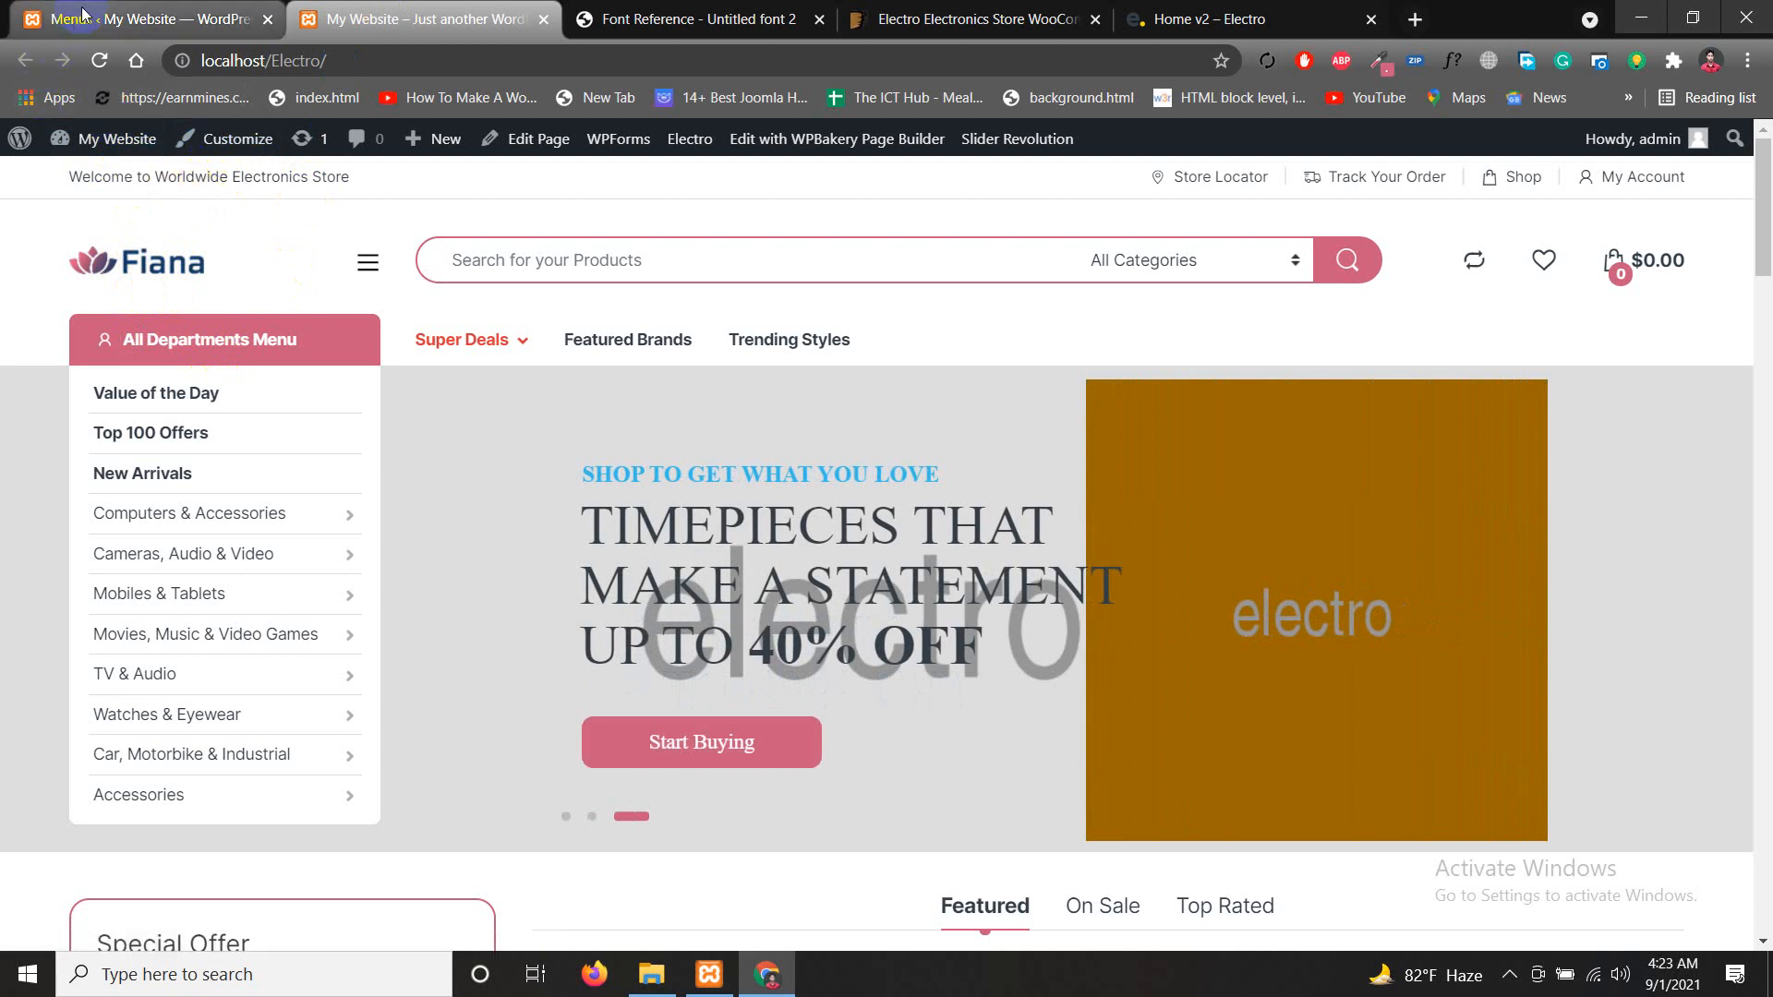
pyautogui.click(138, 18)
pyautogui.click(1025, 639)
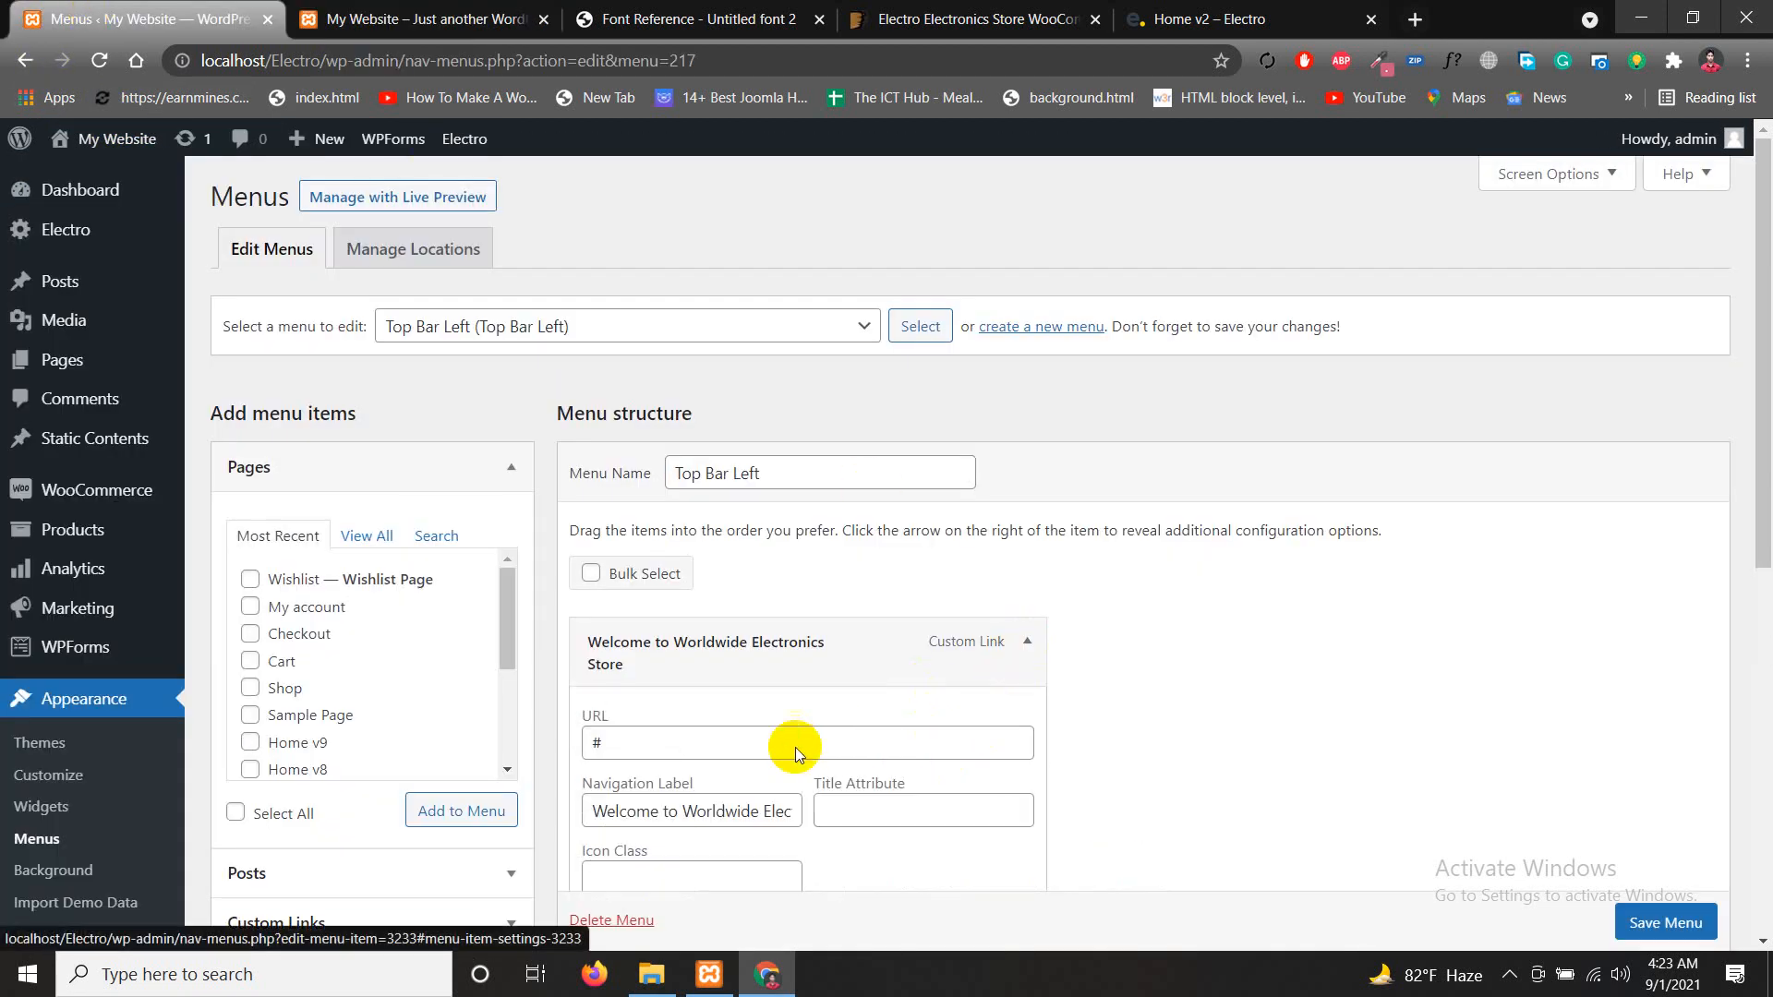
pyautogui.scroll(-1, 719, 763)
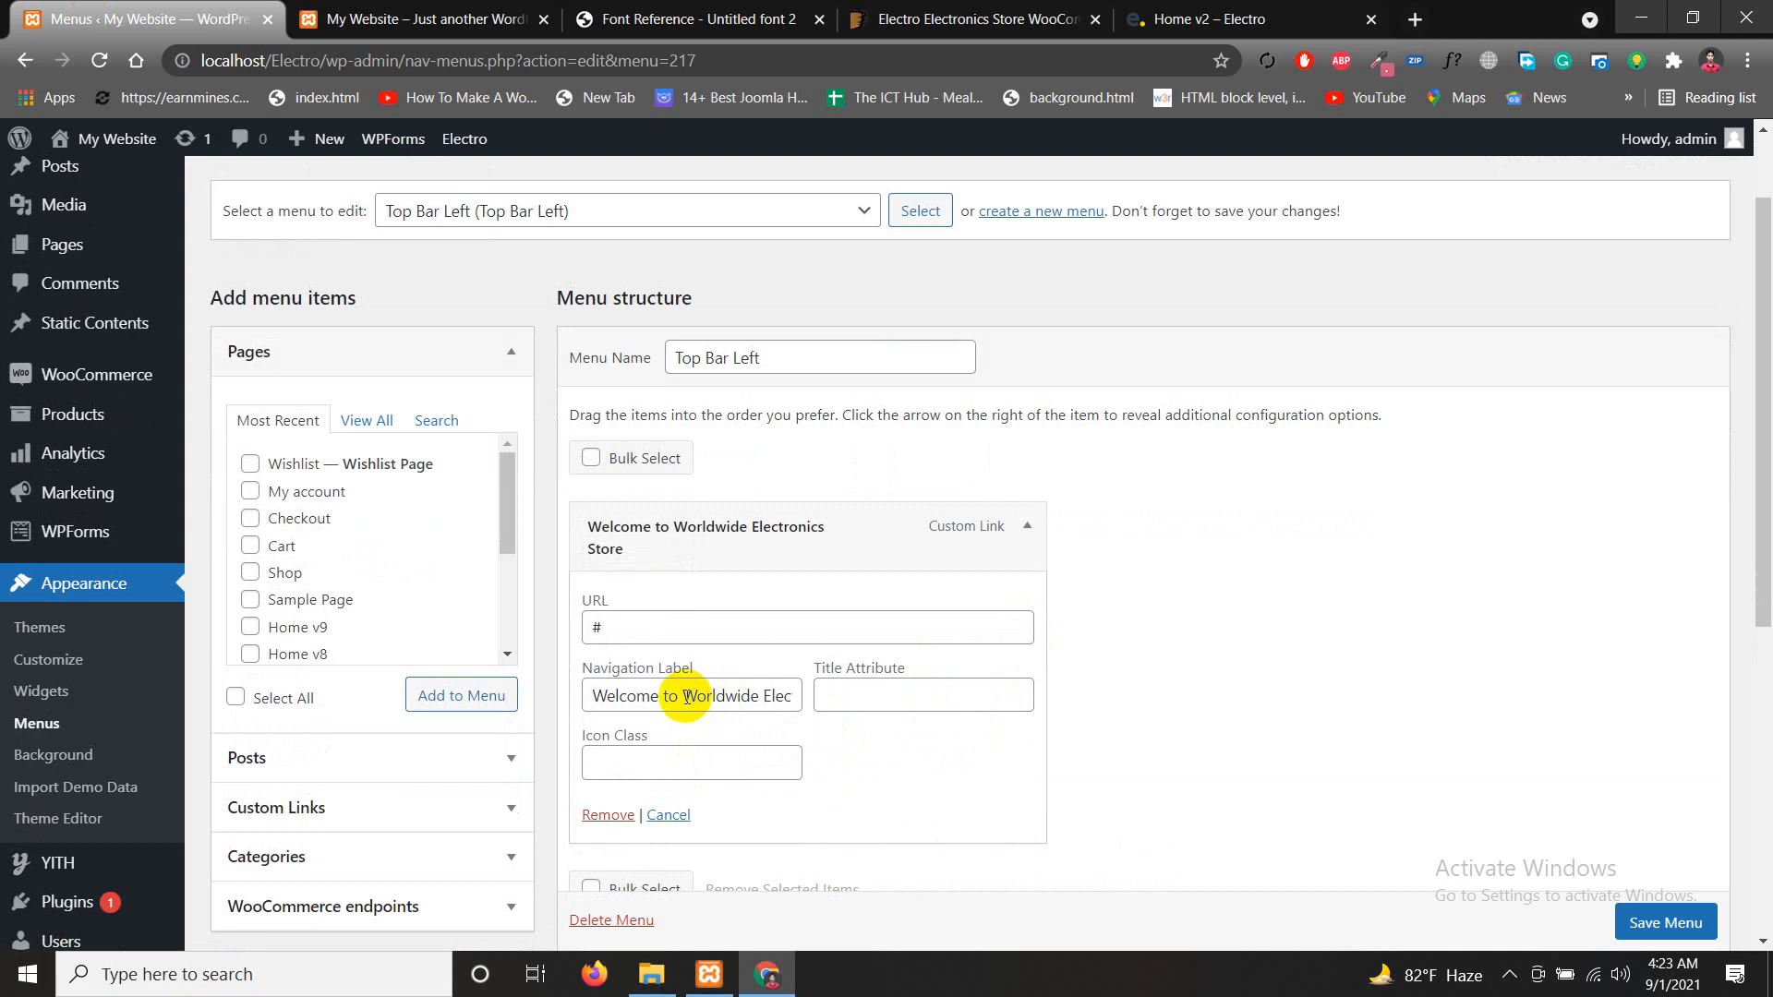
pyautogui.moveTo(685, 698); pyautogui.dragTo(756, 696)
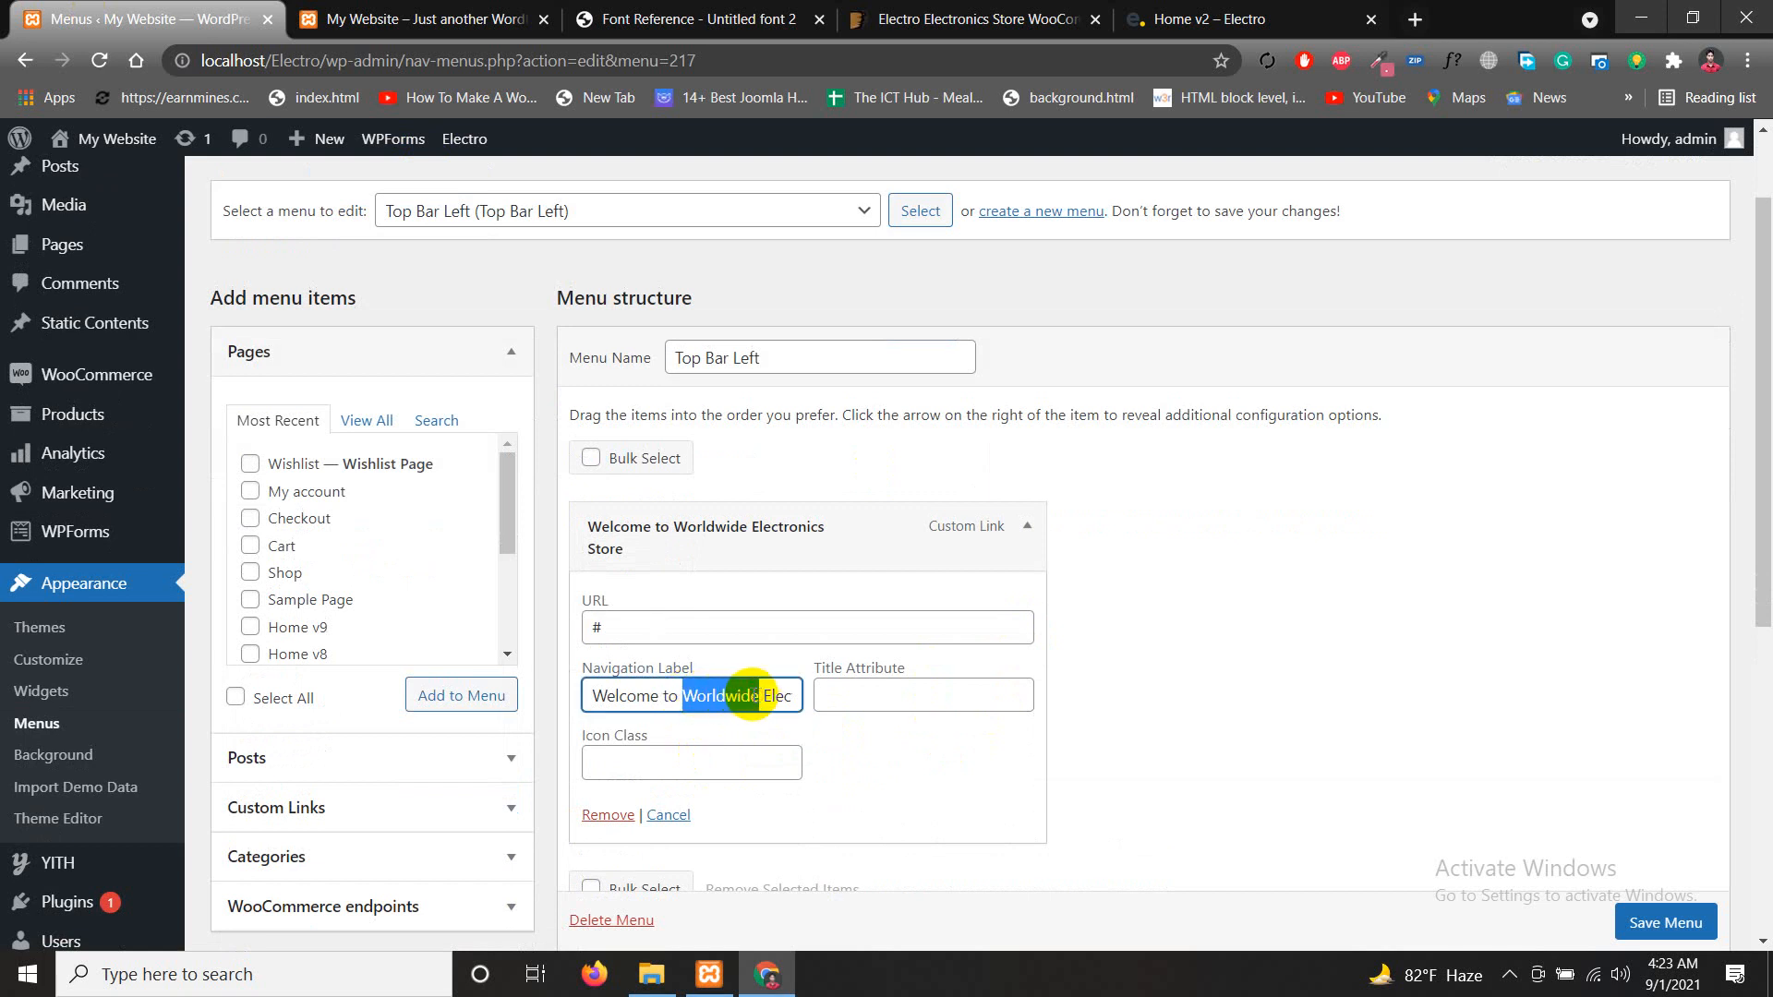
pyautogui.write('Fian')
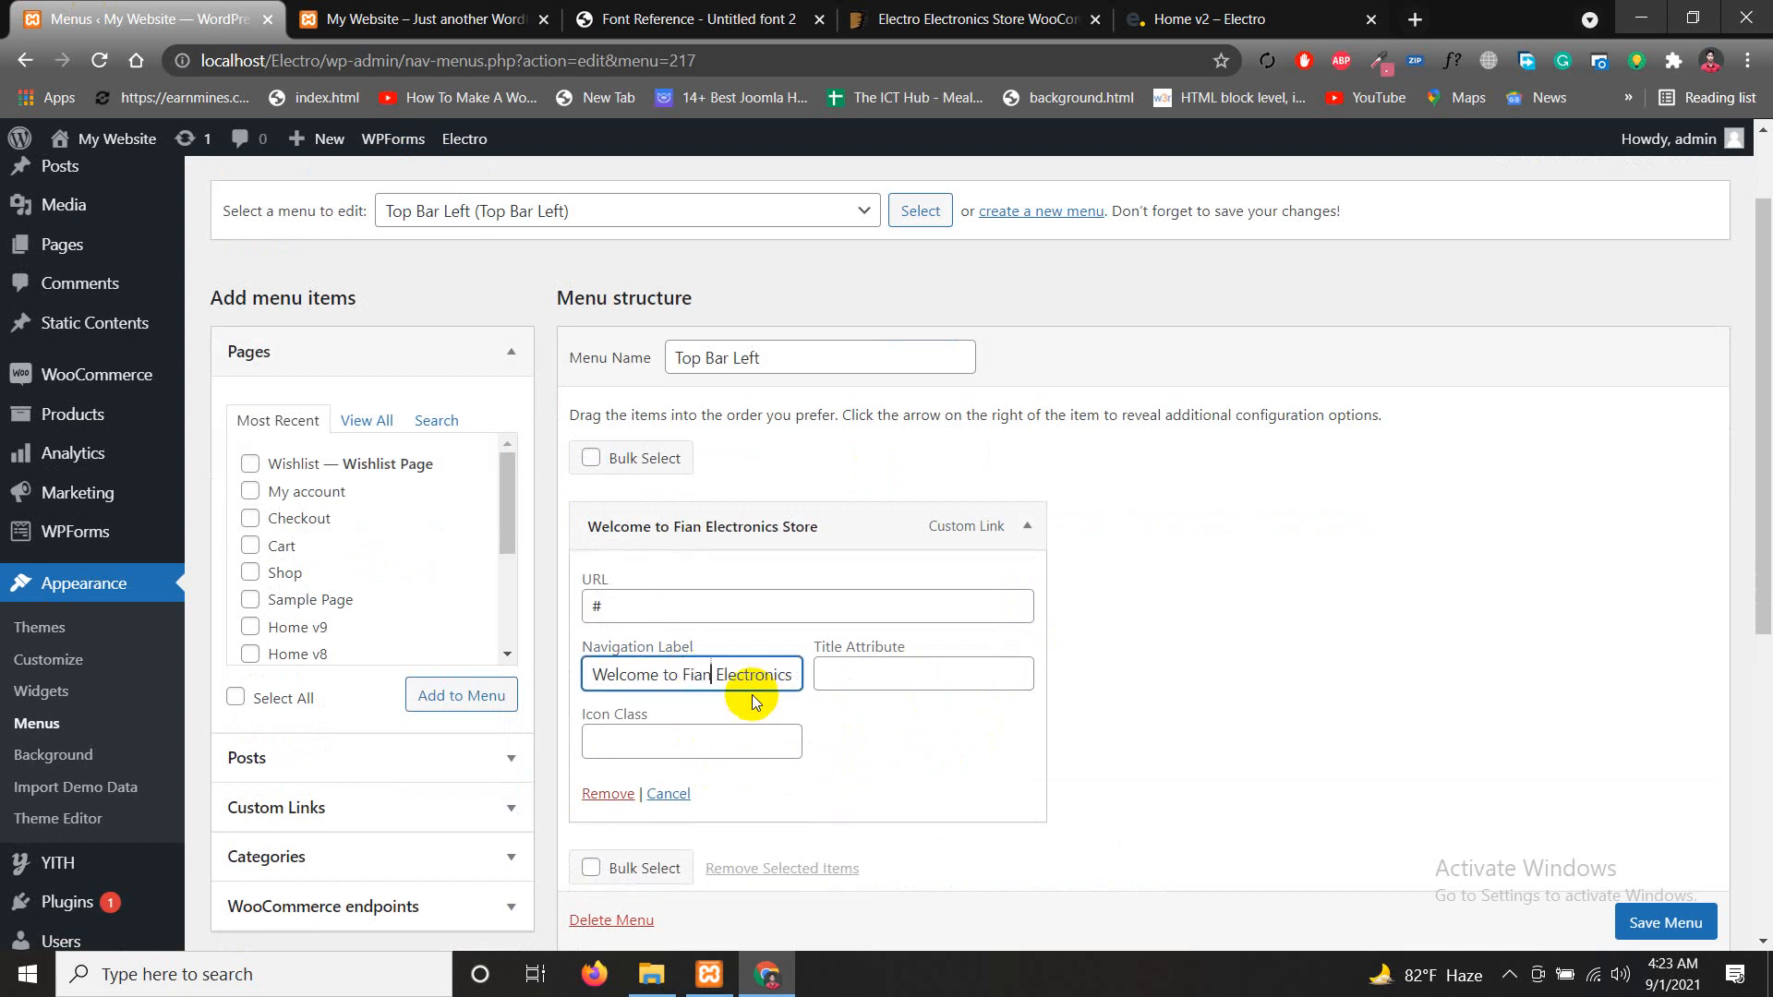
pyautogui.write('a')
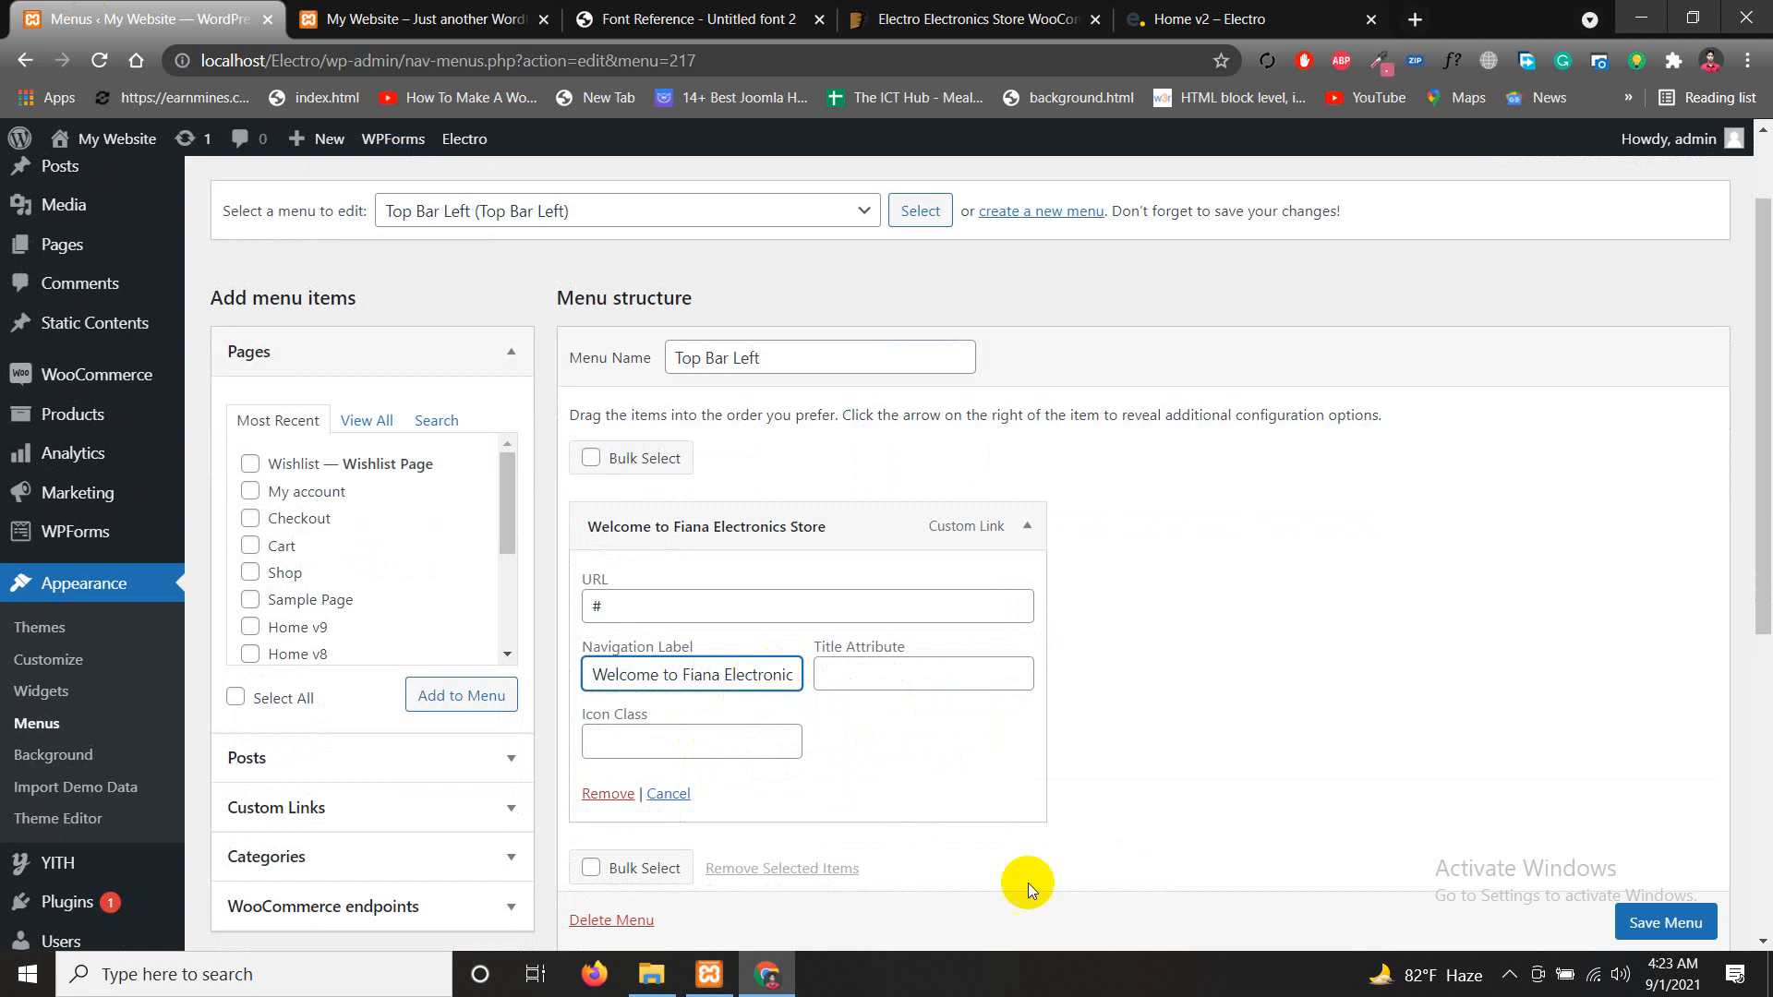
# Save the Top Bar Left menu and reload the home page to check its welcome text
pyautogui.scroll(-3, 1304, 697)
pyautogui.scroll(-1, 1570, 878)
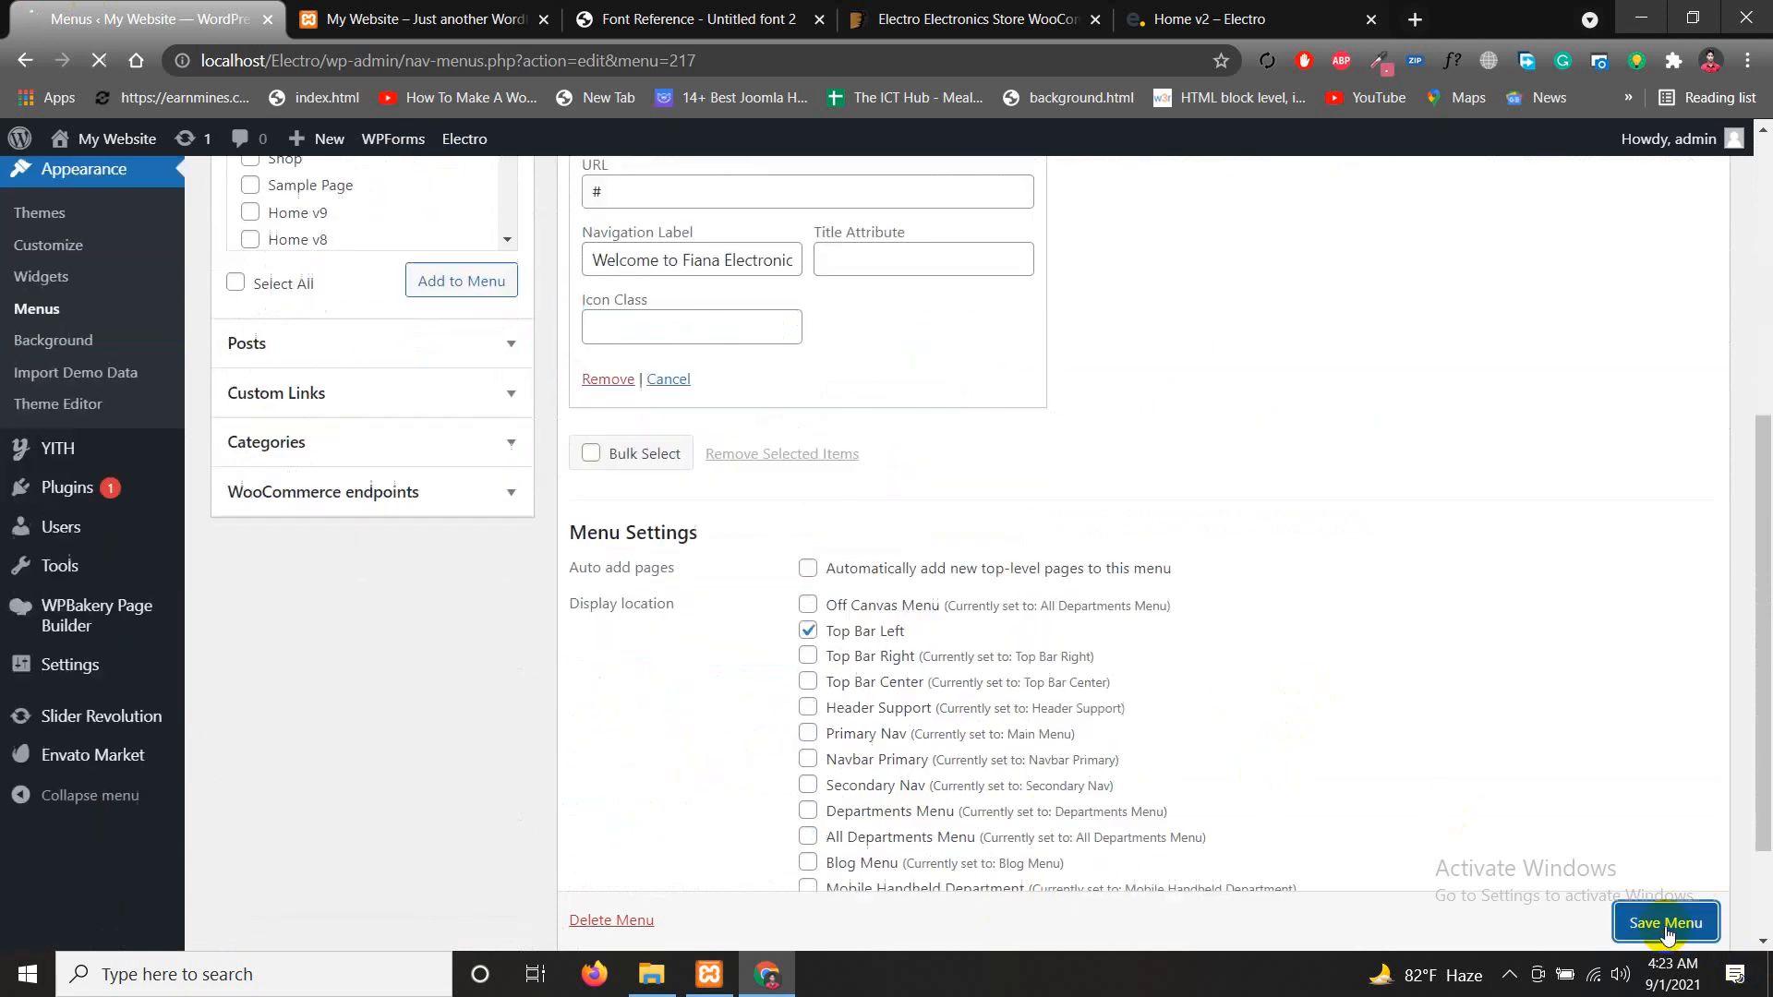
pyautogui.click(1666, 923)
pyautogui.scroll(3, 1093, 591)
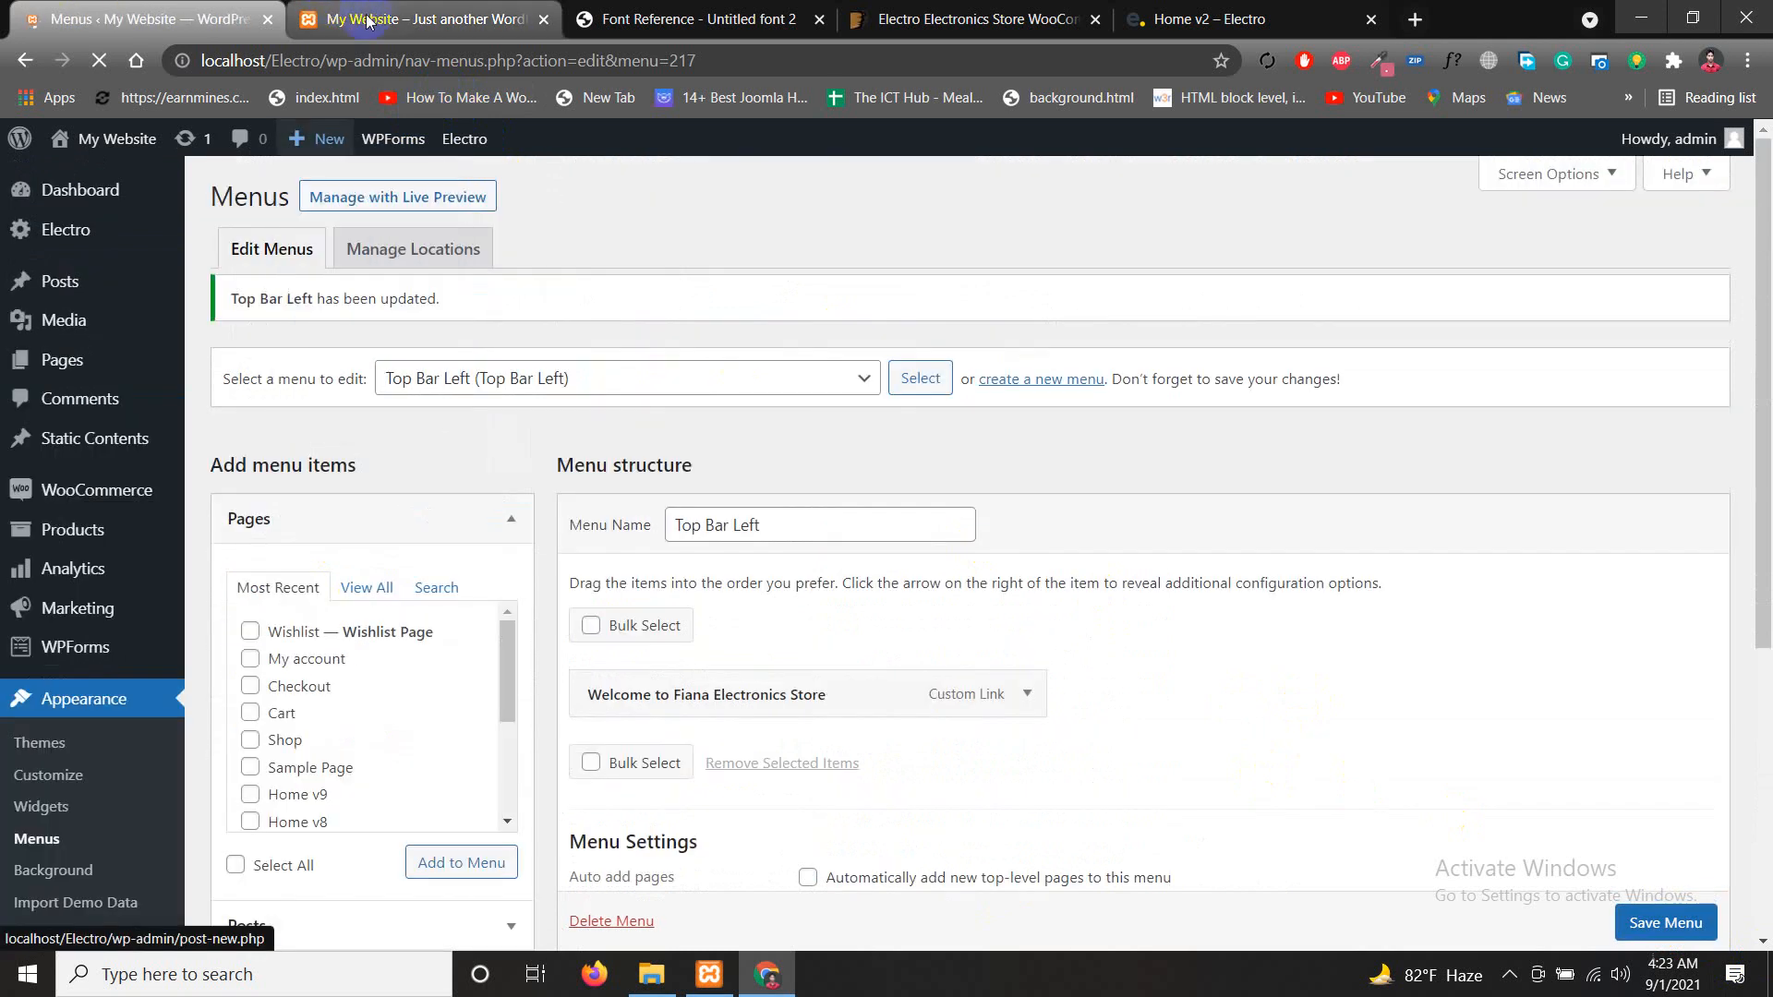
pyautogui.click(349, 16)
pyautogui.click(99, 62)
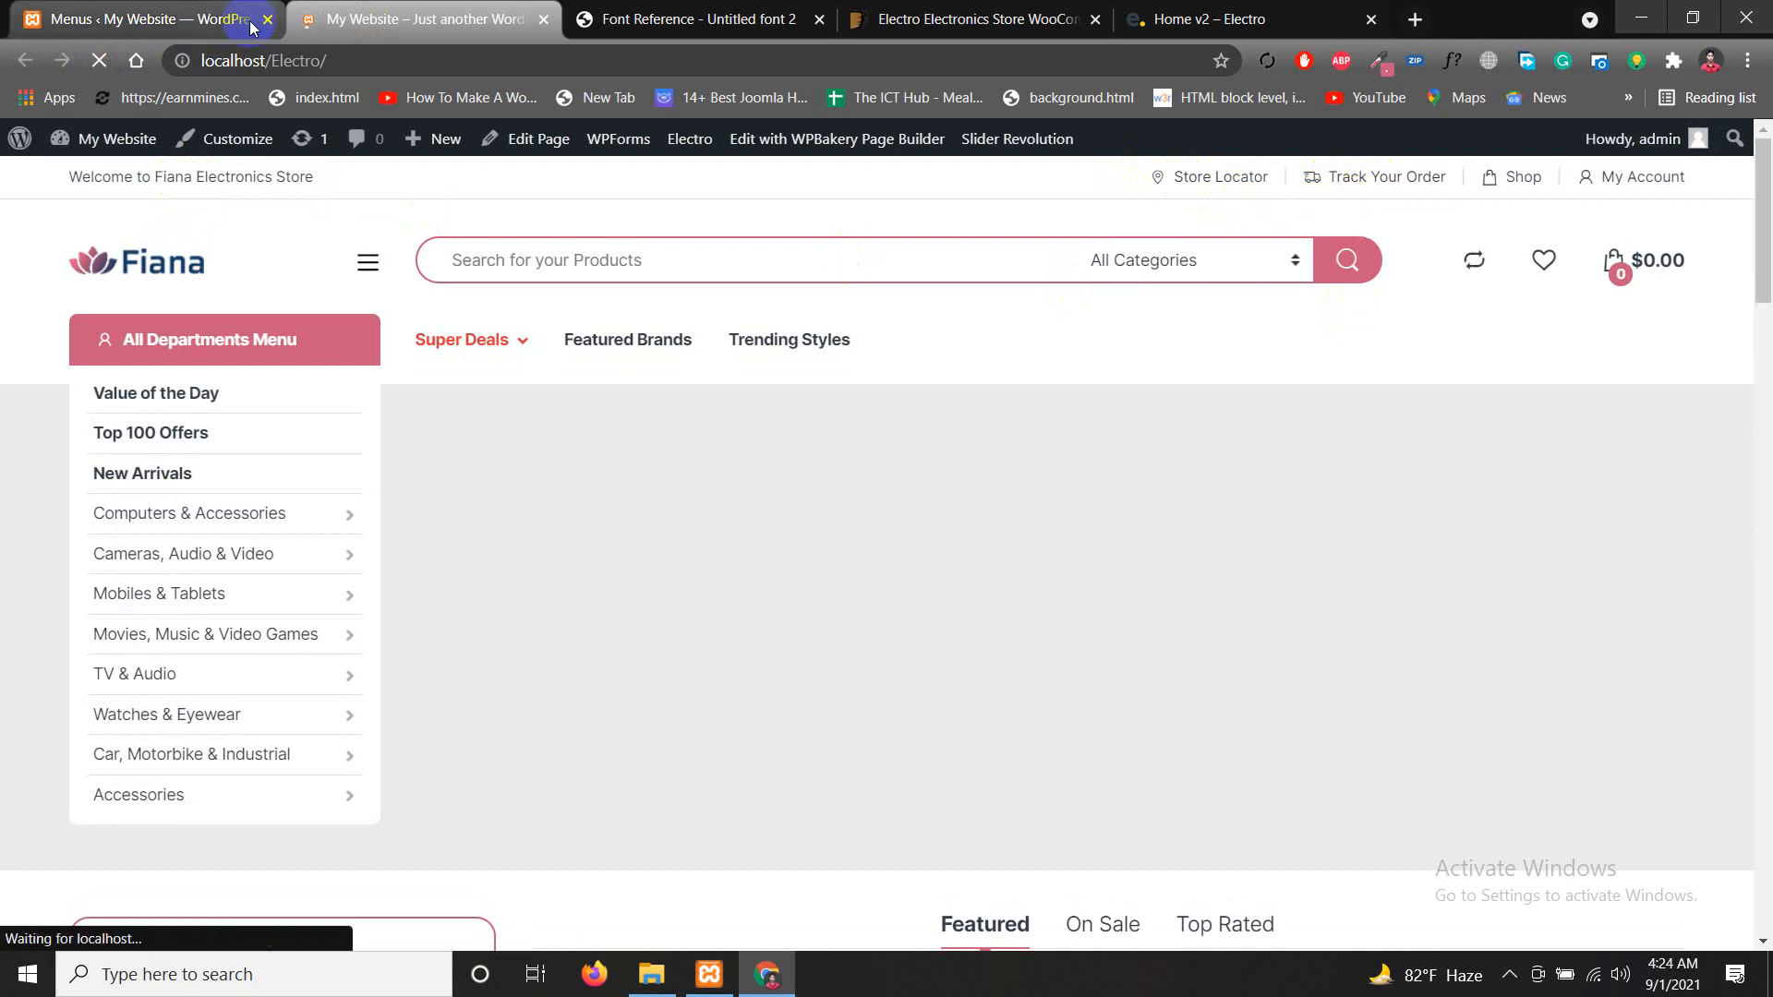
# Return to the Menus management page and load the Top Bar Right menu for editing
pyautogui.click(185, 19)
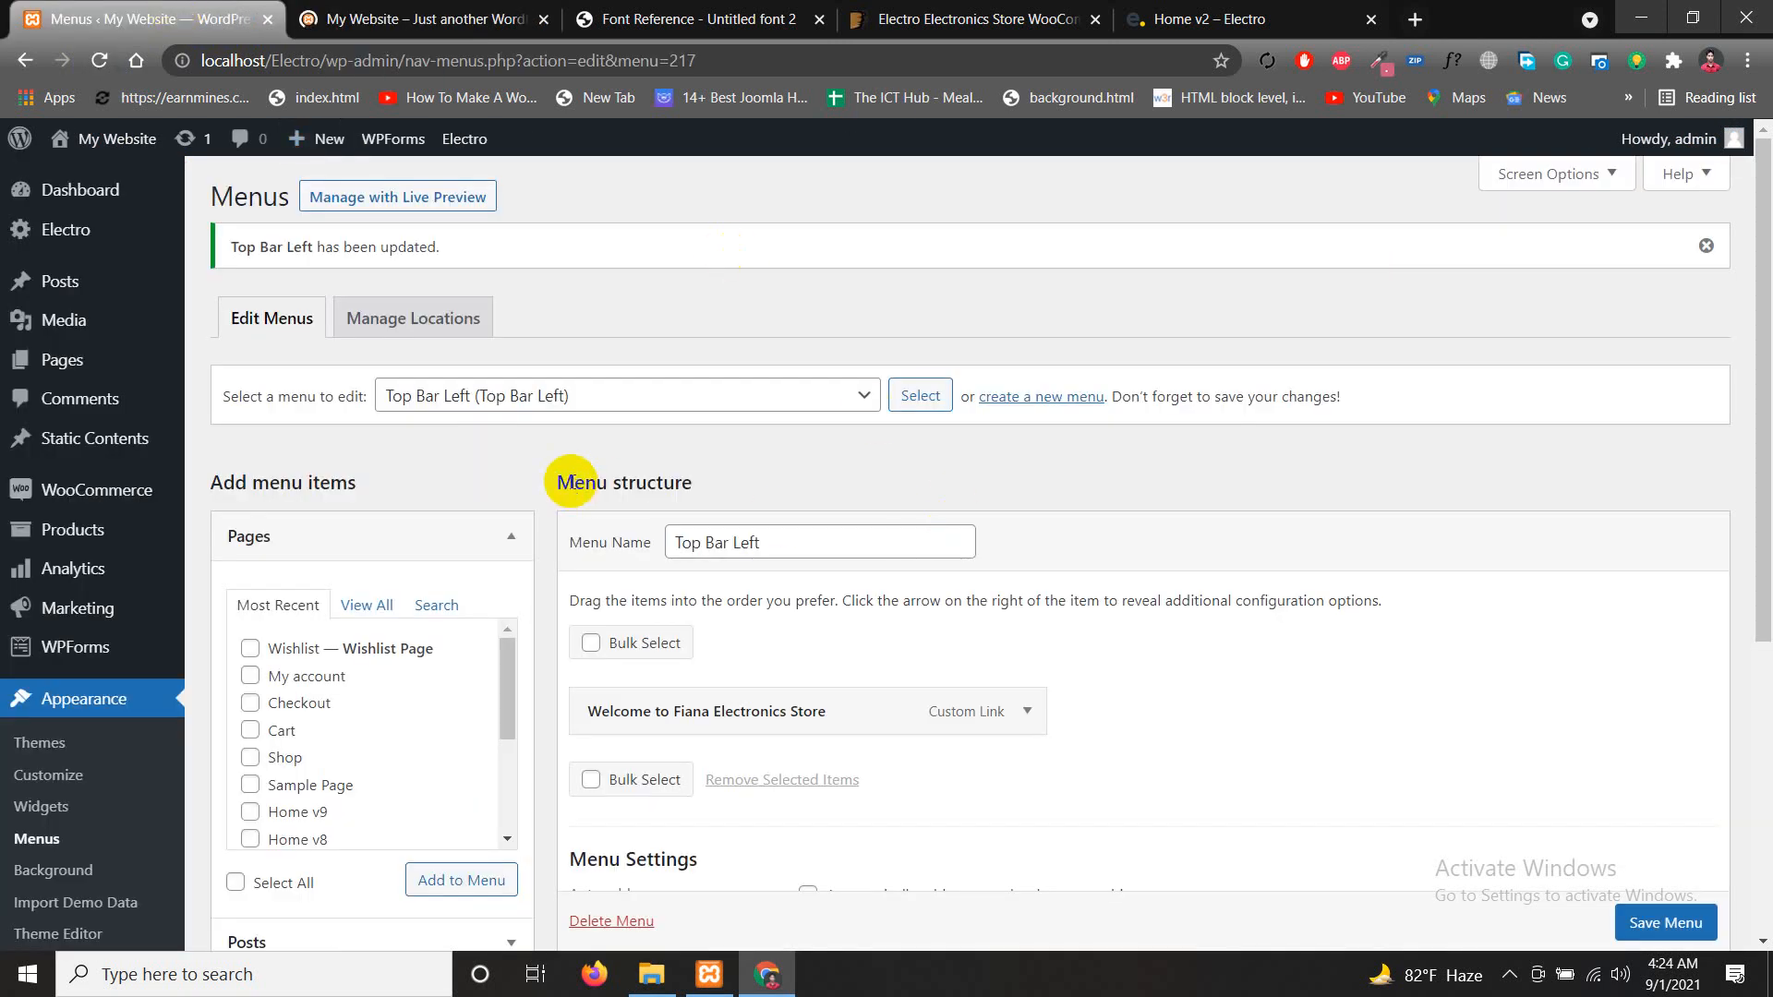
pyautogui.click(570, 399)
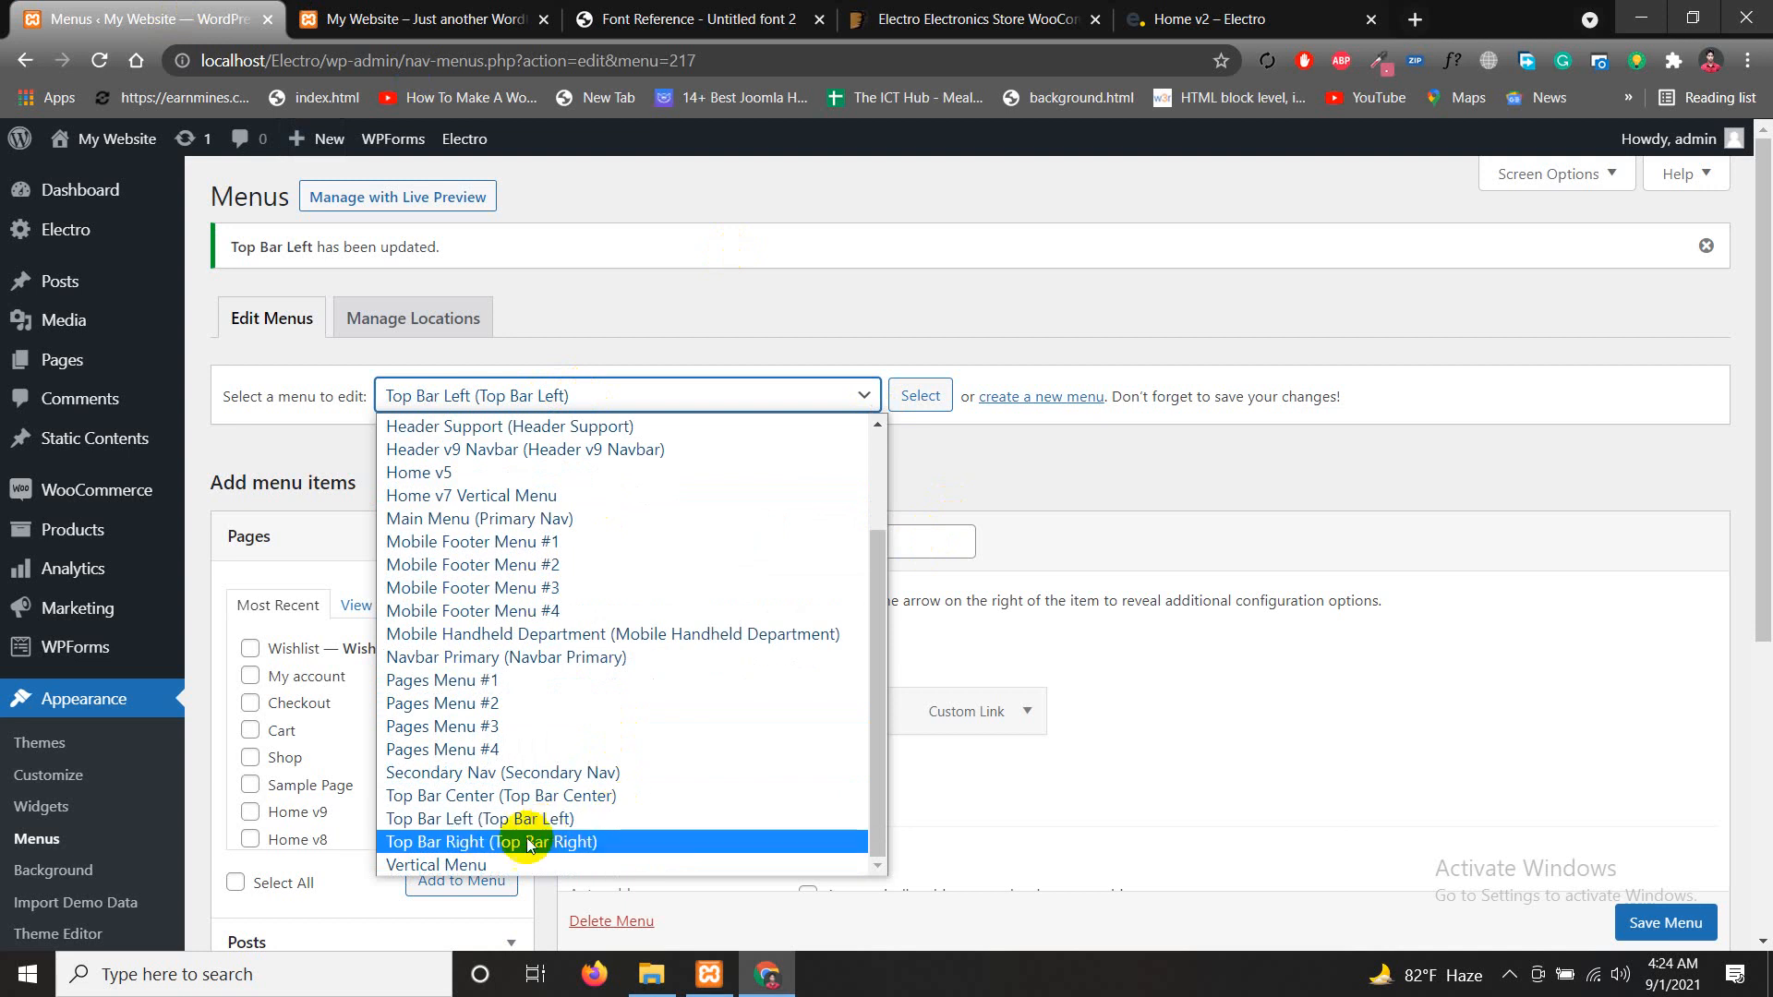
pyautogui.click(518, 843)
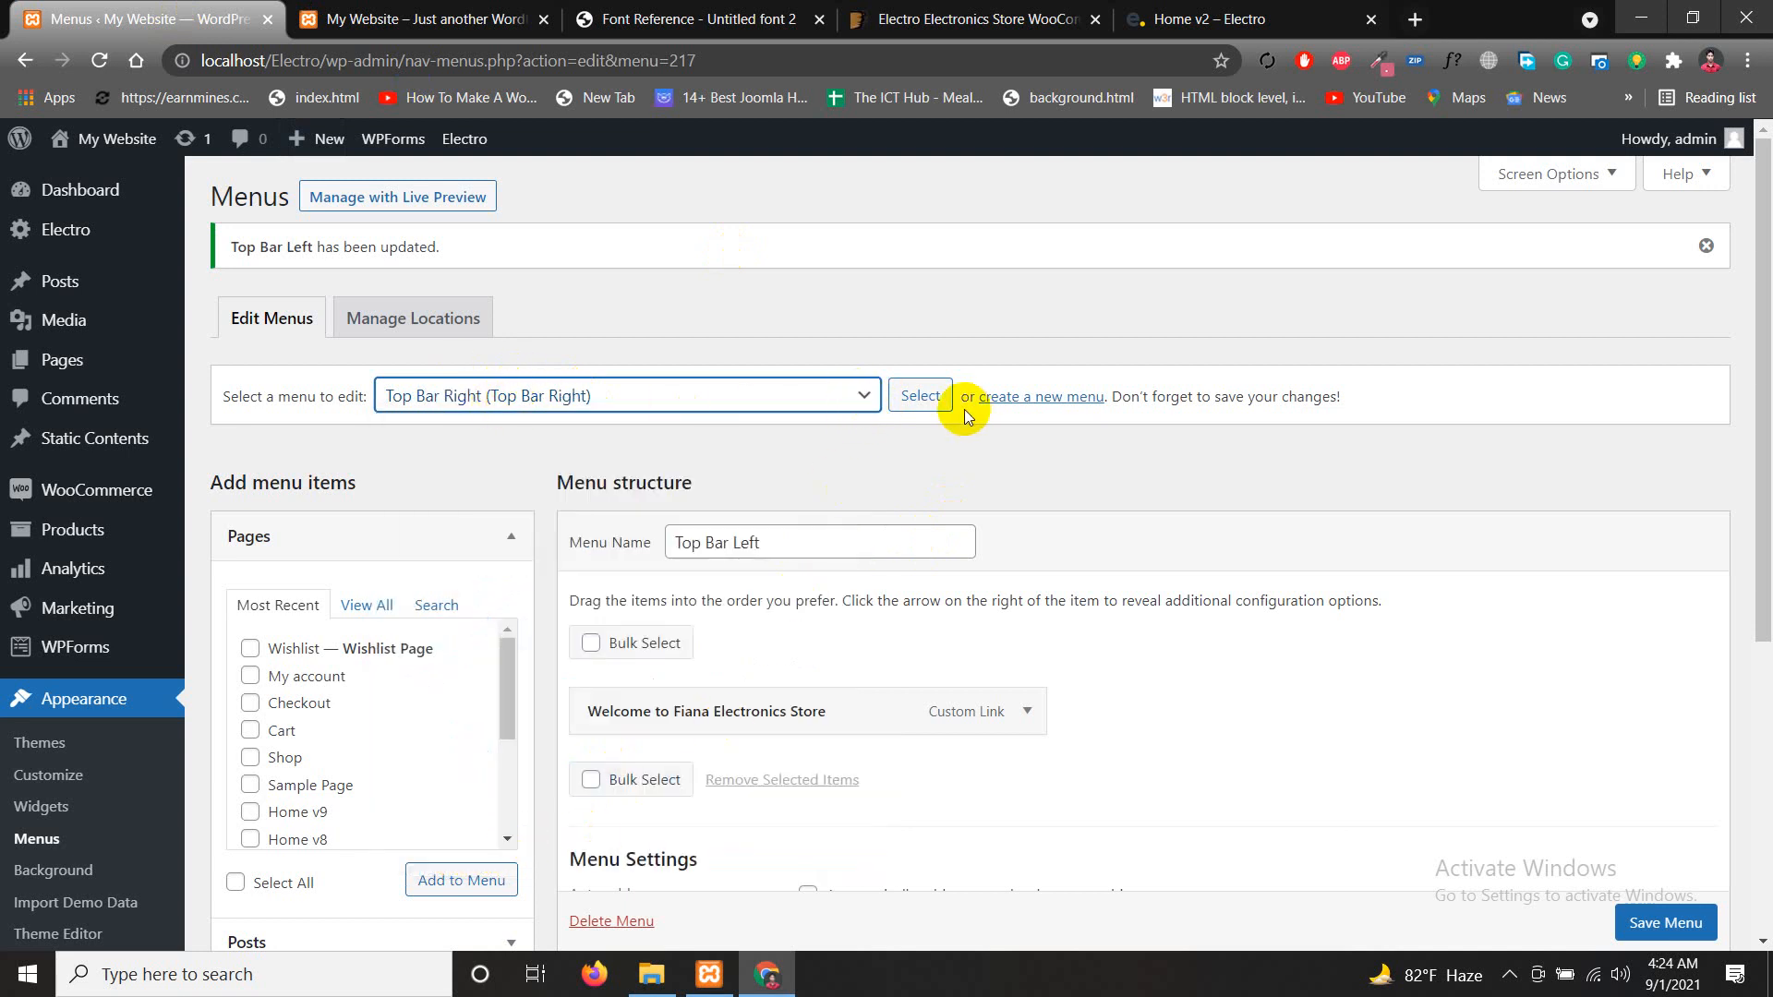
pyautogui.click(920, 399)
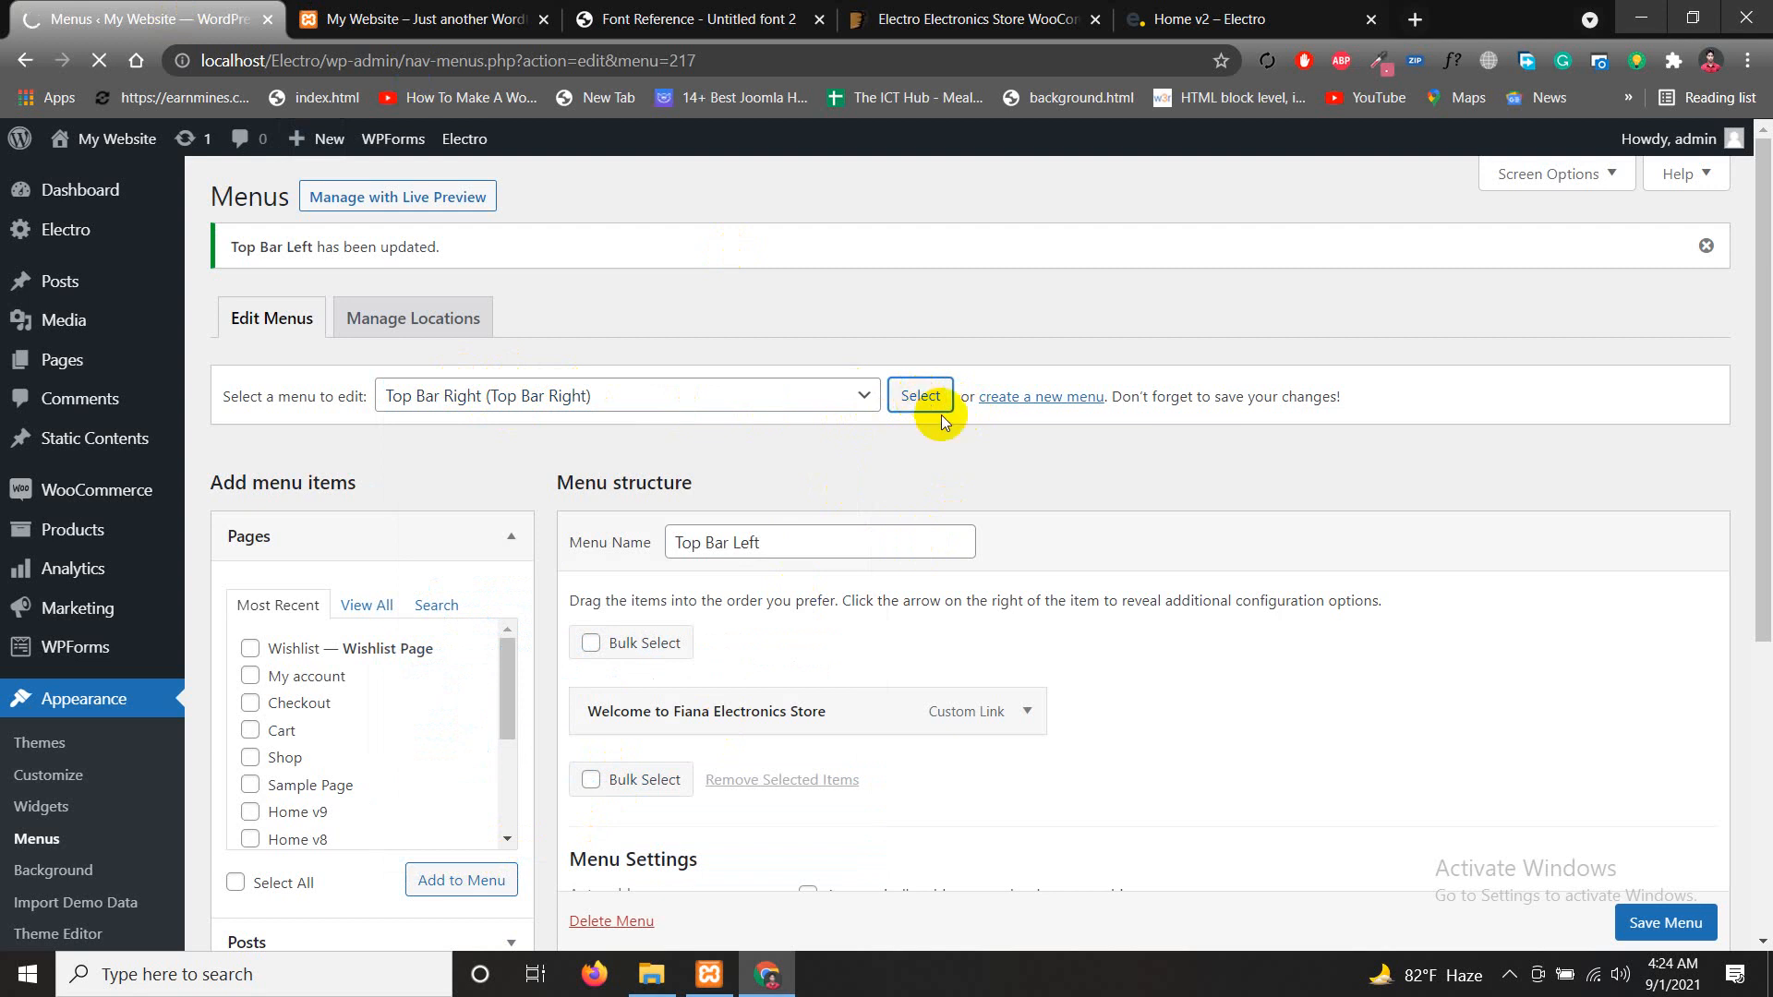
# Change the Store Locator item's navigation label to "Bangladesh" and collapse its settings
pyautogui.scroll(-4, 918, 589)
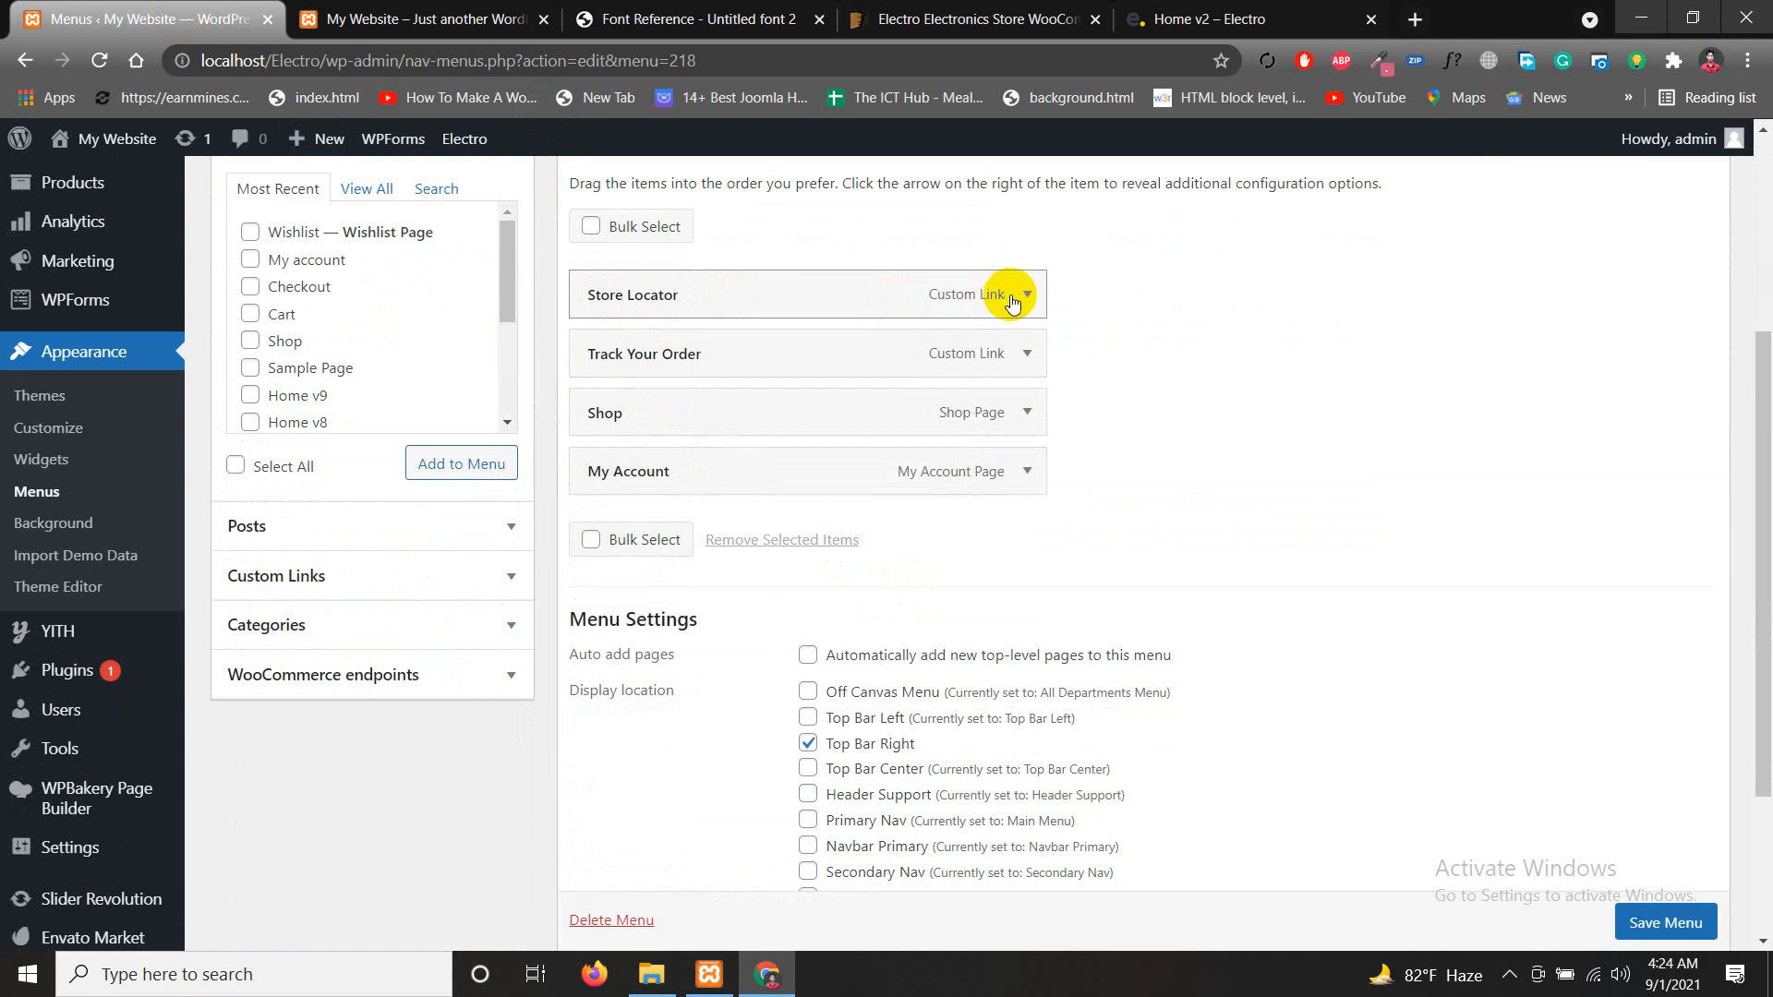
pyautogui.click(1027, 294)
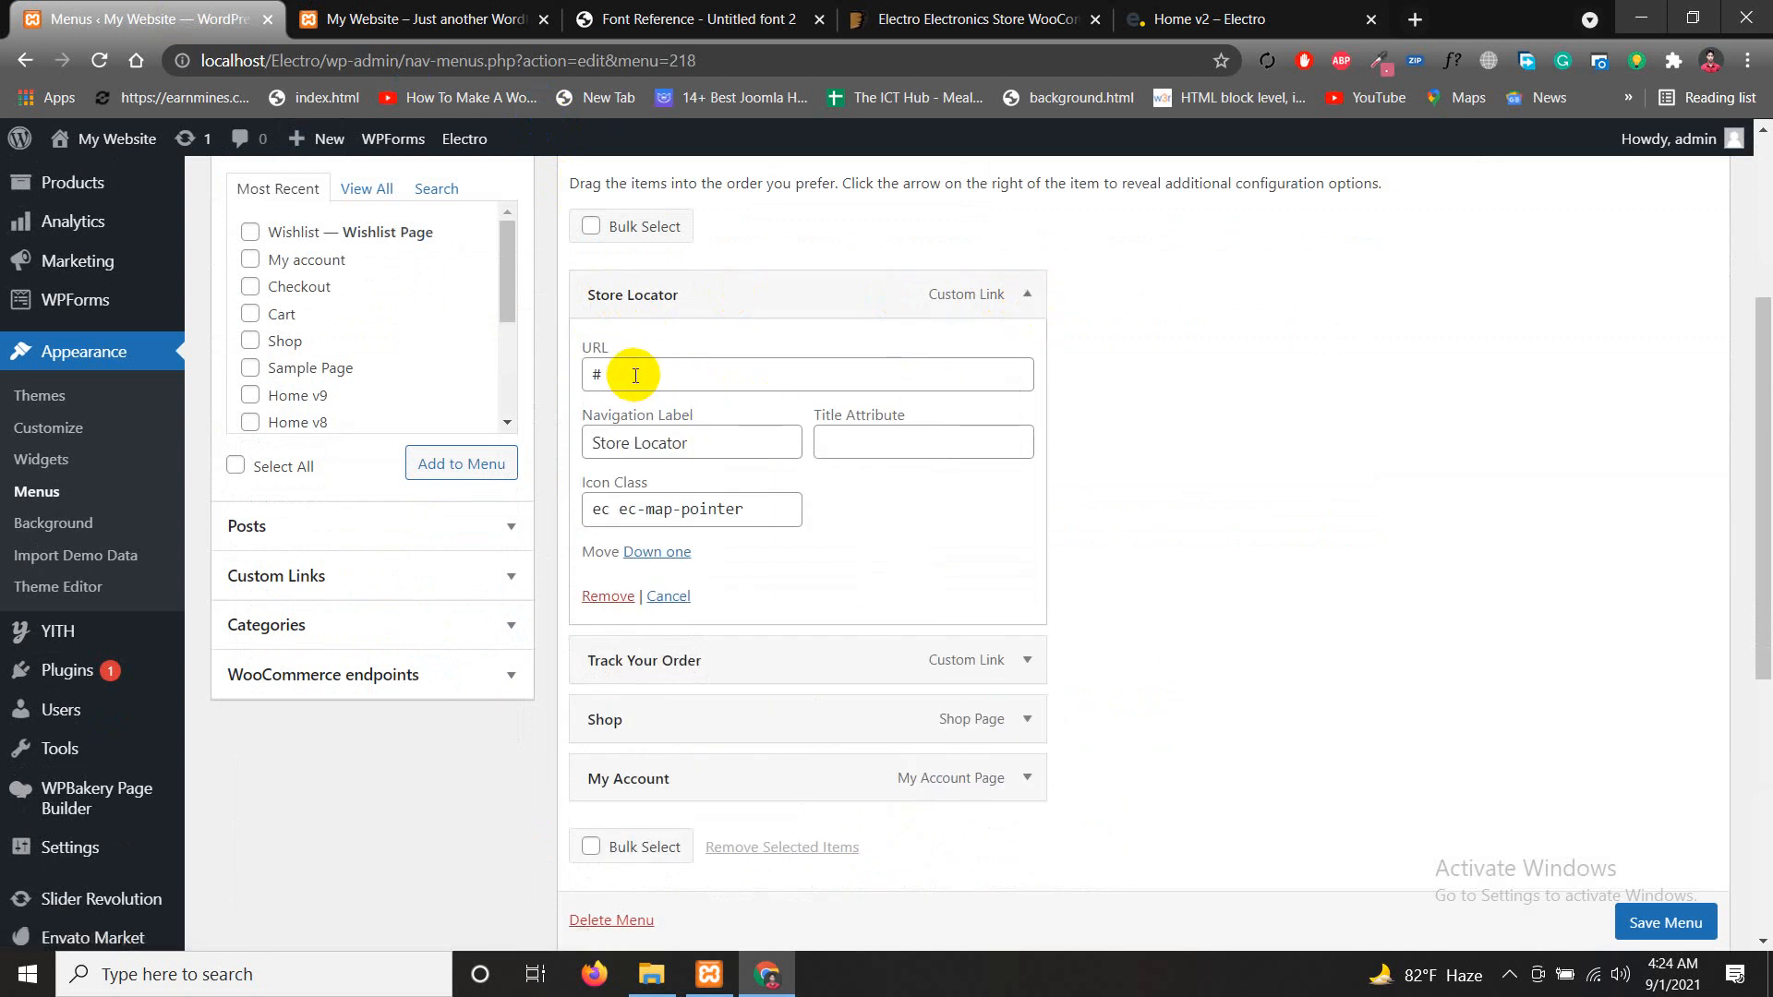
pyautogui.moveTo(723, 451); pyautogui.dragTo(584, 445)
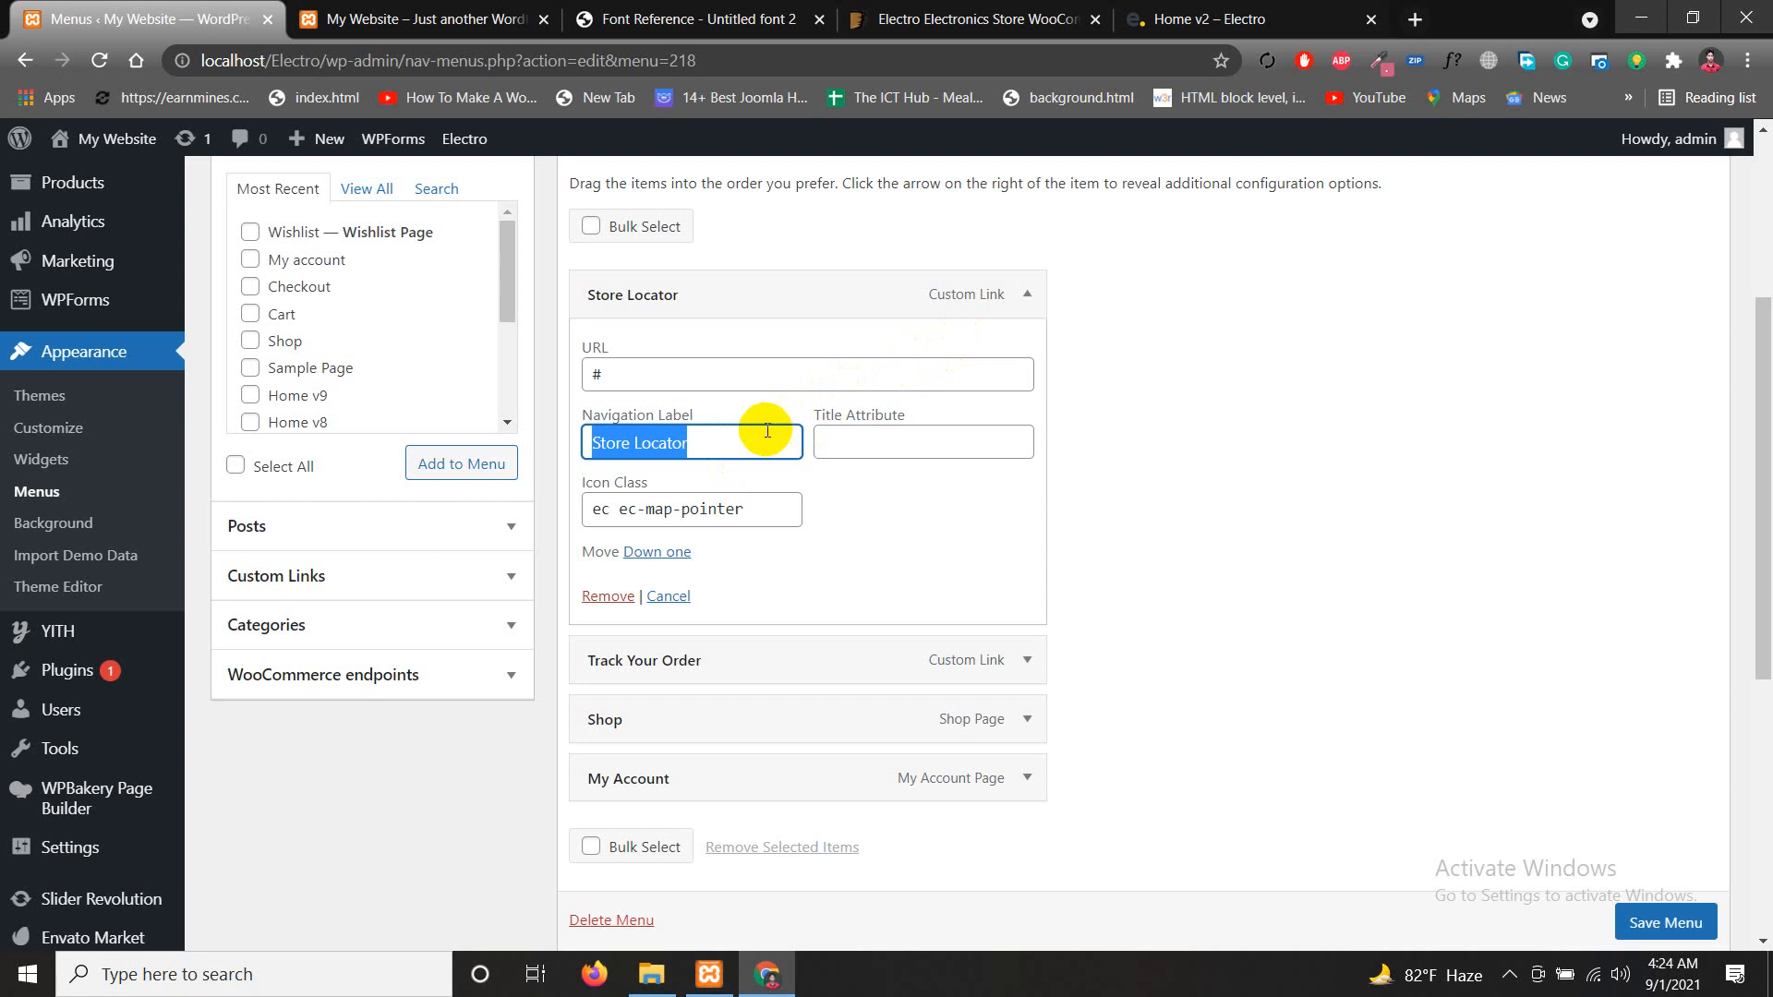
pyautogui.write('Bangladesh')
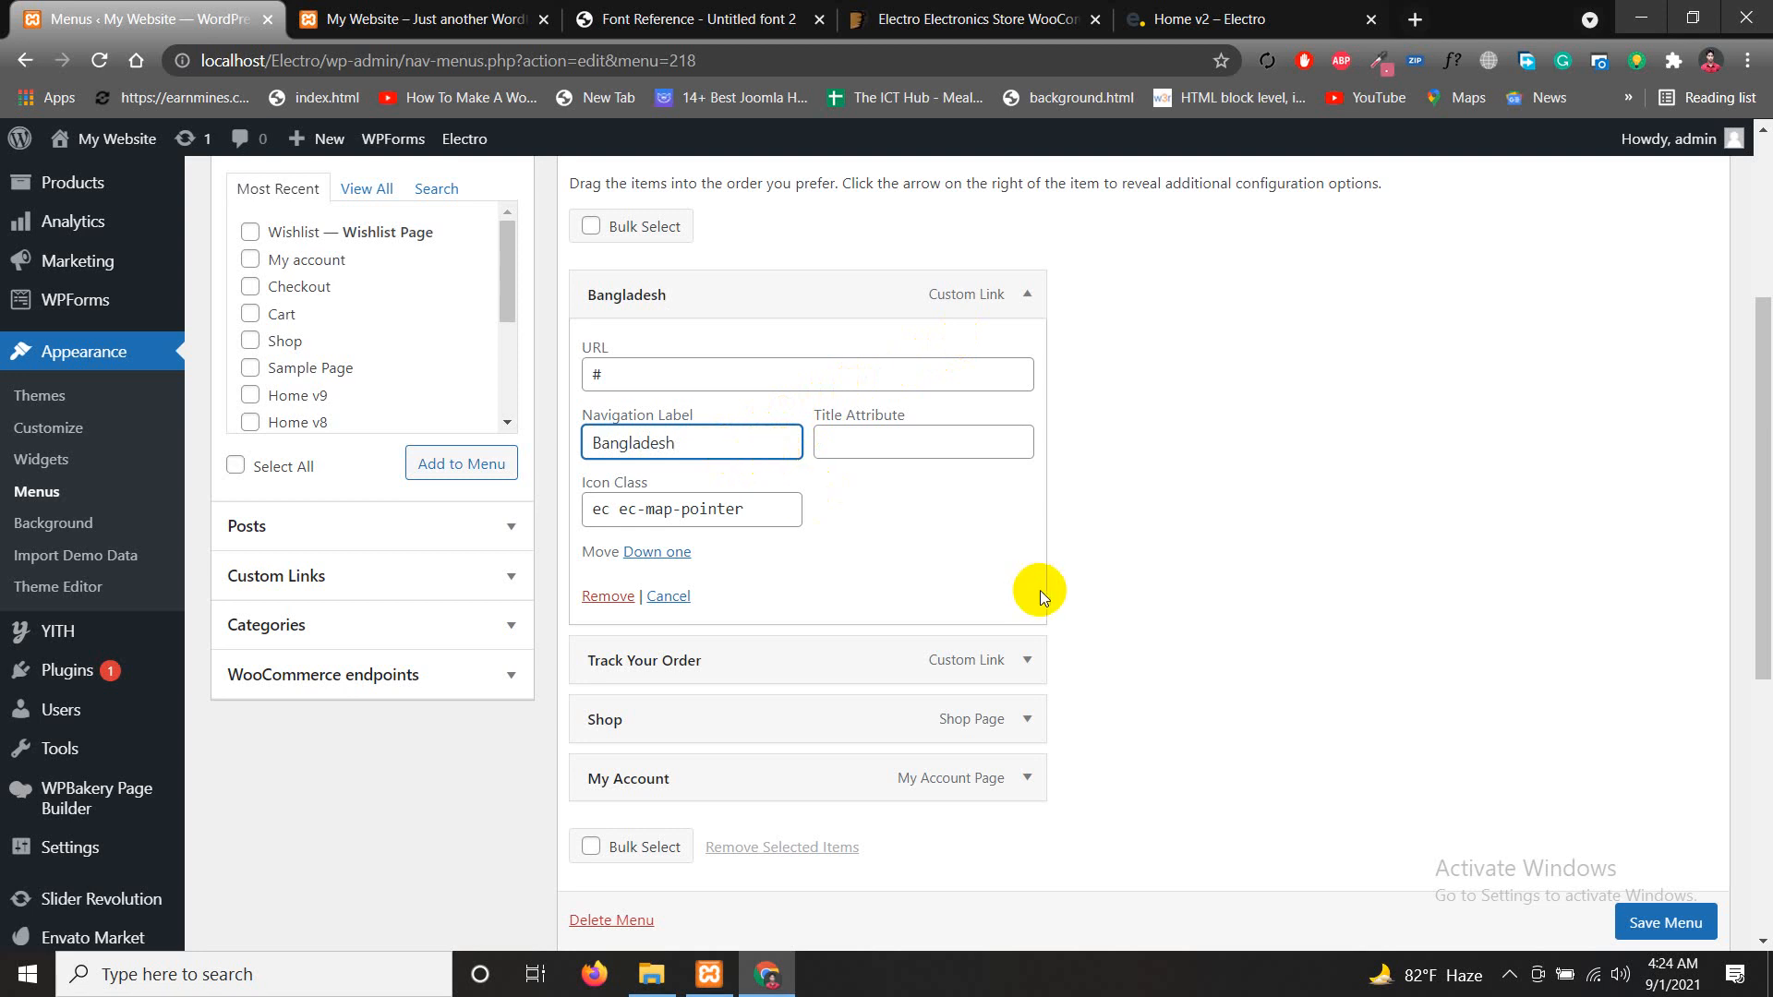
pyautogui.click(1023, 295)
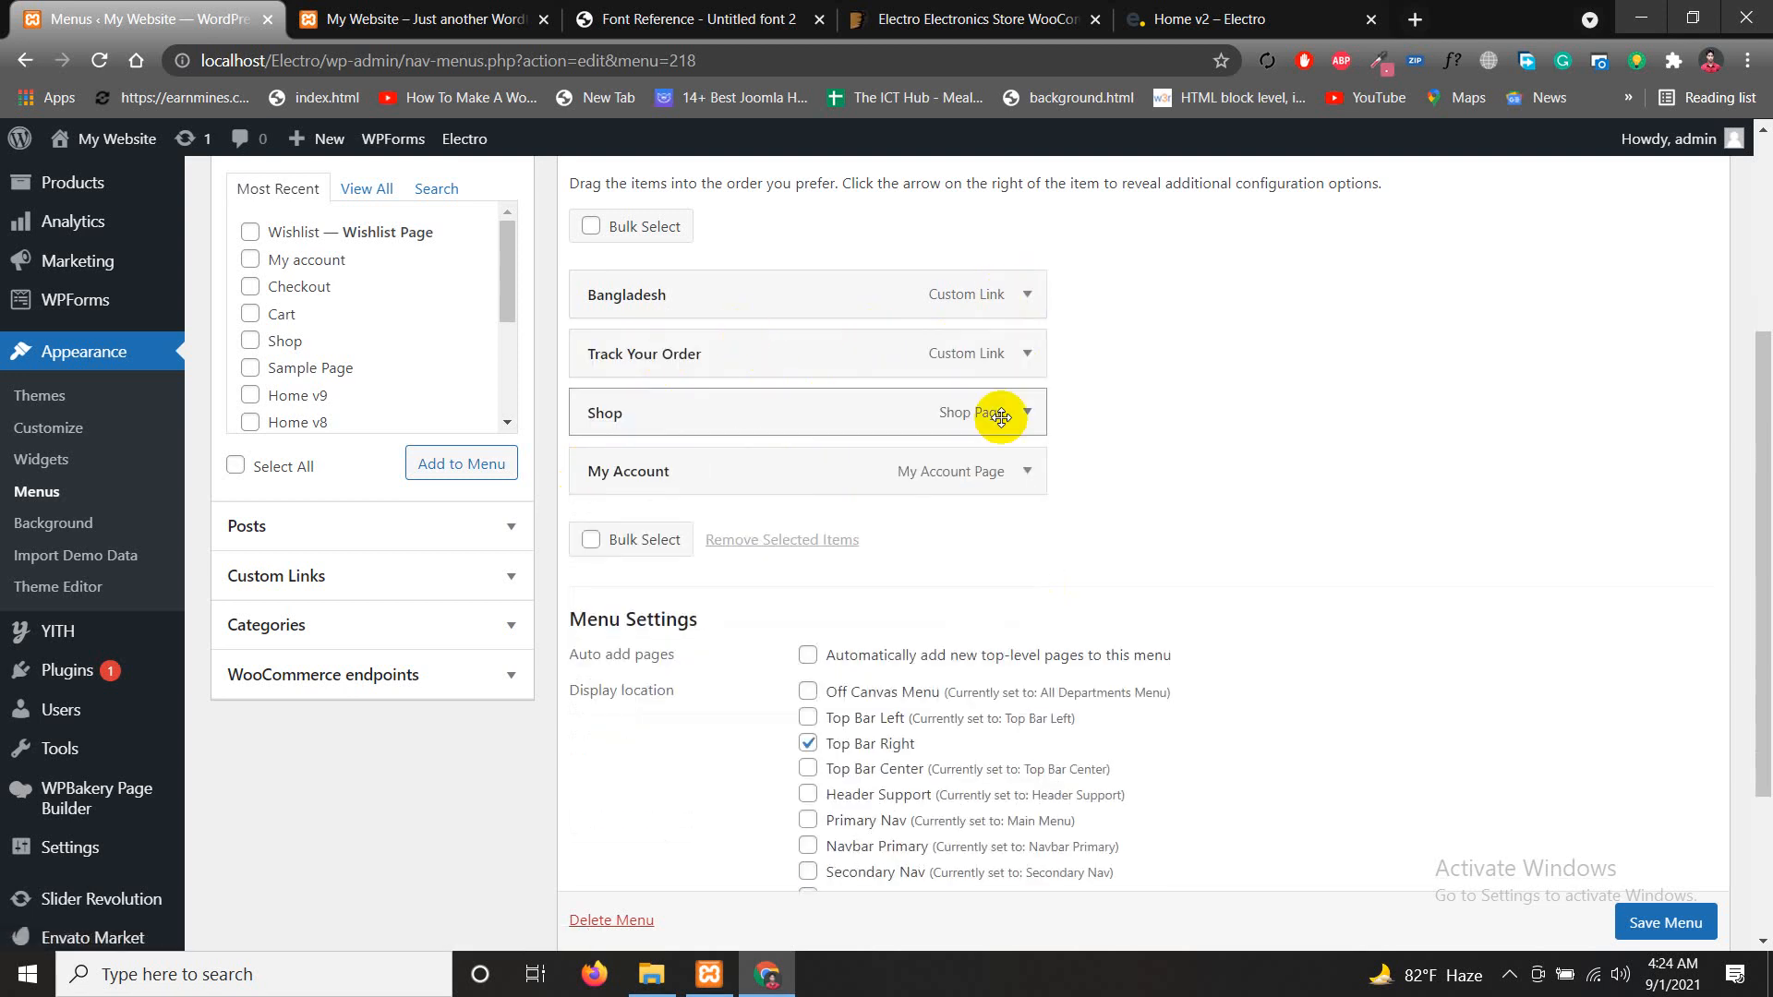
# Remove the Track Your Order item from the Top Bar Right menu and save the menu
pyautogui.scroll(-1, 685, 304)
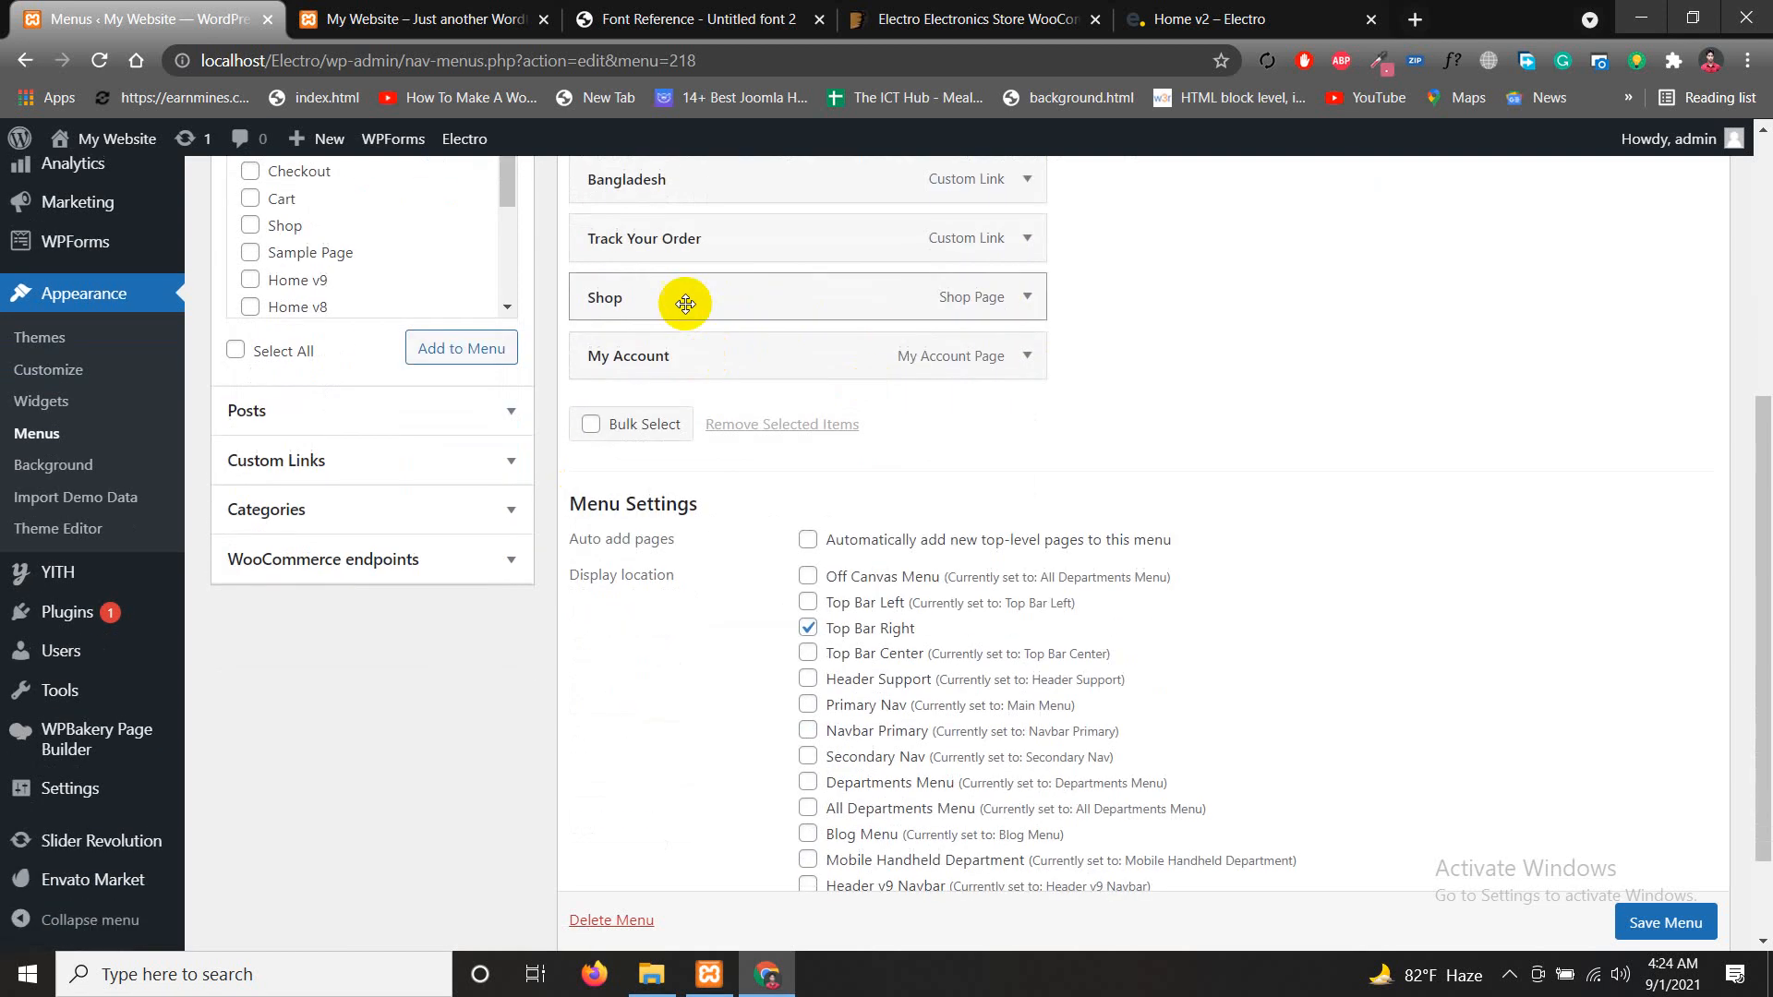
pyautogui.click(1031, 242)
pyautogui.click(602, 534)
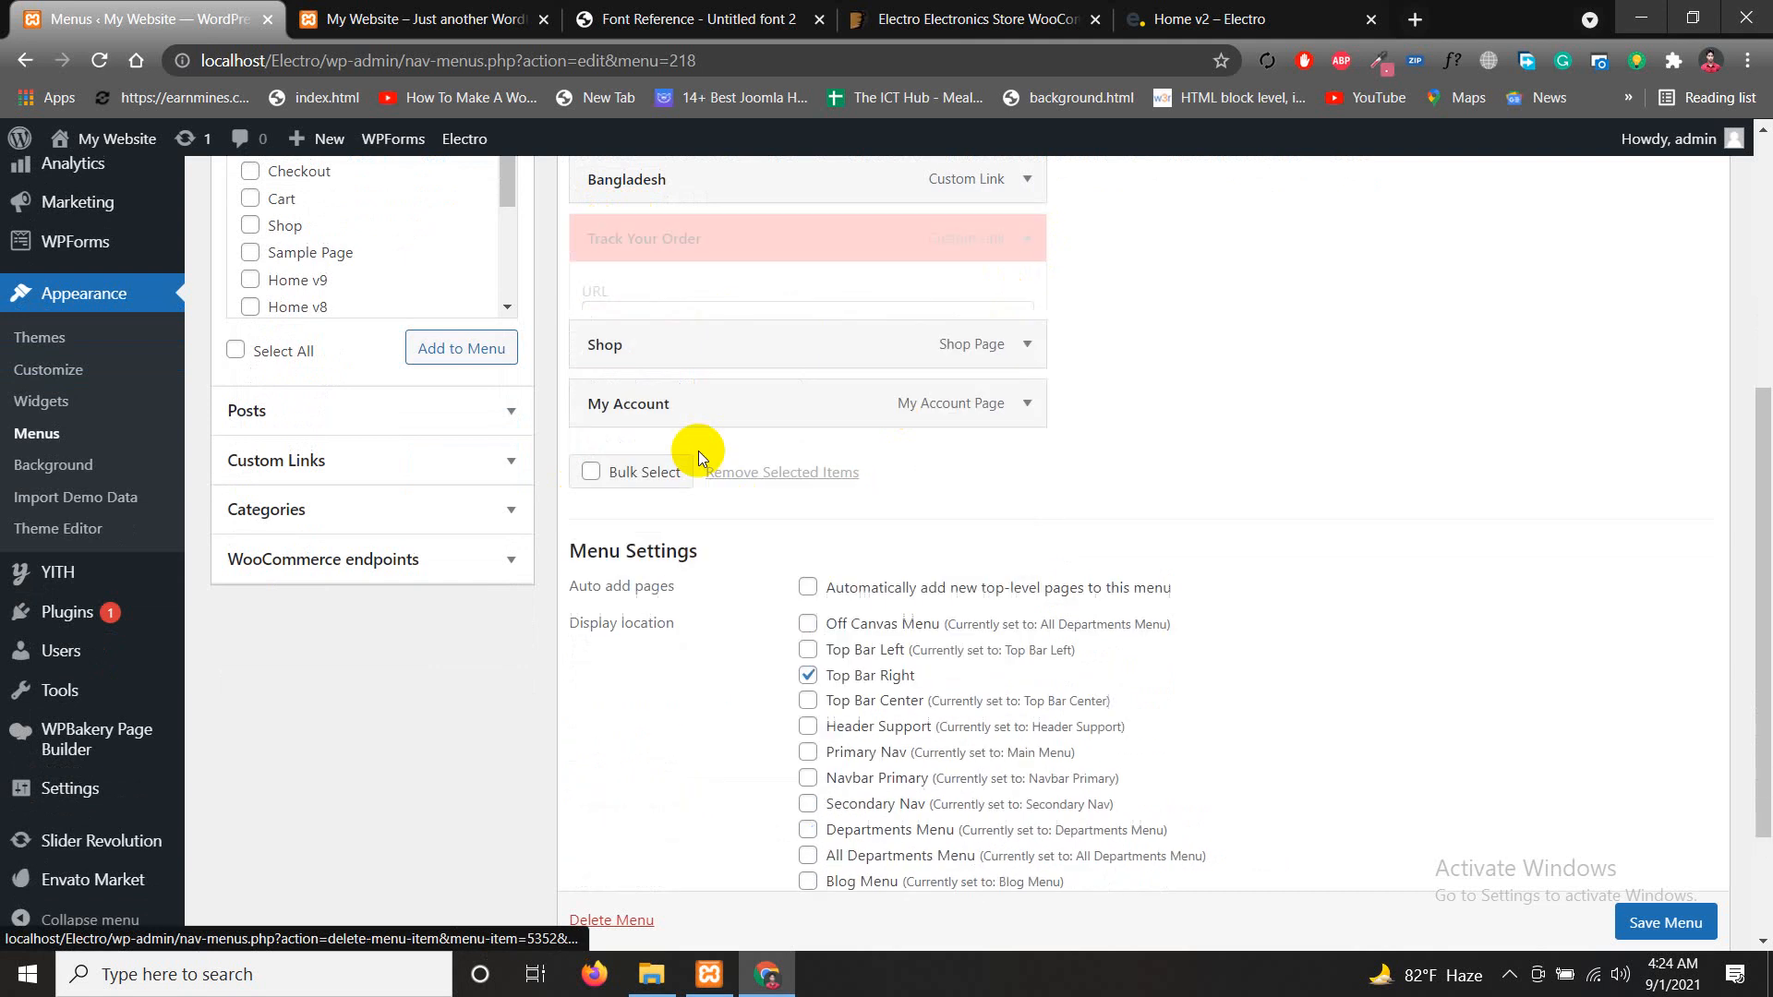
pyautogui.scroll(-1, 1200, 600)
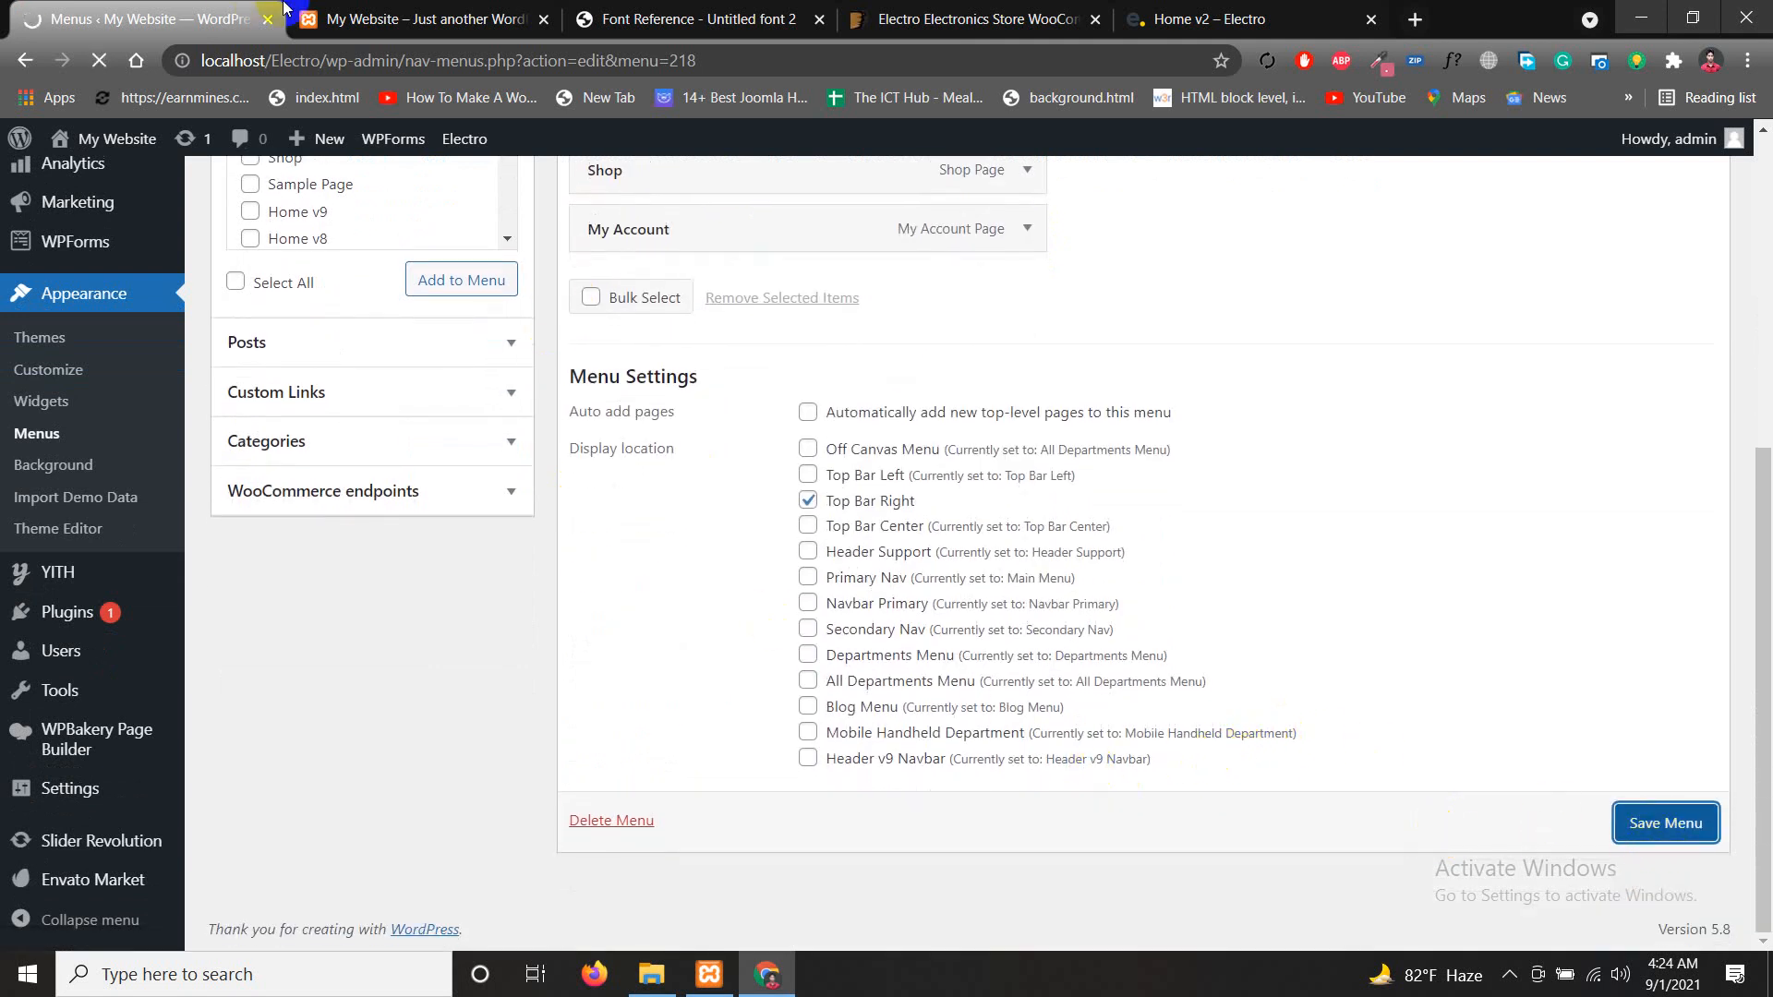
# Reload the home page and check the items on the right side of its top bar
pyautogui.click(375, 11)
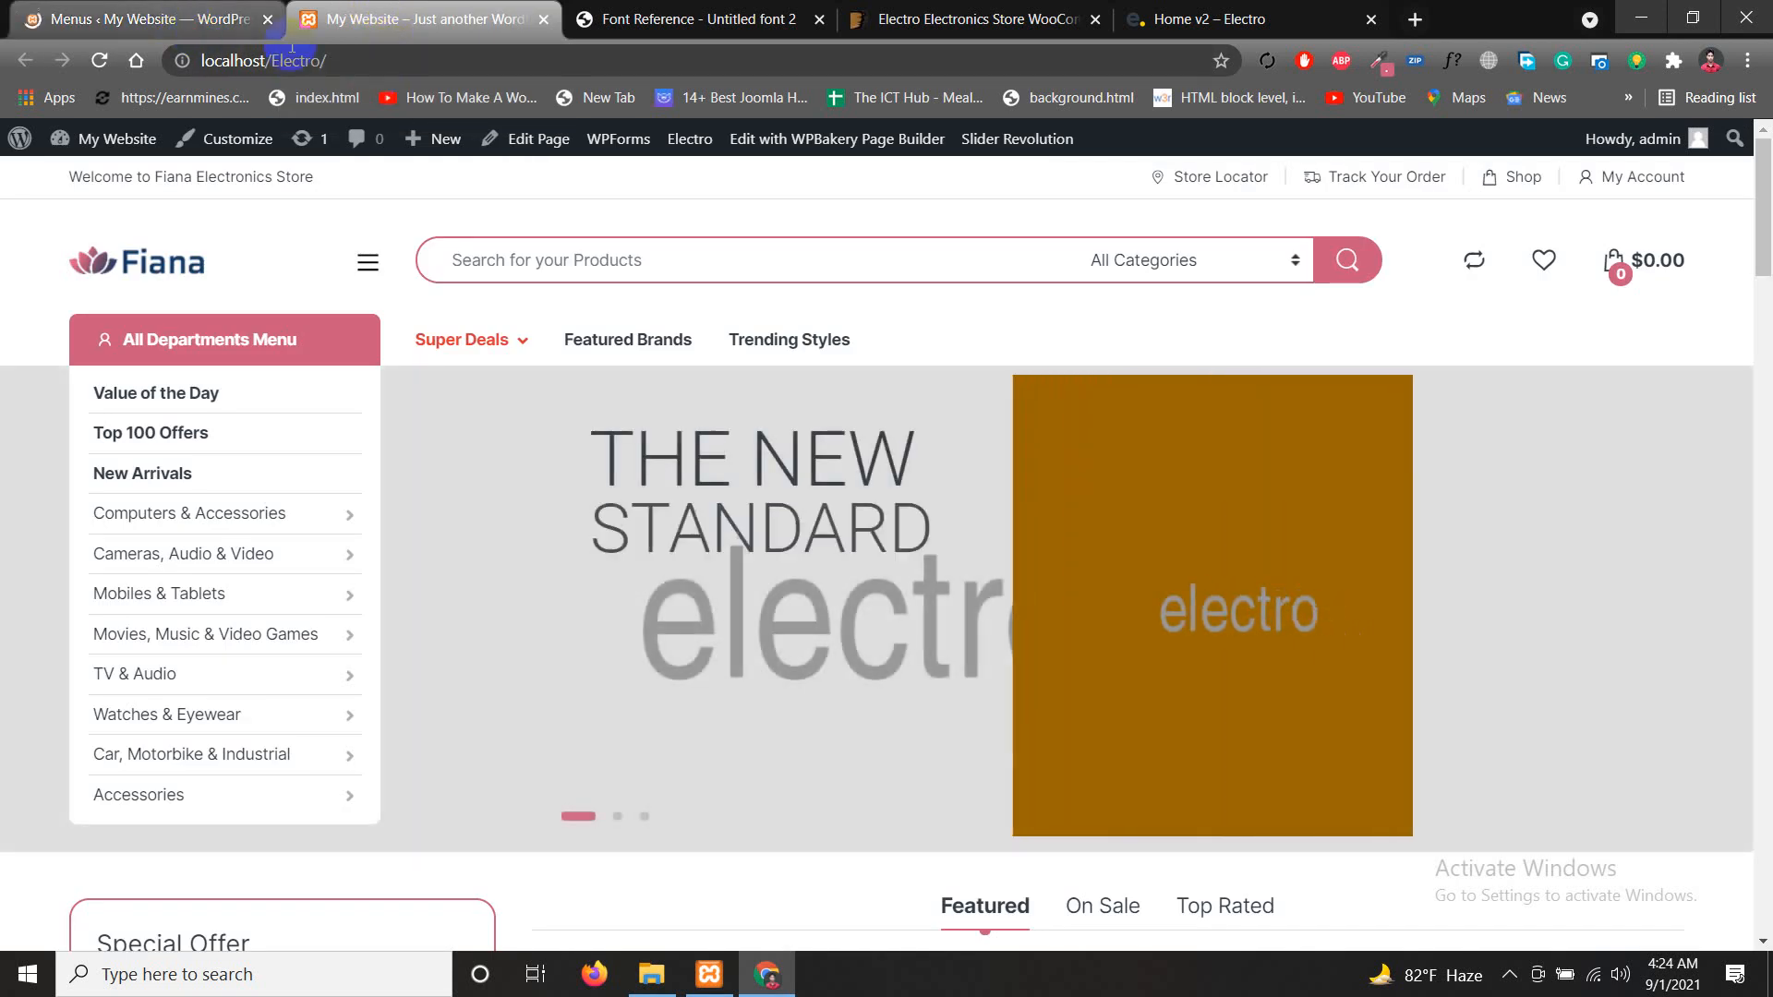
pyautogui.click(408, 62)
pyautogui.press('Return')
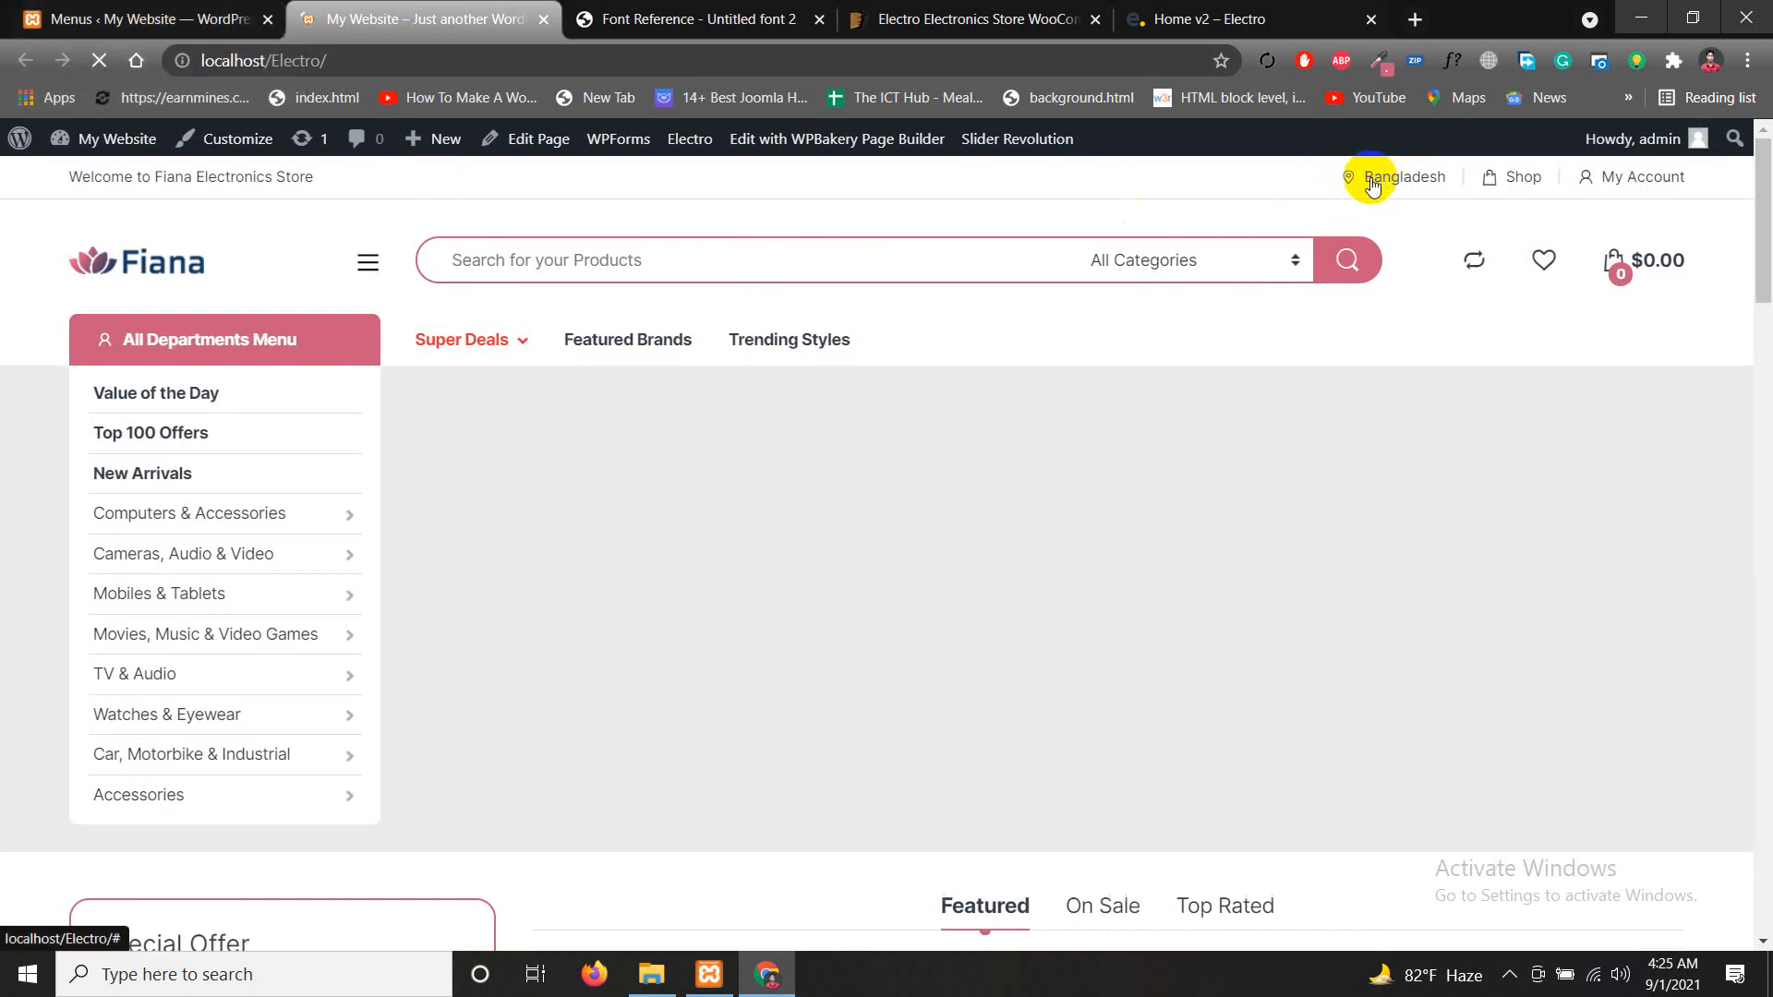
# Start a new custom link for the Top Bar Right menu with # as its URL and begin its link text
pyautogui.click(138, 18)
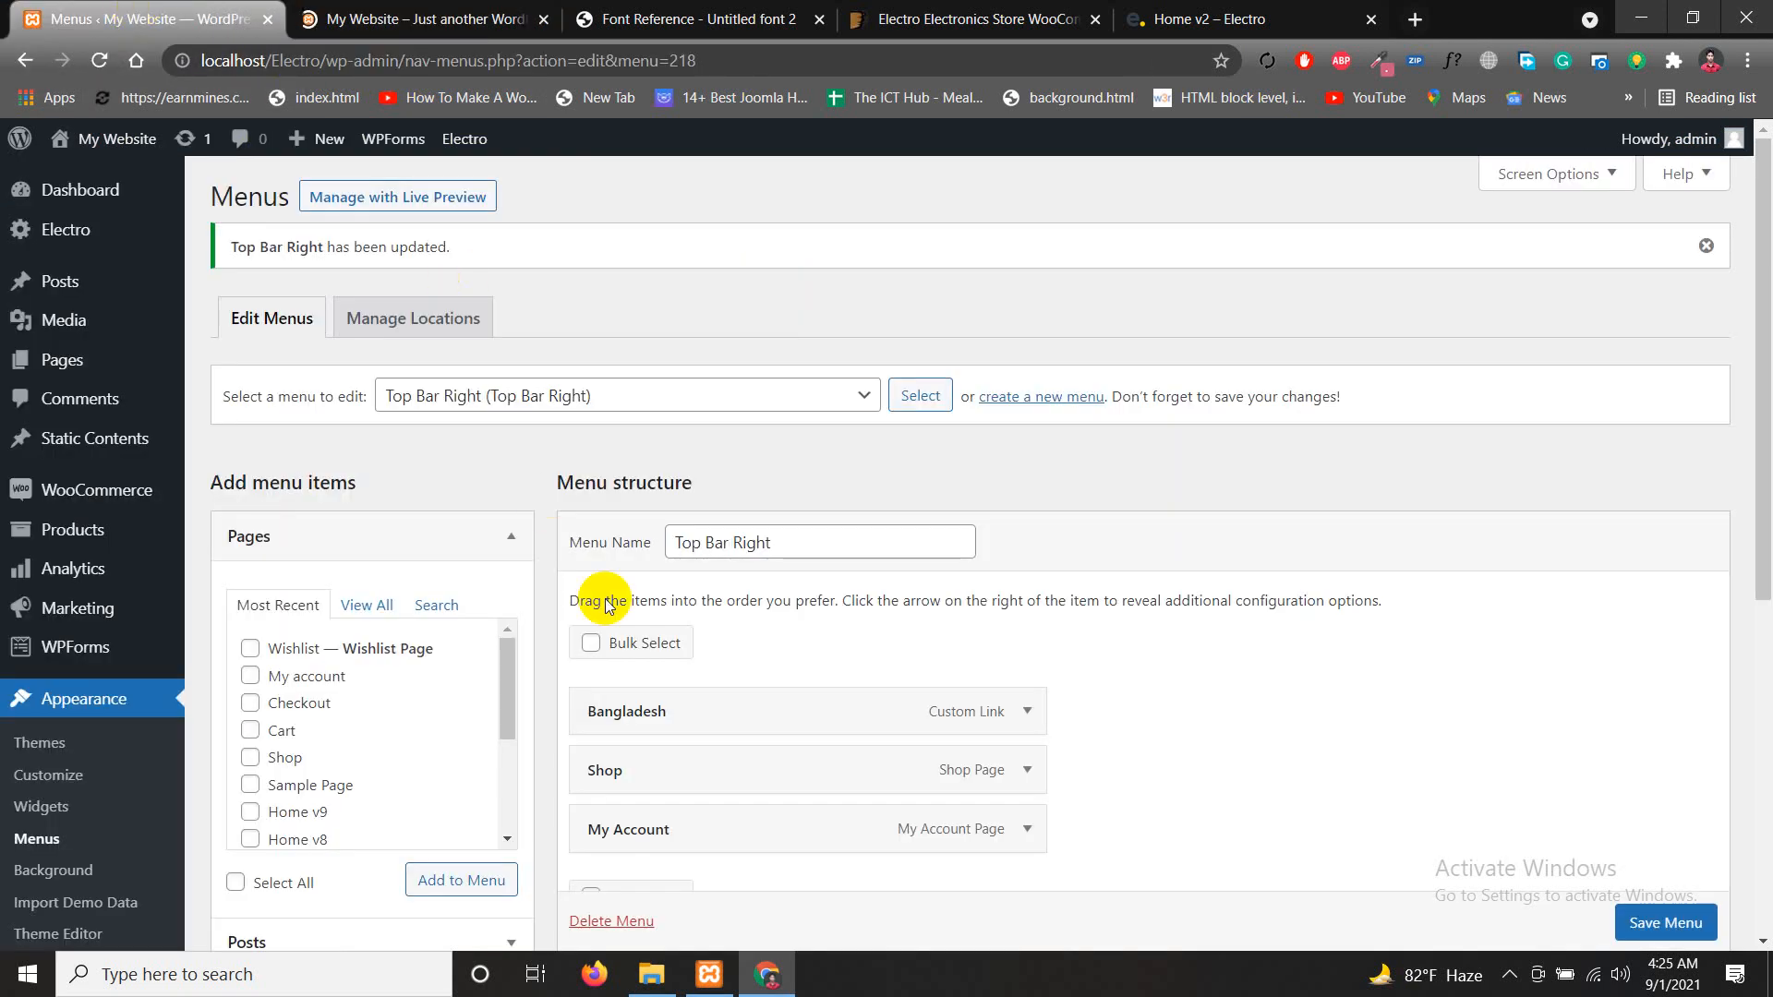
pyautogui.scroll(-4, 800, 647)
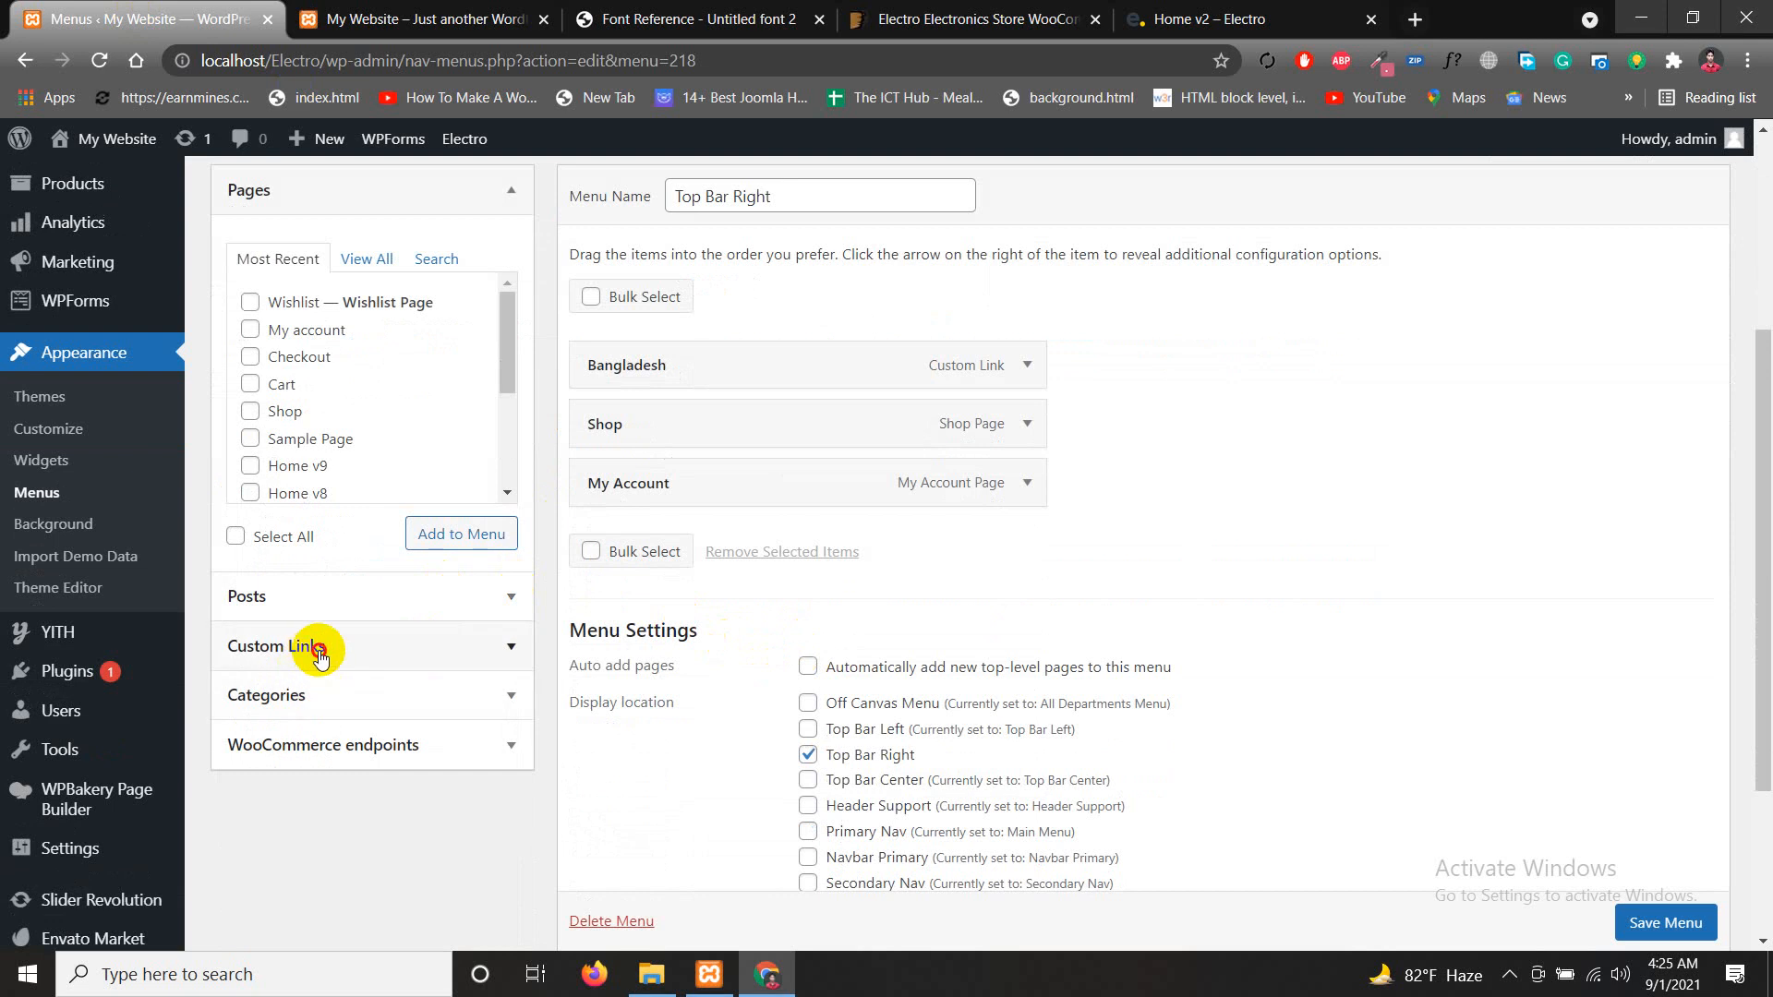
pyautogui.click(319, 656)
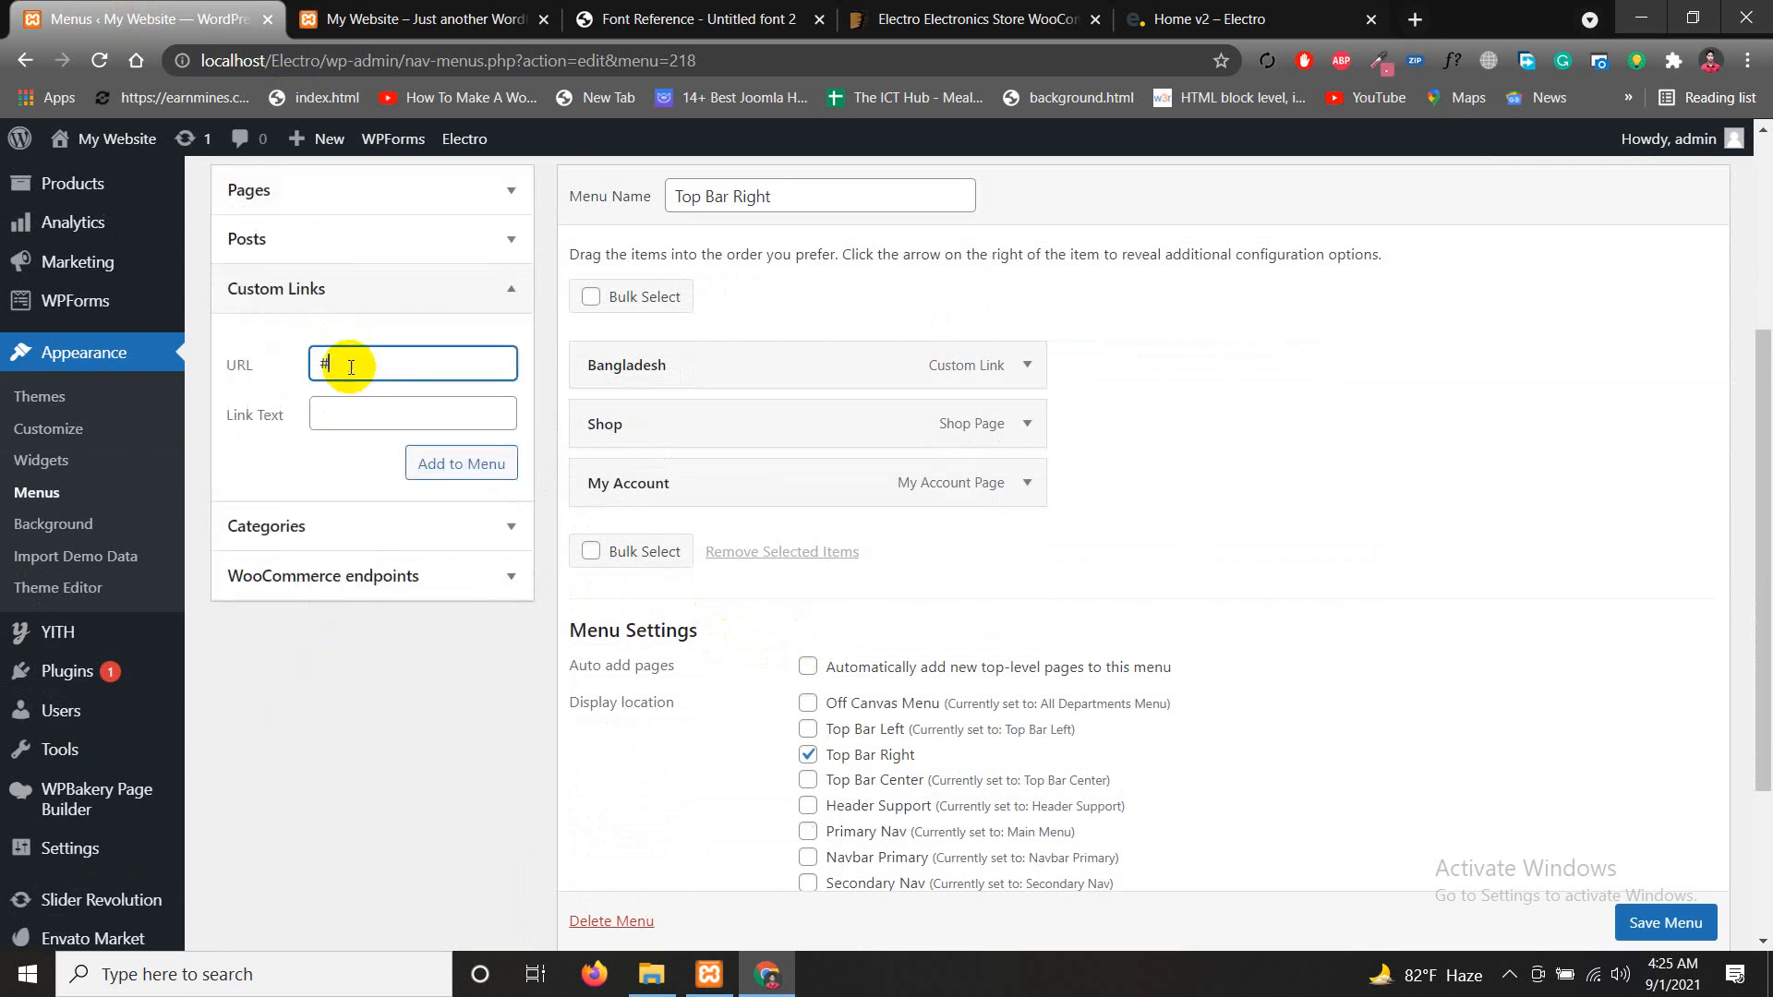
pyautogui.click(340, 408)
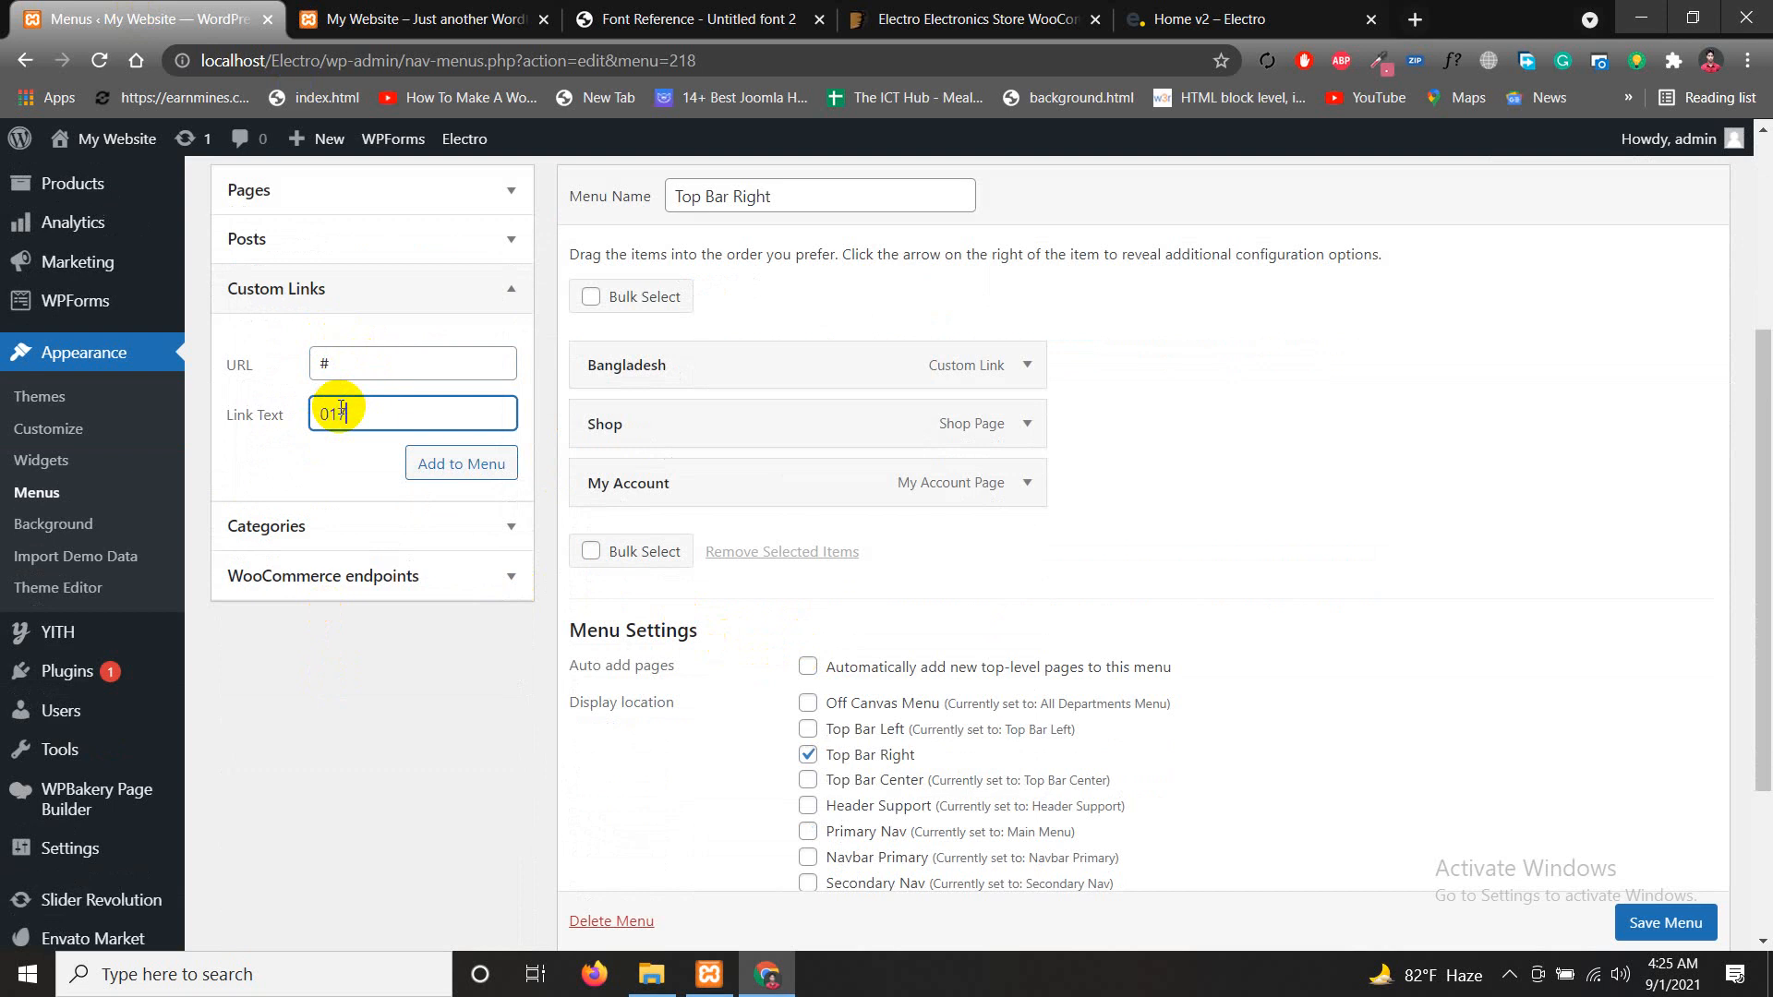
# Copy the digits of the contact phone number from the home page's footer
pyautogui.click(450, 20)
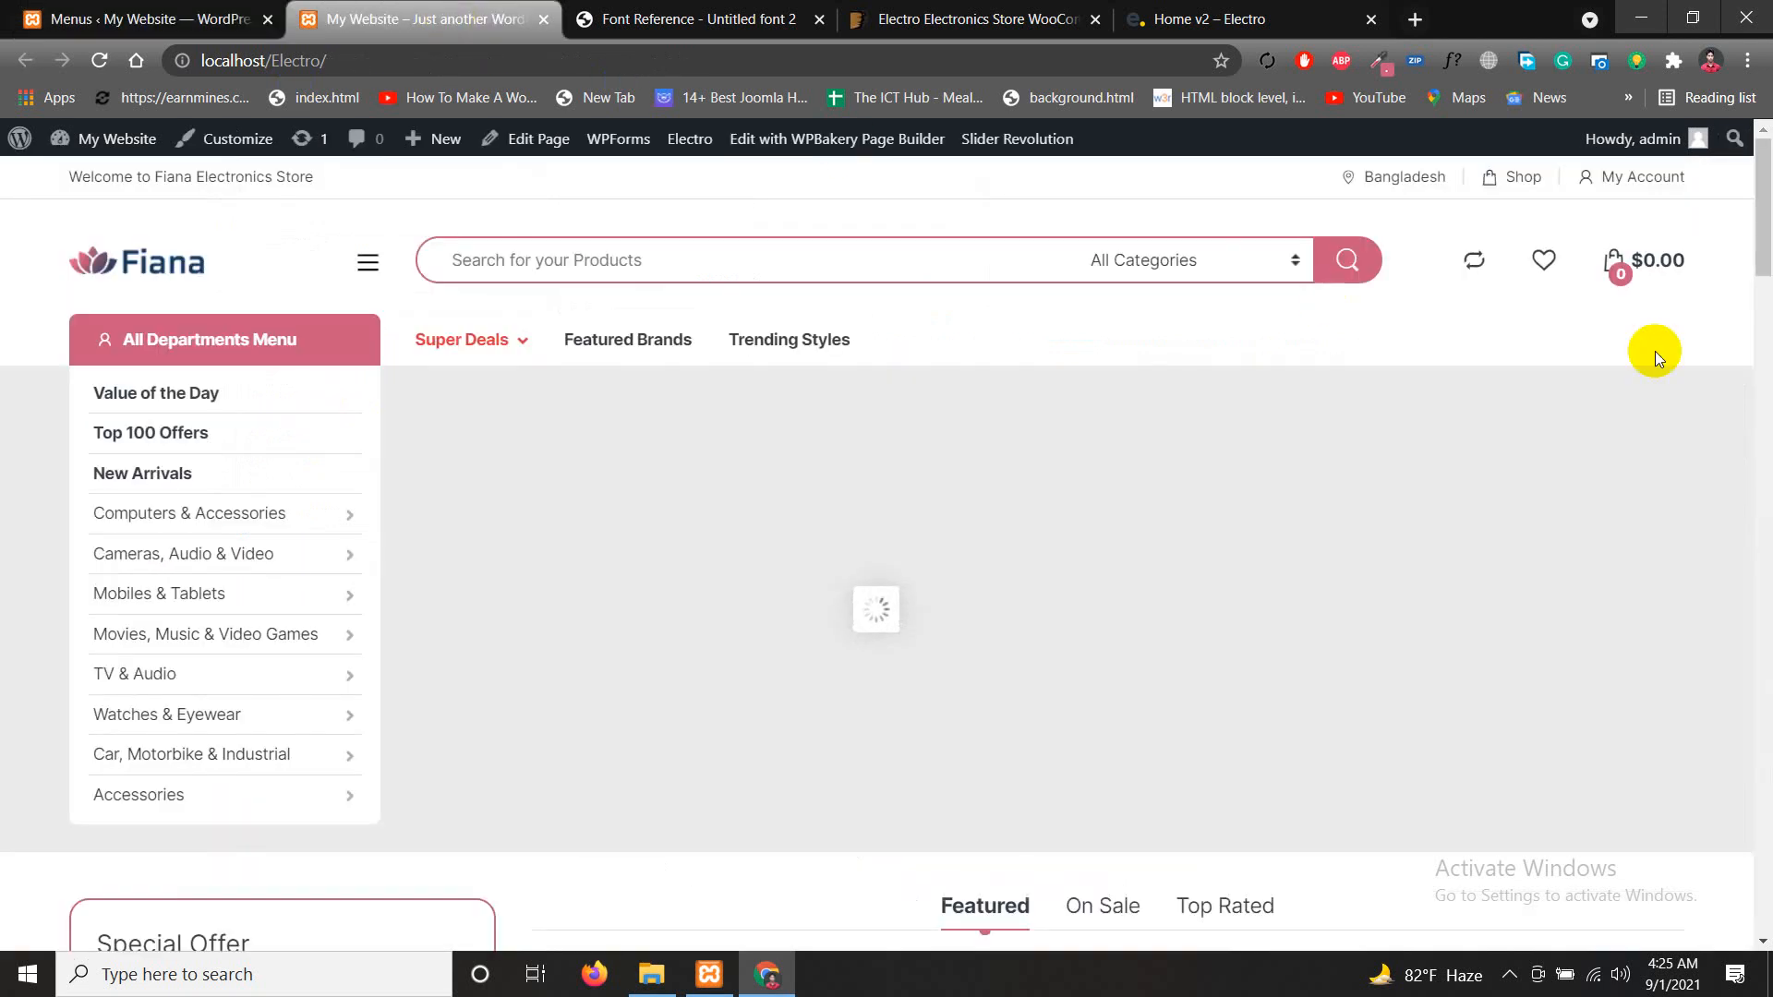
pyautogui.scroll(-15, 558, 751)
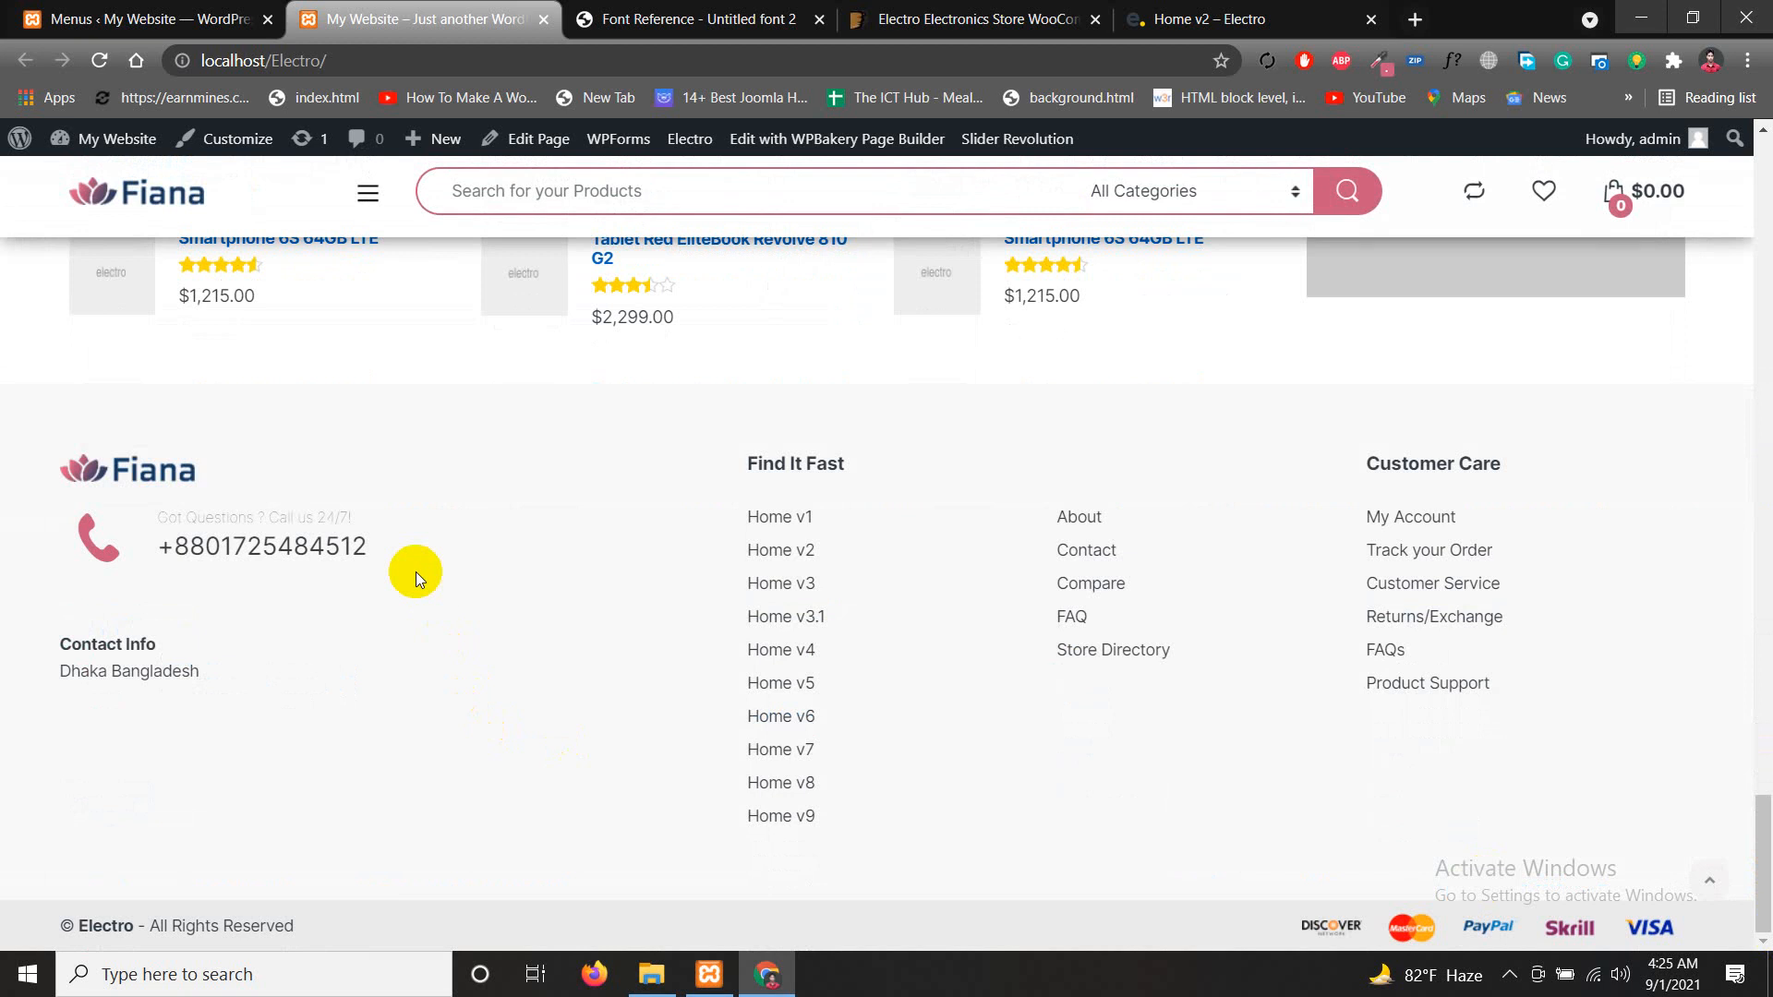
pyautogui.moveTo(159, 520); pyautogui.dragTo(370, 547)
pyautogui.click(170, 558)
pyautogui.doubleClick(329, 549)
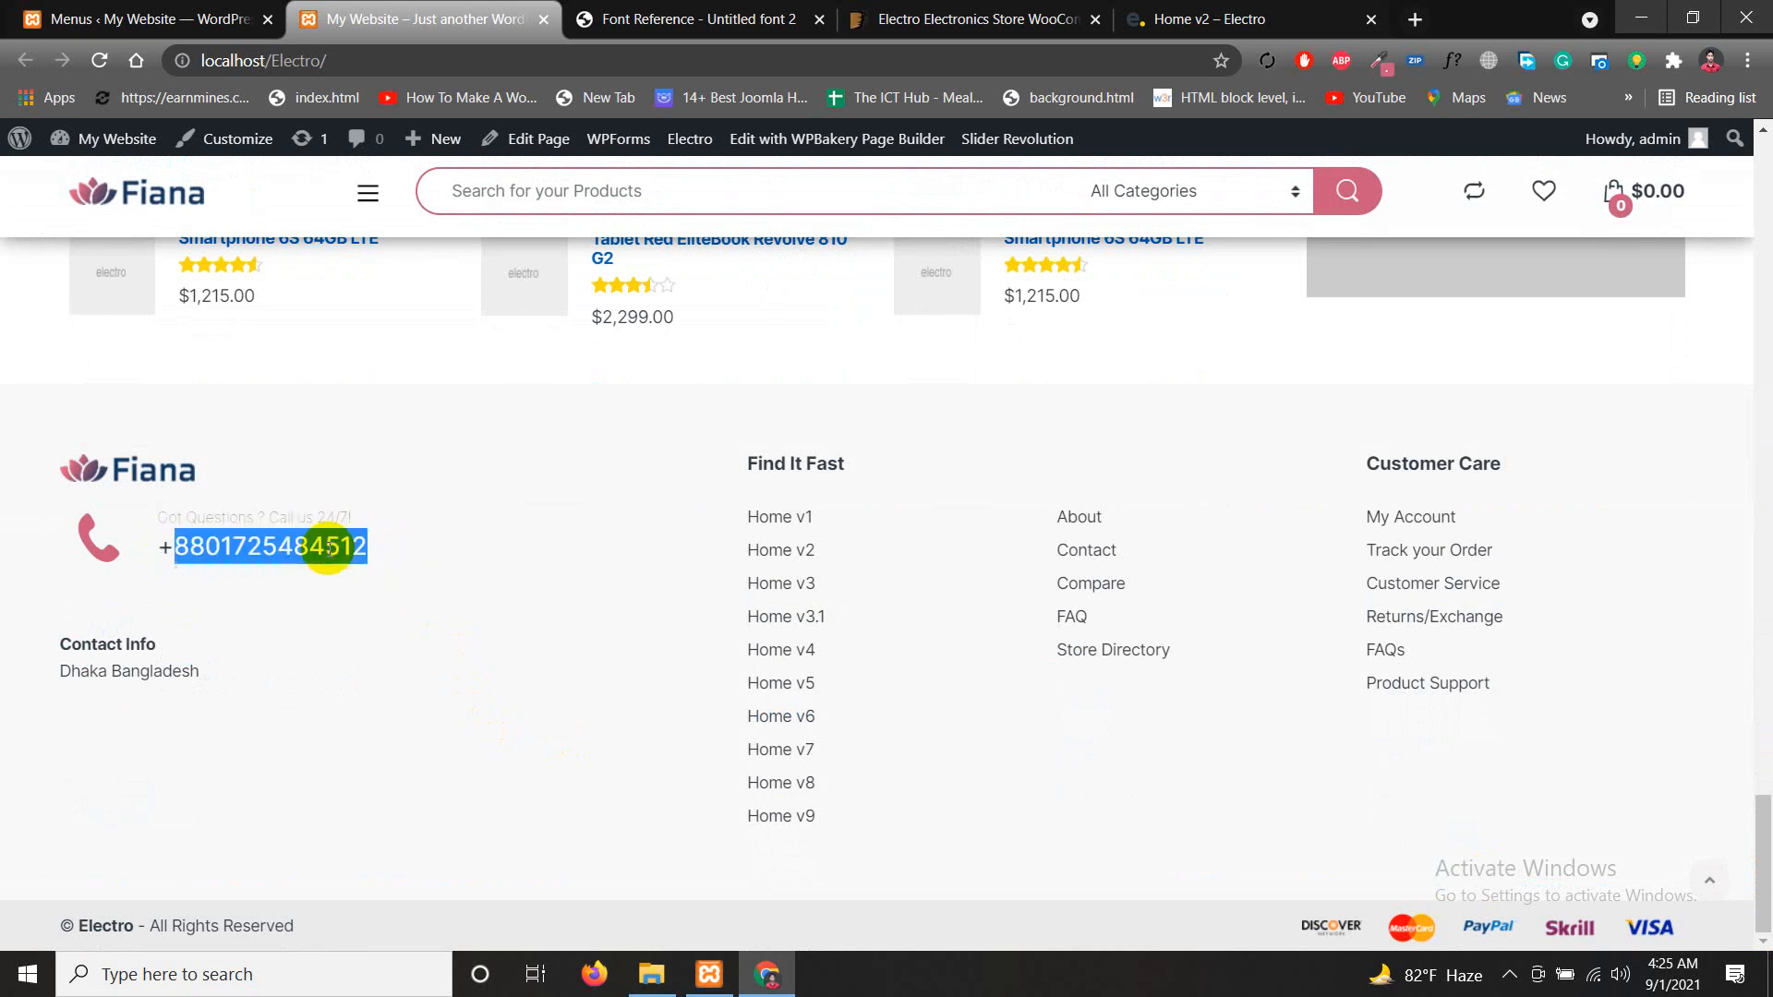
pyautogui.rightClick(351, 554)
pyautogui.click(388, 567)
# Replace the custom link's text with the copied phone number preceded by "+" and add the link to the Top Bar Right menu
pyautogui.click(138, 19)
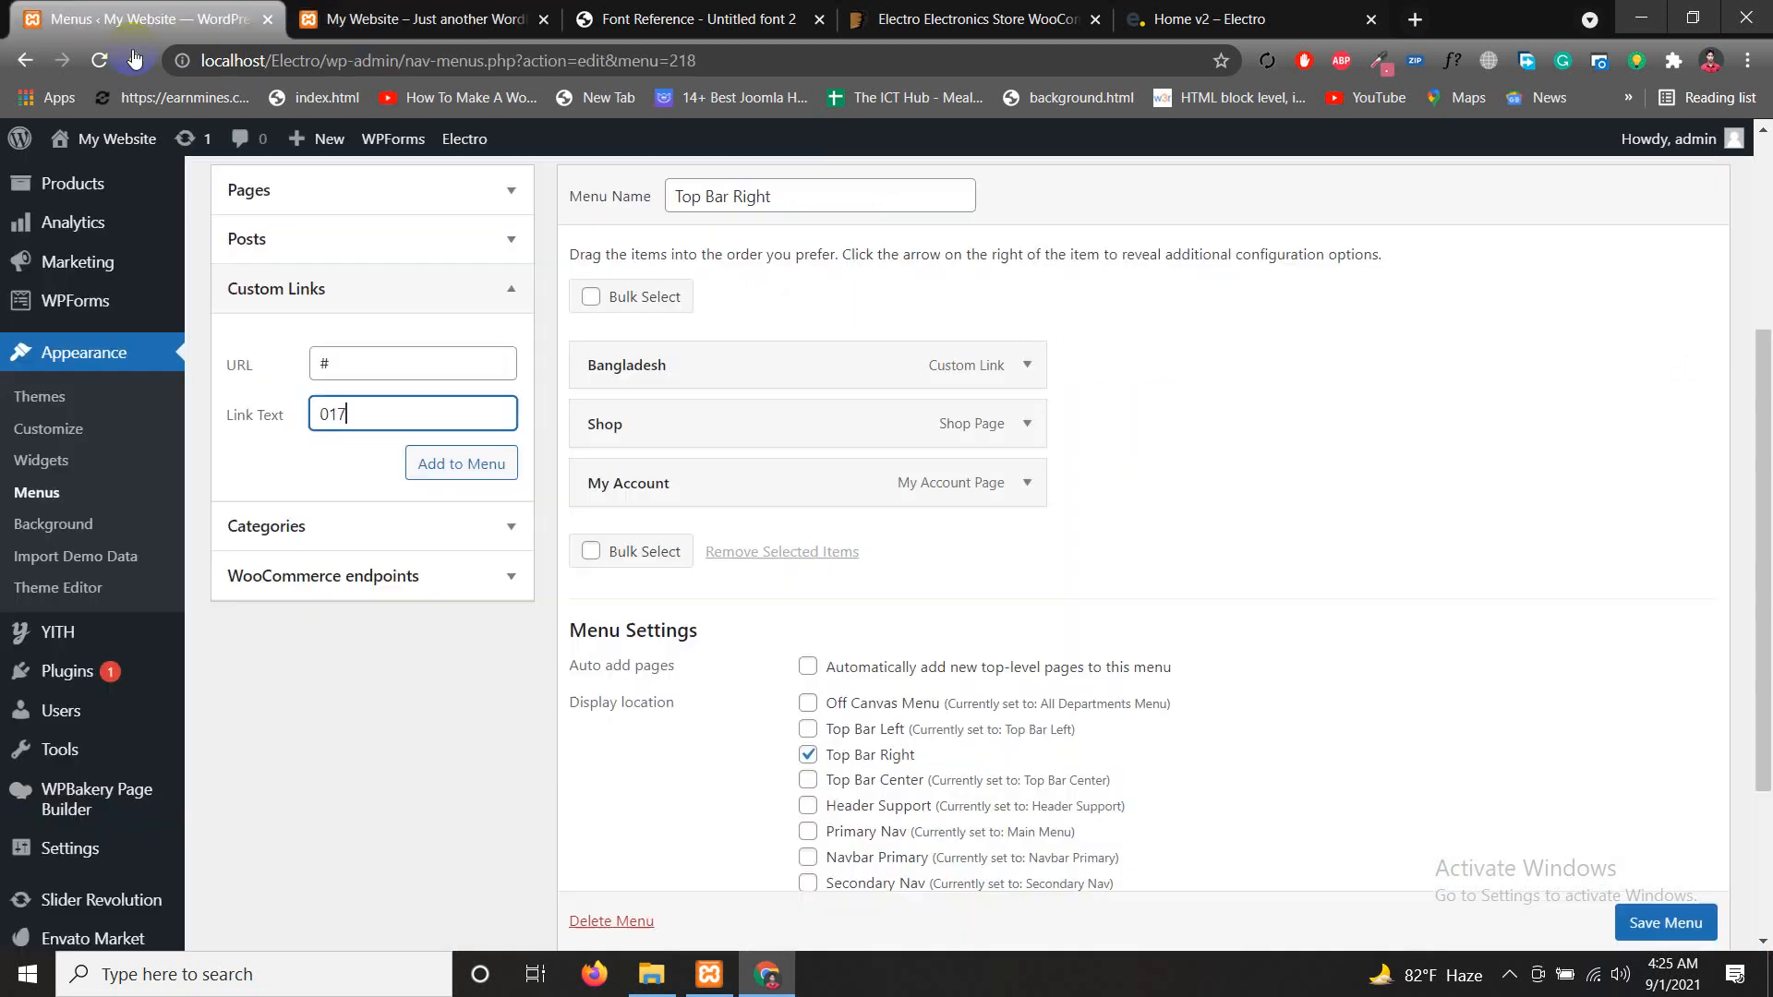
pyautogui.moveTo(439, 414); pyautogui.dragTo(292, 414)
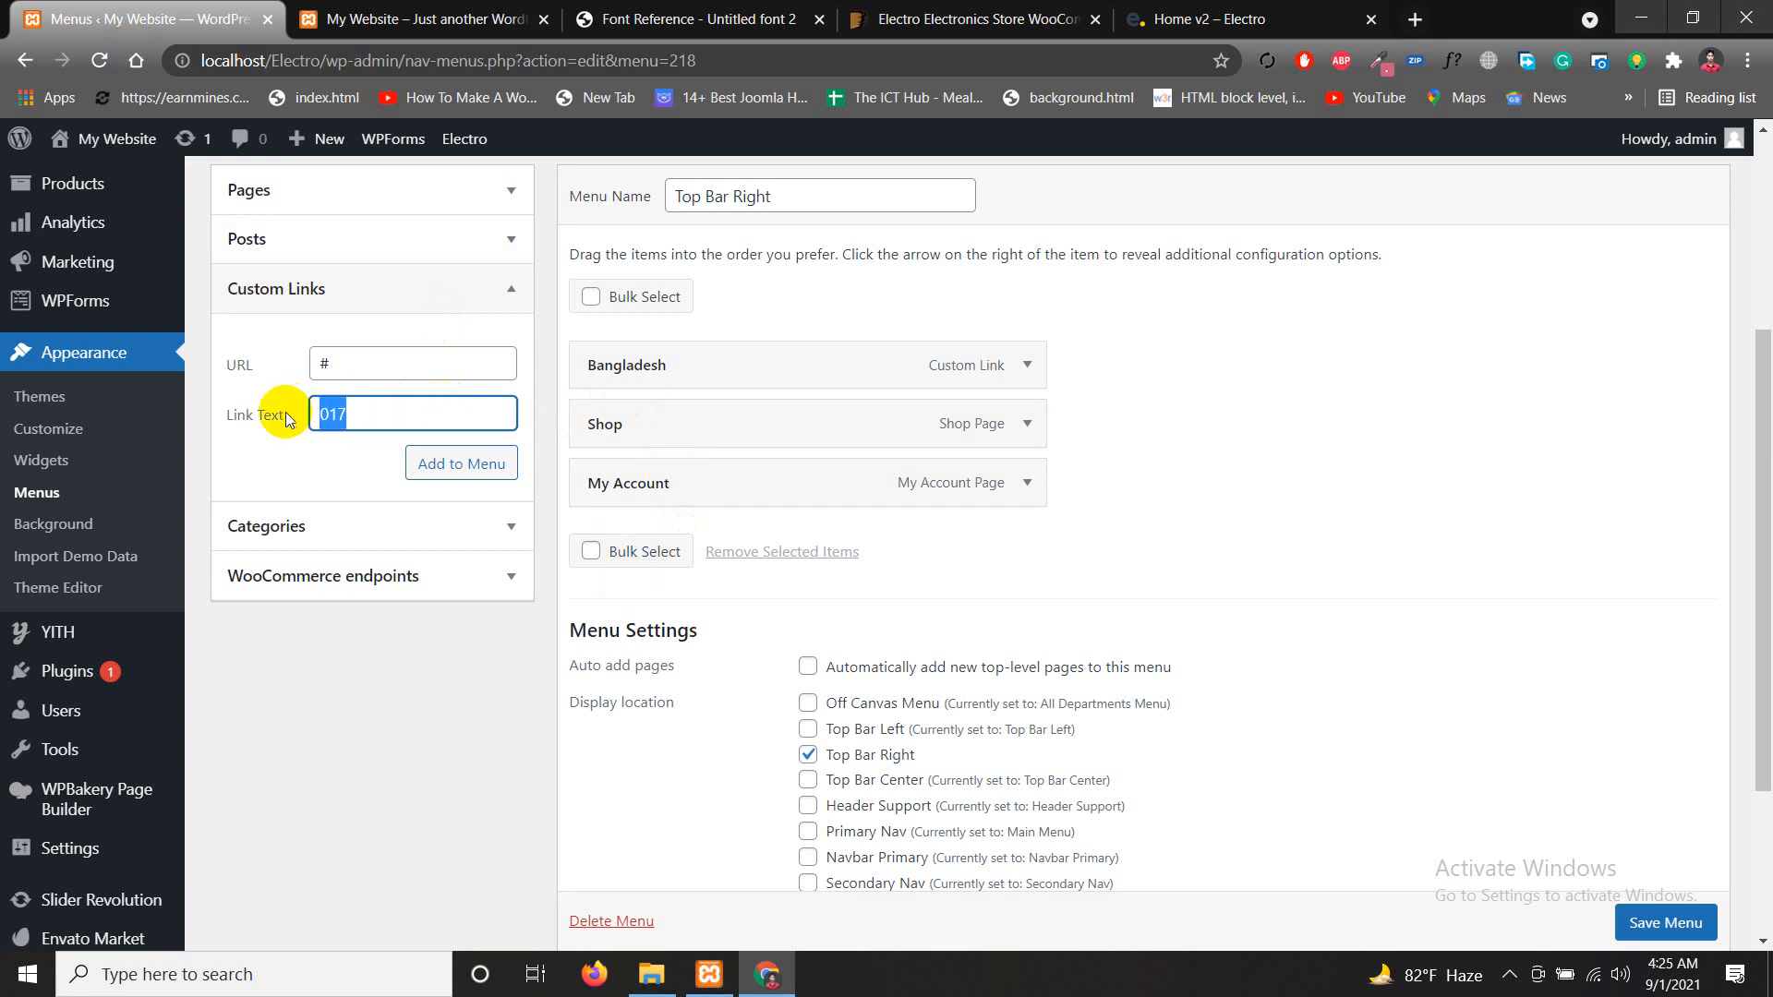
pyautogui.hotkey('ctrl', 'v')
pyautogui.write('+')
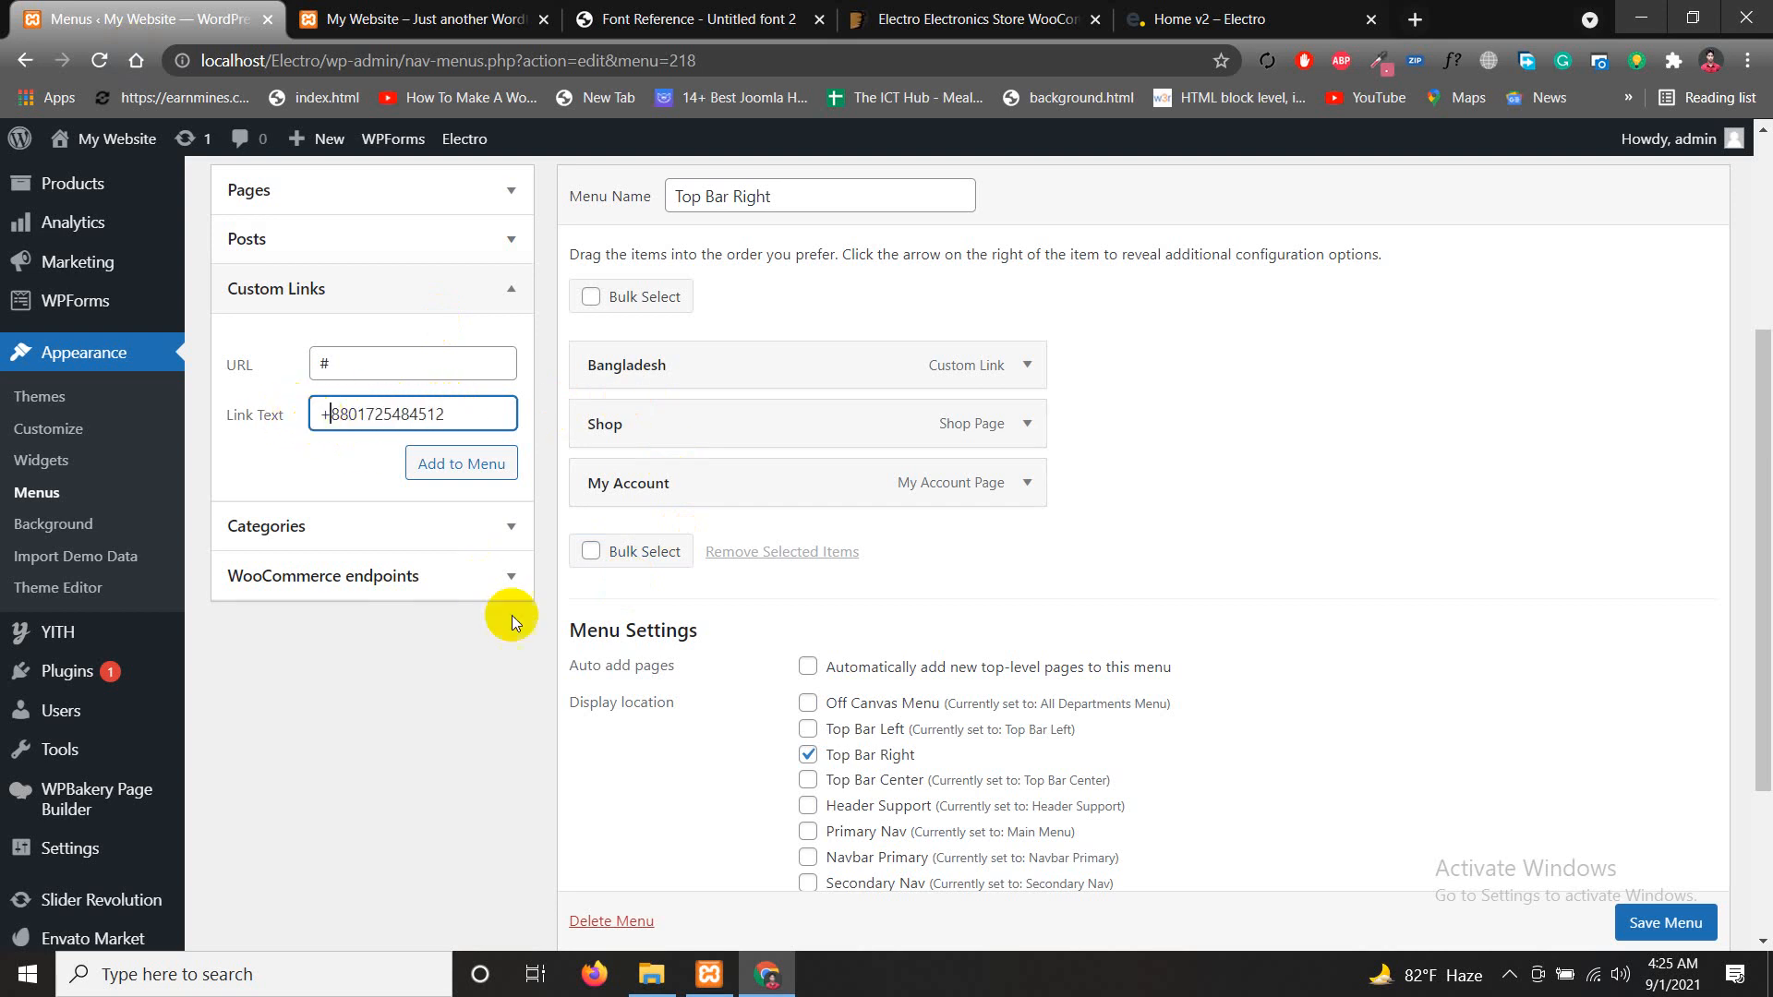
pyautogui.click(461, 473)
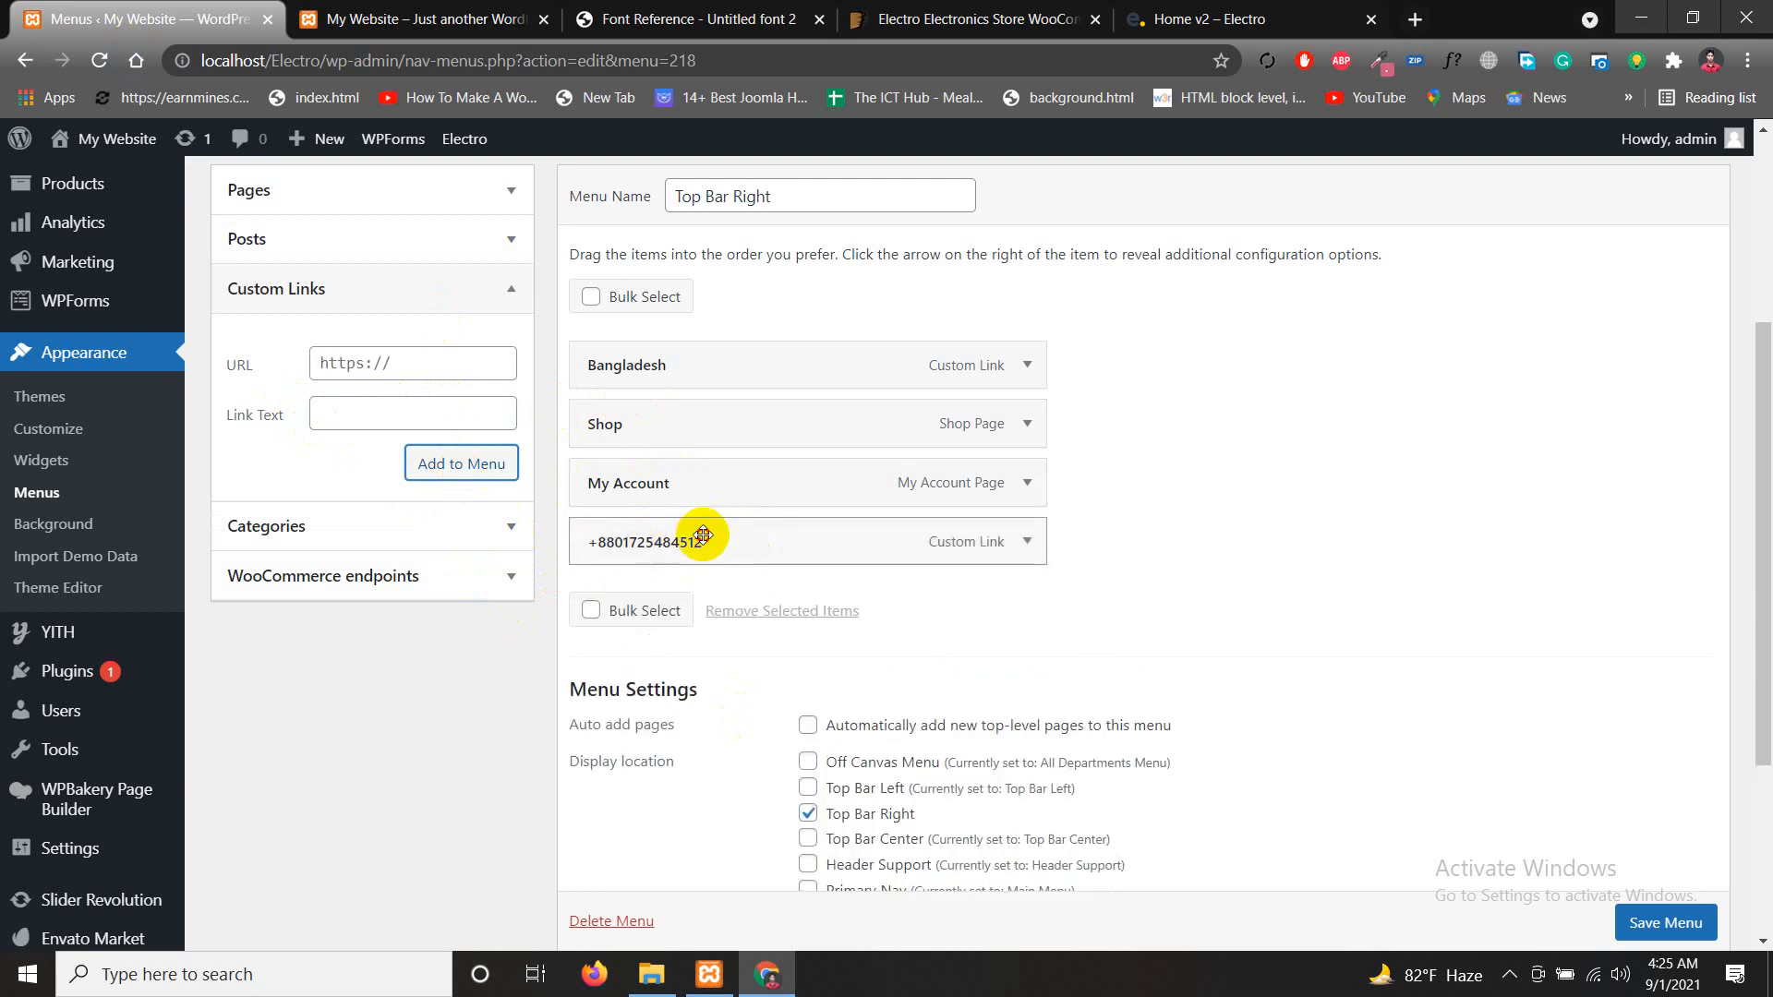
# Move the phone number item to the top of the Top Bar Right menu and copy the ec-phone class from the Electro icon font reference
pyautogui.moveTo(703, 536); pyautogui.dragTo(712, 372)
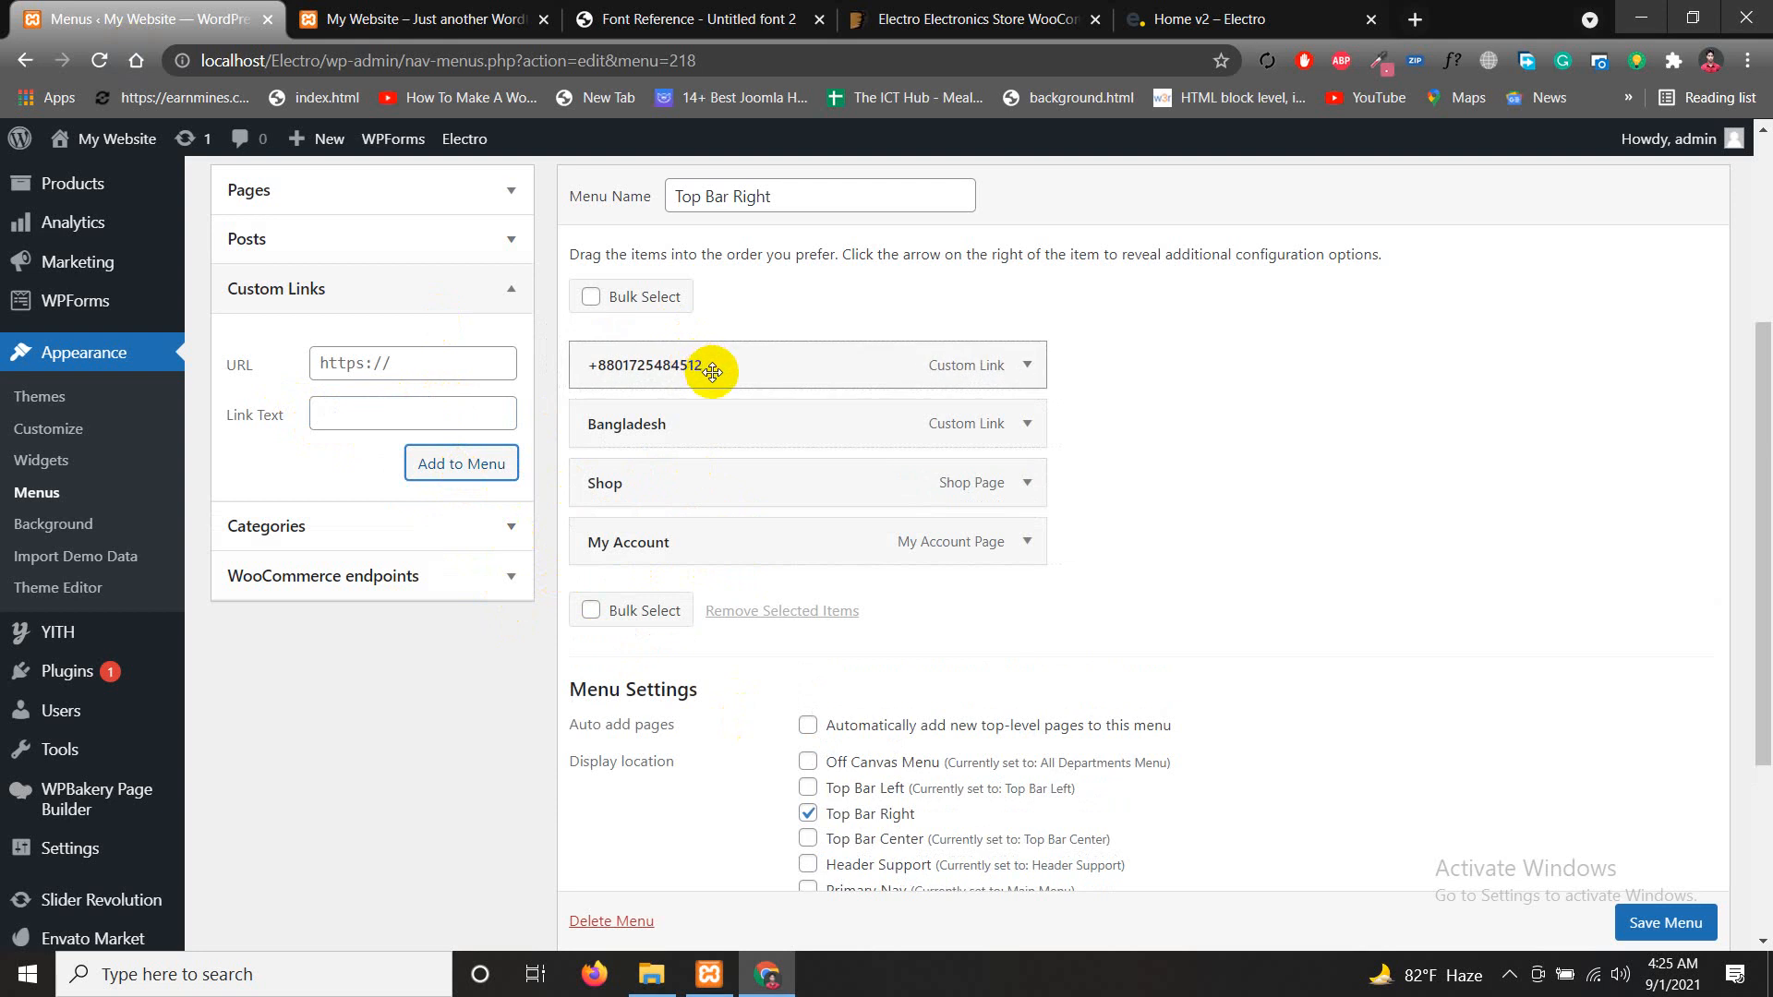
pyautogui.click(1026, 365)
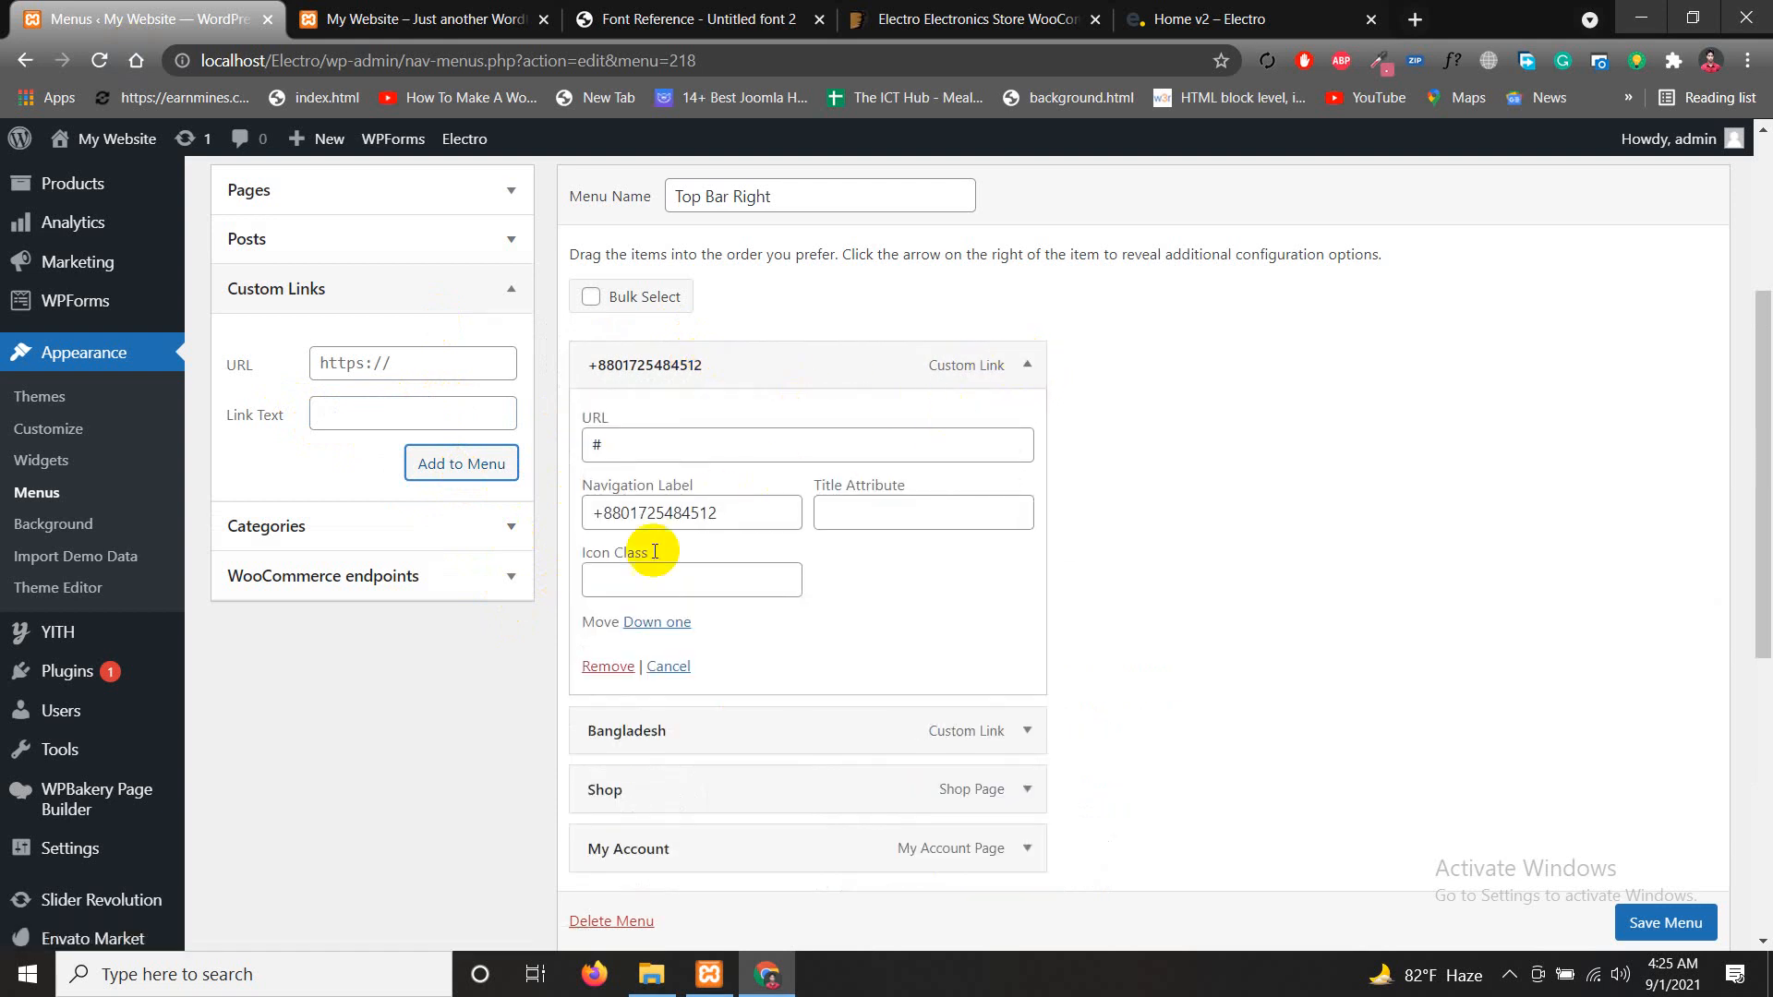
pyautogui.click(646, 18)
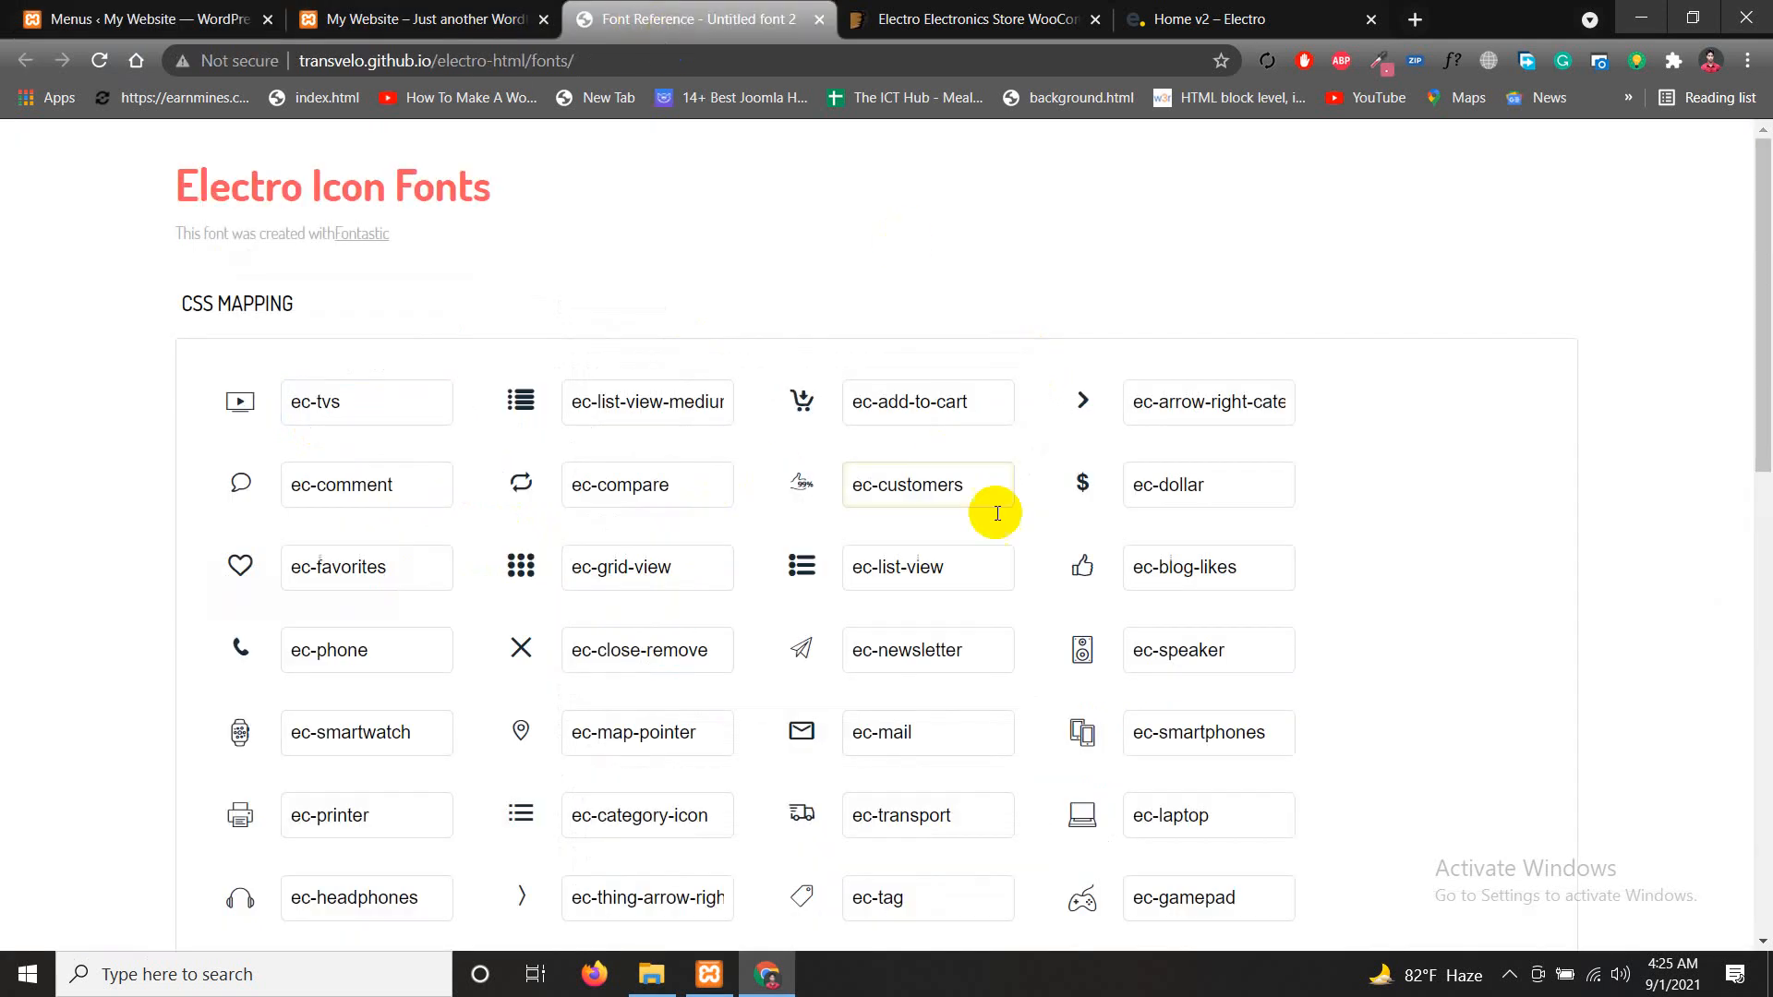
pyautogui.moveTo(382, 653); pyautogui.dragTo(265, 645)
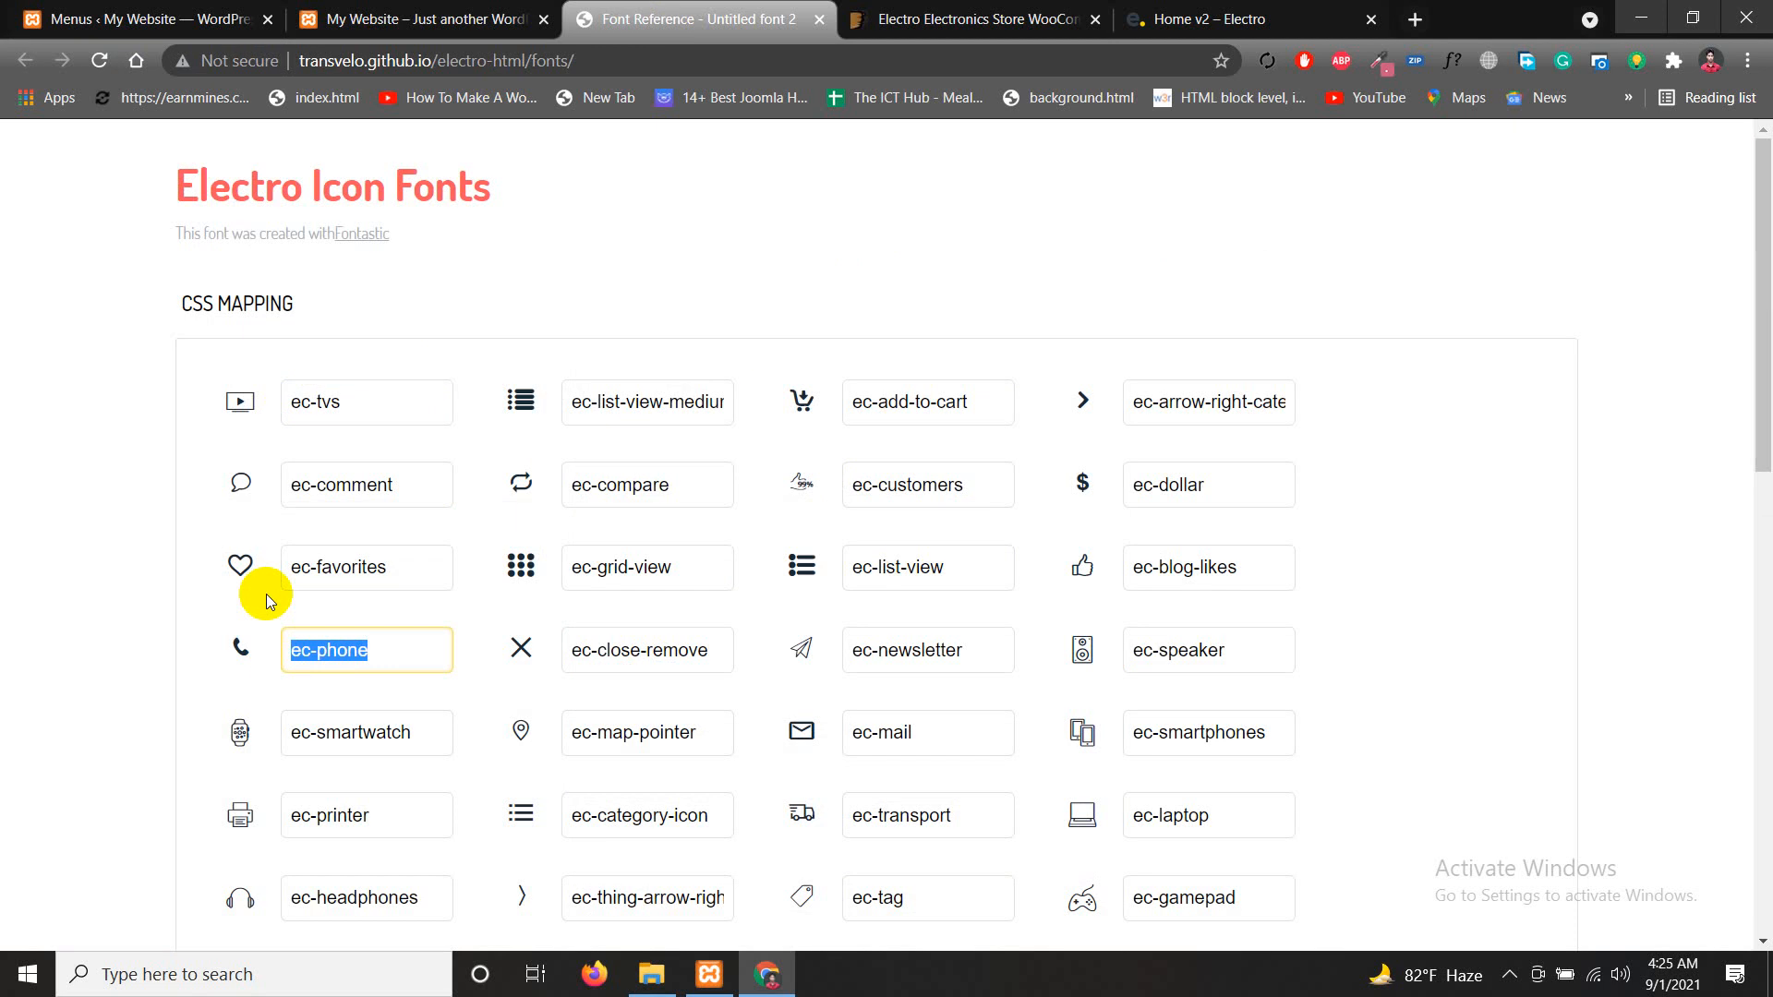
pyautogui.click(127, 18)
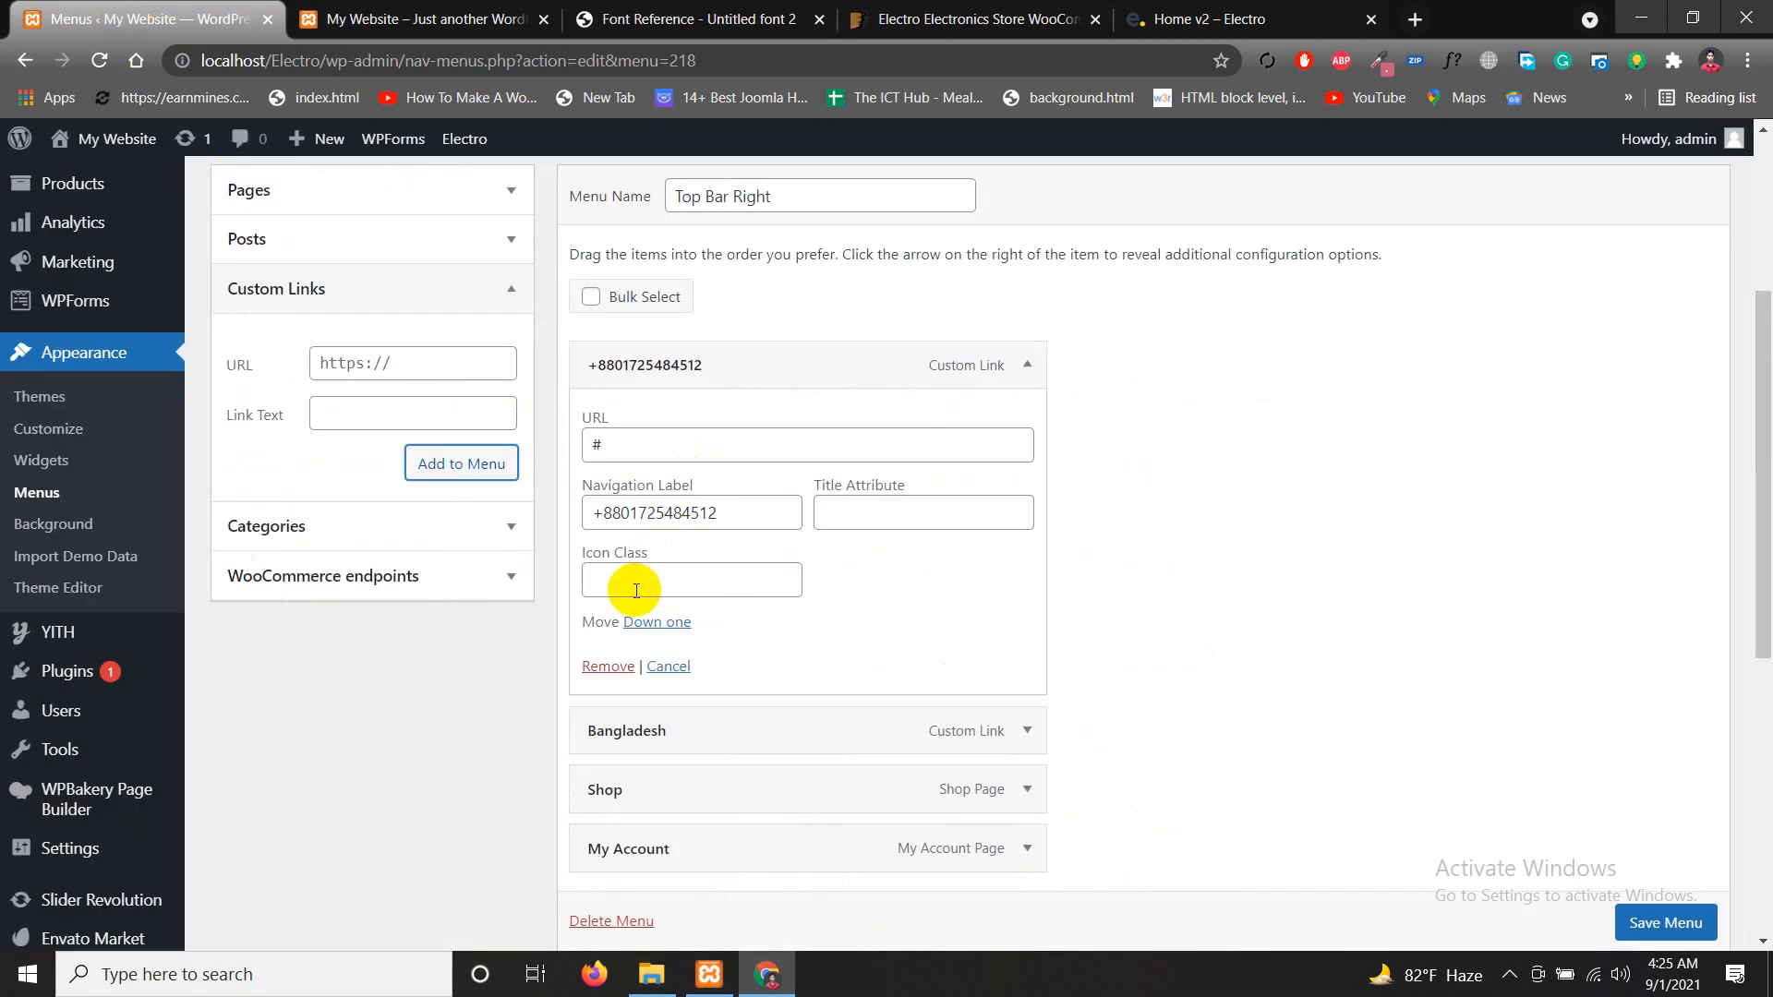
# Set the phone number item's icon class to "ec ec-phone" and save the Top Bar Right menu
pyautogui.click(636, 588)
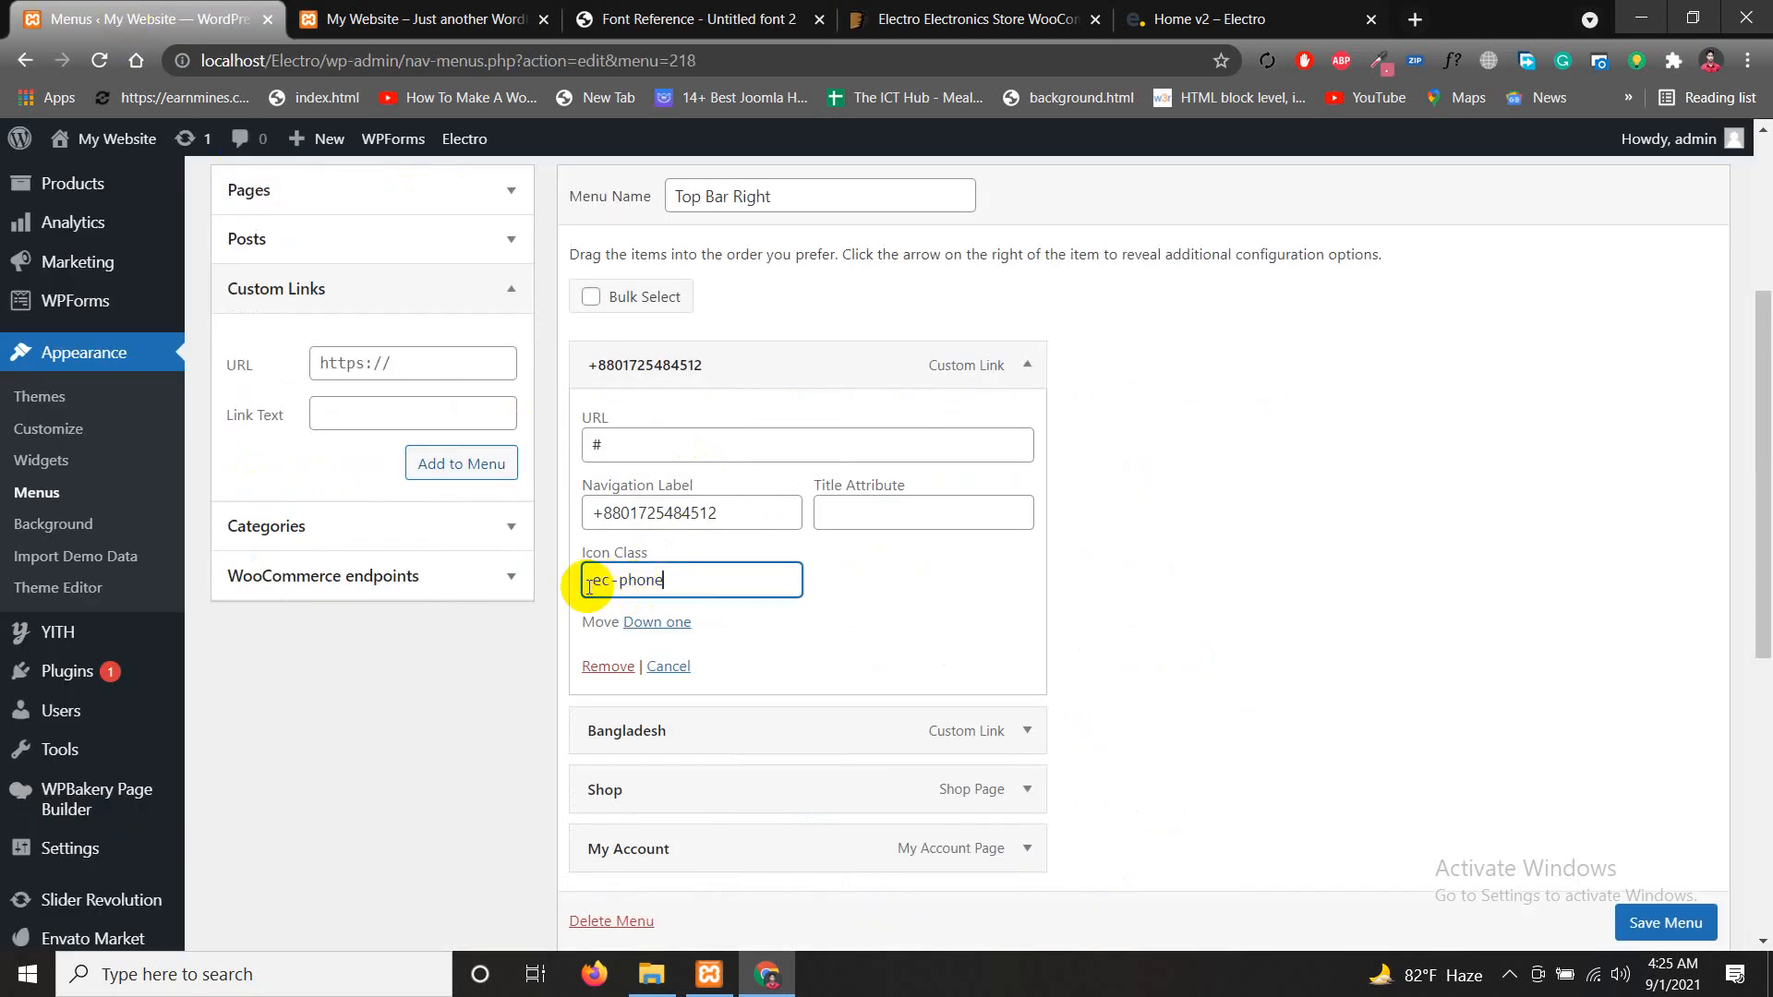
pyautogui.write('ec')
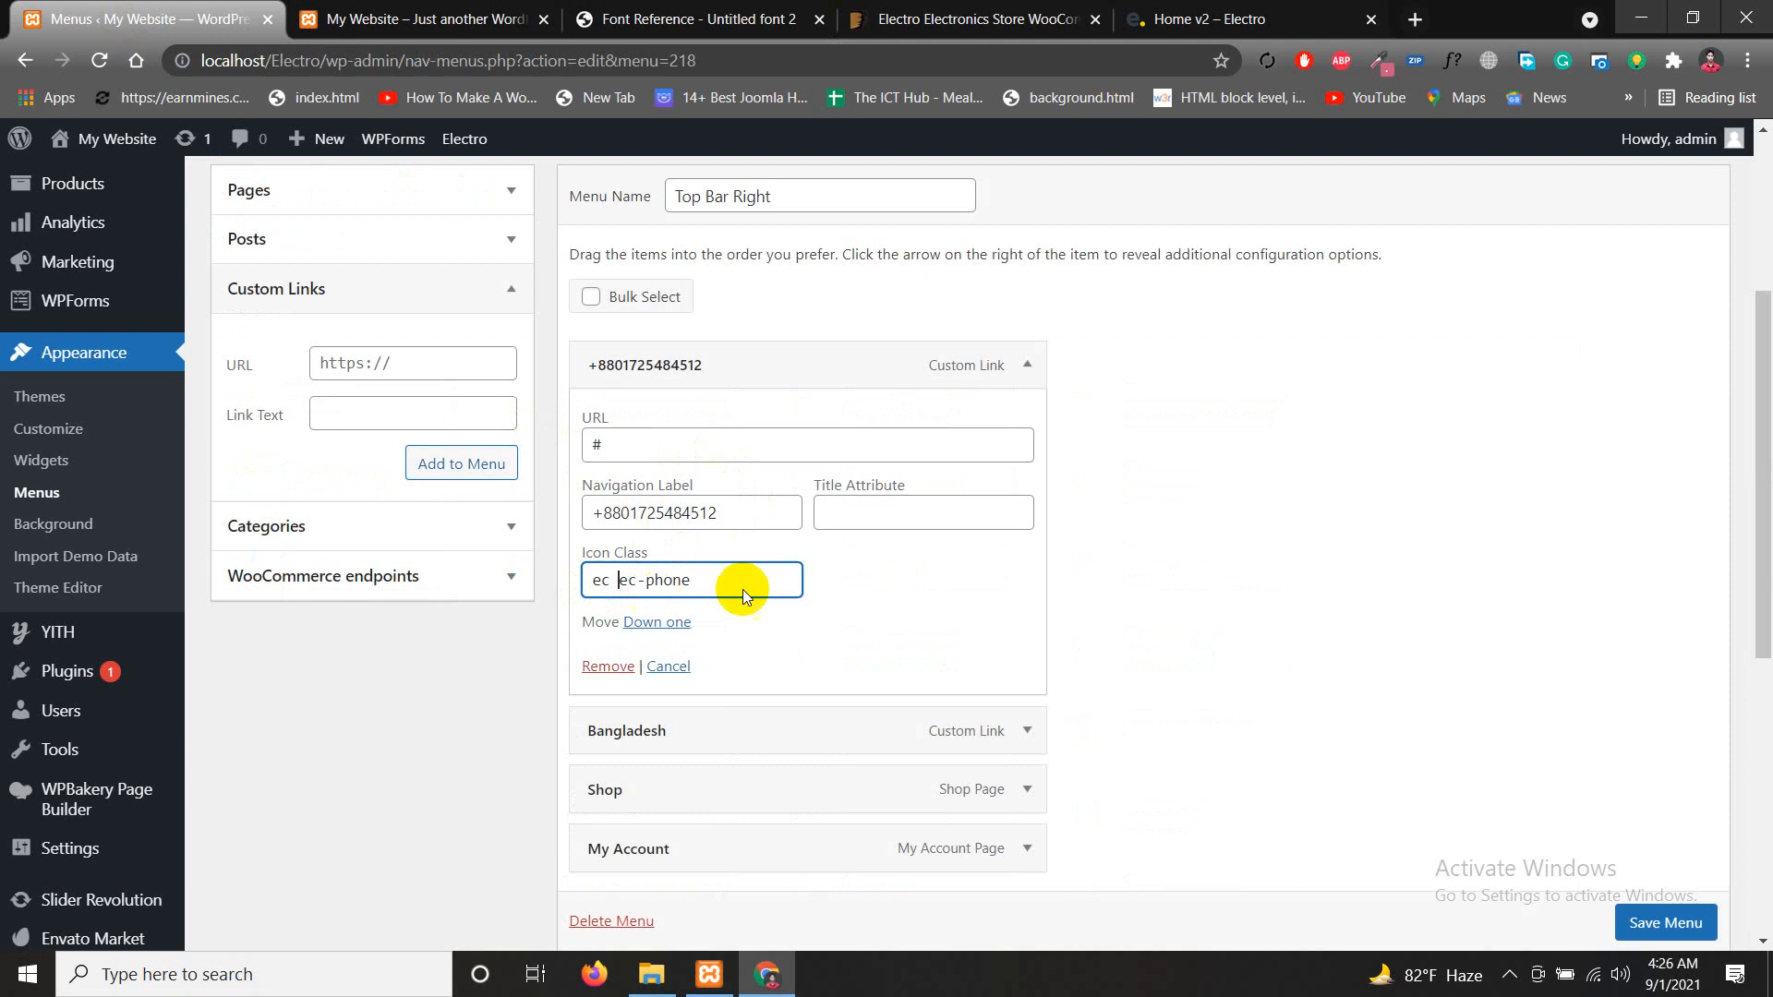
pyautogui.scroll(-1, 1650, 930)
pyautogui.click(1651, 924)
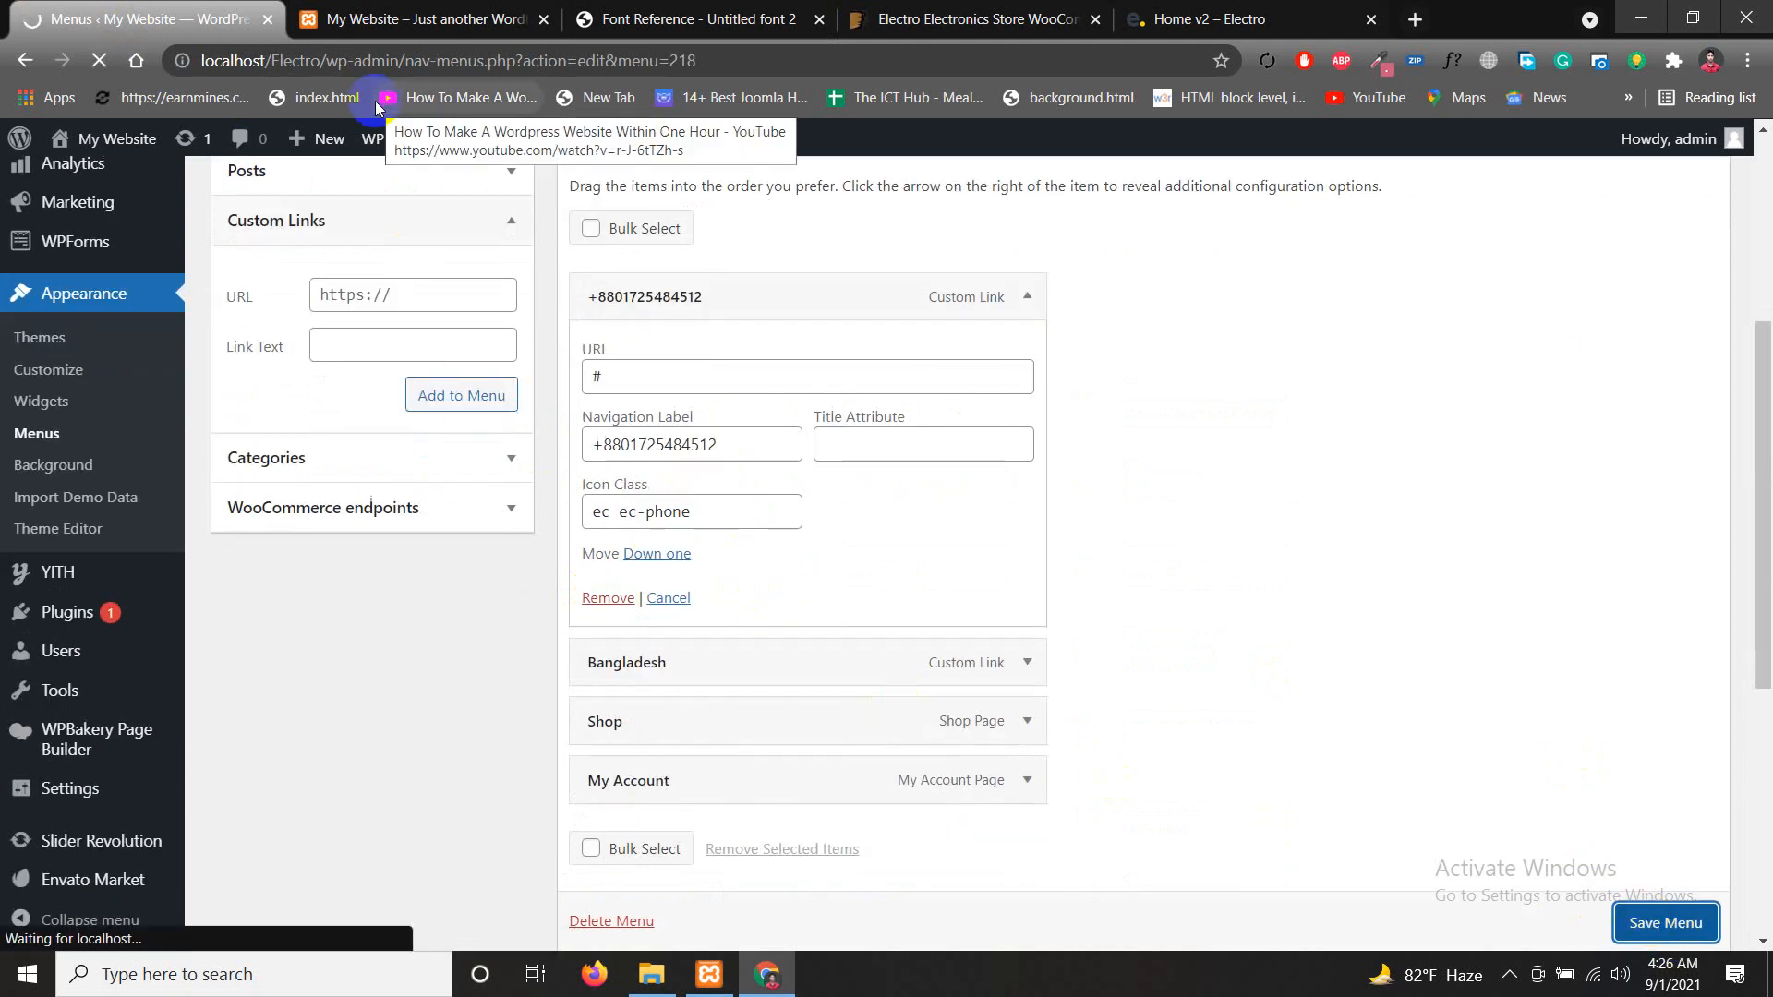
# Reload the home page and check the phone number item with its icon in the top bar
pyautogui.click(380, 11)
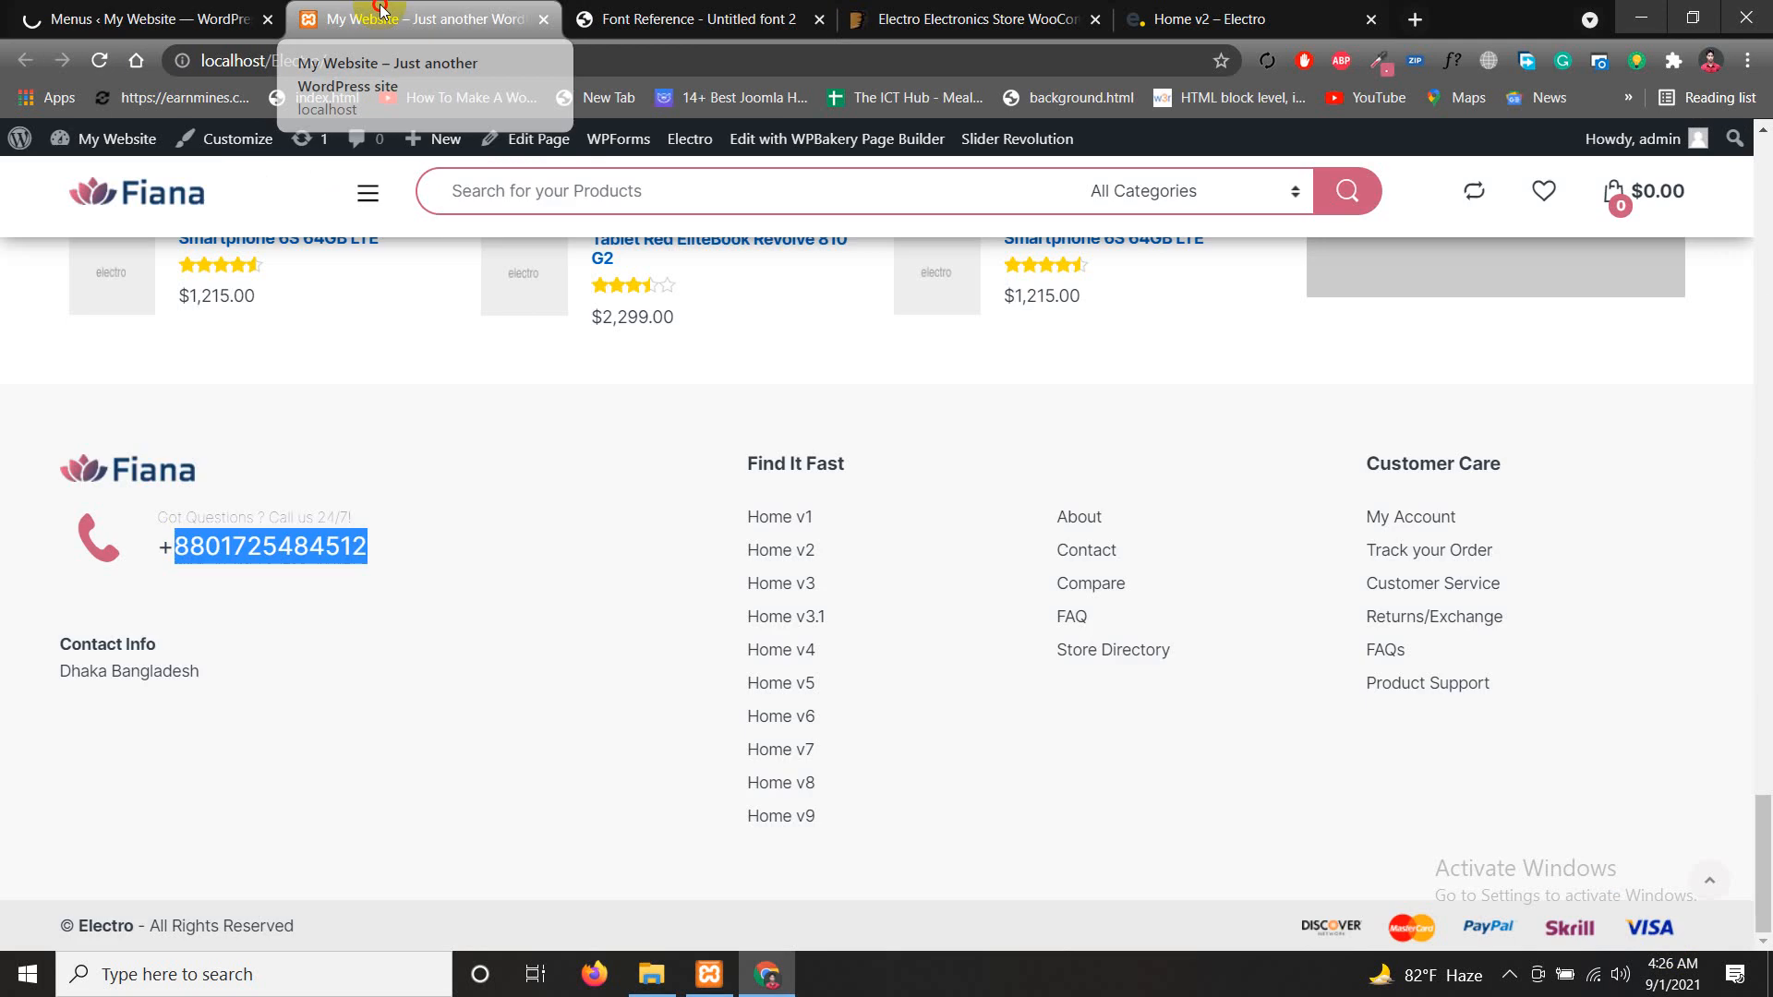
pyautogui.click(582, 58)
pyautogui.scroll(10, 767, 554)
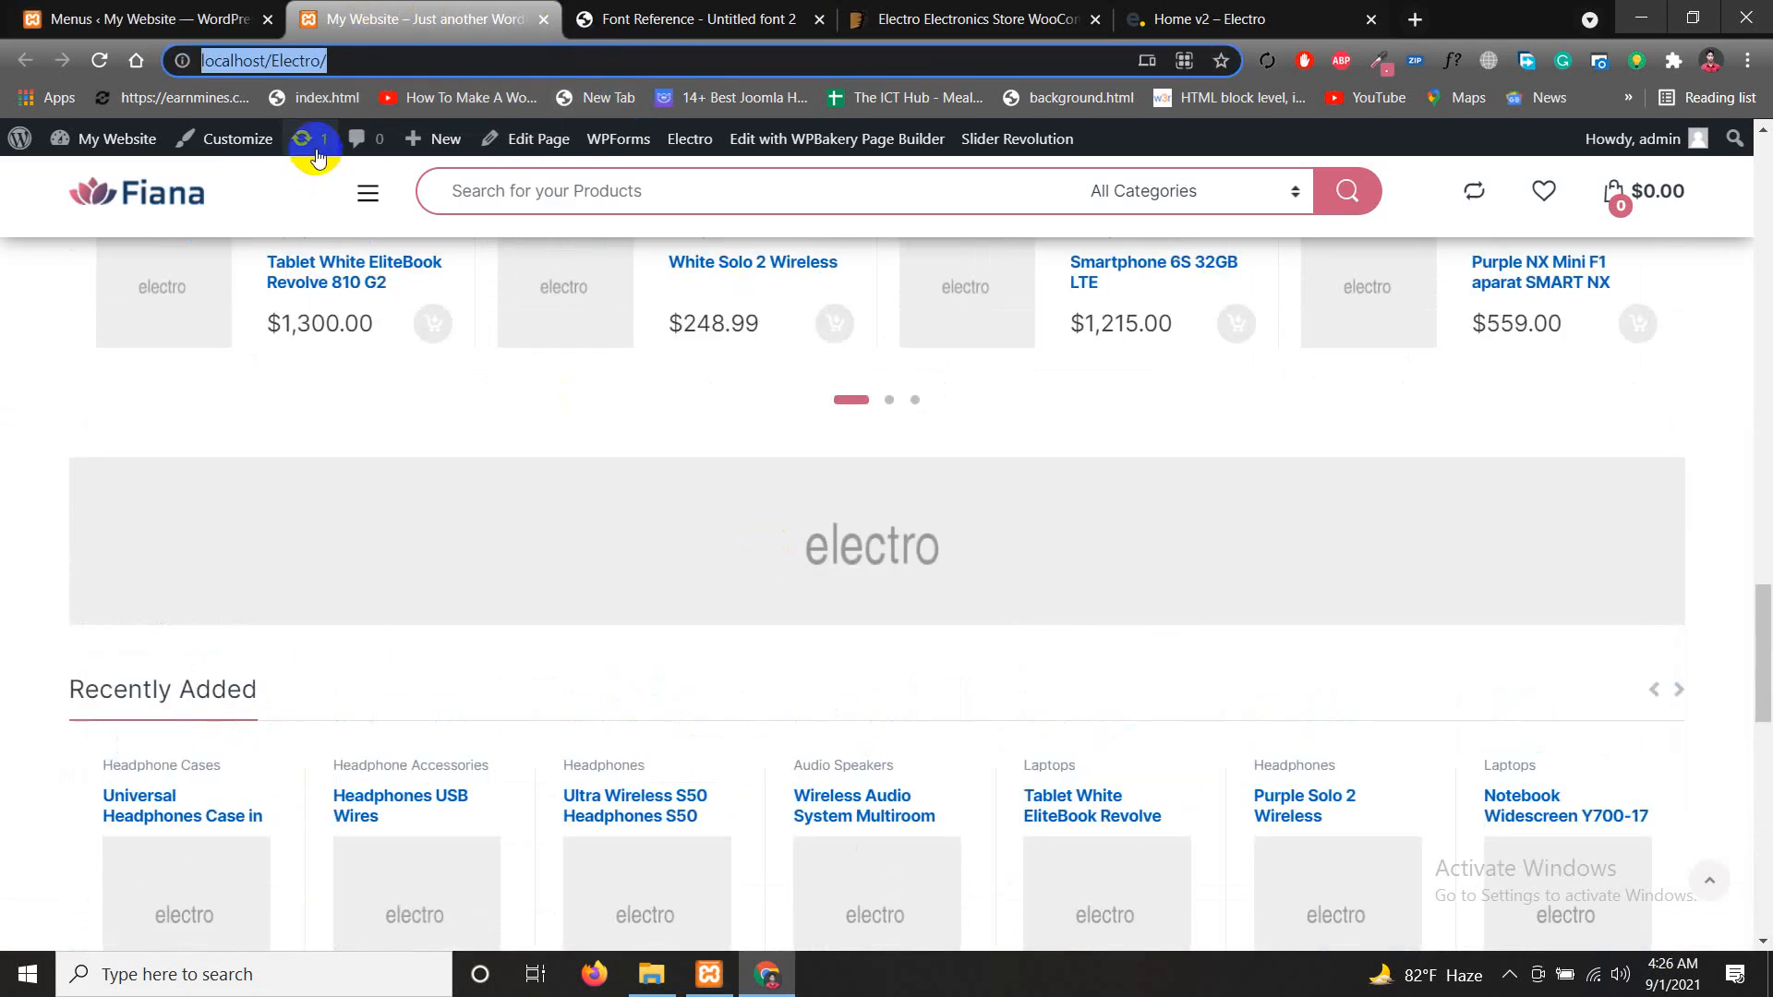
pyautogui.click(316, 157)
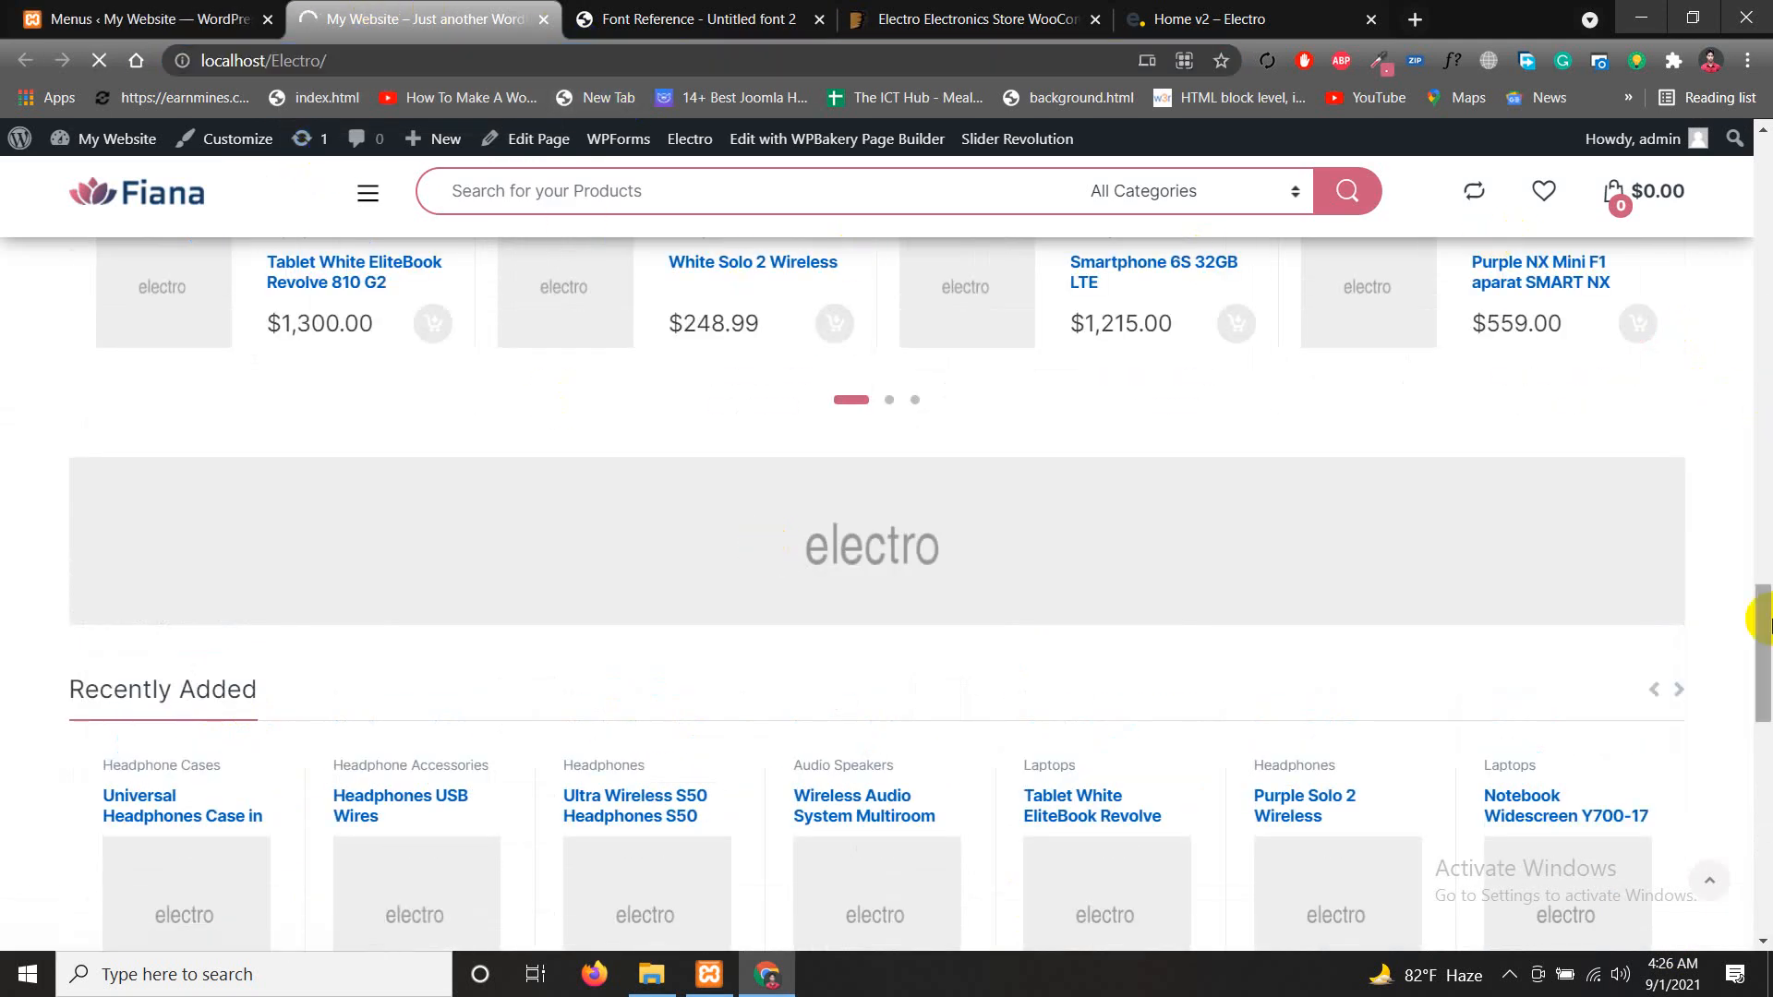
pyautogui.moveTo(1768, 624); pyautogui.dragTo(1764, 175)
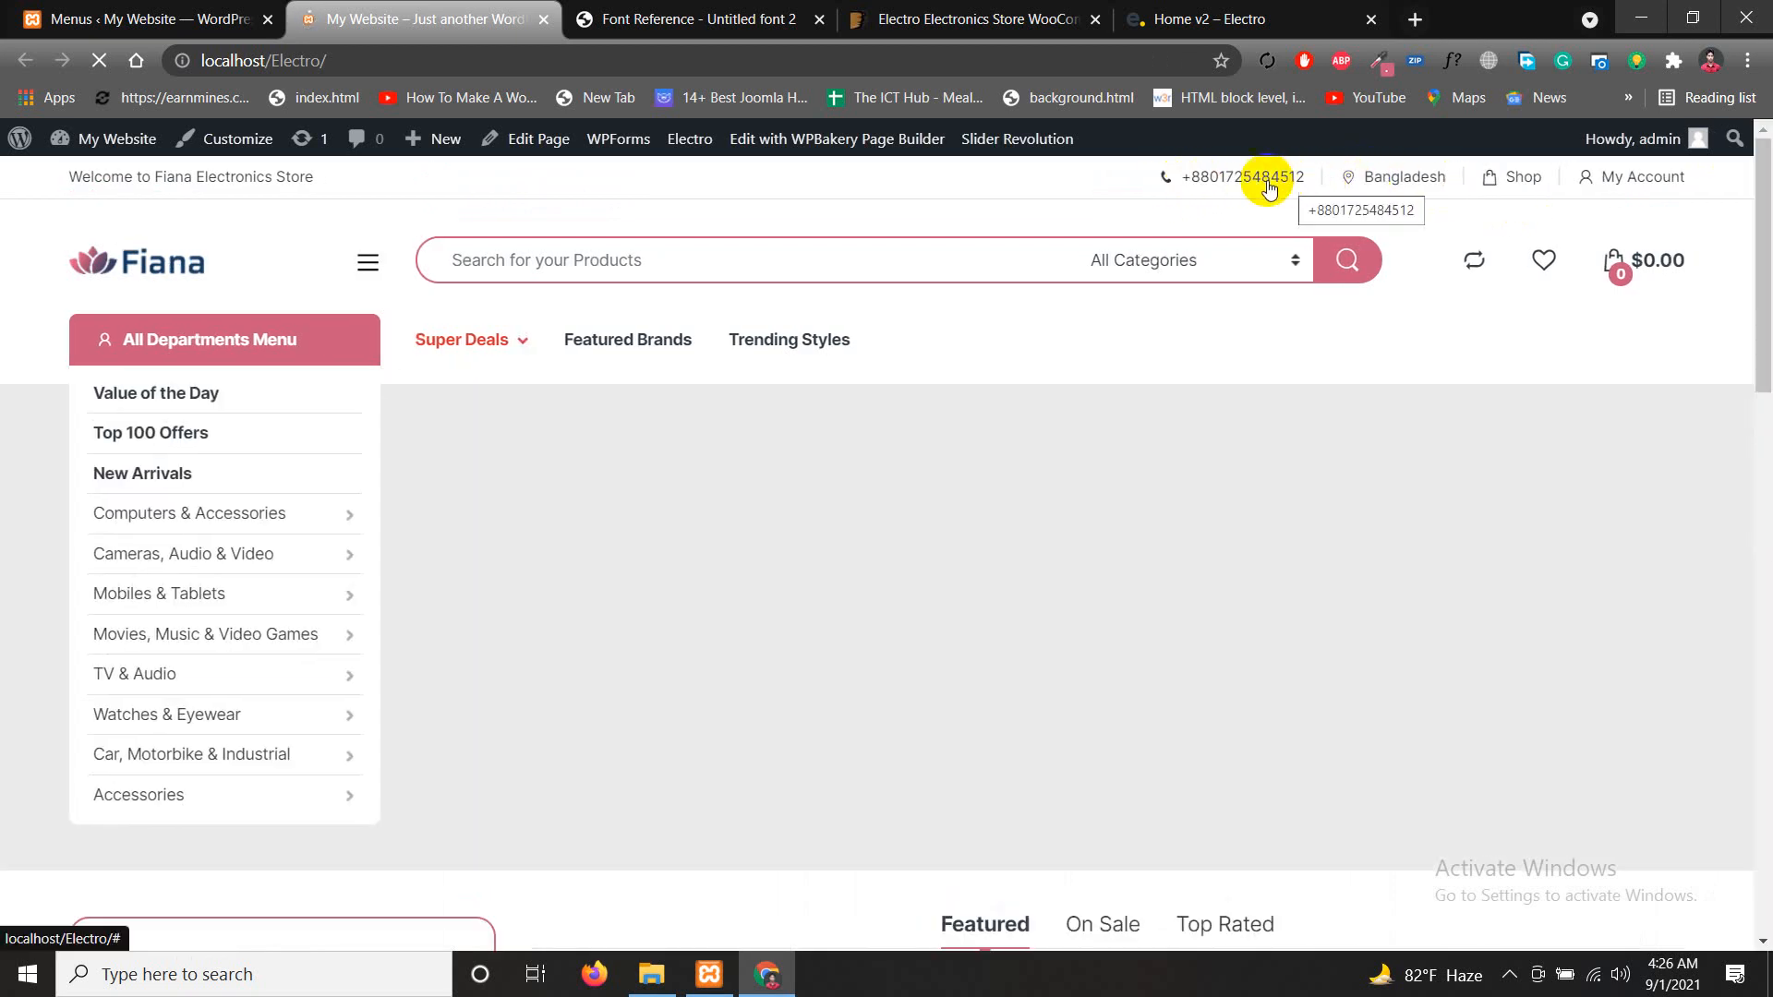
# Compare the saved Top Bar Right menu with the home page header and inspect the Super Deals navigation item
pyautogui.click(138, 18)
pyautogui.scroll(-2, 779, 780)
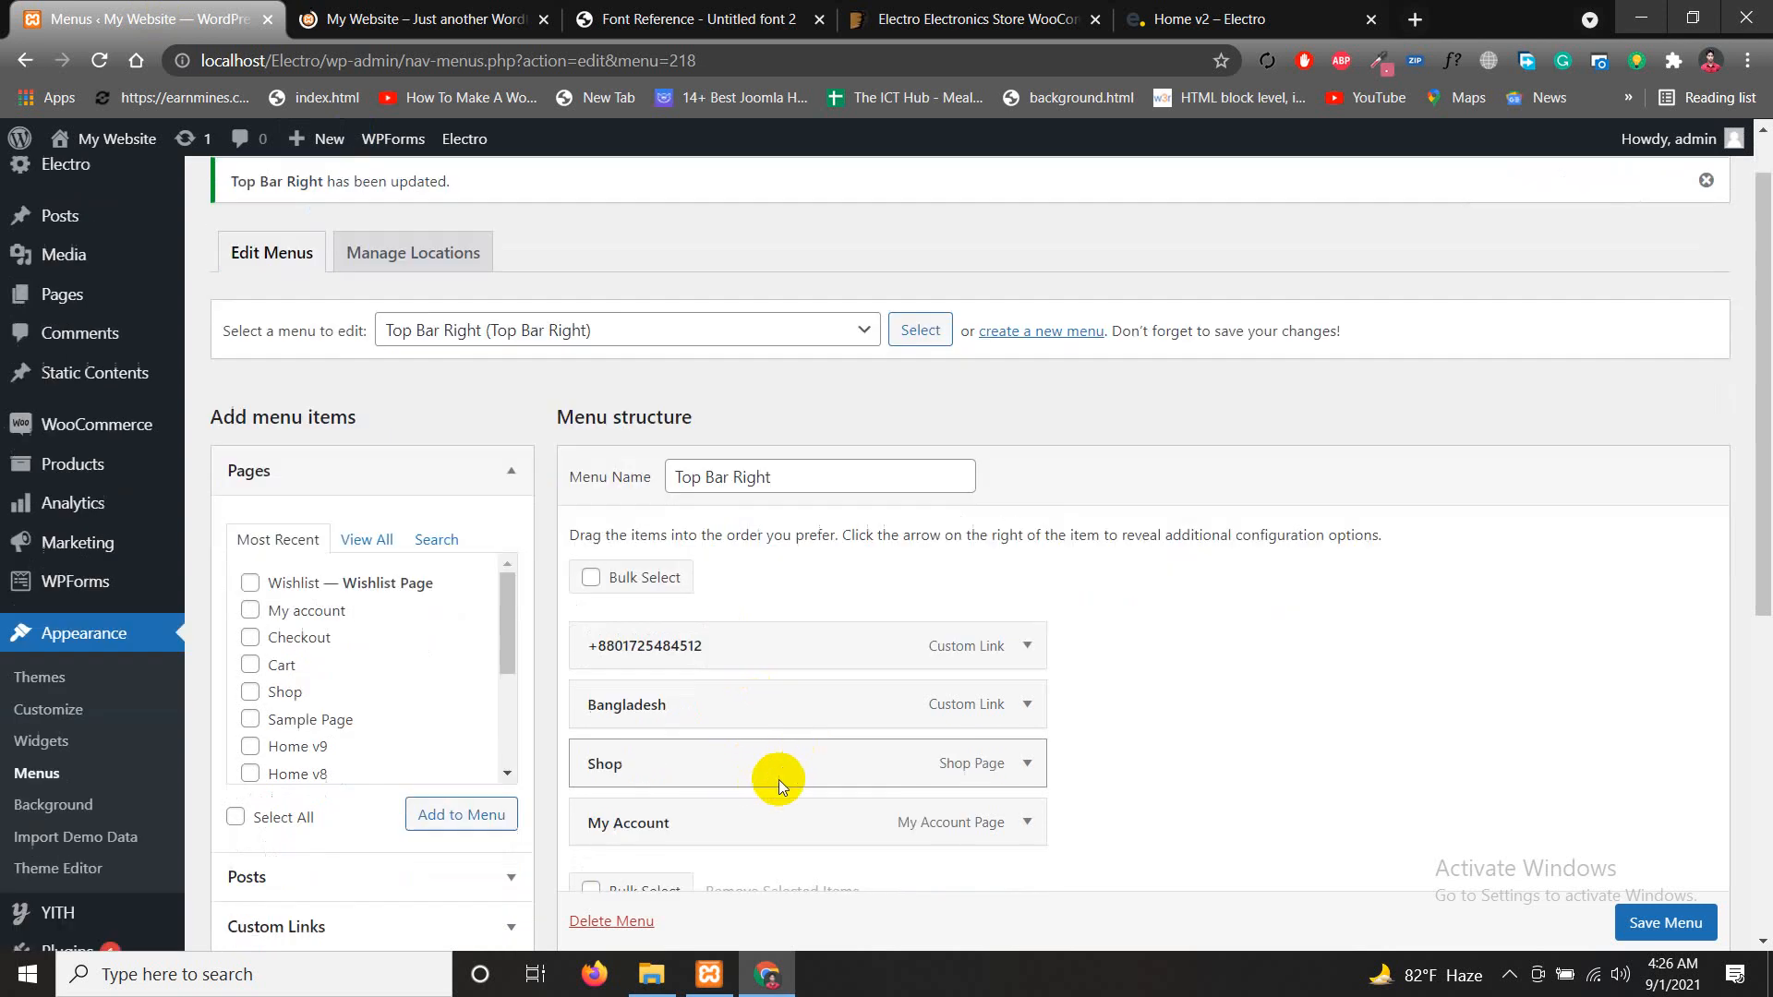
pyautogui.click(420, 19)
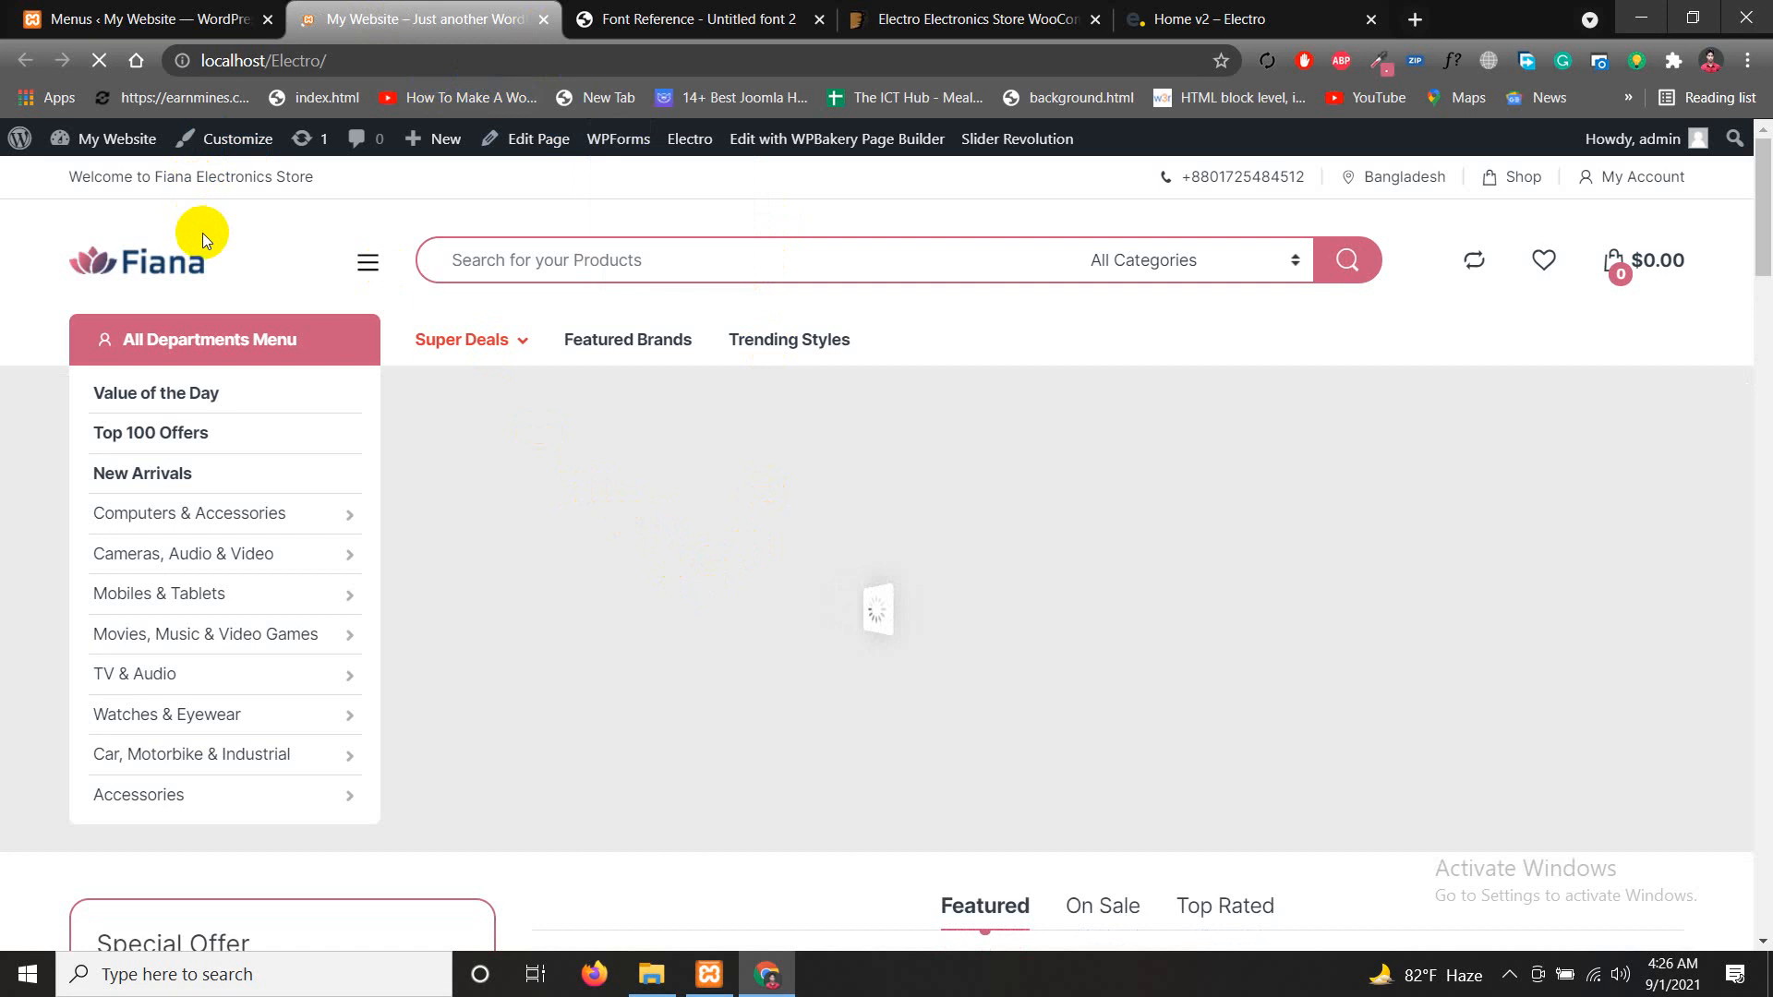
pyautogui.moveTo(459, 343)
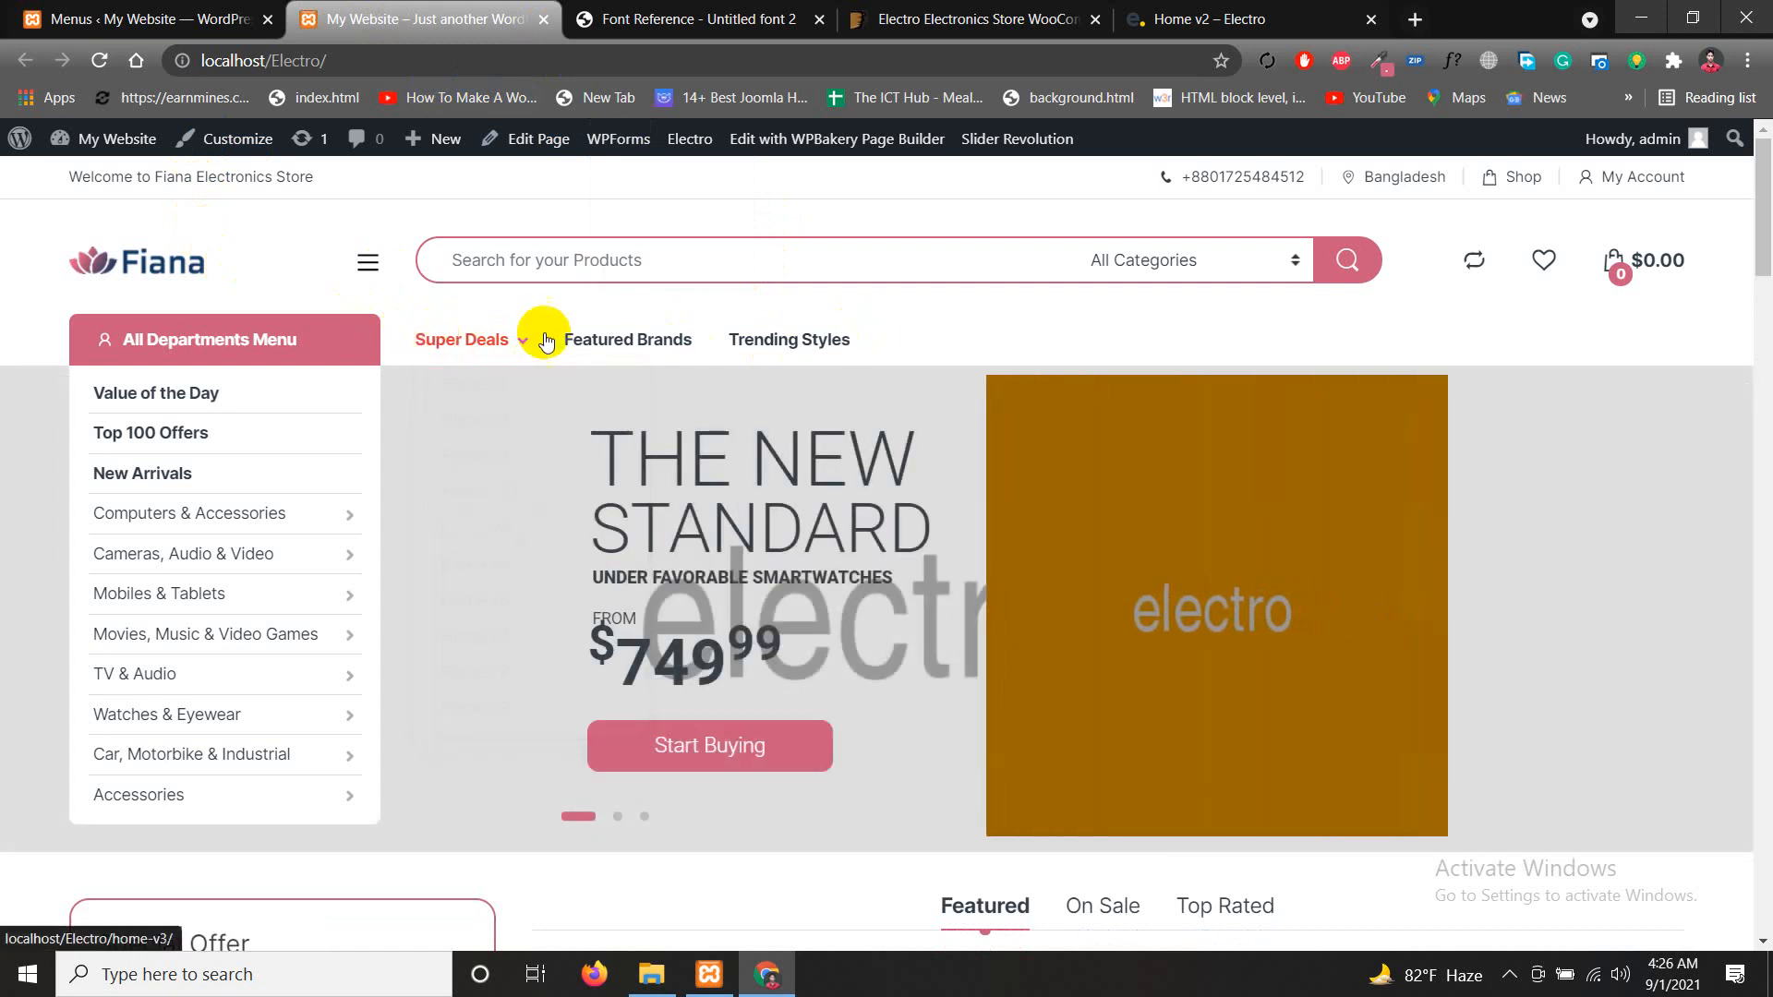
# Open the Secondary Nav menu for editing on the WordPress Menus page
pyautogui.click(144, 18)
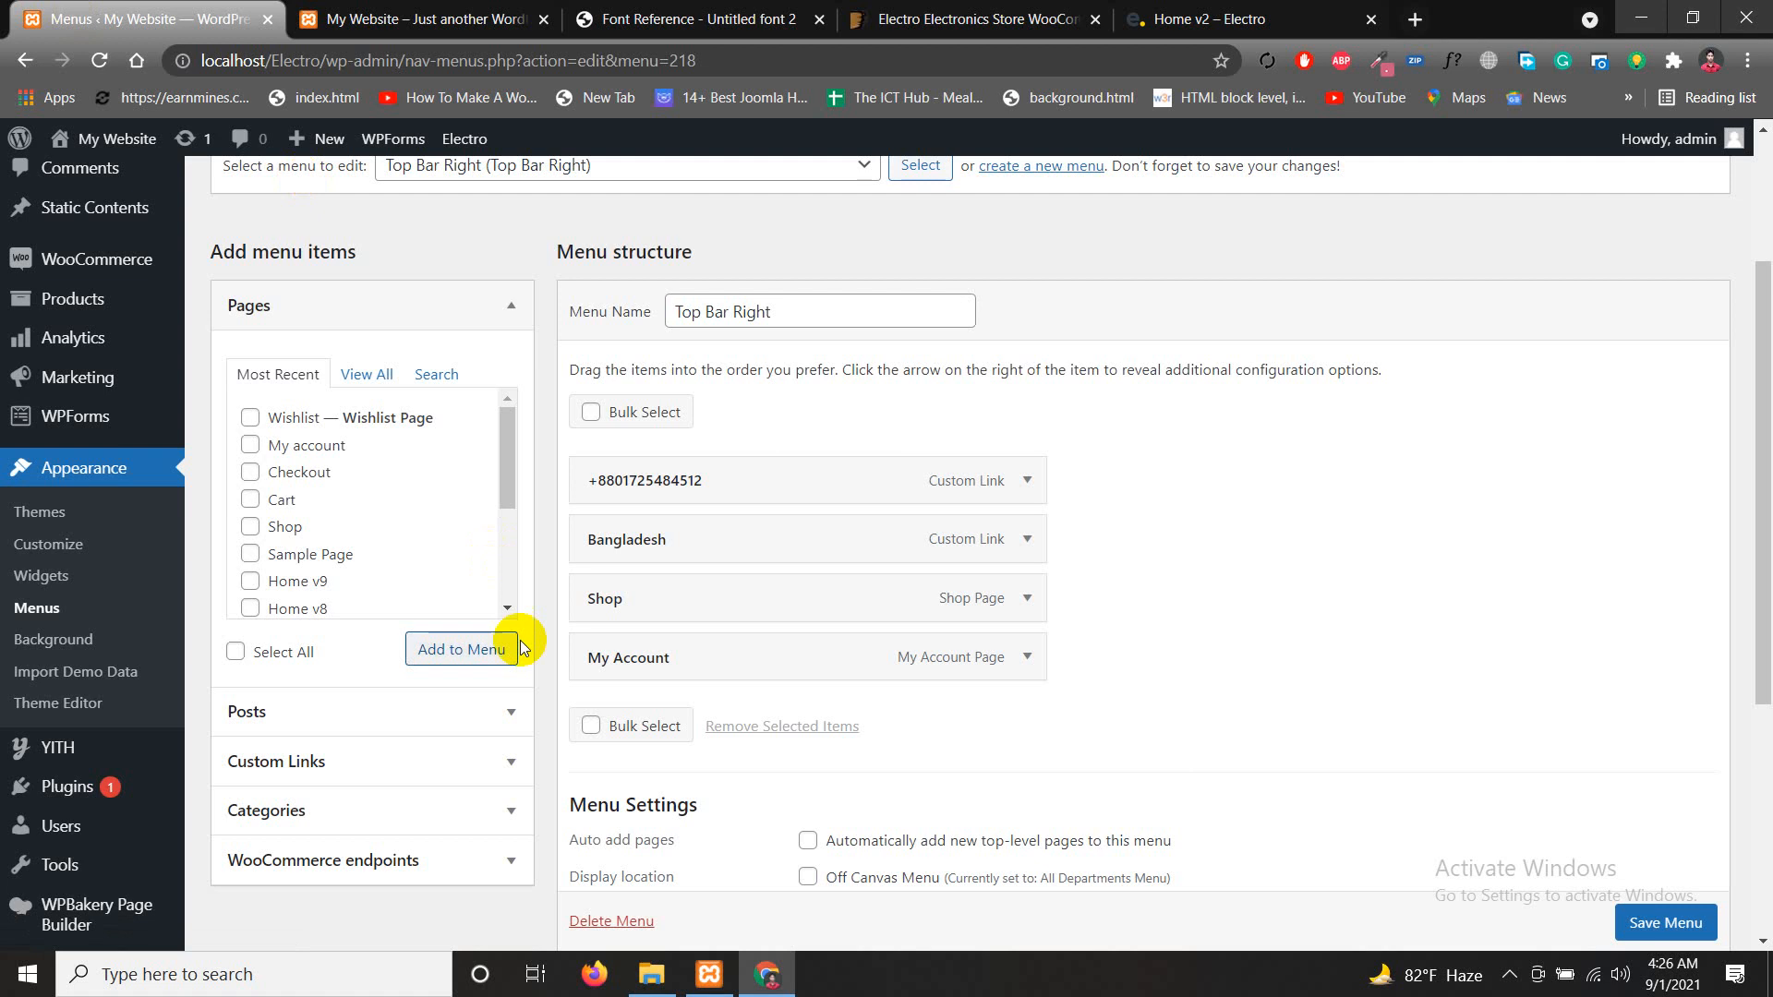
pyautogui.scroll(-1, 515, 780)
pyautogui.scroll(4, 514, 594)
pyautogui.click(594, 395)
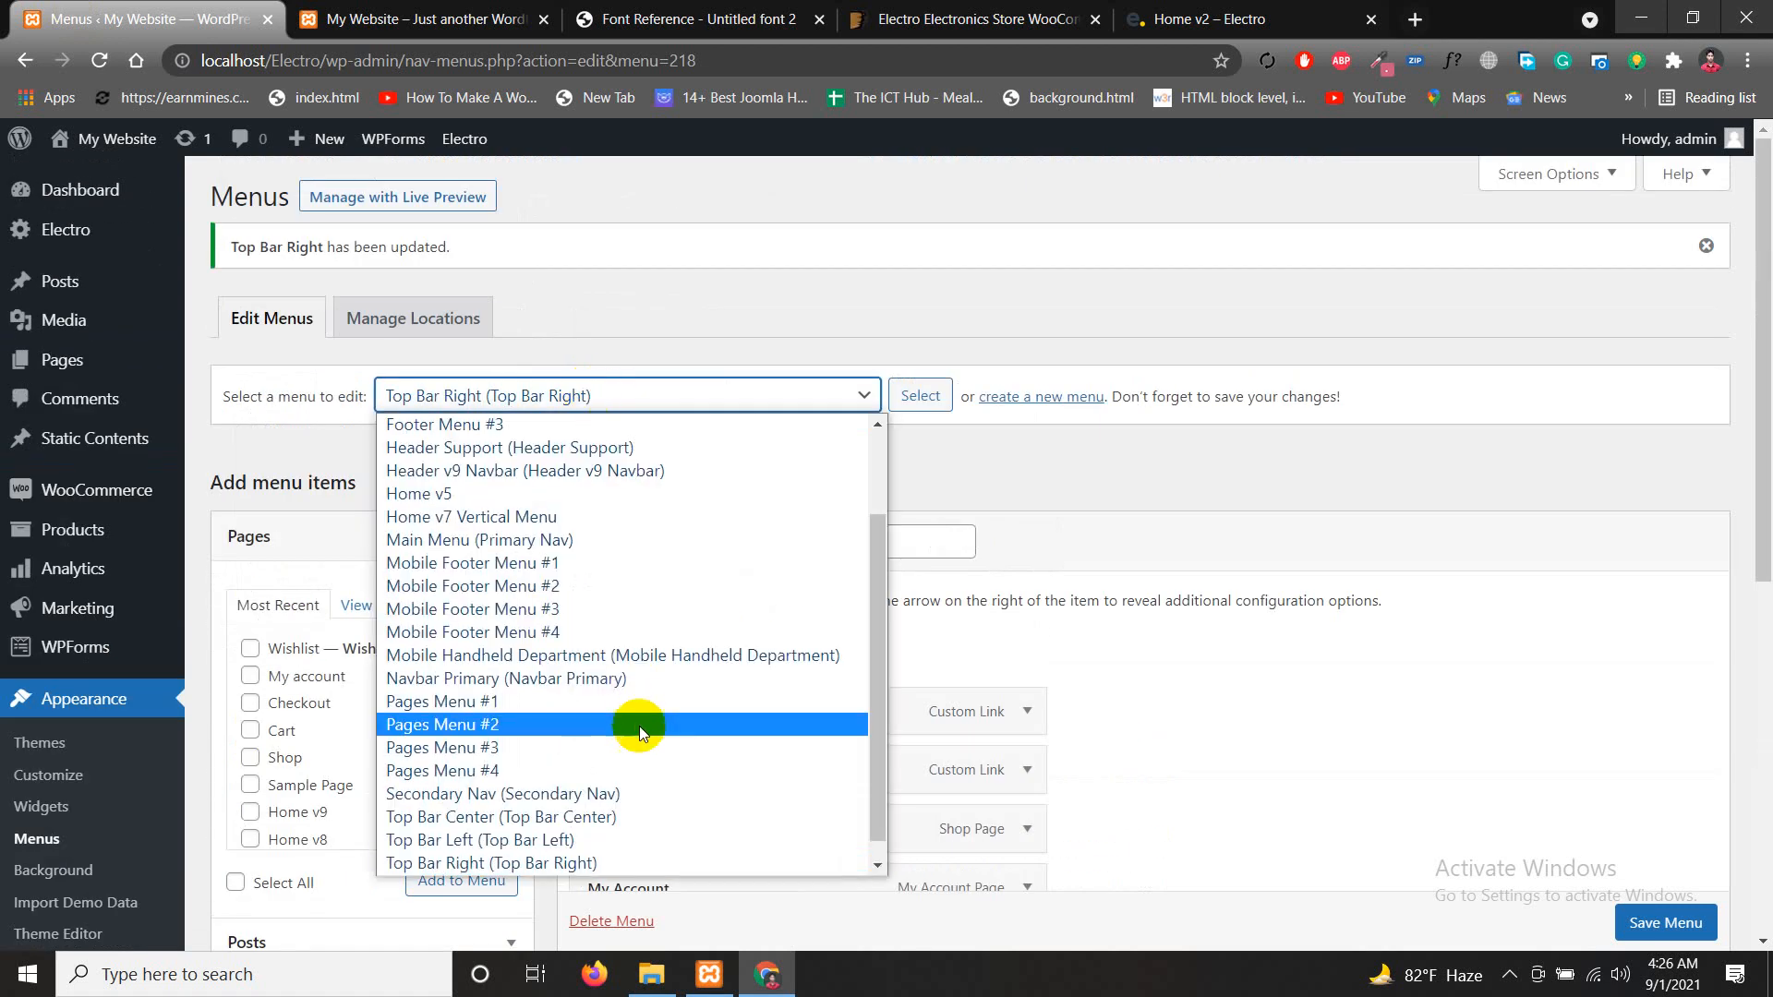
pyautogui.scroll(-1, 639, 757)
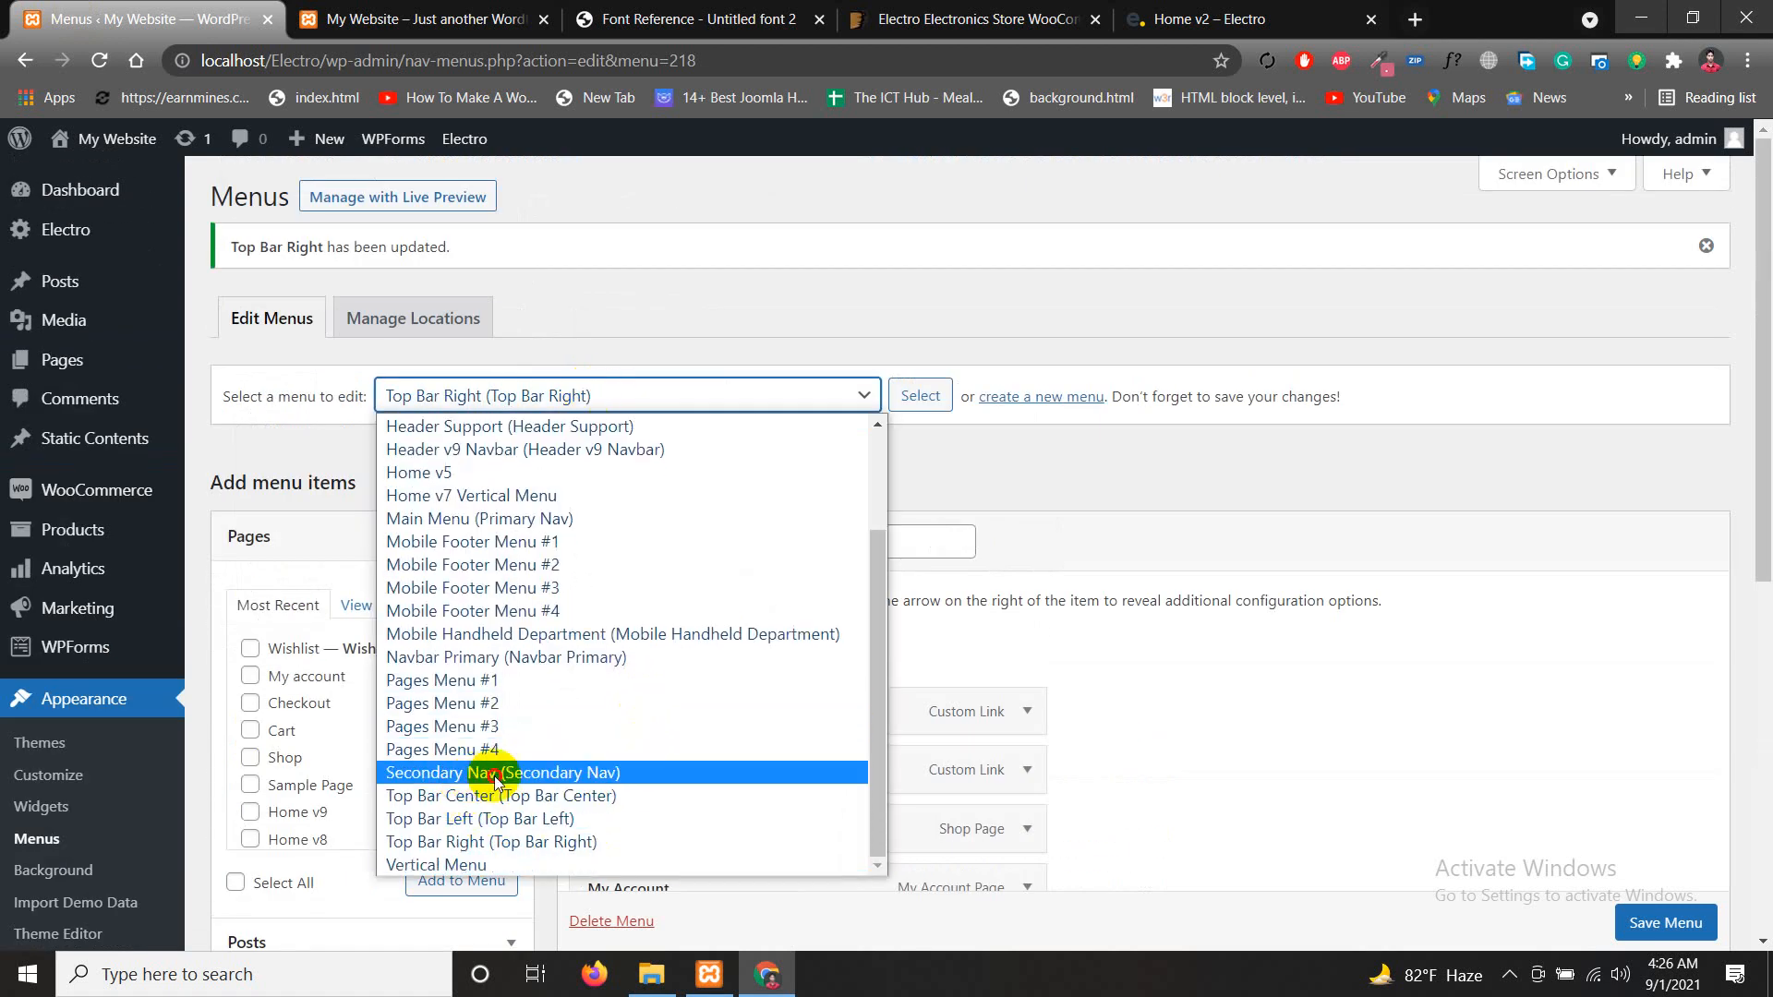
pyautogui.click(443, 772)
pyautogui.click(921, 399)
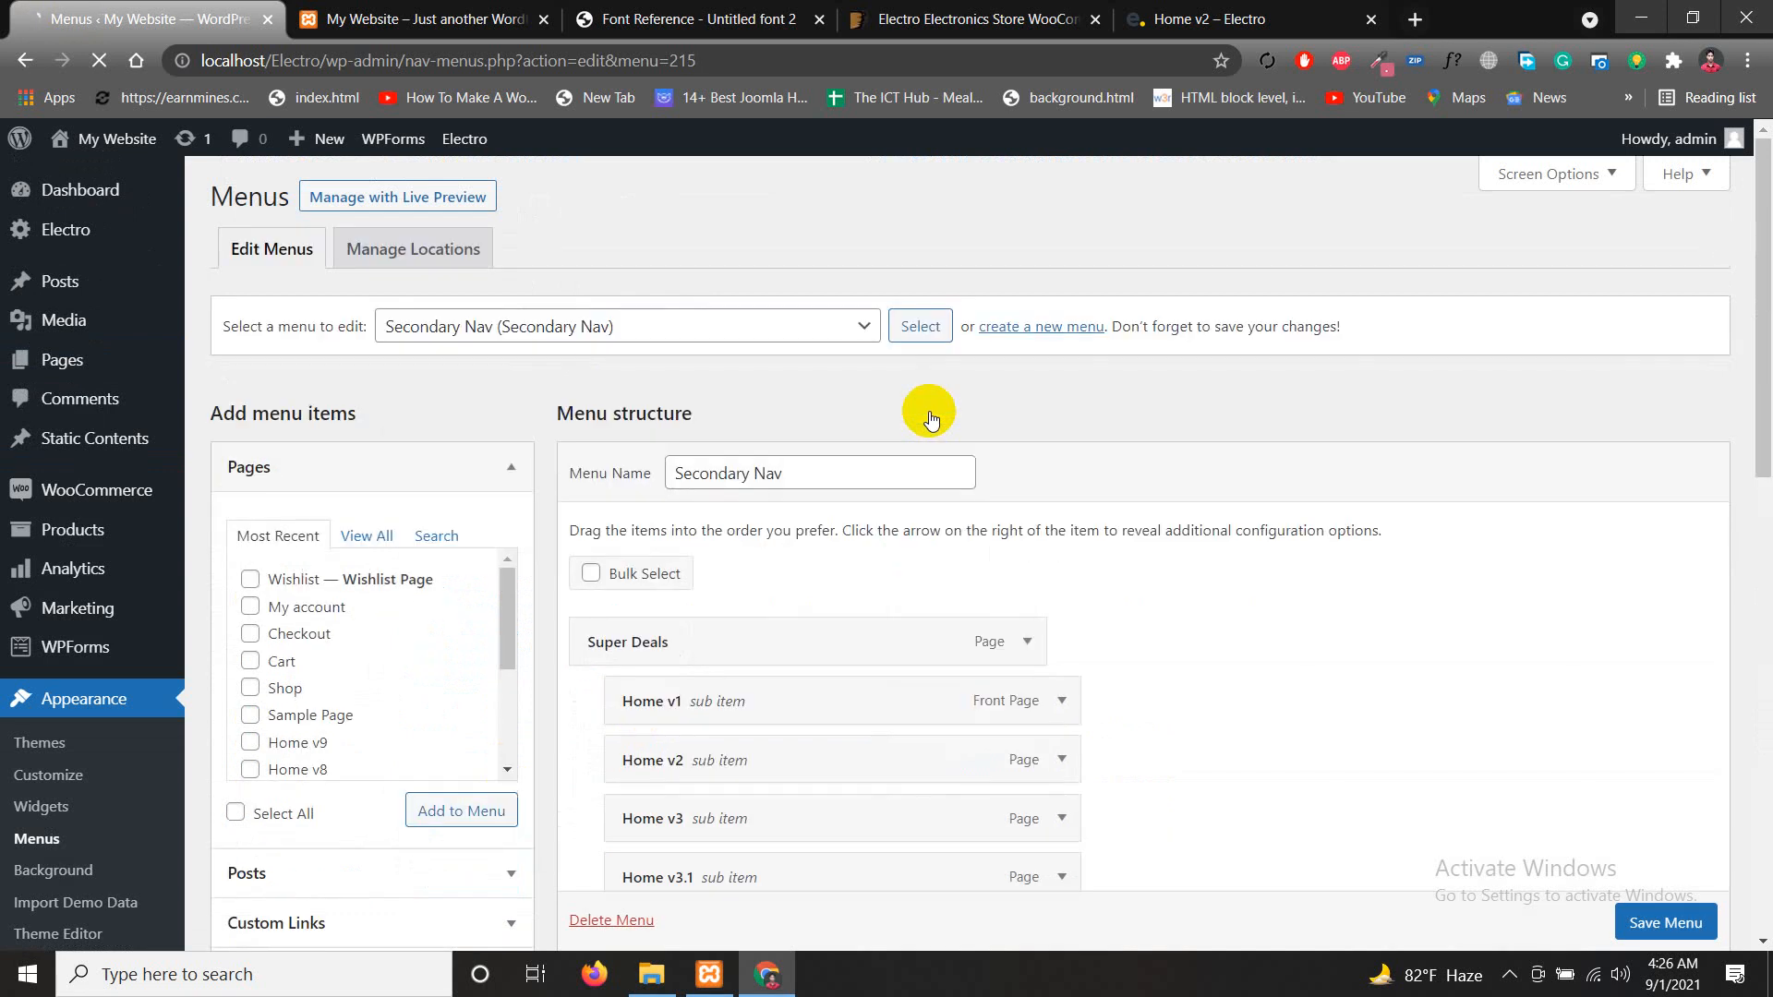
# Compare the Secondary Nav menu structure with the Super Deals dropdown and navigation items on the home page
pyautogui.scroll(-2, 1008, 534)
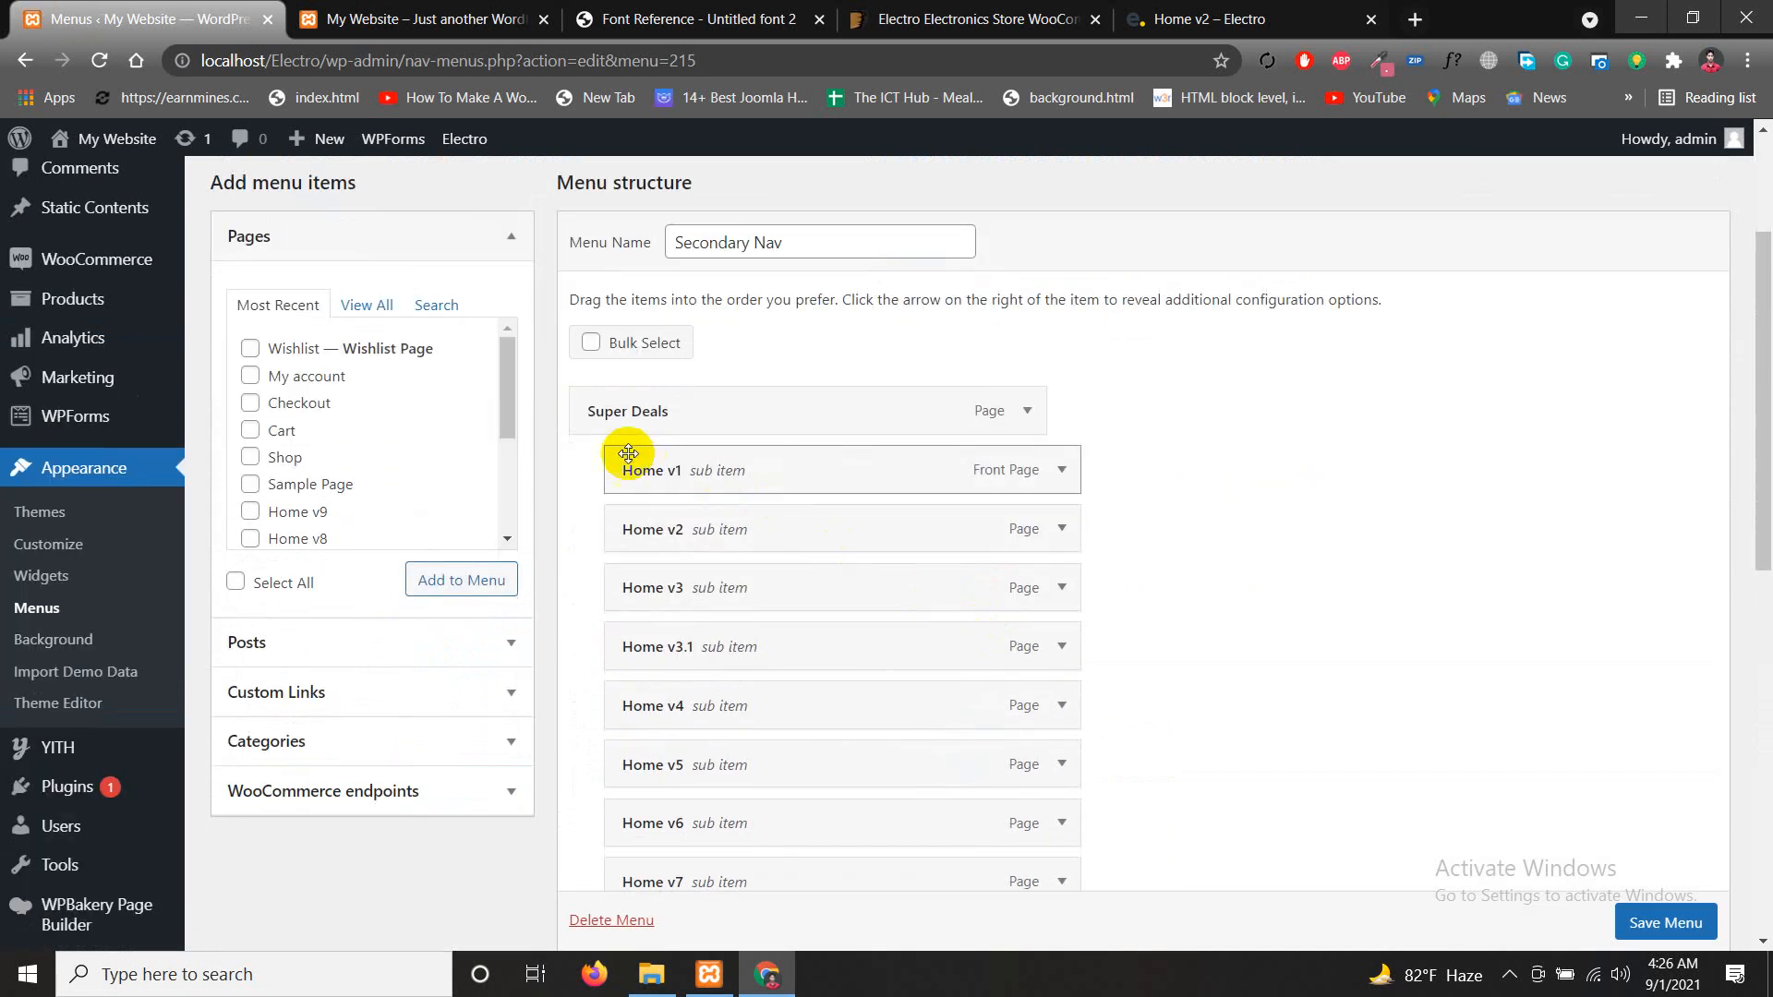
pyautogui.click(409, 17)
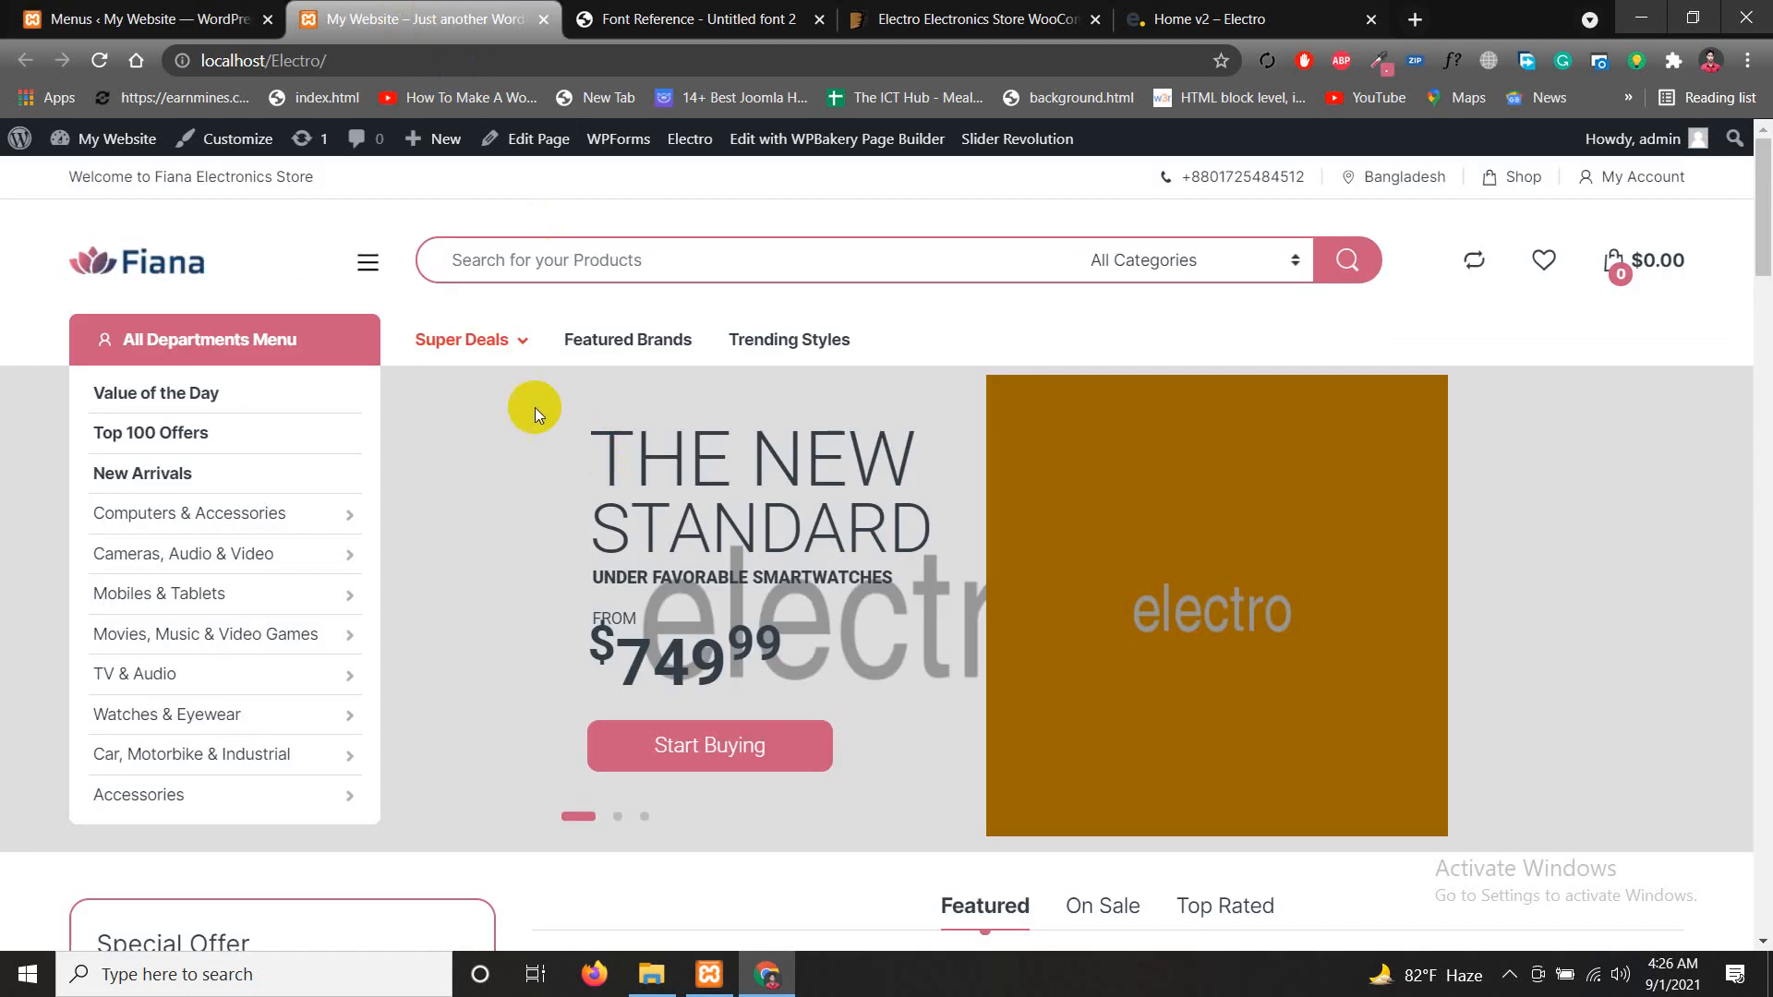
pyautogui.moveTo(475, 334)
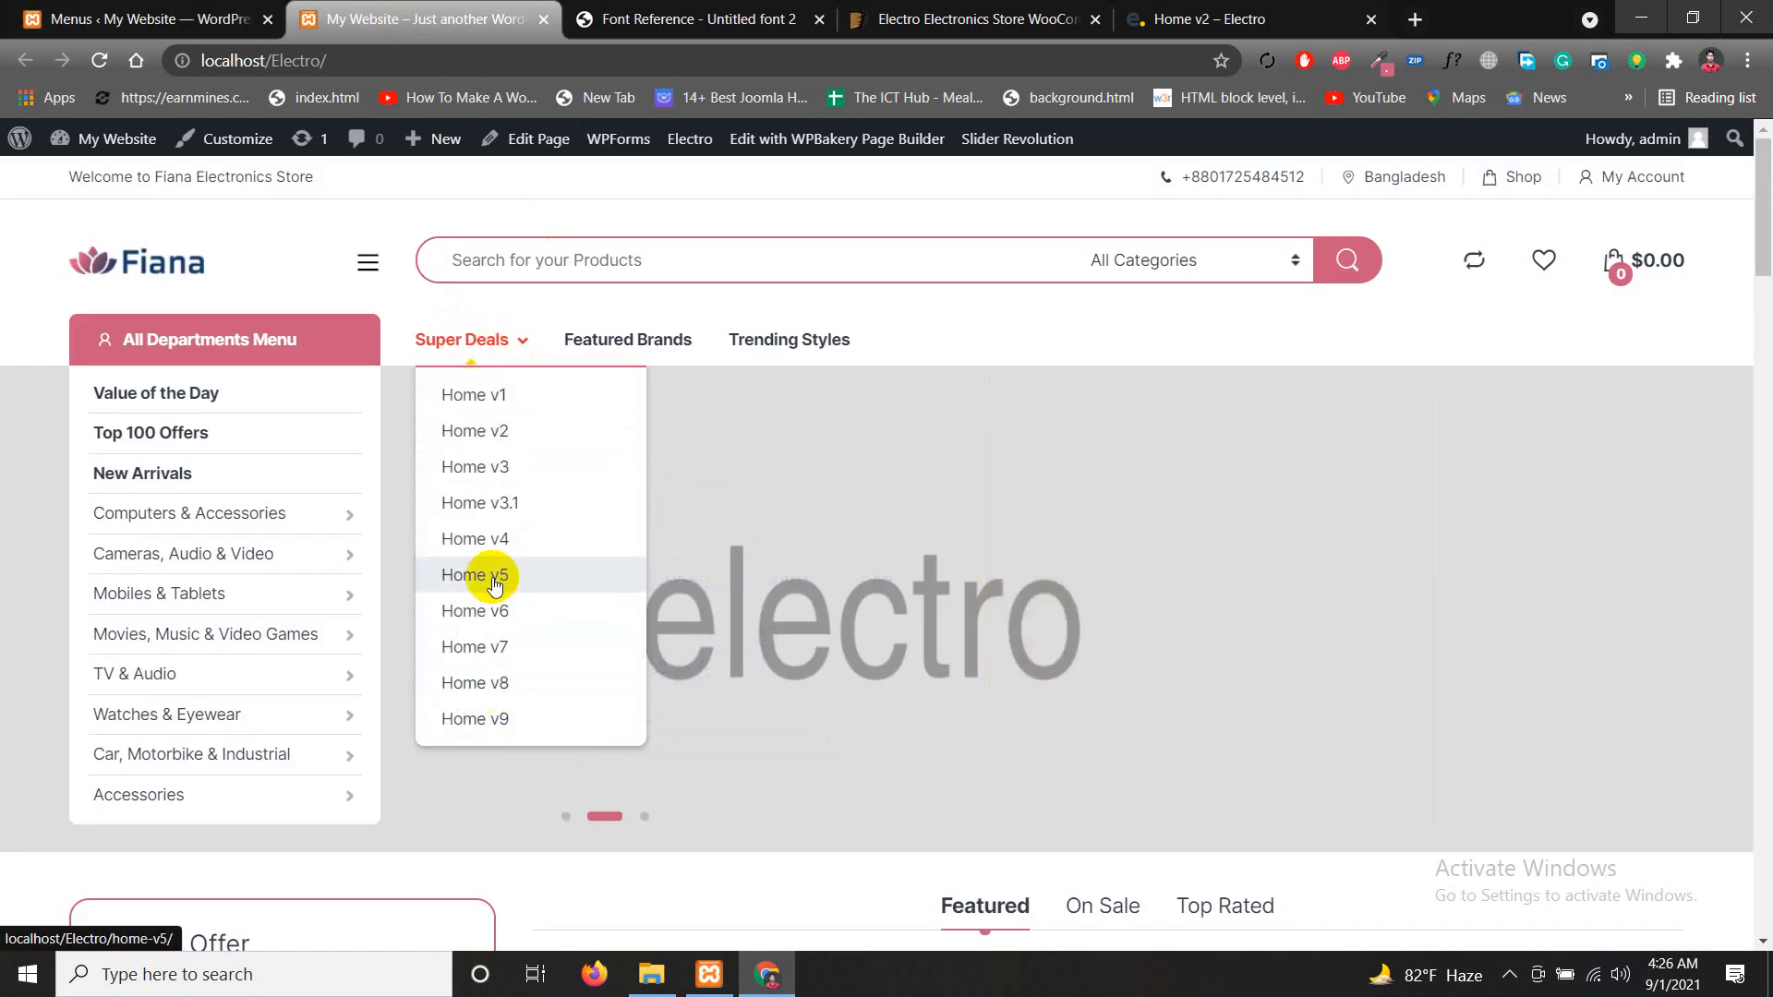
pyautogui.click(138, 15)
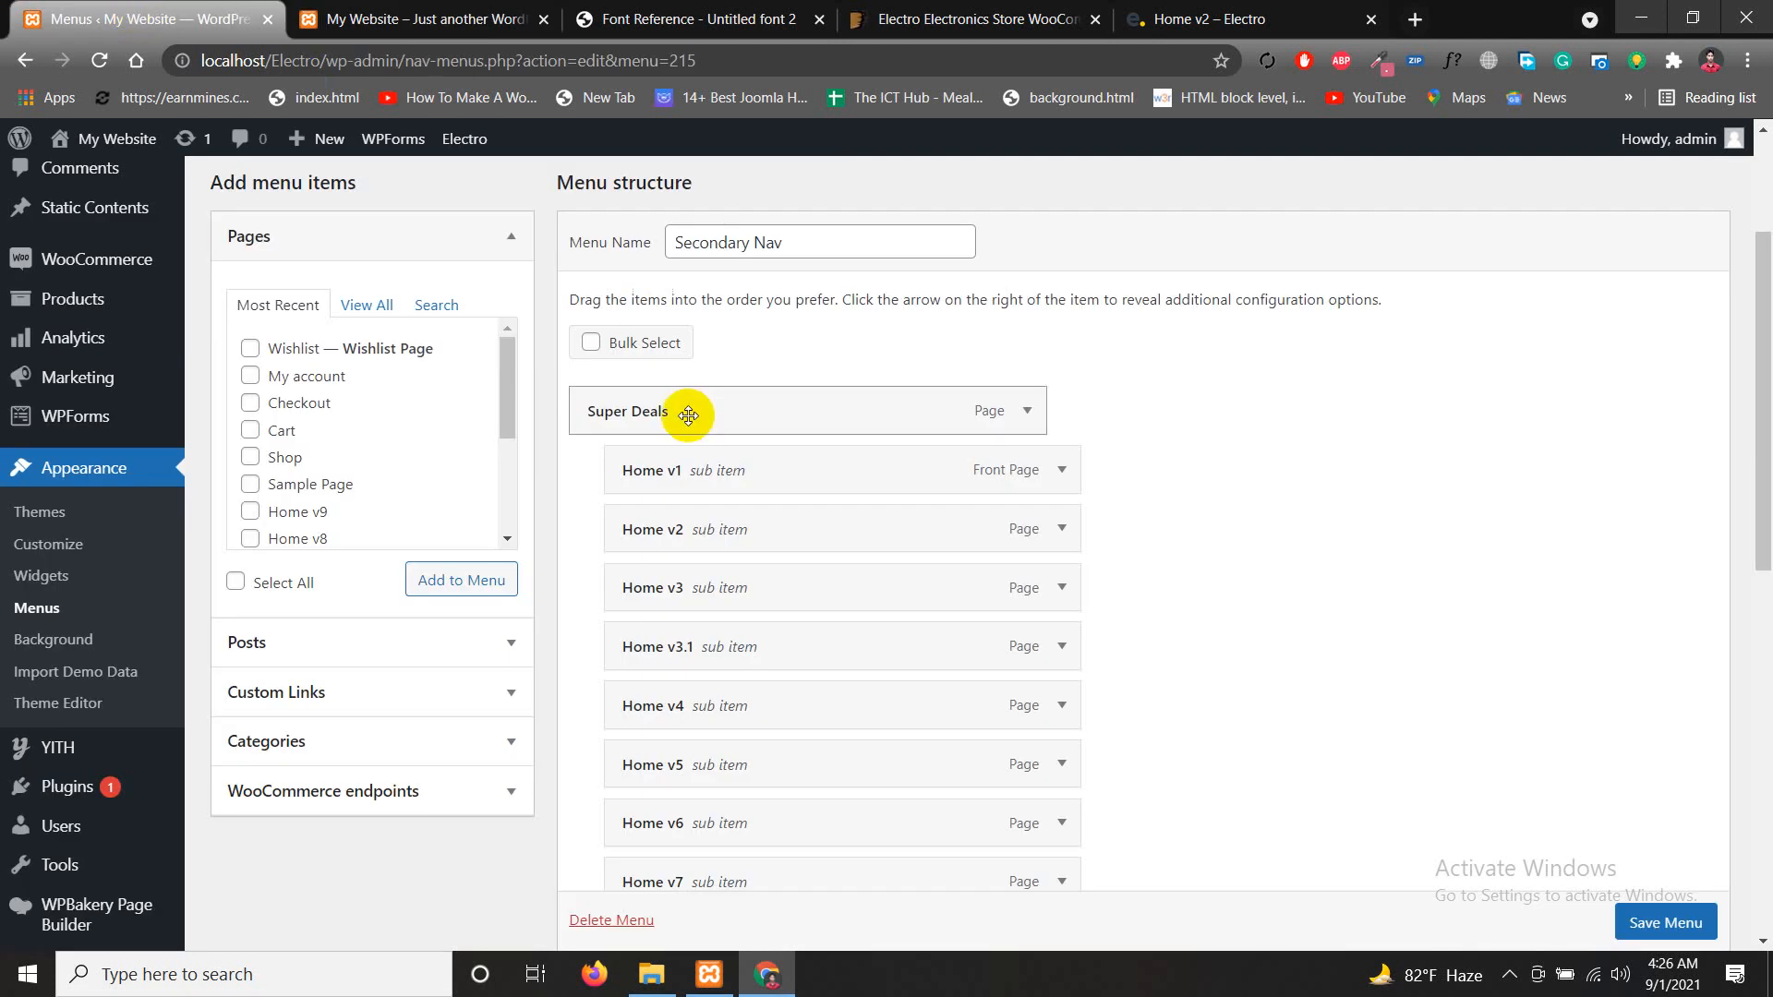
pyautogui.scroll(-3, 912, 503)
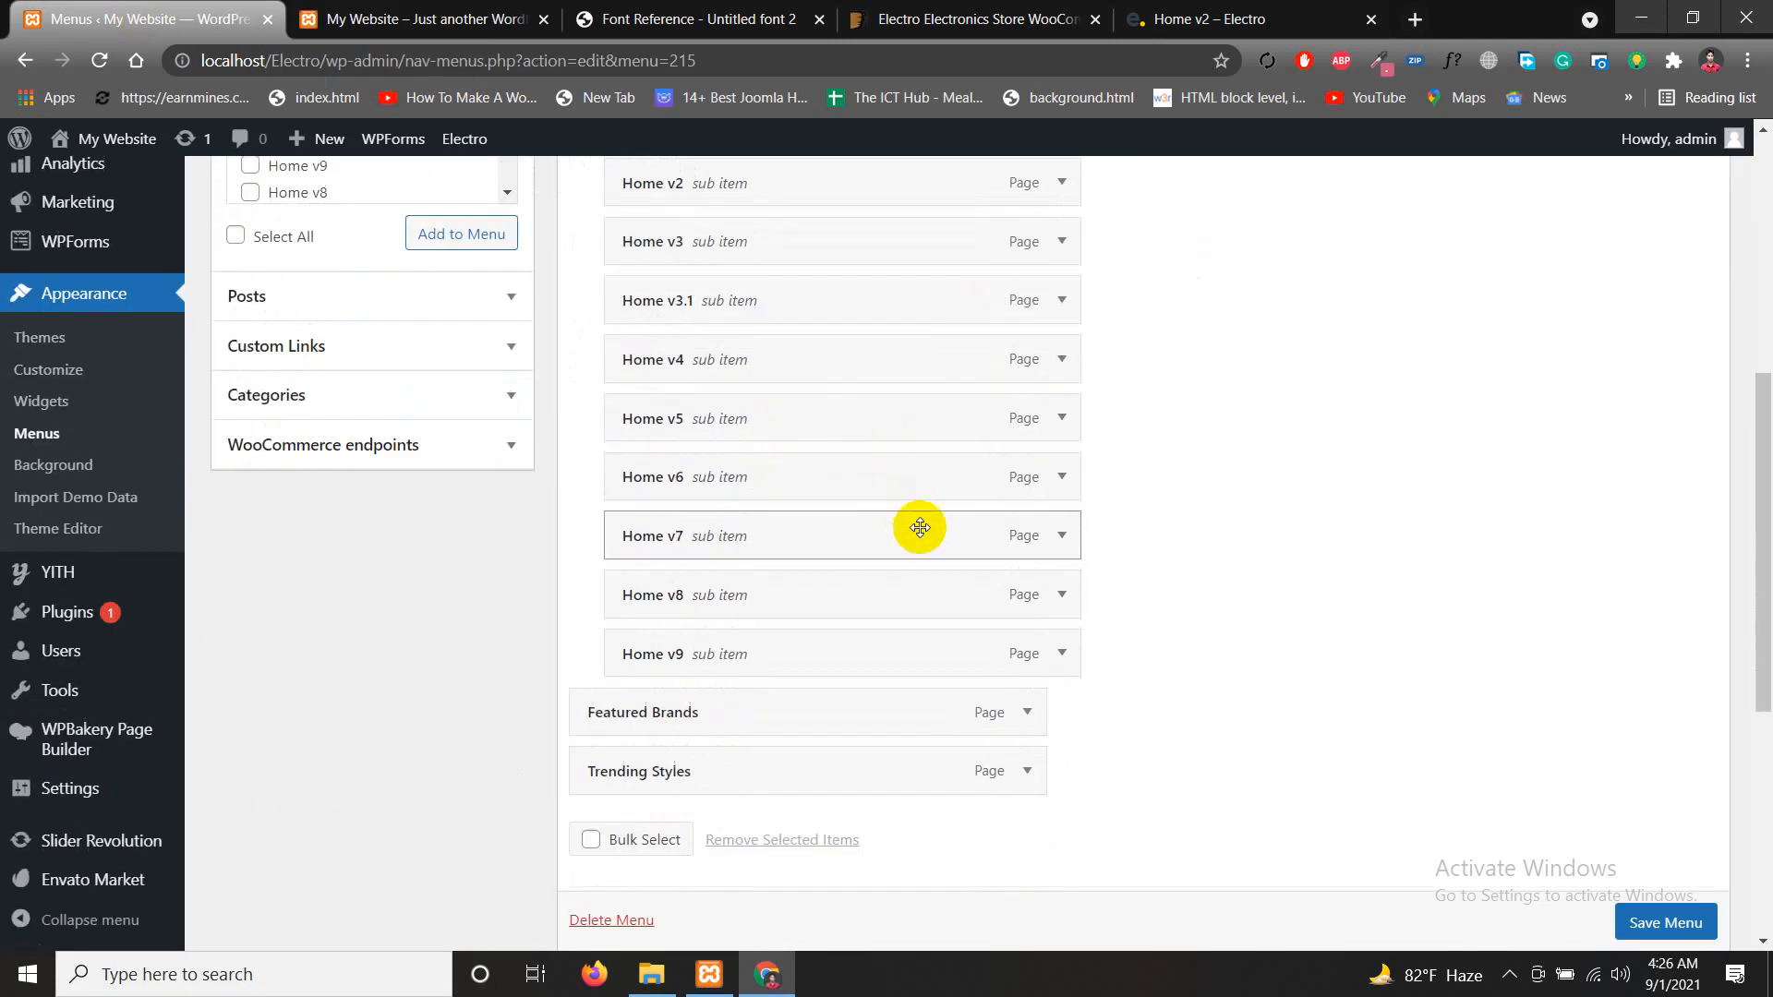
pyautogui.scroll(3, 765, 798)
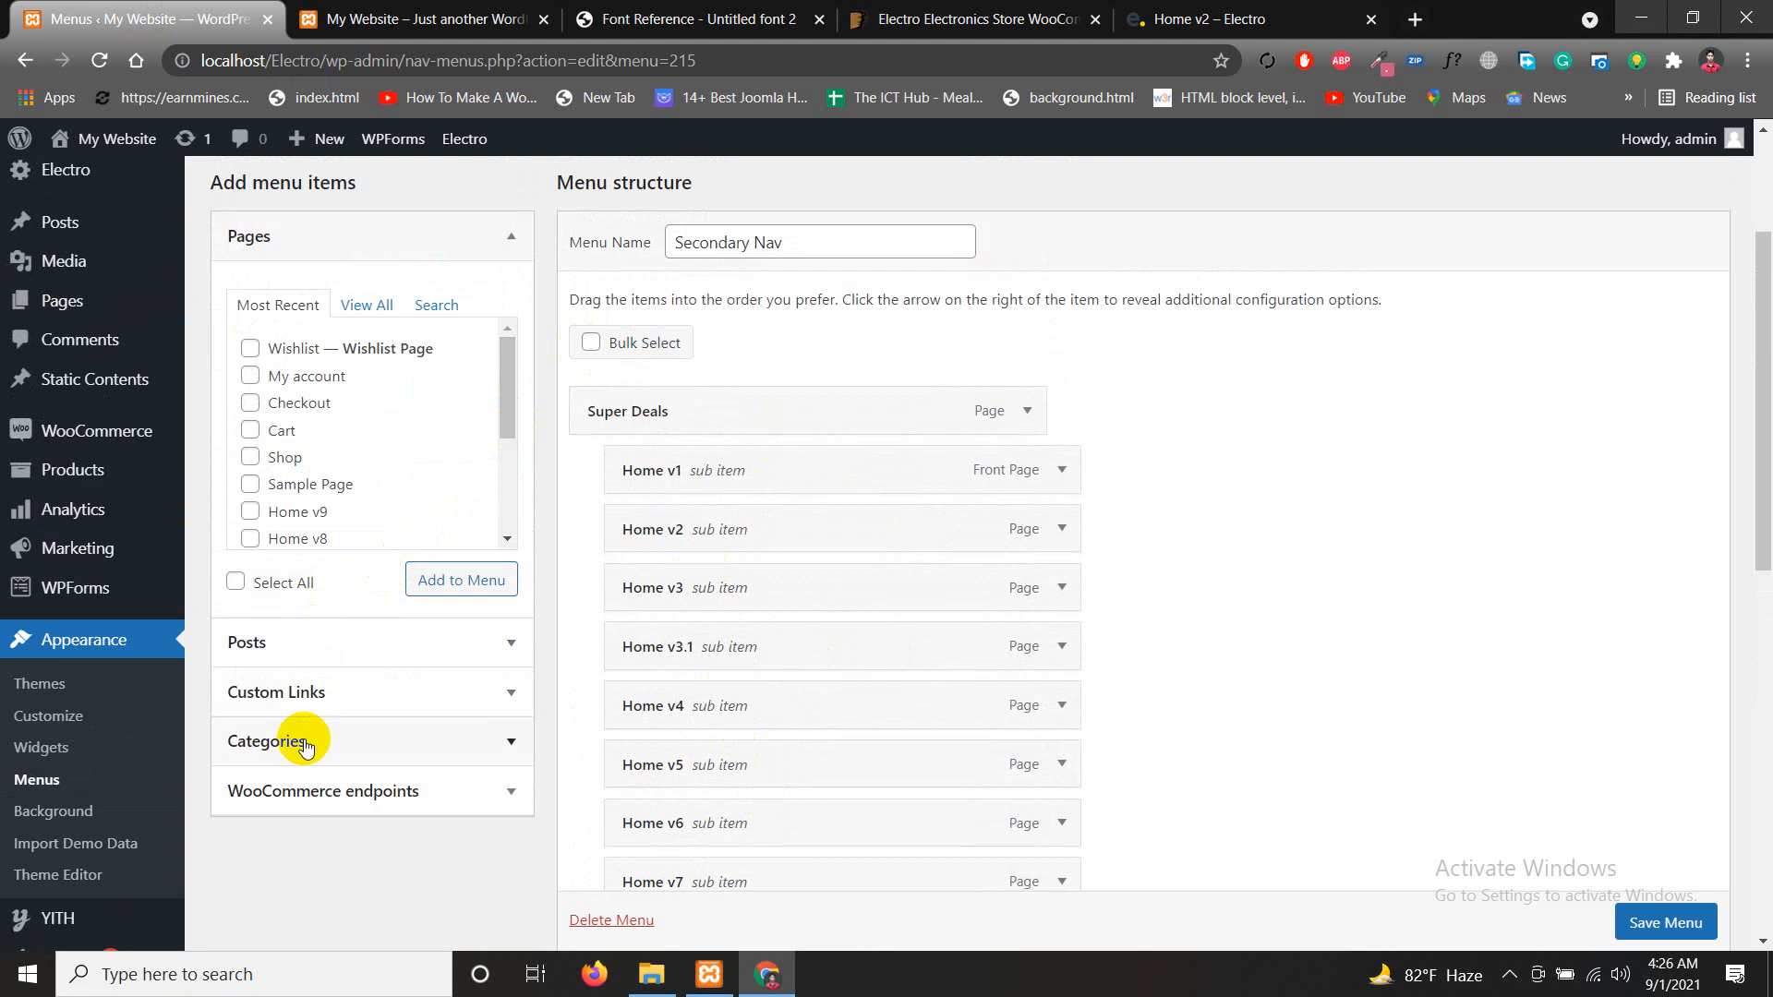
# Add the Blog posts page and the About page to the Secondary Nav menu from the full page list
pyautogui.click(355, 309)
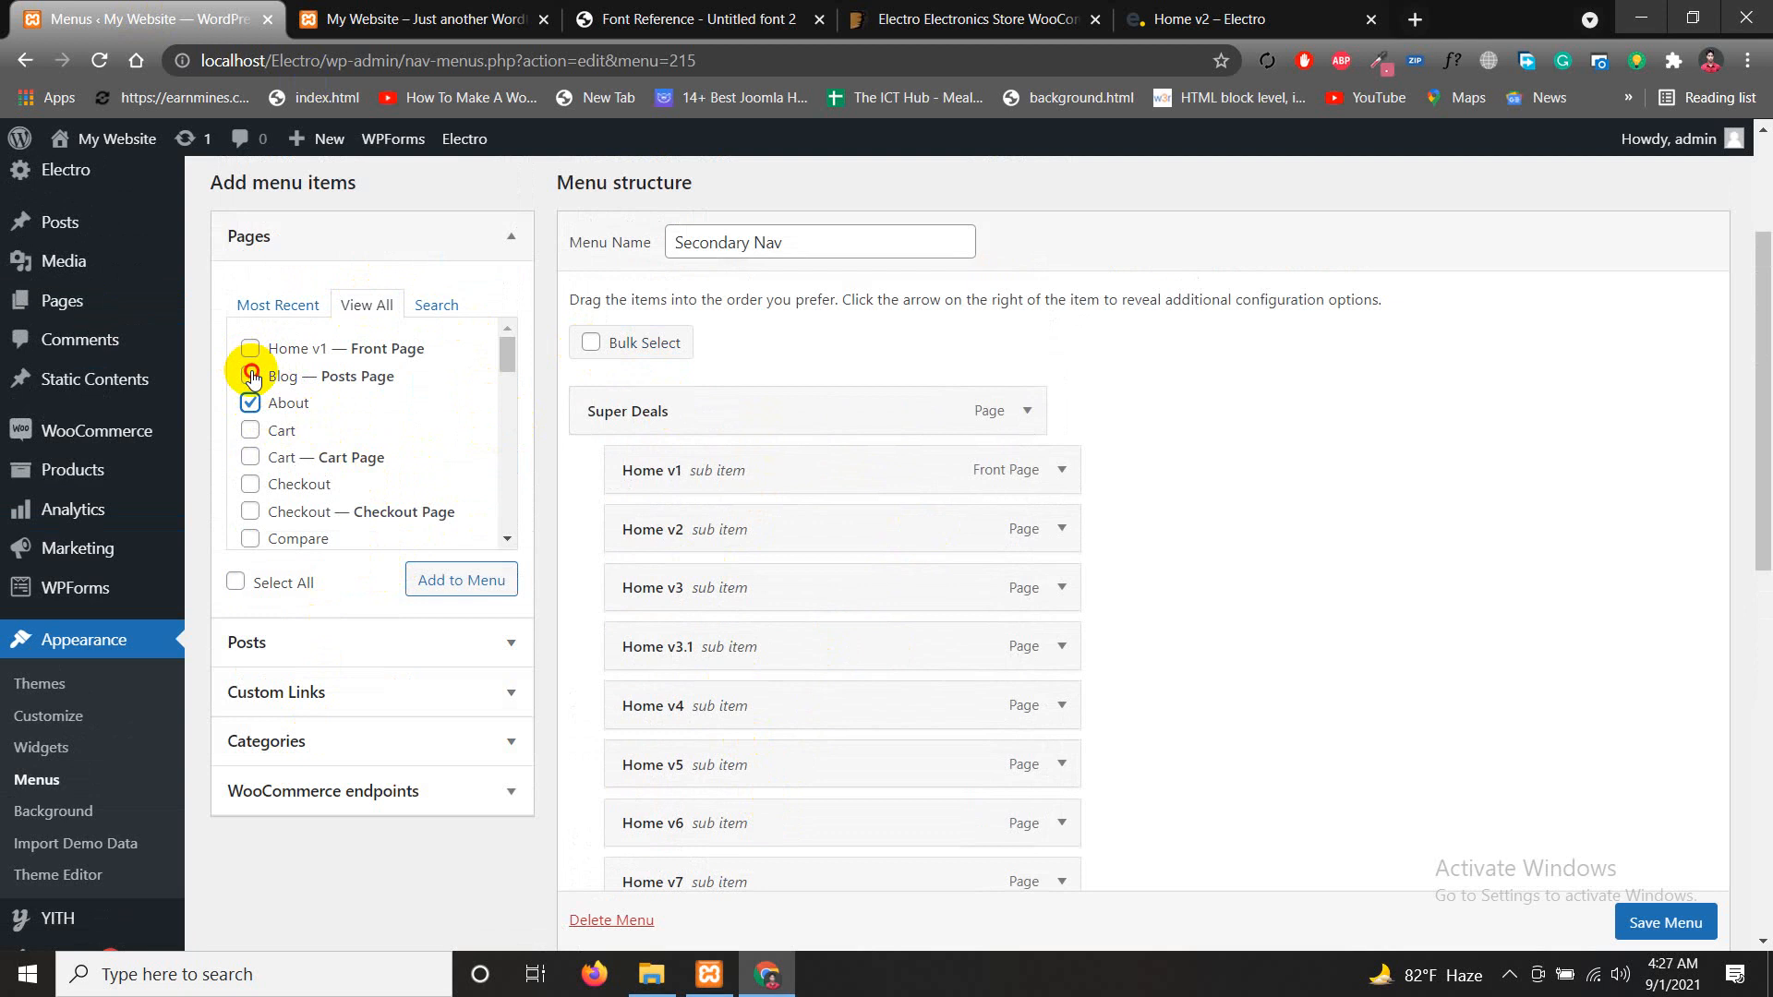
pyautogui.click(428, 584)
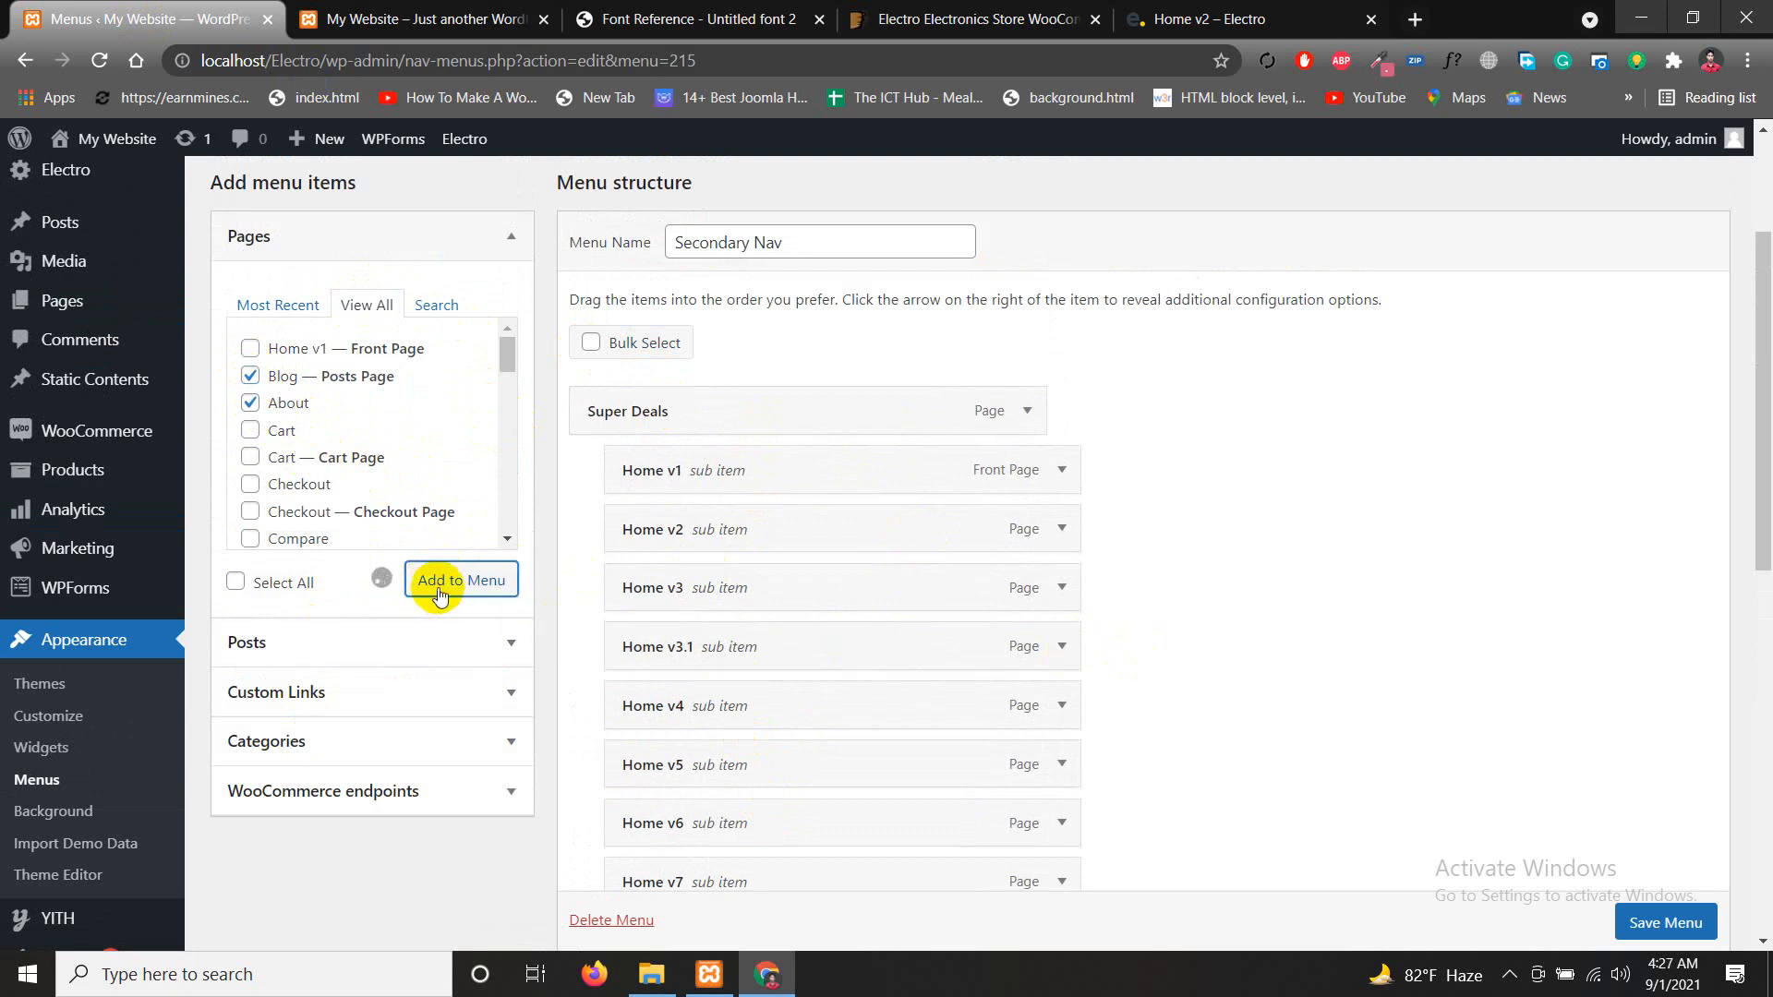
pyautogui.scroll(-6, 998, 601)
pyautogui.scroll(5, 379, 539)
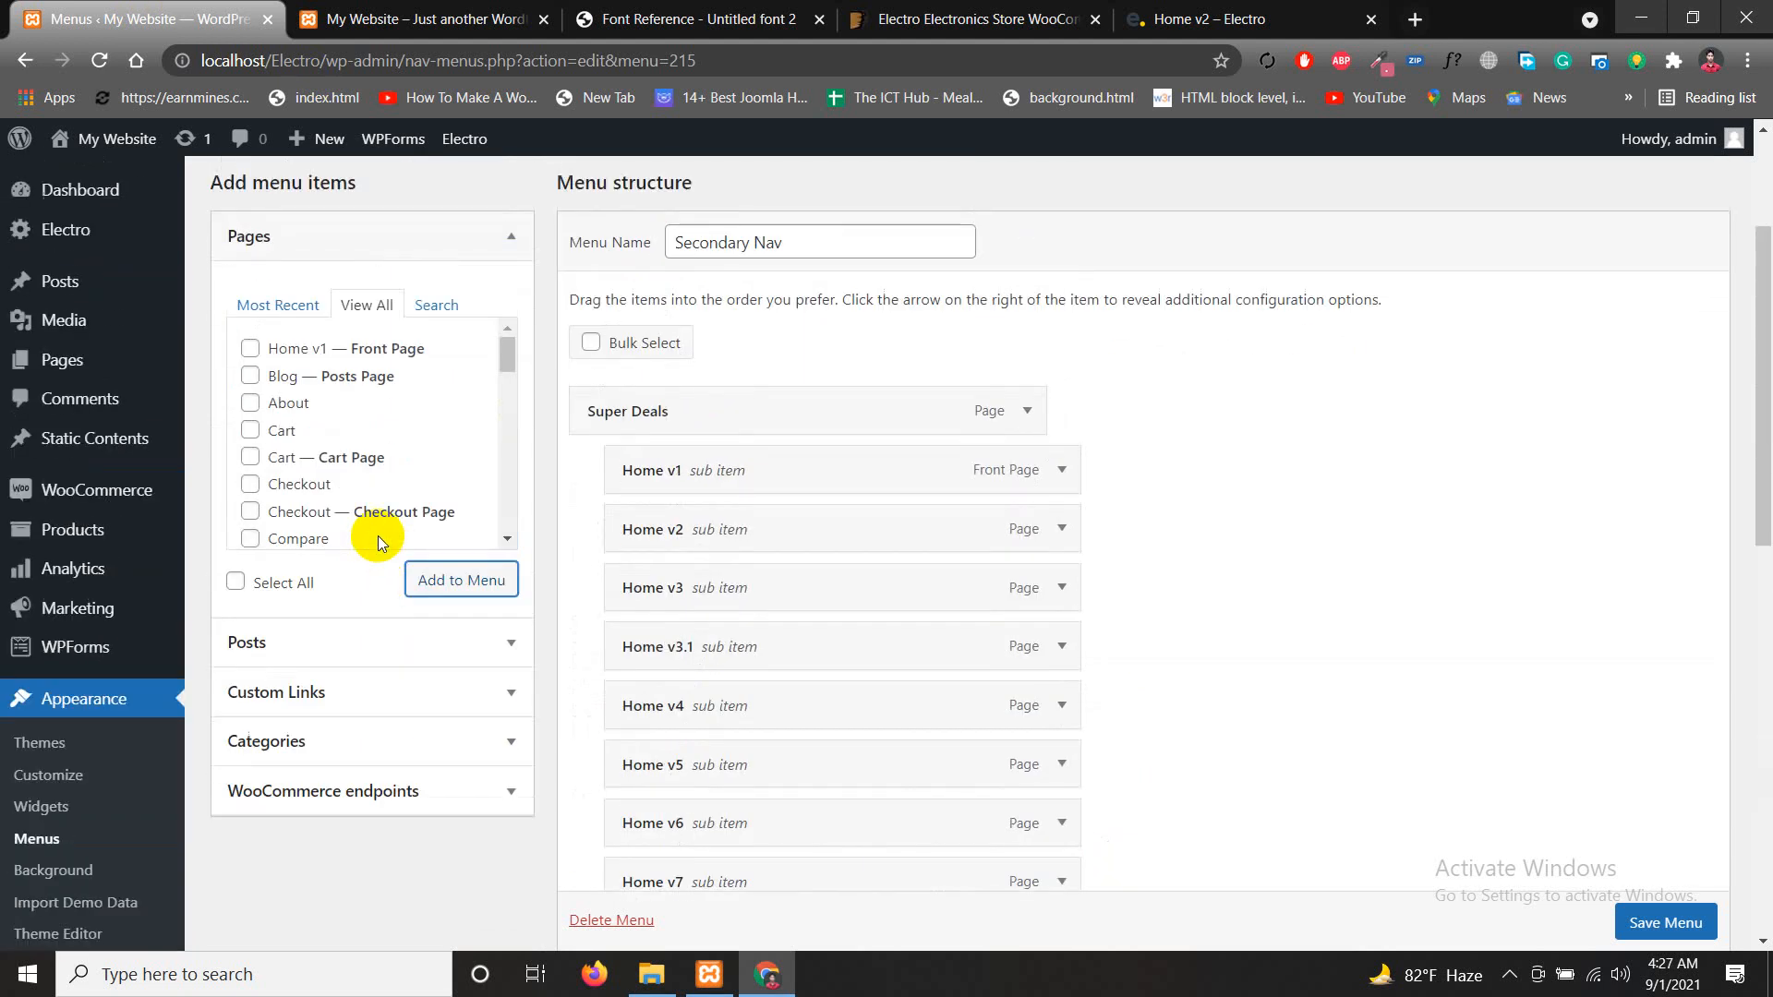
pyautogui.scroll(-8, 914, 597)
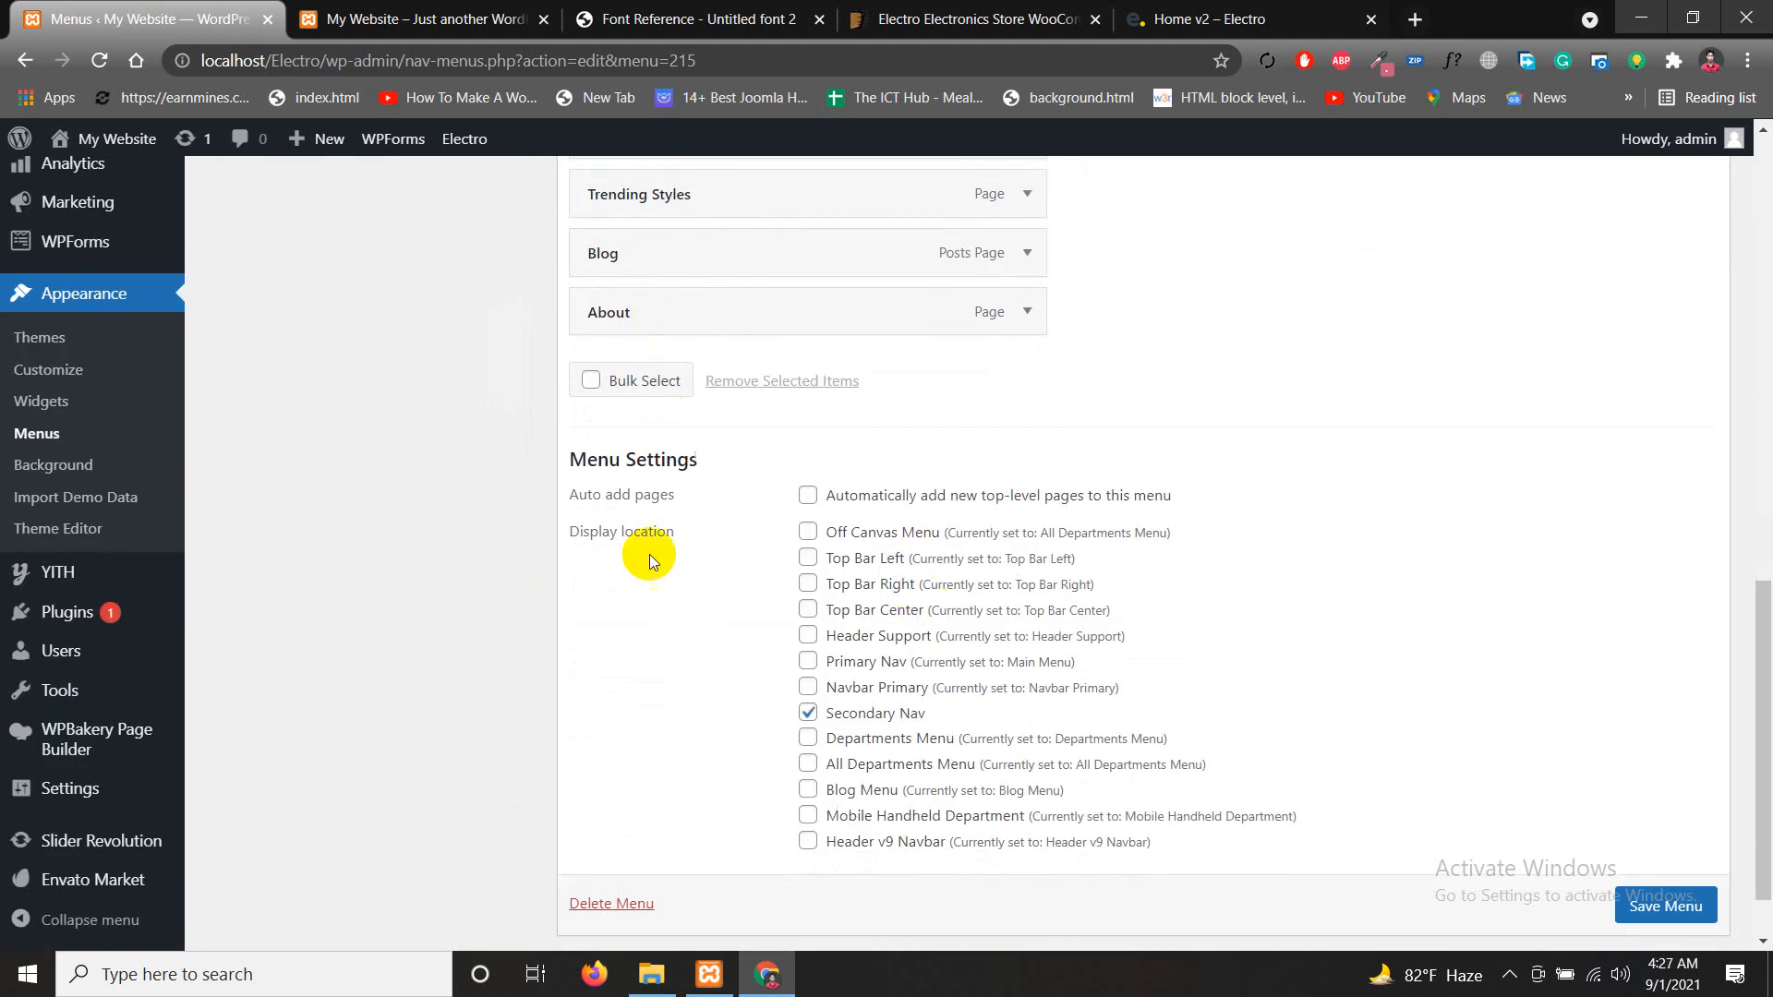
# Move the About item to the top of the Secondary Nav menu, above Super Deals, and save the menu
pyautogui.scroll(4, 656, 575)
pyautogui.moveTo(680, 661); pyautogui.dragTo(670, 436)
pyautogui.scroll(-6, 918, 543)
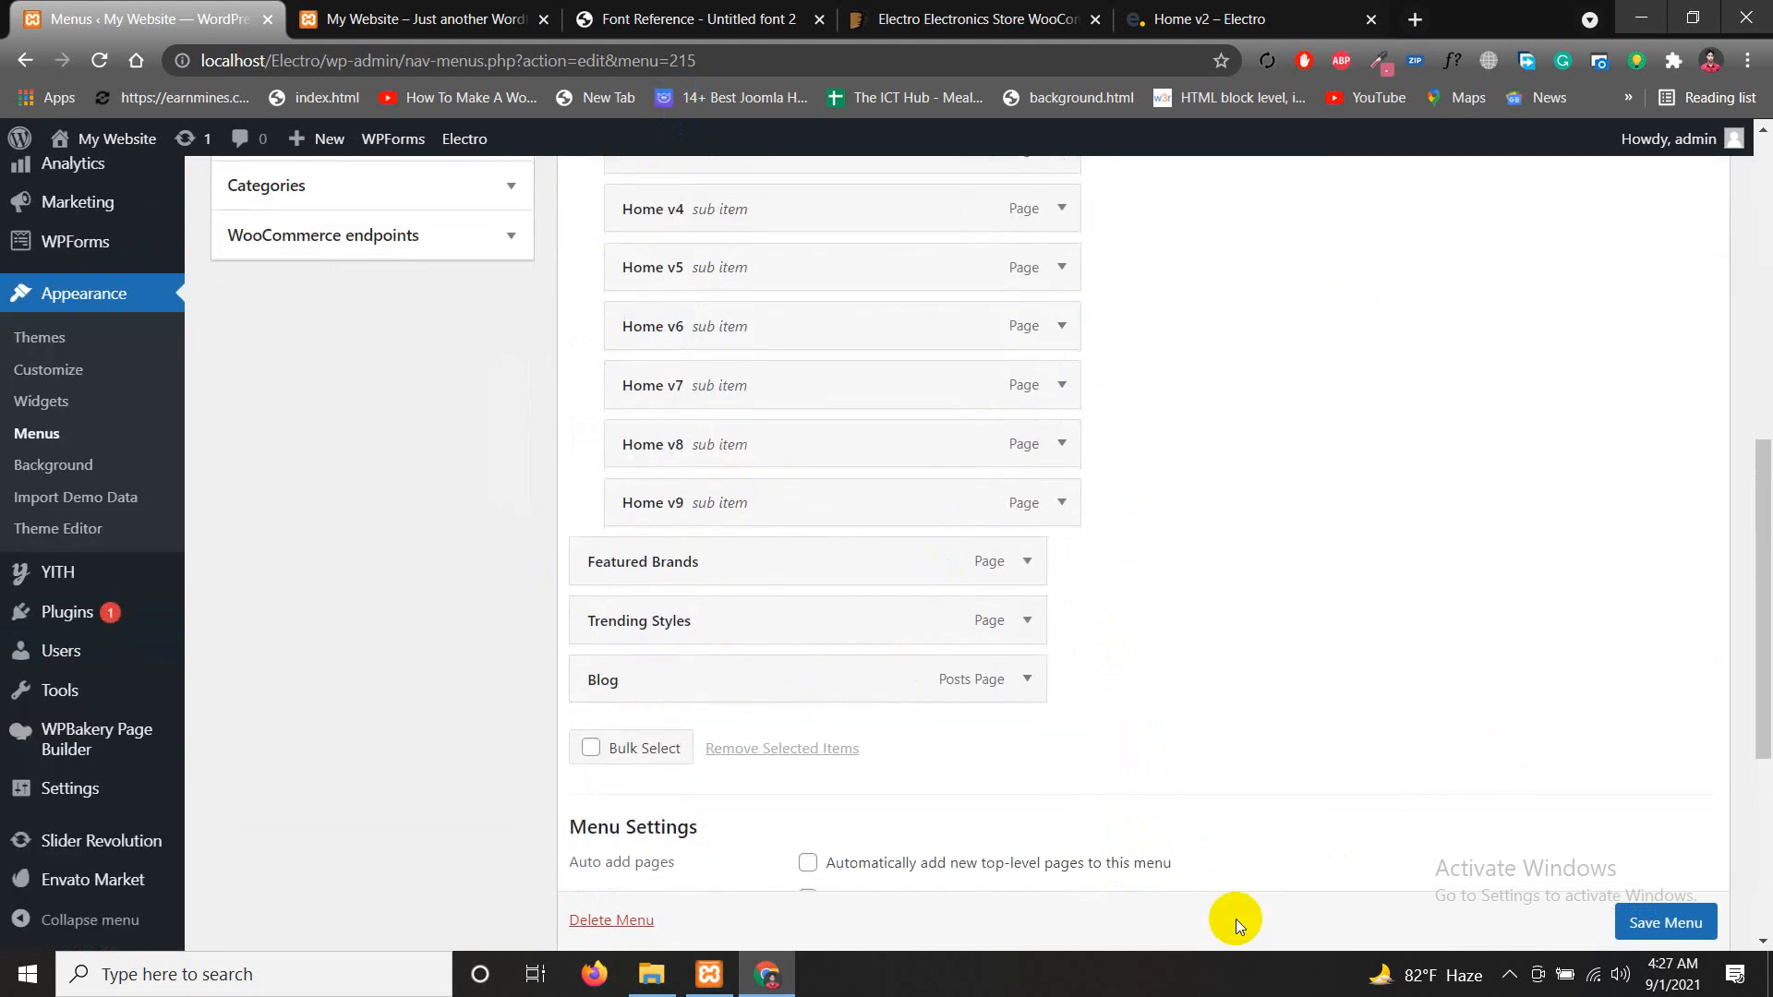
pyautogui.scroll(-5, 1233, 918)
pyautogui.click(1668, 821)
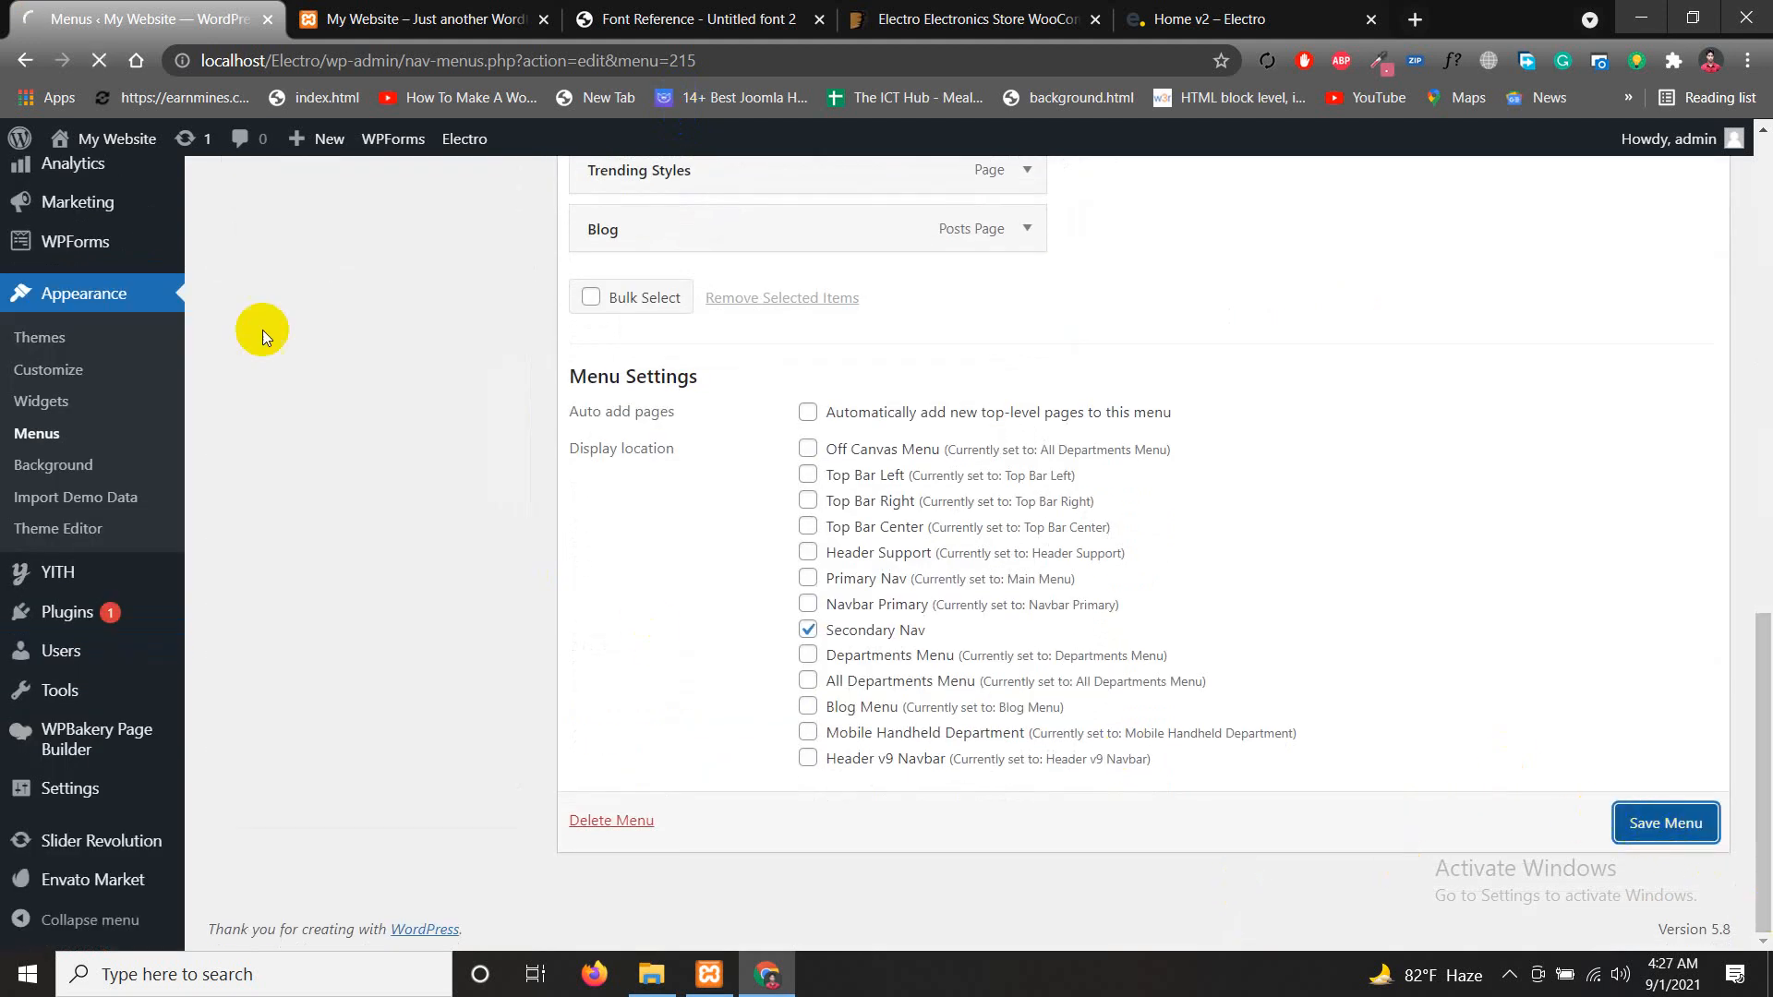
# Reload the home page and check the secondary navigation's item order and the Super Deals dropdown
pyautogui.click(405, 11)
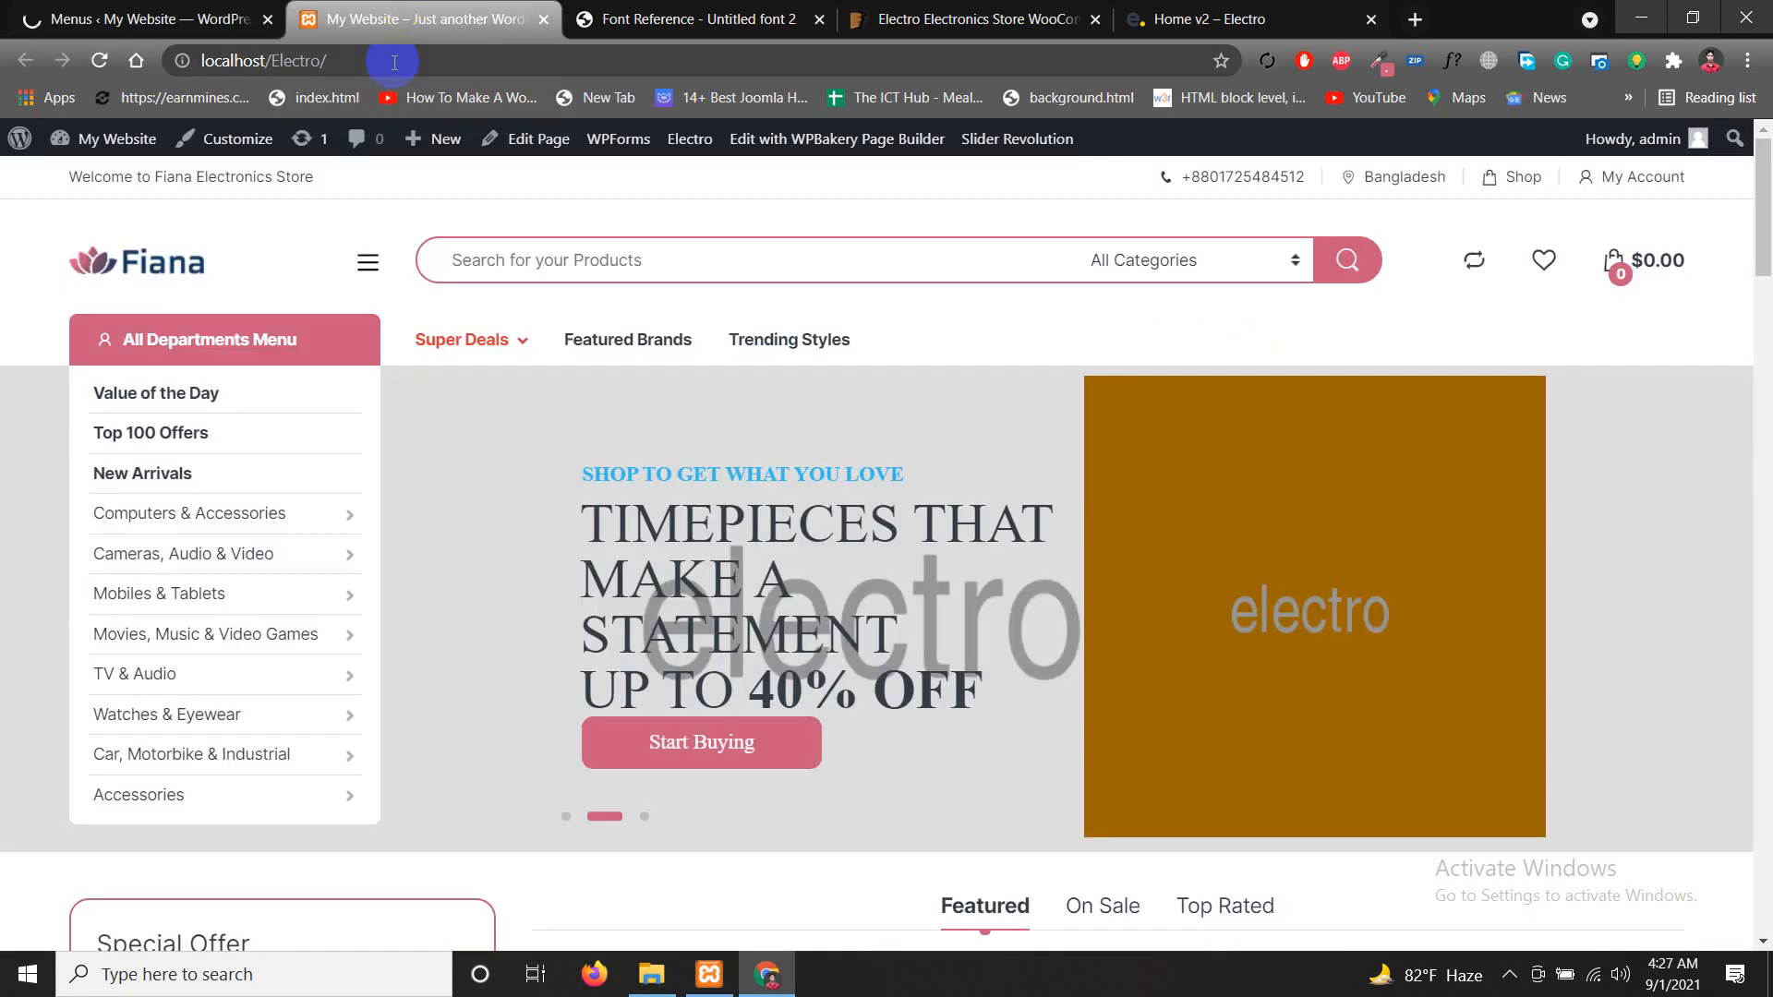
pyautogui.click(406, 61)
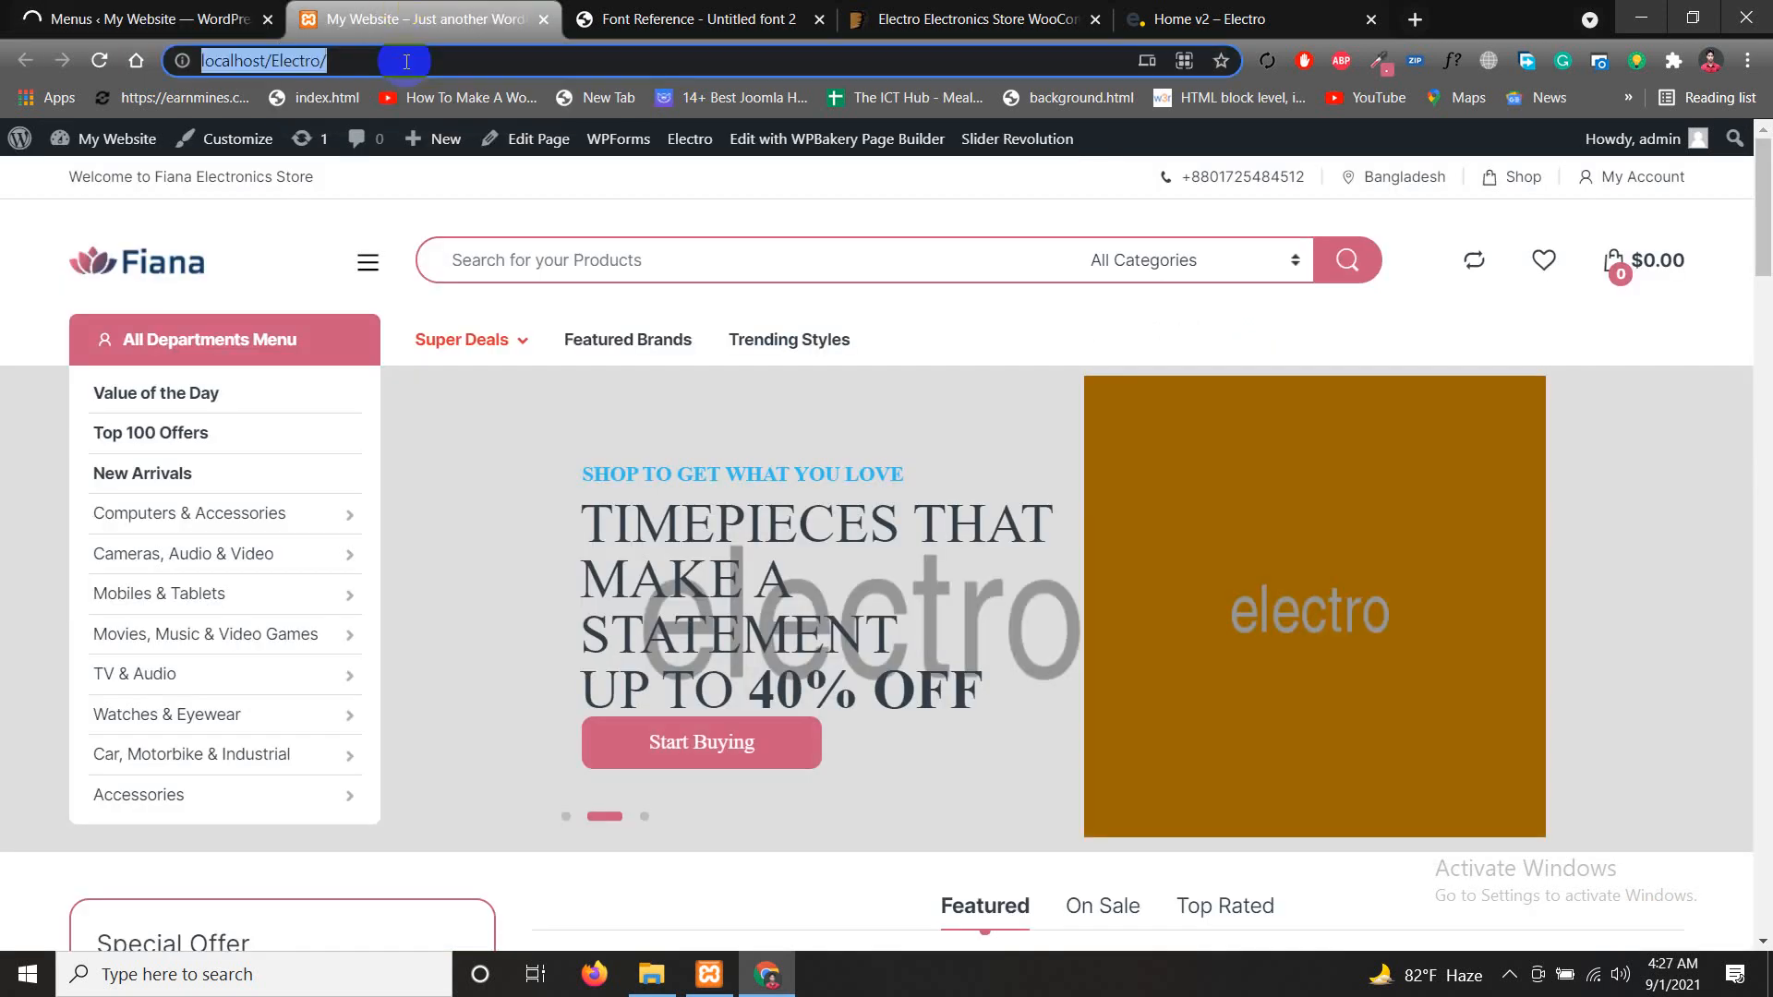
pyautogui.press('Return')
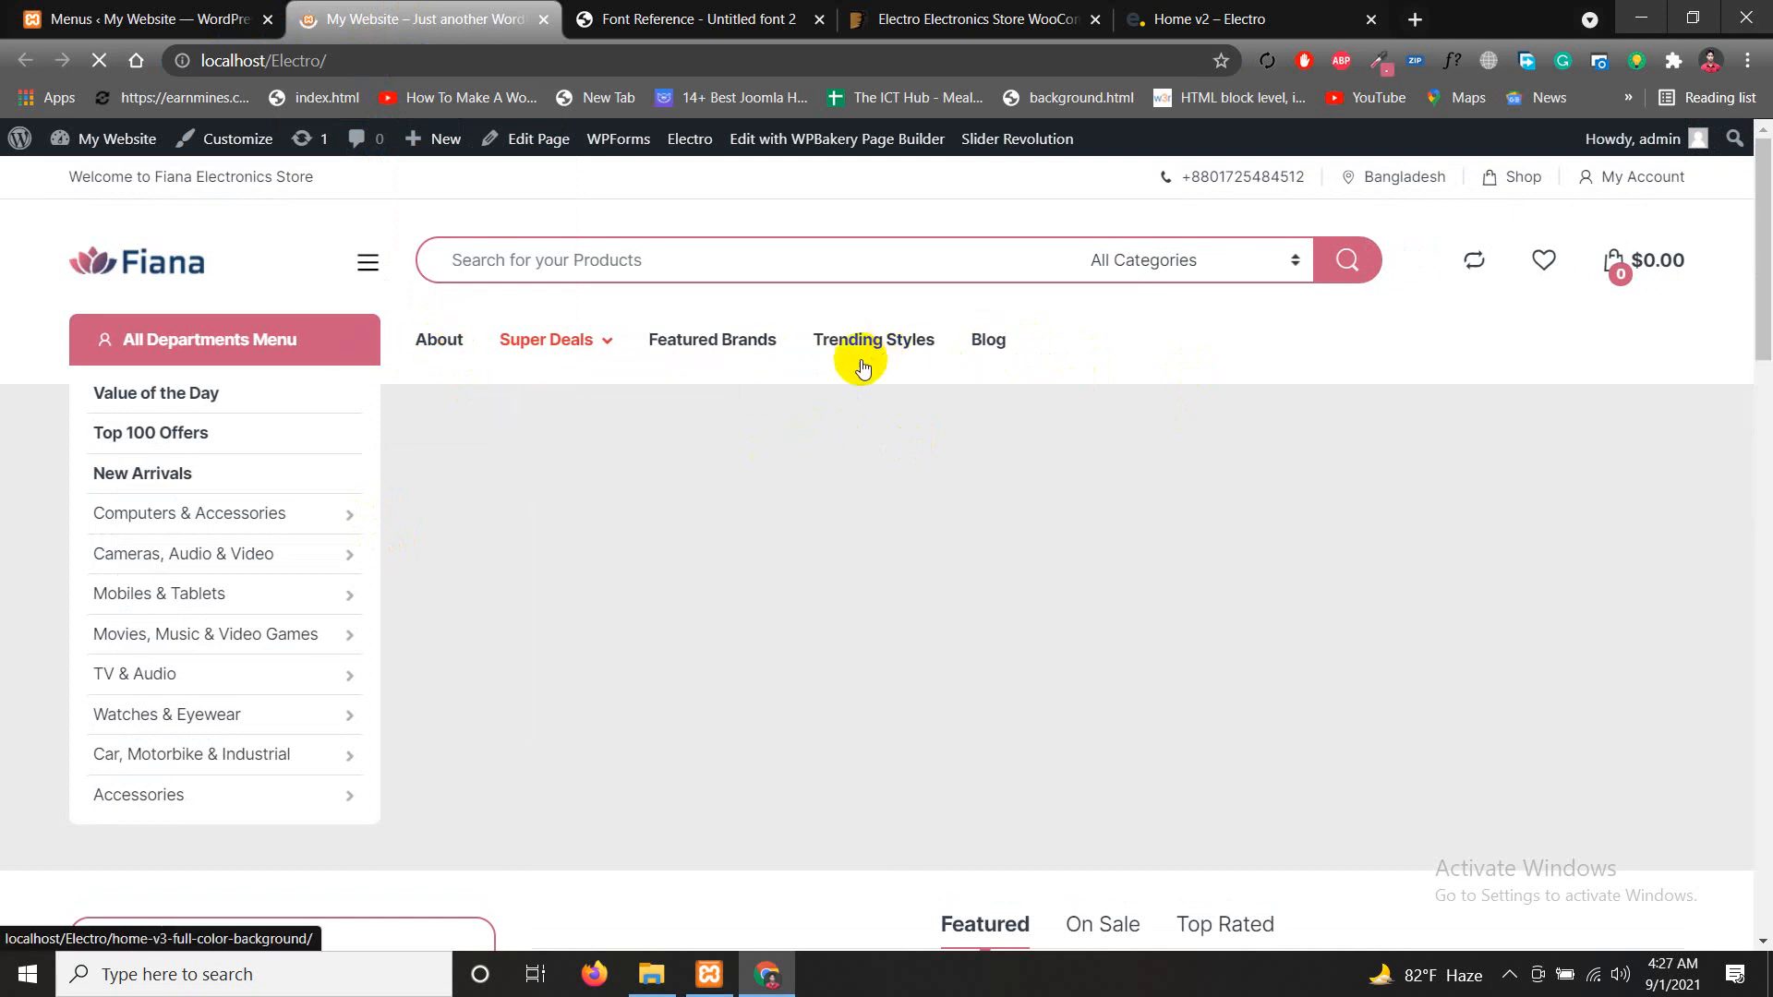
pyautogui.moveTo(534, 345)
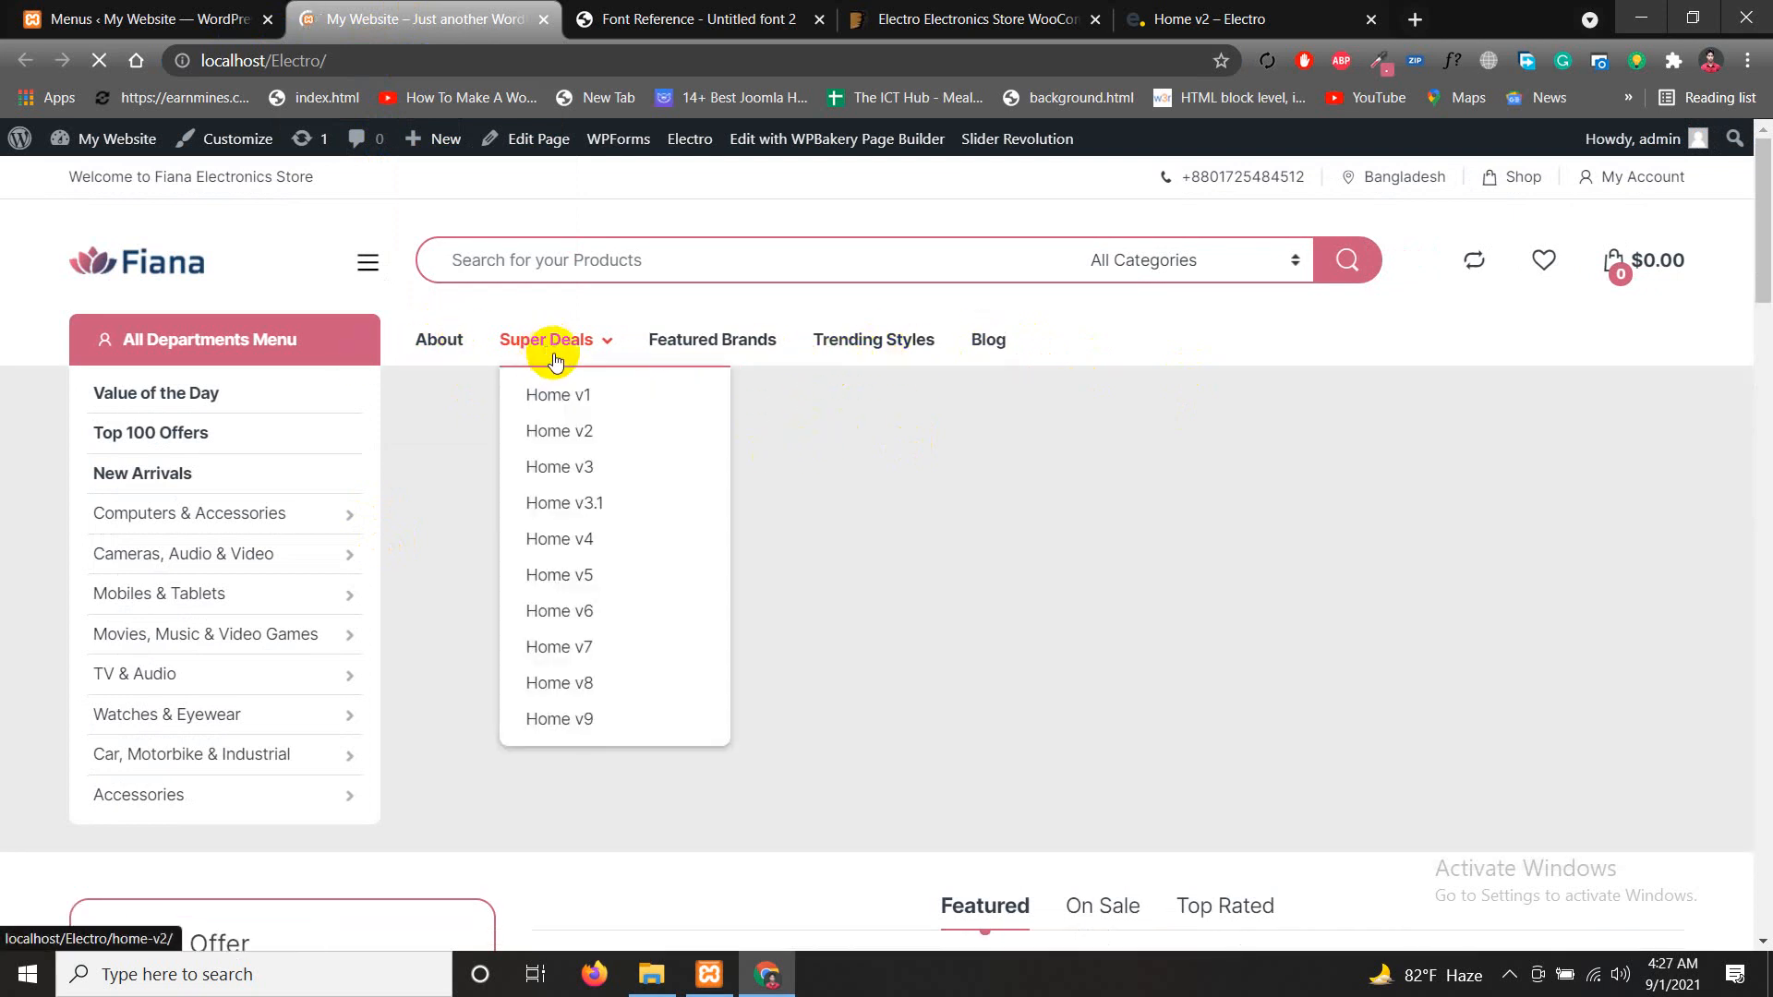
# Remove the Home v9 sub item from under Super Deals in the Secondary Nav menu and save the menu
pyautogui.click(148, 20)
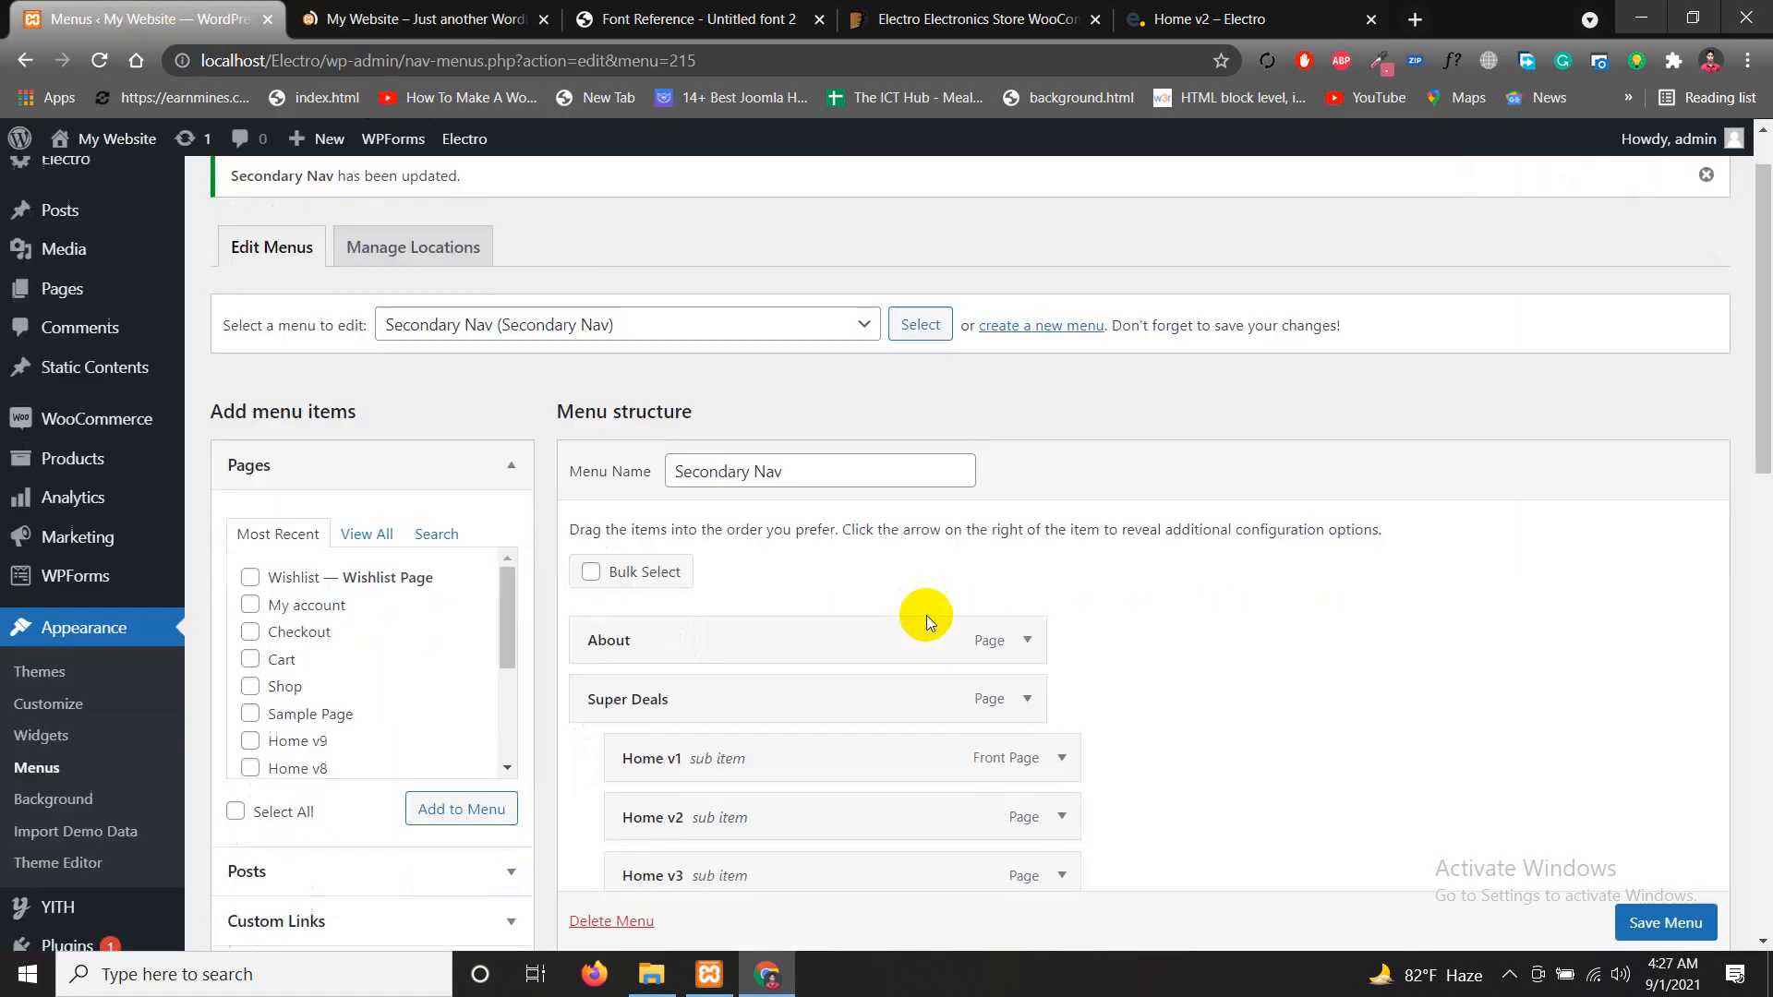
pyautogui.scroll(-4, 927, 615)
pyautogui.click(1062, 551)
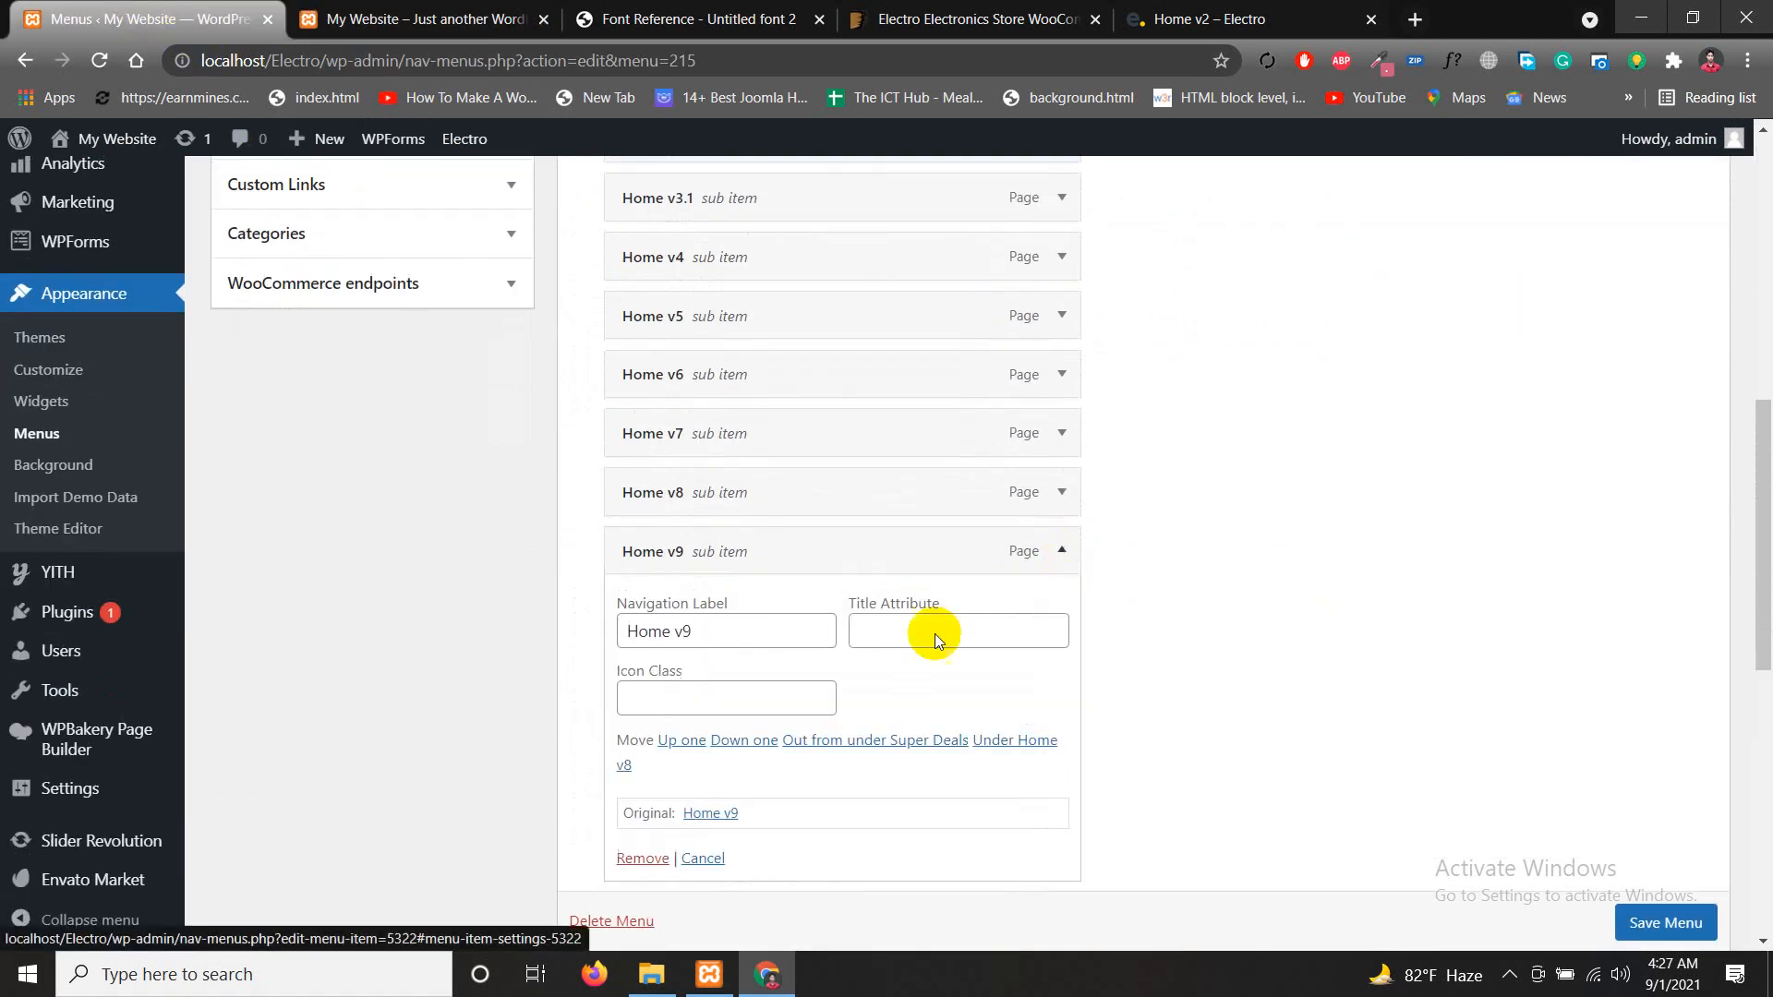
pyautogui.click(639, 858)
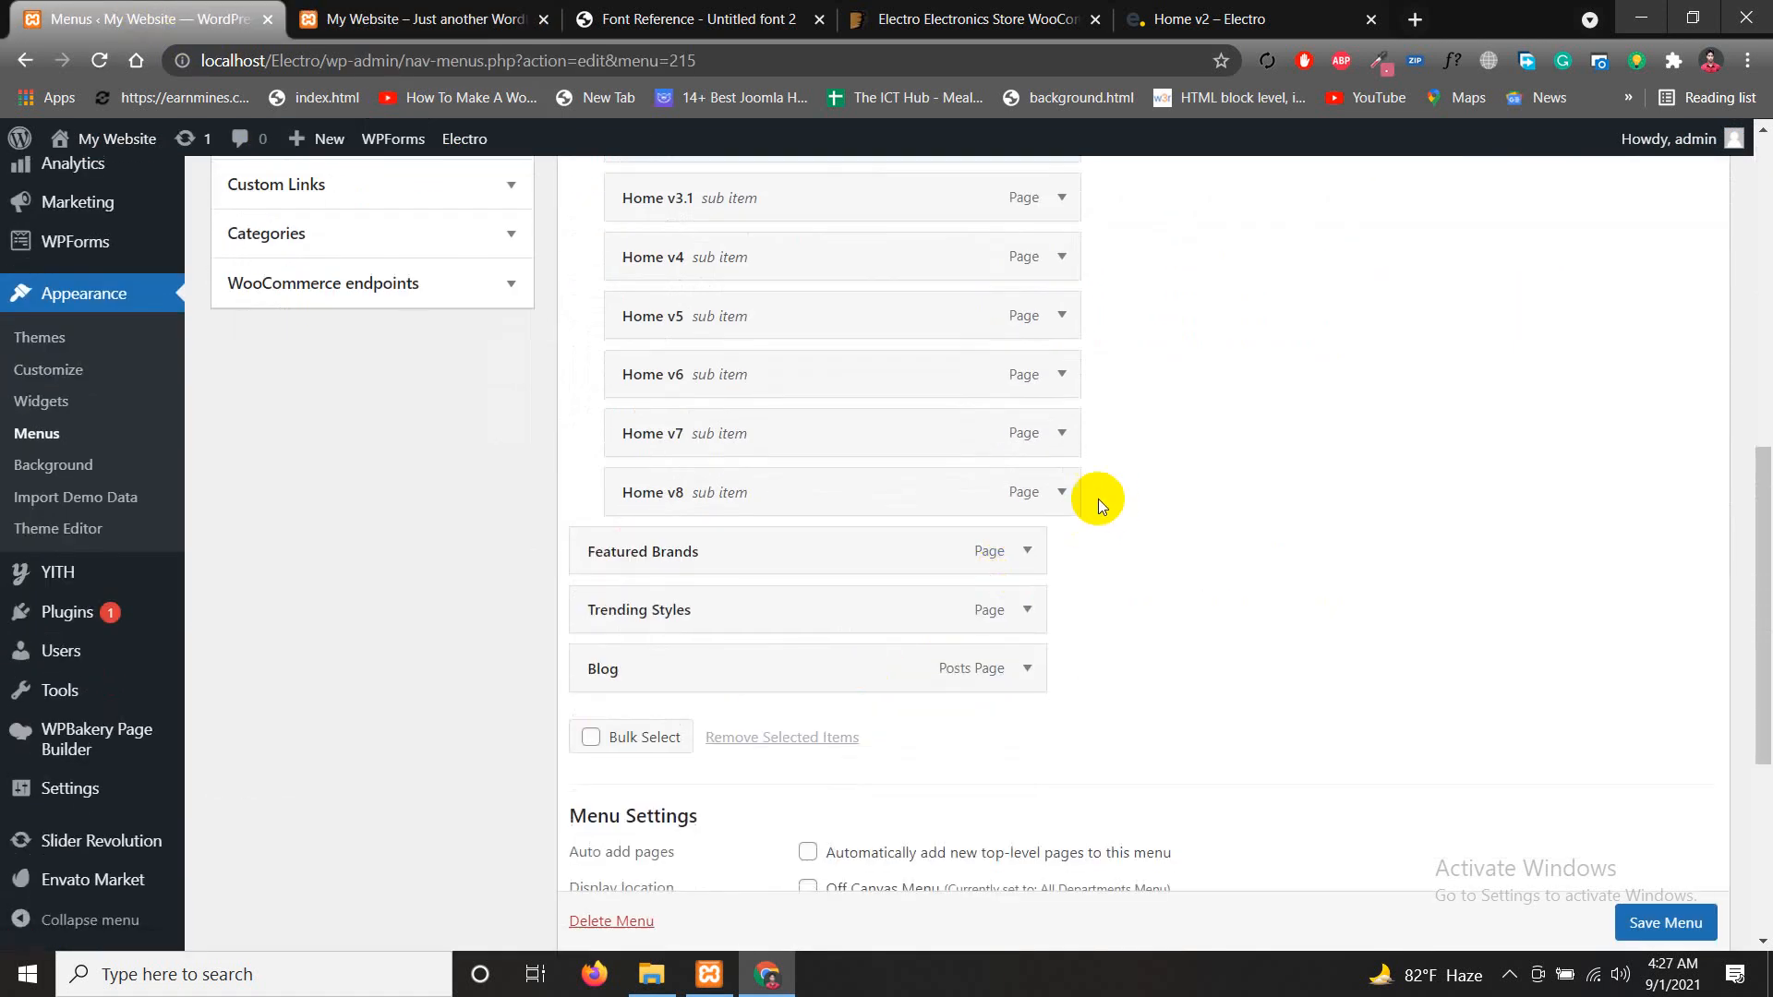
pyautogui.click(1654, 923)
pyautogui.click(434, 19)
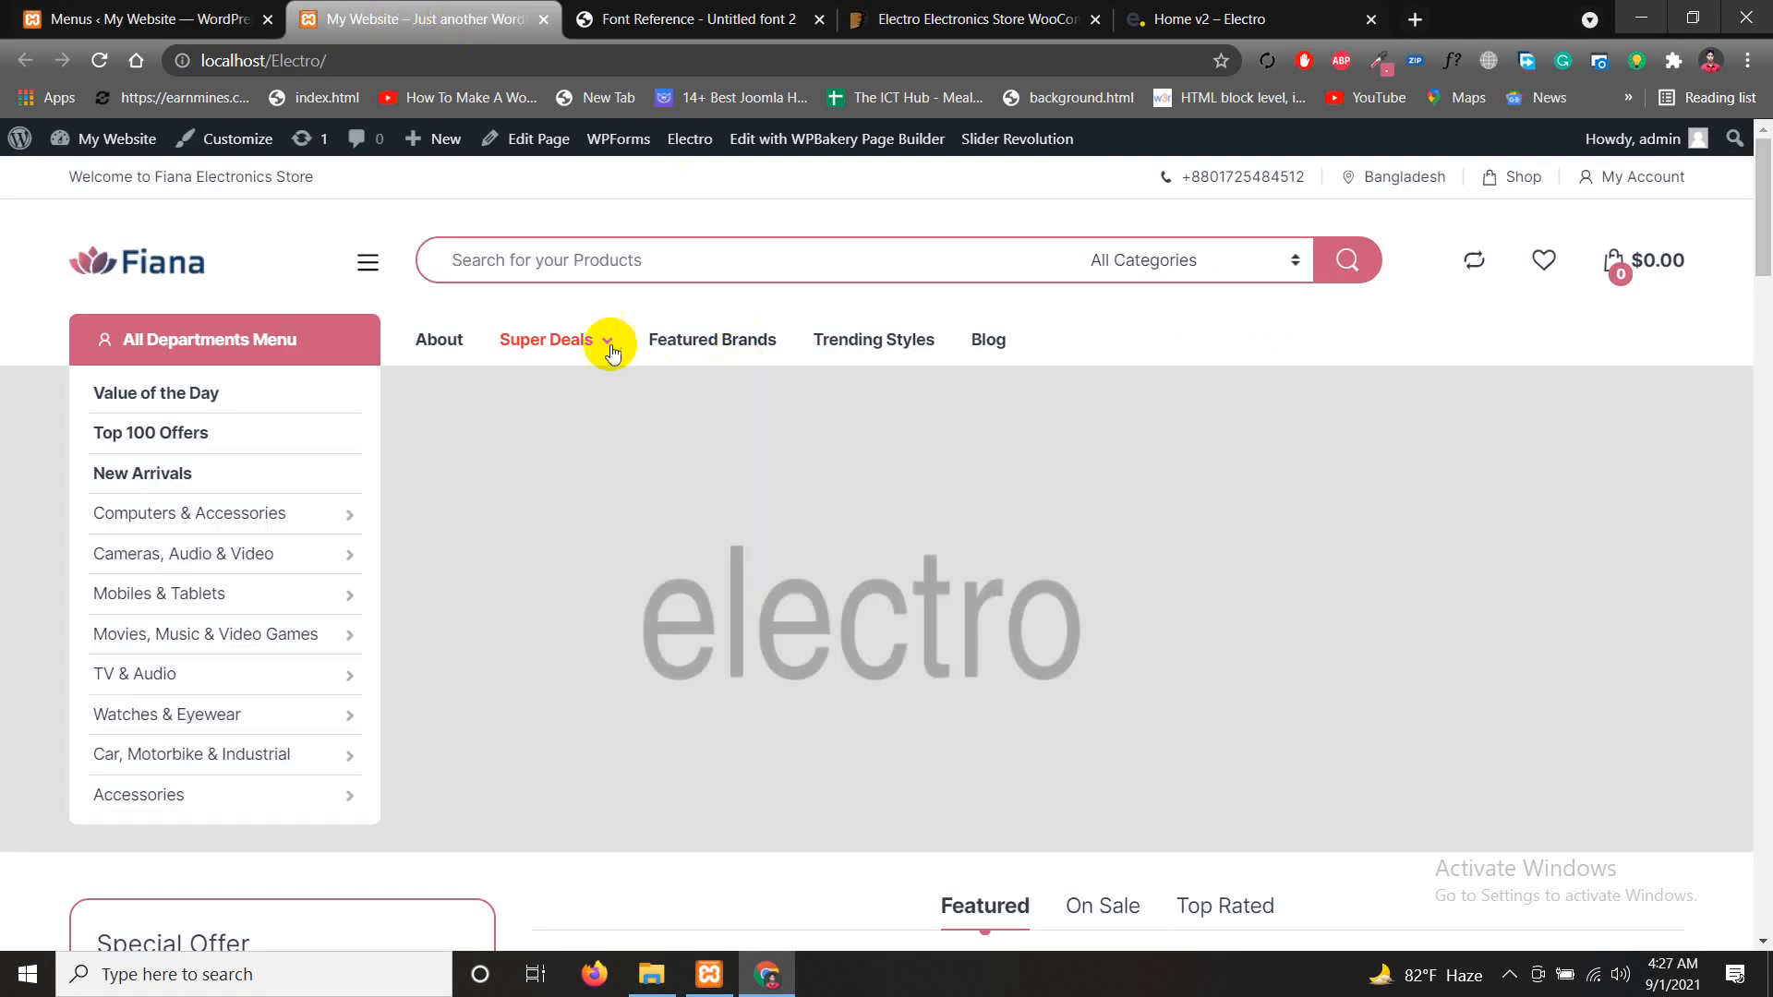
pyautogui.click(147, 19)
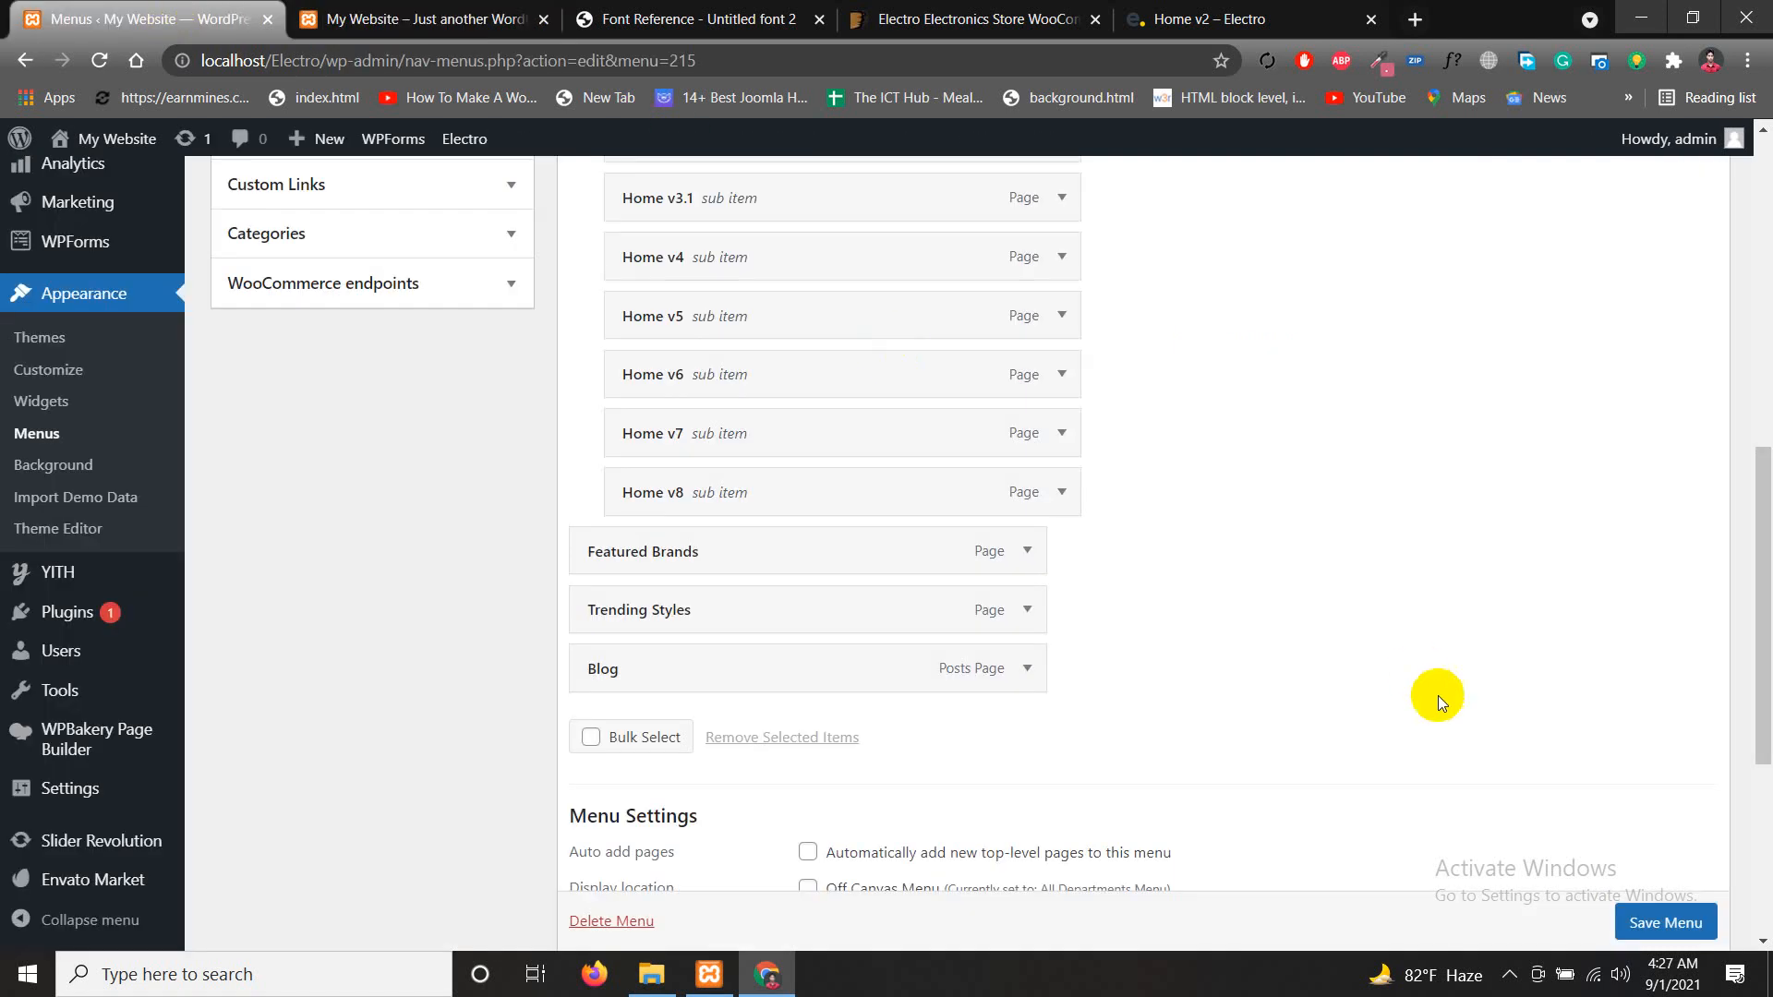
pyautogui.click(1660, 923)
pyautogui.scroll(-1, 1663, 926)
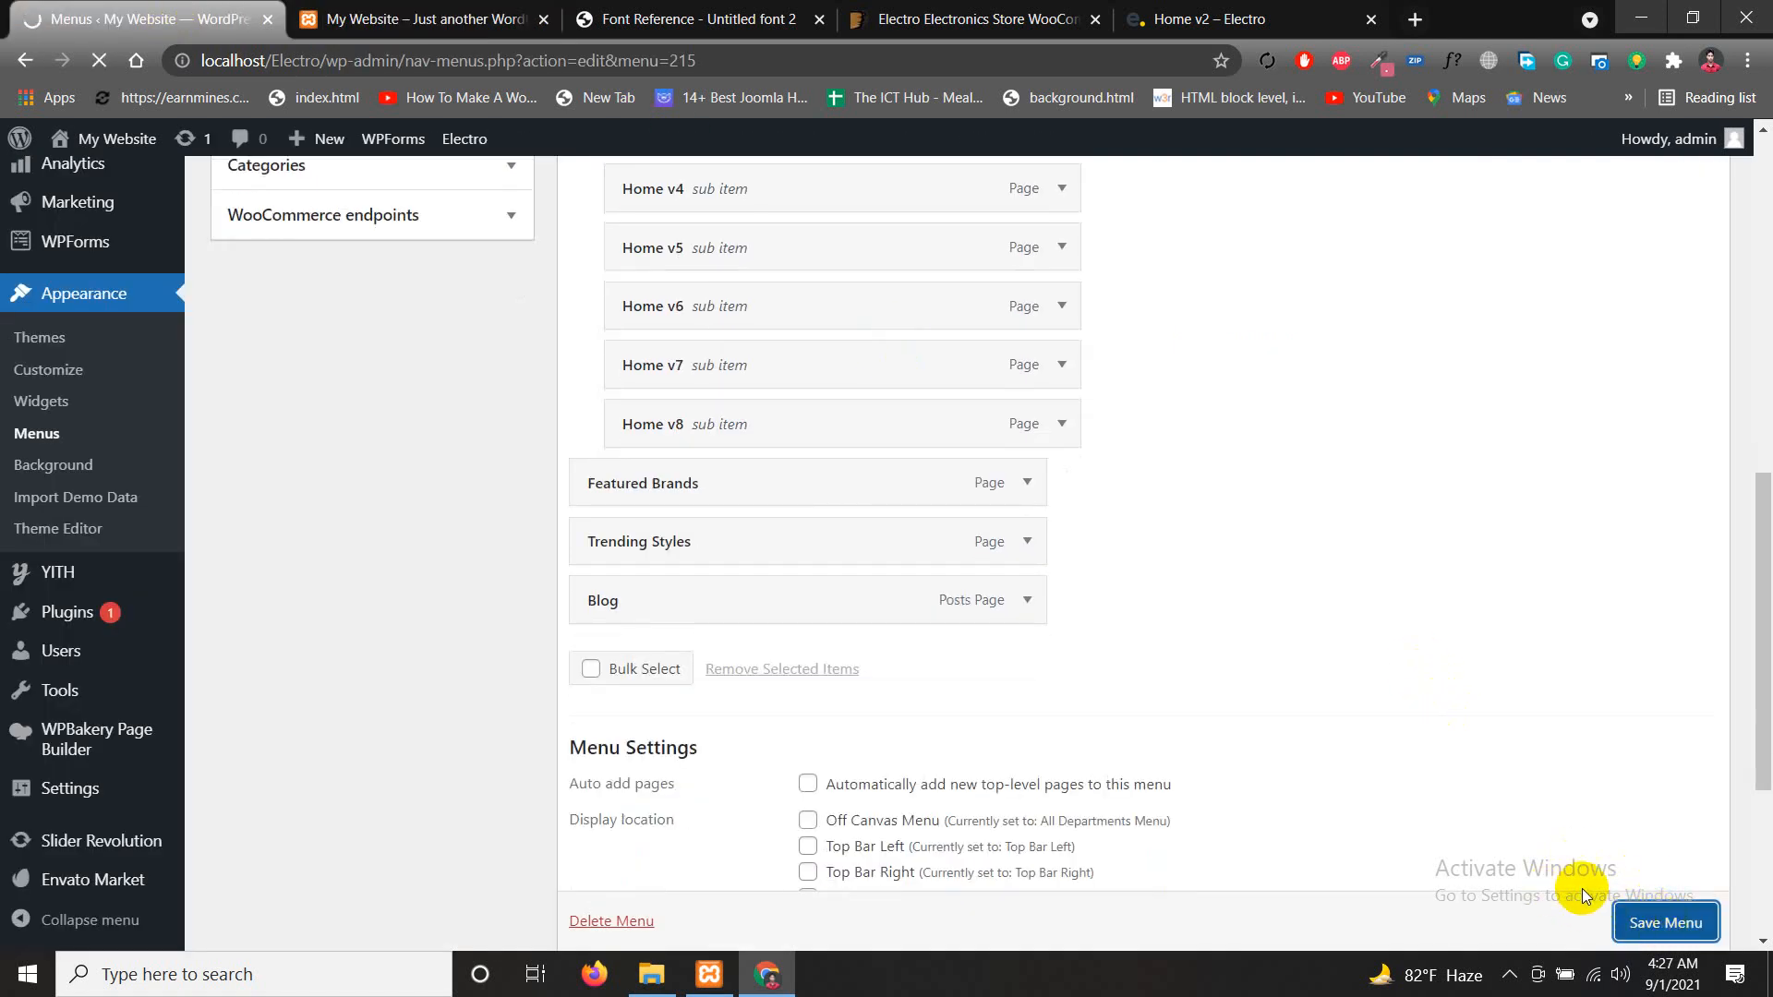
# Reload the home page and check the items in the Super Deals dropdown
pyautogui.click(399, 13)
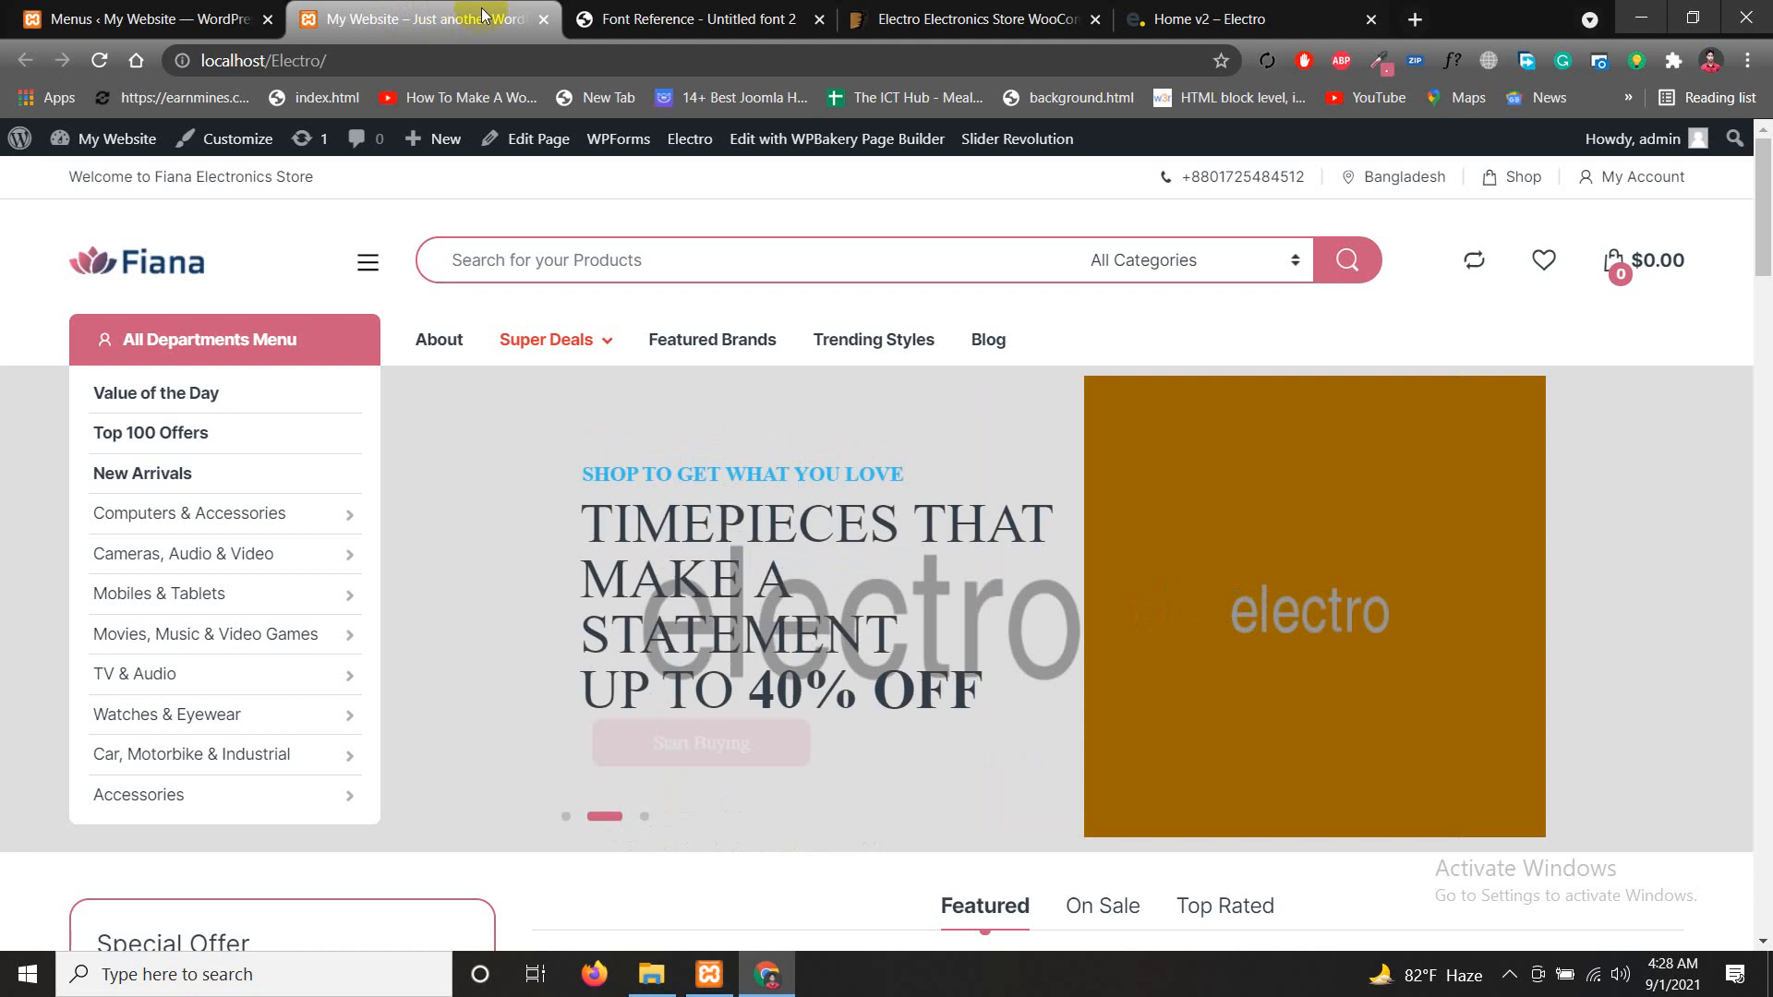
pyautogui.moveTo(575, 335)
pyautogui.click(101, 61)
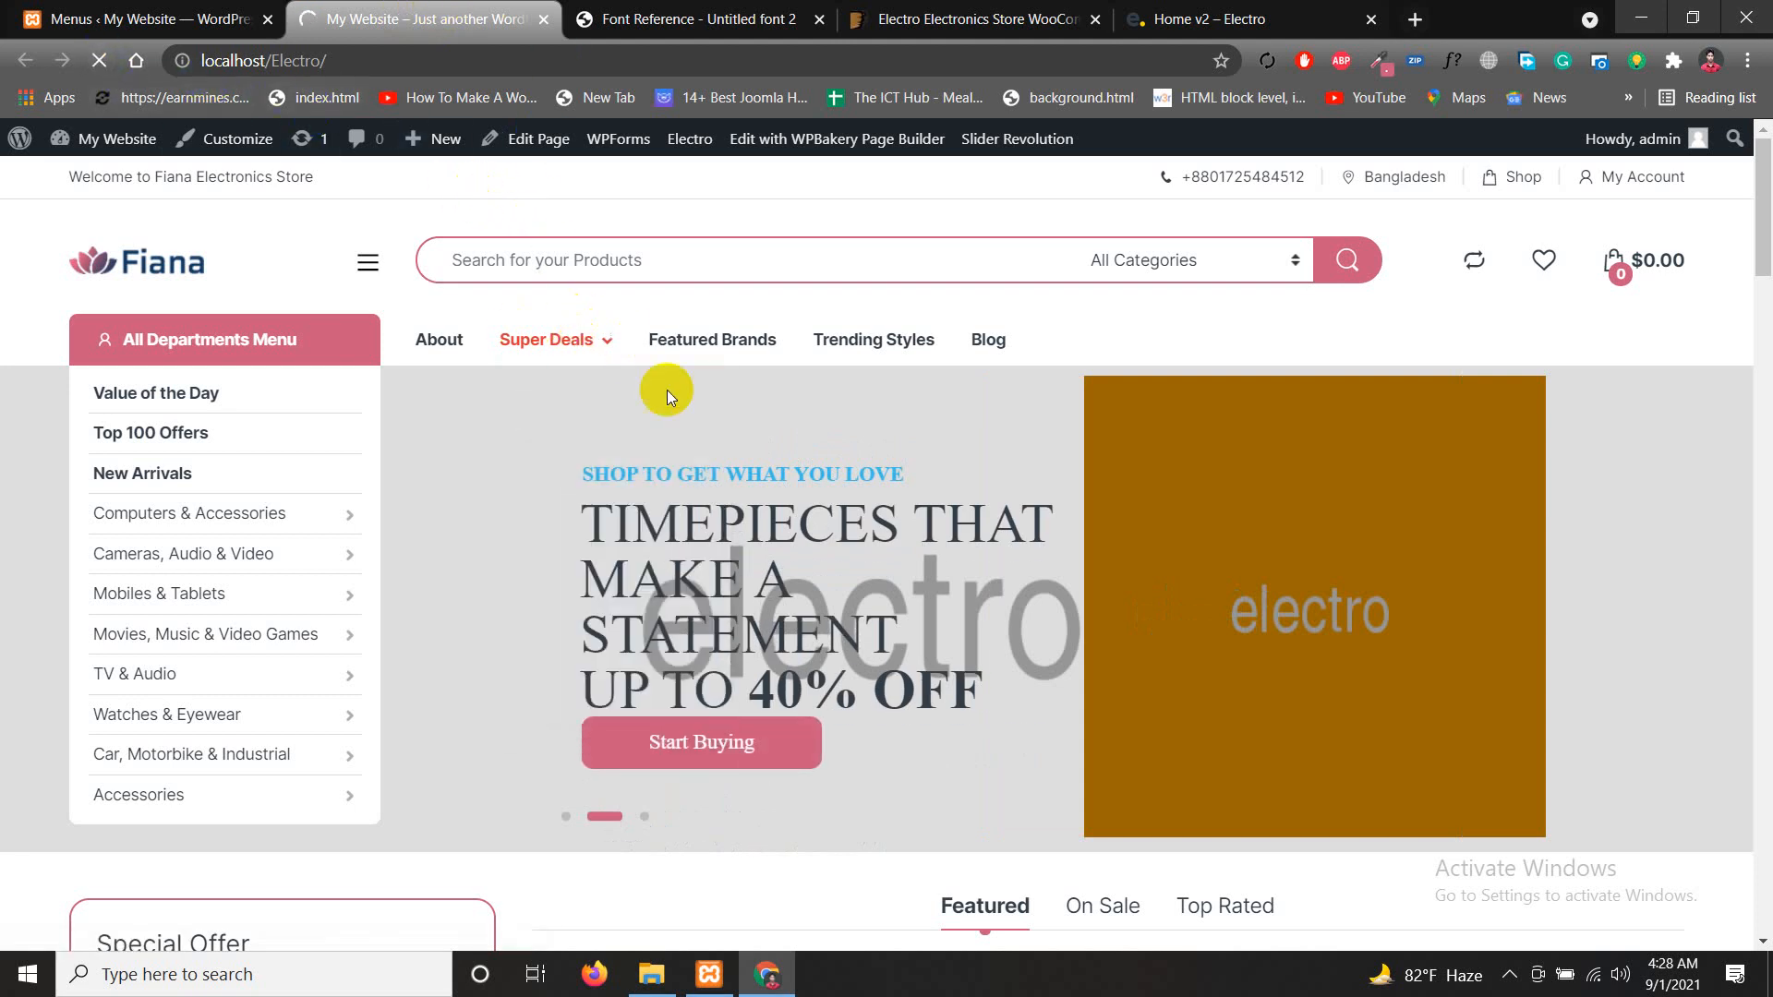
pyautogui.moveTo(557, 344)
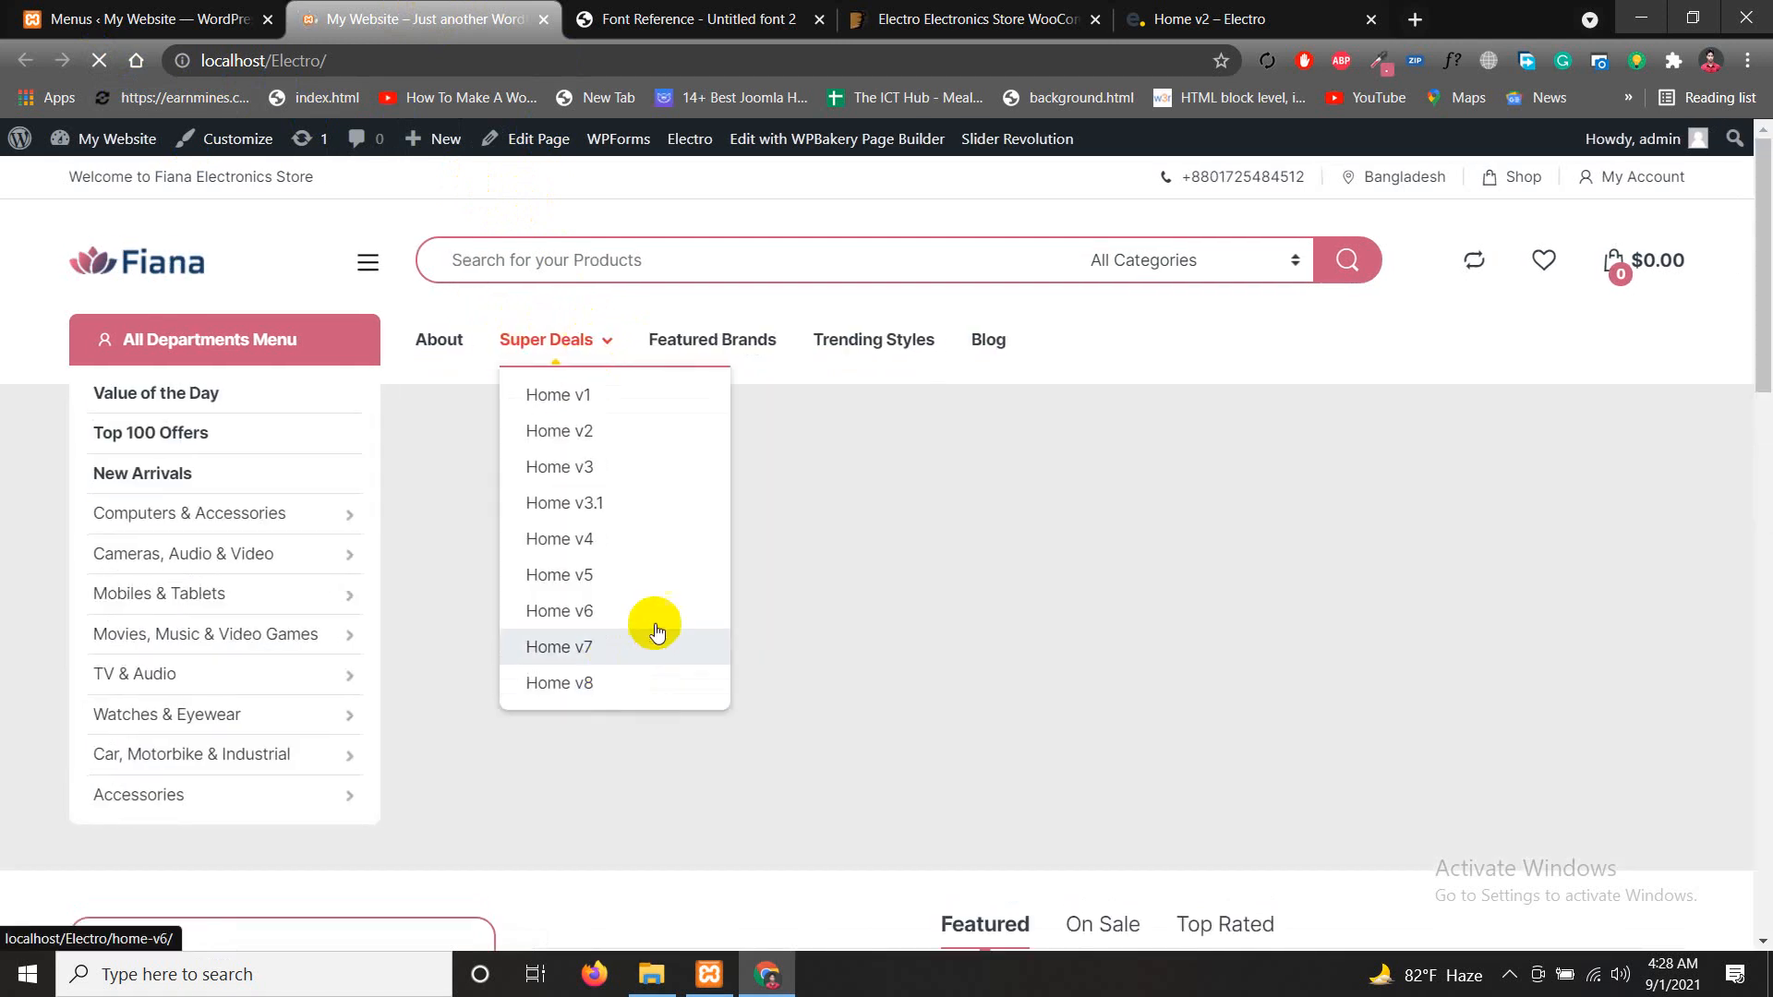
pyautogui.scroll(-6, 1191, 618)
pyautogui.scroll(6, 1191, 619)
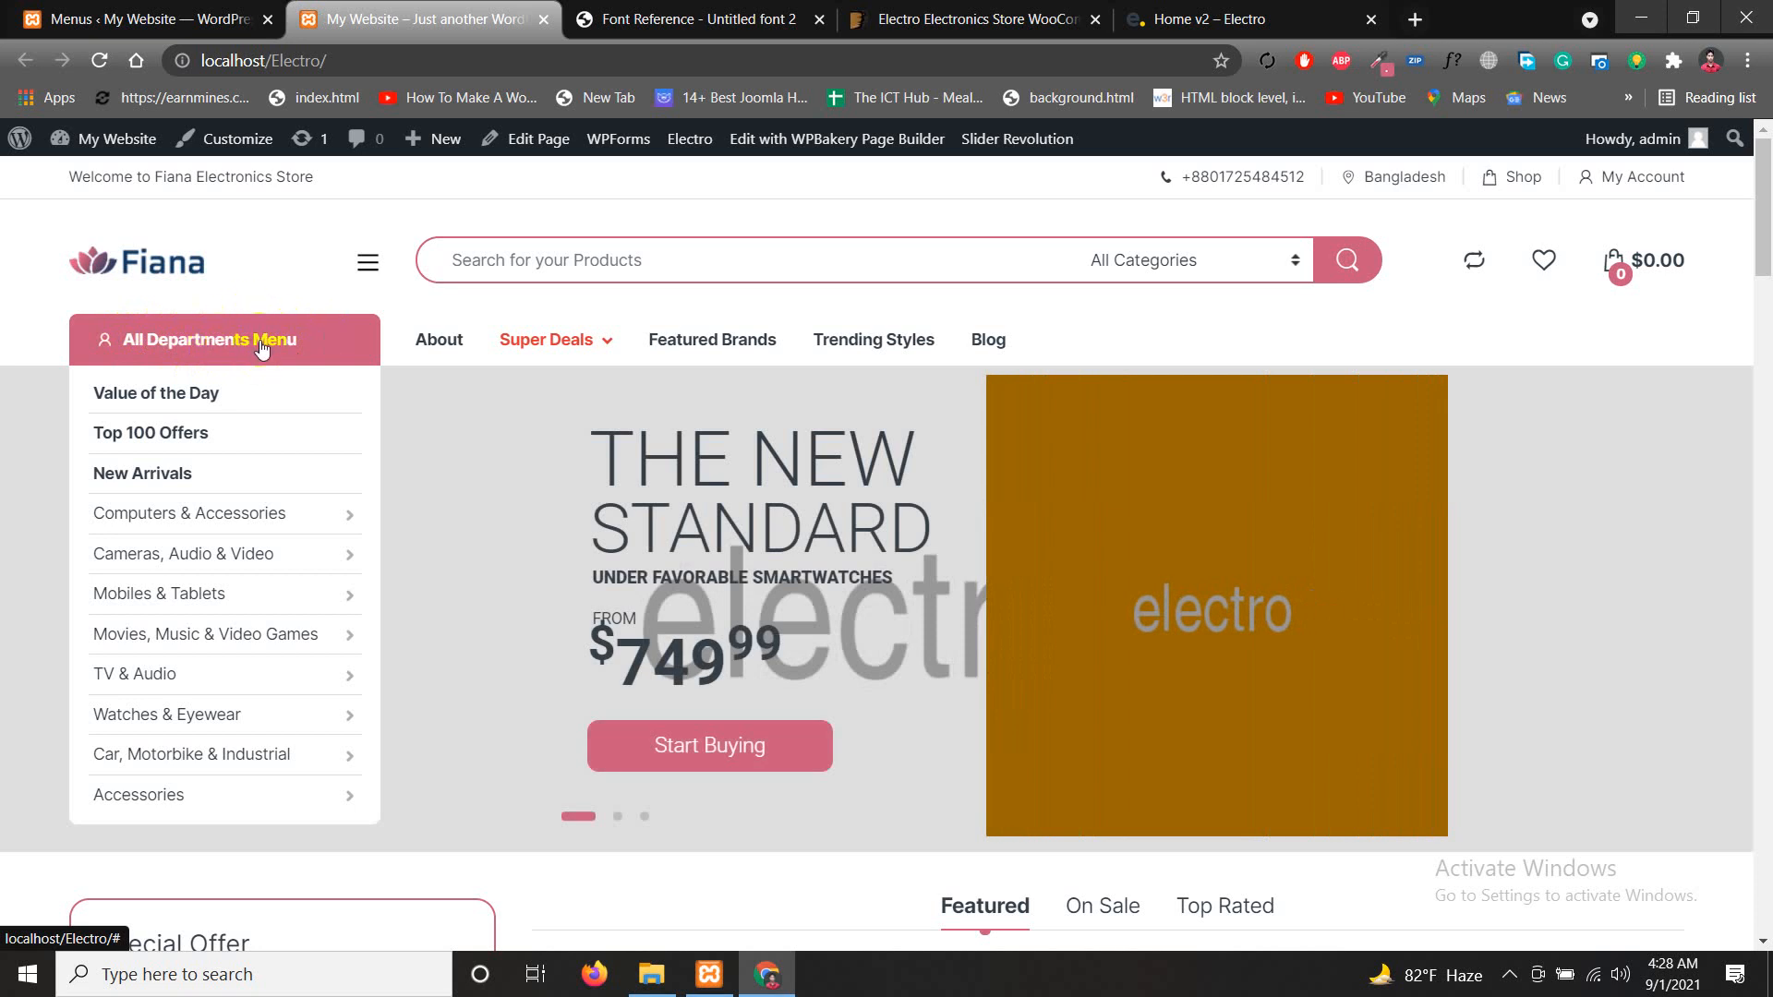
# Open the Electro theme's Header options and go to the Navbar's Vertical Menu Title and Vertical Menu Icon settings
pyautogui.click(111, 13)
pyautogui.moveTo(64, 235)
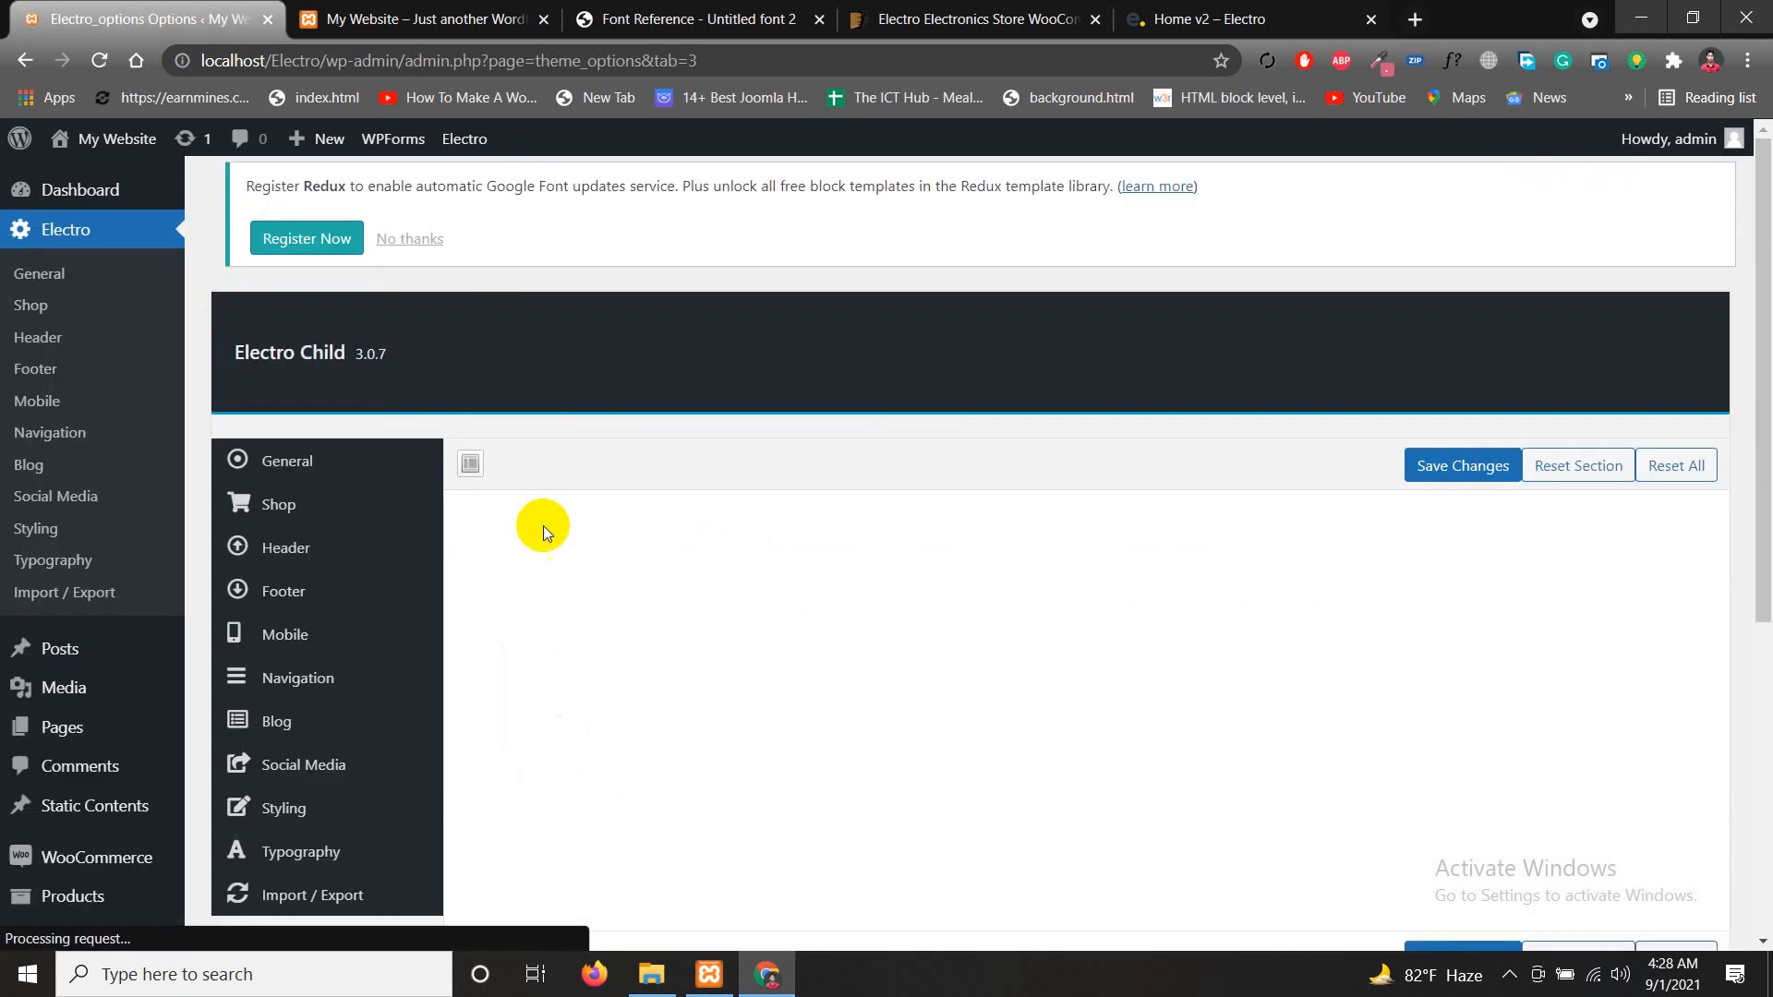
pyautogui.scroll(-15, 744, 663)
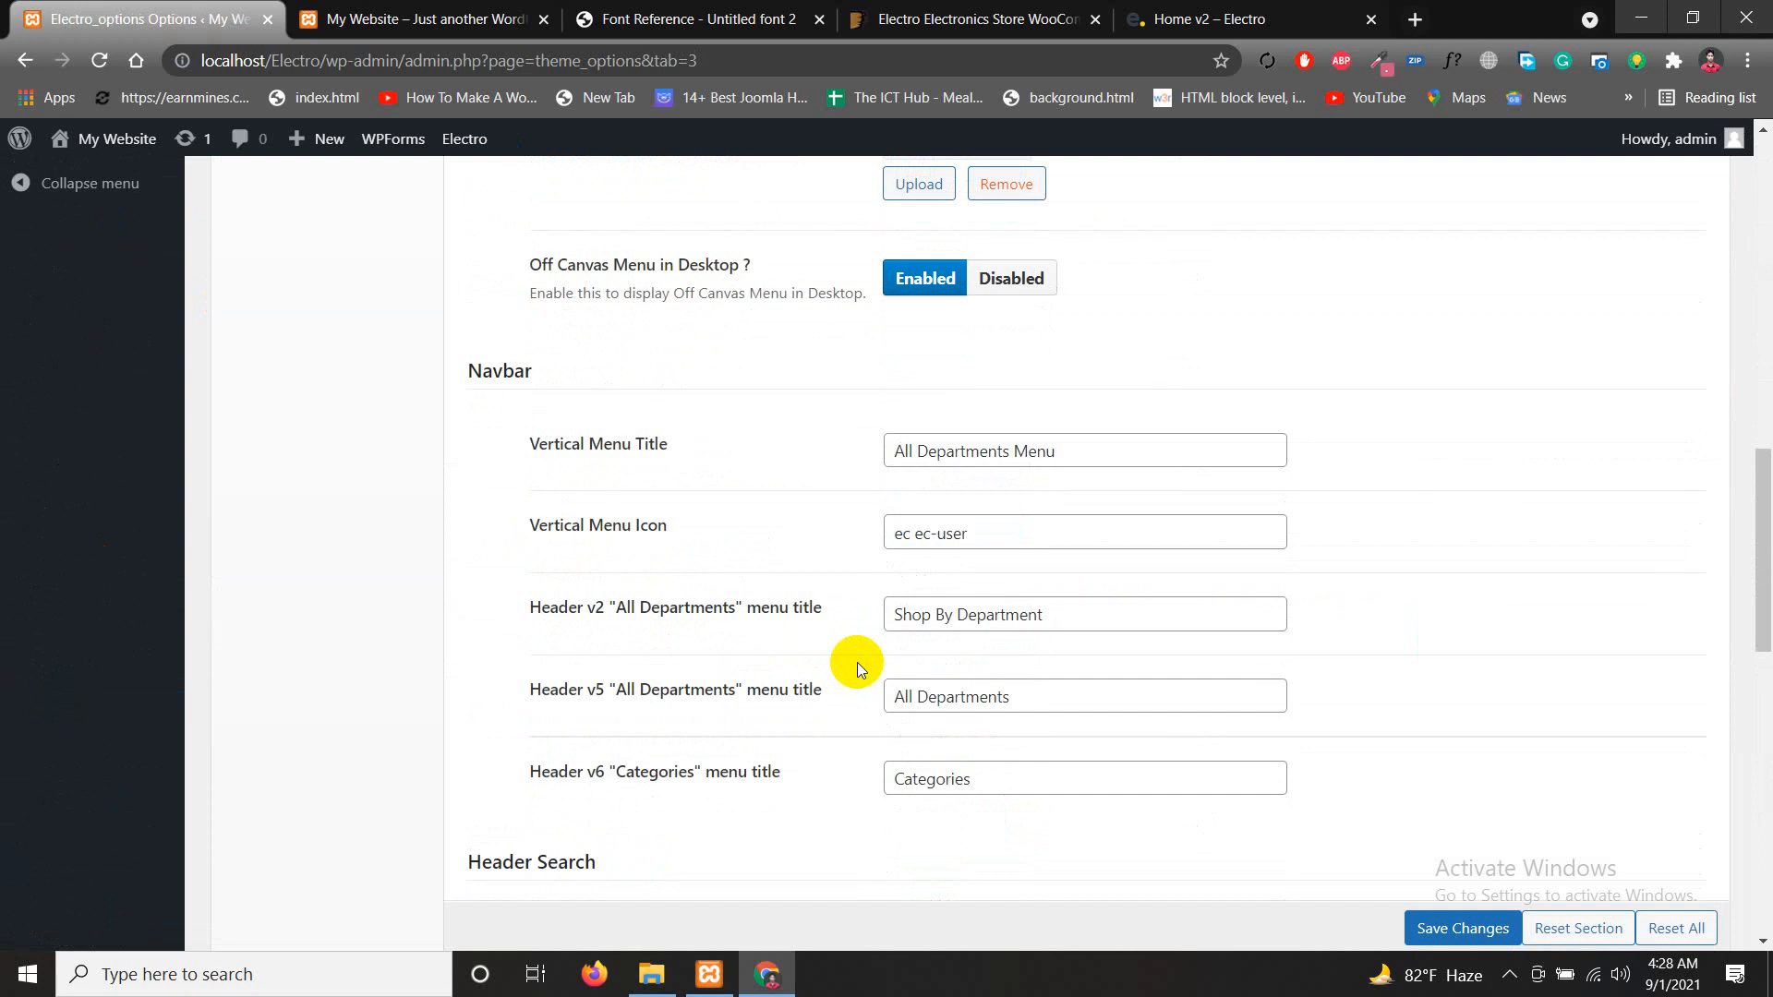
pyautogui.click(1076, 450)
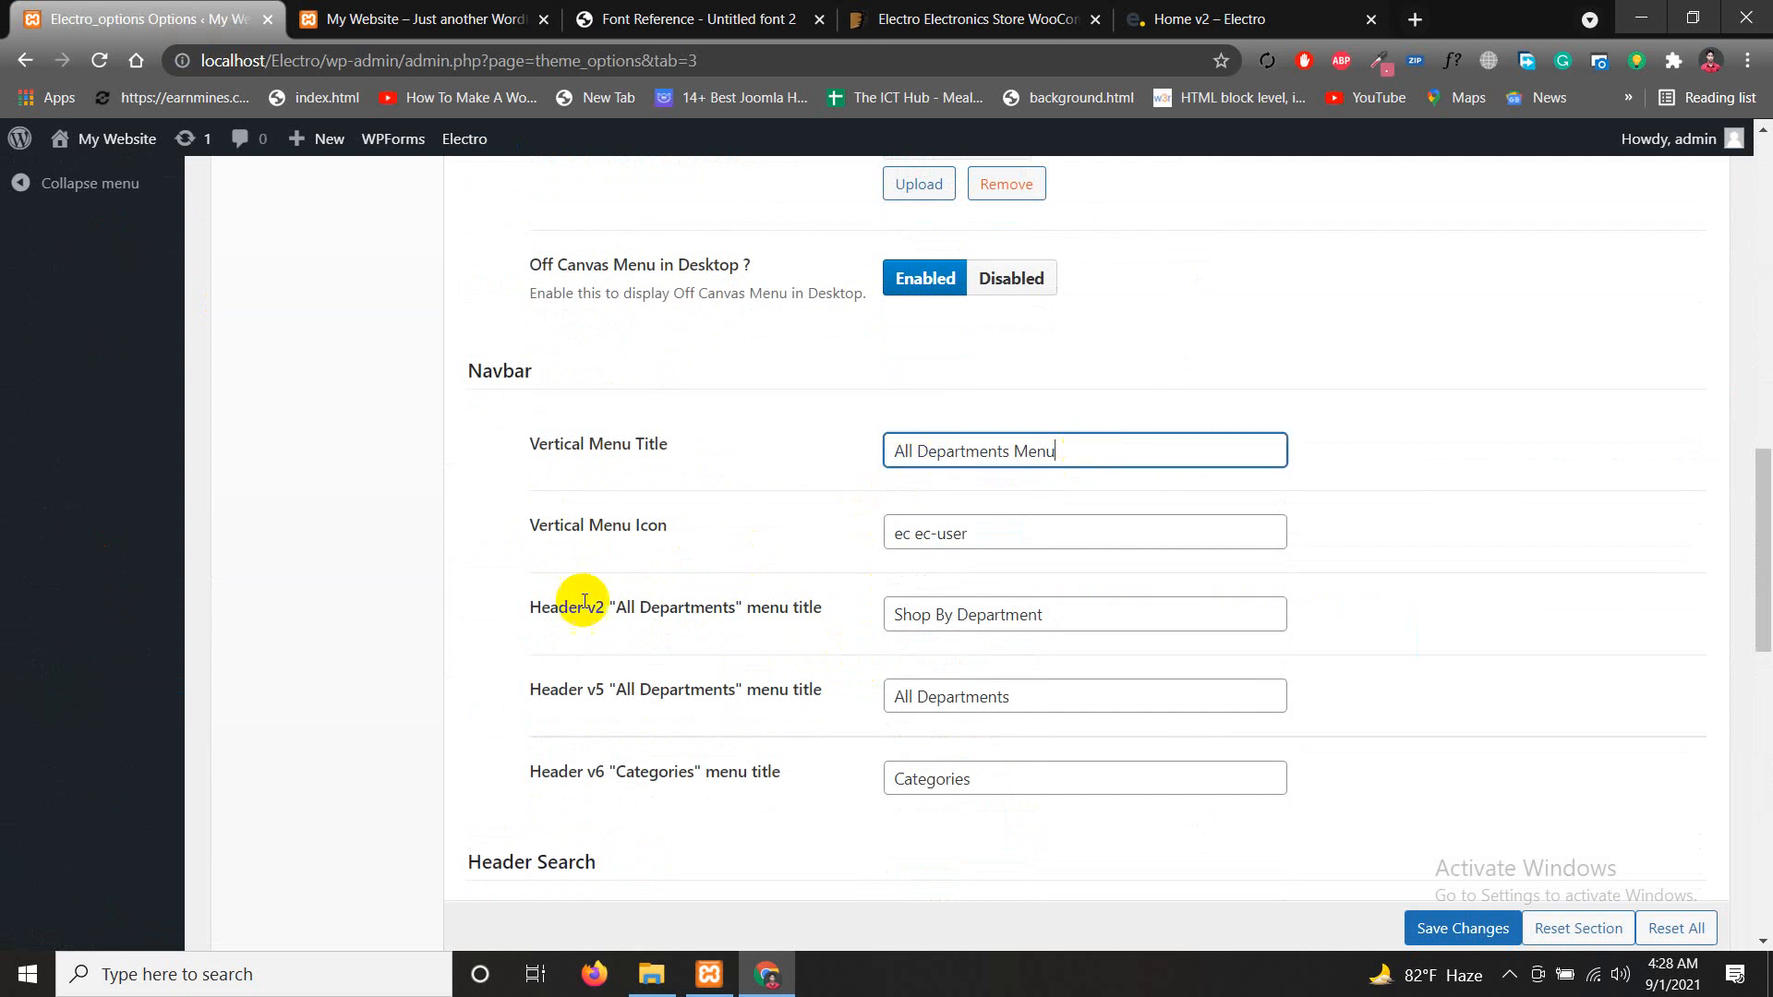
pyautogui.doubleClick(940, 531)
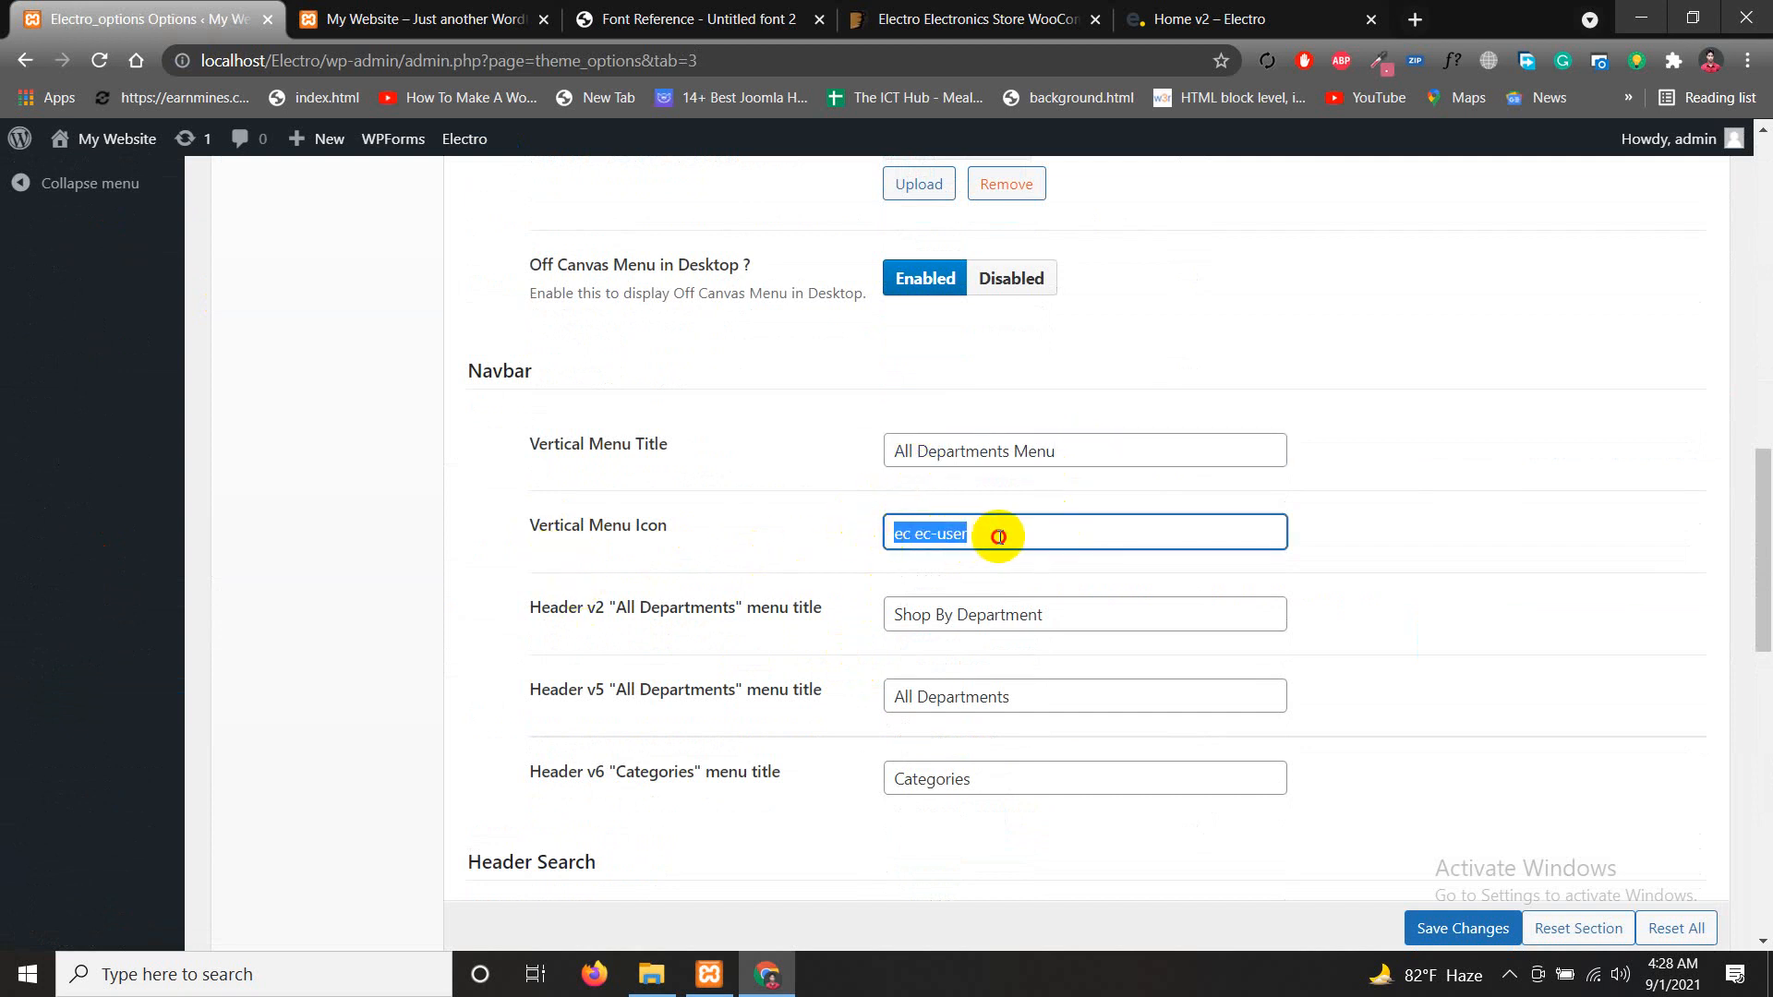
# Browse the Electro Icon Fonts reference page and copy the ec-list-view-medium icon class
pyautogui.click(663, 20)
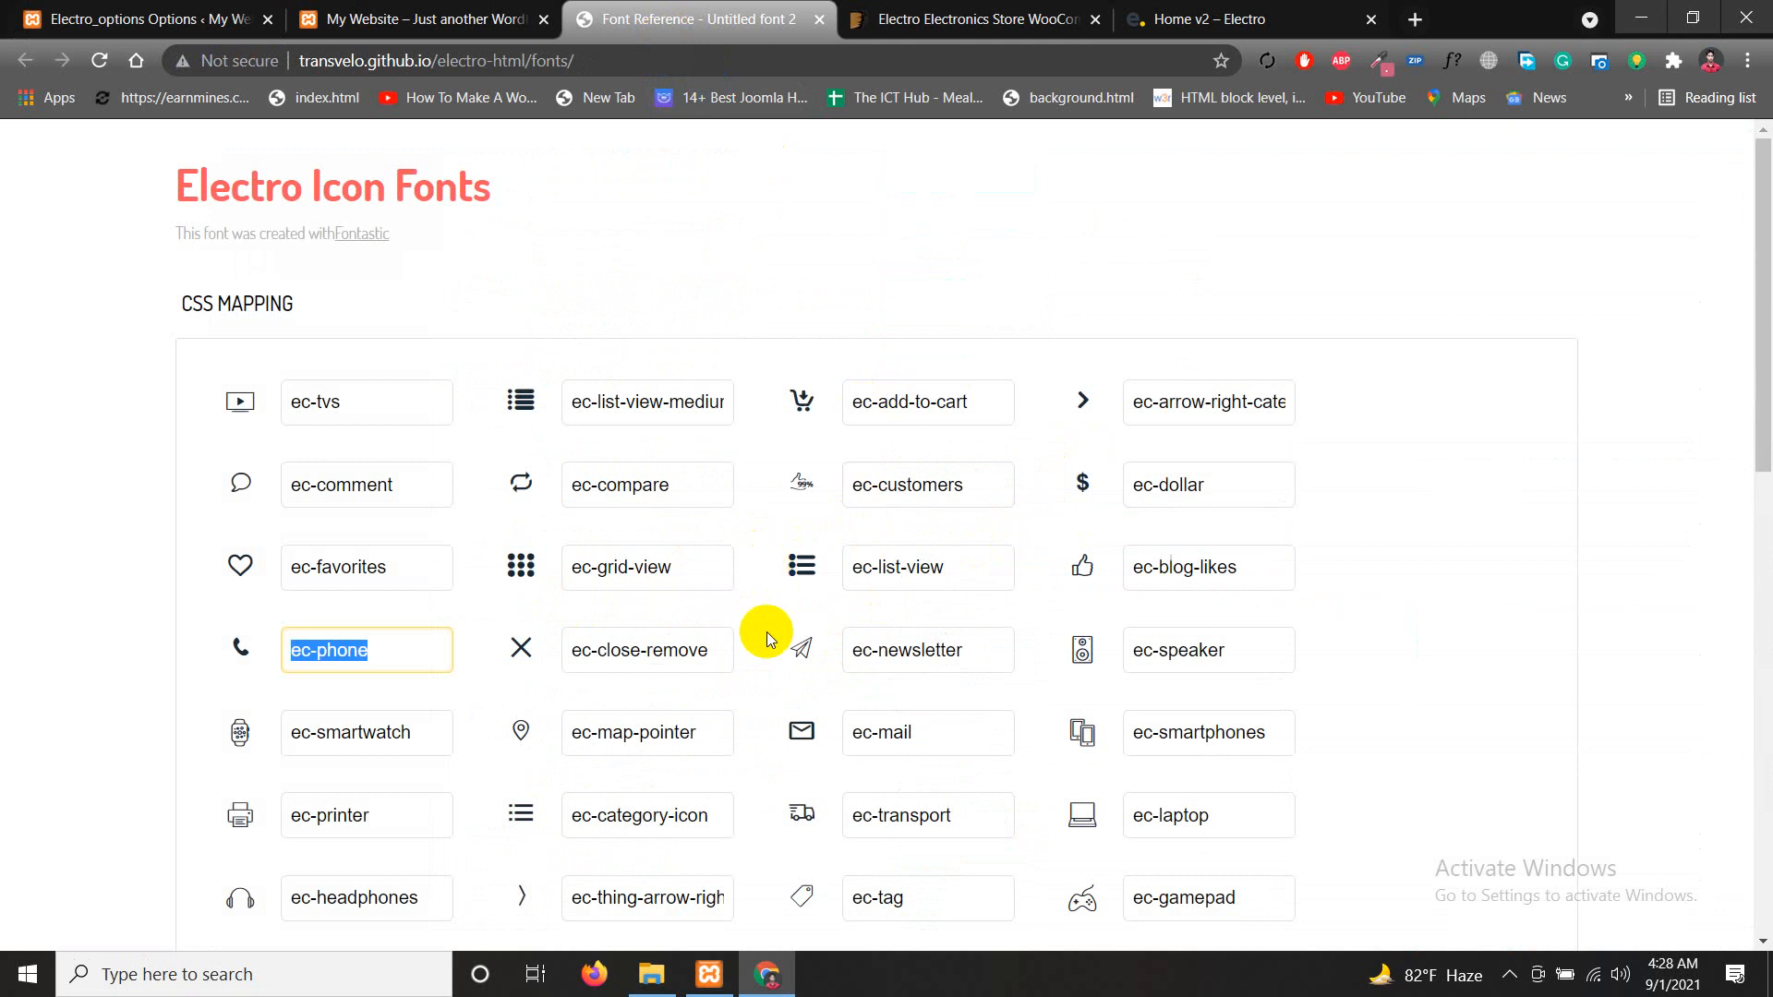
pyautogui.scroll(-3, 790, 642)
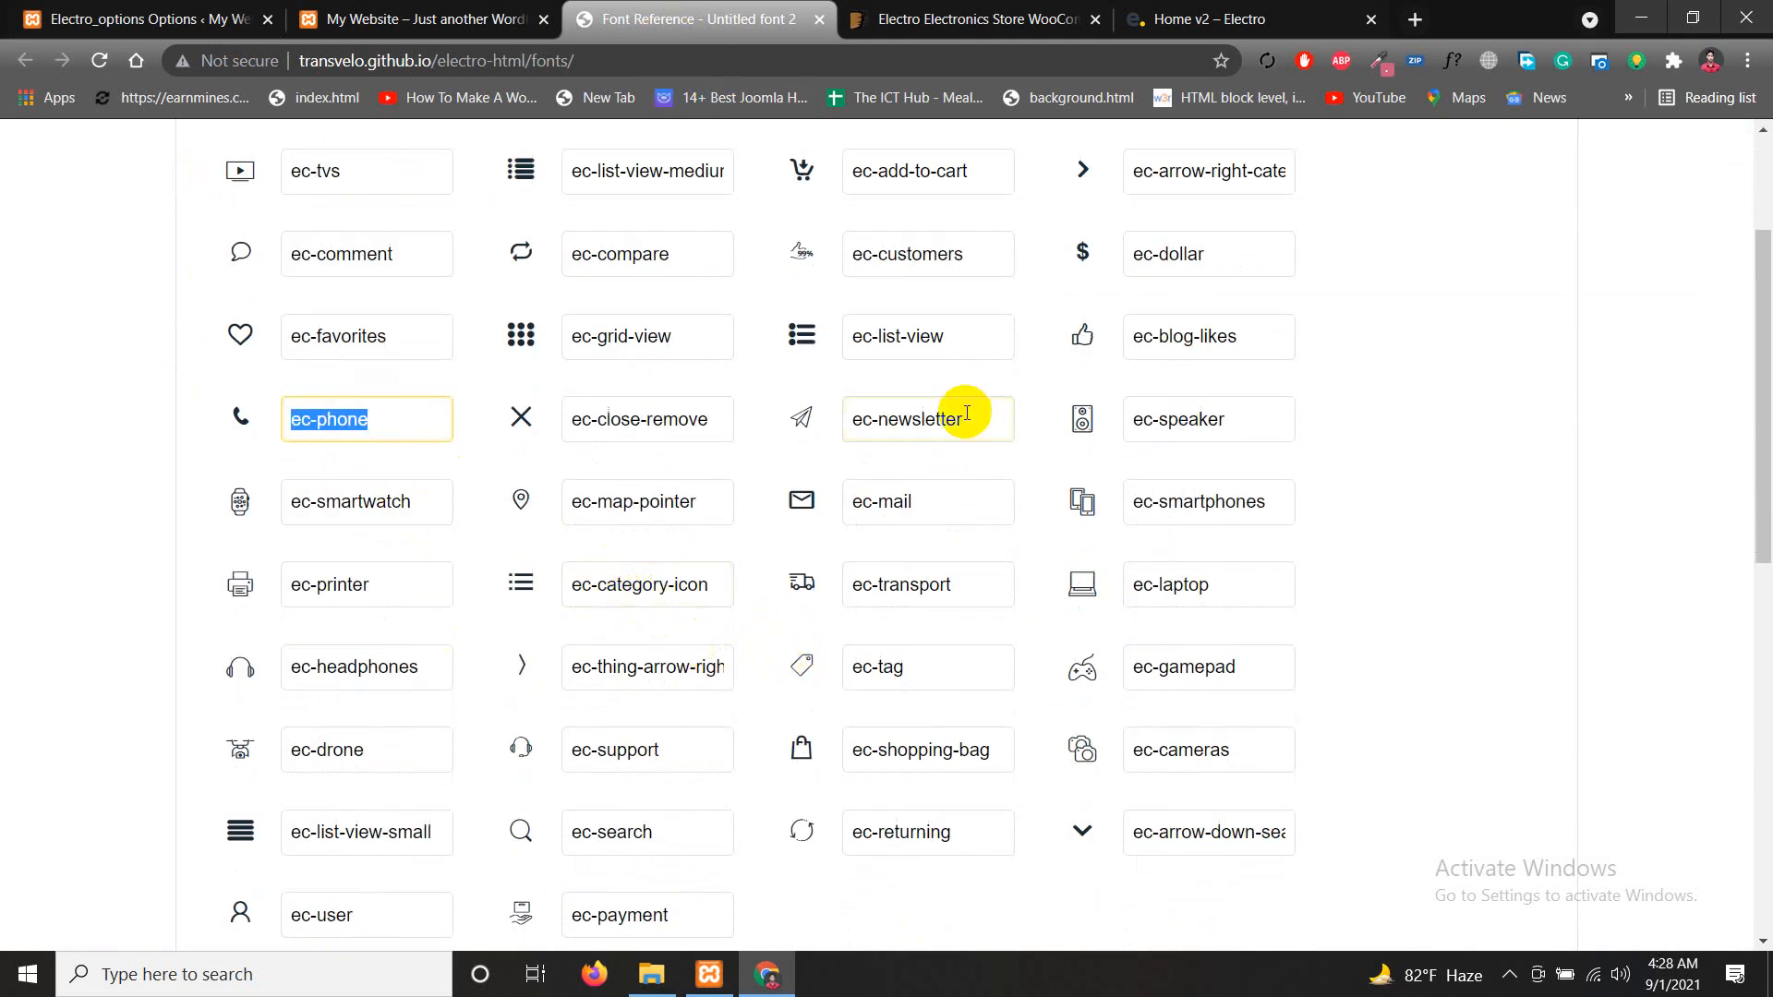
pyautogui.scroll(3, 347, 319)
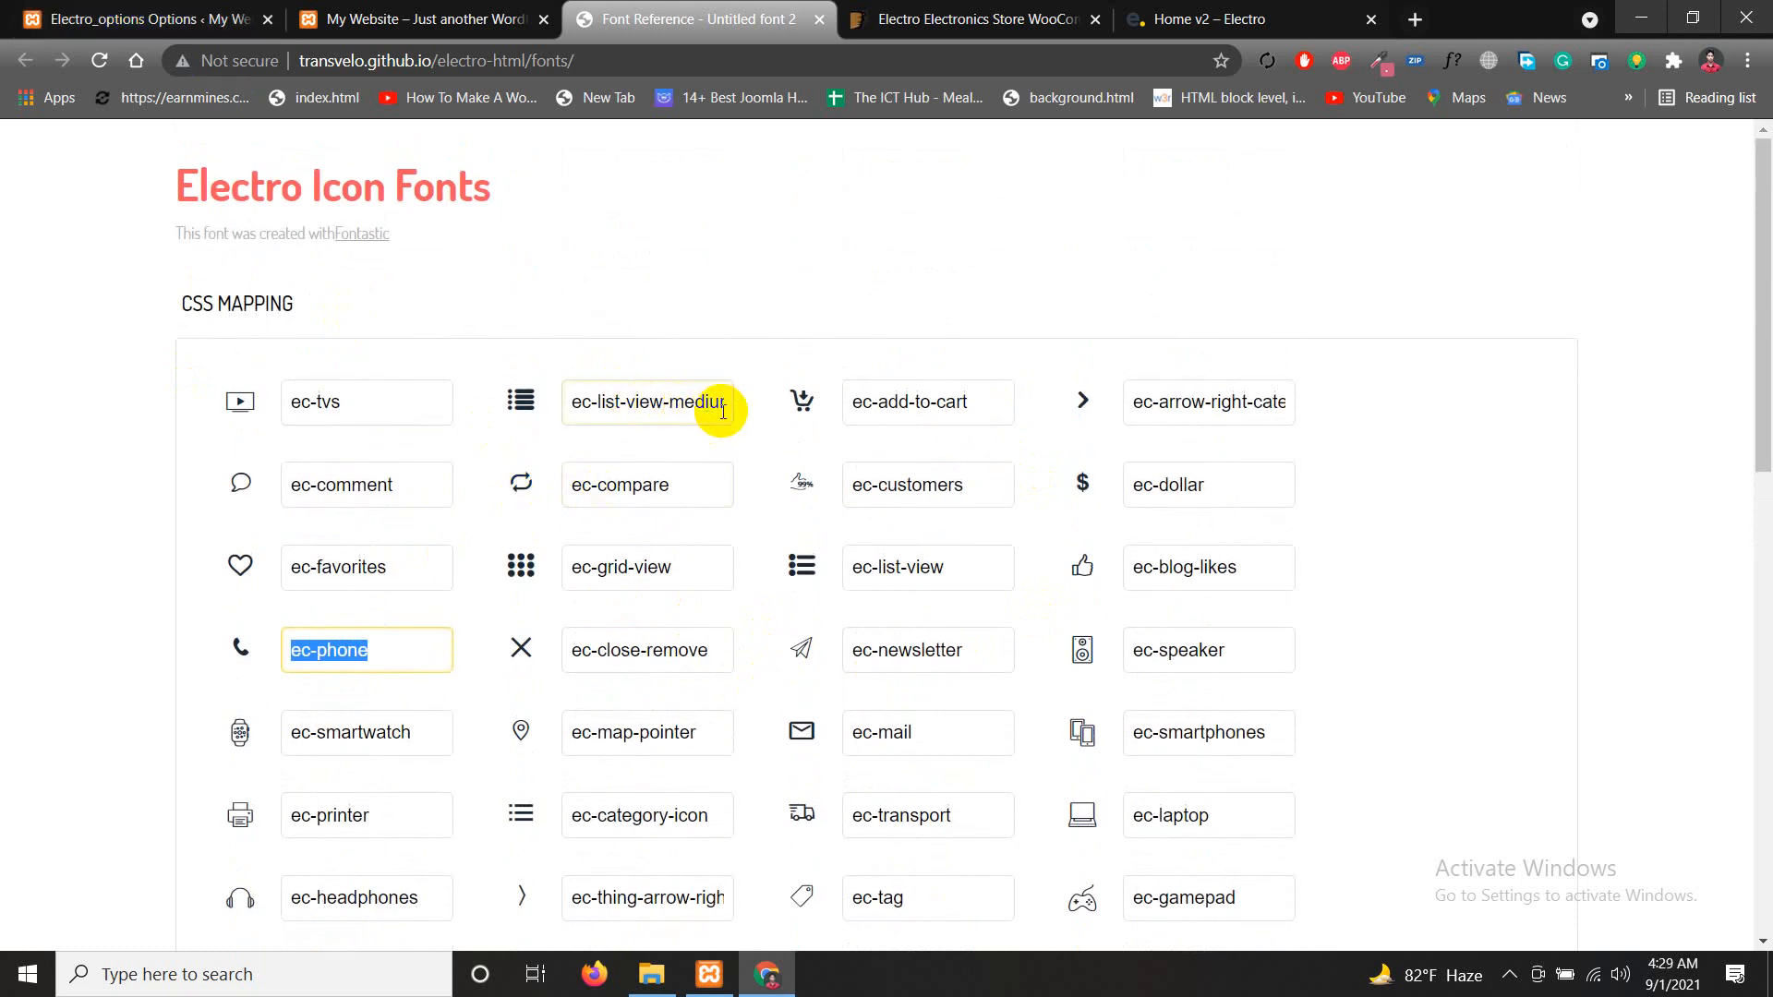
pyautogui.moveTo(732, 407); pyautogui.dragTo(527, 399)
pyautogui.hotkey('ctrl', 'c')
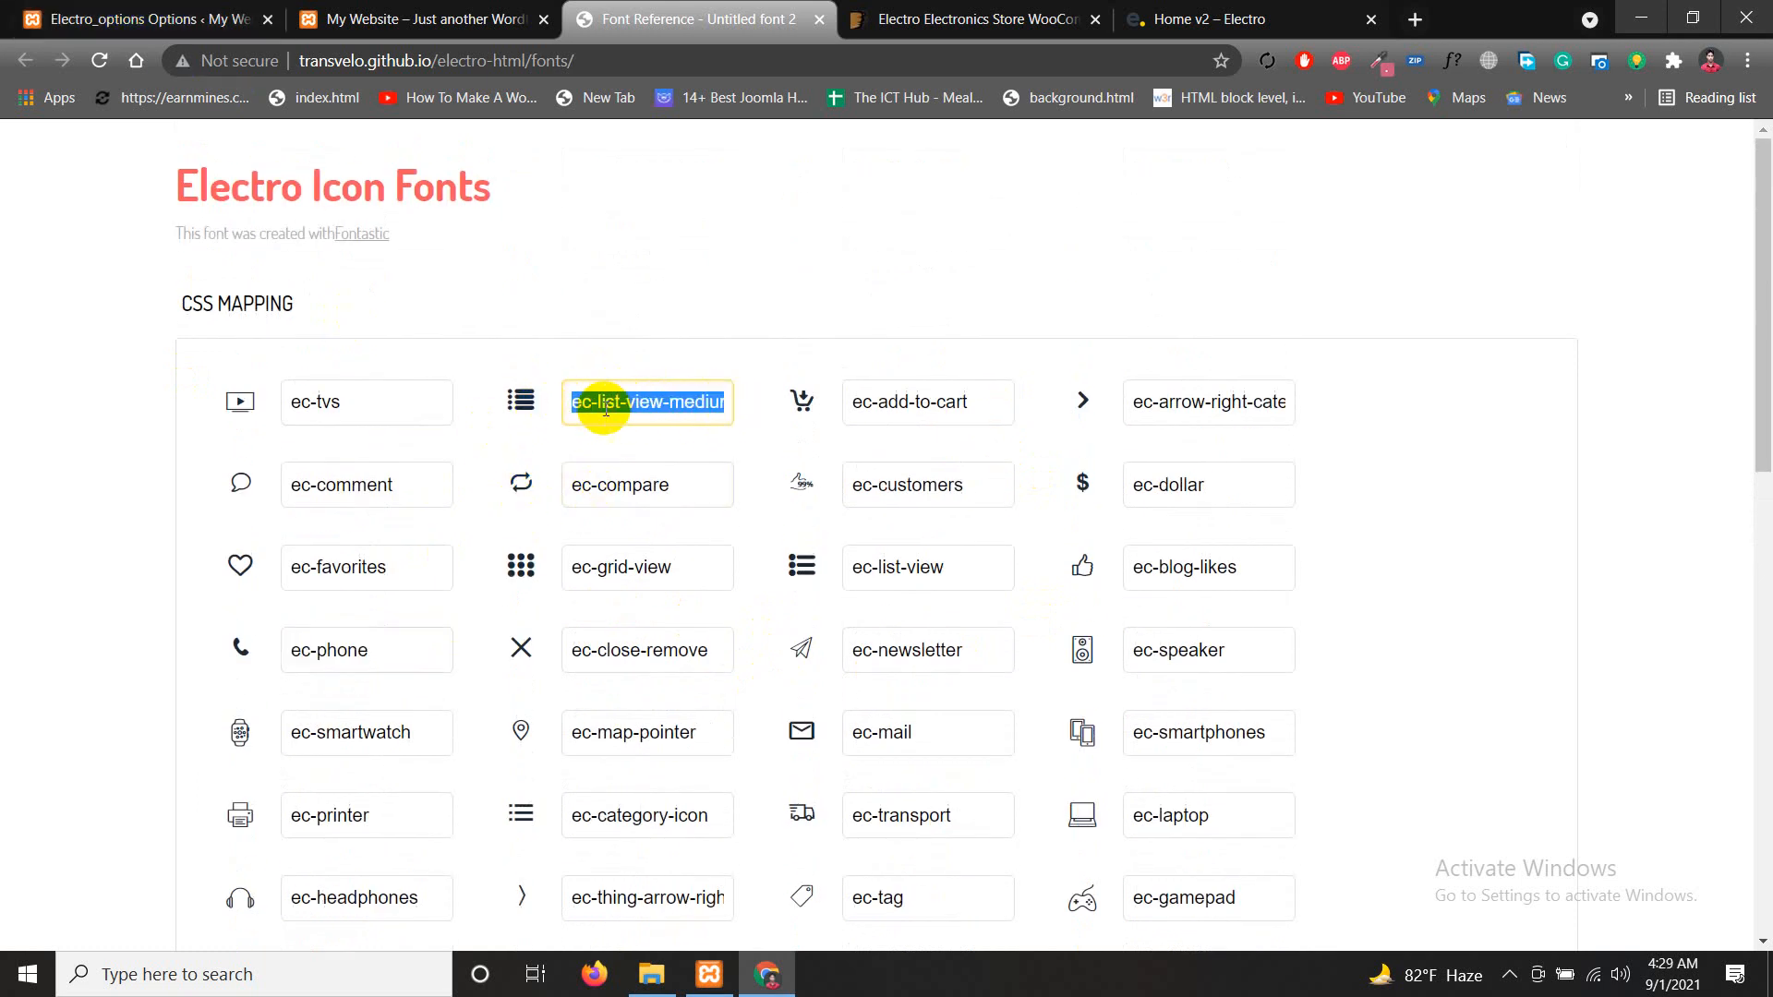
# Set the Vertical Menu Icon to "ec ec-list-view-medium" and save the theme options
pyautogui.click(147, 19)
pyautogui.moveTo(1002, 536); pyautogui.dragTo(848, 539)
pyautogui.hotkey('ctrl', 'v')
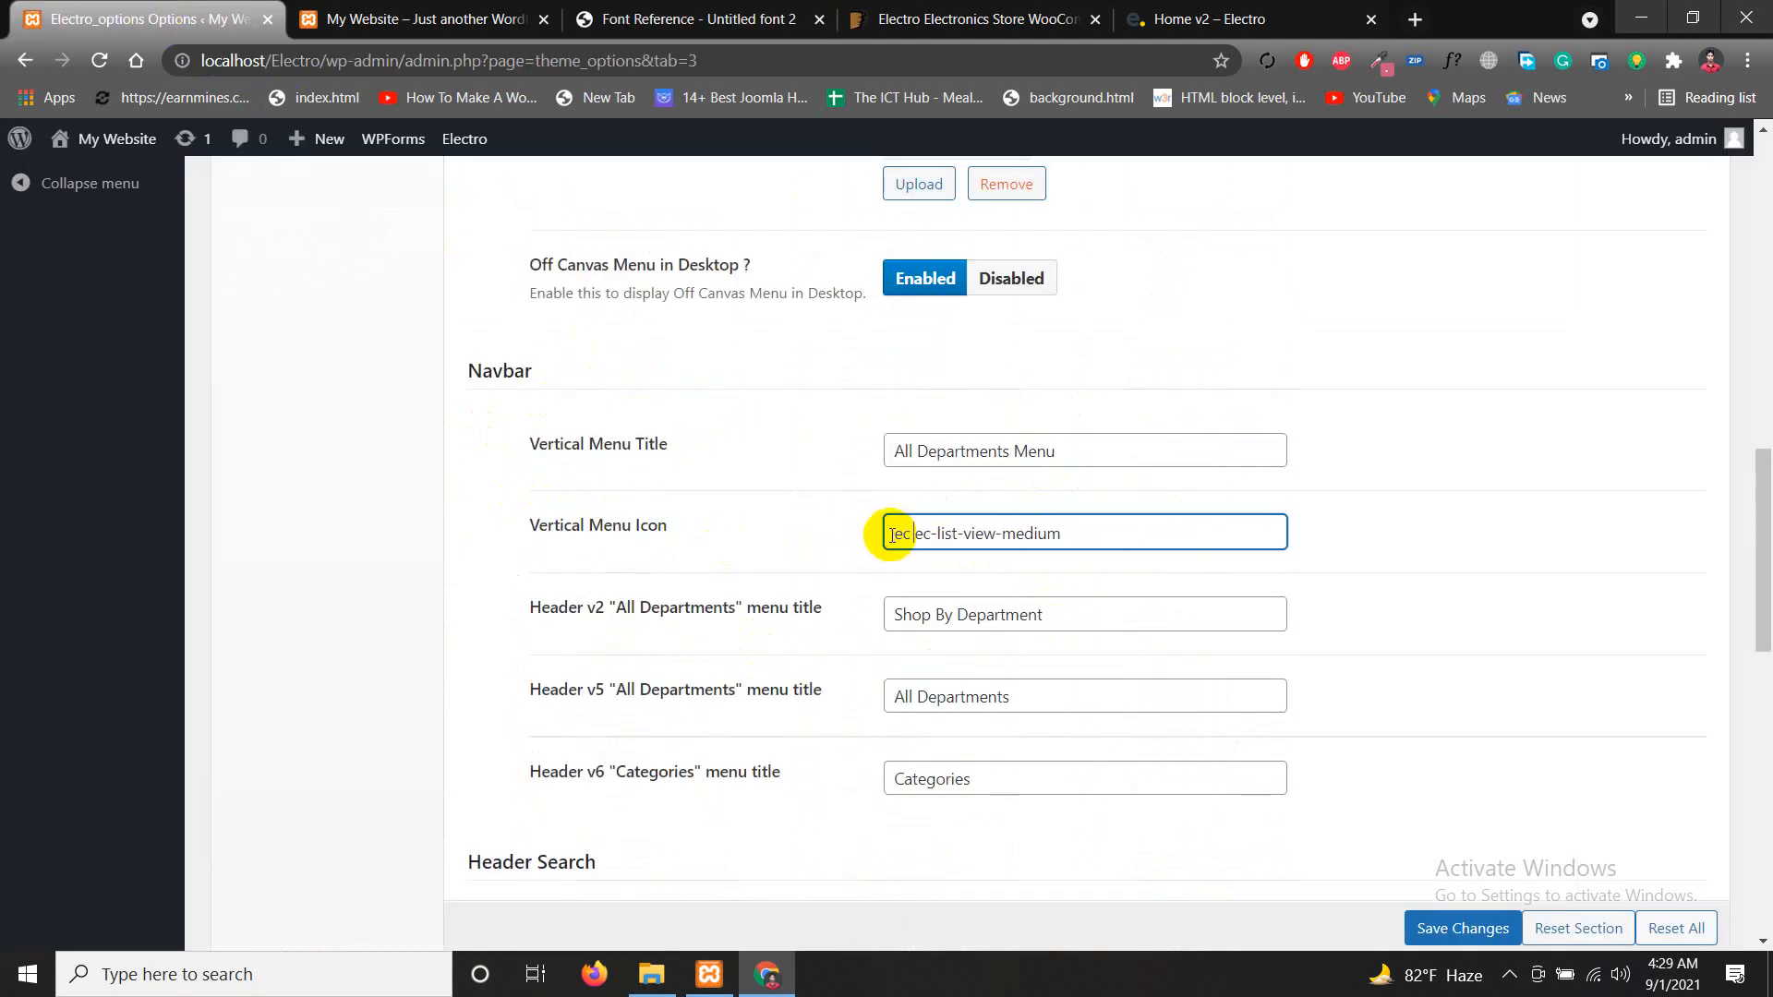
pyautogui.scroll(-3, 972, 635)
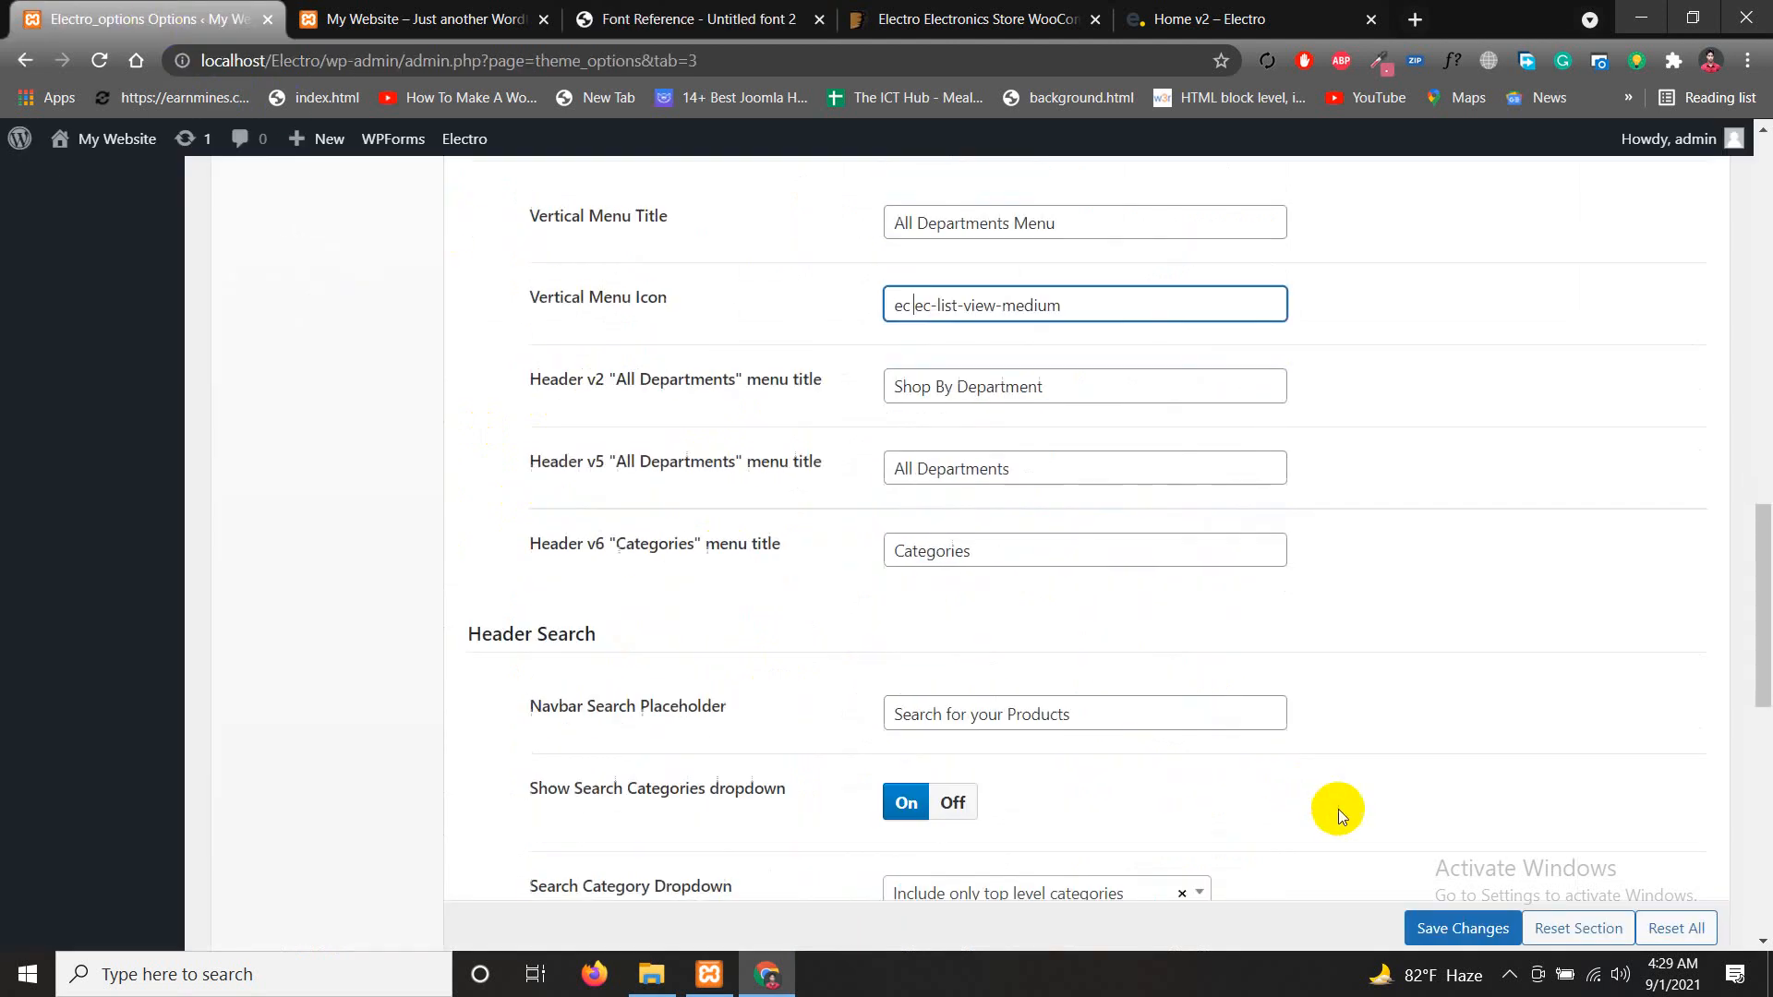
pyautogui.click(1461, 929)
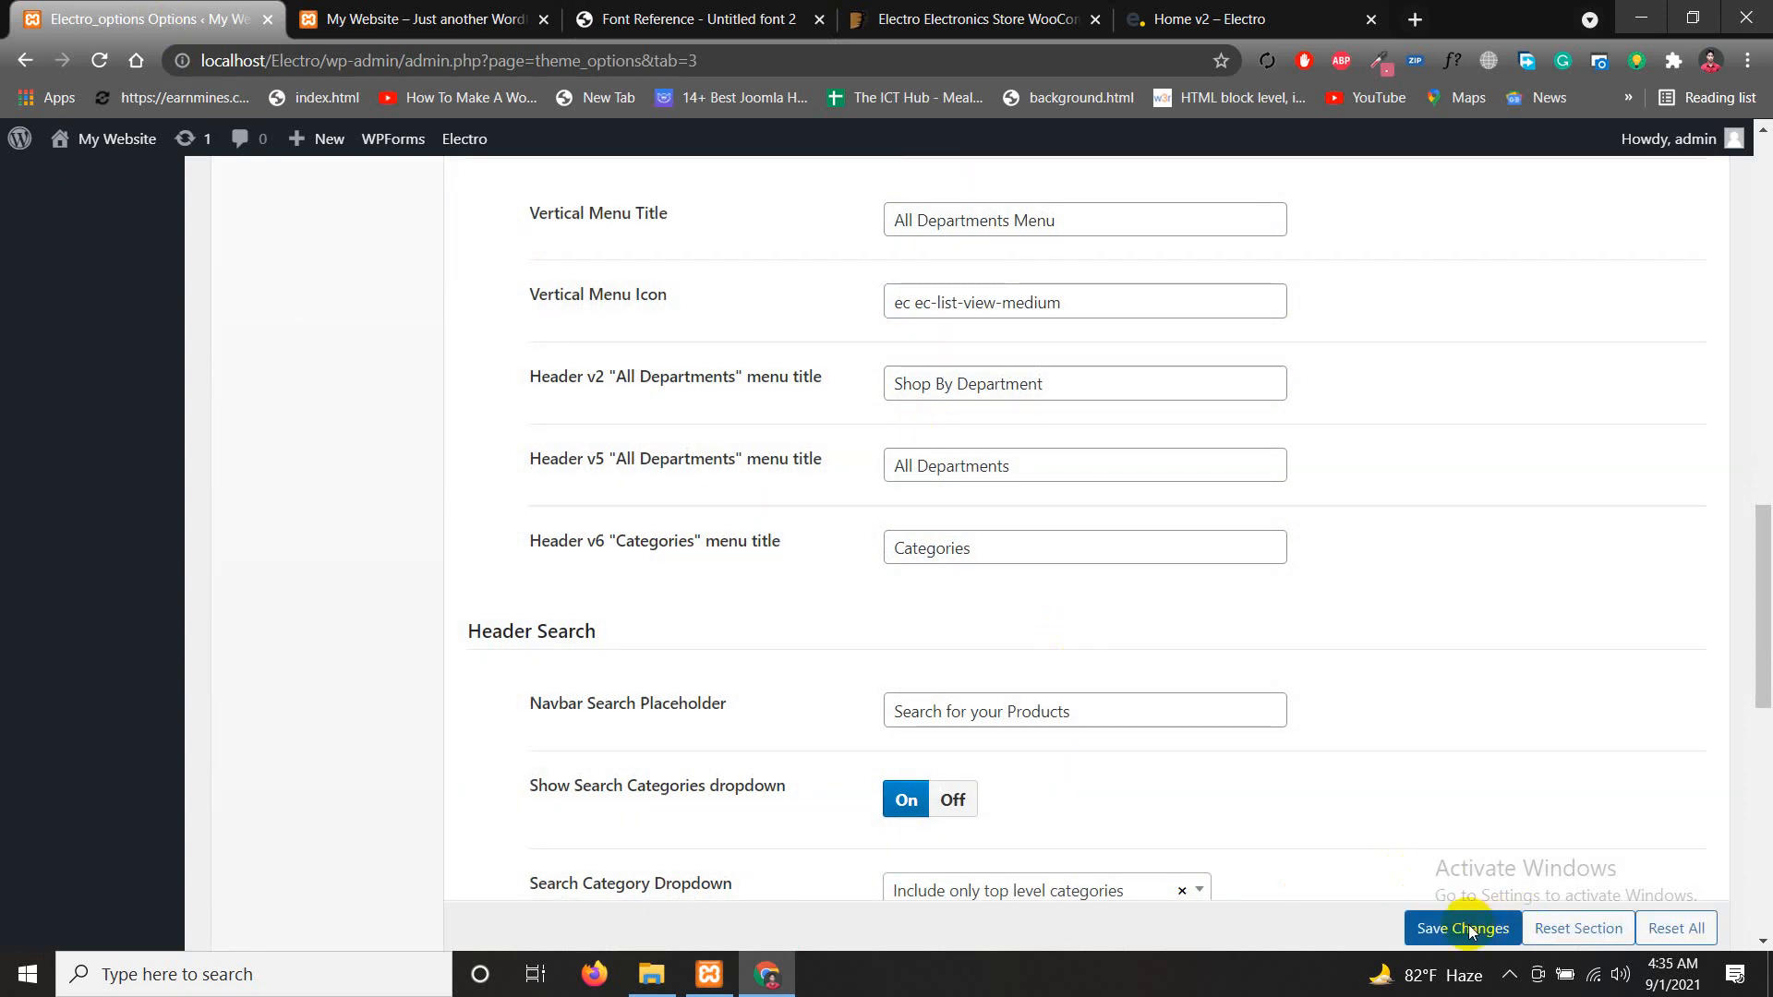
pyautogui.click(1466, 929)
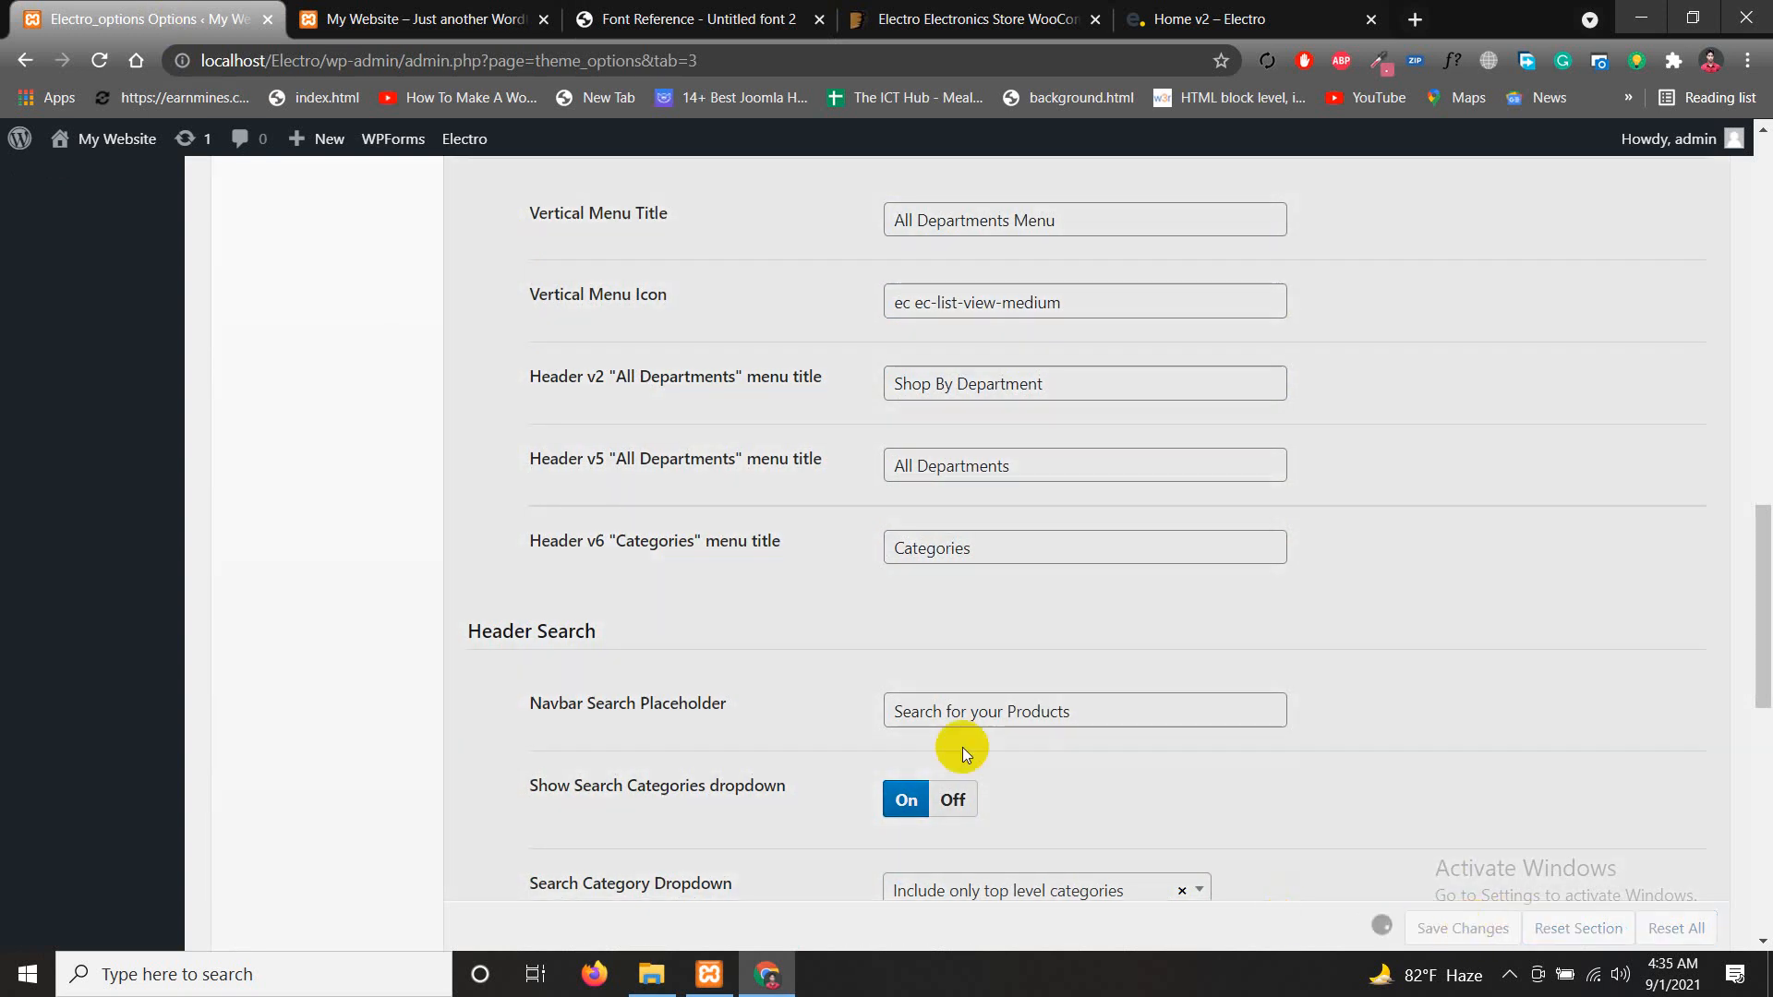
# Reload the home page and check the icon beside the All Departments Menu title
pyautogui.click(413, 17)
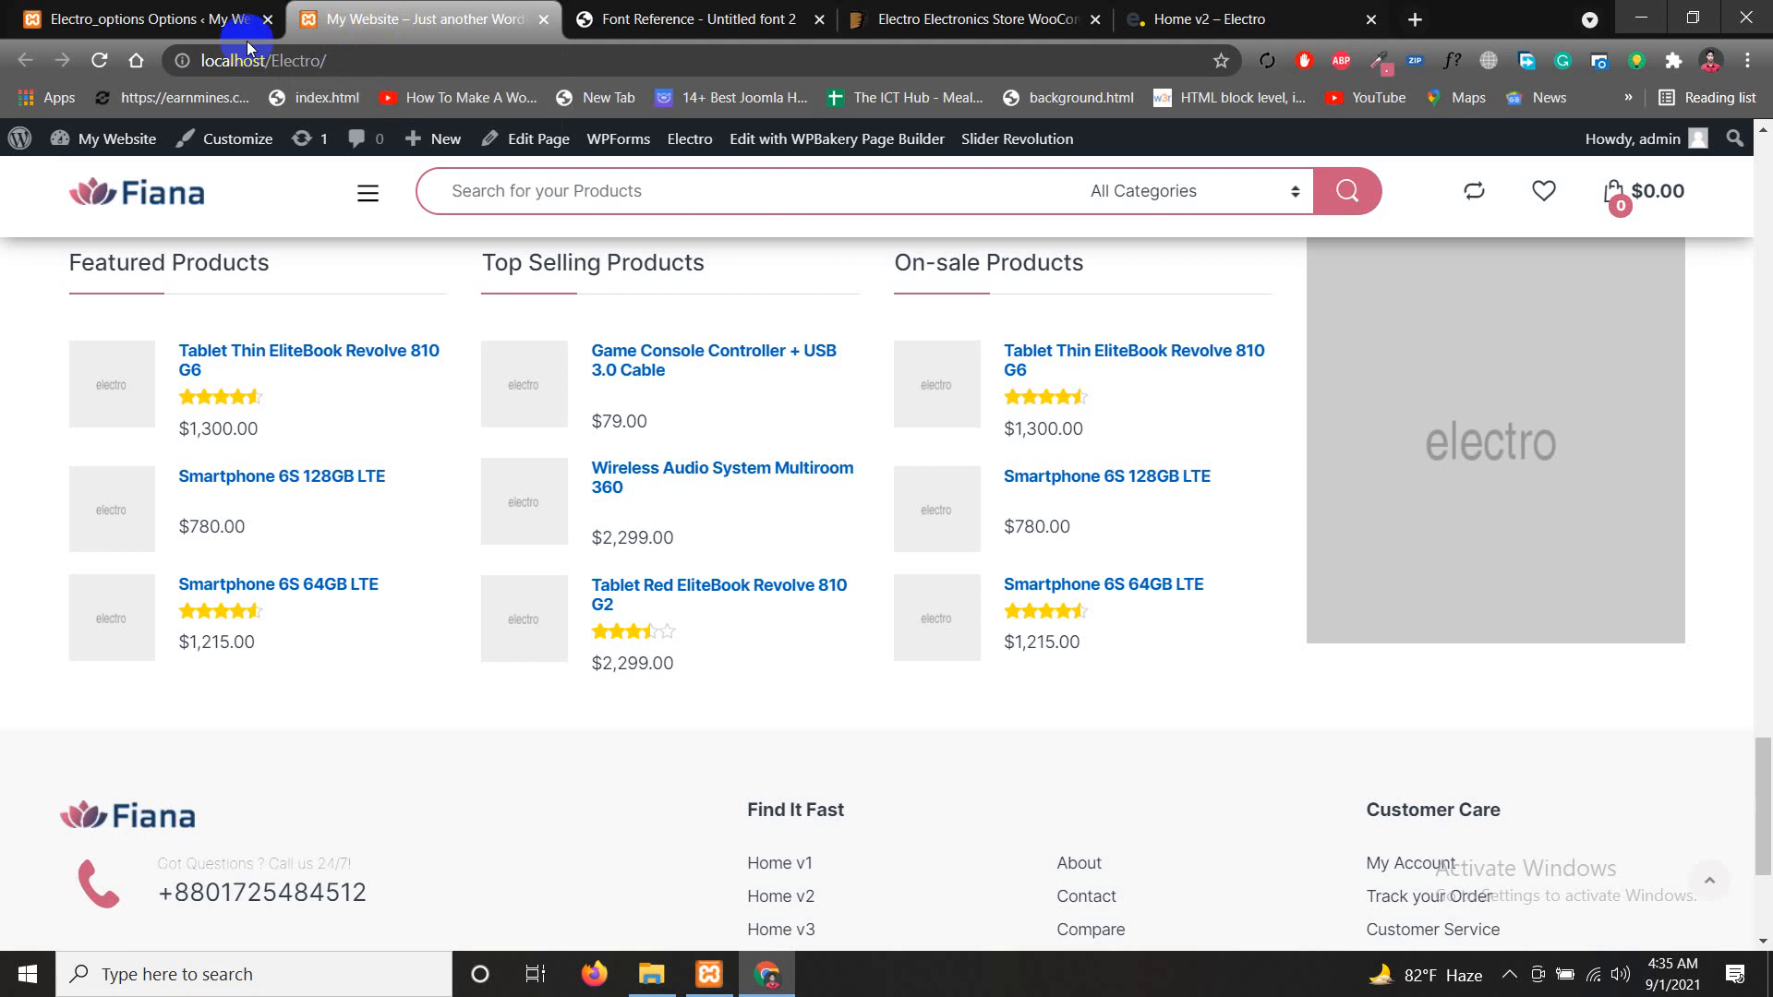
pyautogui.click(99, 63)
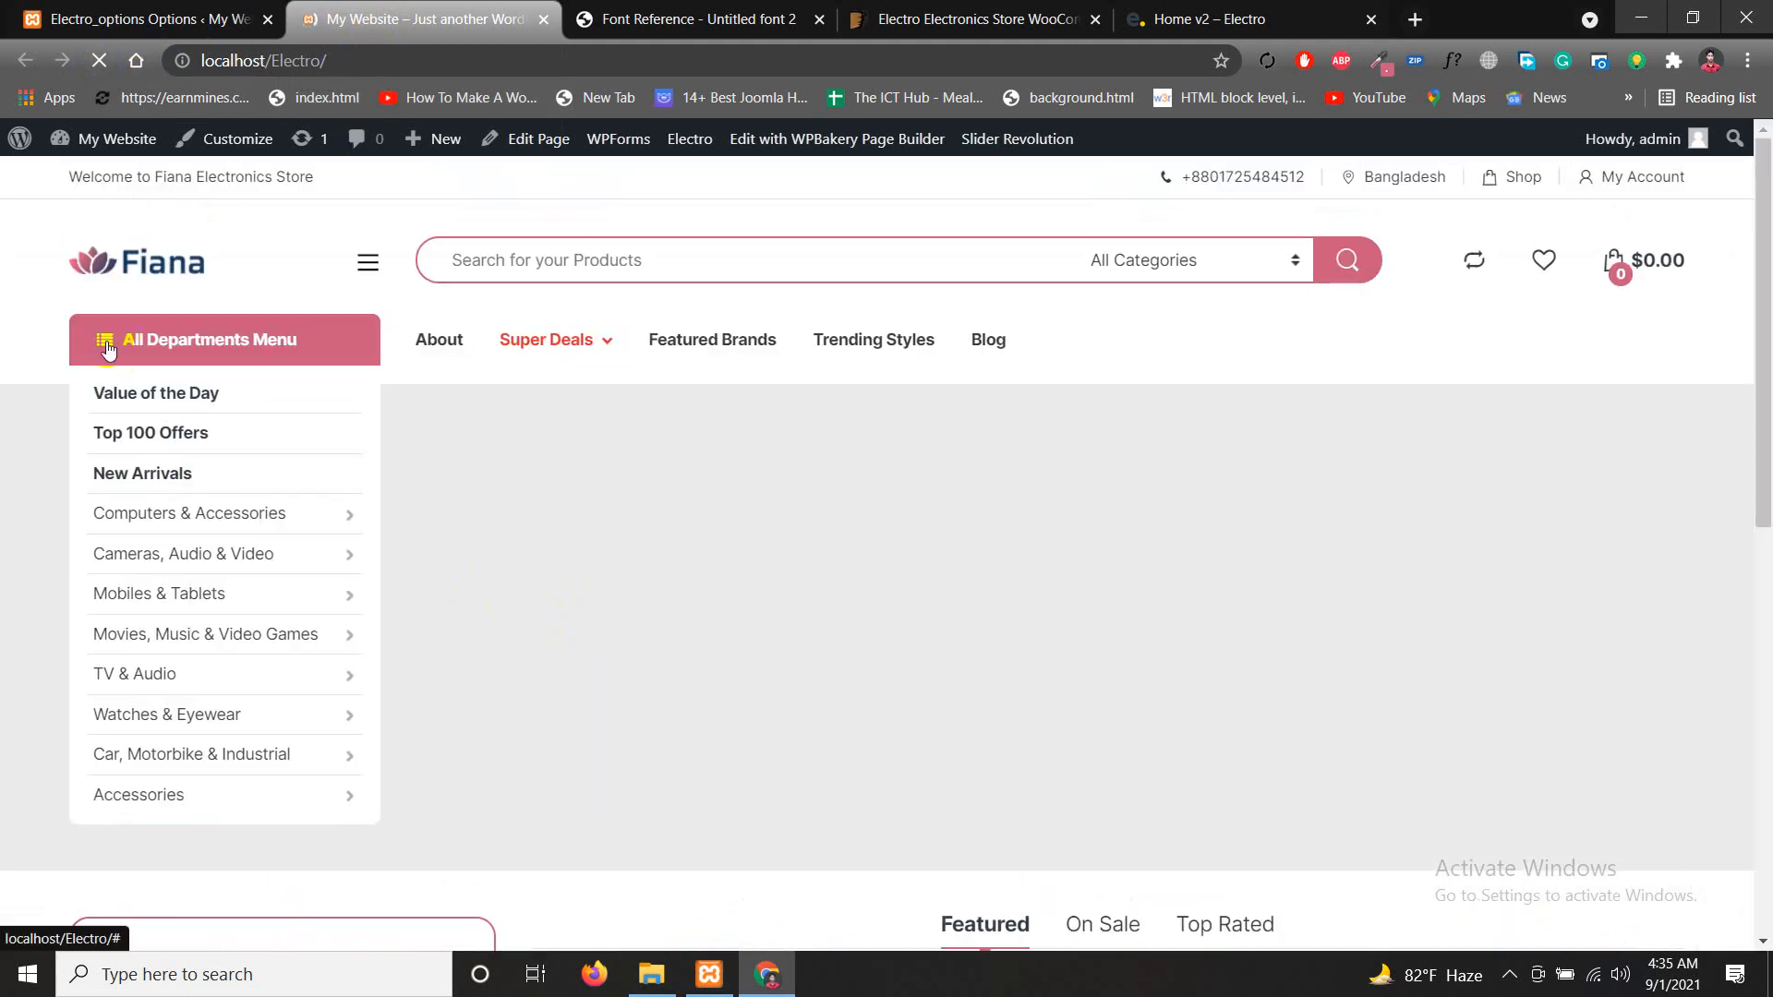
pyautogui.scroll(-20, 158, 357)
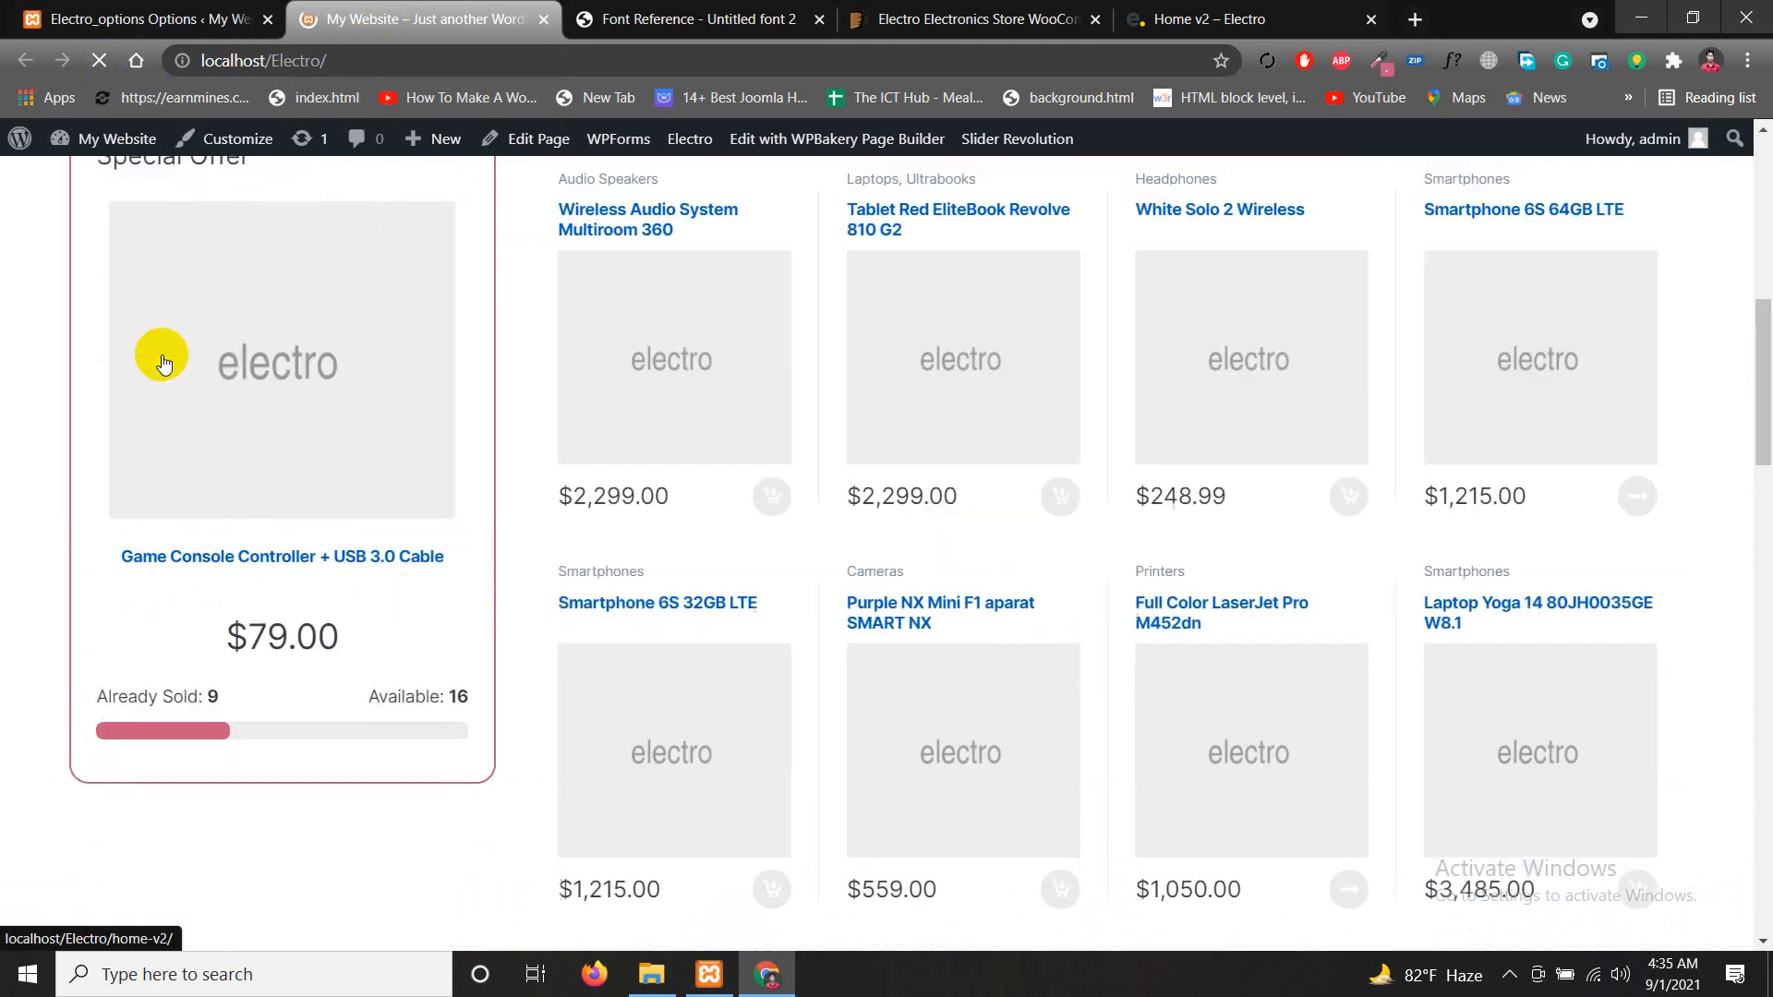
pyautogui.moveTo(1764, 713); pyautogui.dragTo(1771, 636)
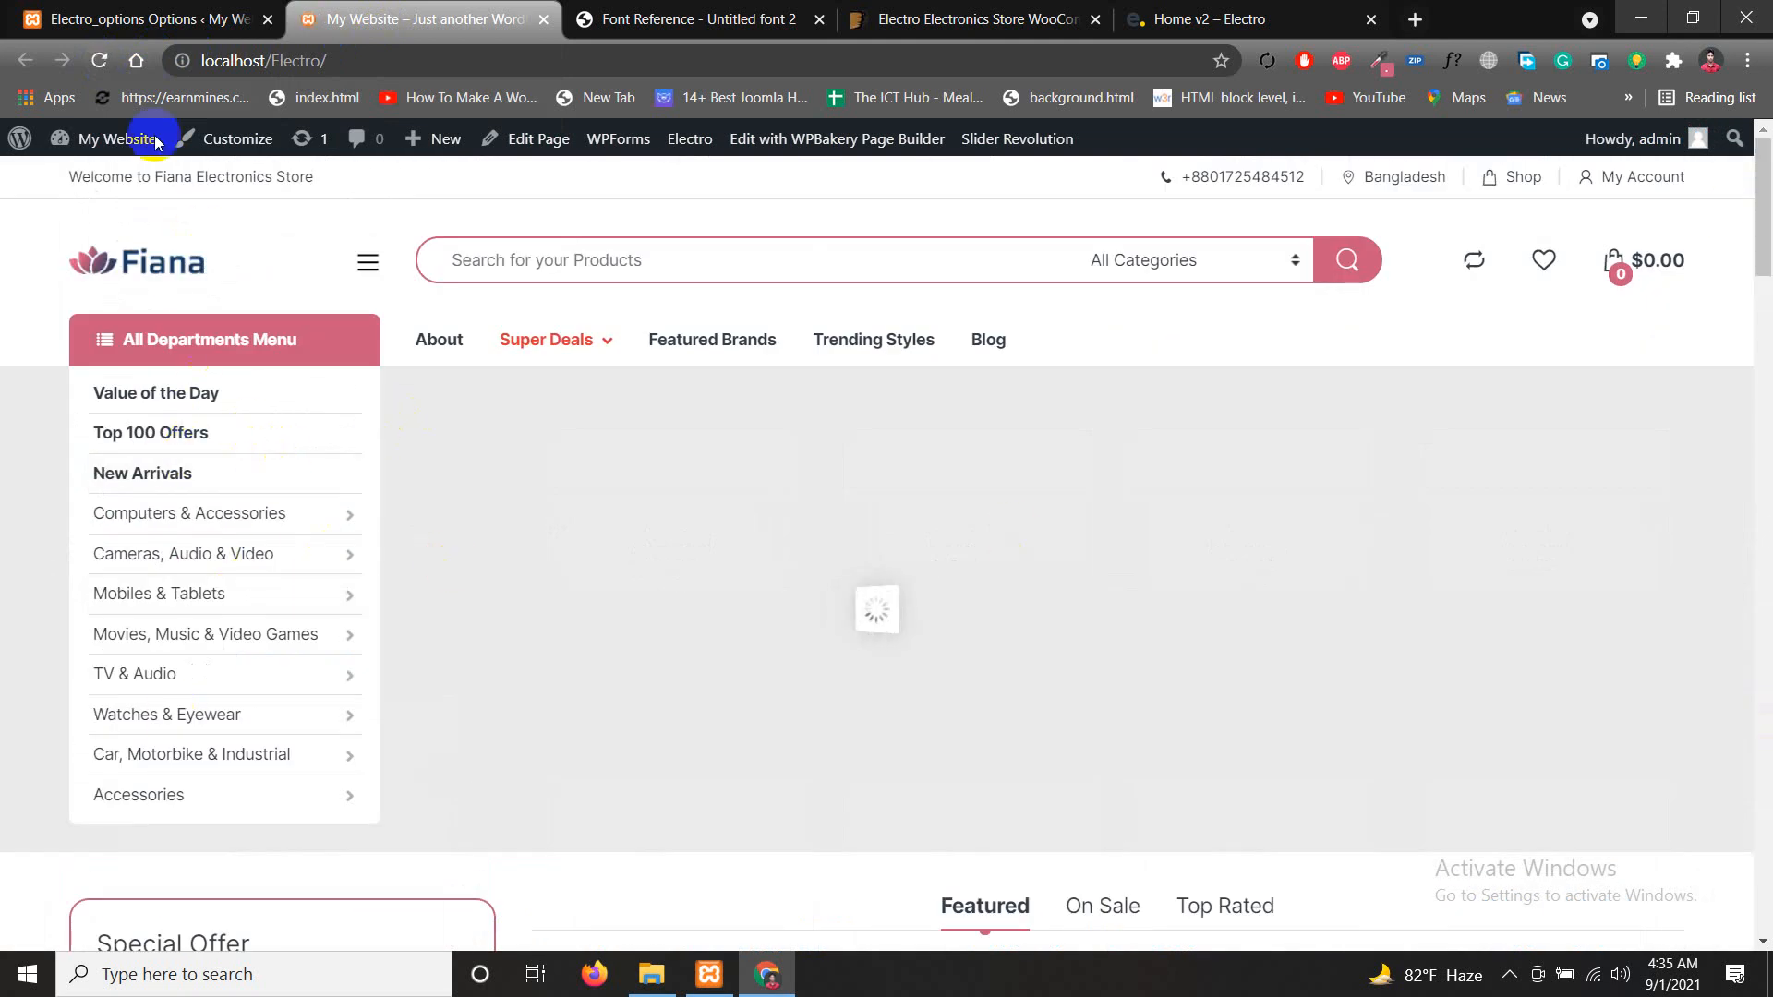
# Return to the WordPress menu editor and load the Departments Menu for editing
pyautogui.click(139, 18)
pyautogui.scroll(10, 406, 484)
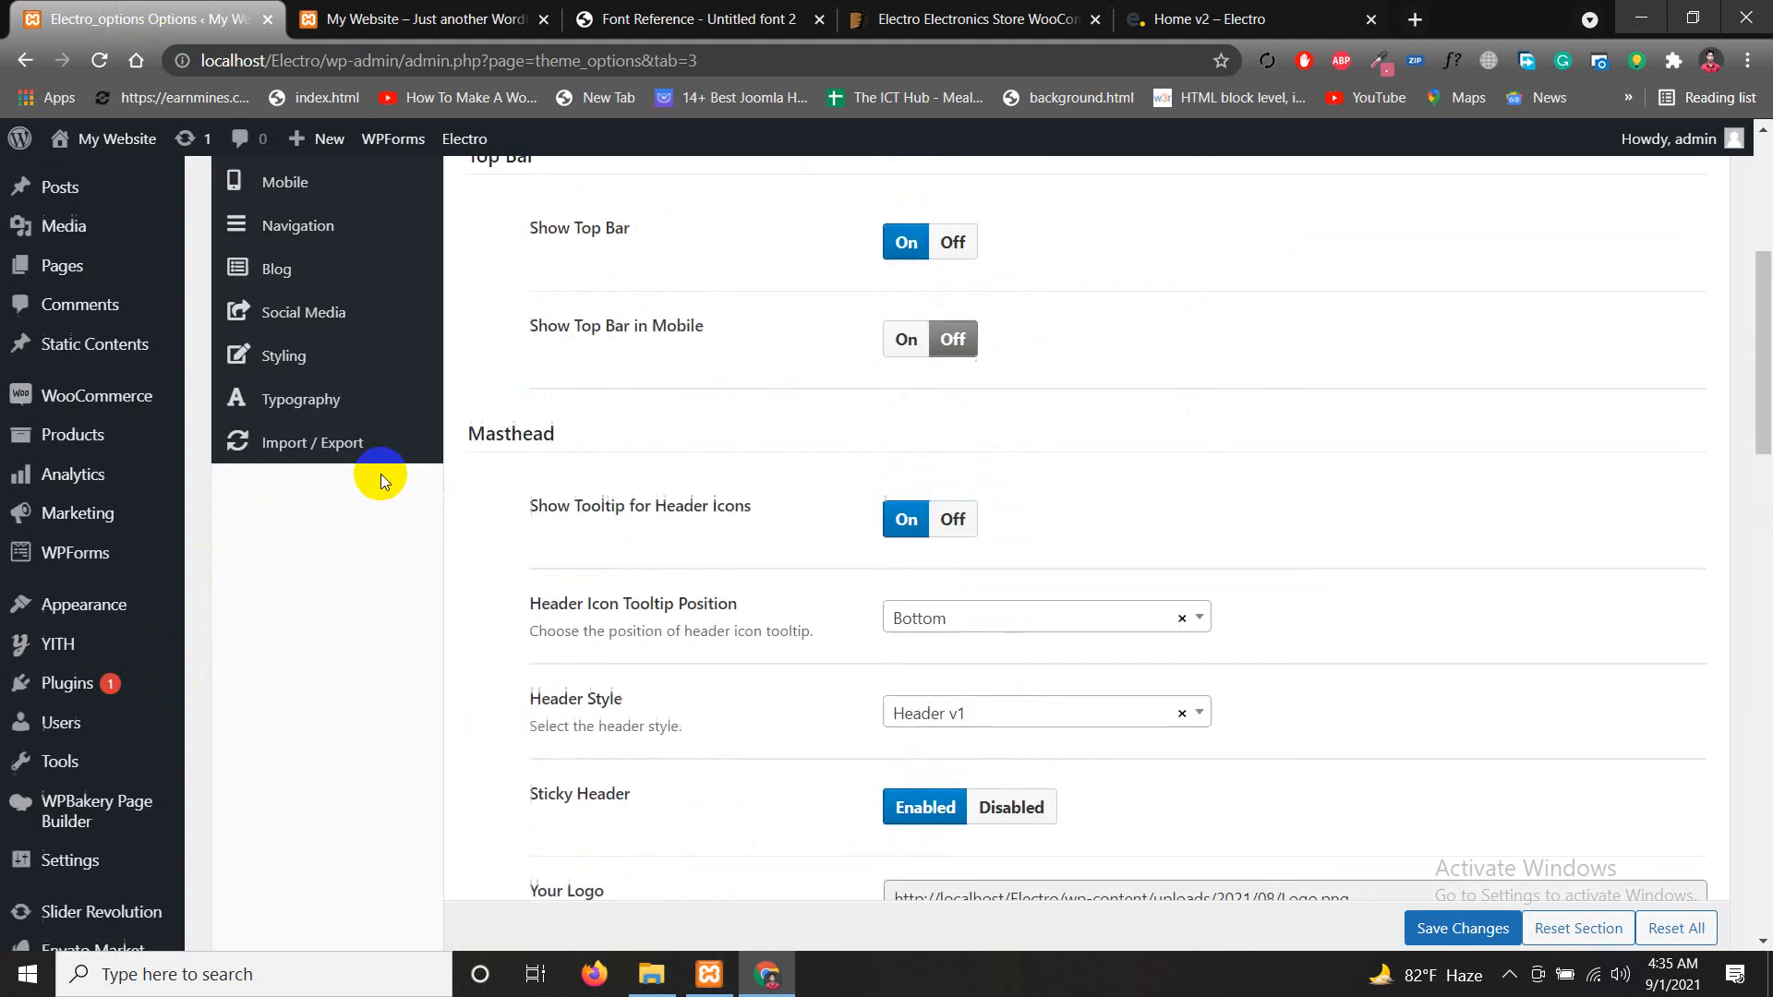
pyautogui.moveTo(152, 610)
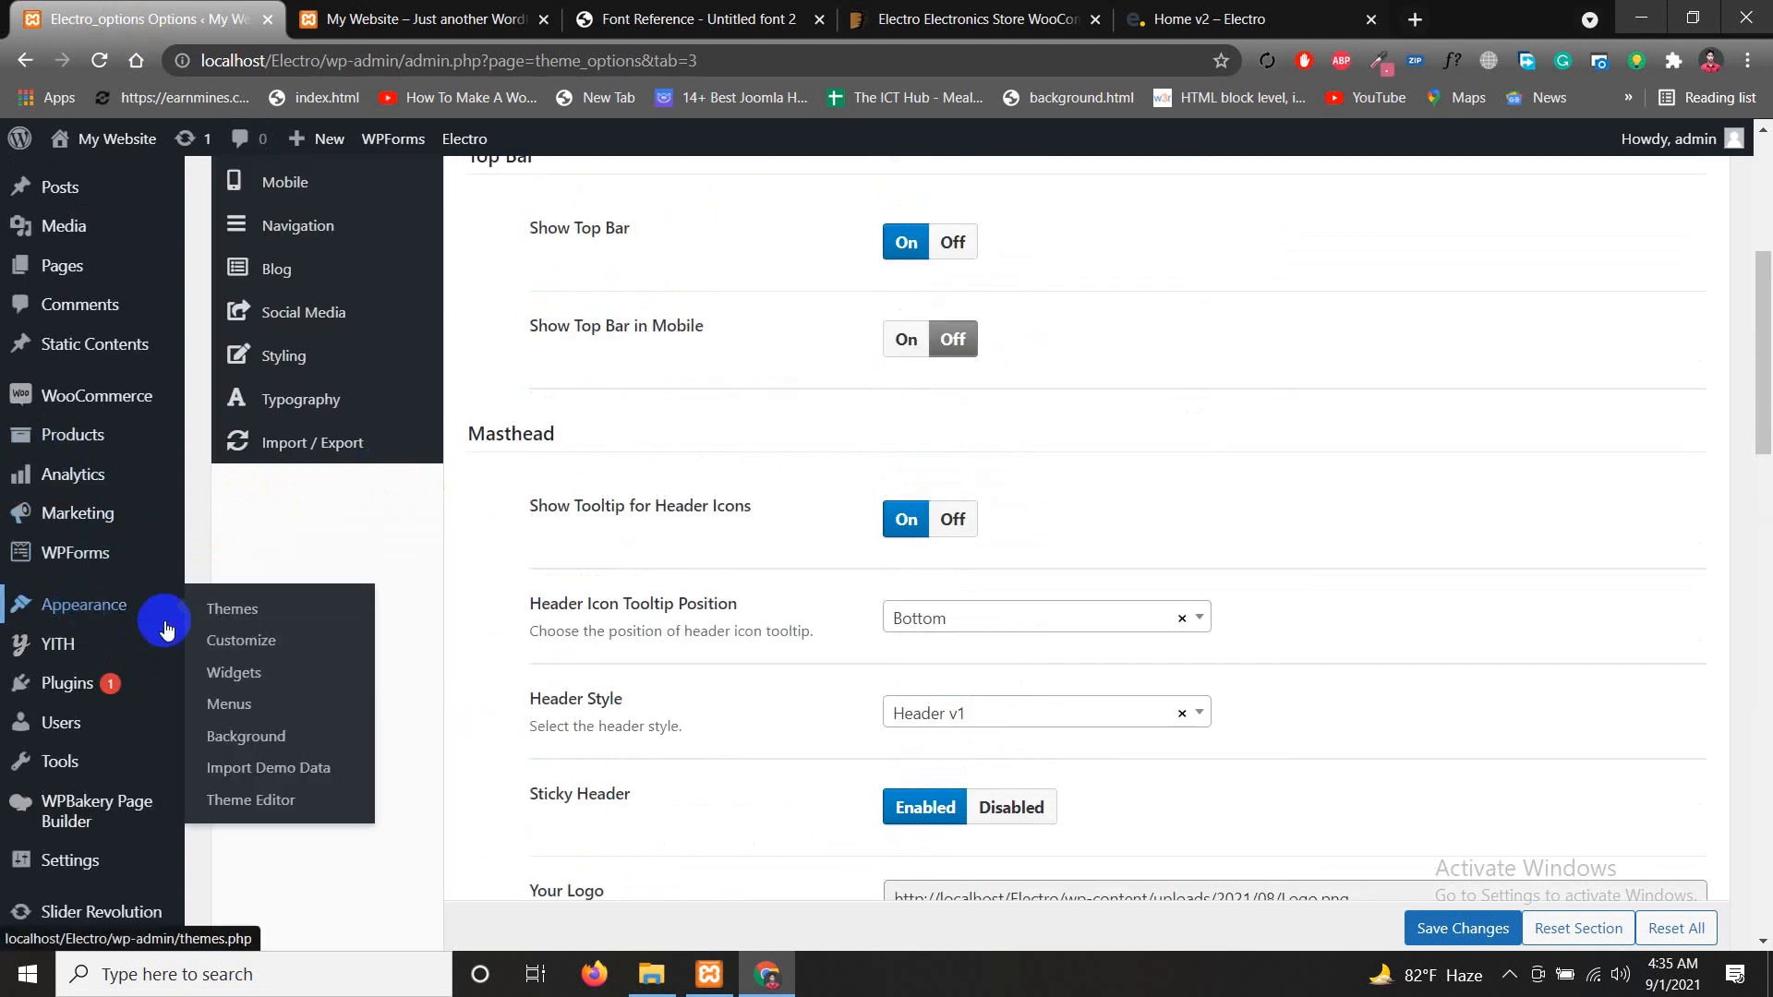
pyautogui.click(230, 707)
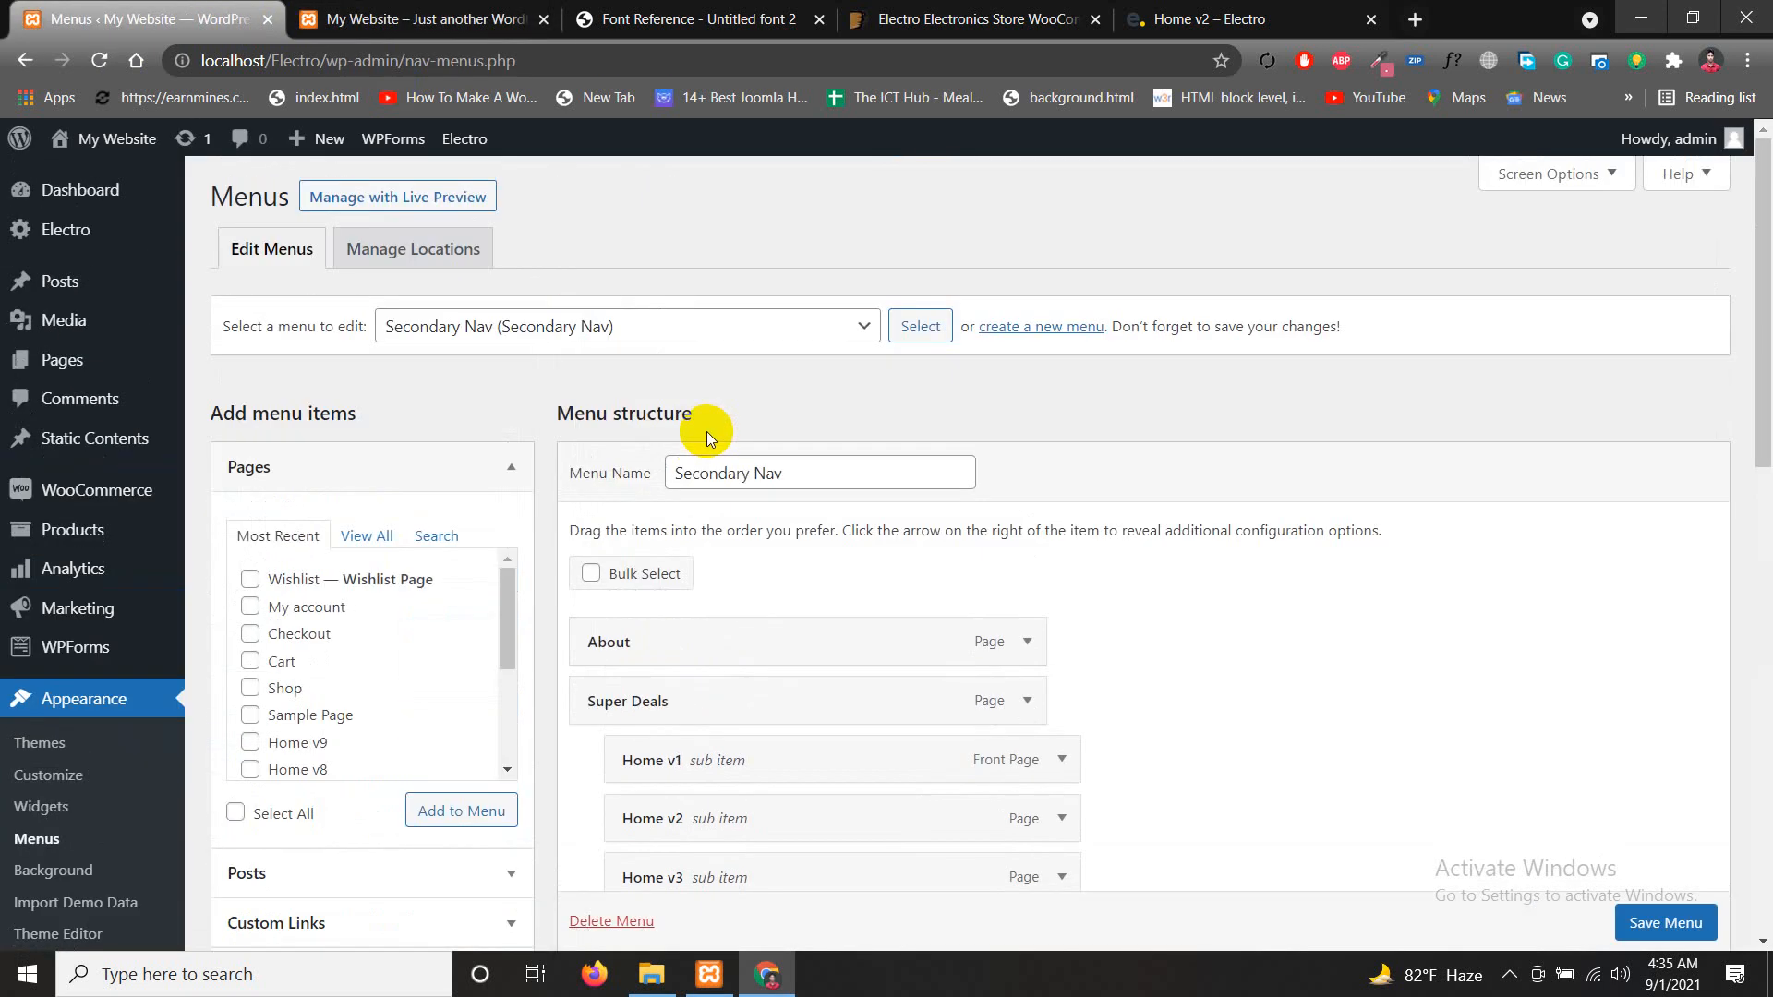
pyautogui.click(677, 329)
pyautogui.scroll(1, 624, 619)
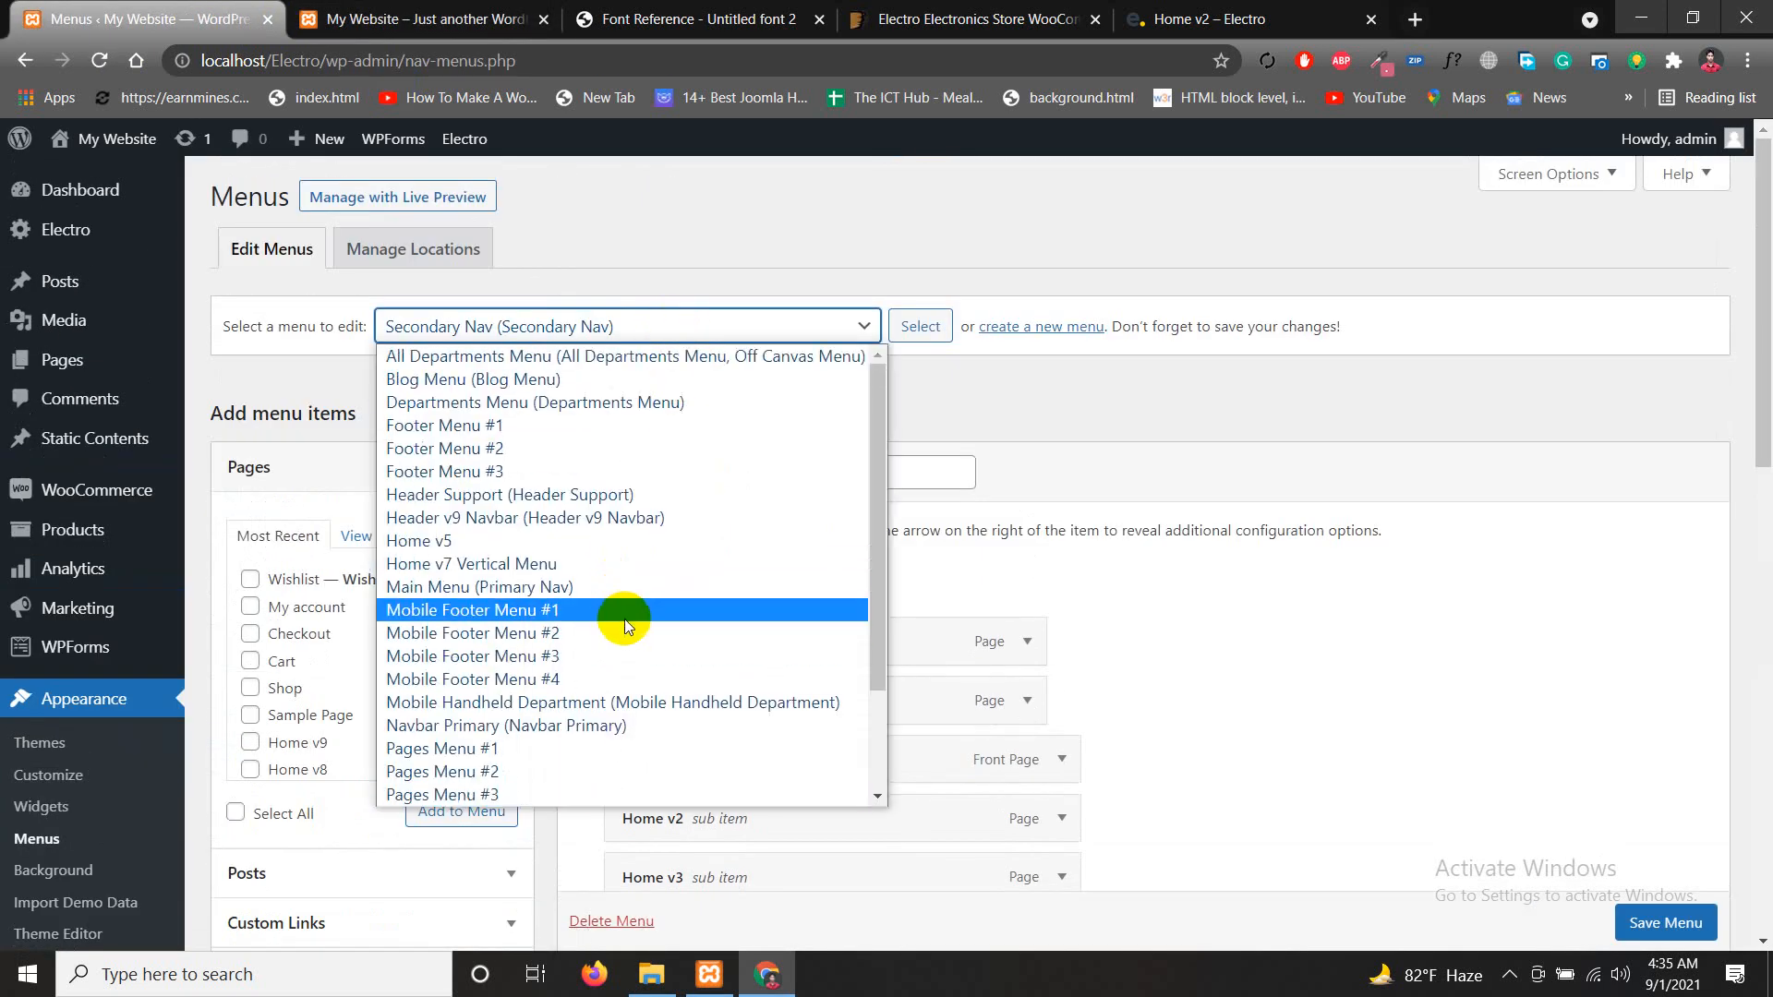
pyautogui.click(480, 403)
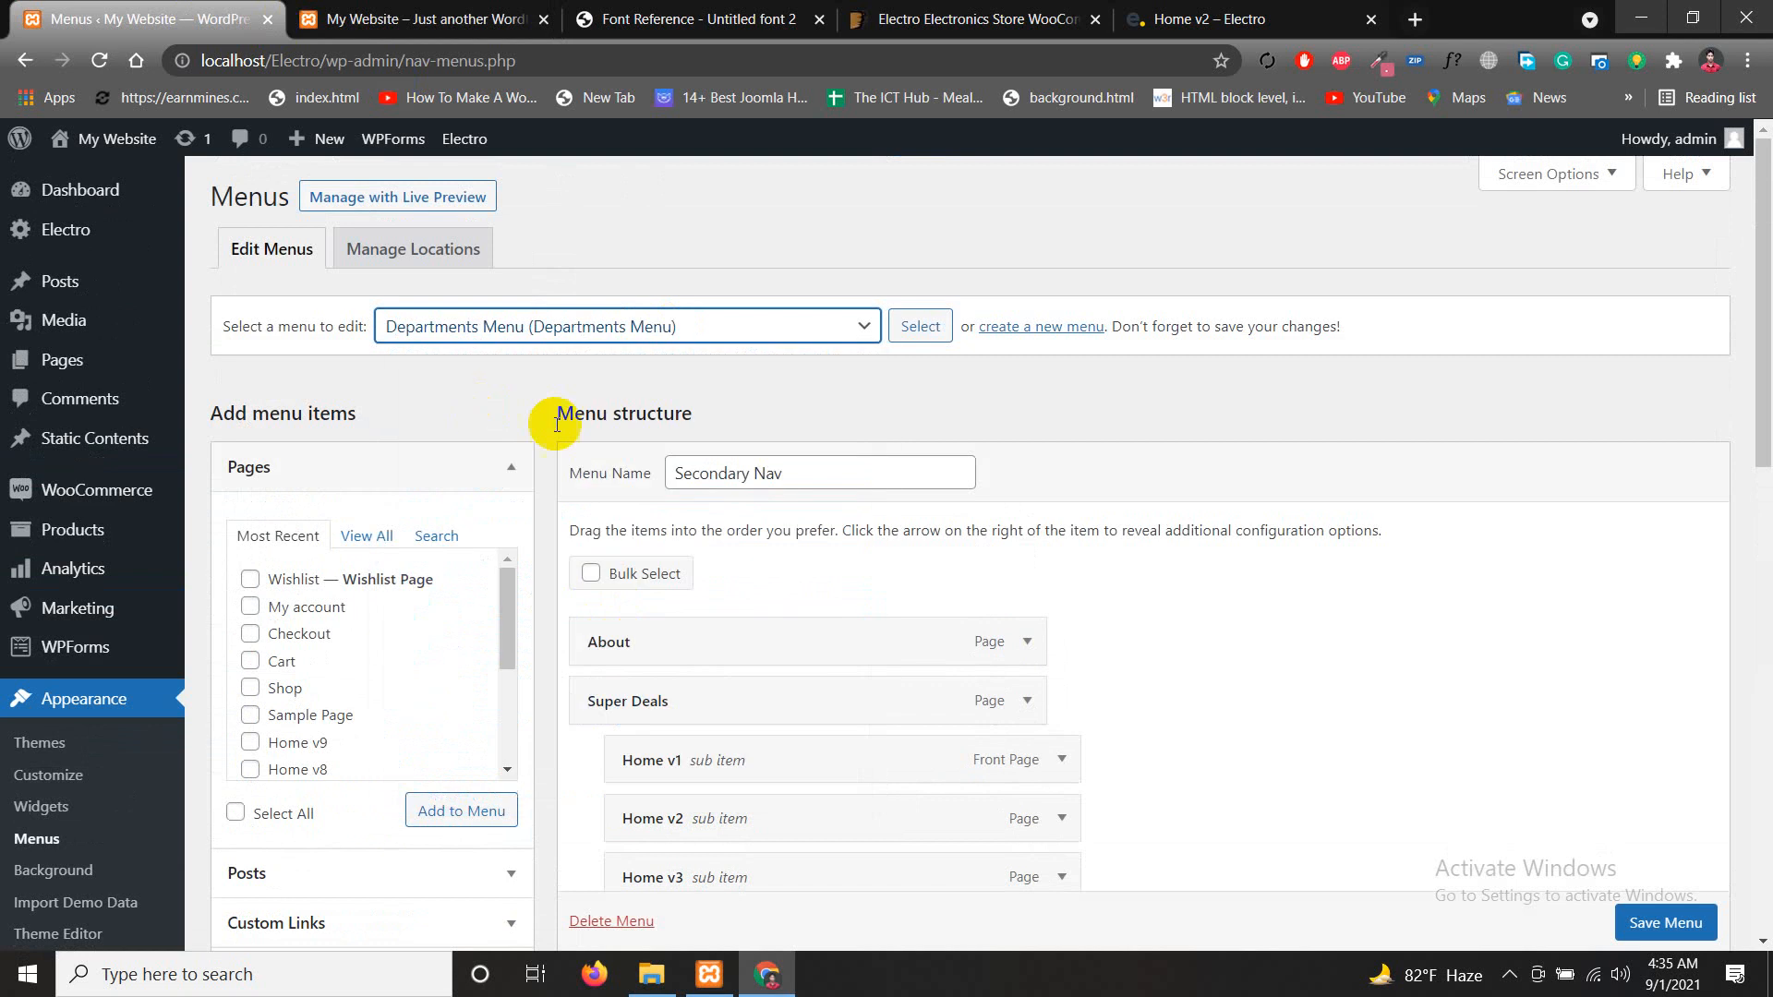
pyautogui.click(892, 338)
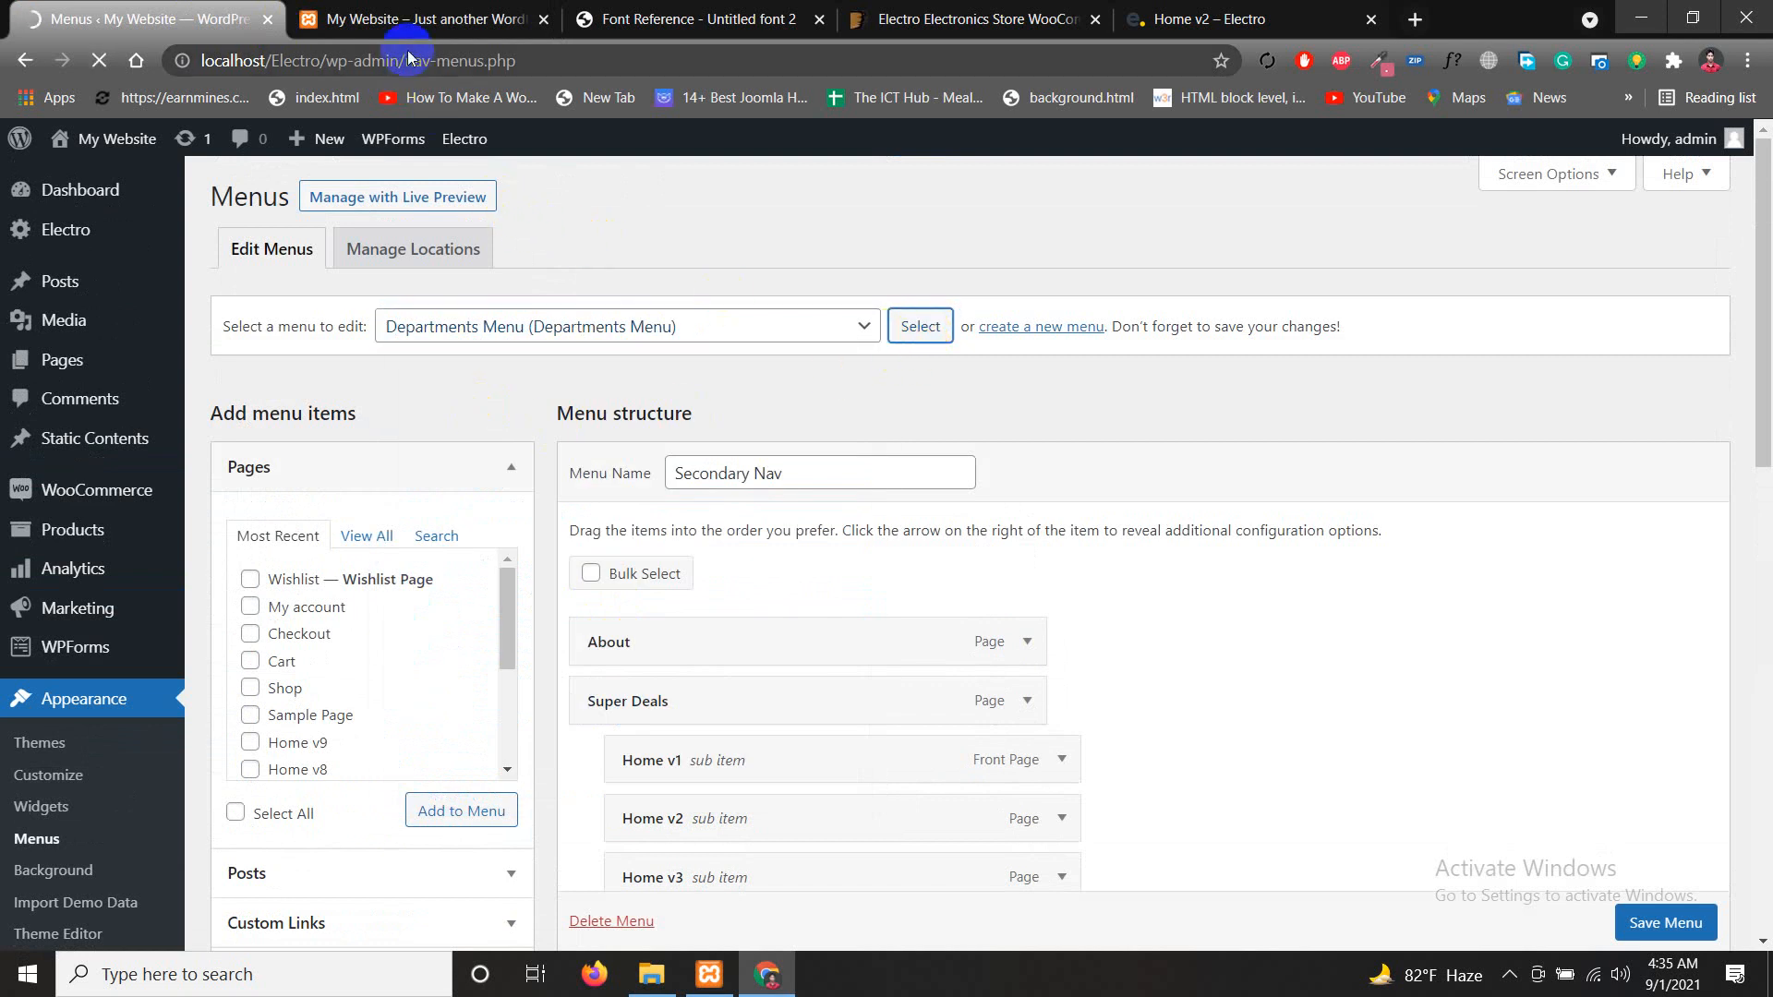
# Compare the home page's departments list and its Computers & Accessories submenu with the Departments Menu structure
pyautogui.click(402, 21)
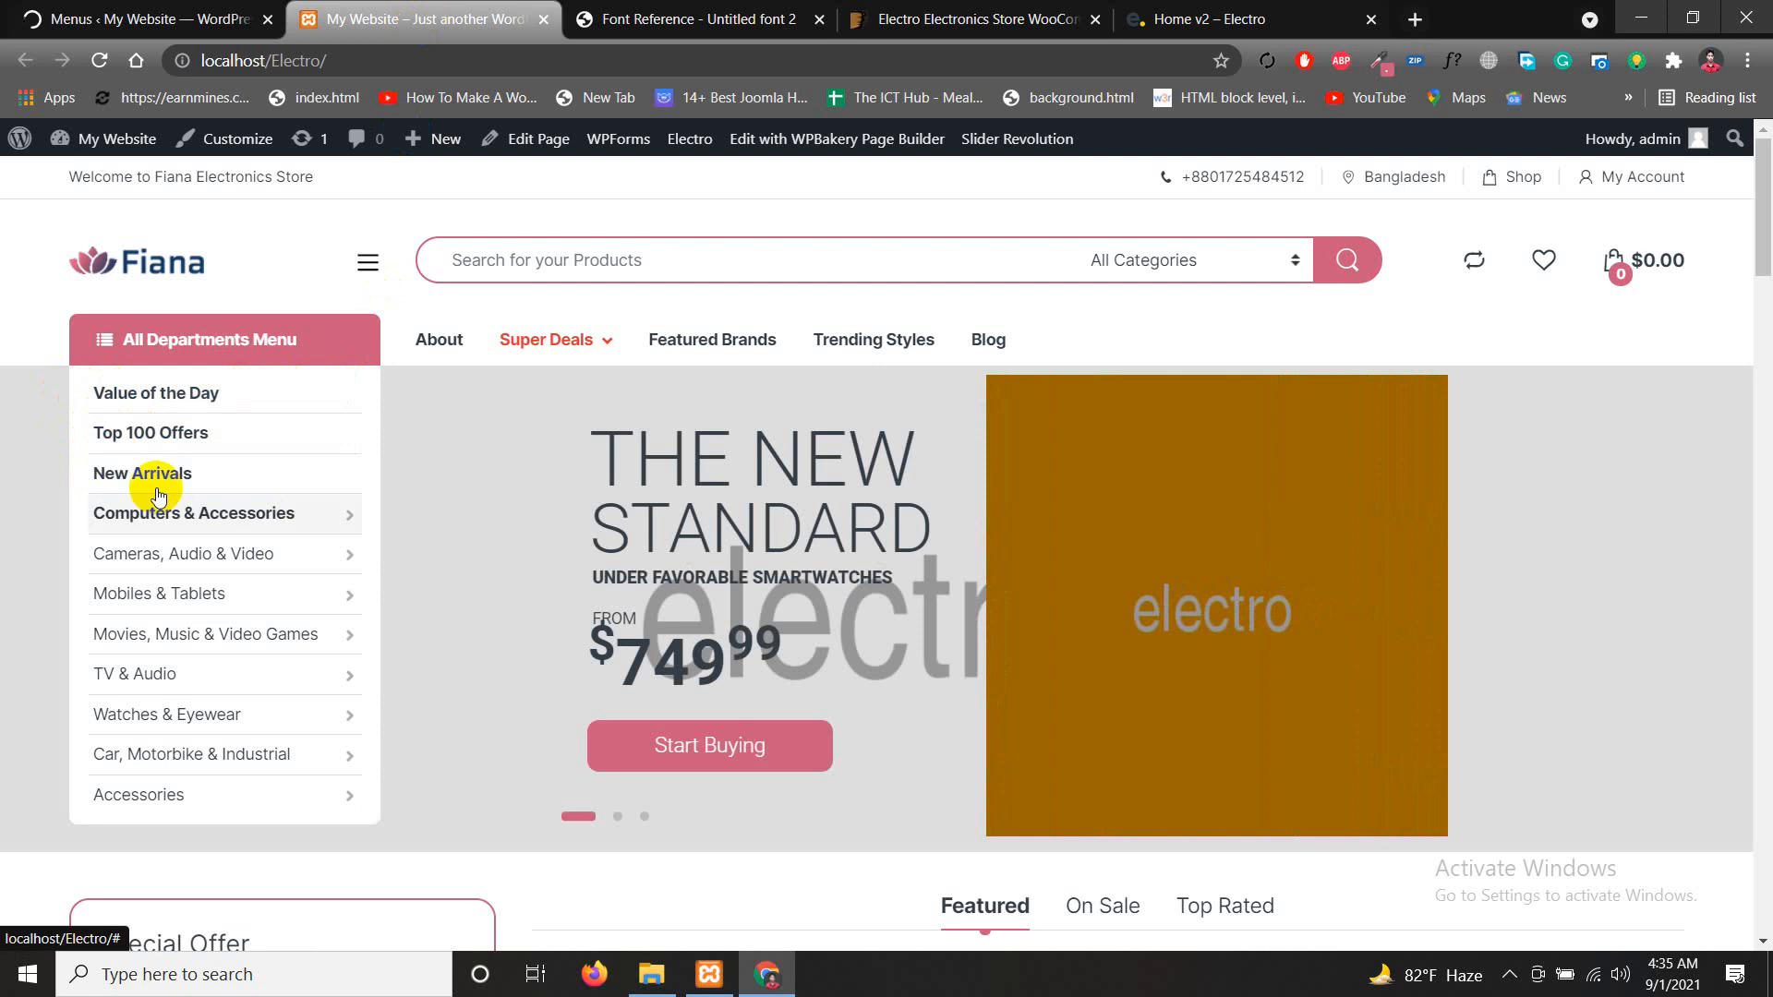
pyautogui.moveTo(159, 530)
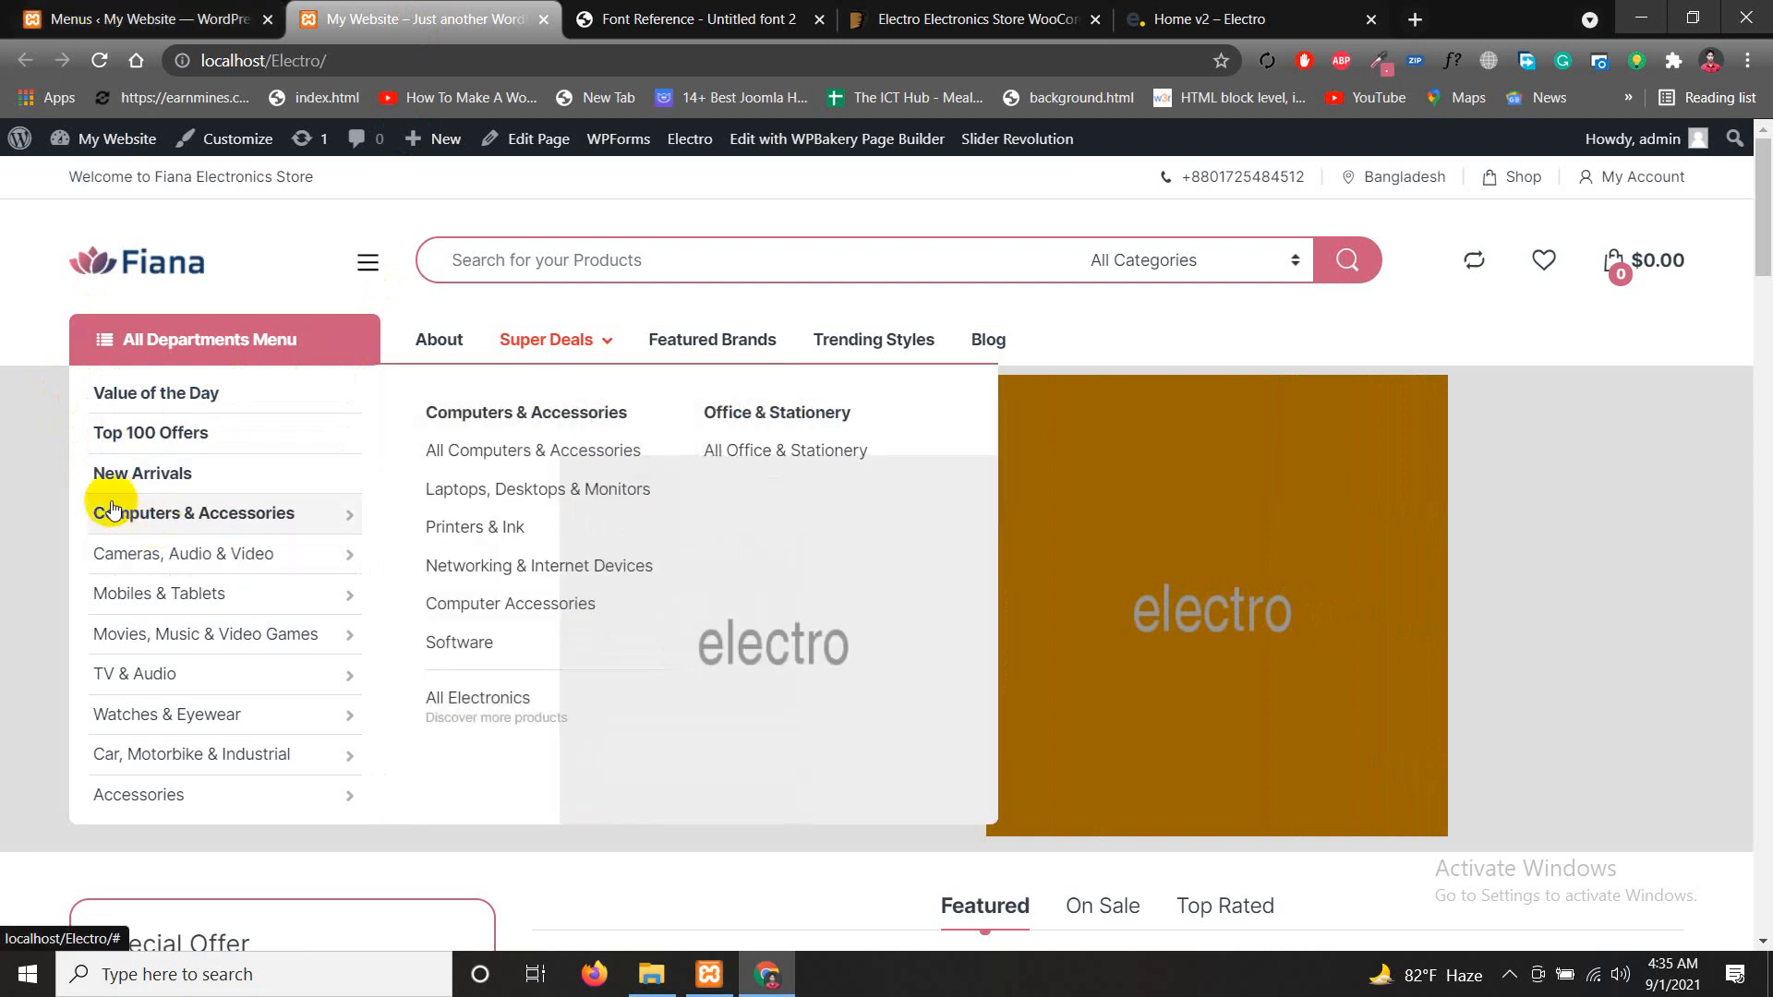
pyautogui.click(153, 9)
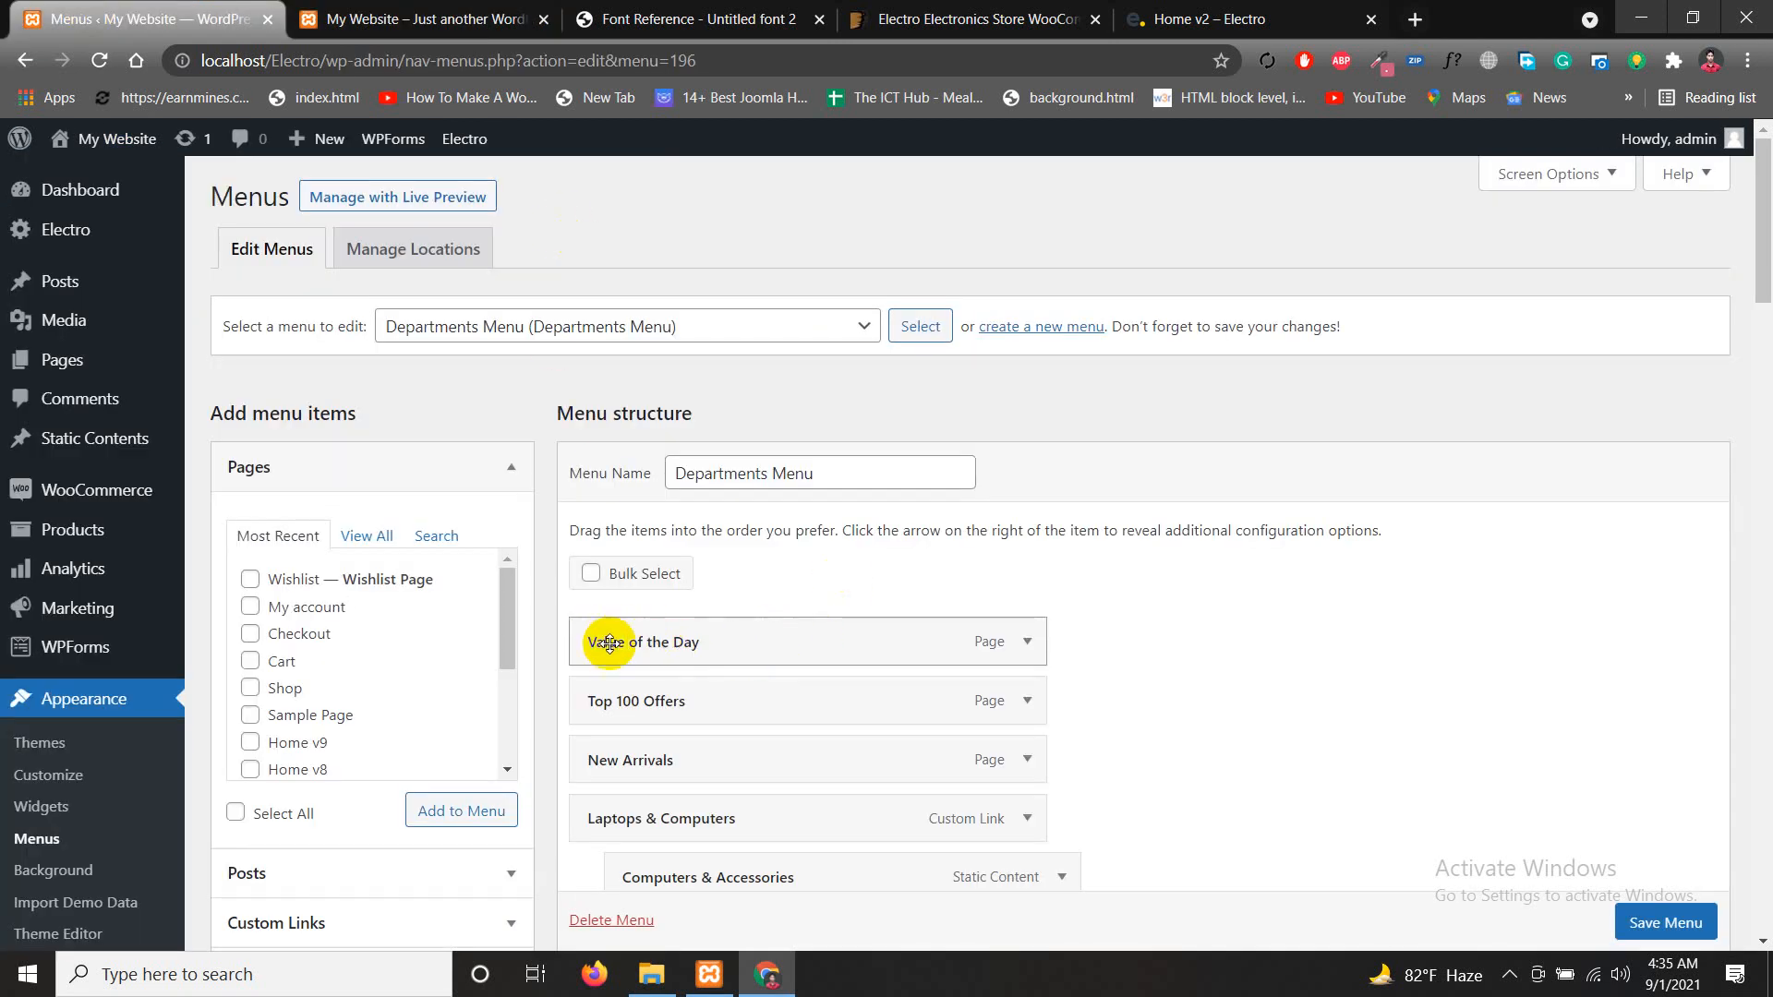
# Add a custom link "Wordpress Boss" with the URL "#" to the Departments Menu
pyautogui.scroll(-3, 1158, 723)
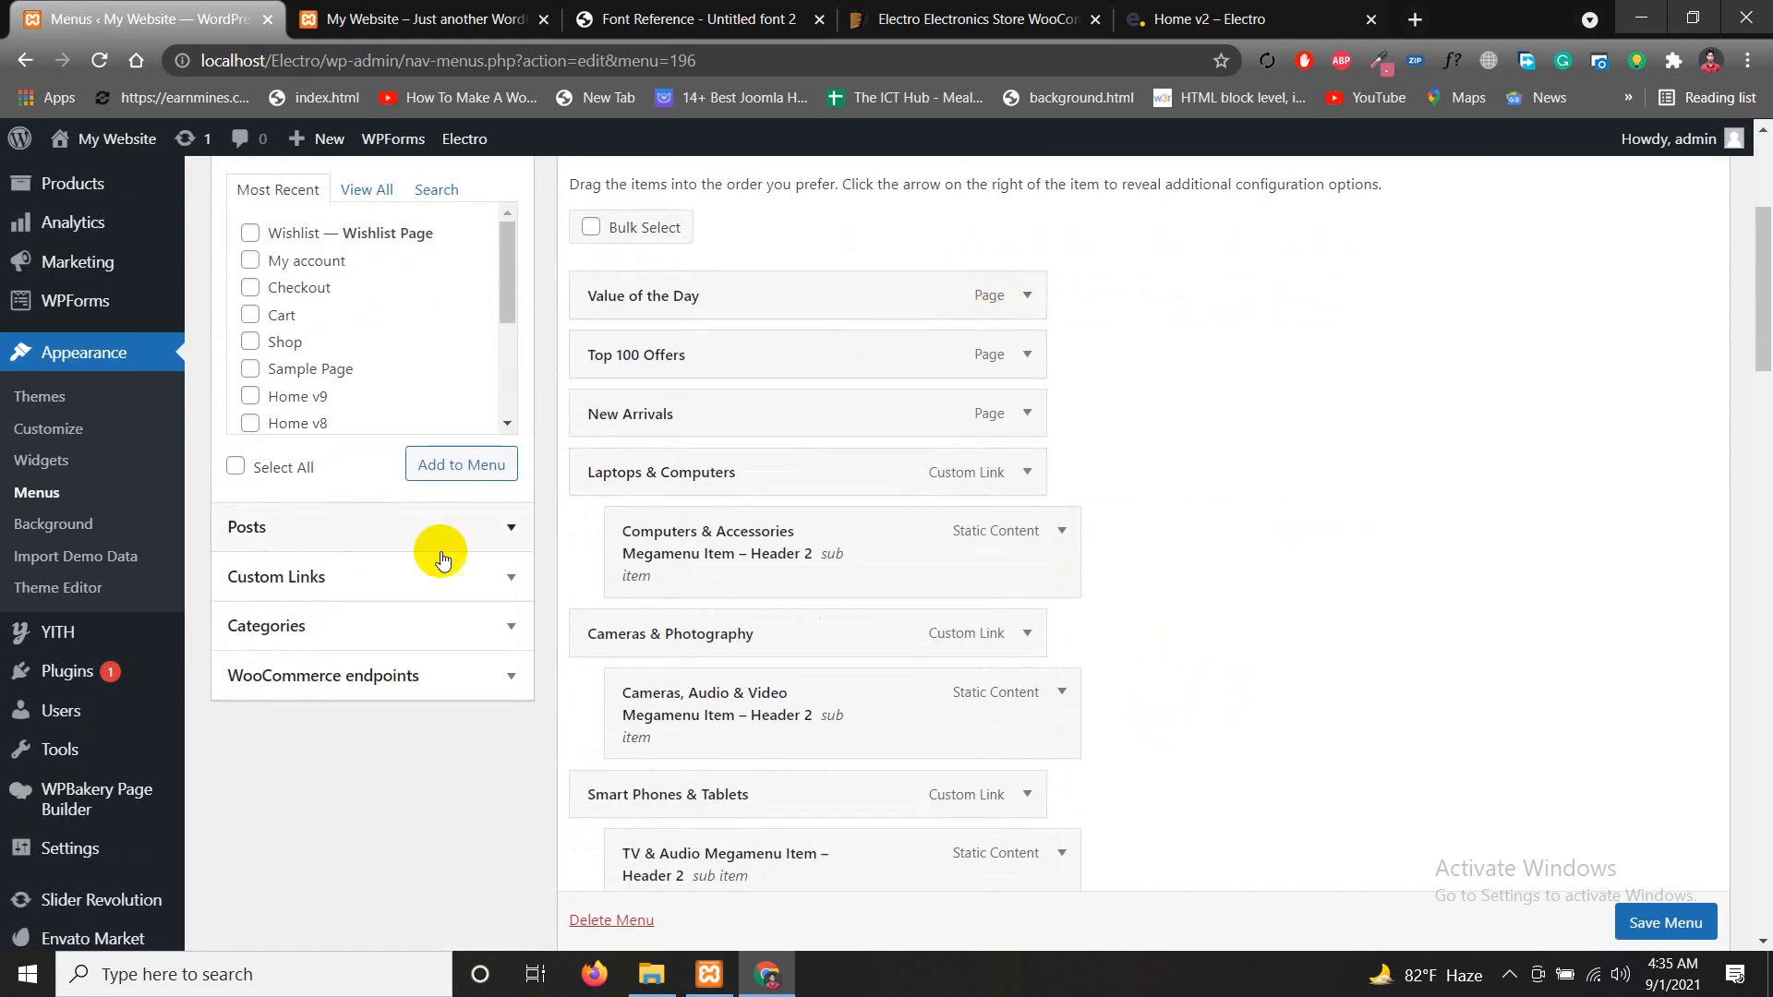
pyautogui.scroll(1, 441, 559)
pyautogui.click(351, 697)
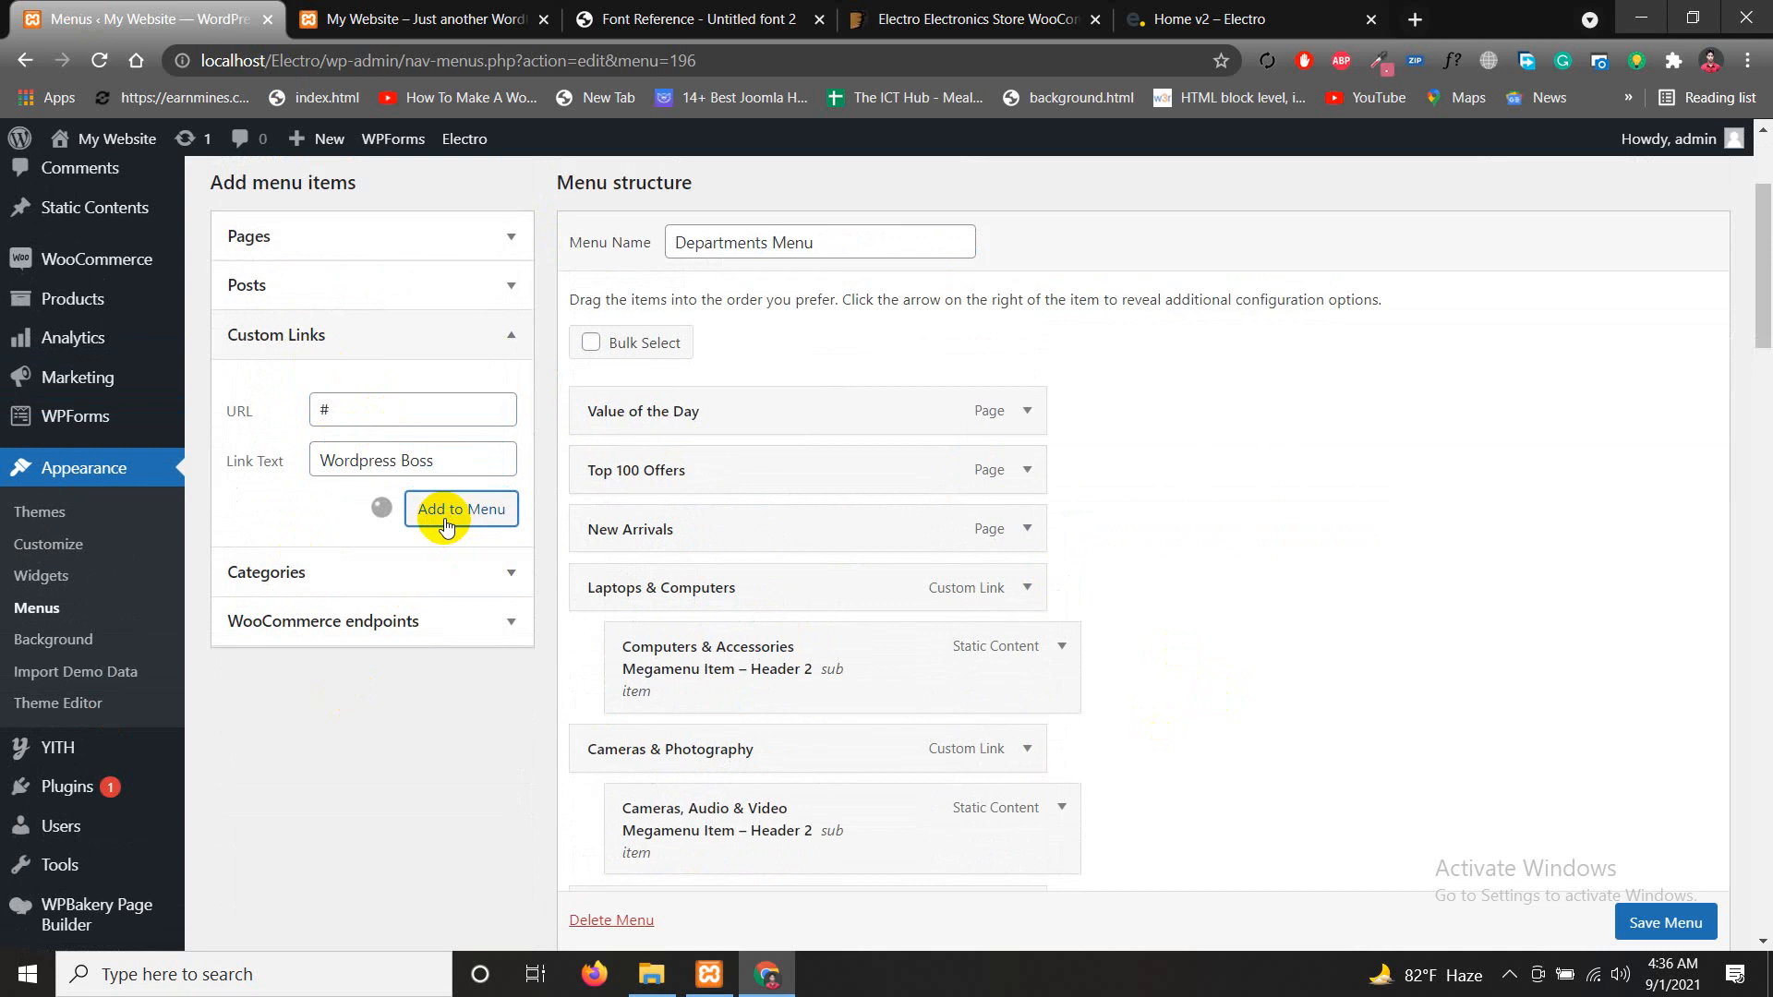
# Move the Wordpress Boss link to the top of the Departments Menu structure and save the menu
pyautogui.scroll(-3, 1025, 684)
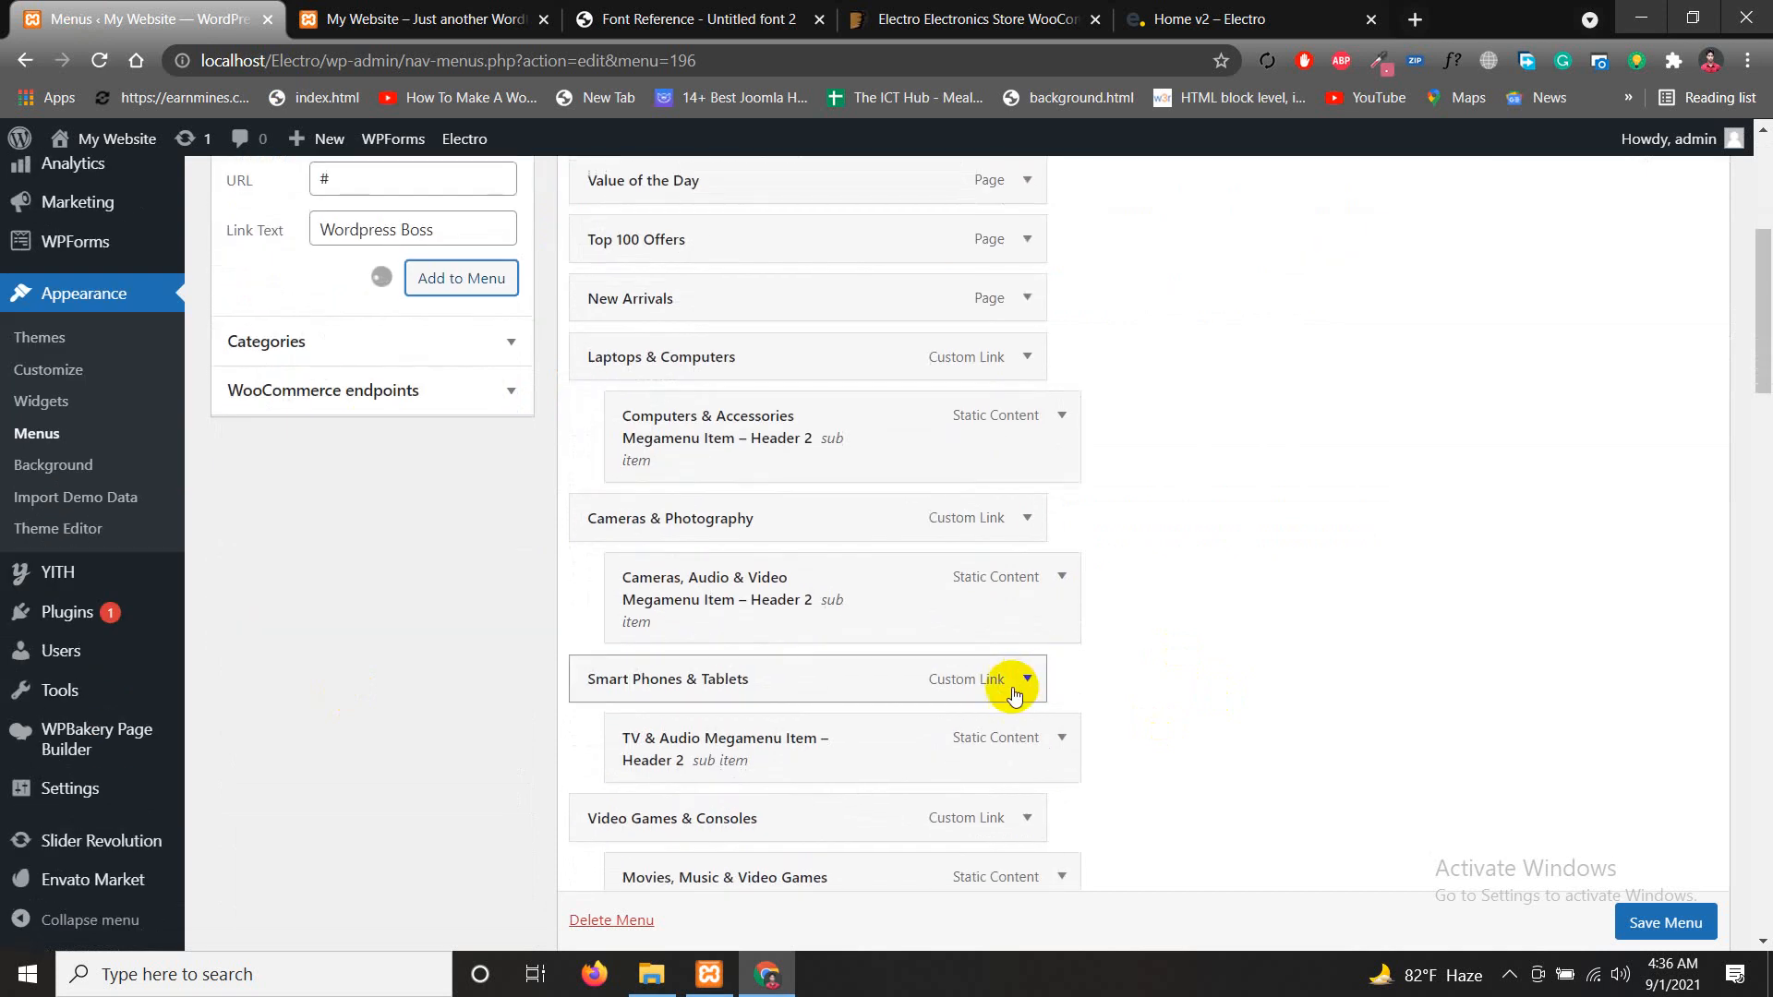
pyautogui.scroll(-15, 1016, 694)
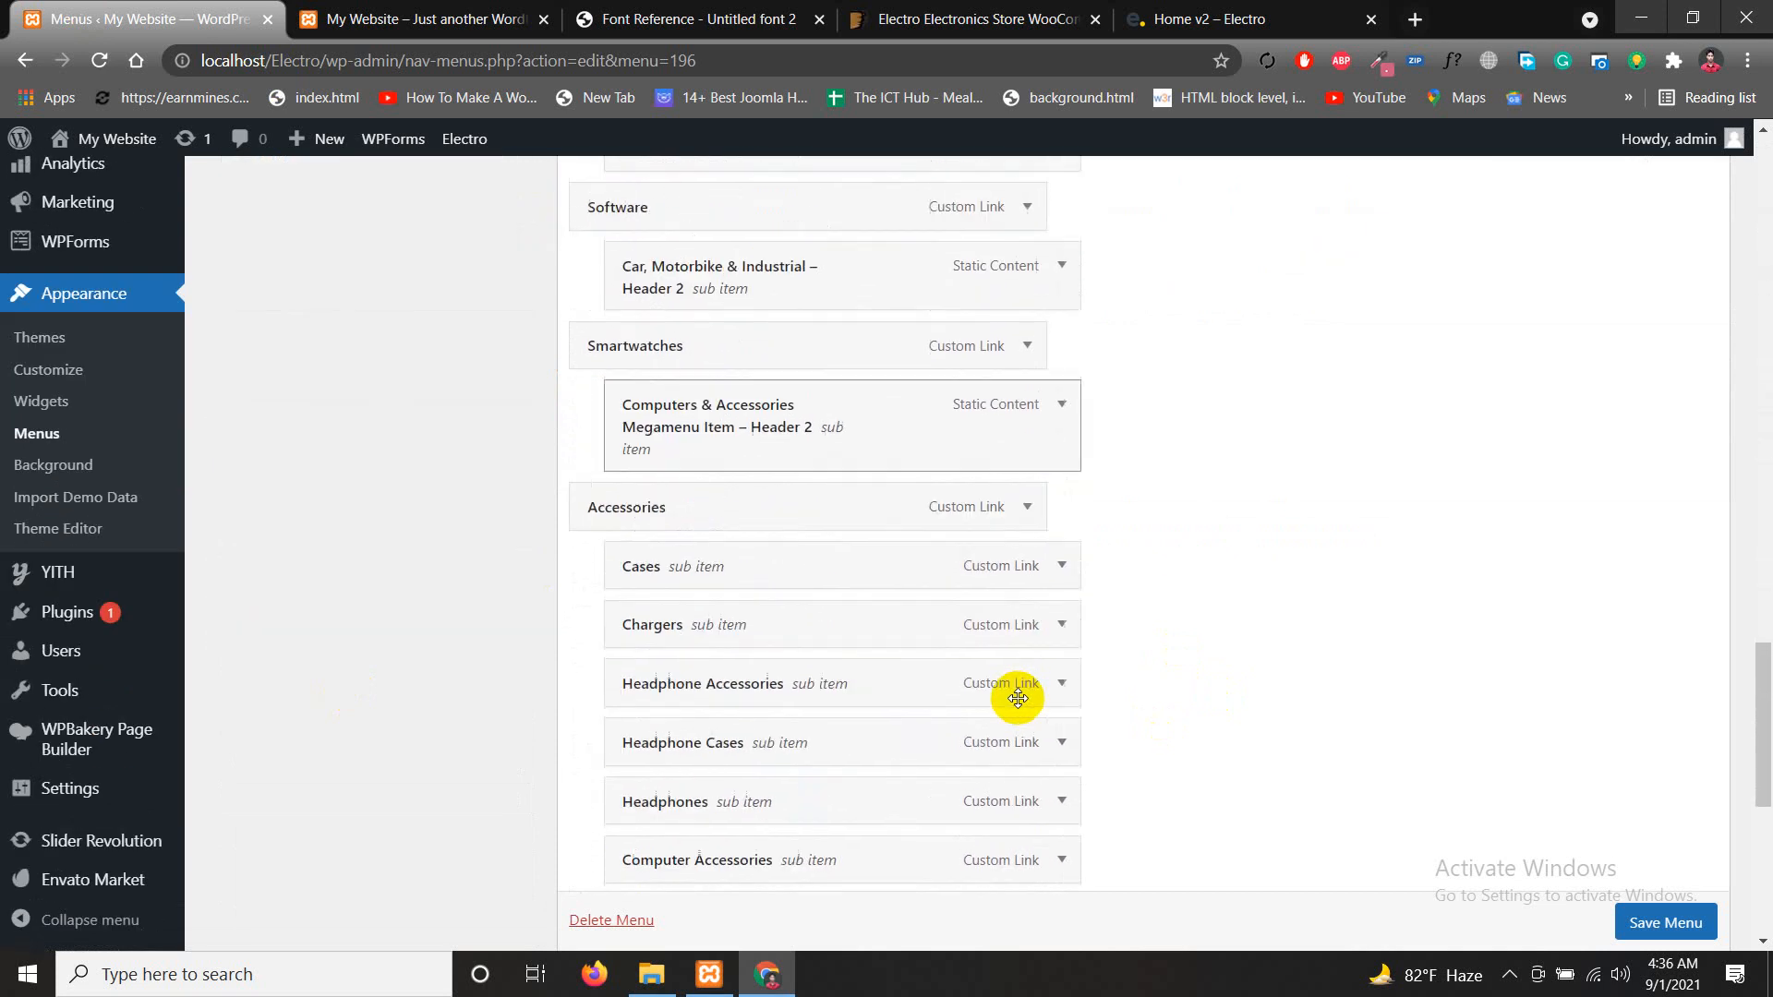
pyautogui.scroll(-7, 1018, 698)
pyautogui.scroll(-5, 924, 701)
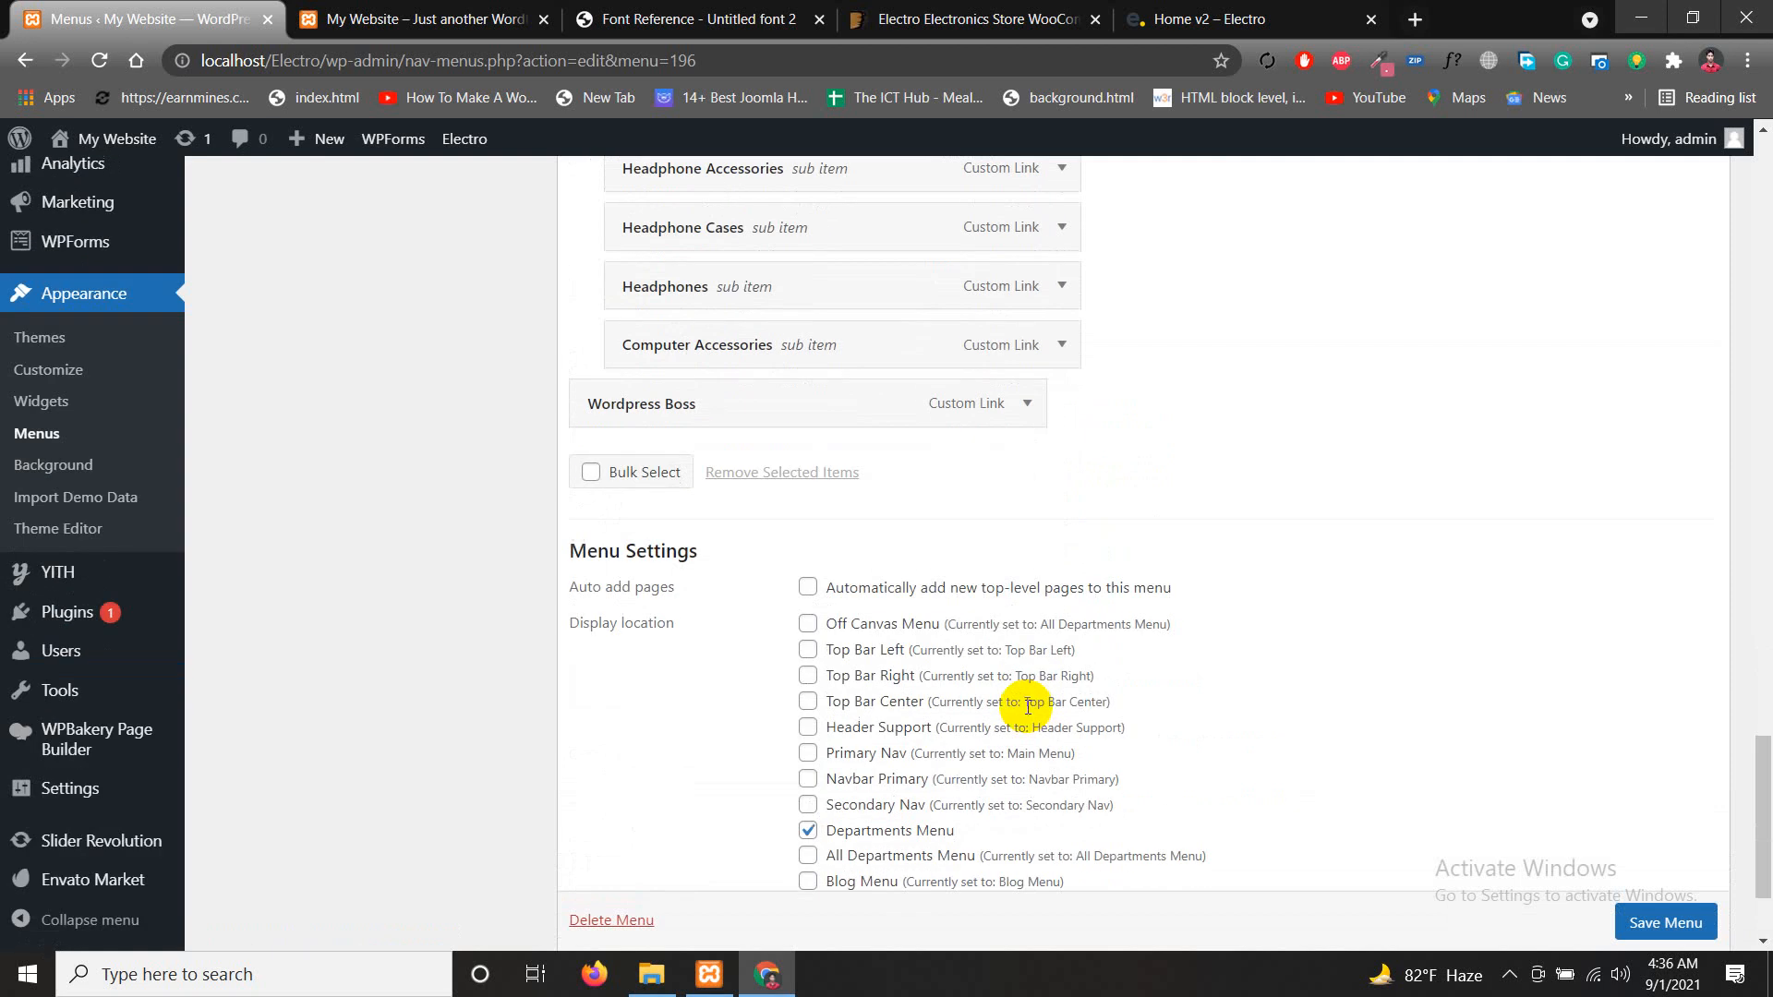
pyautogui.moveTo(794, 411); pyautogui.dragTo(789, 499)
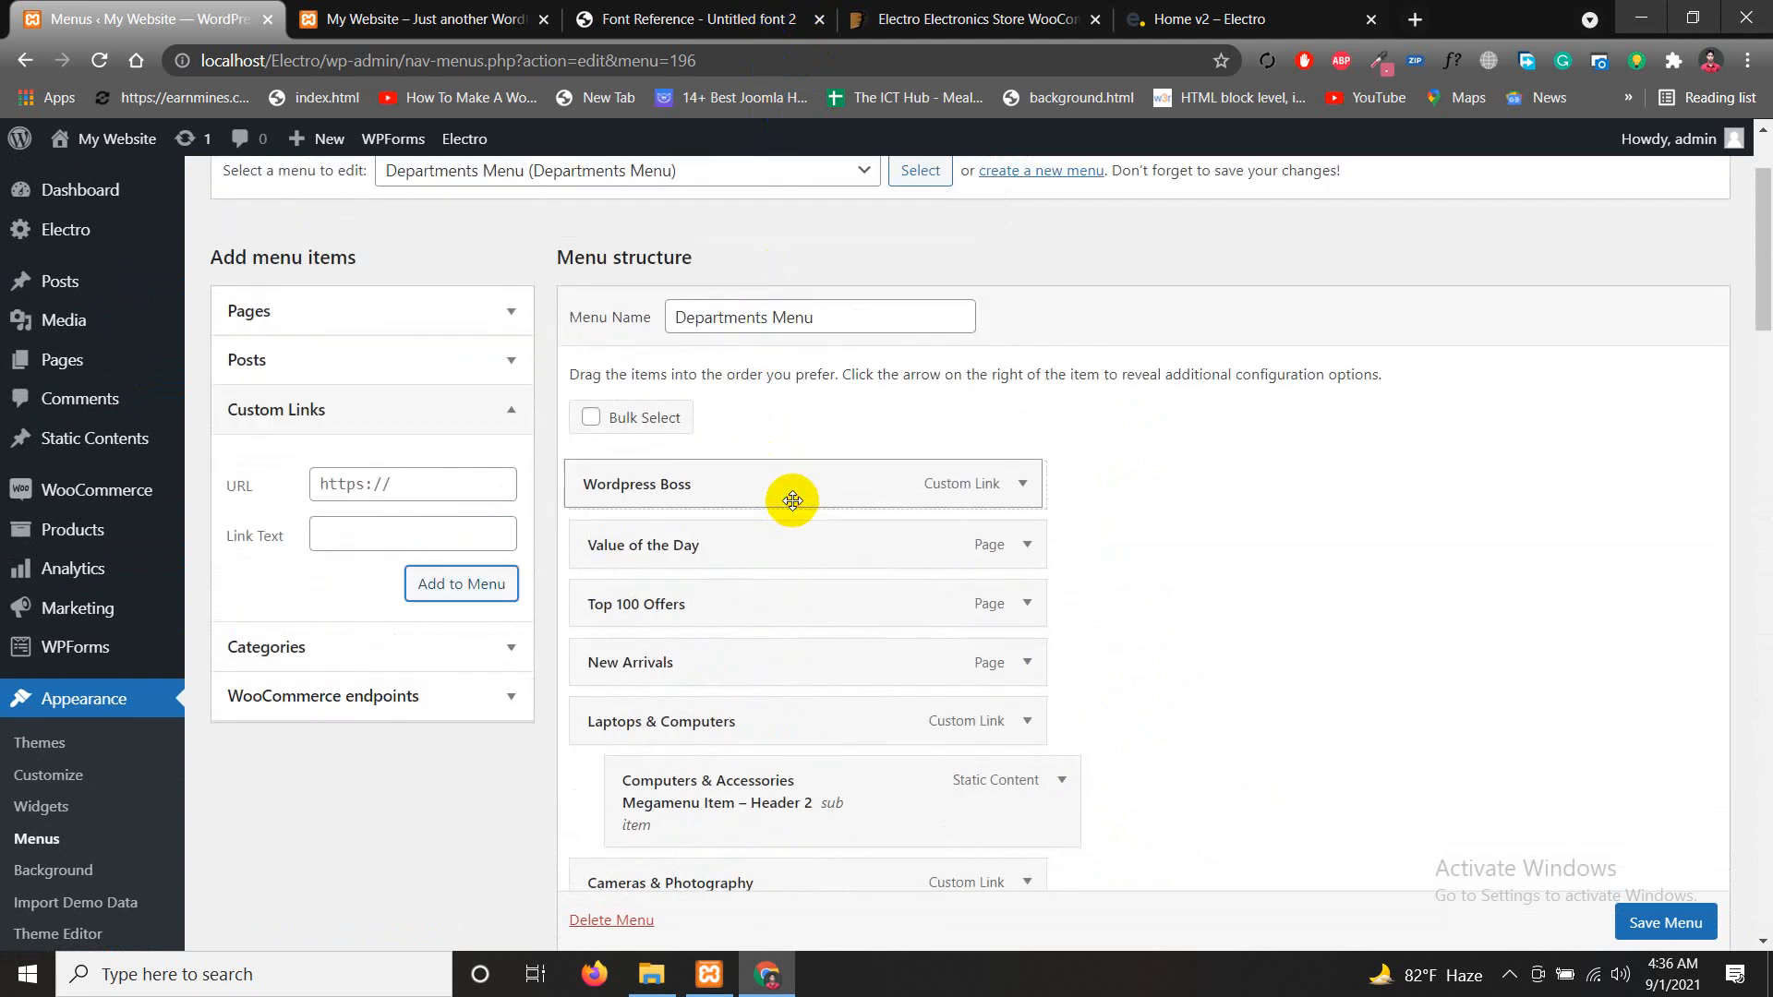
pyautogui.click(1663, 922)
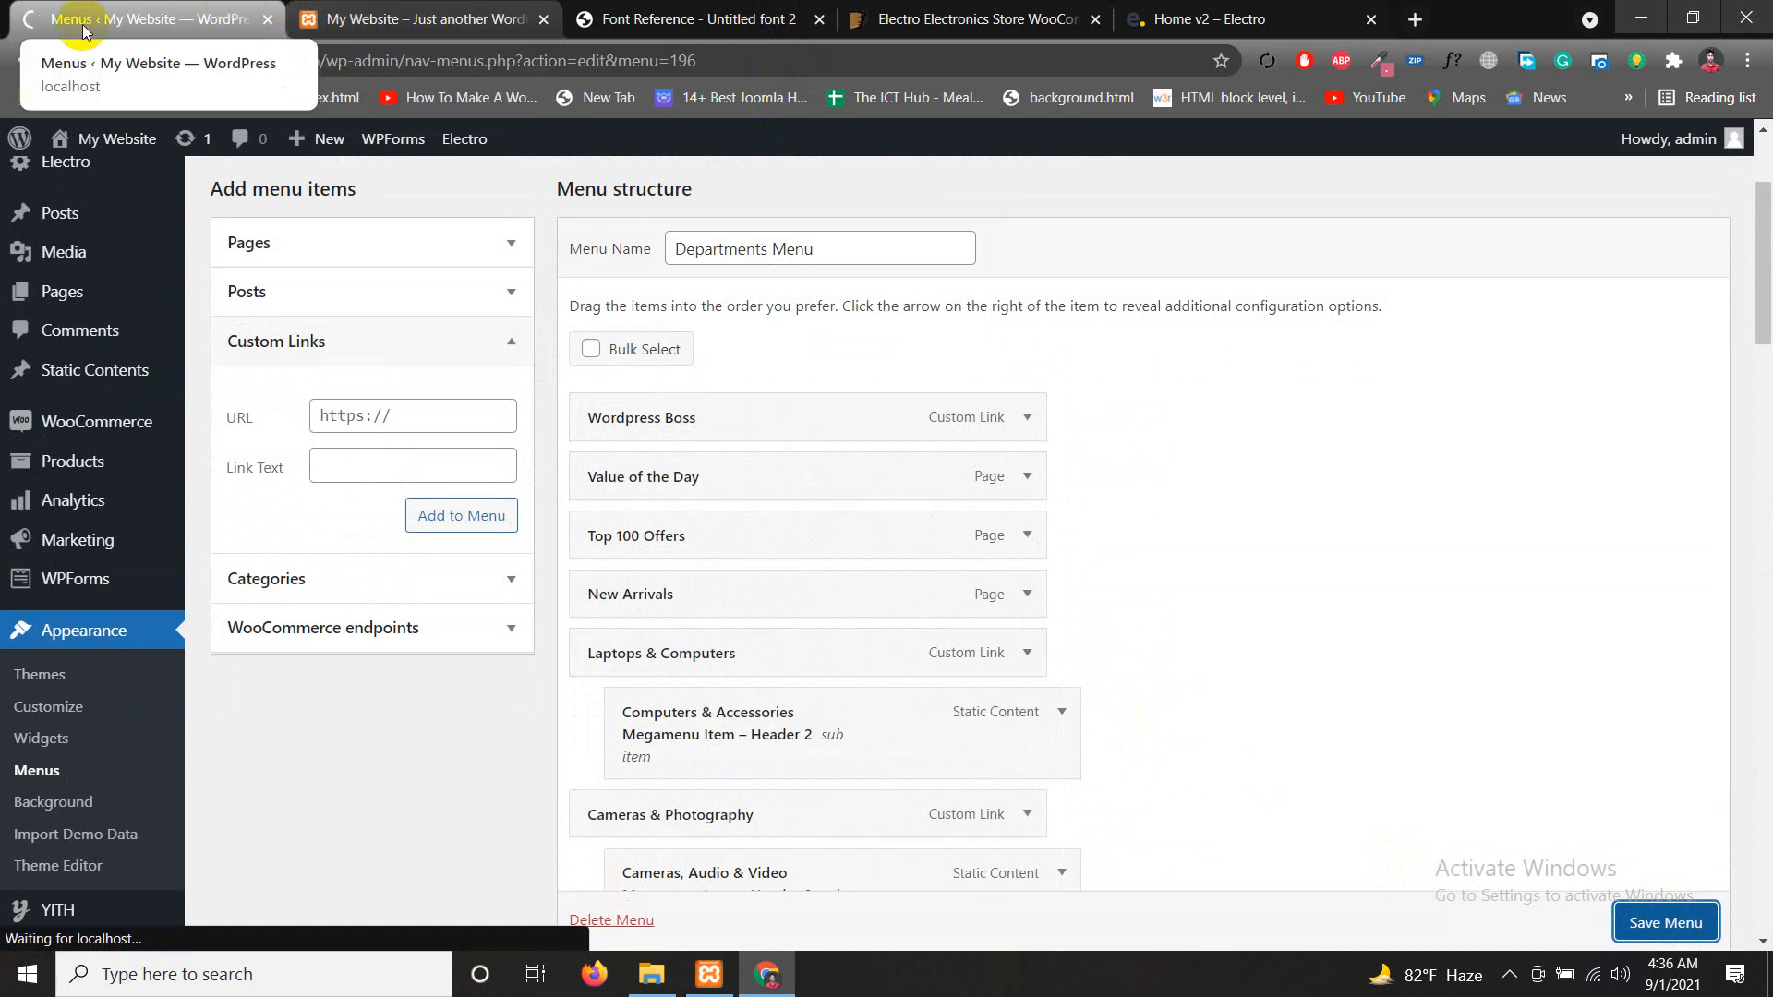
# Reload the site's home page and check its departments list for the Wordpress Boss link
pyautogui.click(364, 13)
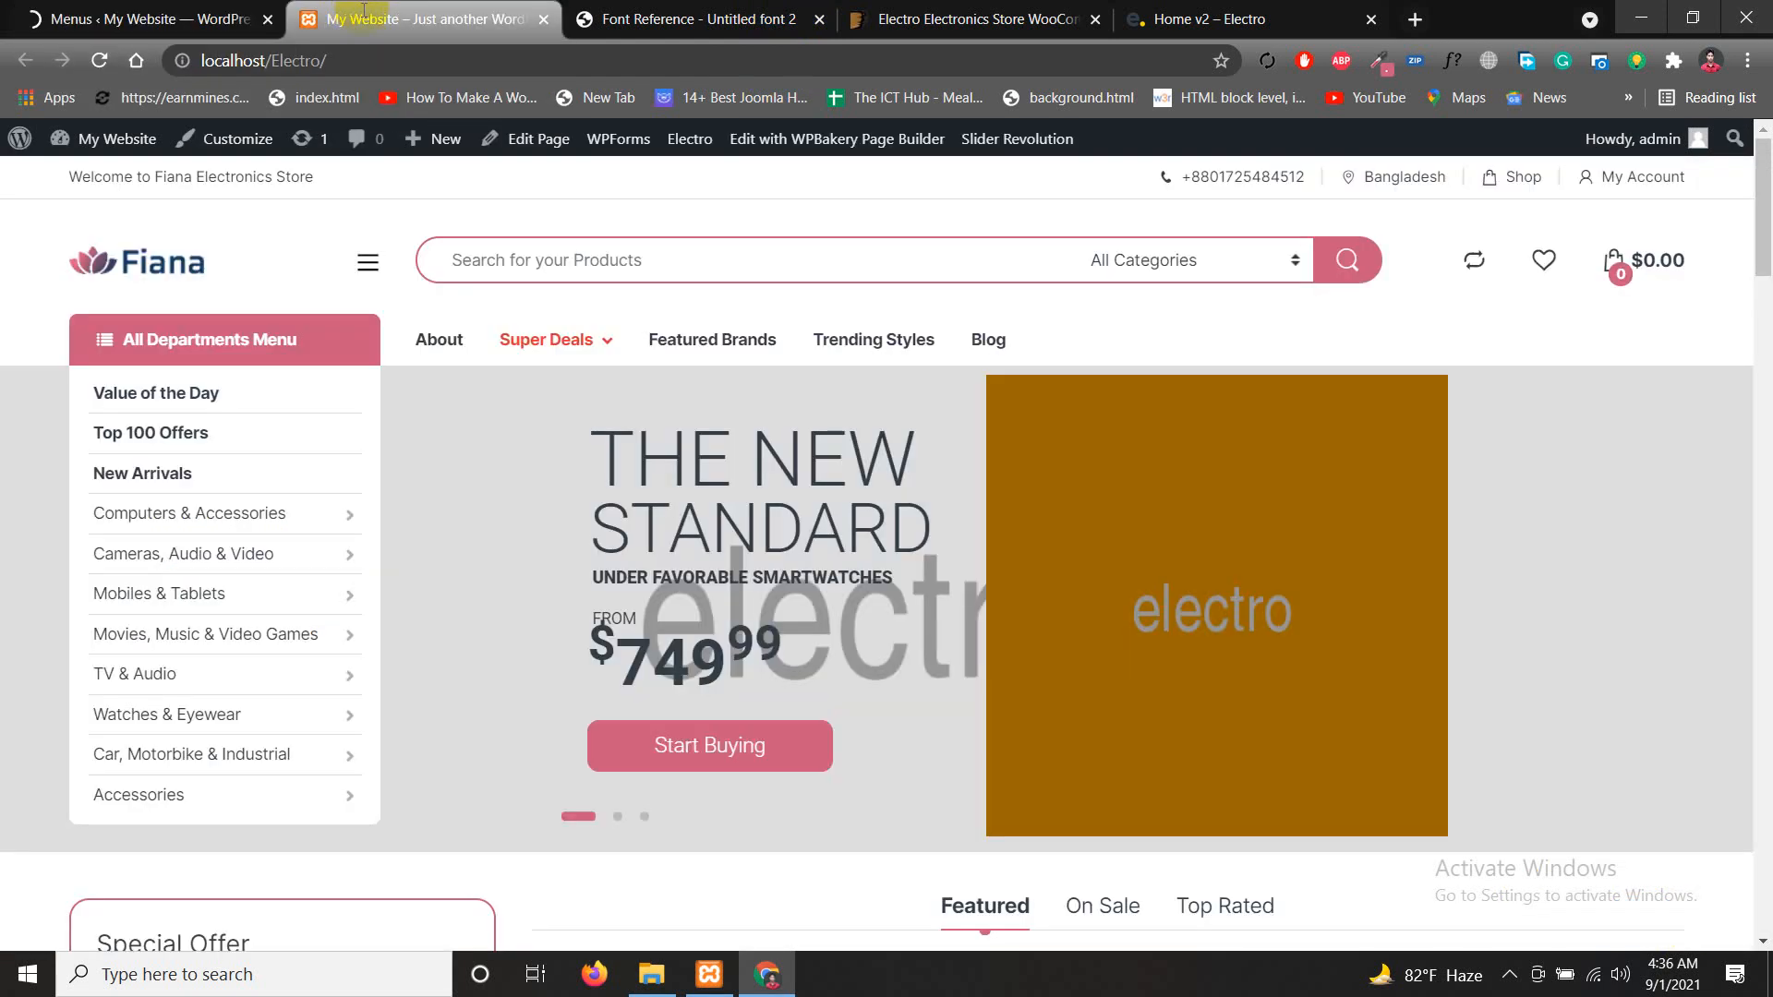
pyautogui.click(222, 18)
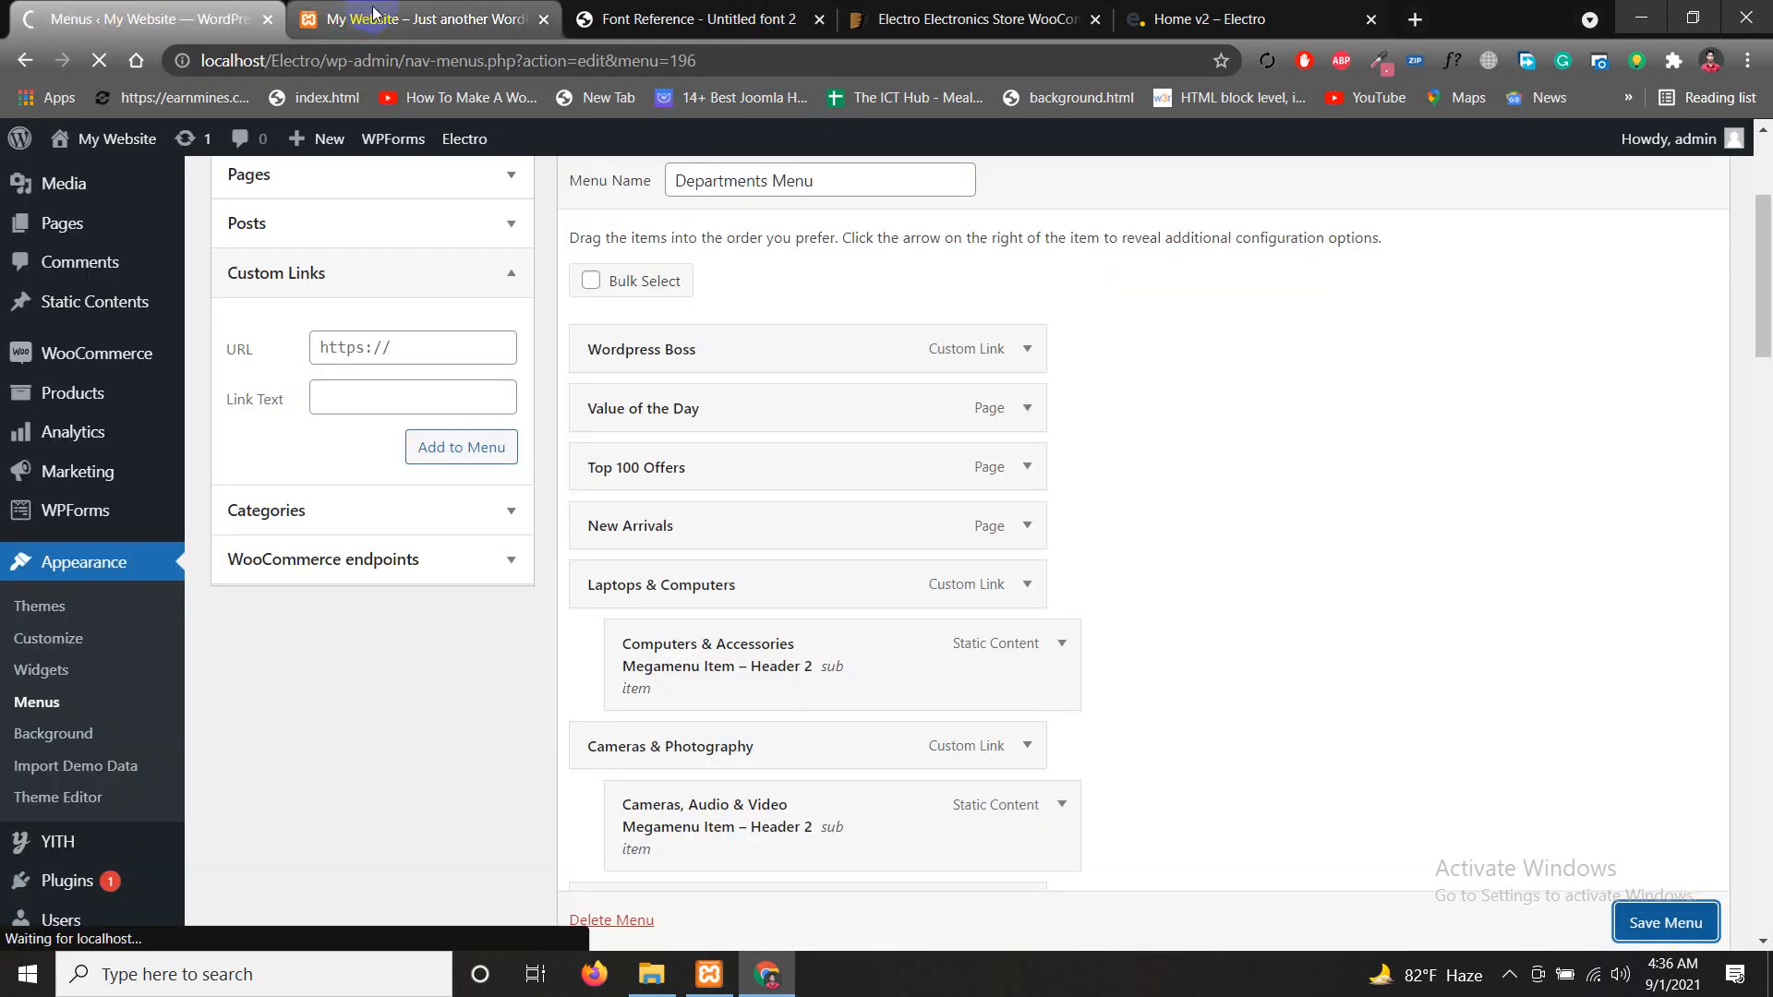
pyautogui.click(401, 13)
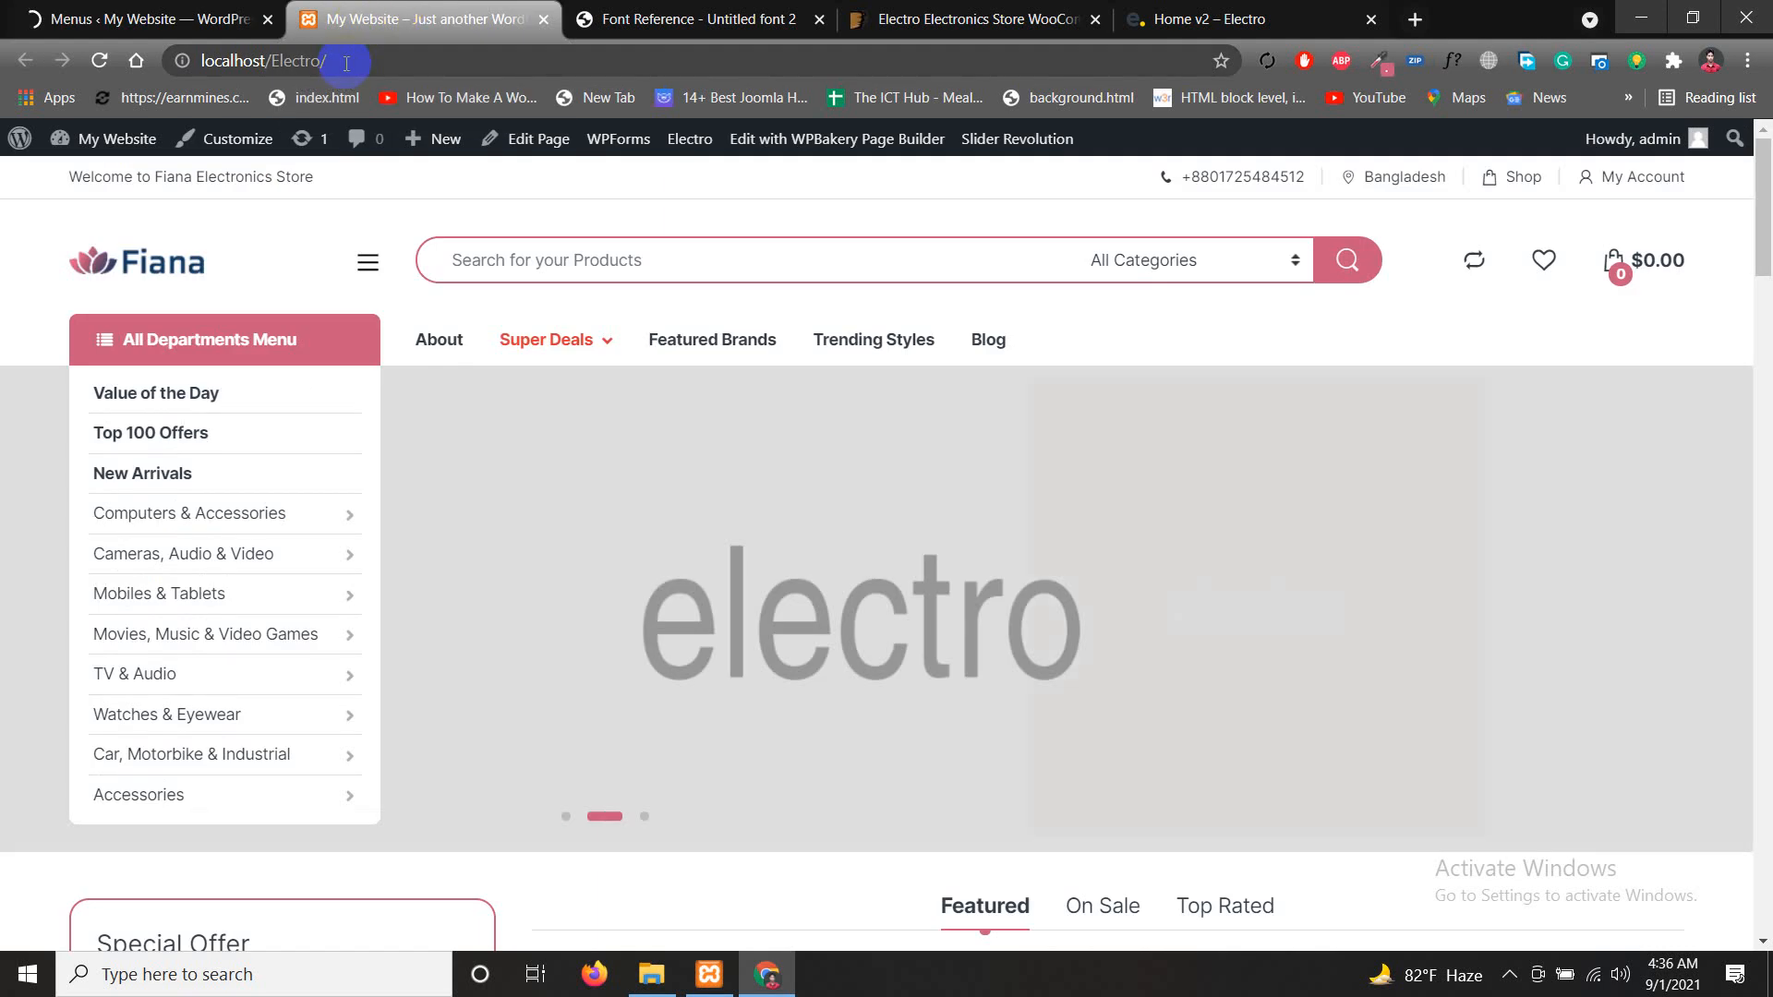
pyautogui.click(131, 17)
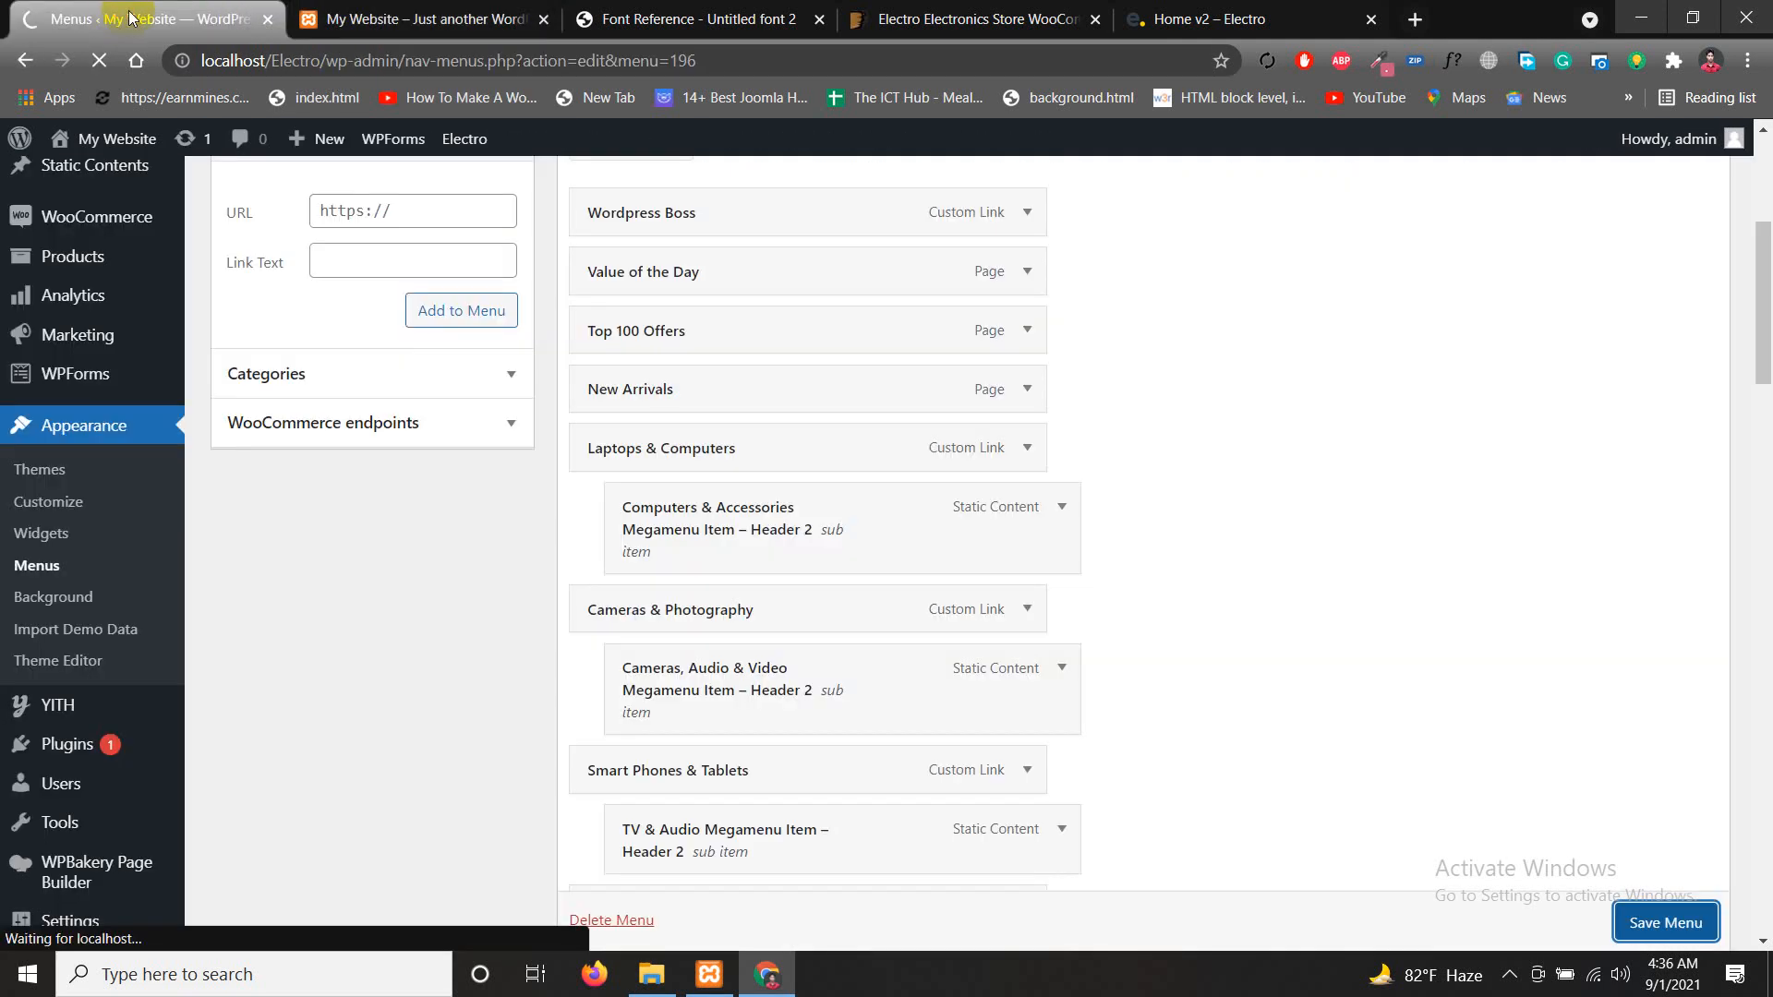
pyautogui.click(294, 26)
pyautogui.click(387, 59)
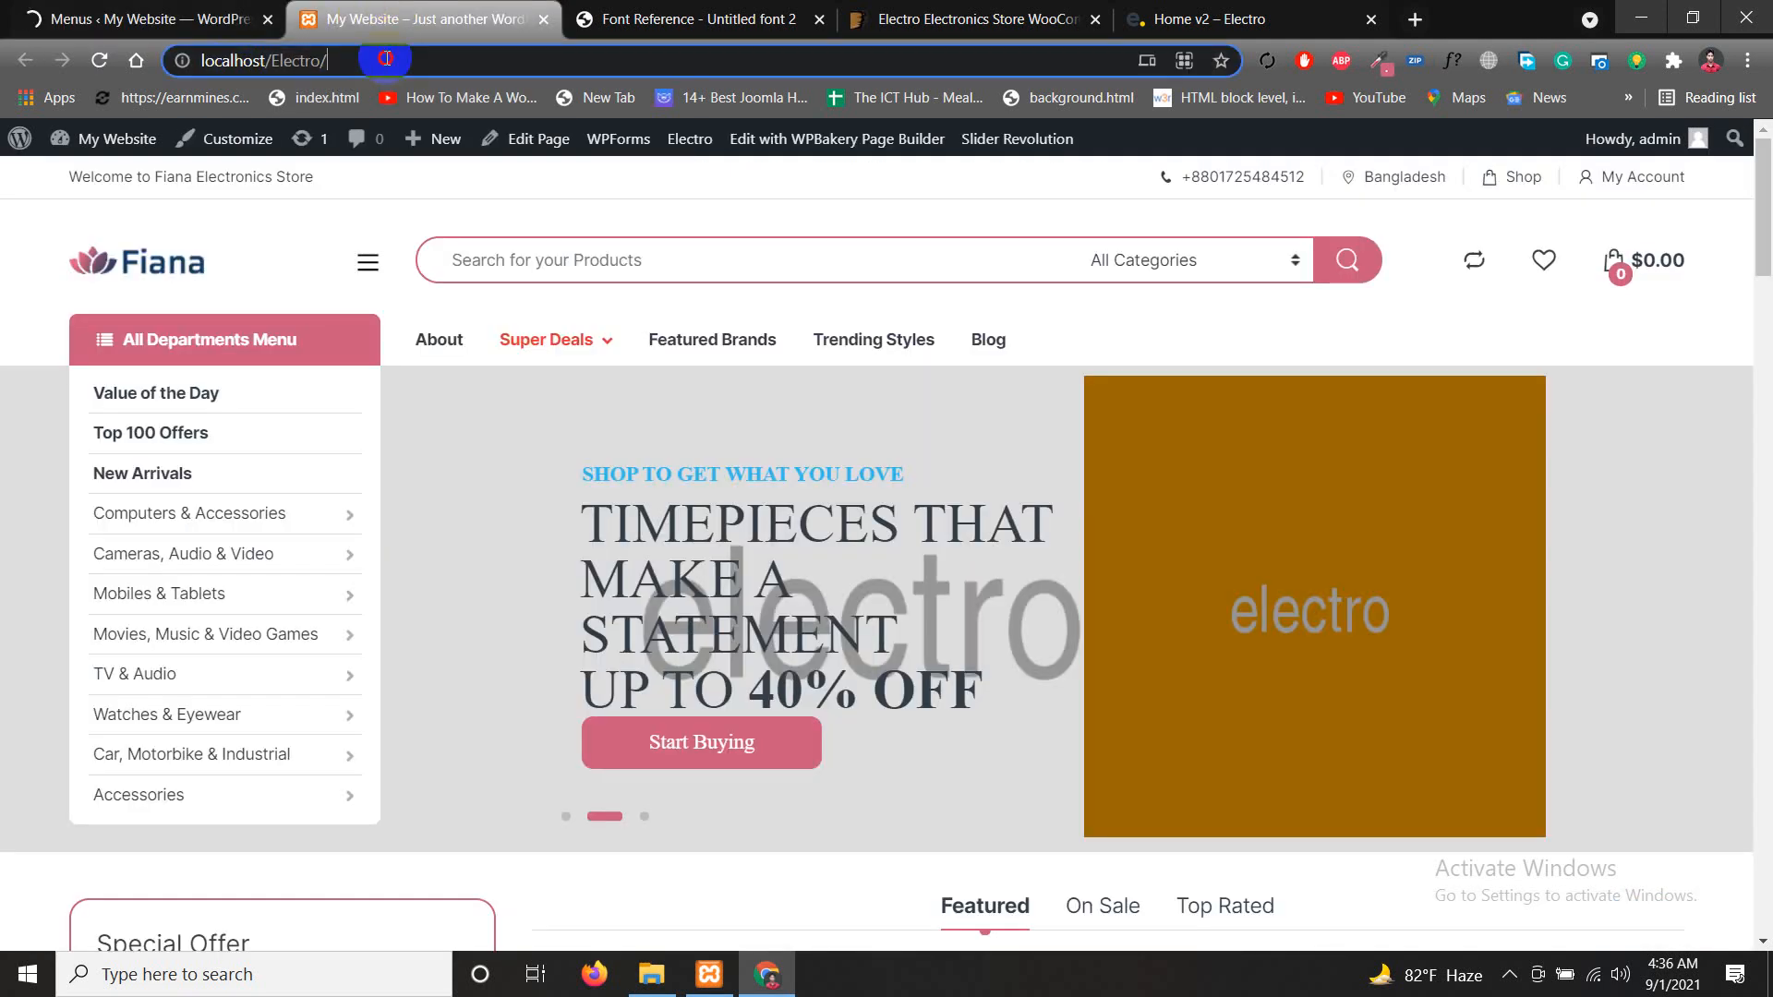
pyautogui.press('Return')
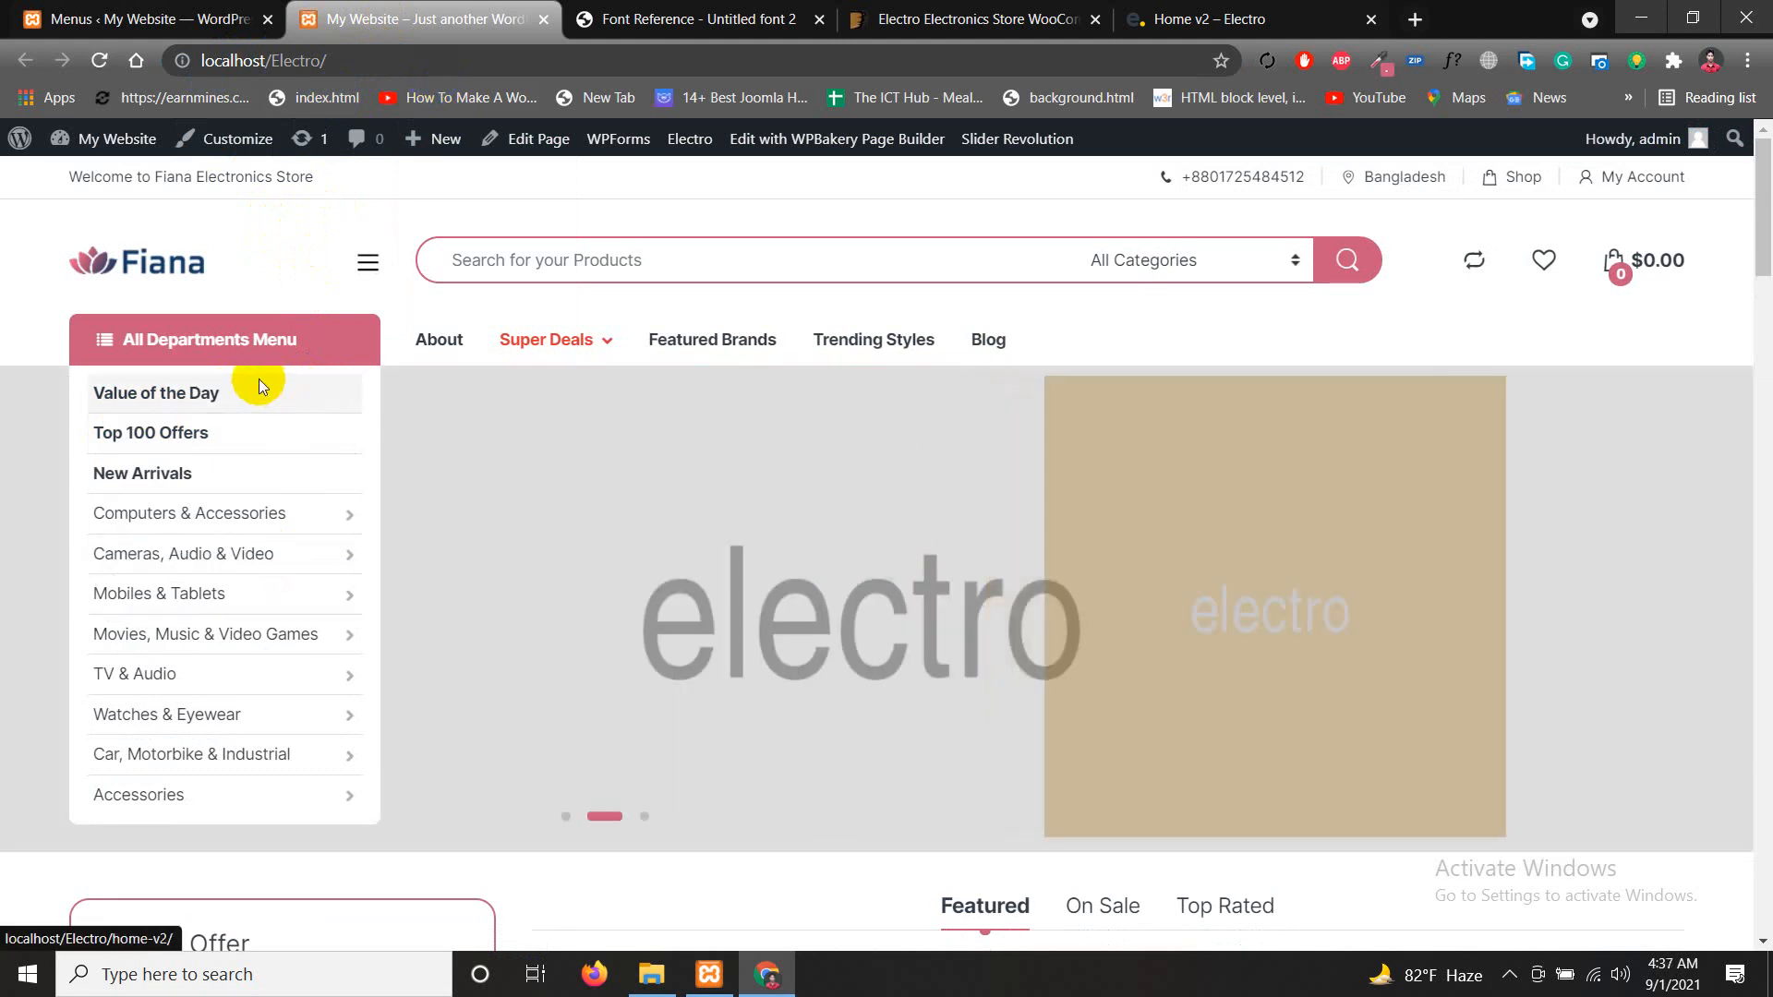
# Review the display location settings of the Departments Menu in the WordPress menu editor
pyautogui.click(166, 17)
pyautogui.moveTo(1759, 442); pyautogui.dragTo(1720, 910)
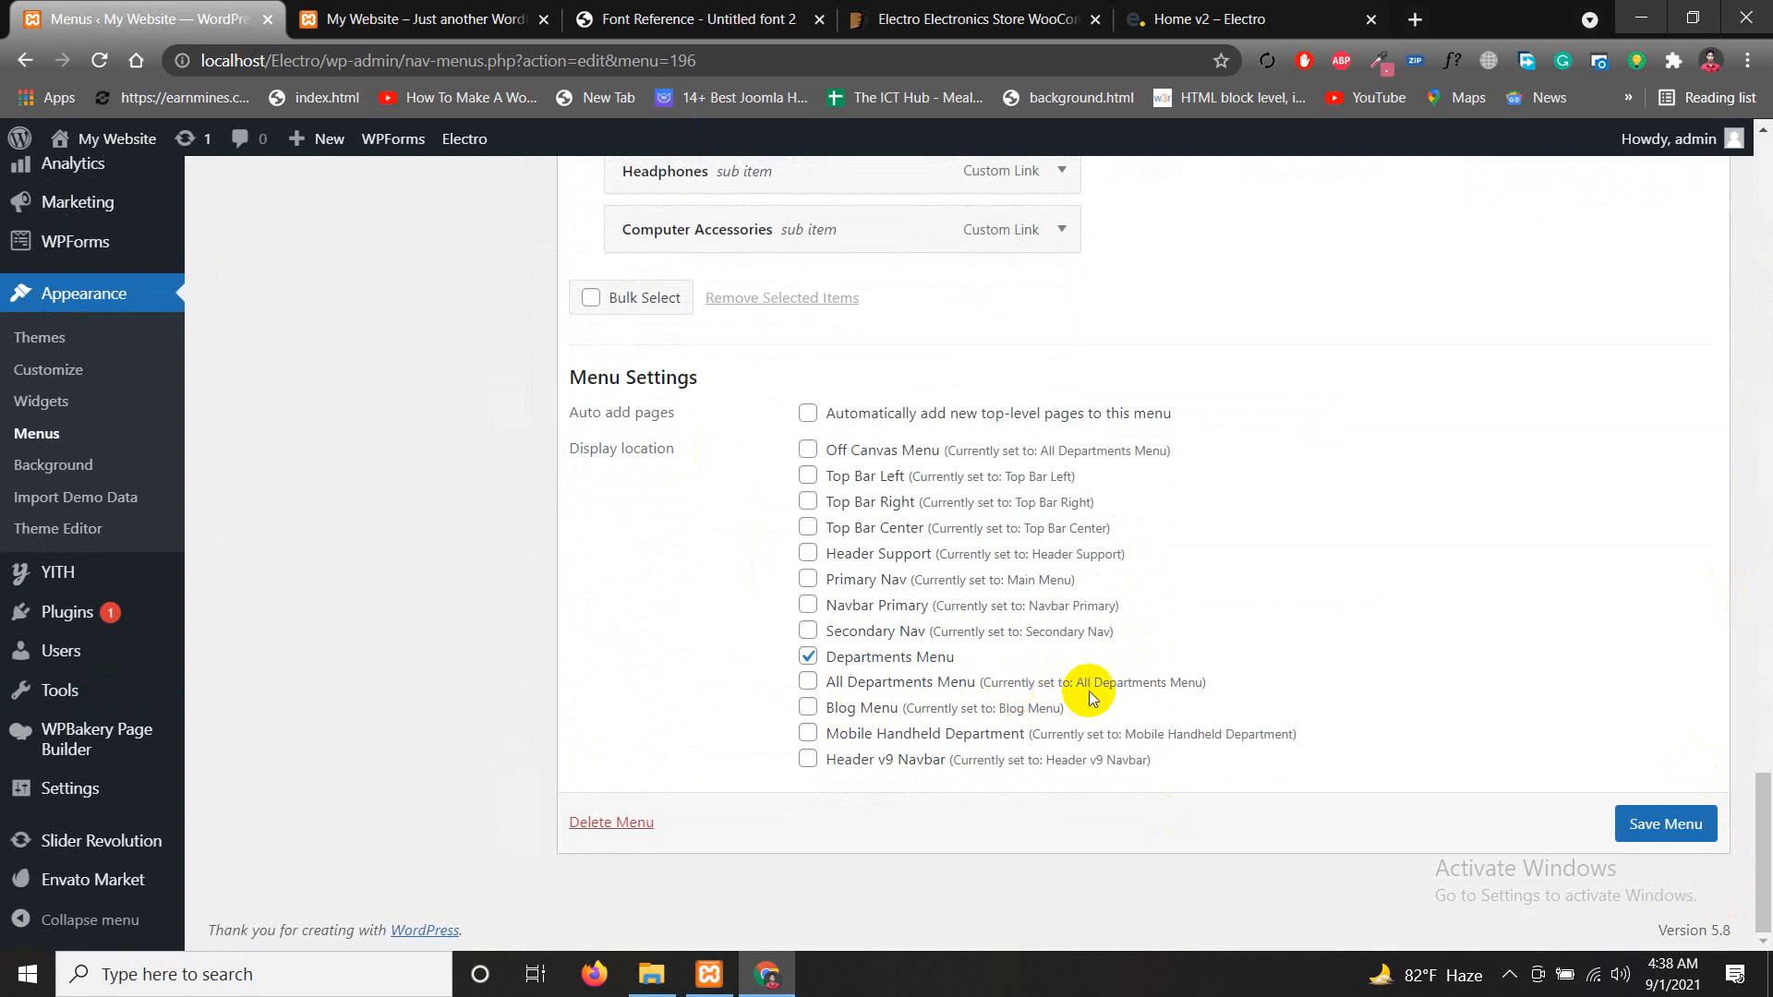
pyautogui.scroll(20, 1280, 650)
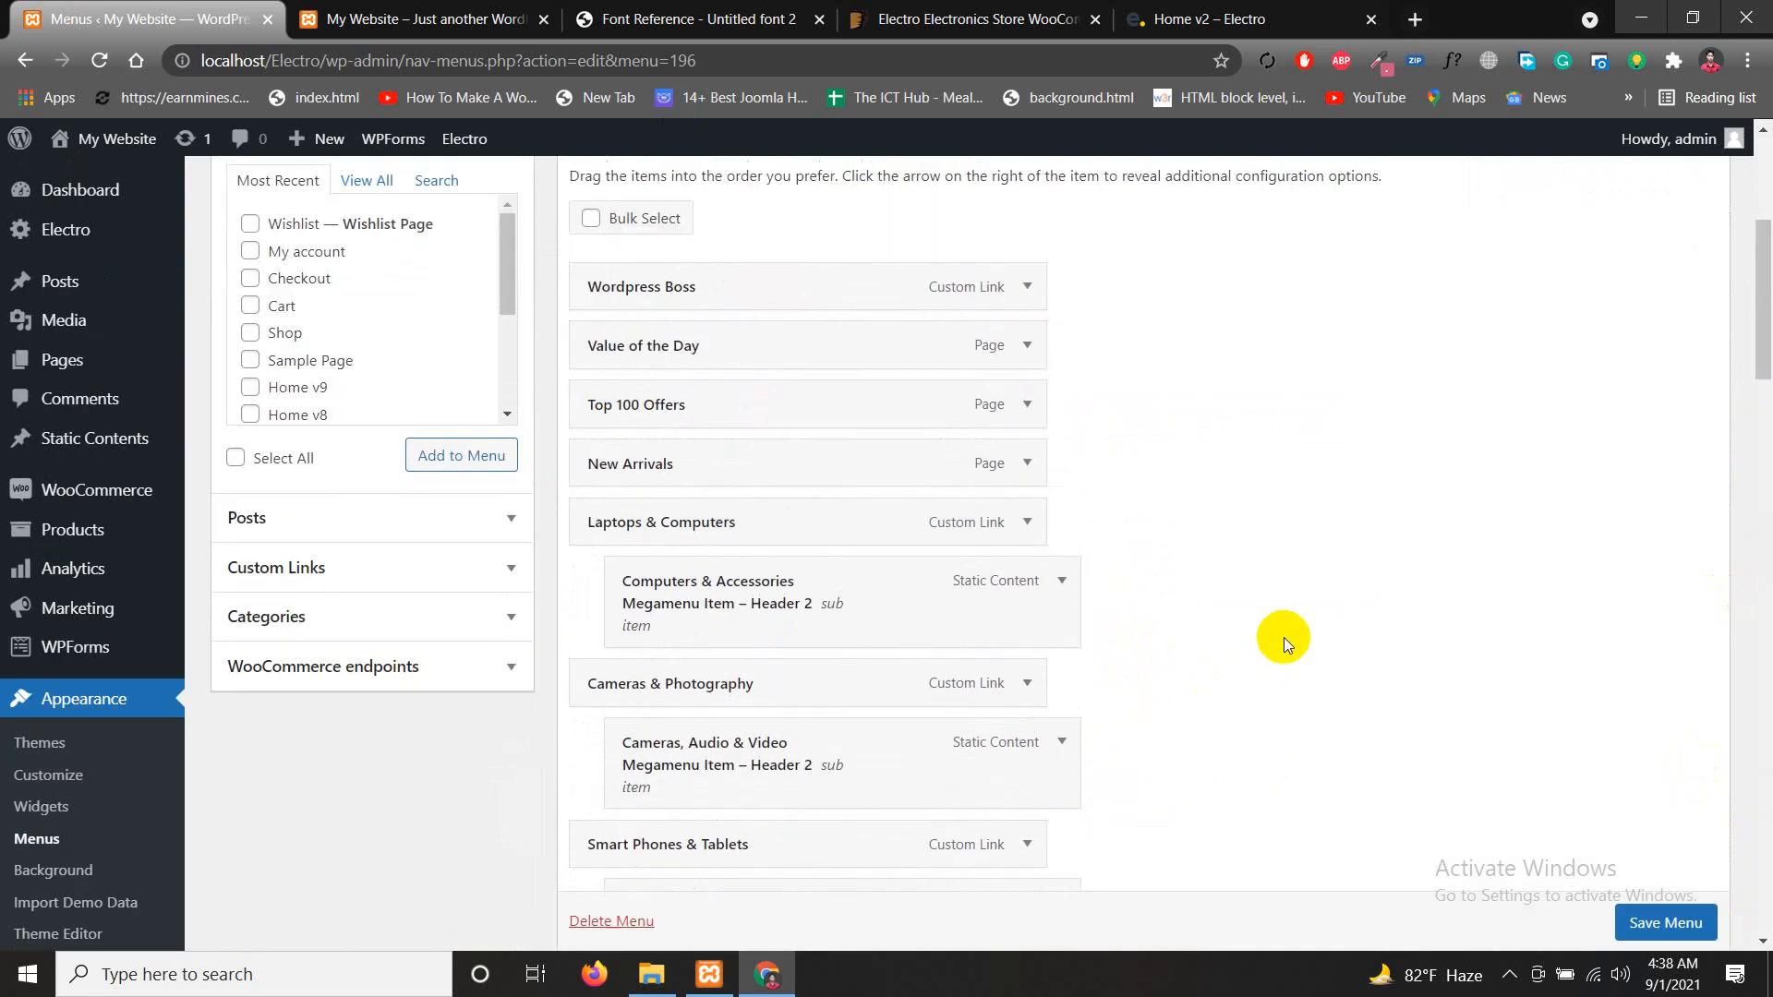
pyautogui.scroll(4, 1284, 637)
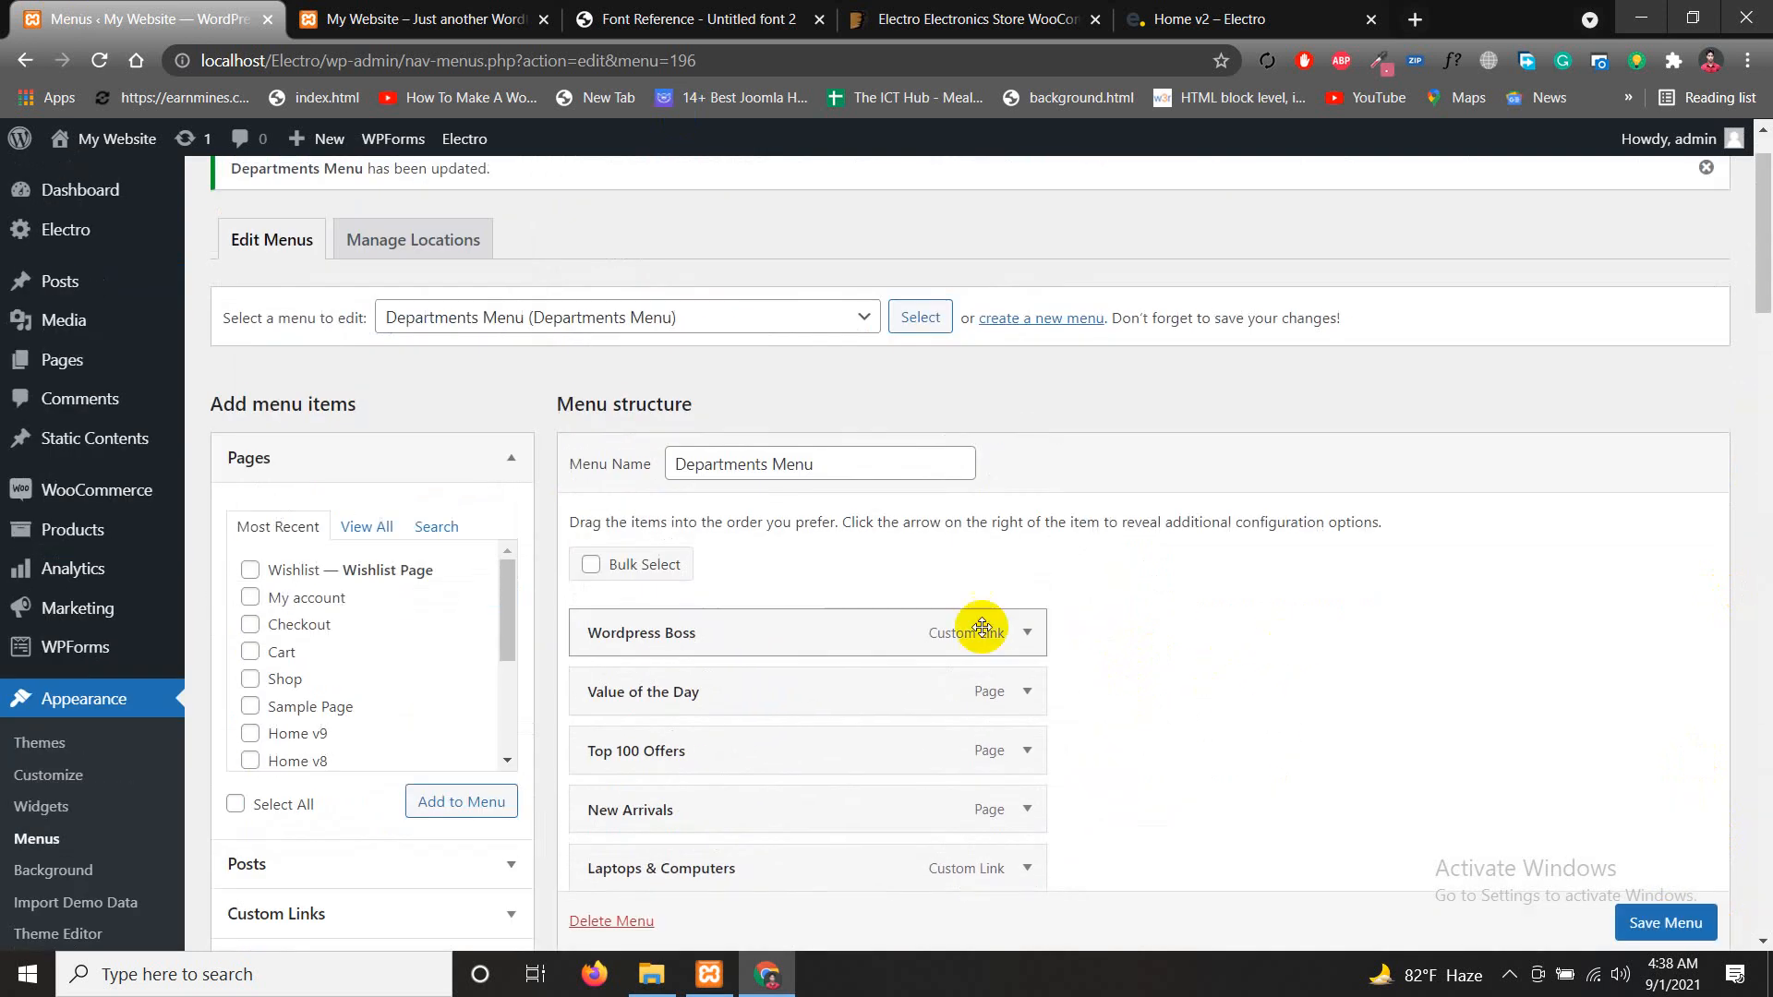
# Remove the Wordpress Boss link from the Departments Menu and save the menu
pyautogui.click(1028, 633)
pyautogui.moveTo(707, 781); pyautogui.dragTo(558, 784)
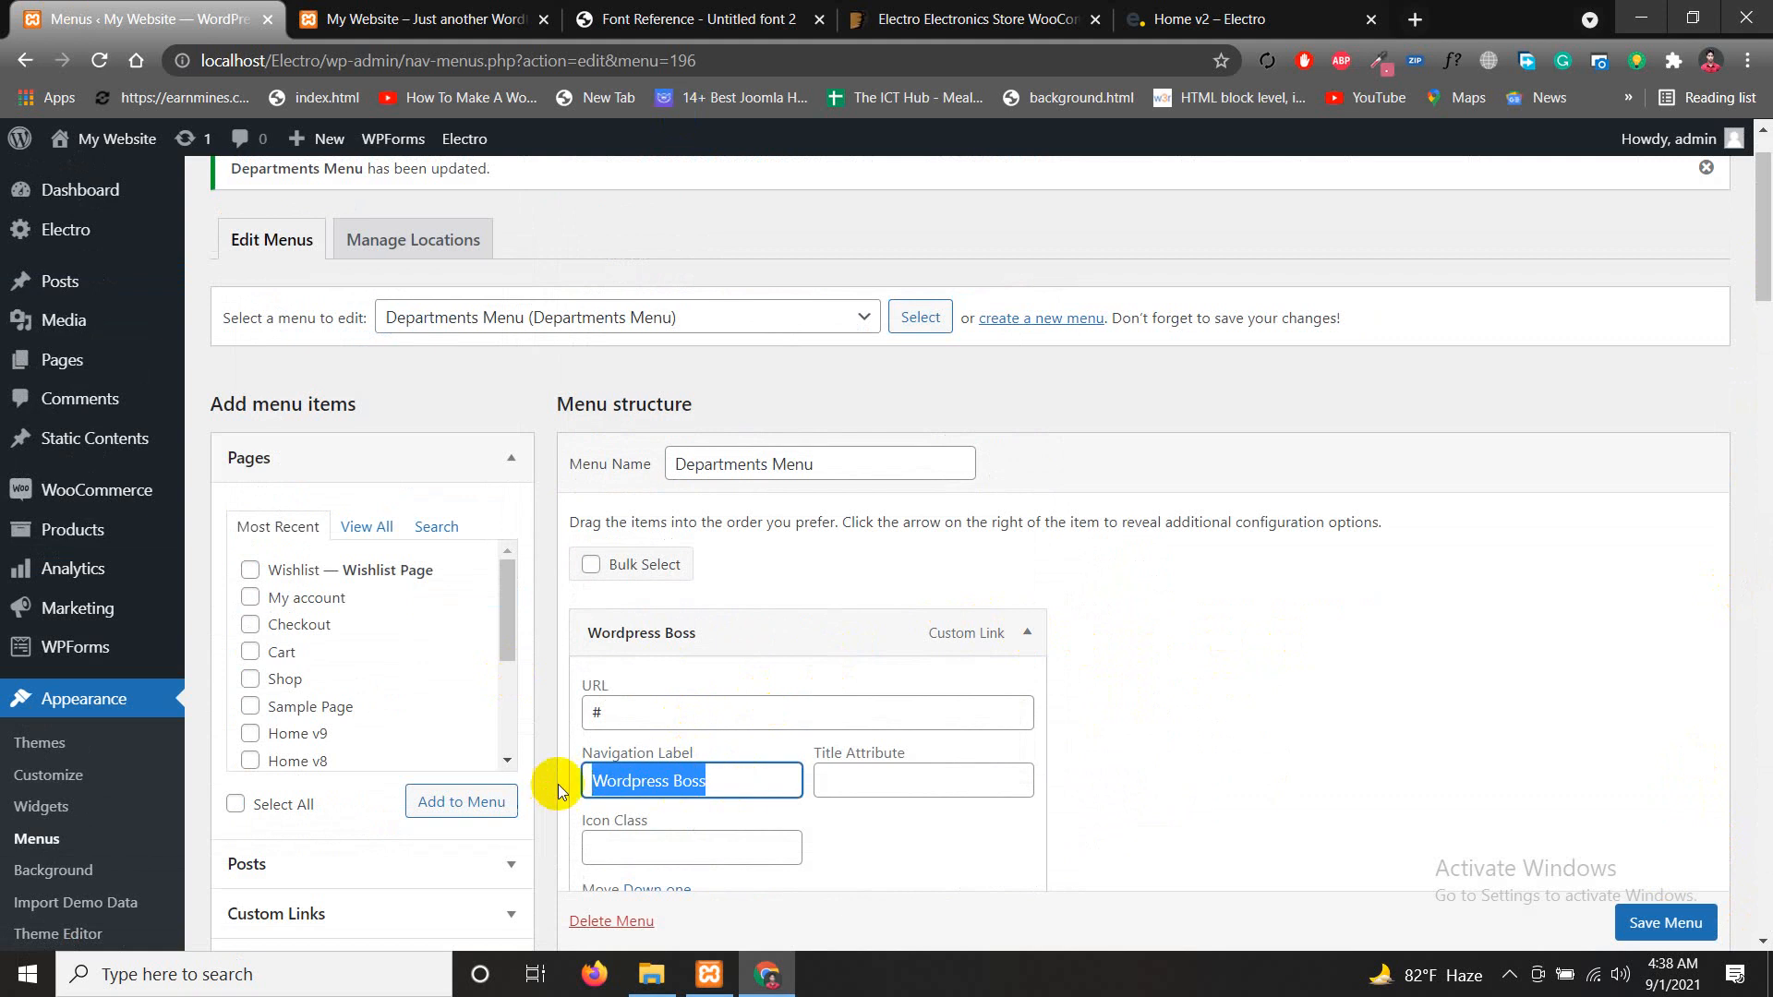
pyautogui.click(1027, 633)
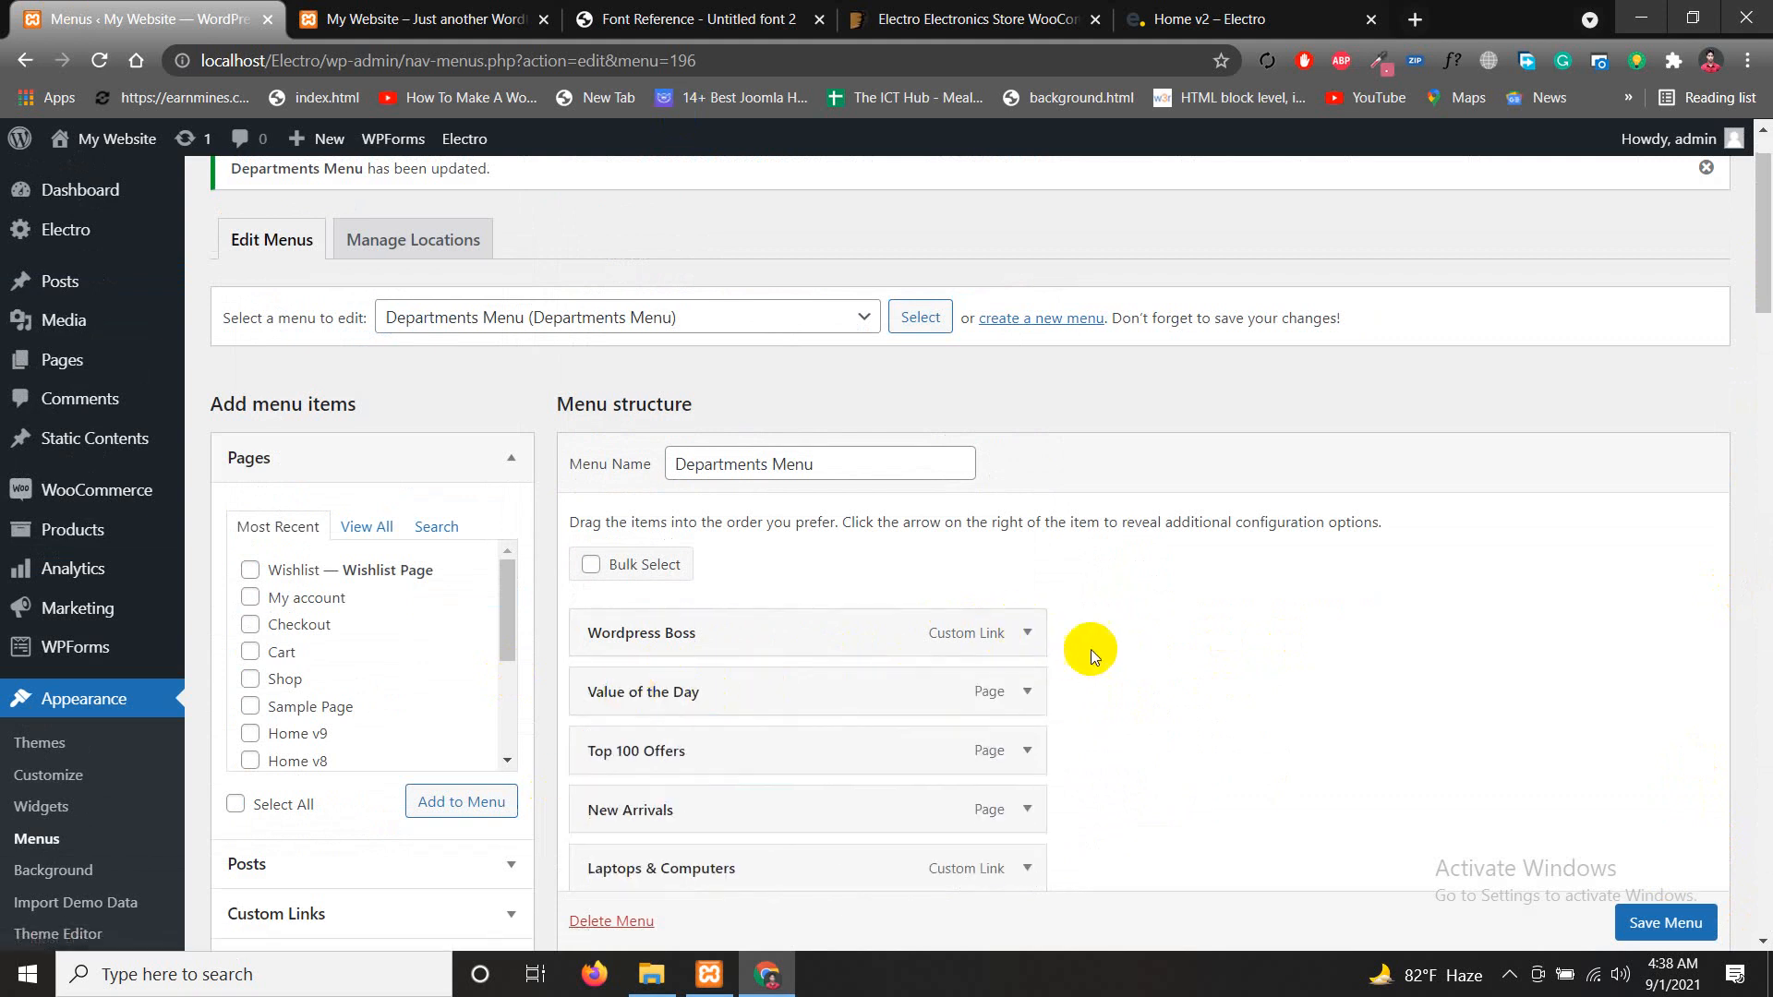
pyautogui.click(1031, 635)
pyautogui.scroll(-3, 990, 679)
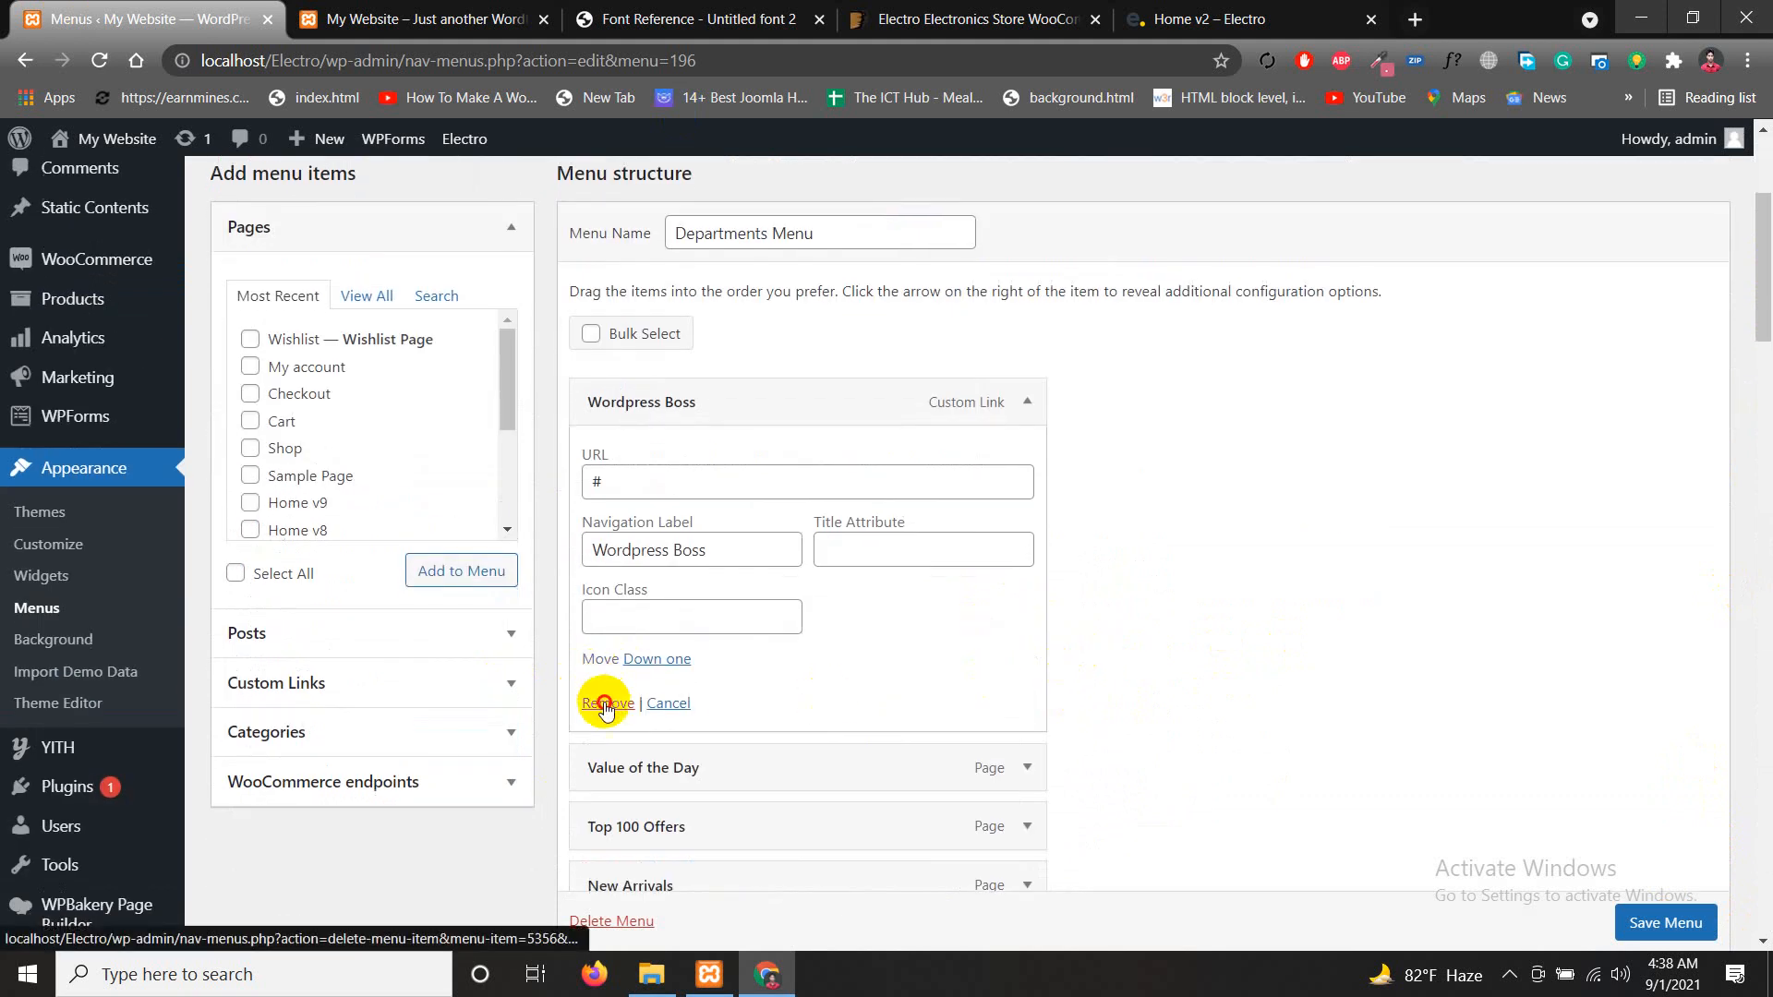
pyautogui.click(603, 699)
pyautogui.click(1665, 922)
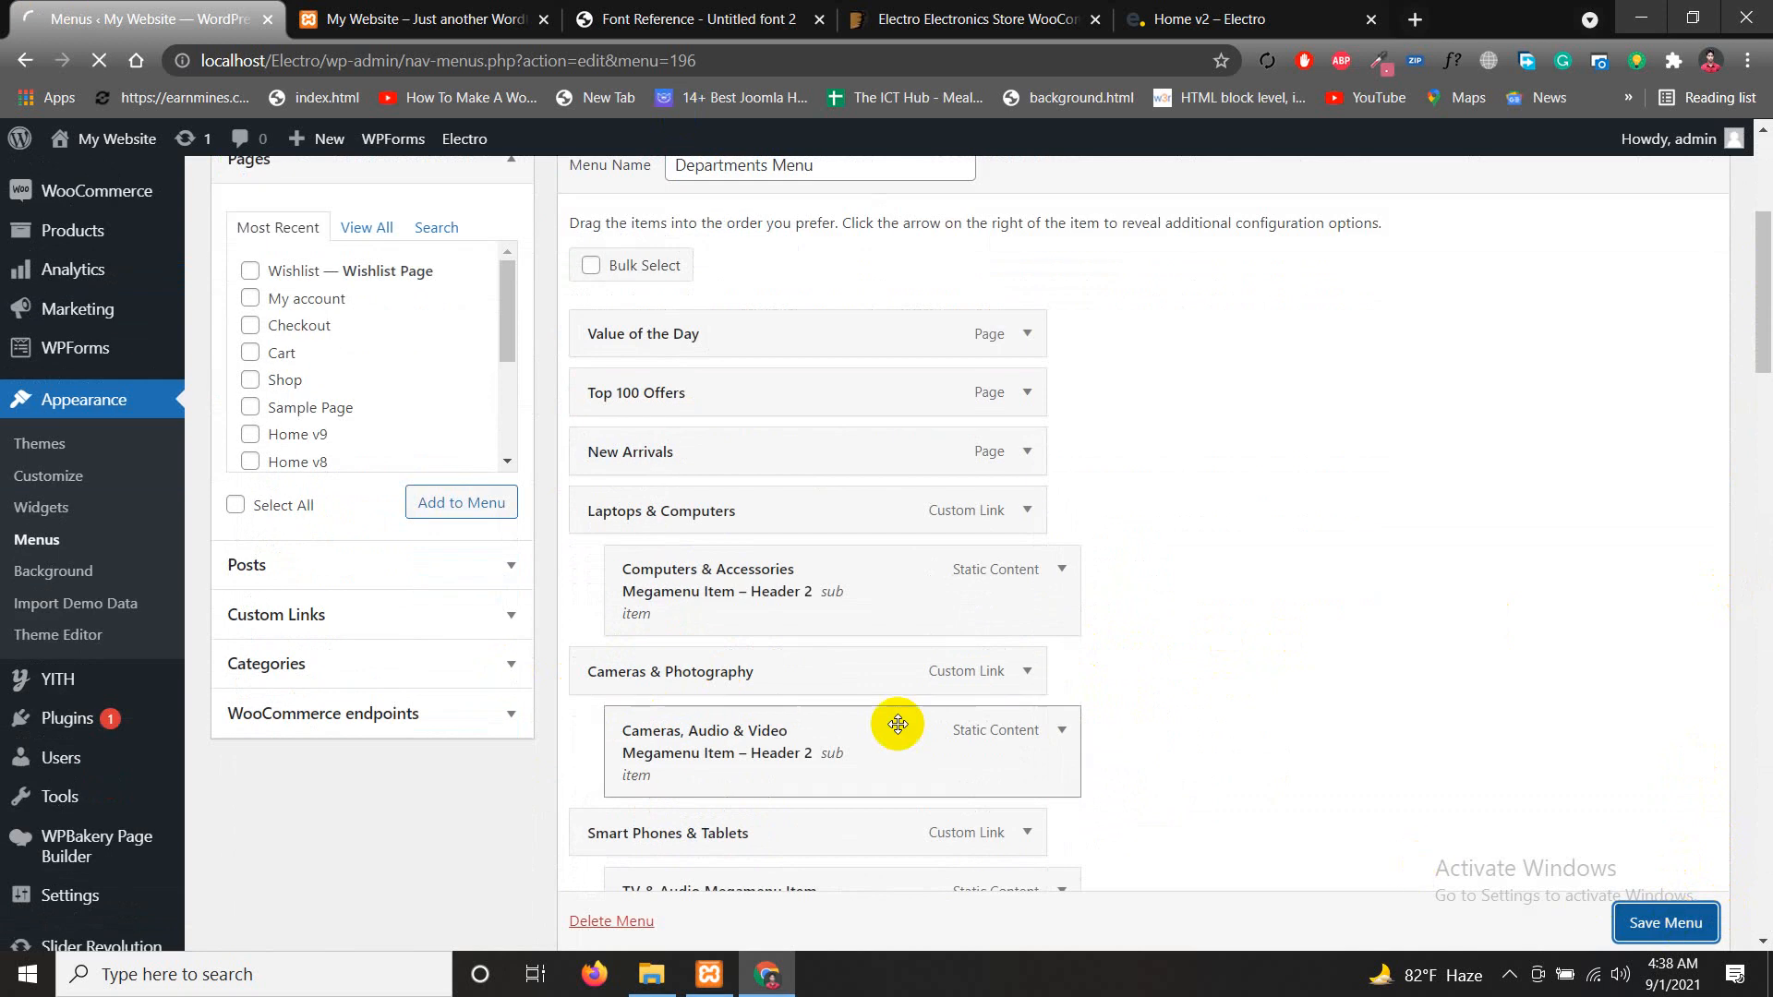
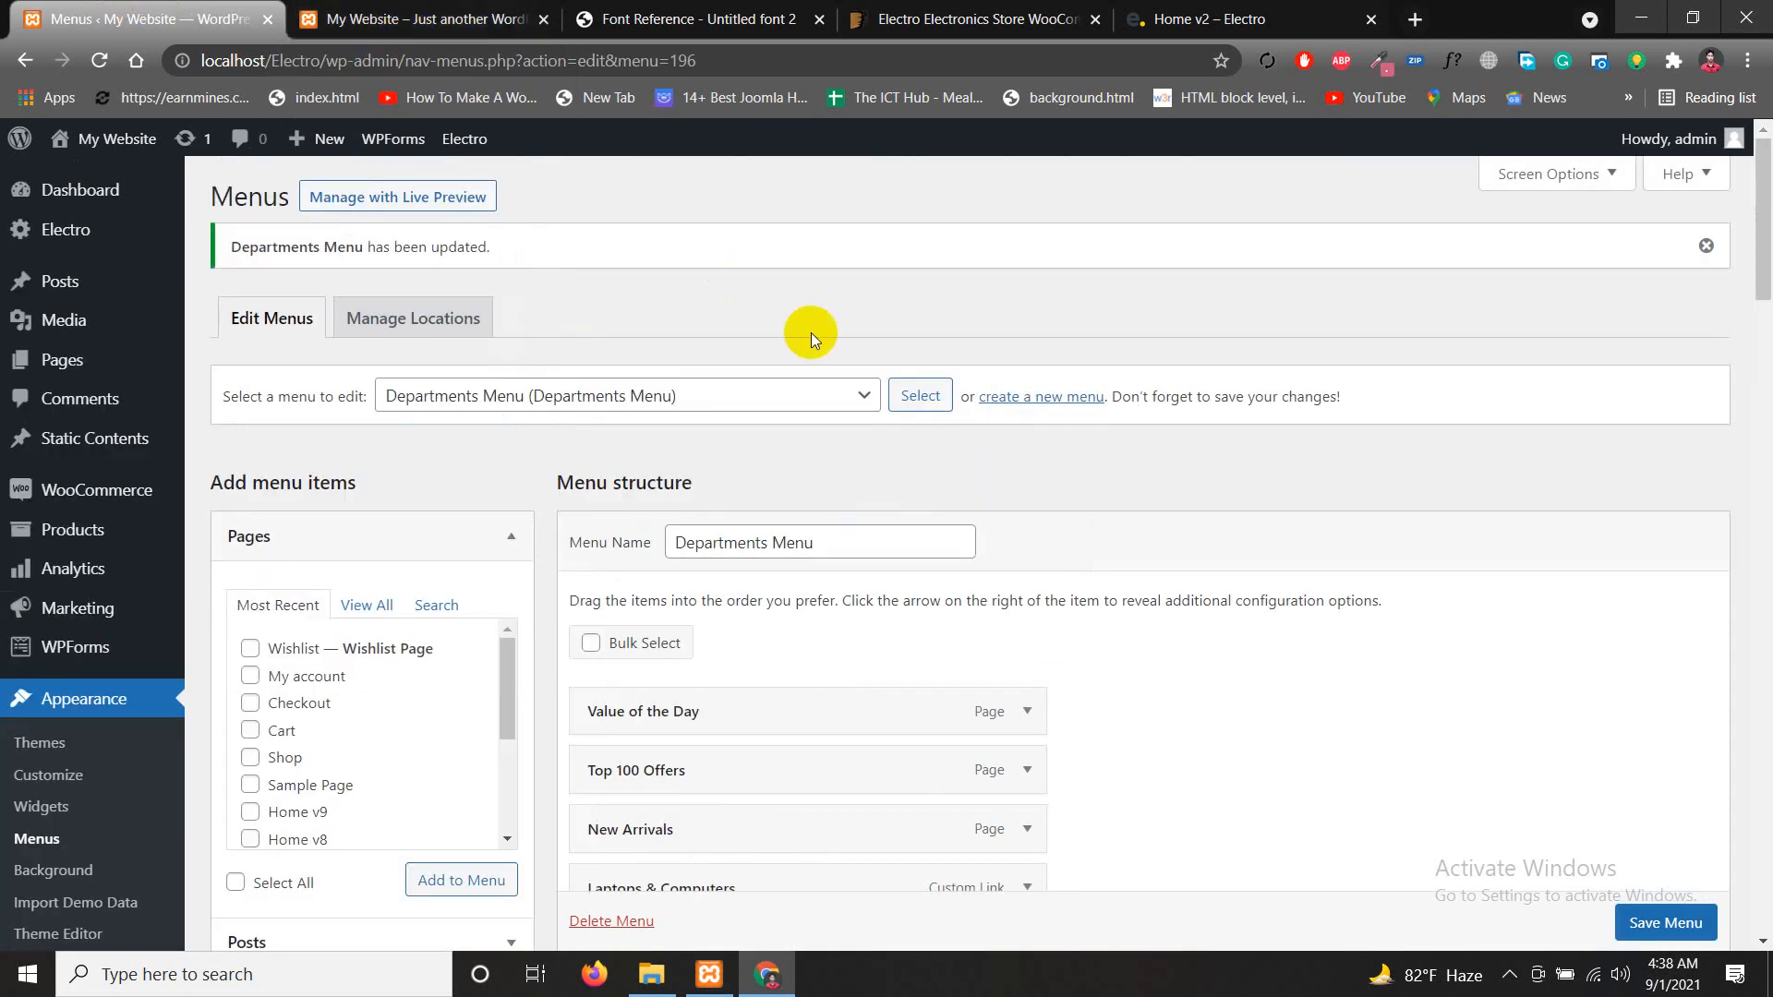
# Load the All Departments Menu for editing
pyautogui.click(785, 396)
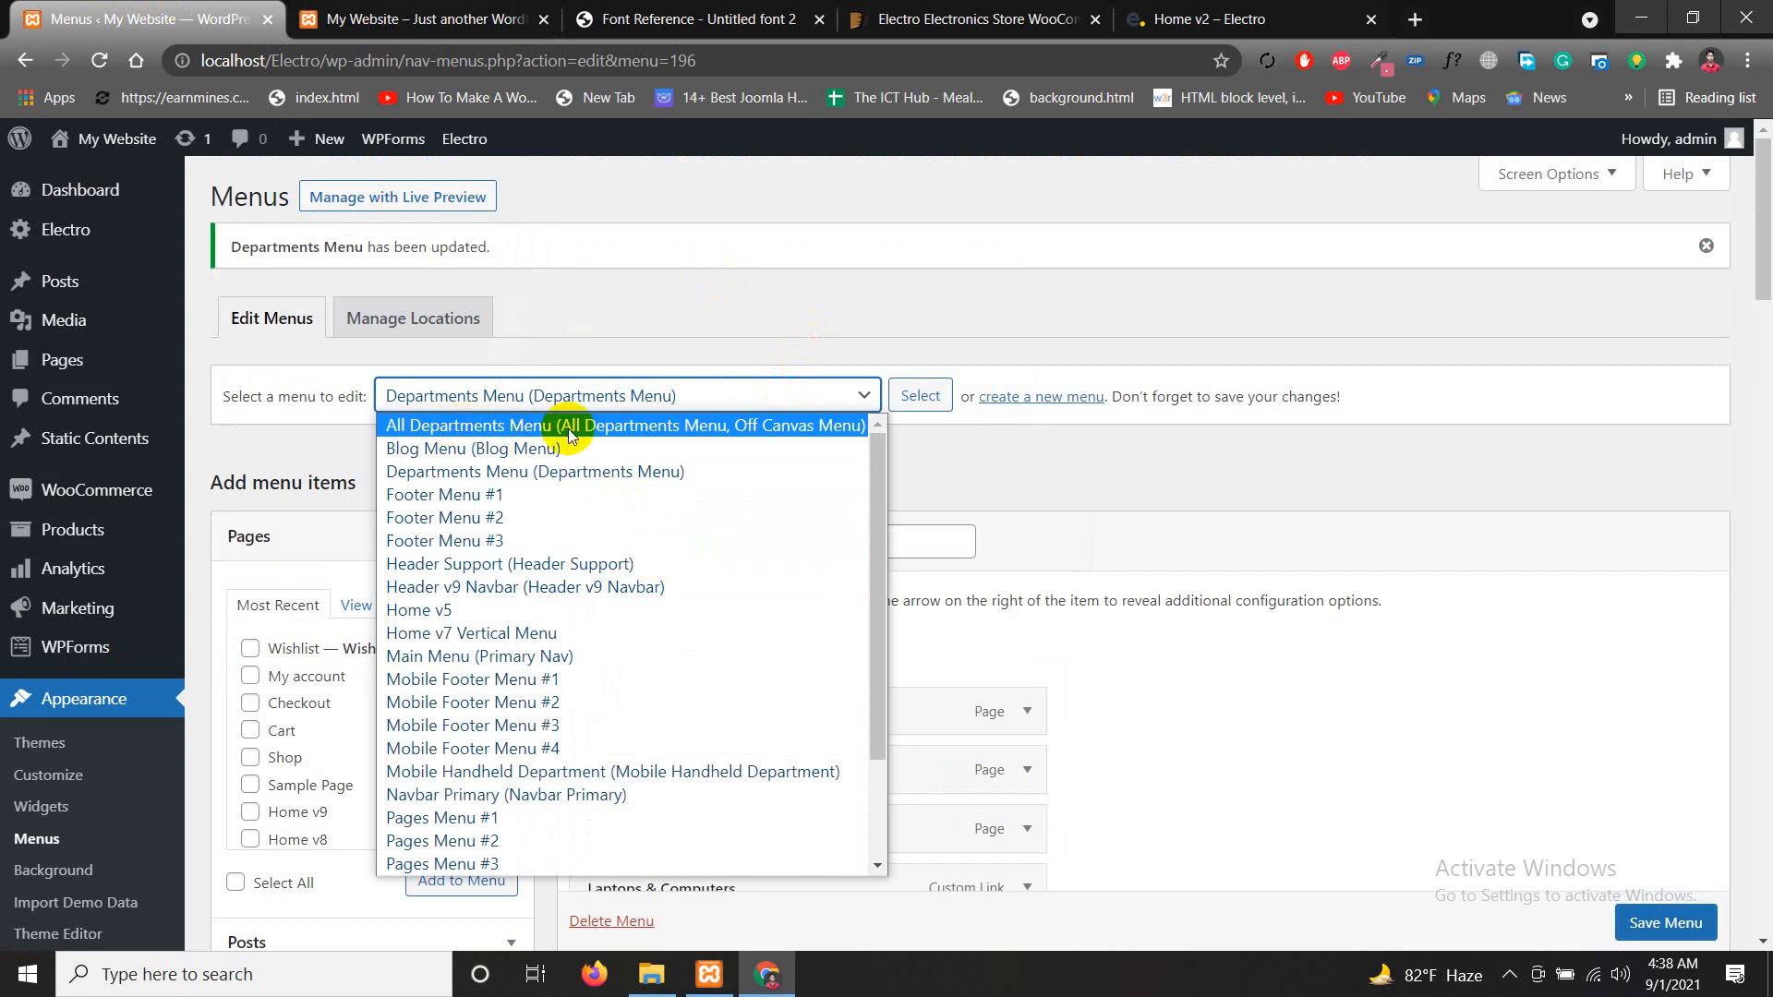
pyautogui.click(609, 425)
pyautogui.click(927, 404)
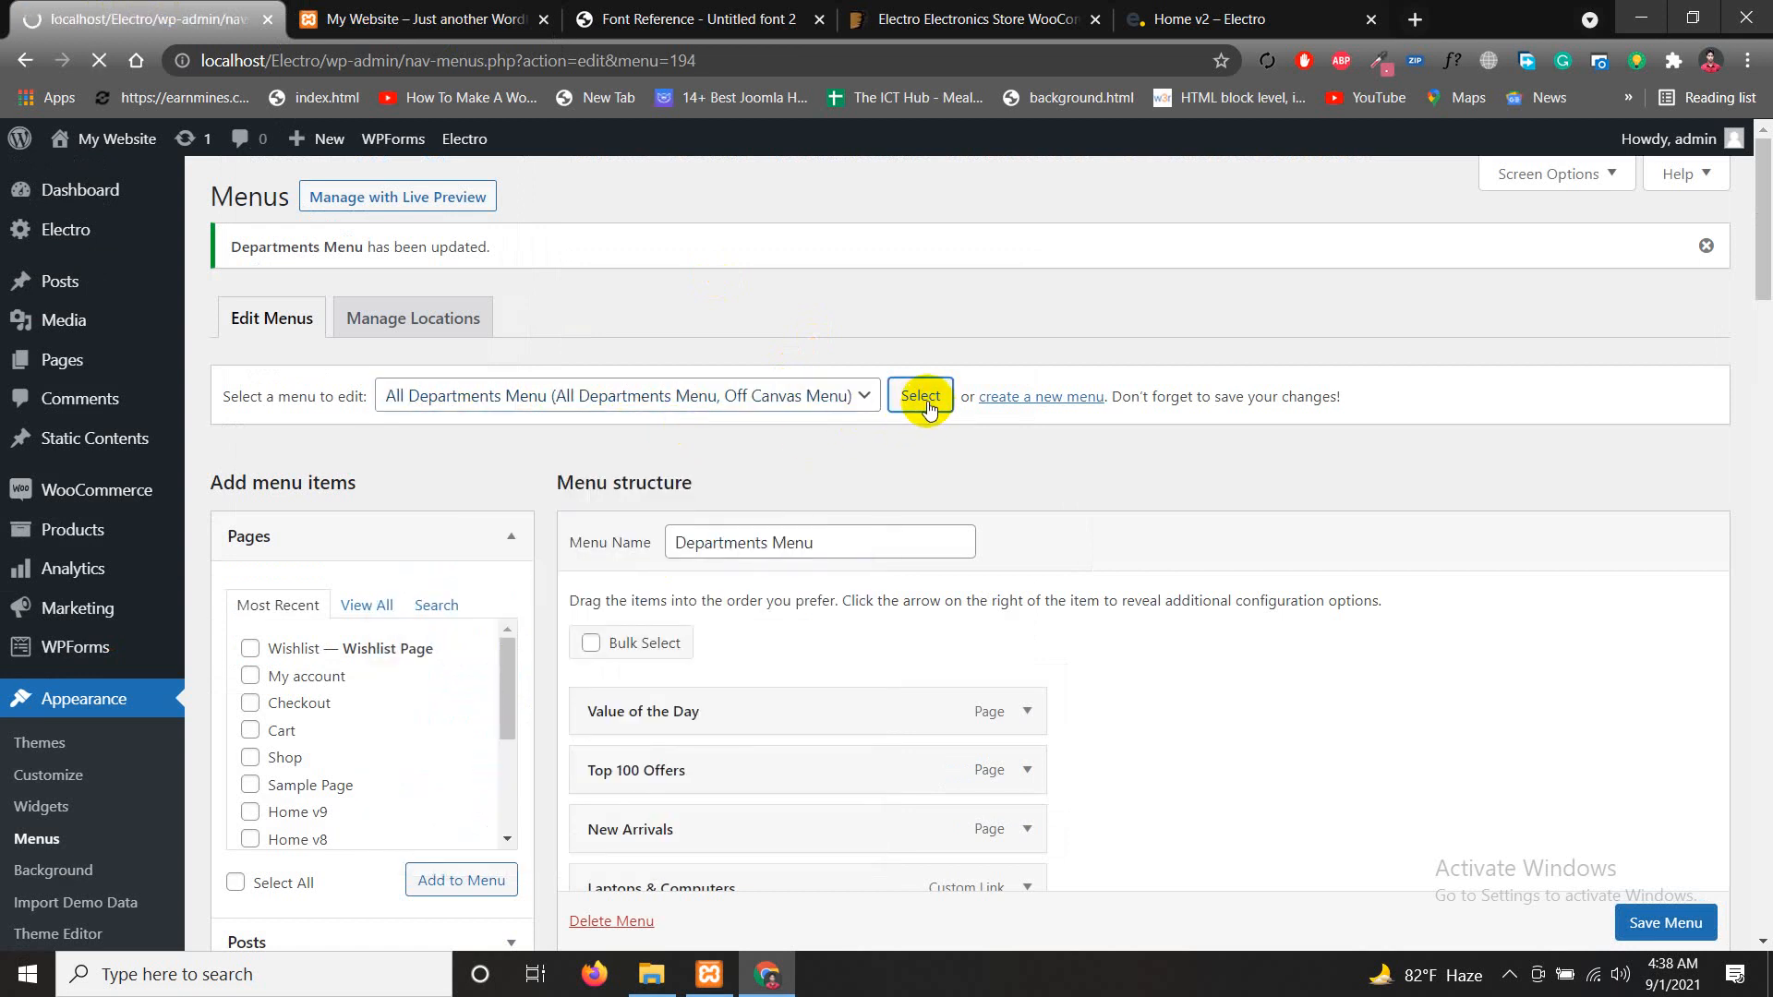
# Add a custom link "Wordpress Boss" with the URL "#" to the All Departments Menu and move it to the top of the structure
pyautogui.scroll(-1, 924, 490)
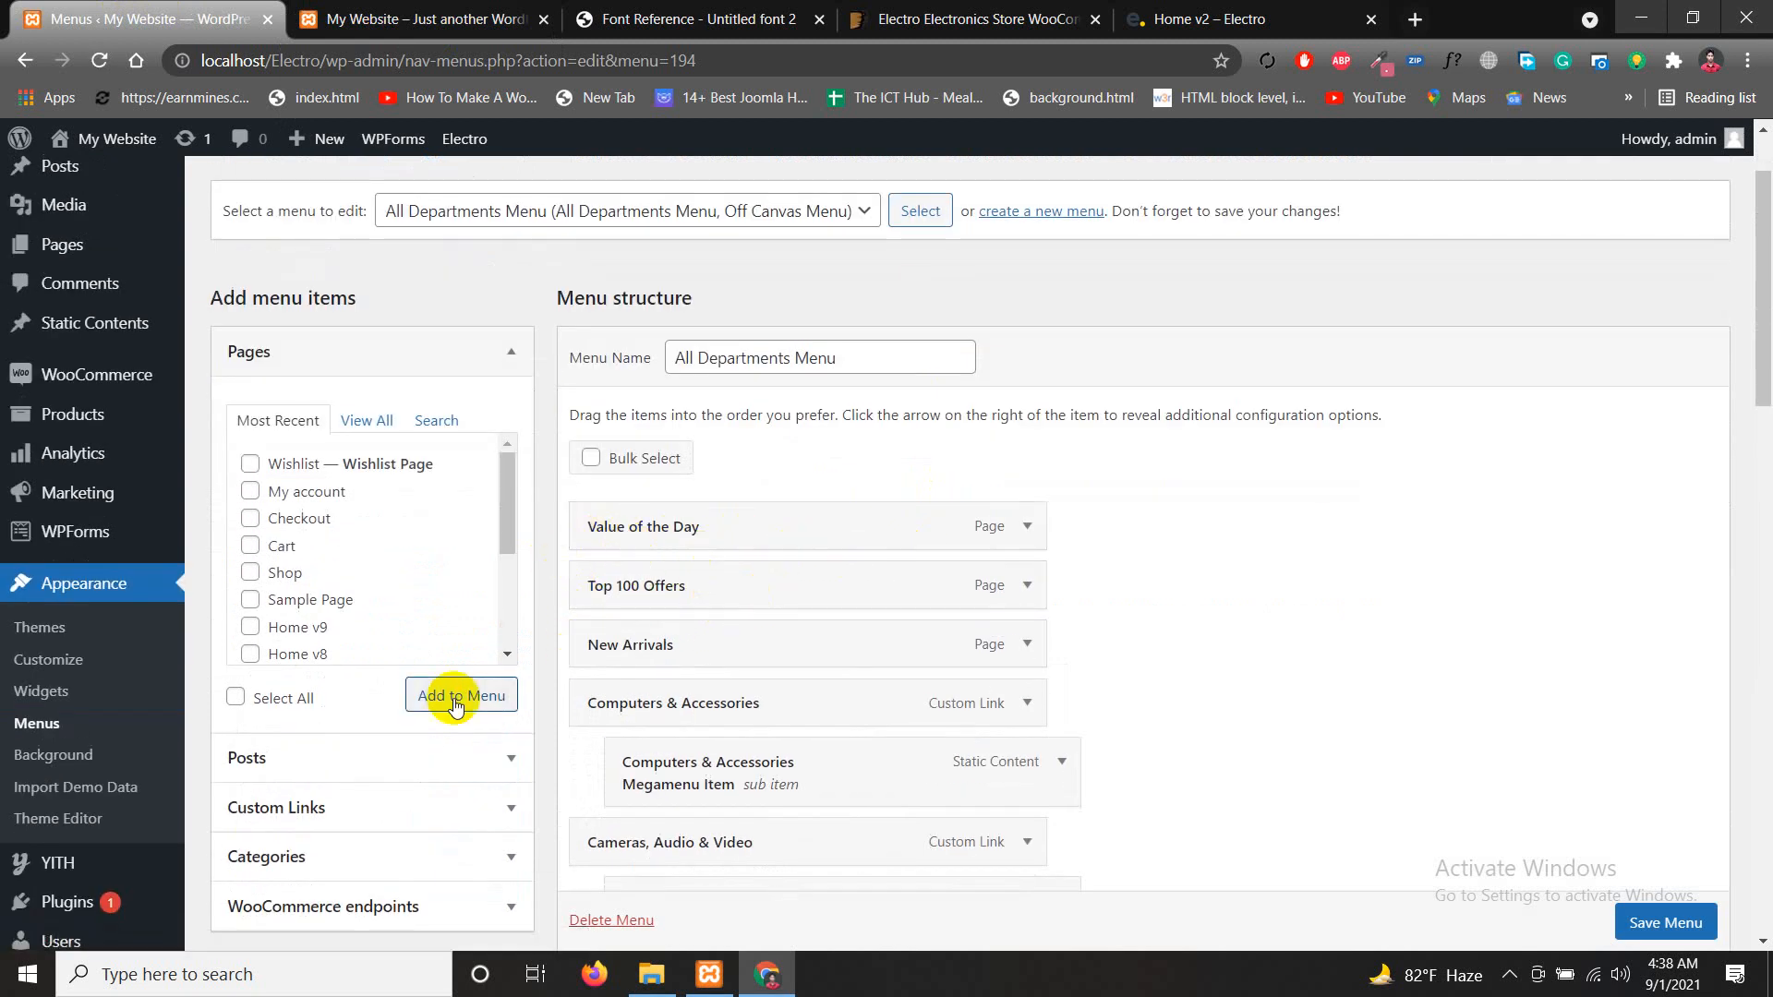
pyautogui.scroll(-1, 363, 704)
pyautogui.scroll(-3, 363, 704)
pyautogui.click(303, 464)
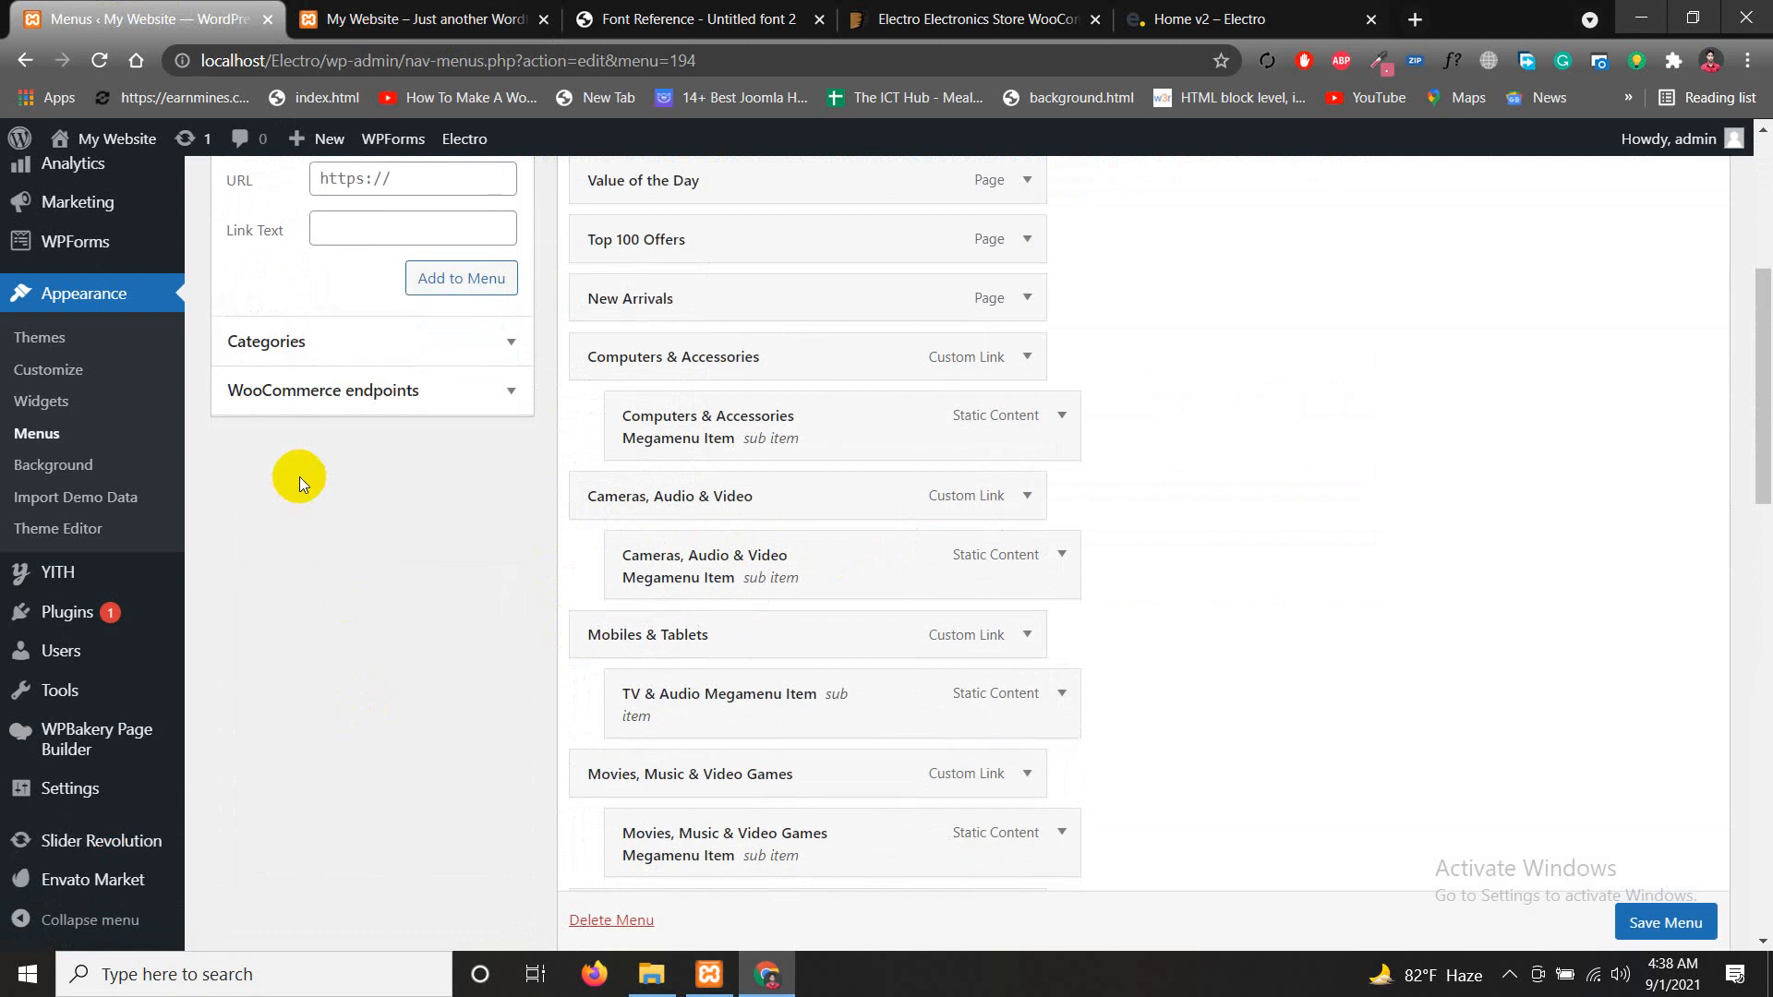
pyautogui.hotkey('ctrl', 'a')
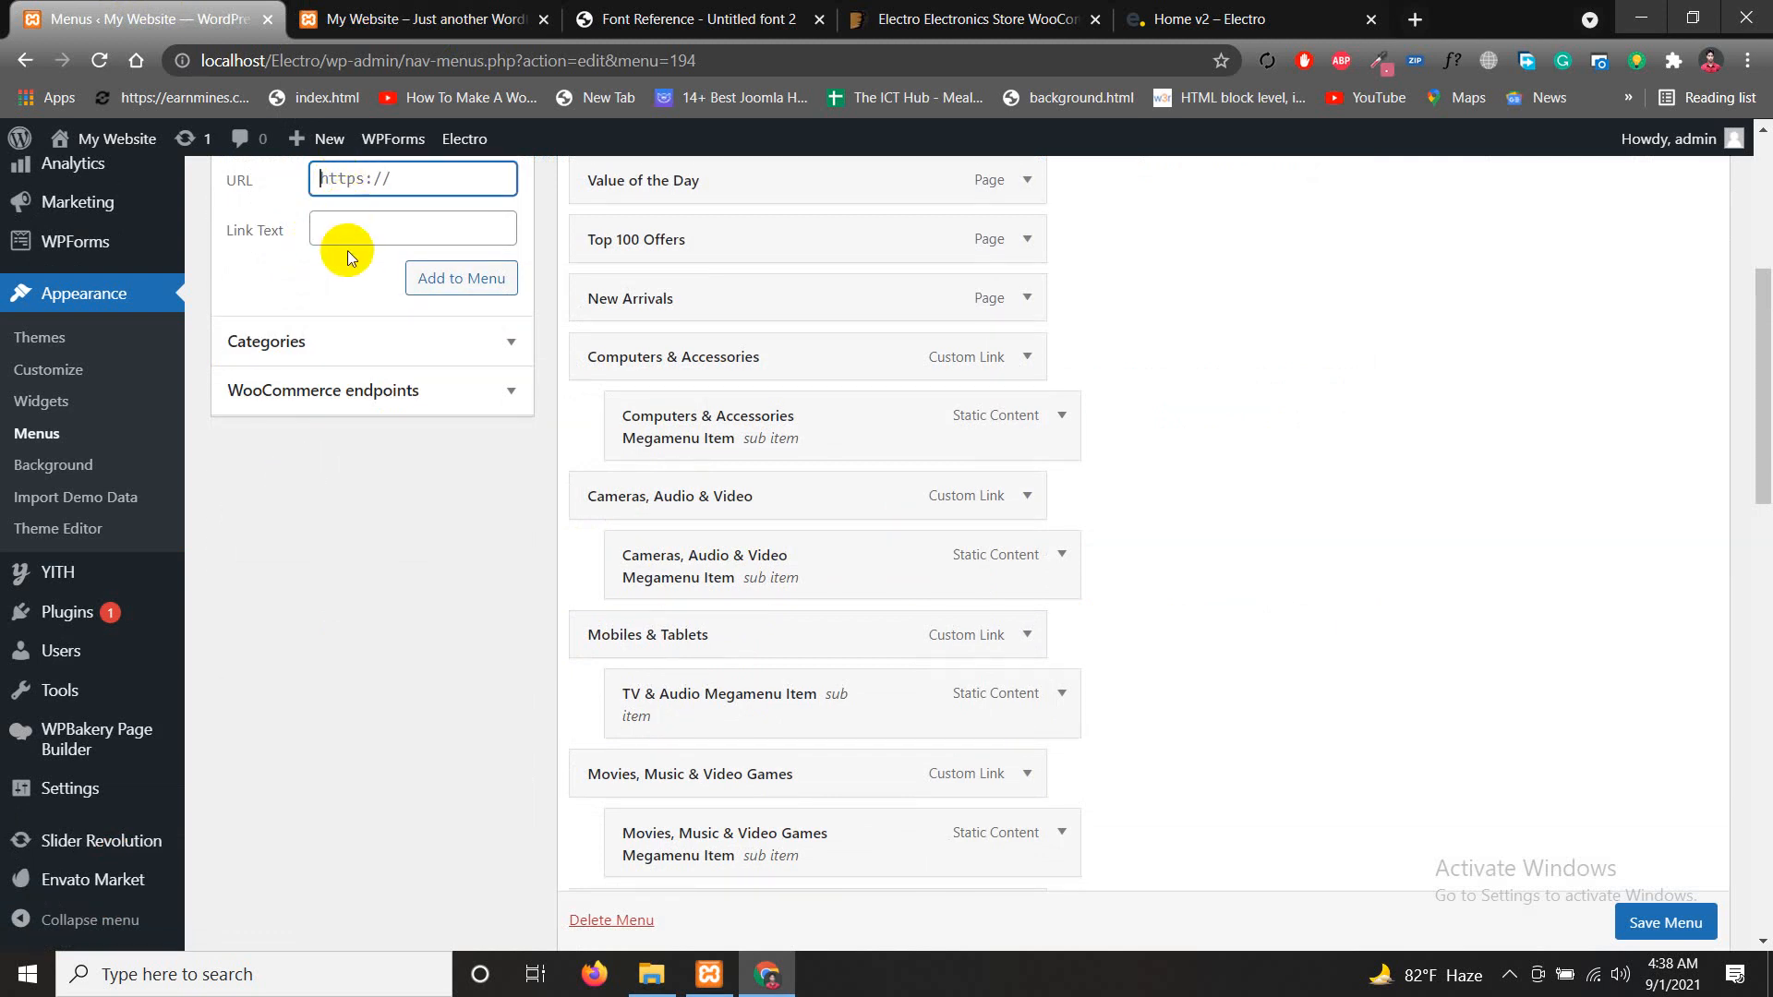
pyautogui.write('#')
pyautogui.click(341, 230)
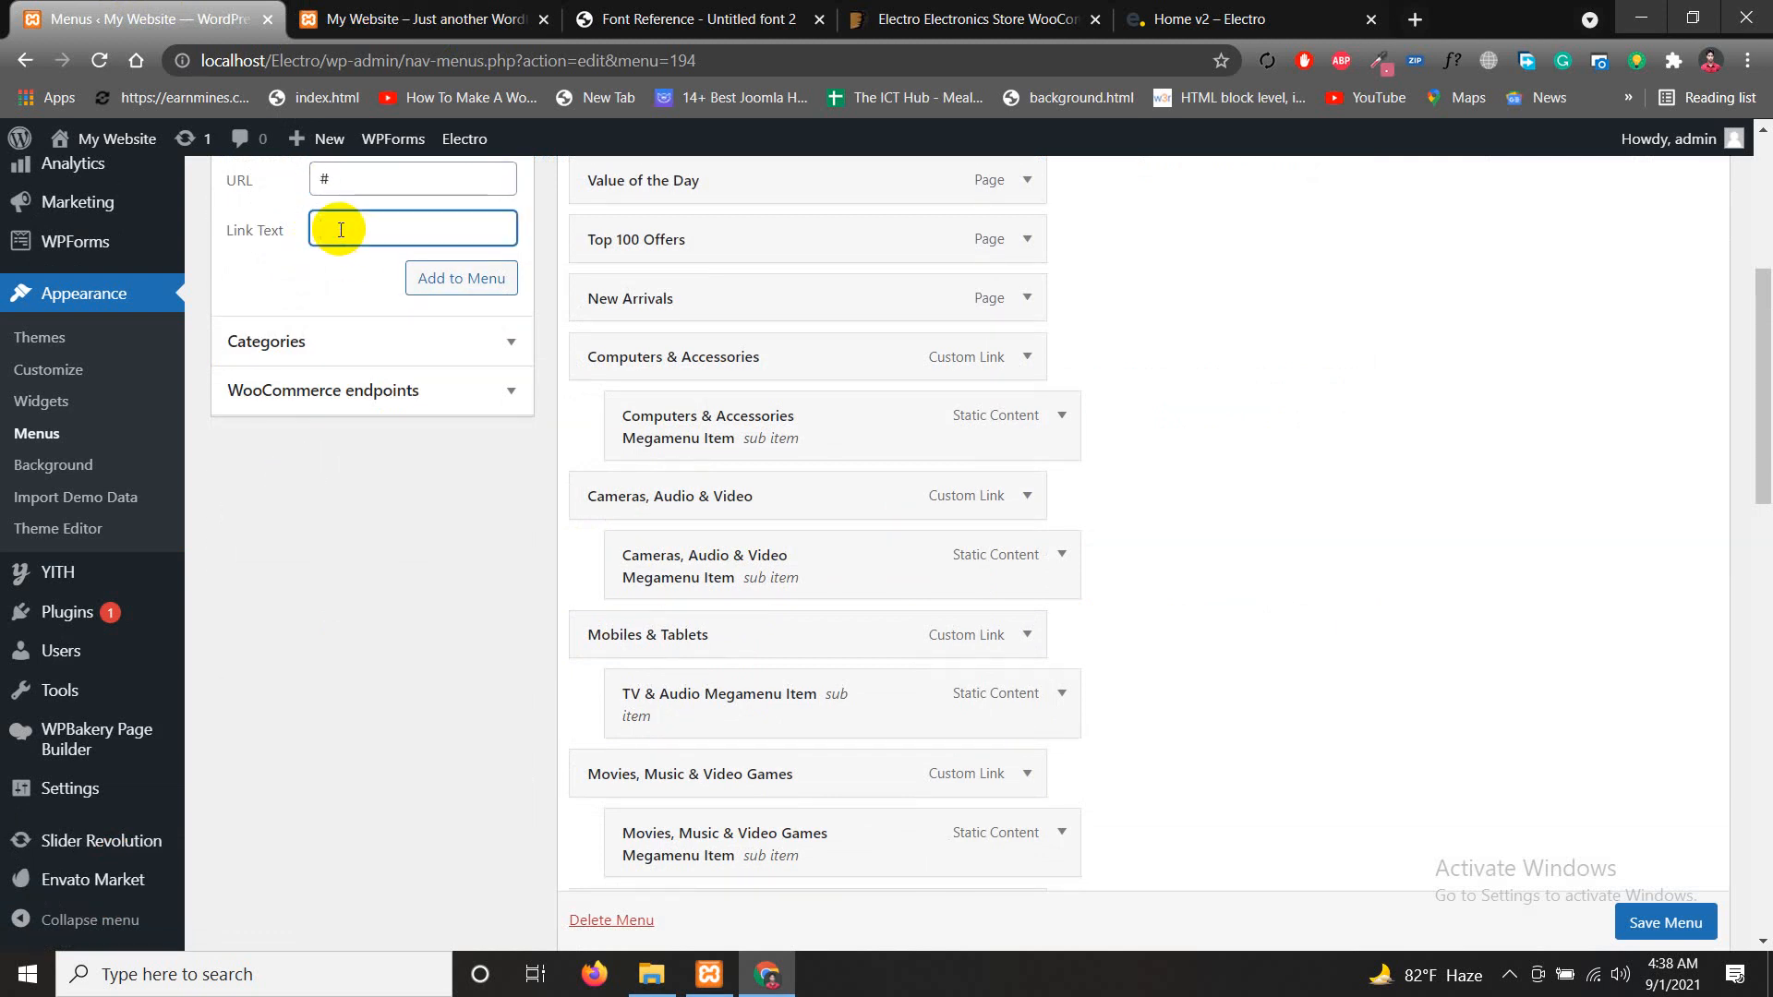
pyautogui.click(453, 282)
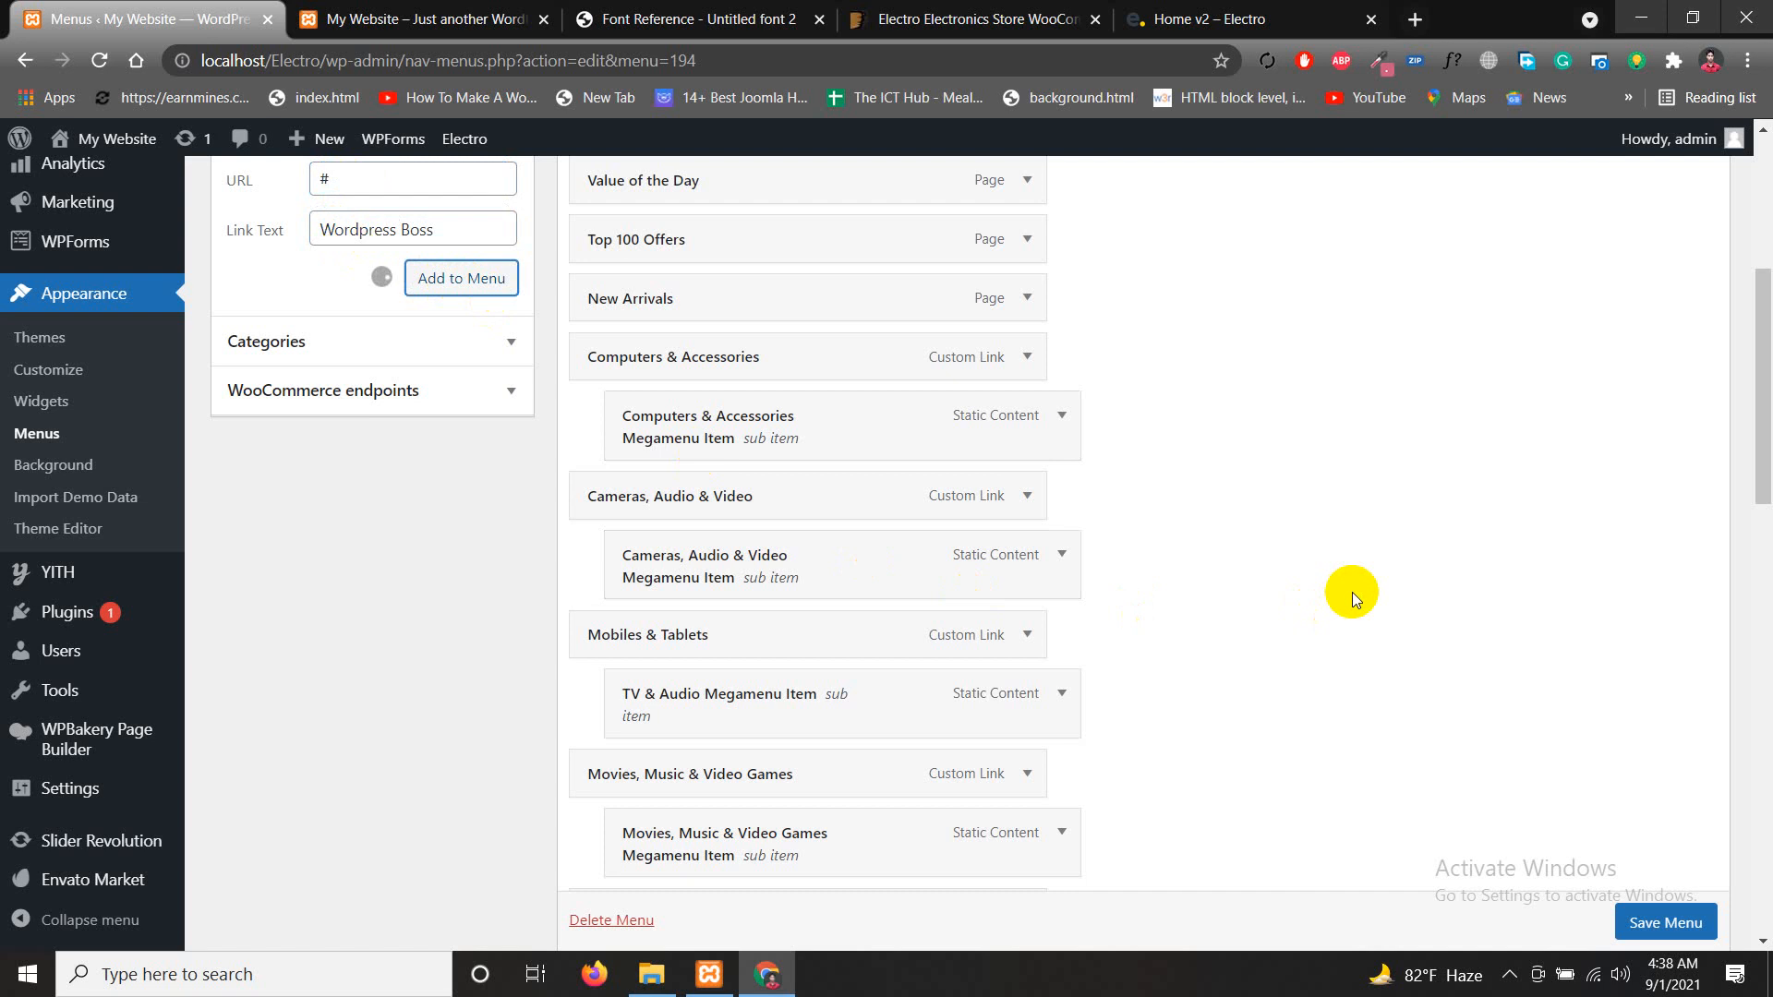
pyautogui.scroll(-15, 1352, 591)
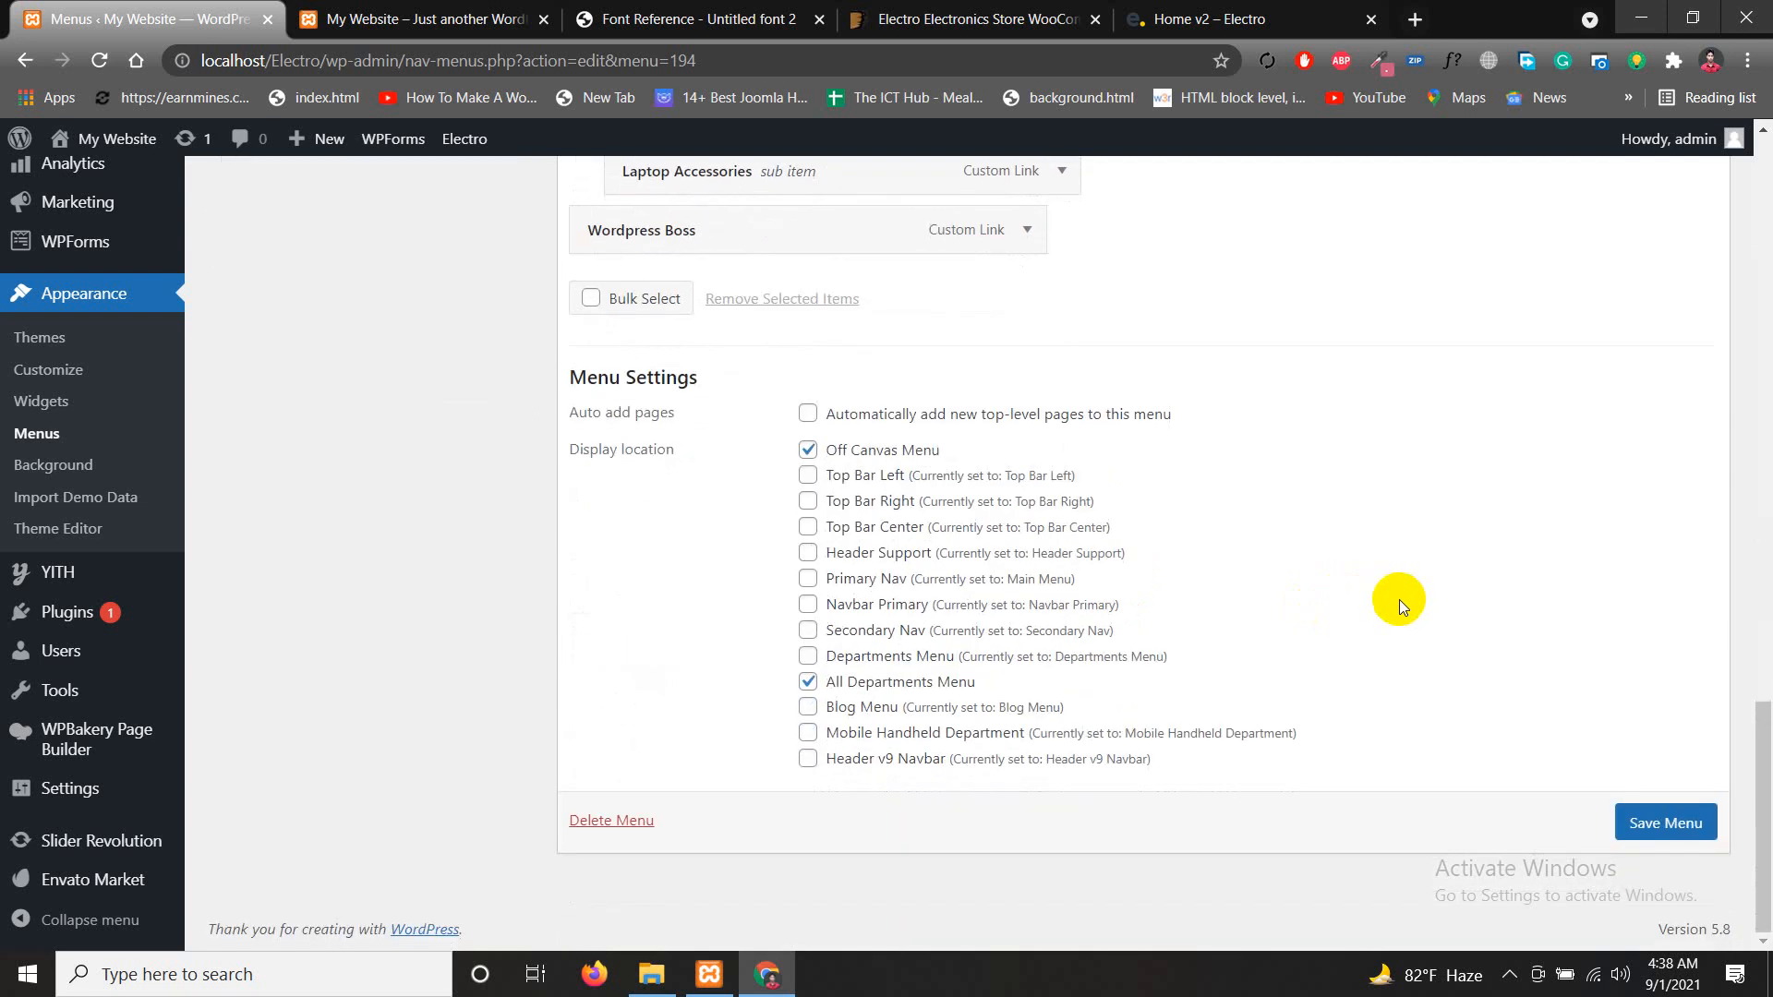
pyautogui.moveTo(813, 561); pyautogui.dragTo(923, 428)
# Review the All Departments Menu's display locations and open and close the off-canvas menu on the home page
pyautogui.scroll(-15, 1603, 852)
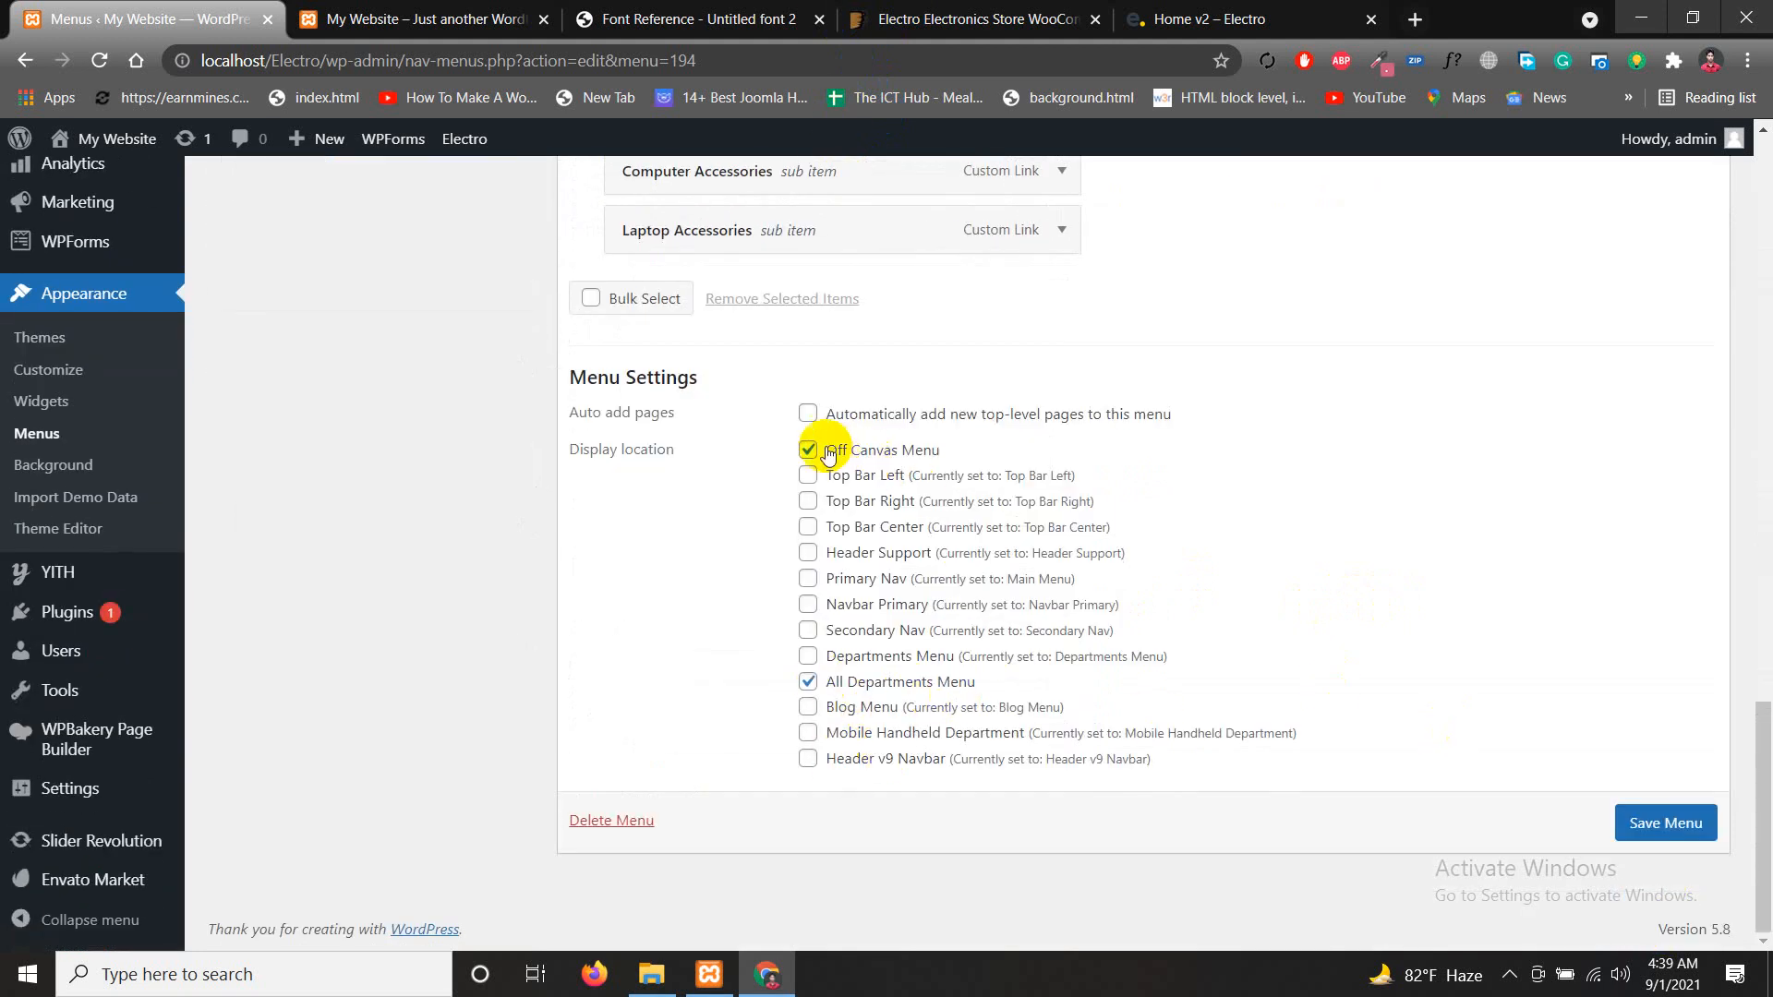
pyautogui.click(349, 20)
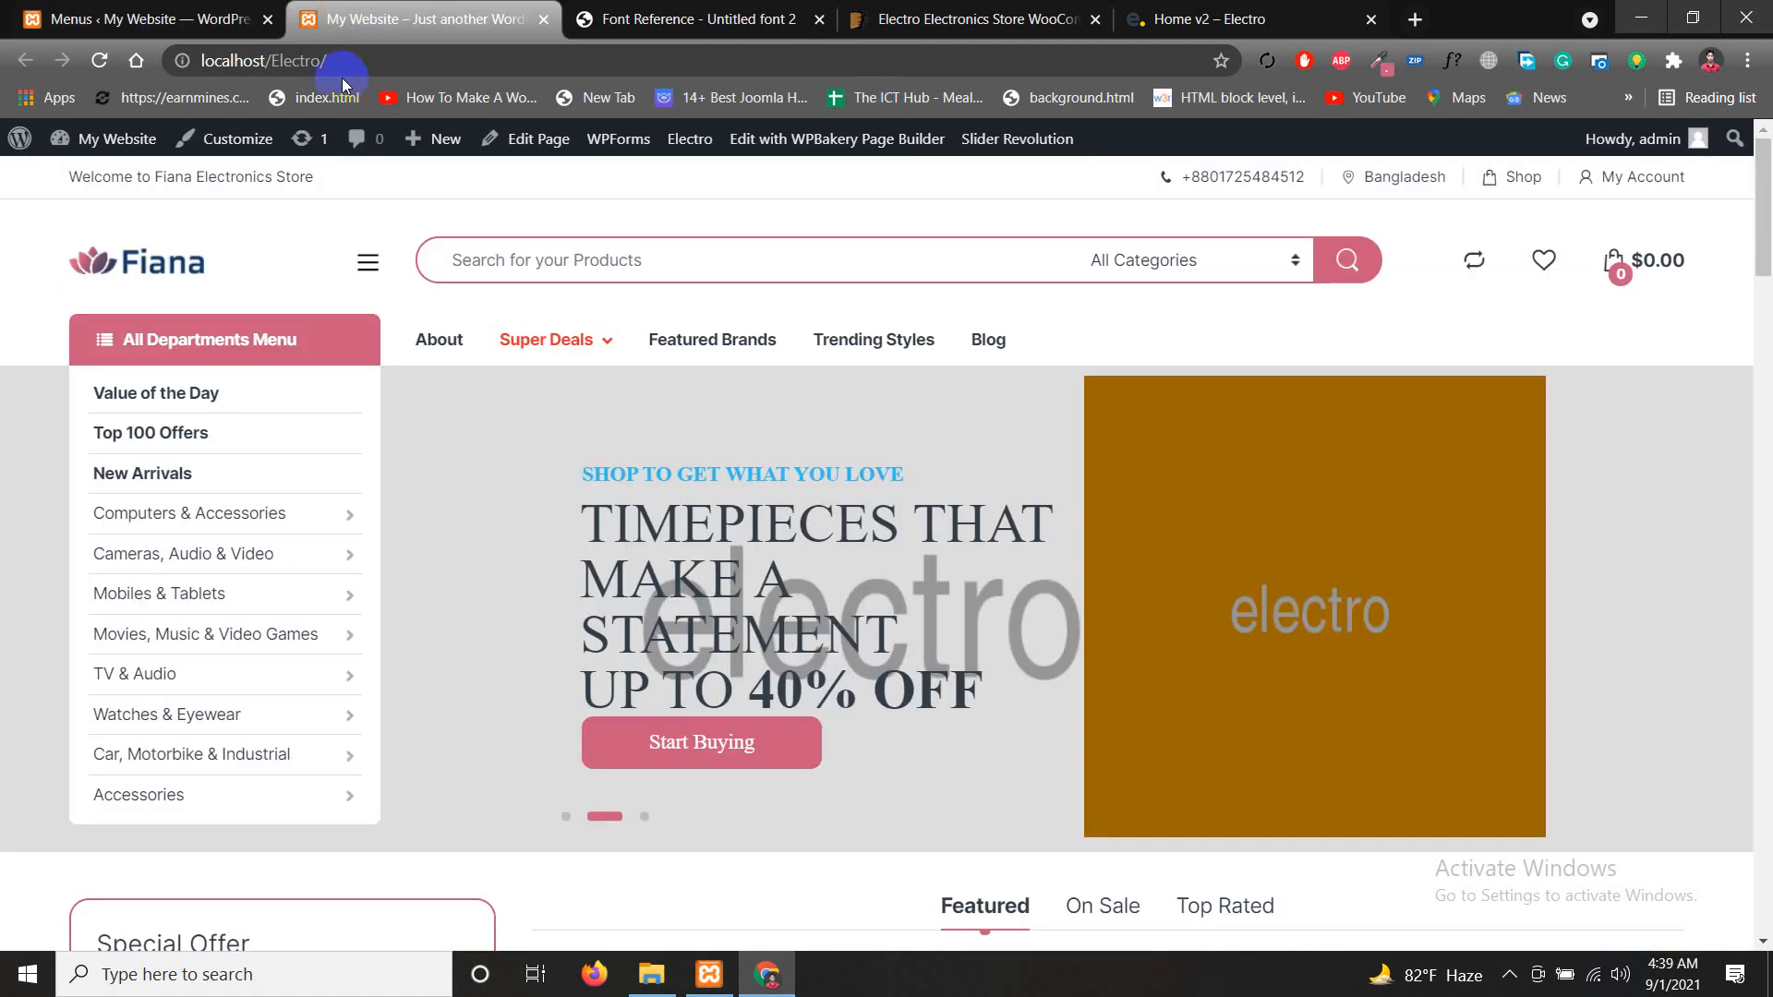
pyautogui.click(367, 268)
pyautogui.click(408, 249)
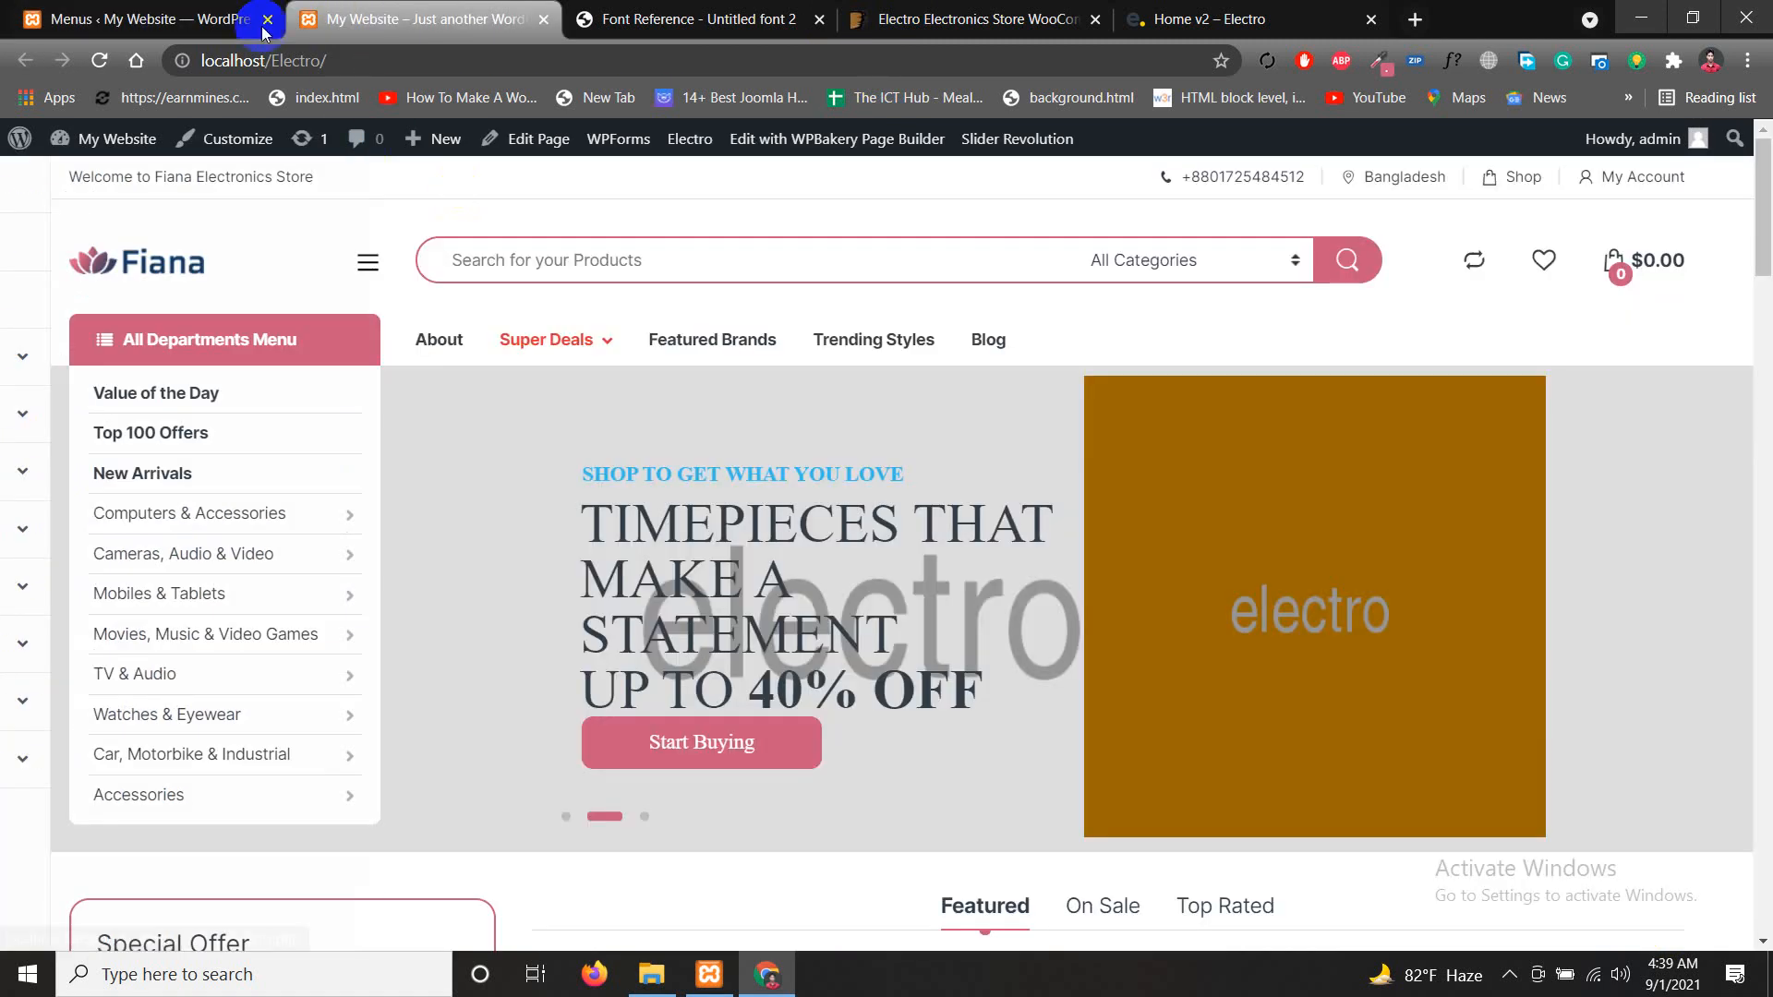
pyautogui.click(113, 21)
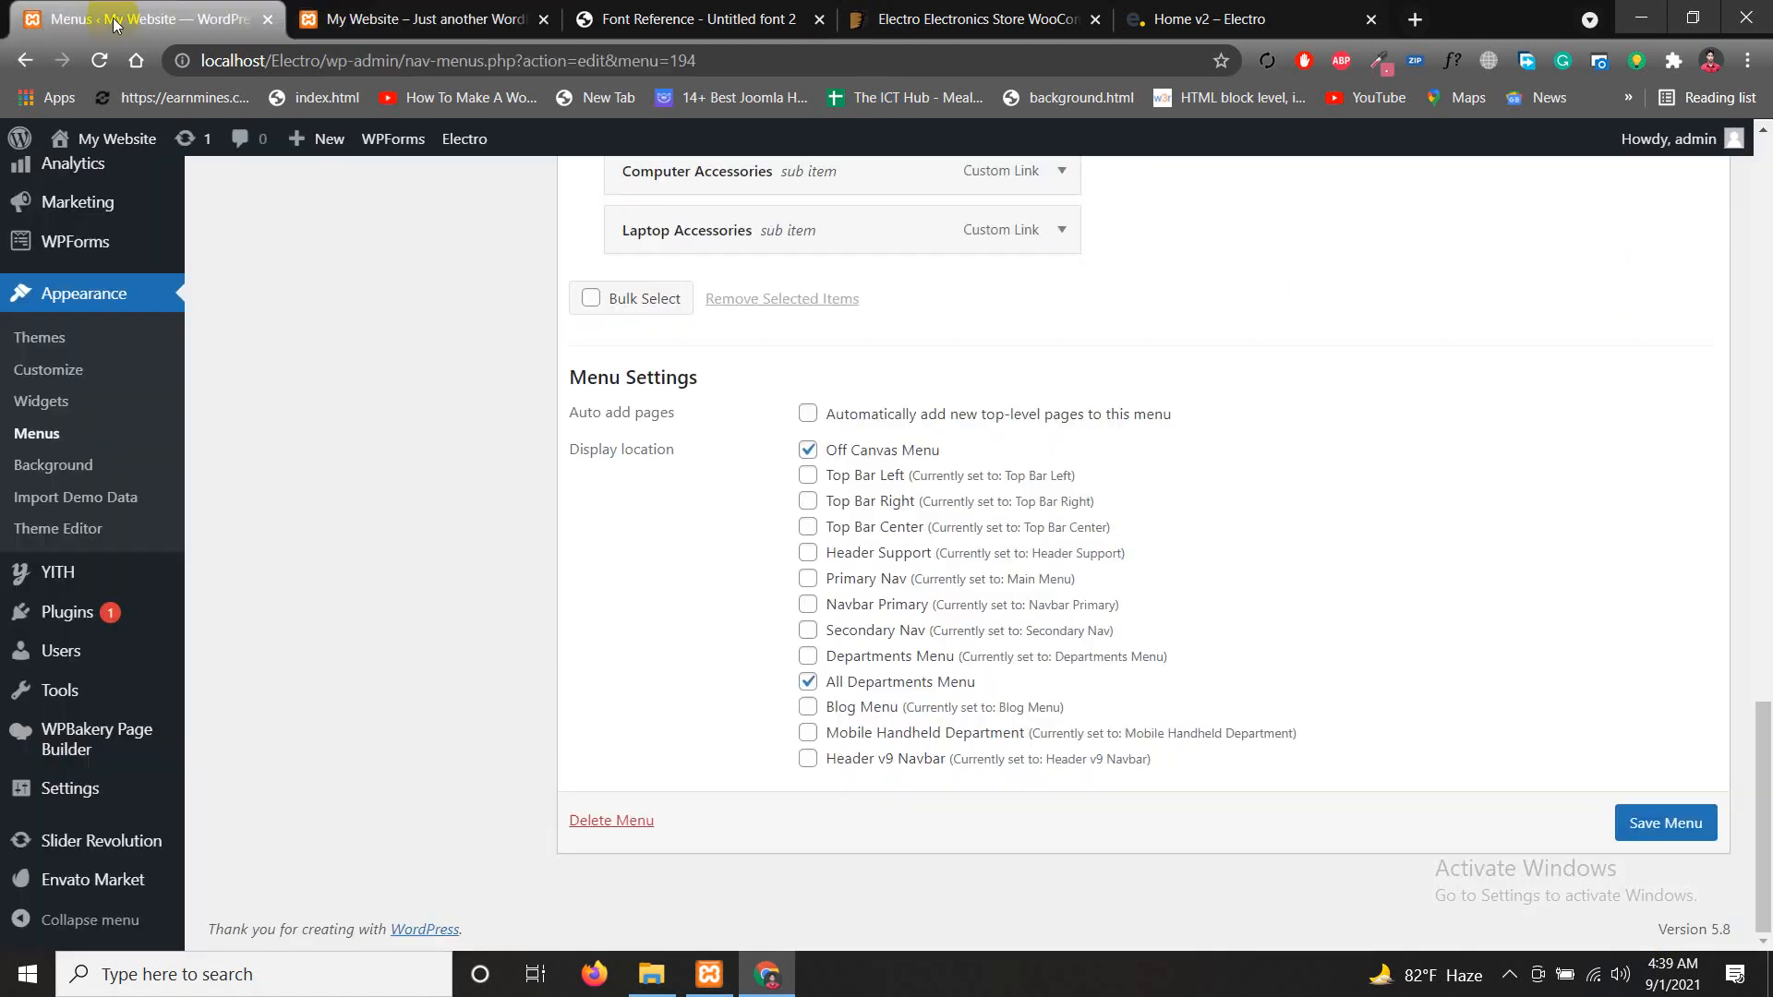
# Save the All Departments Menu and check the departments list on the reloaded home page
pyautogui.click(1649, 829)
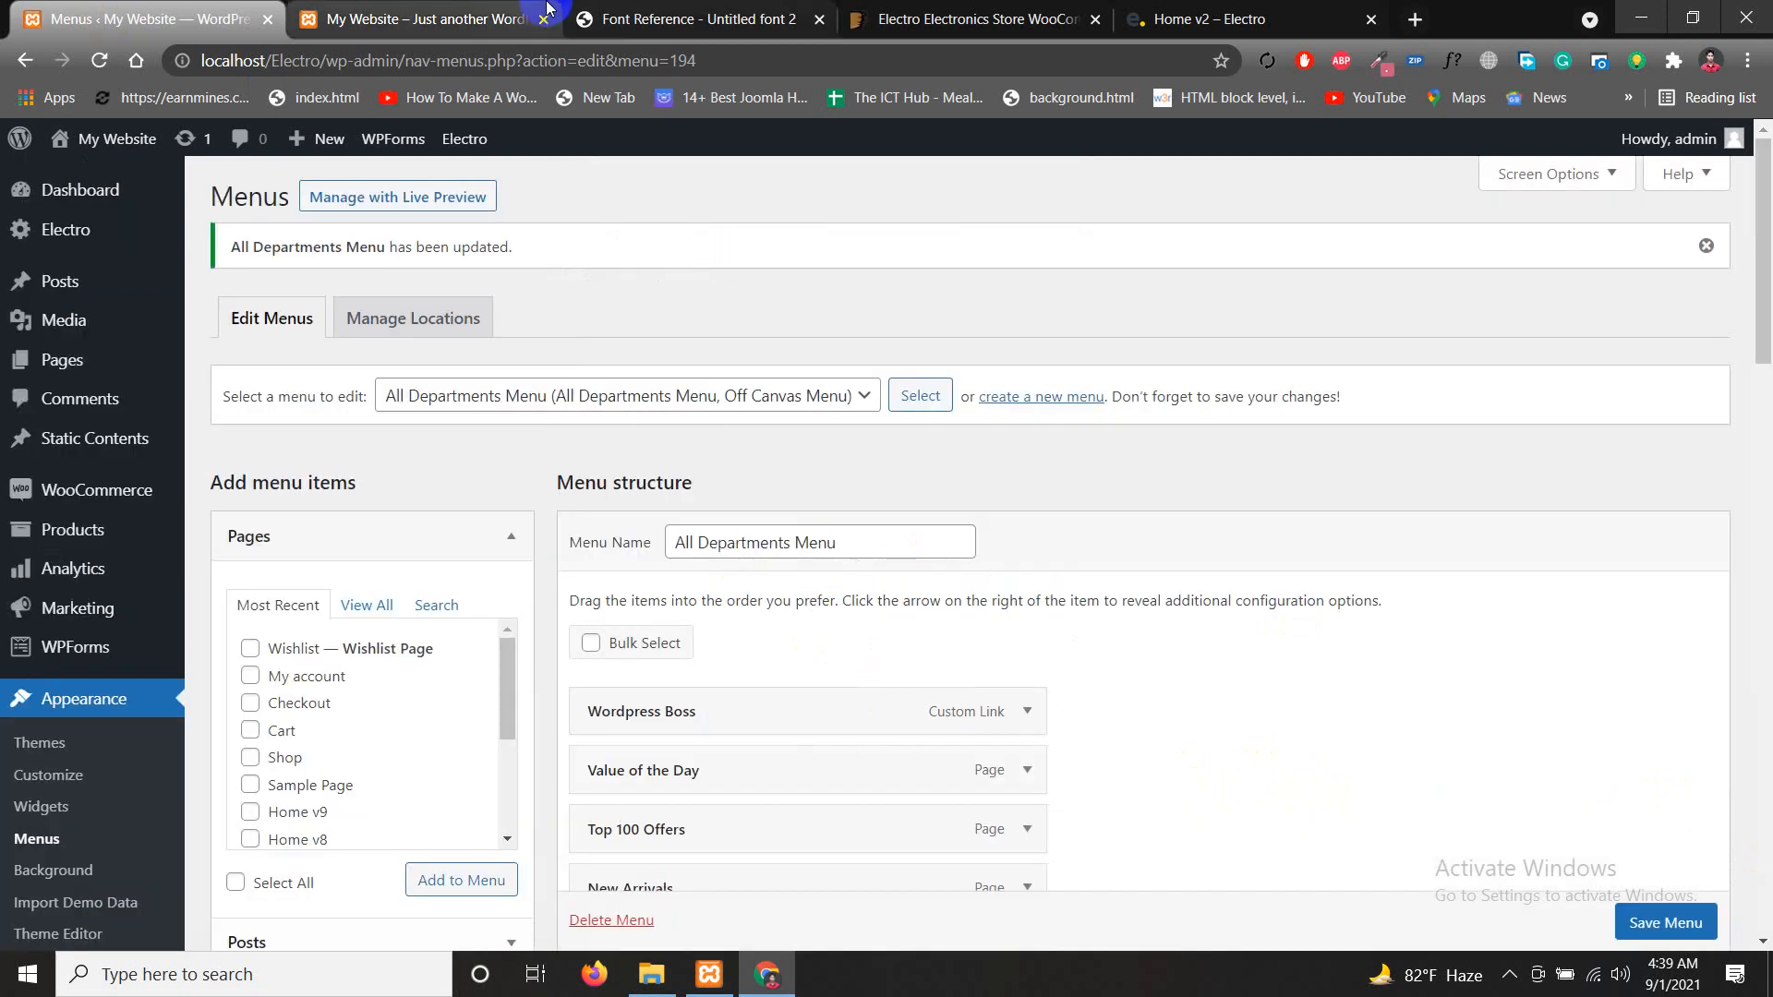
pyautogui.click(304, 20)
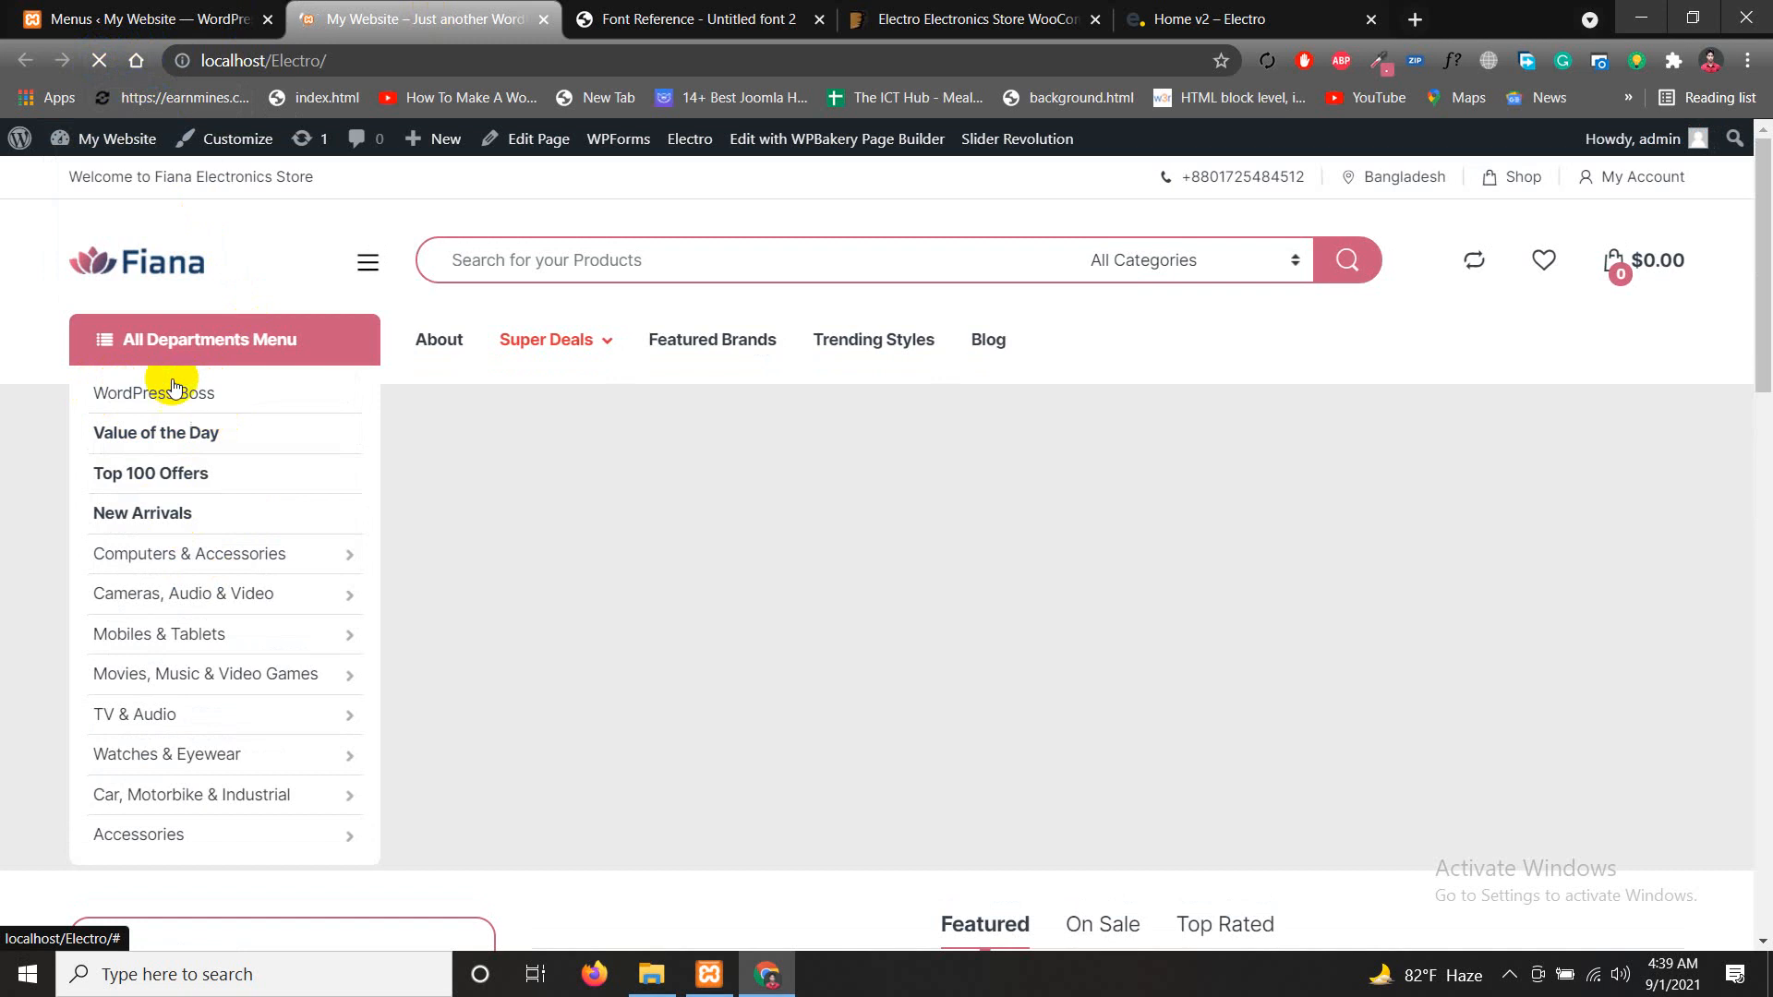
# Compare the All Departments Menu's structure with the departments list on the home page
pyautogui.click(148, 18)
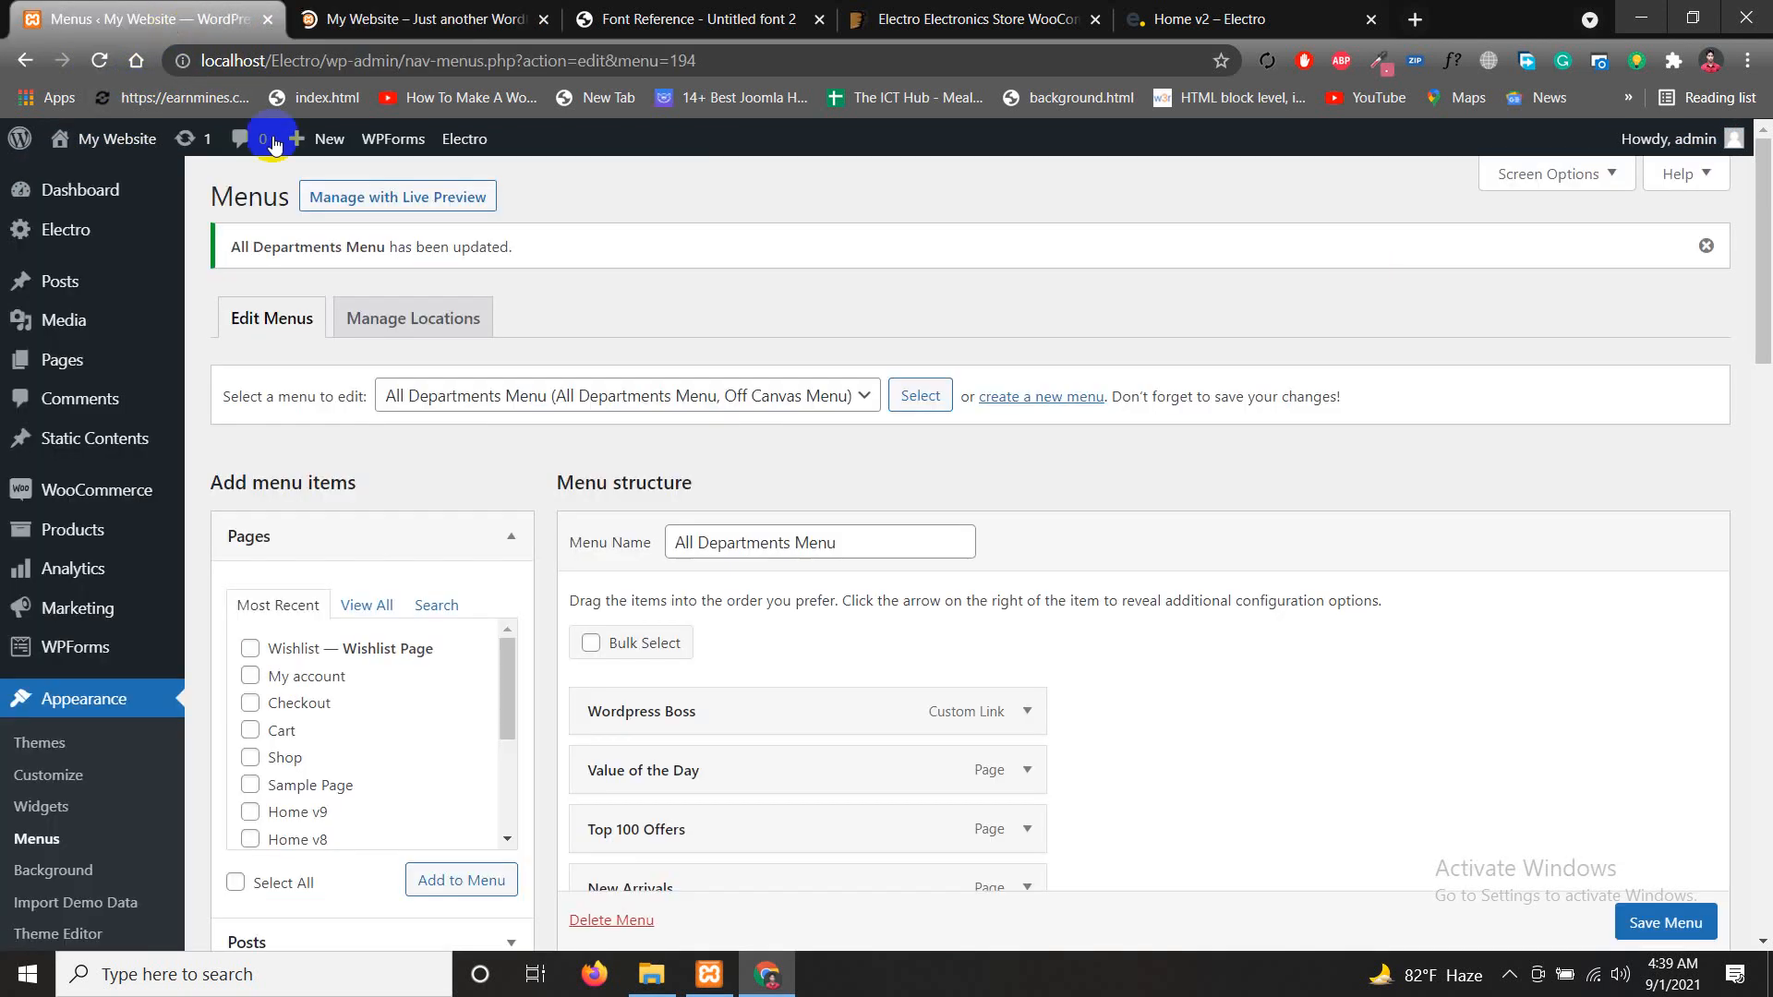
pyautogui.scroll(-15, 811, 724)
pyautogui.scroll(-7, 816, 696)
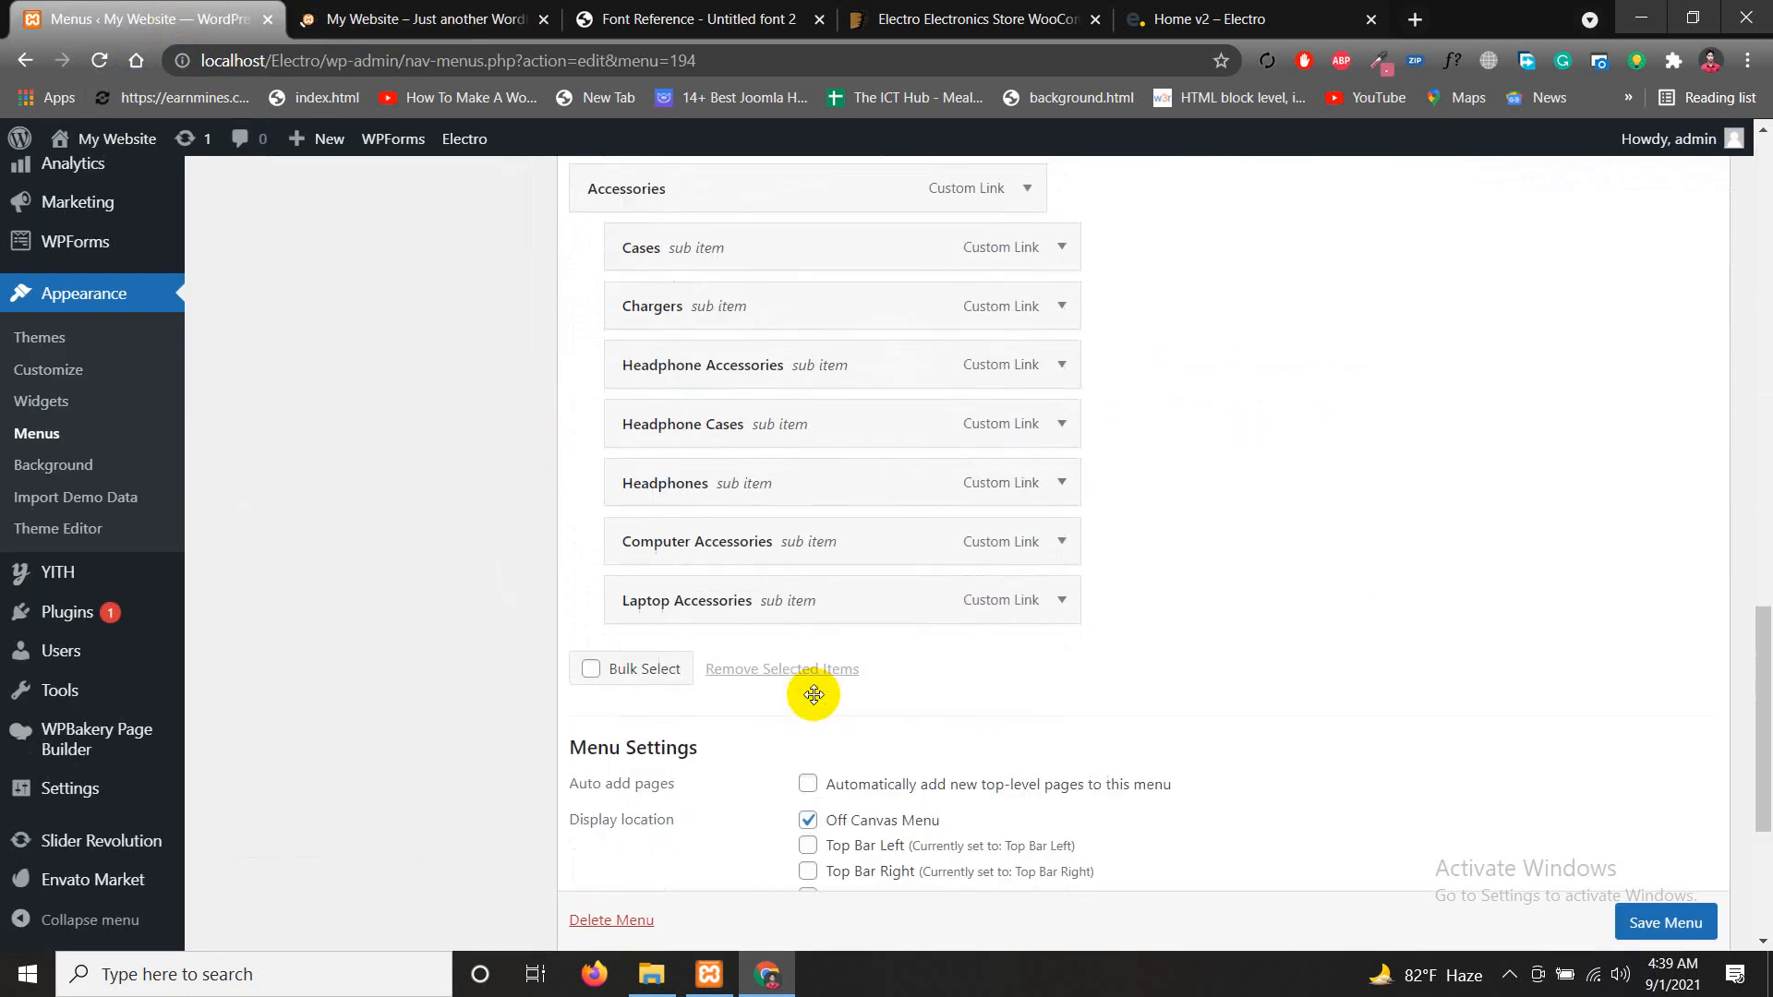
pyautogui.scroll(20, 937, 718)
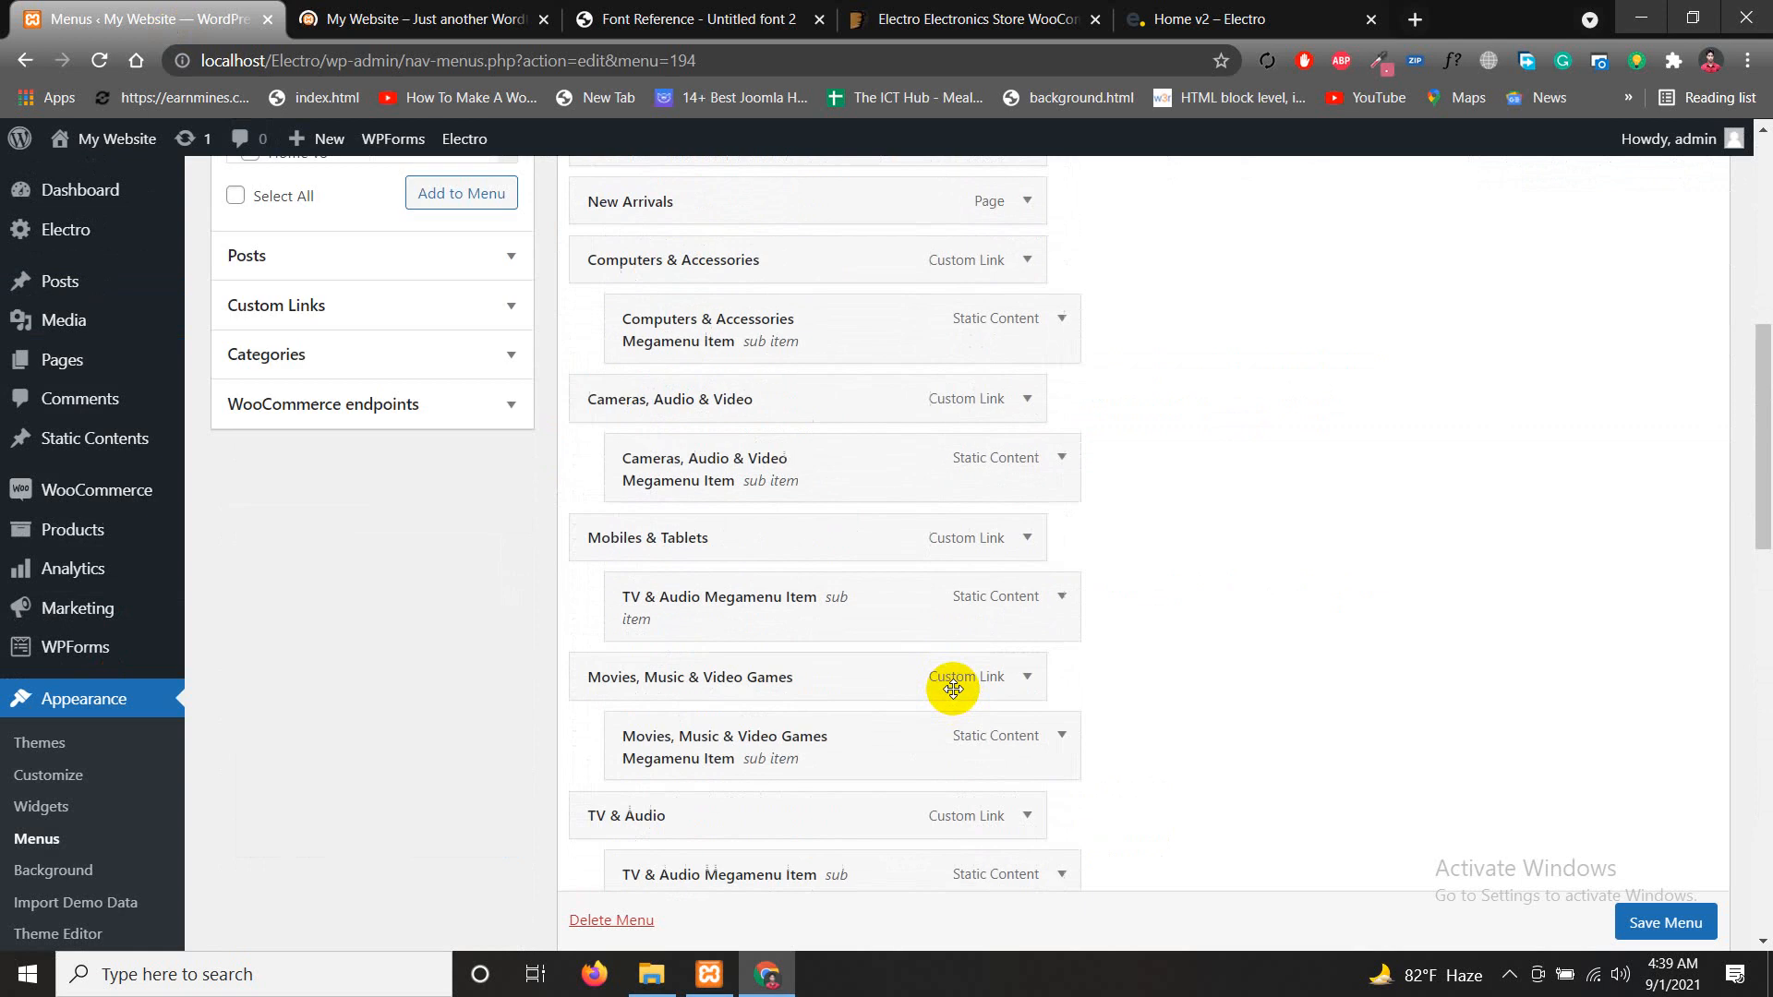
pyautogui.click(425, 19)
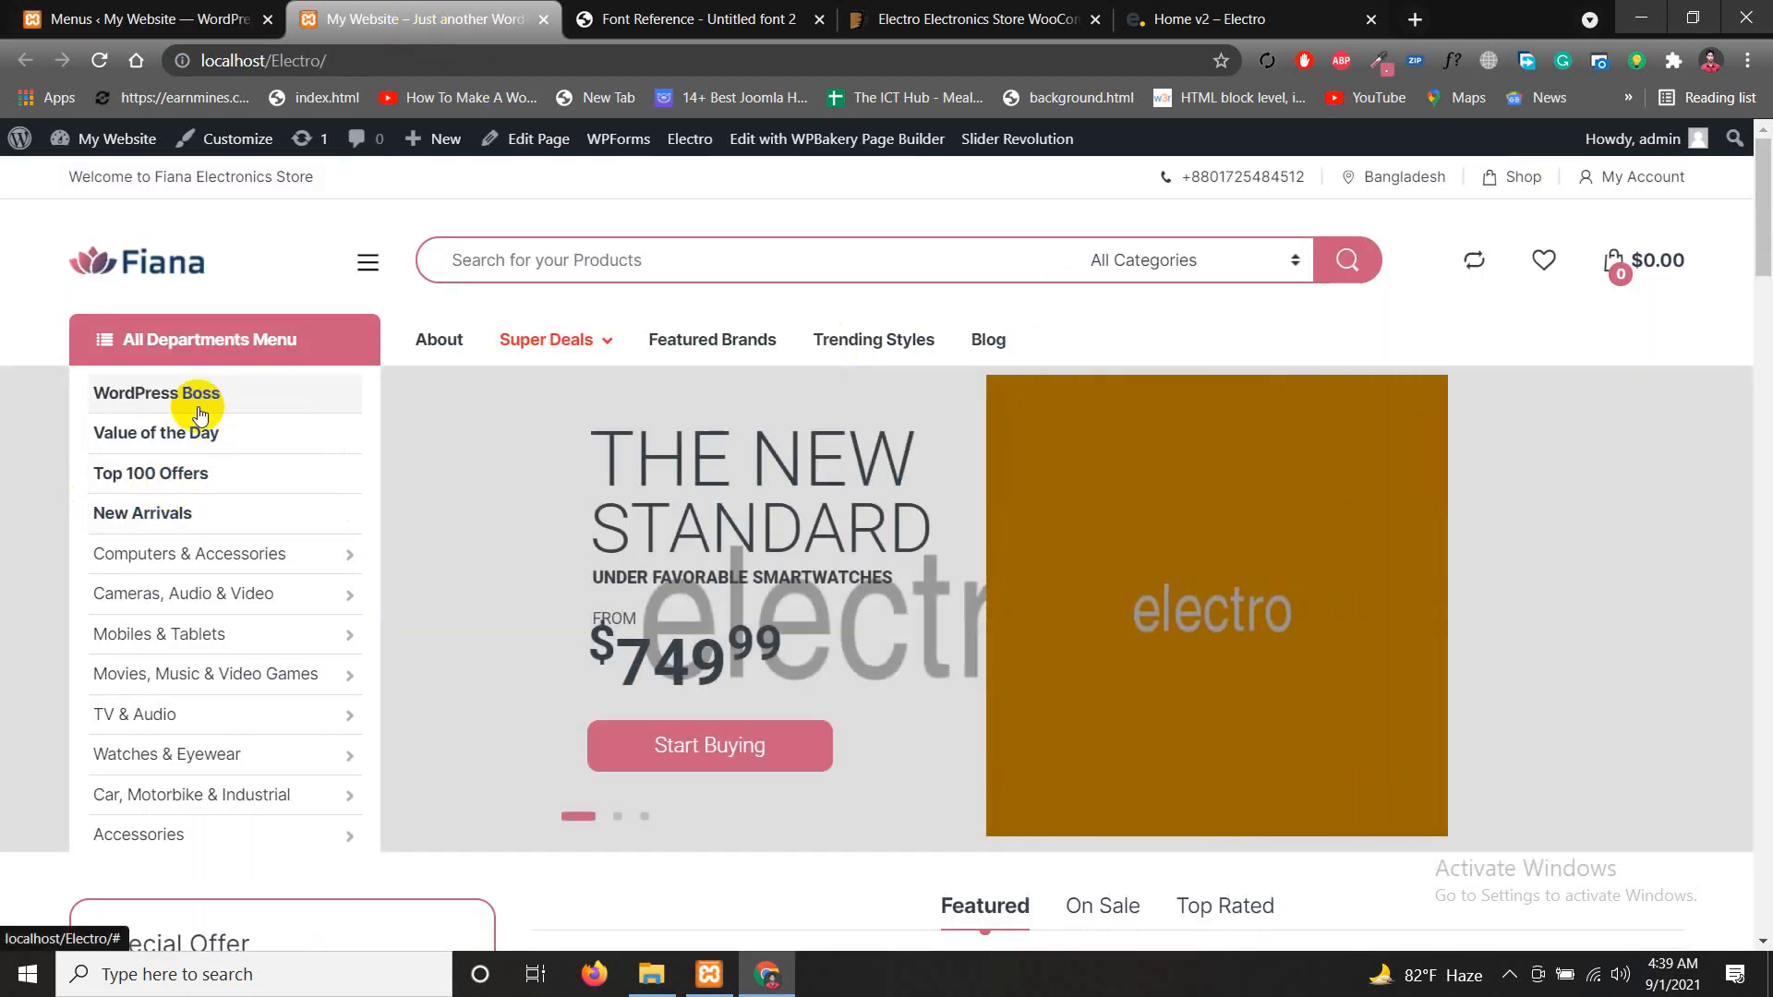
# Examine the link columns in the home page footer and the list of menus available for editing
pyautogui.moveTo(1764, 305); pyautogui.dragTo(1758, 841)
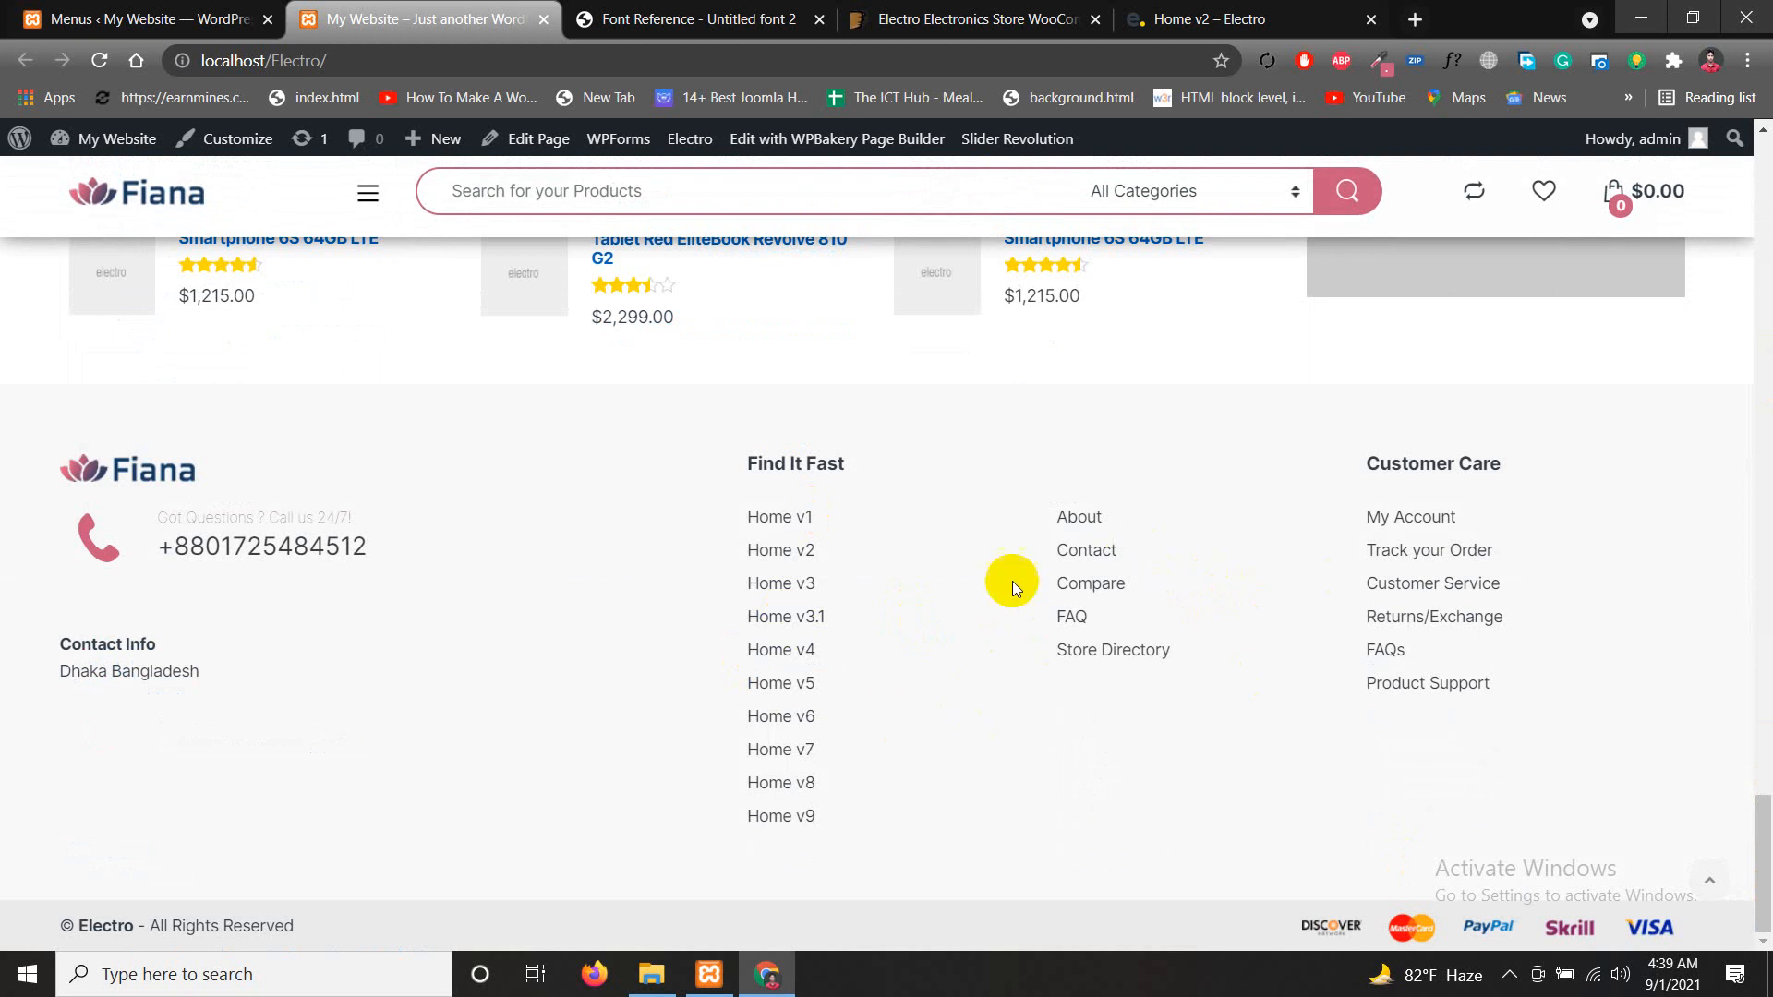
pyautogui.click(148, 18)
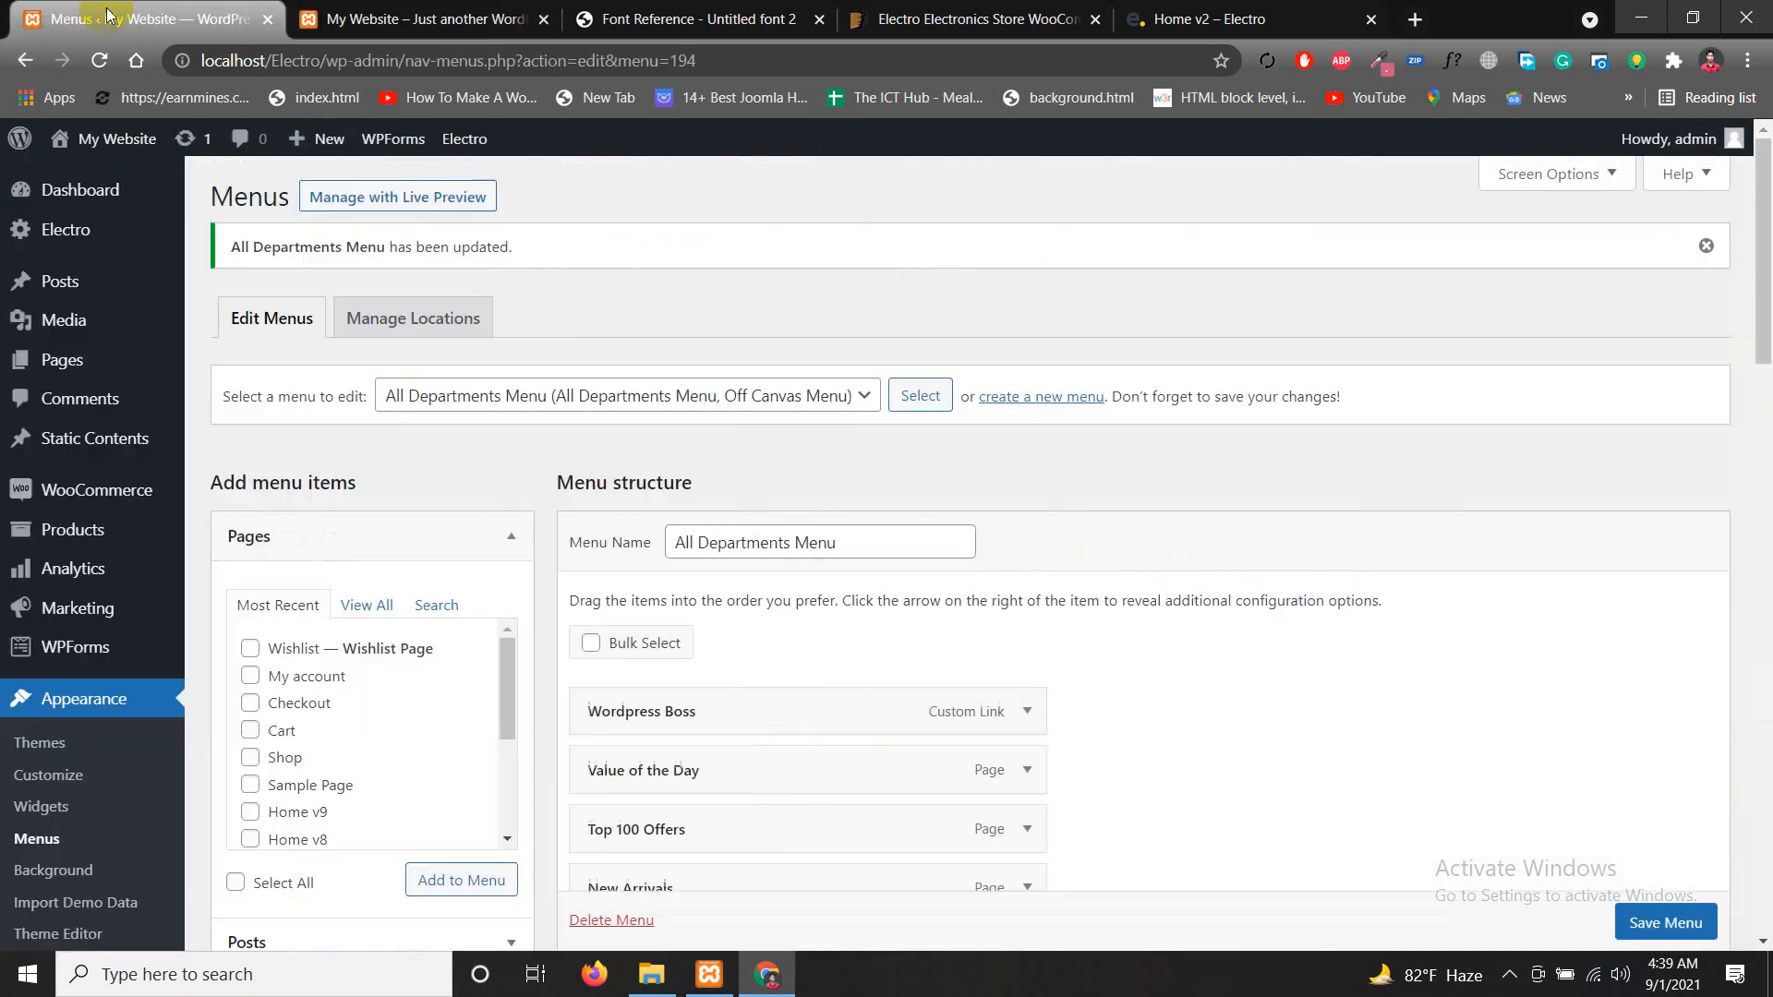
pyautogui.scroll(-4, 934, 549)
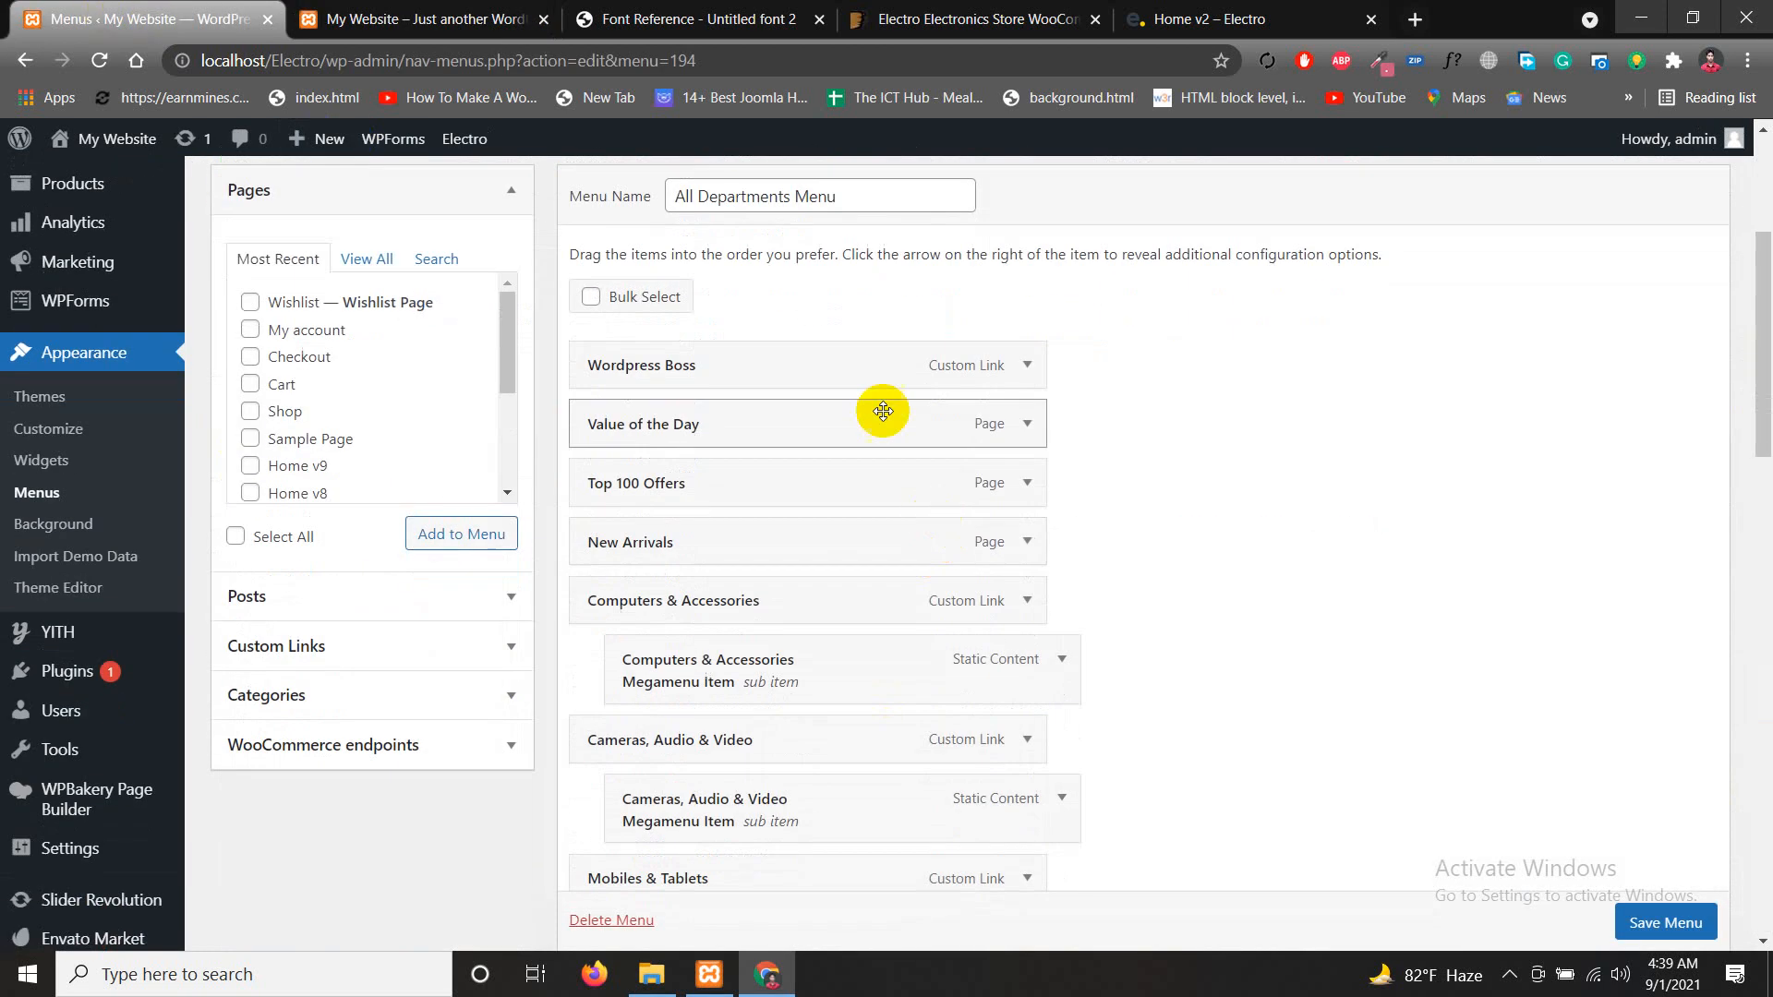
pyautogui.scroll(4, 879, 407)
pyautogui.click(813, 401)
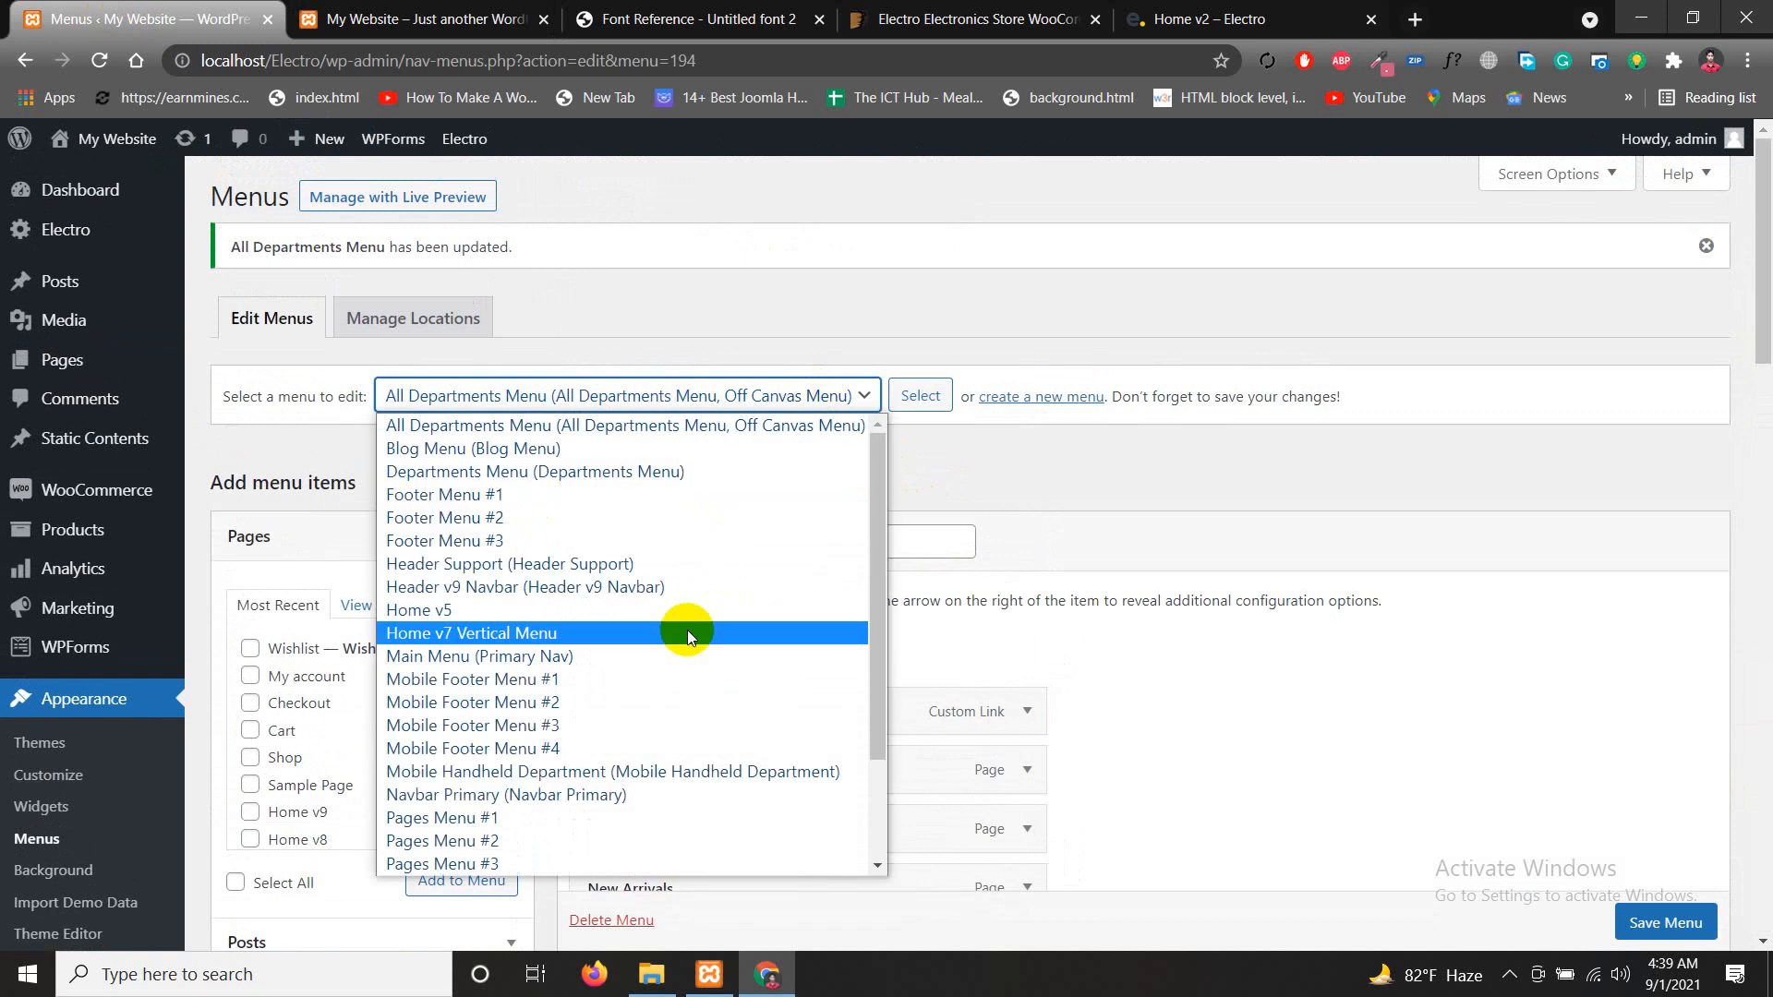
pyautogui.scroll(-2, 674, 633)
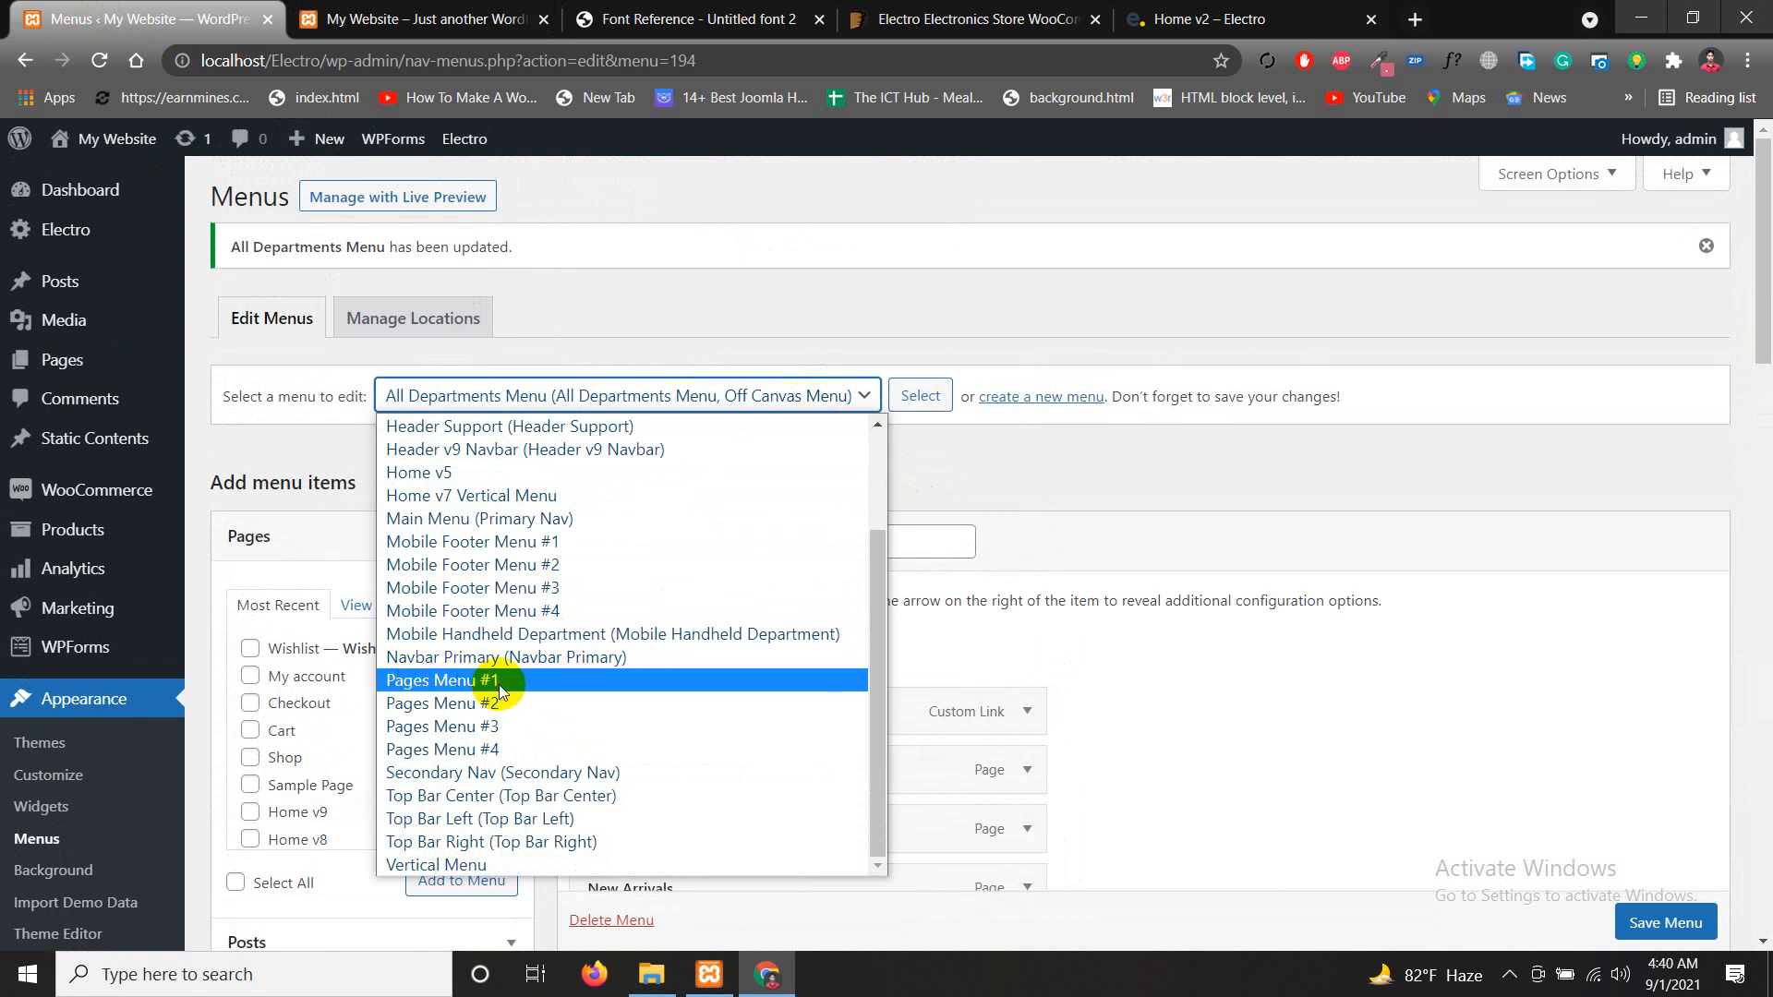
pyautogui.hotkey('ctrl', 'Tab')
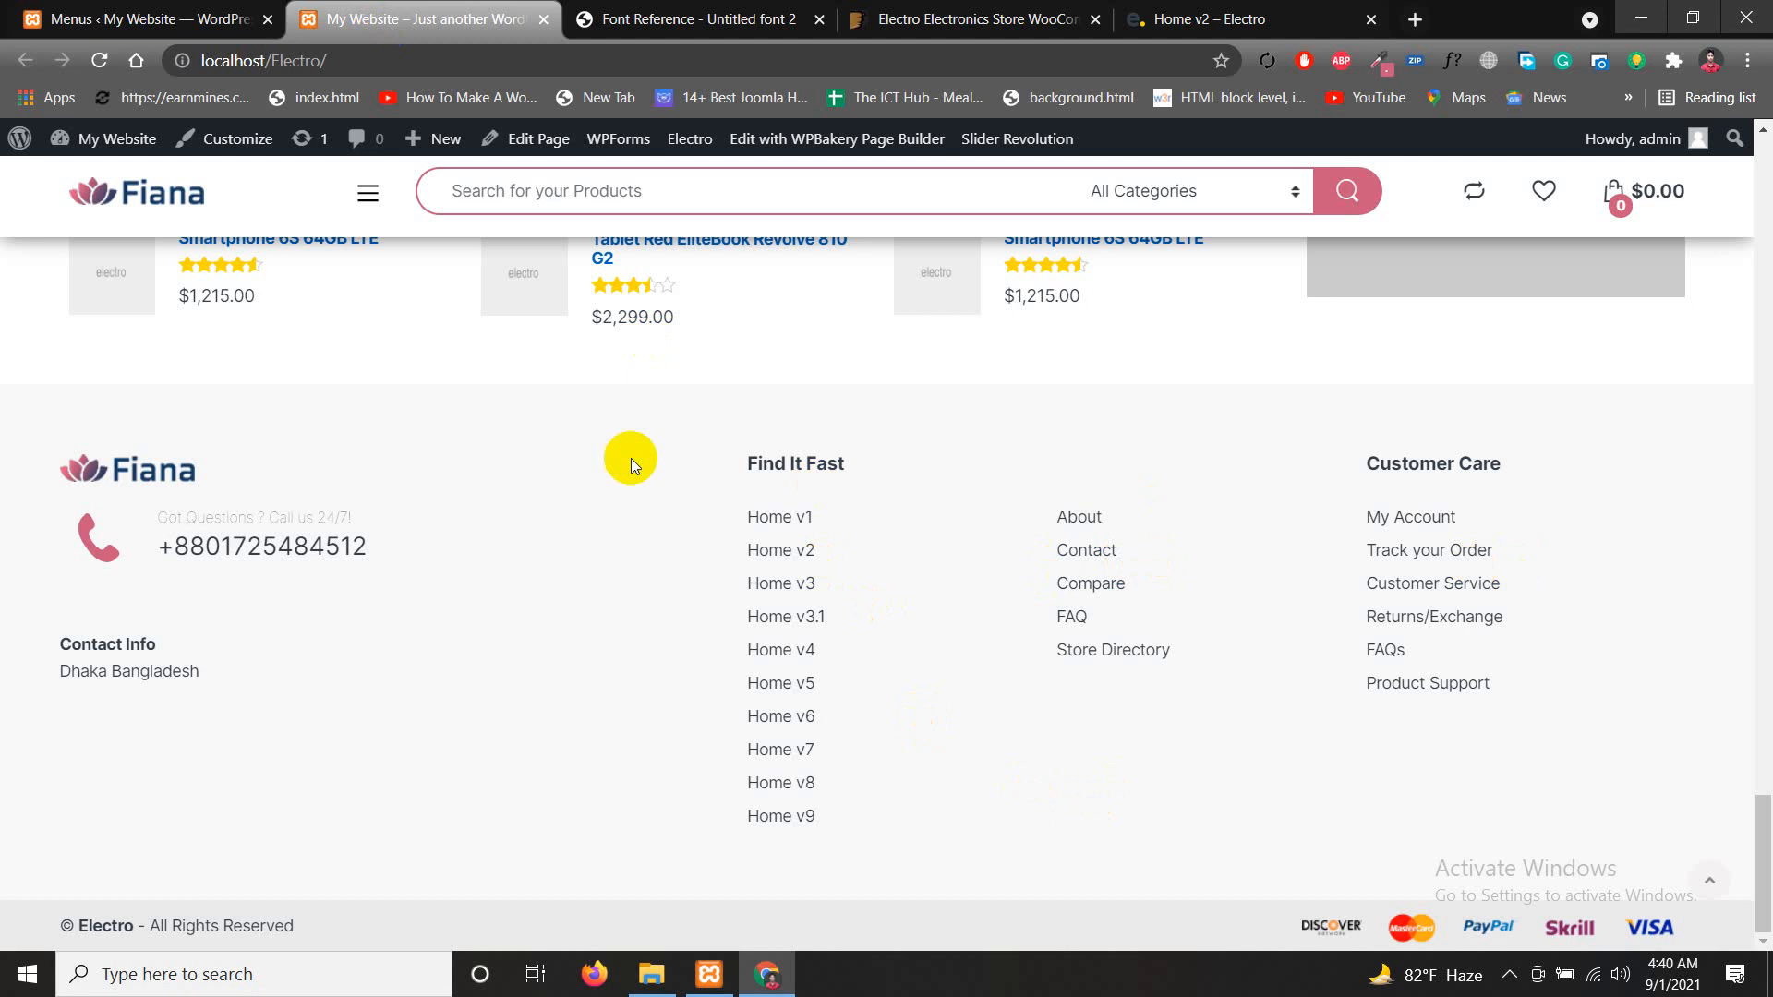
pyautogui.hotkey('ctrl', 'shift', 'Tab')
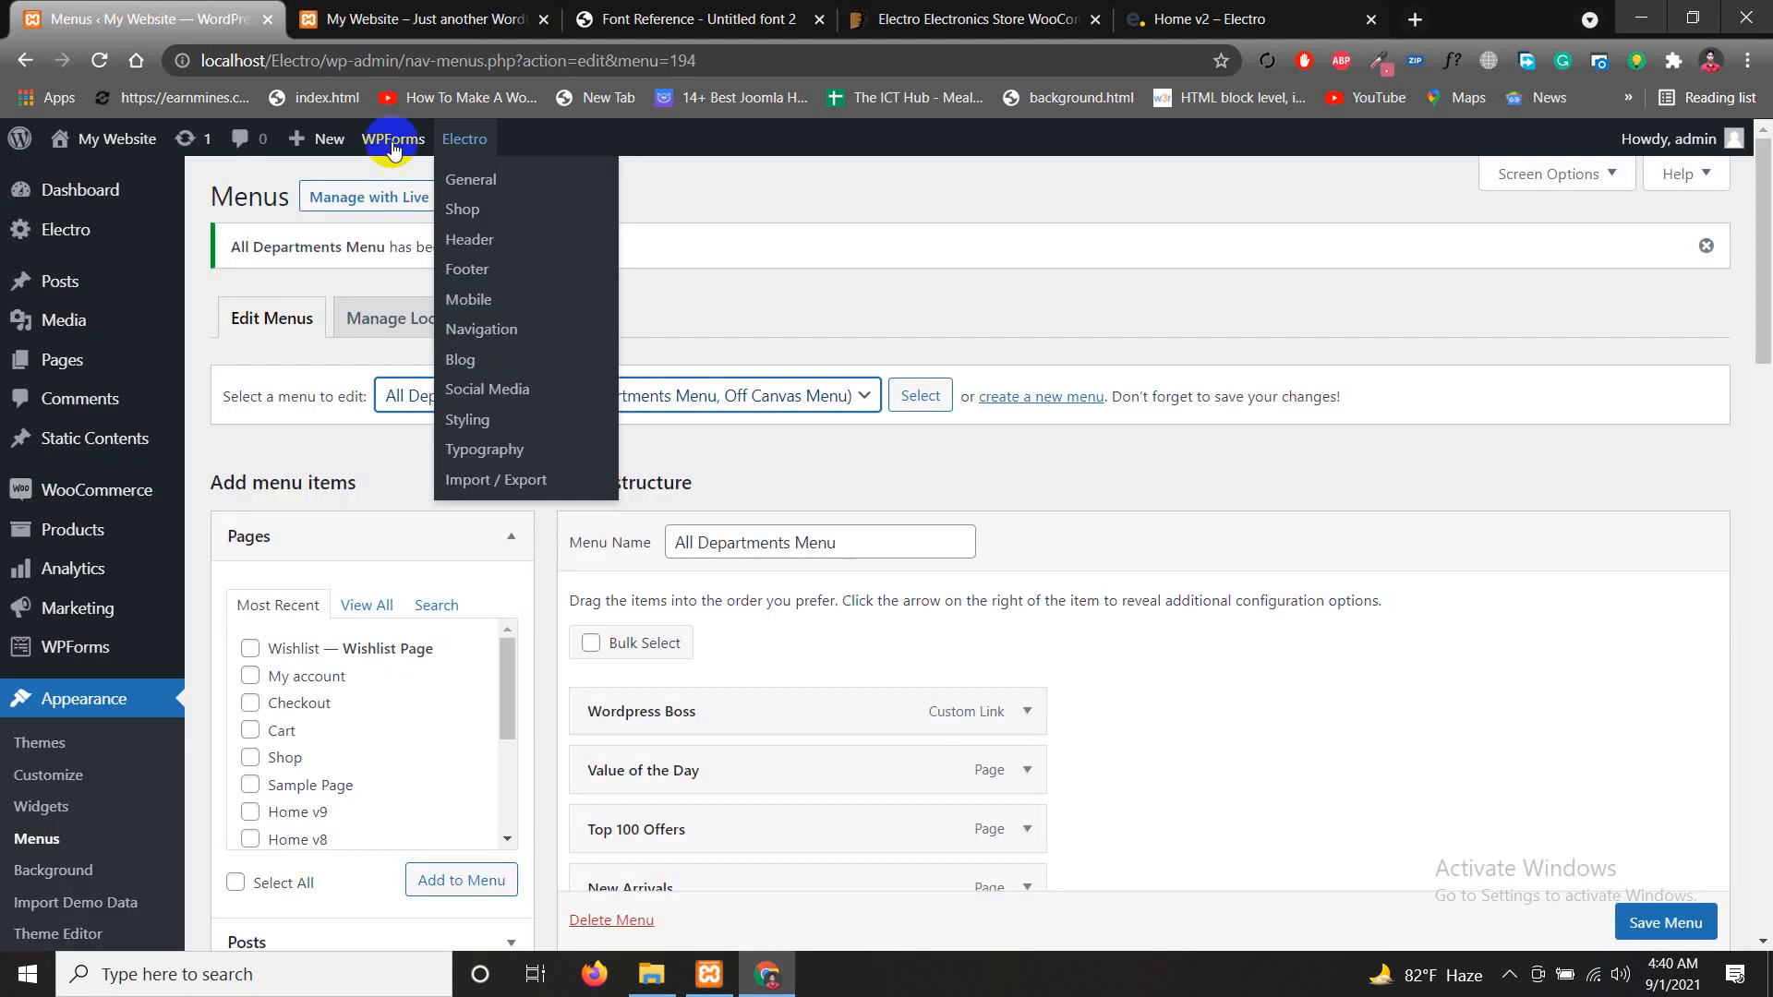
# Load Footer Menu #1 for editing
pyautogui.click(727, 407)
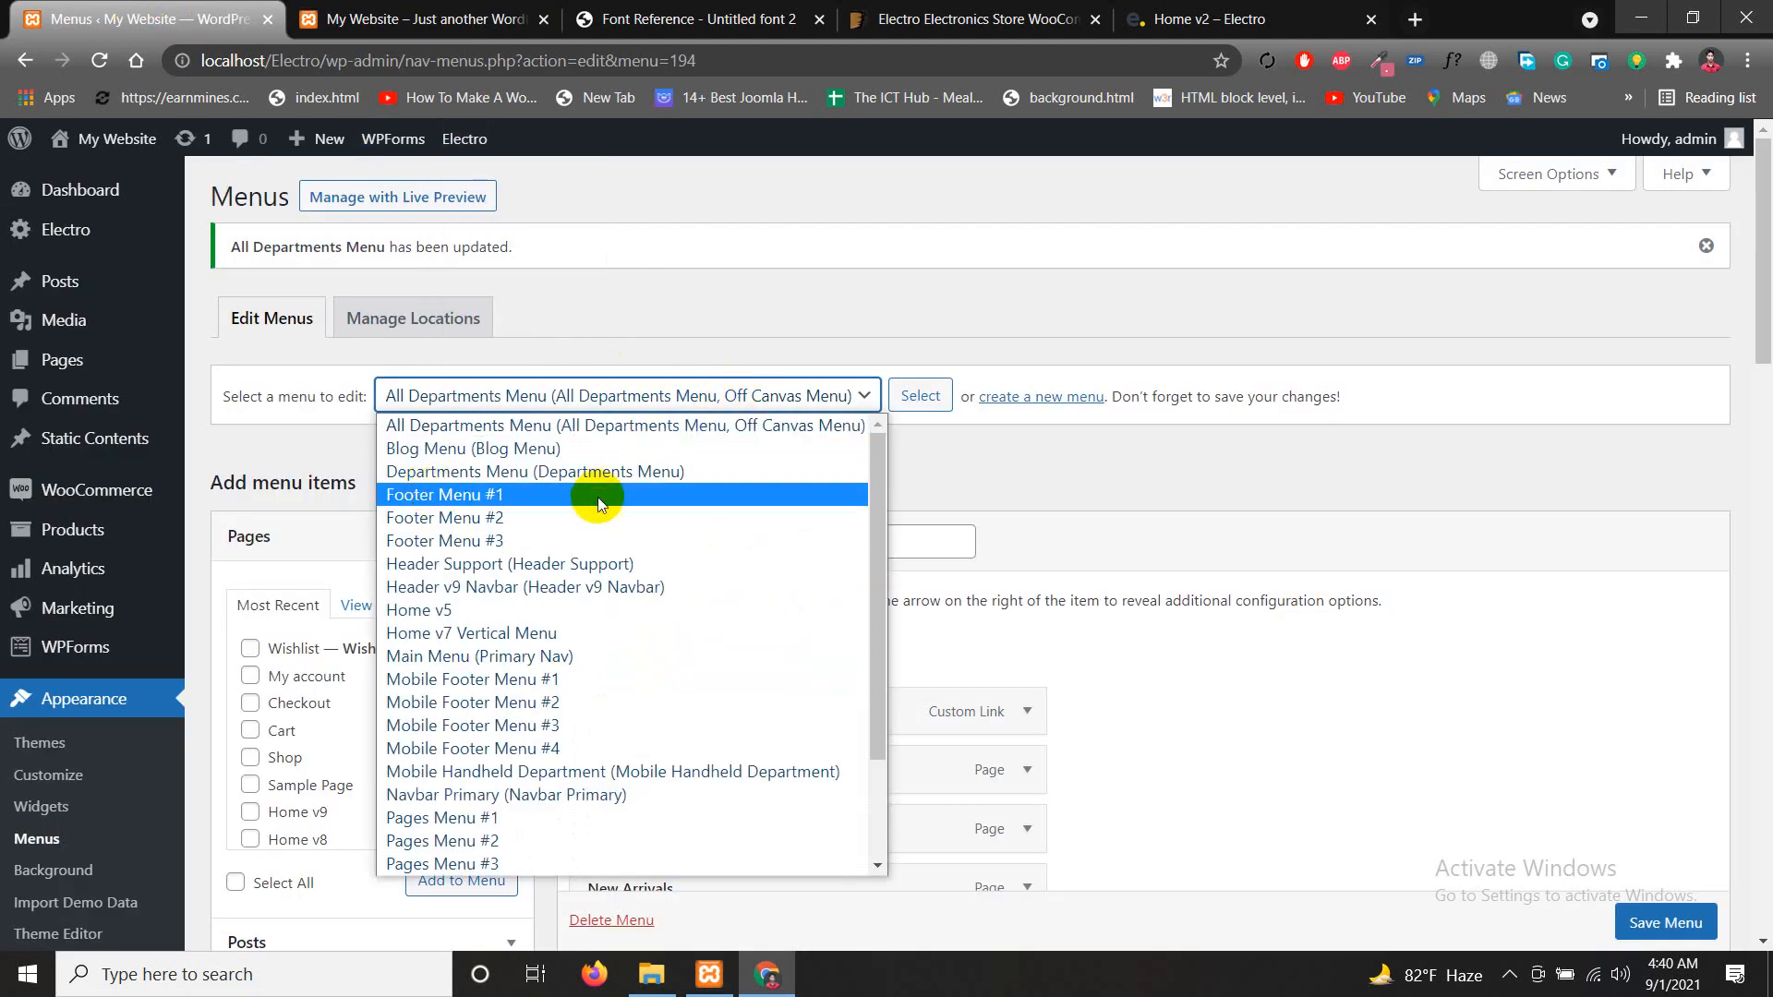
pyautogui.click(532, 499)
pyautogui.click(919, 404)
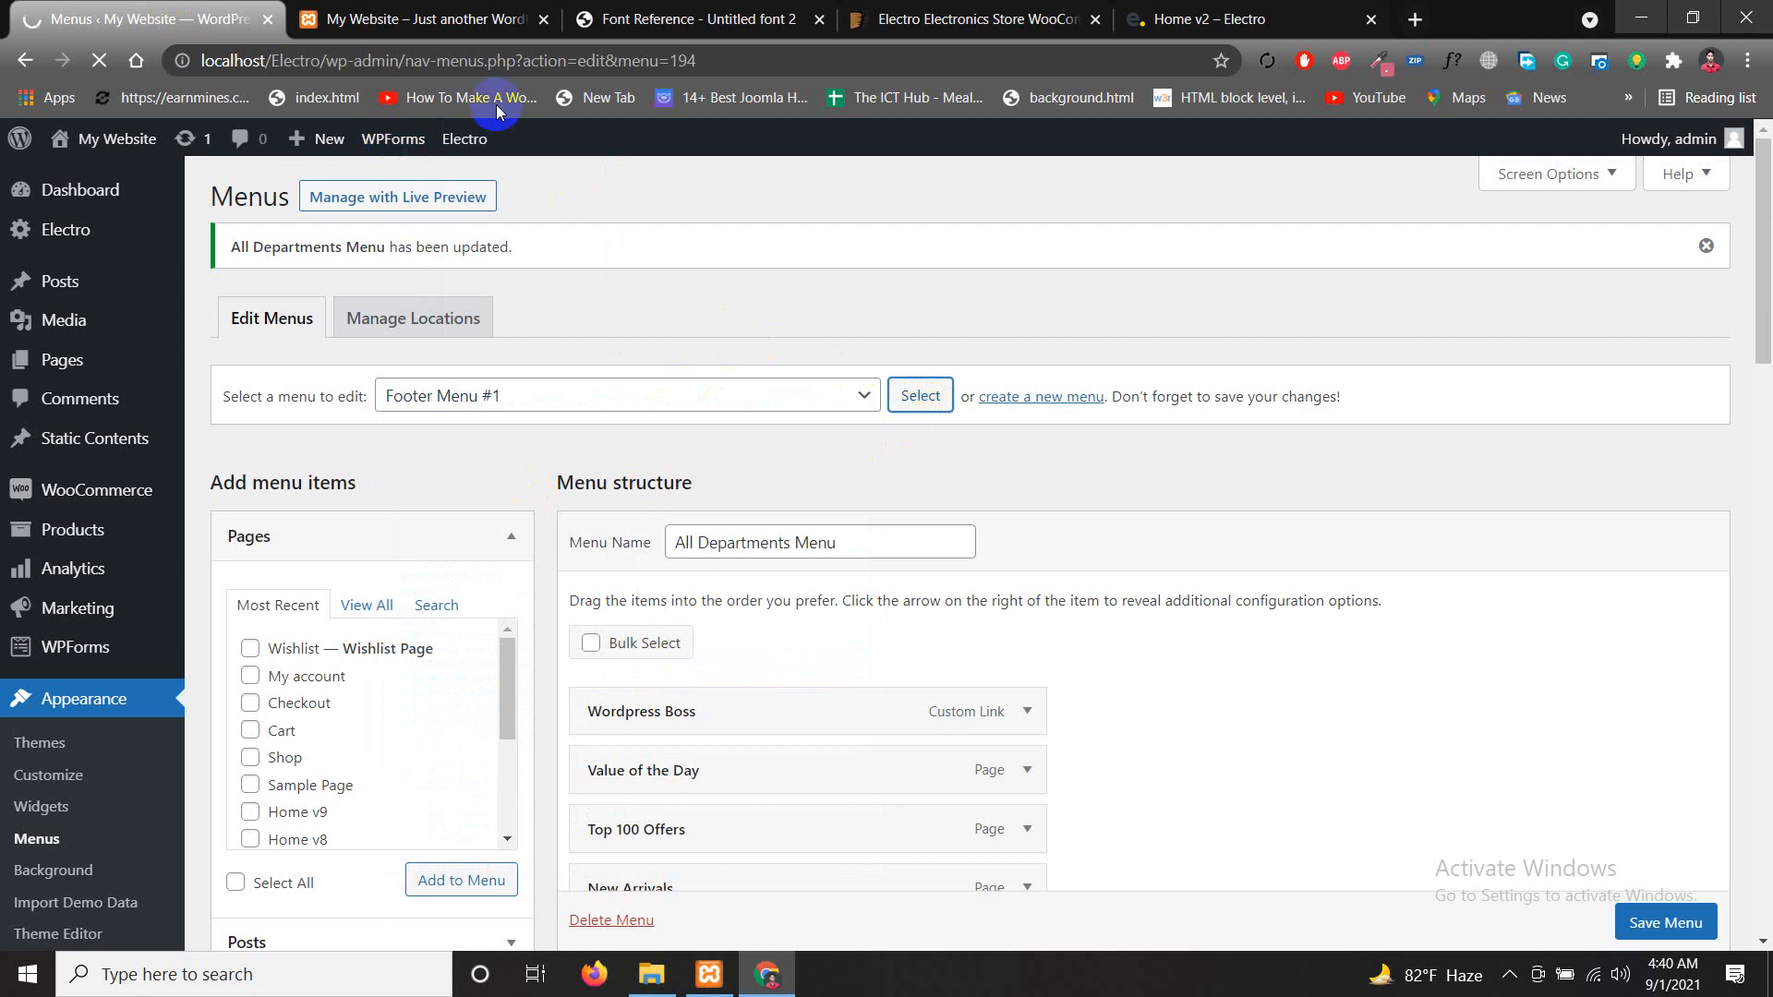
# Compare Footer Menu #1's items with the "Find It Fast" links in the home page footer
pyautogui.click(417, 19)
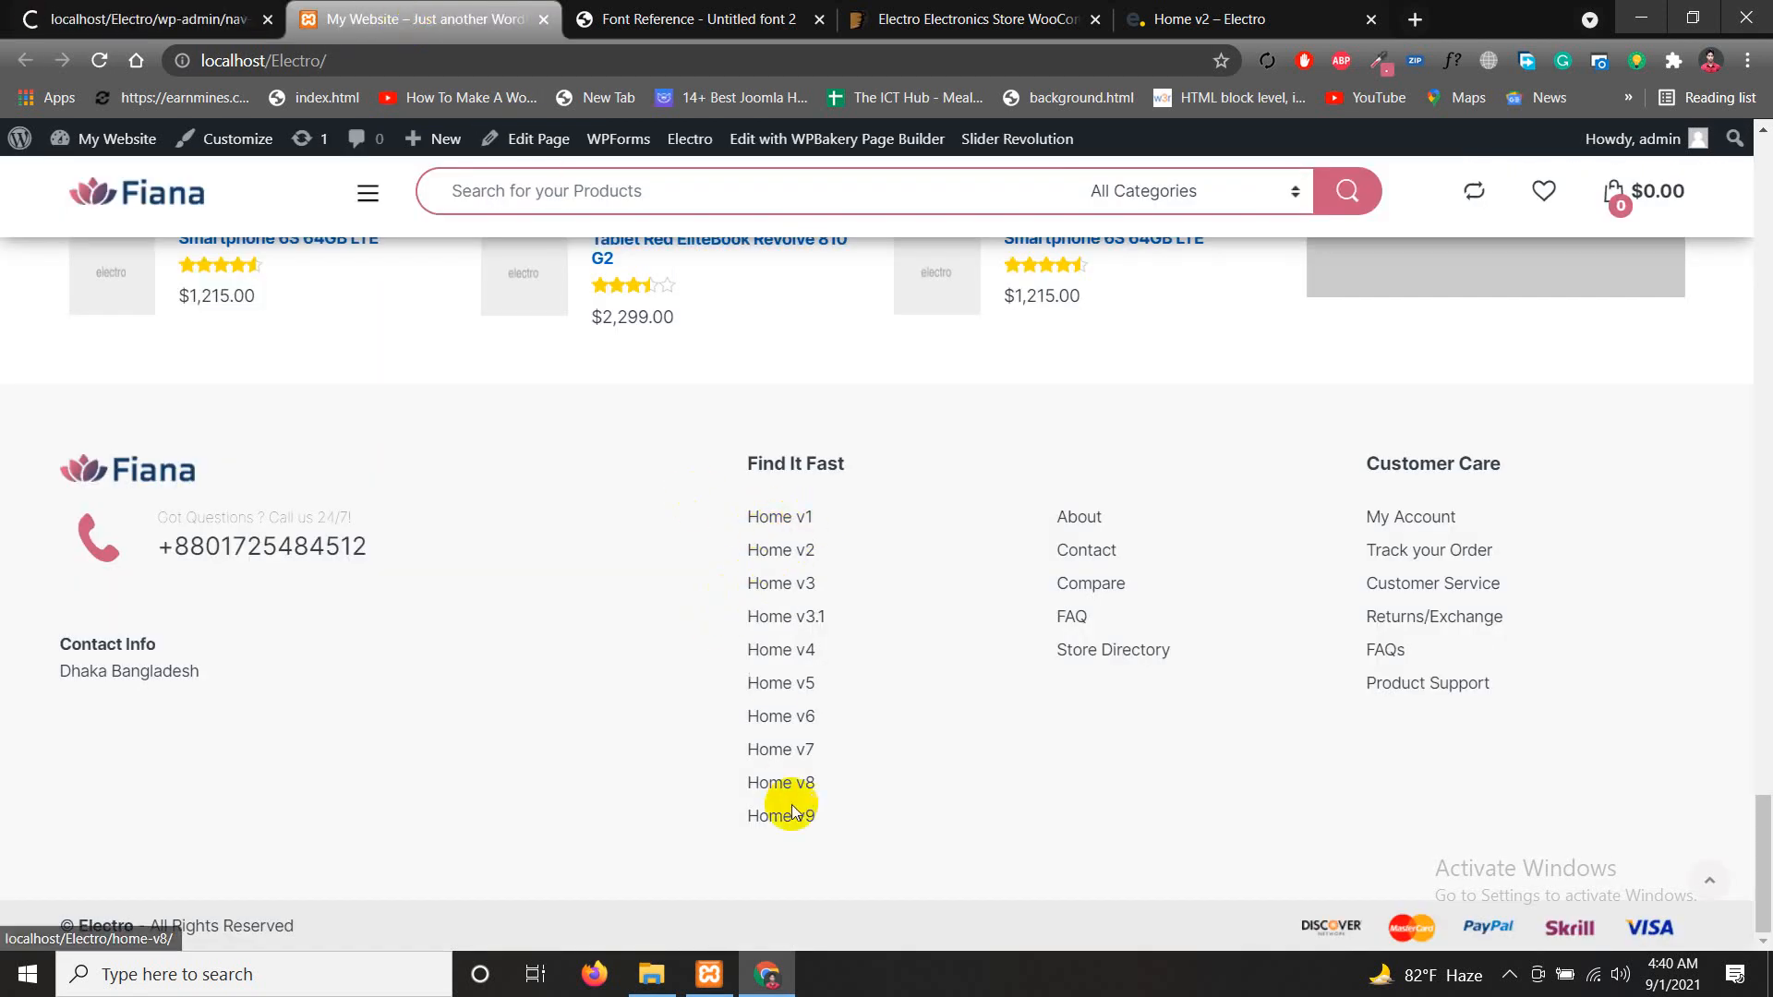
pyautogui.click(162, 26)
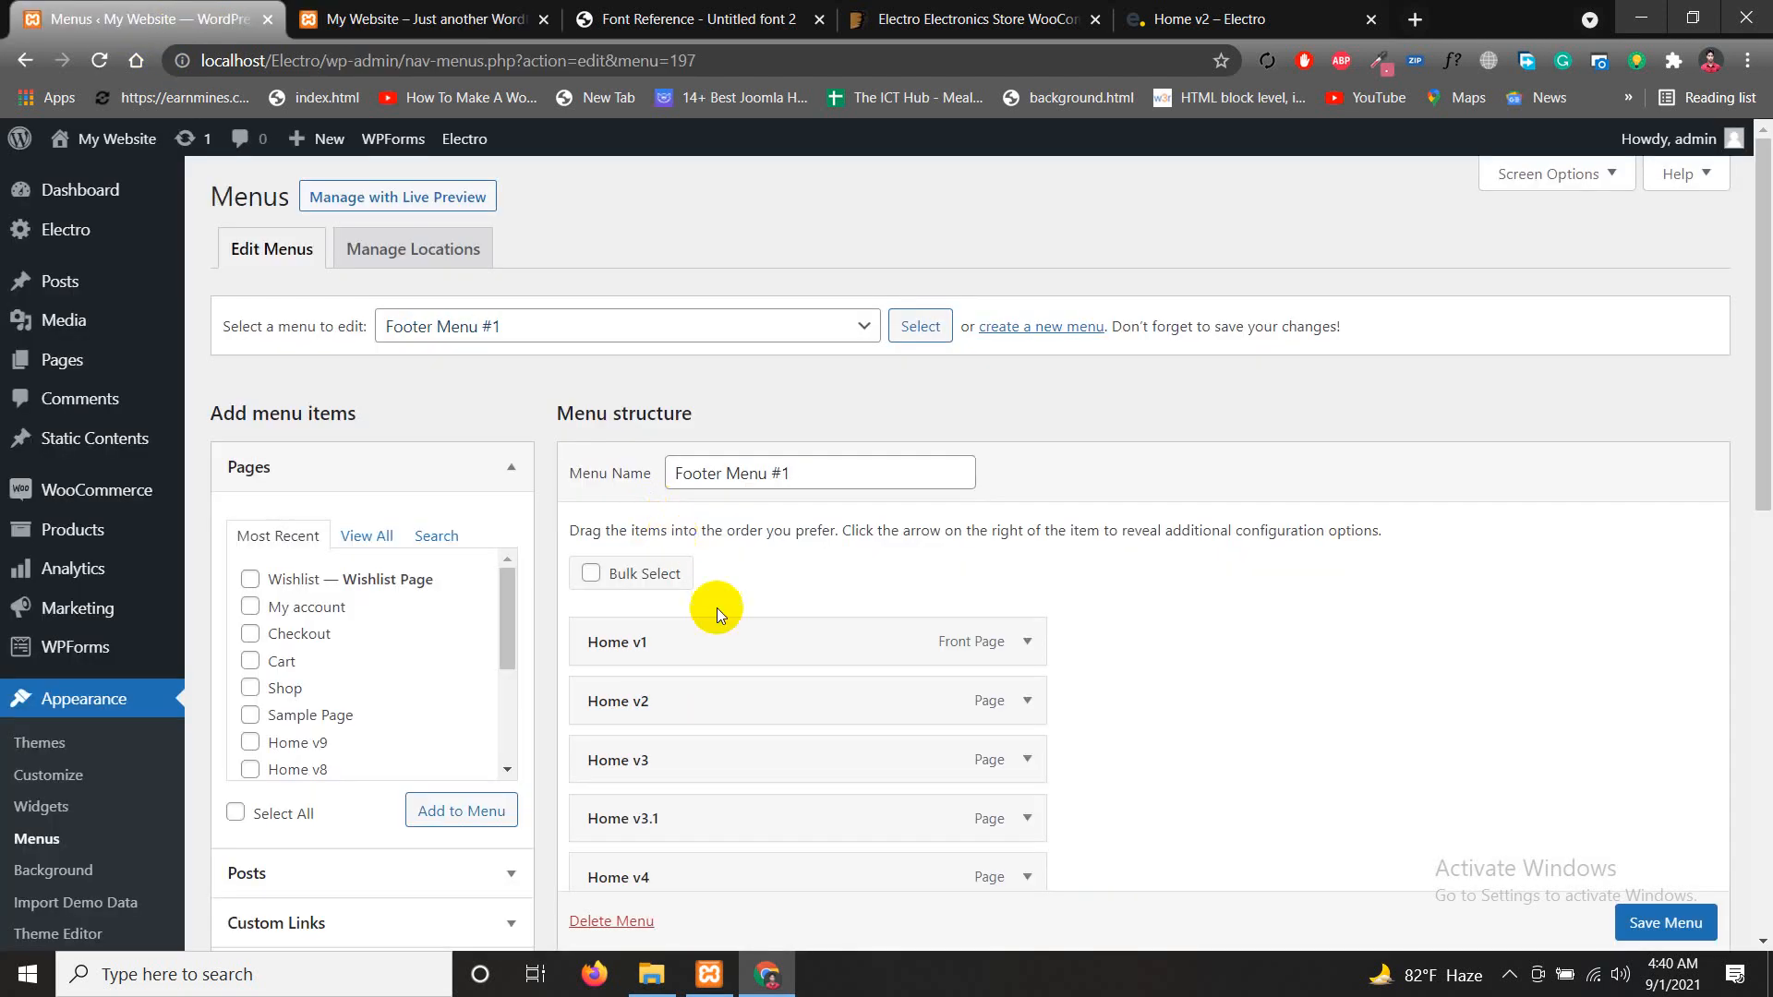
pyautogui.scroll(-5, 812, 637)
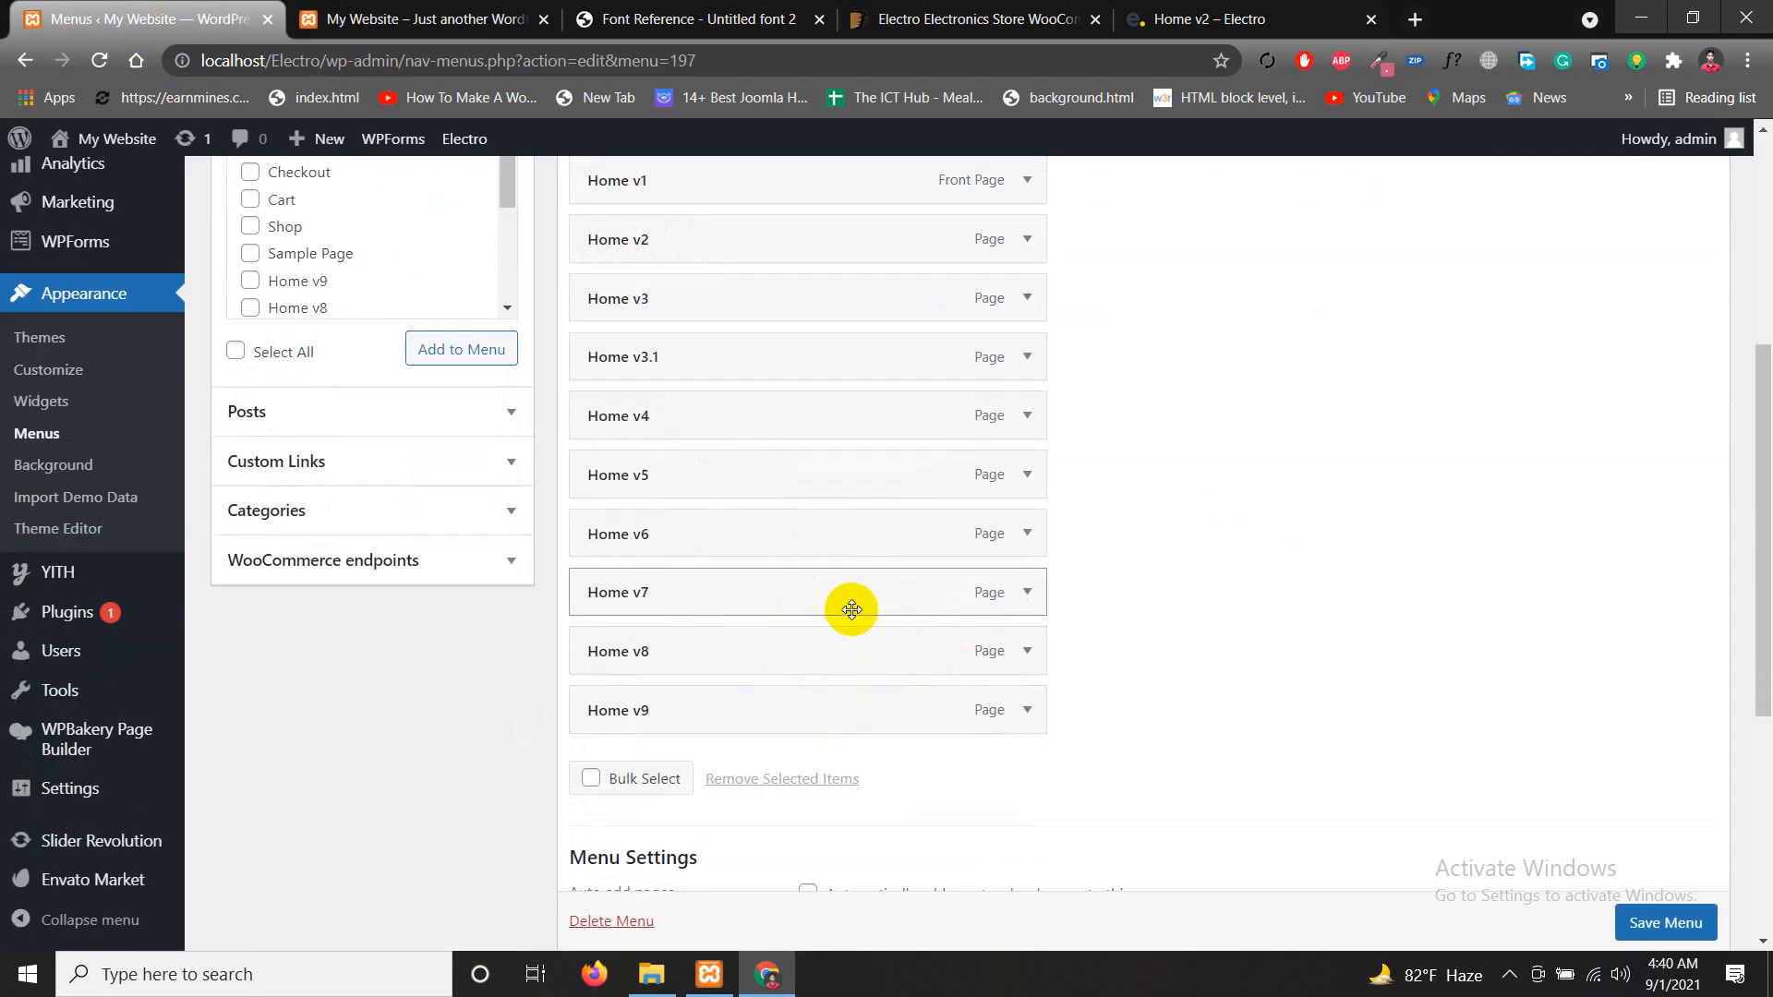
pyautogui.scroll(2, 847, 603)
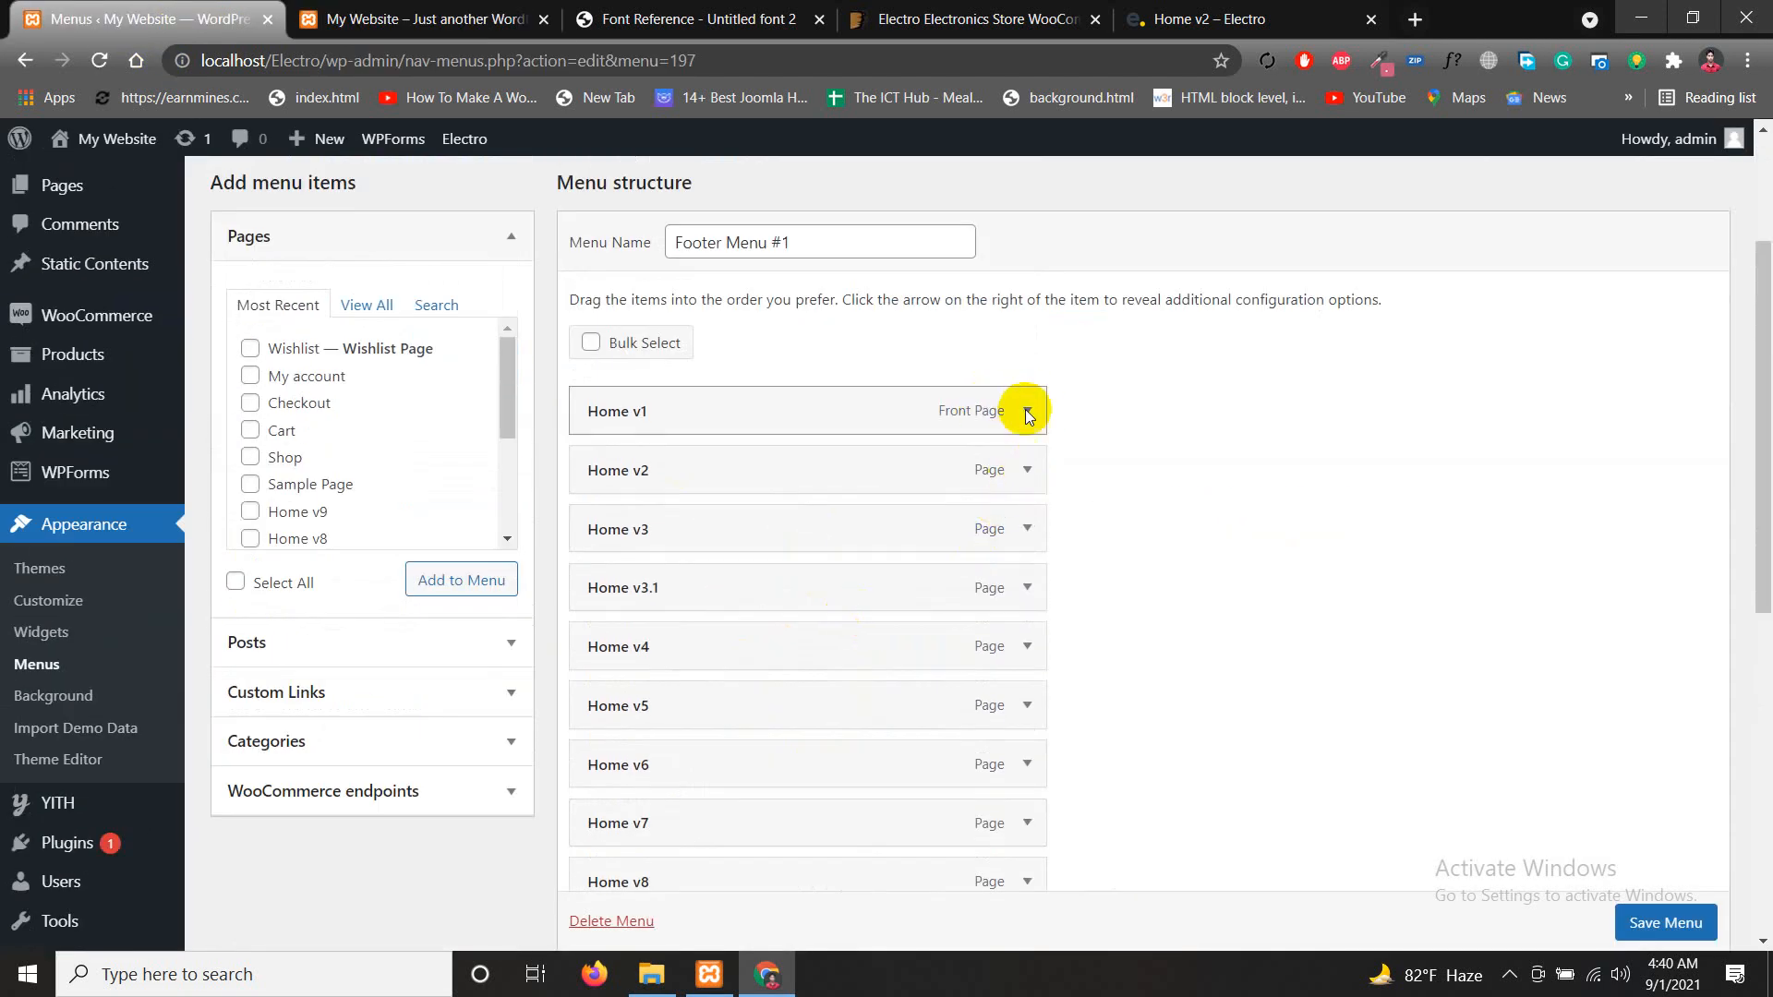
pyautogui.click(406, 20)
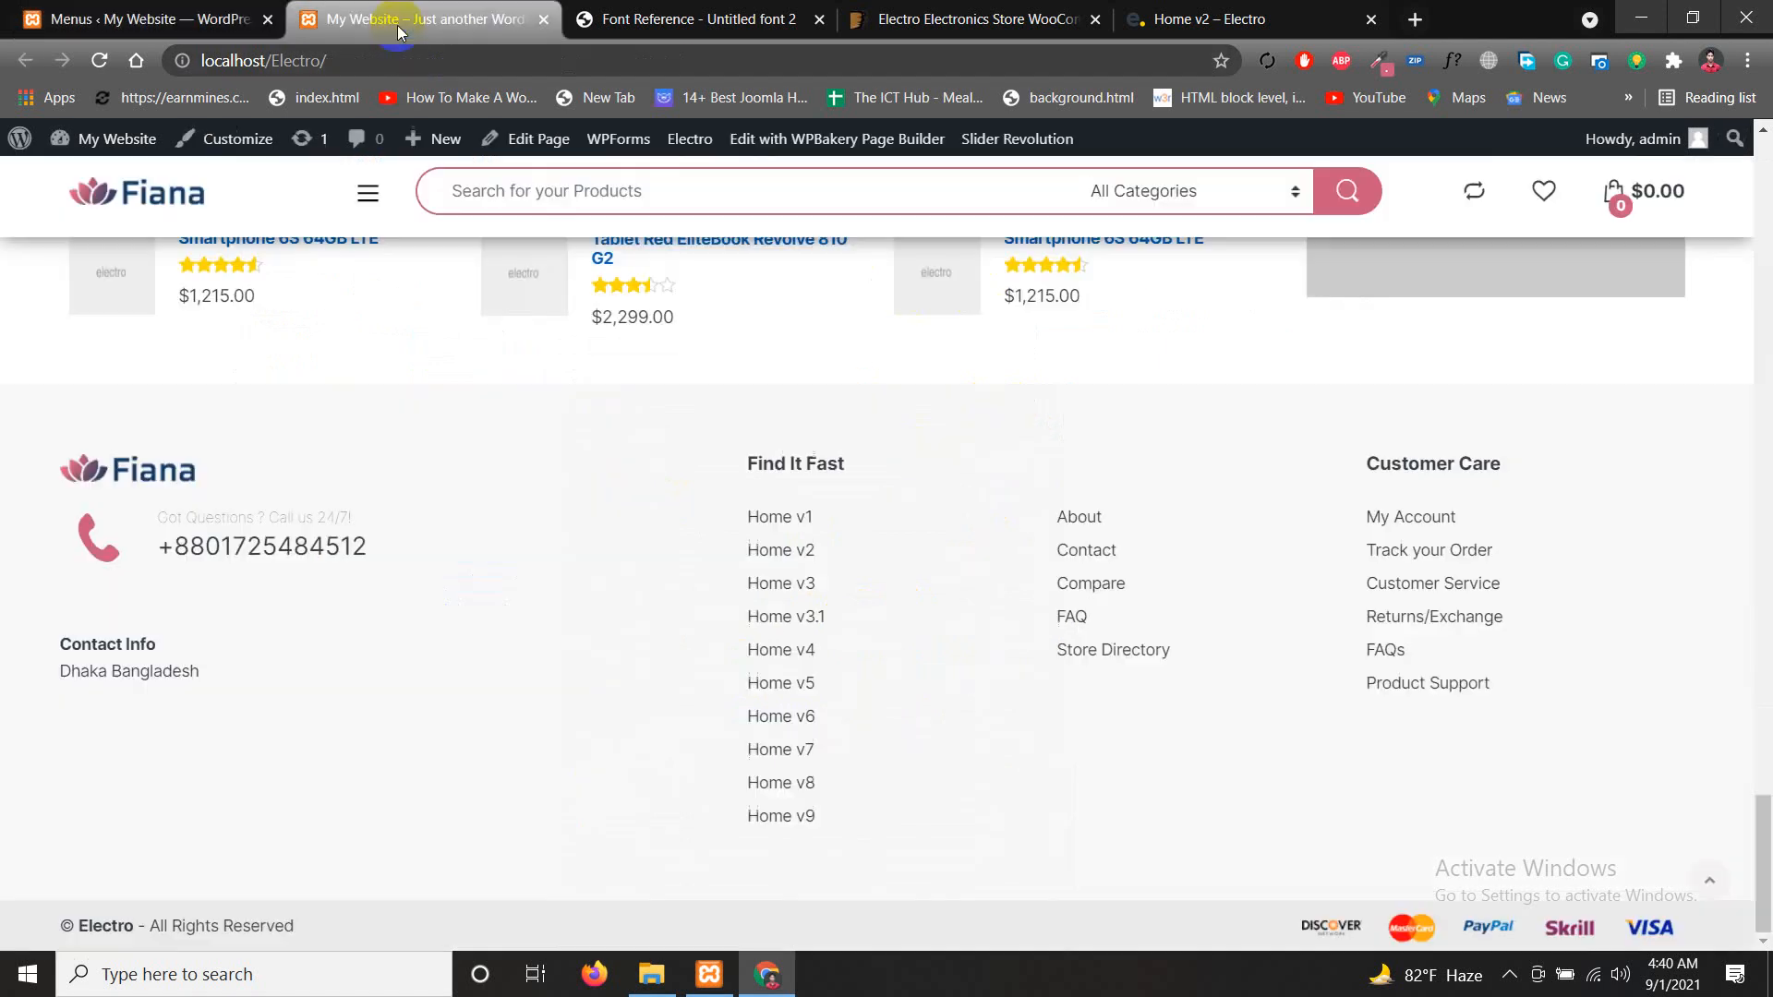
pyautogui.click(147, 20)
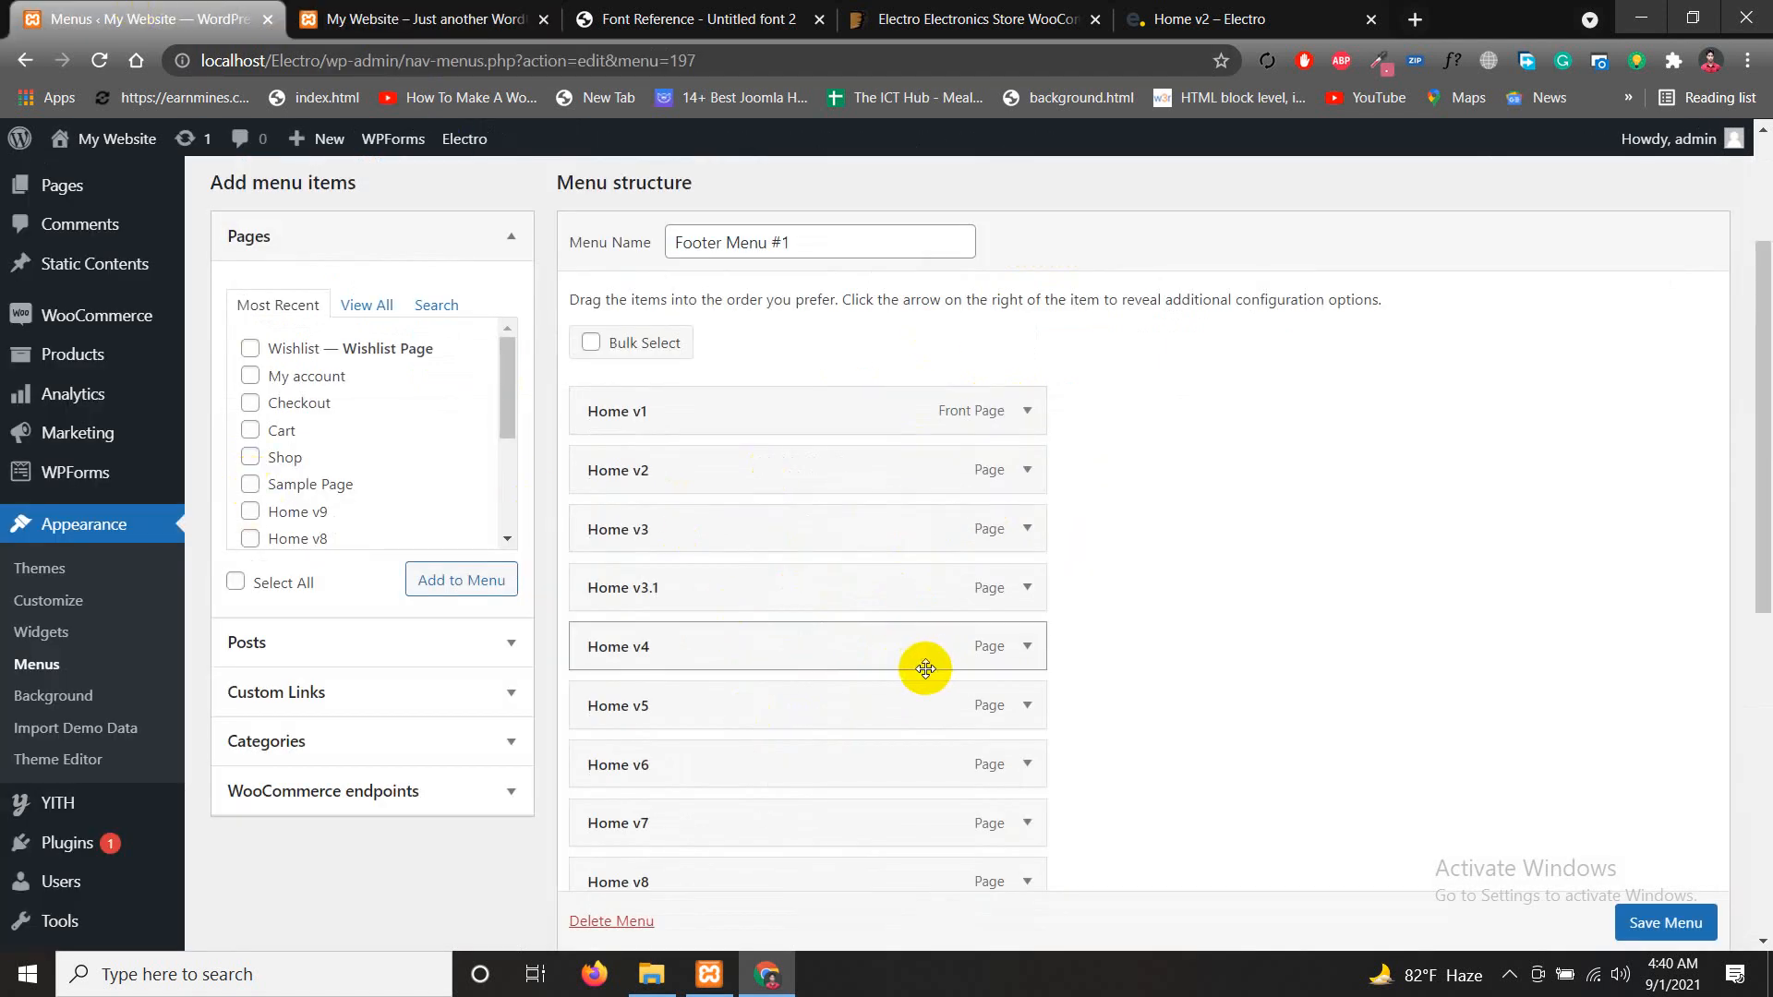
# Examine the "Find It Fast" and "Customer Care" column headings in the home page footer
pyautogui.click(388, 14)
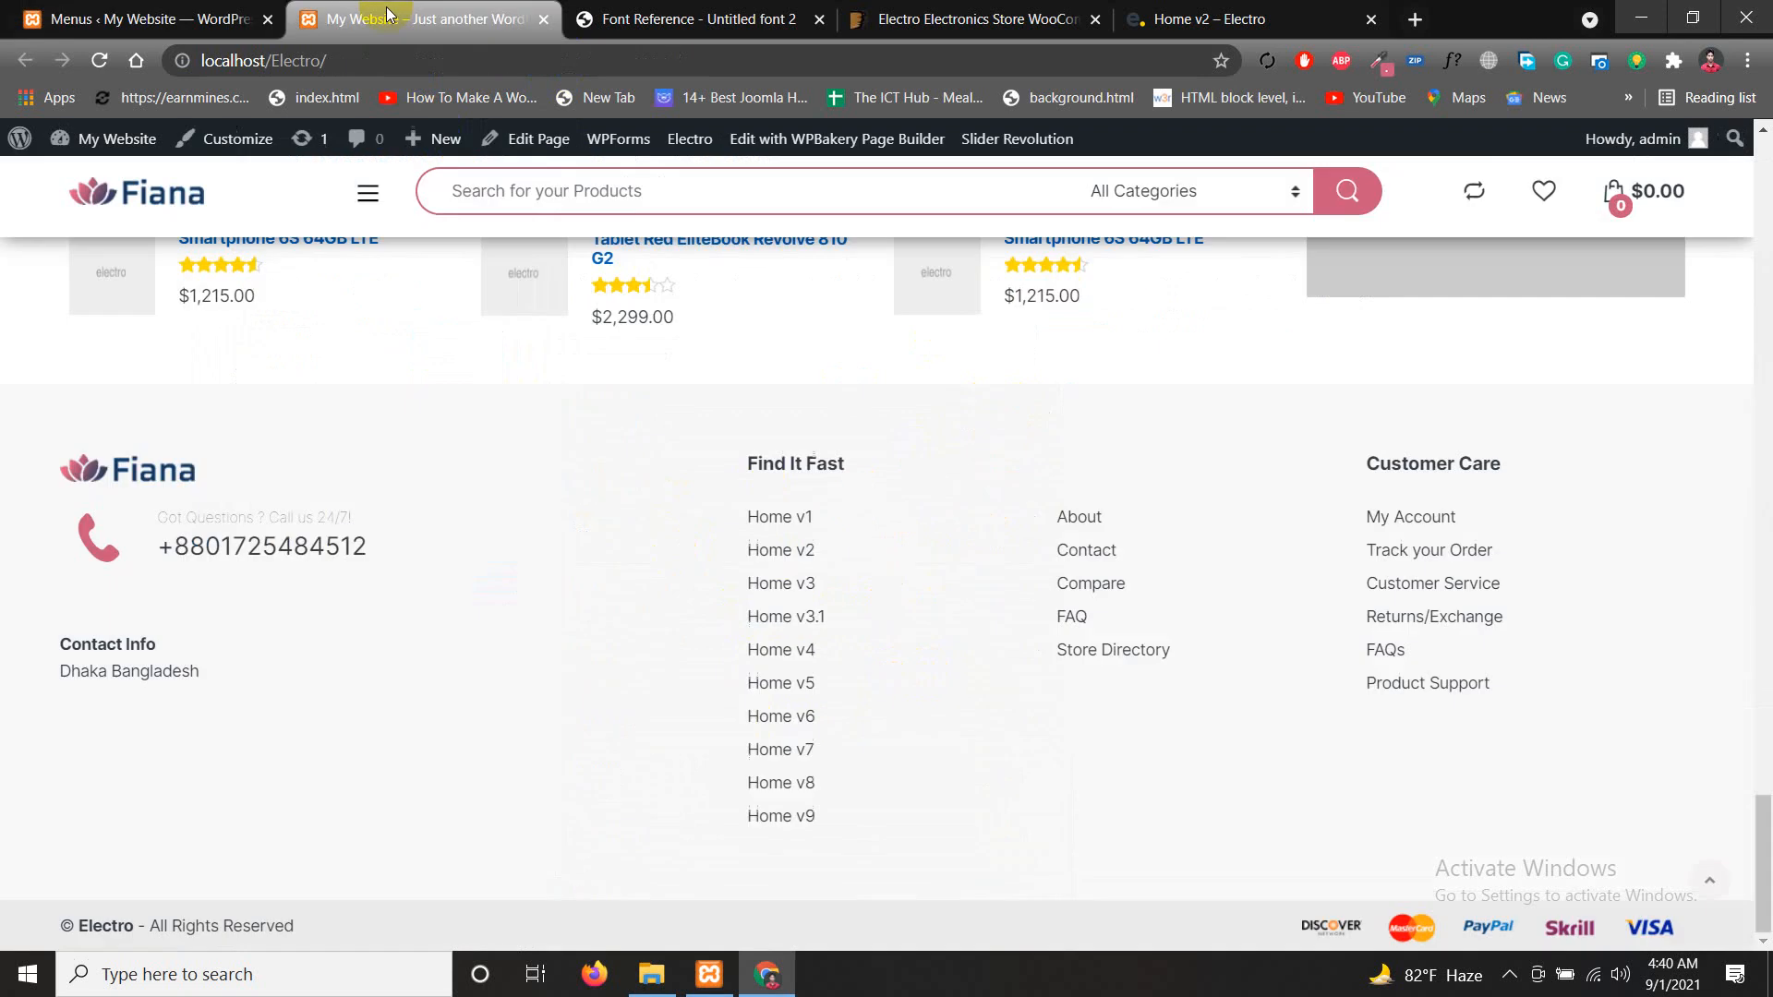
pyautogui.moveTo(1537, 484); pyautogui.dragTo(647, 436)
pyautogui.click(645, 440)
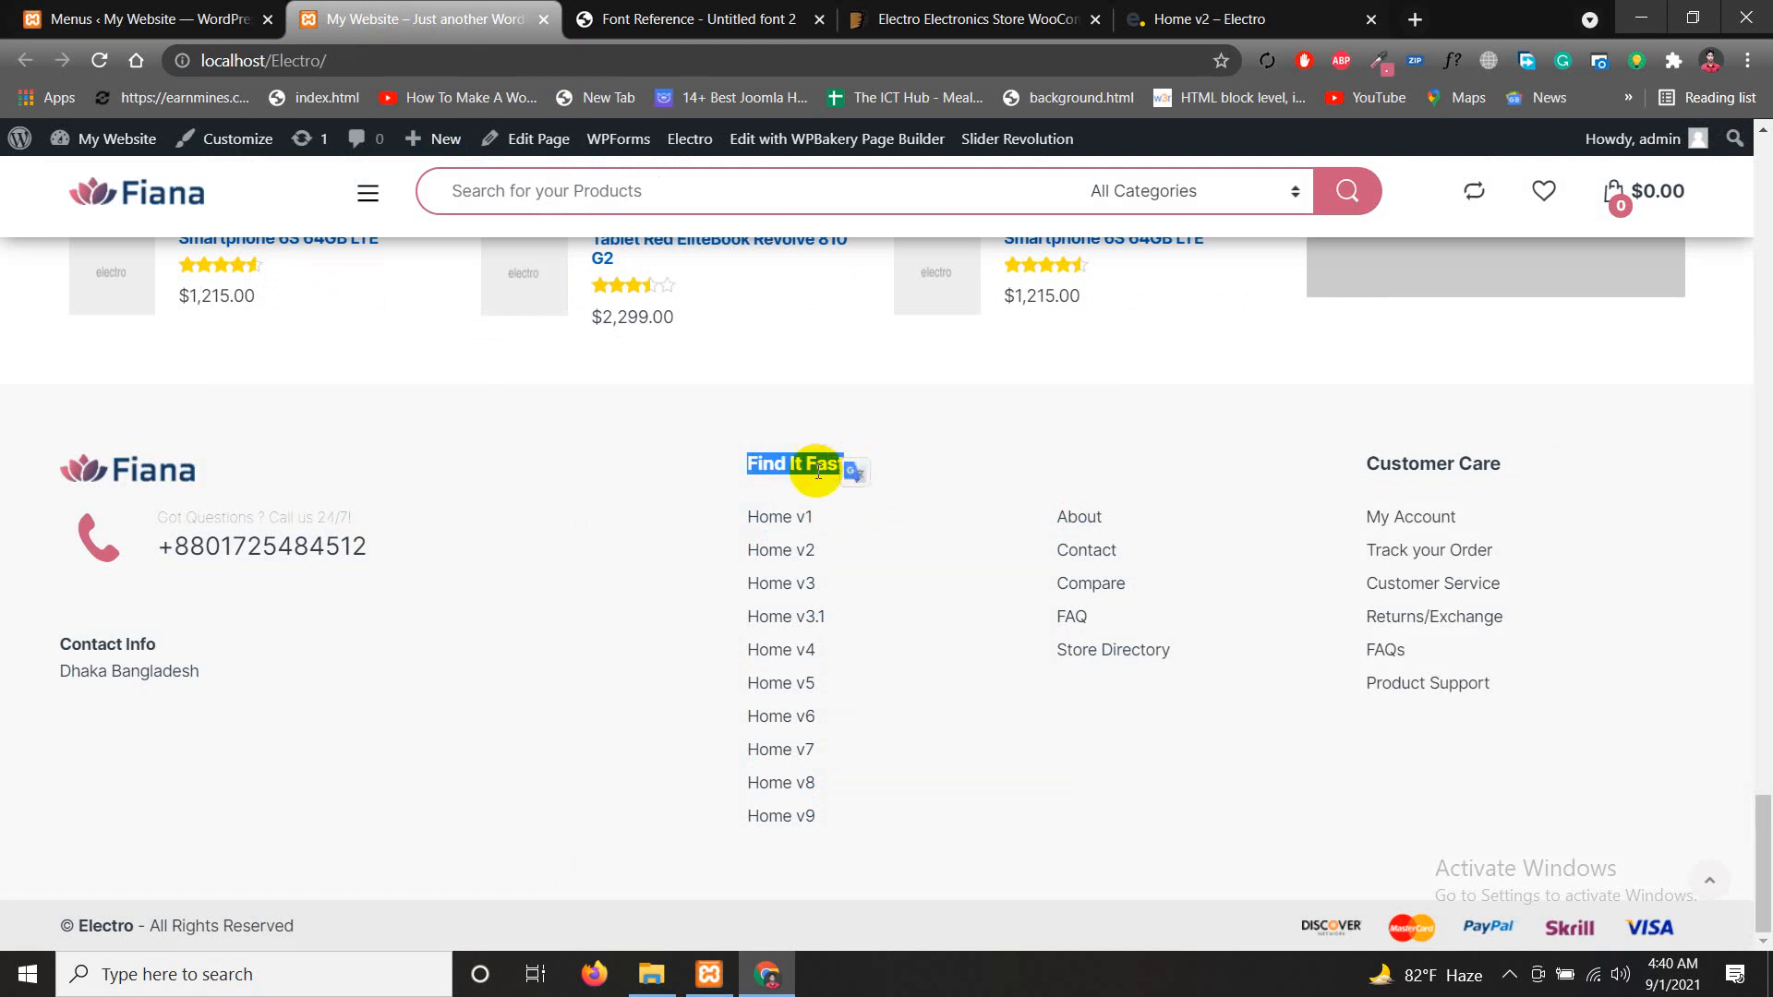
pyautogui.moveTo(1343, 478); pyautogui.dragTo(1536, 463)
pyautogui.click(1155, 452)
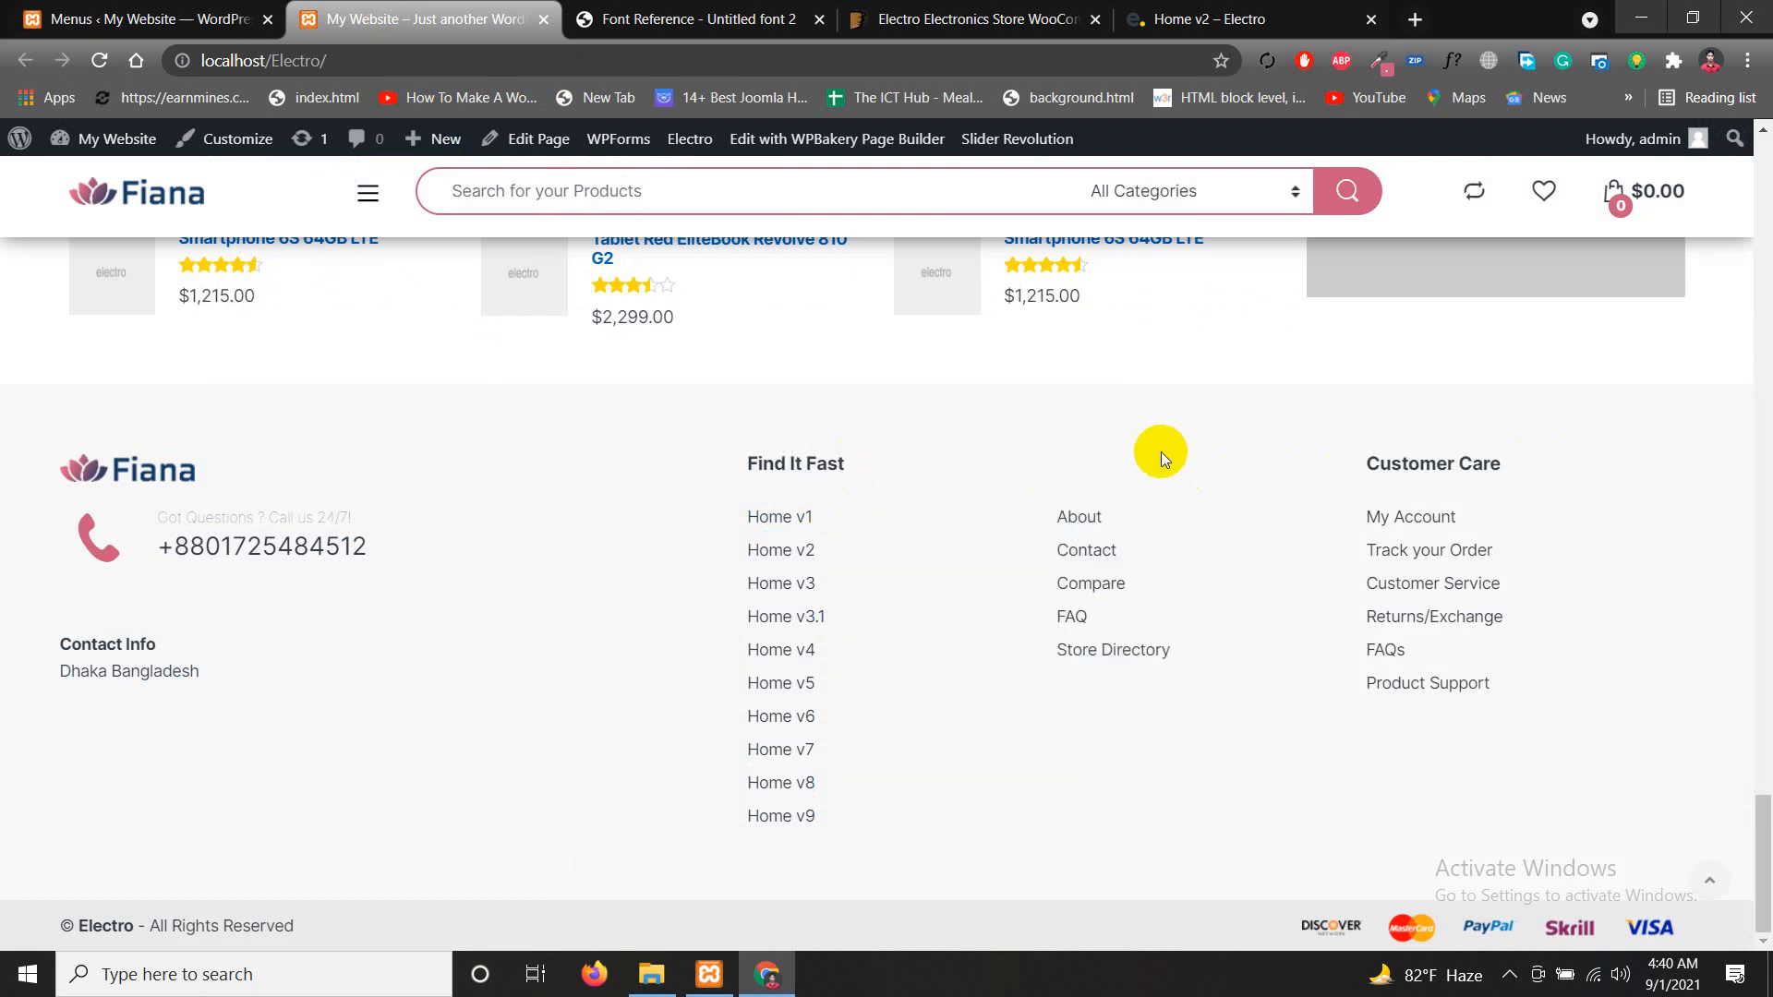
# Open the Widgets page, expand the Footer Bottom Widgets area and compare its widgets with the home page footer
pyautogui.click(139, 18)
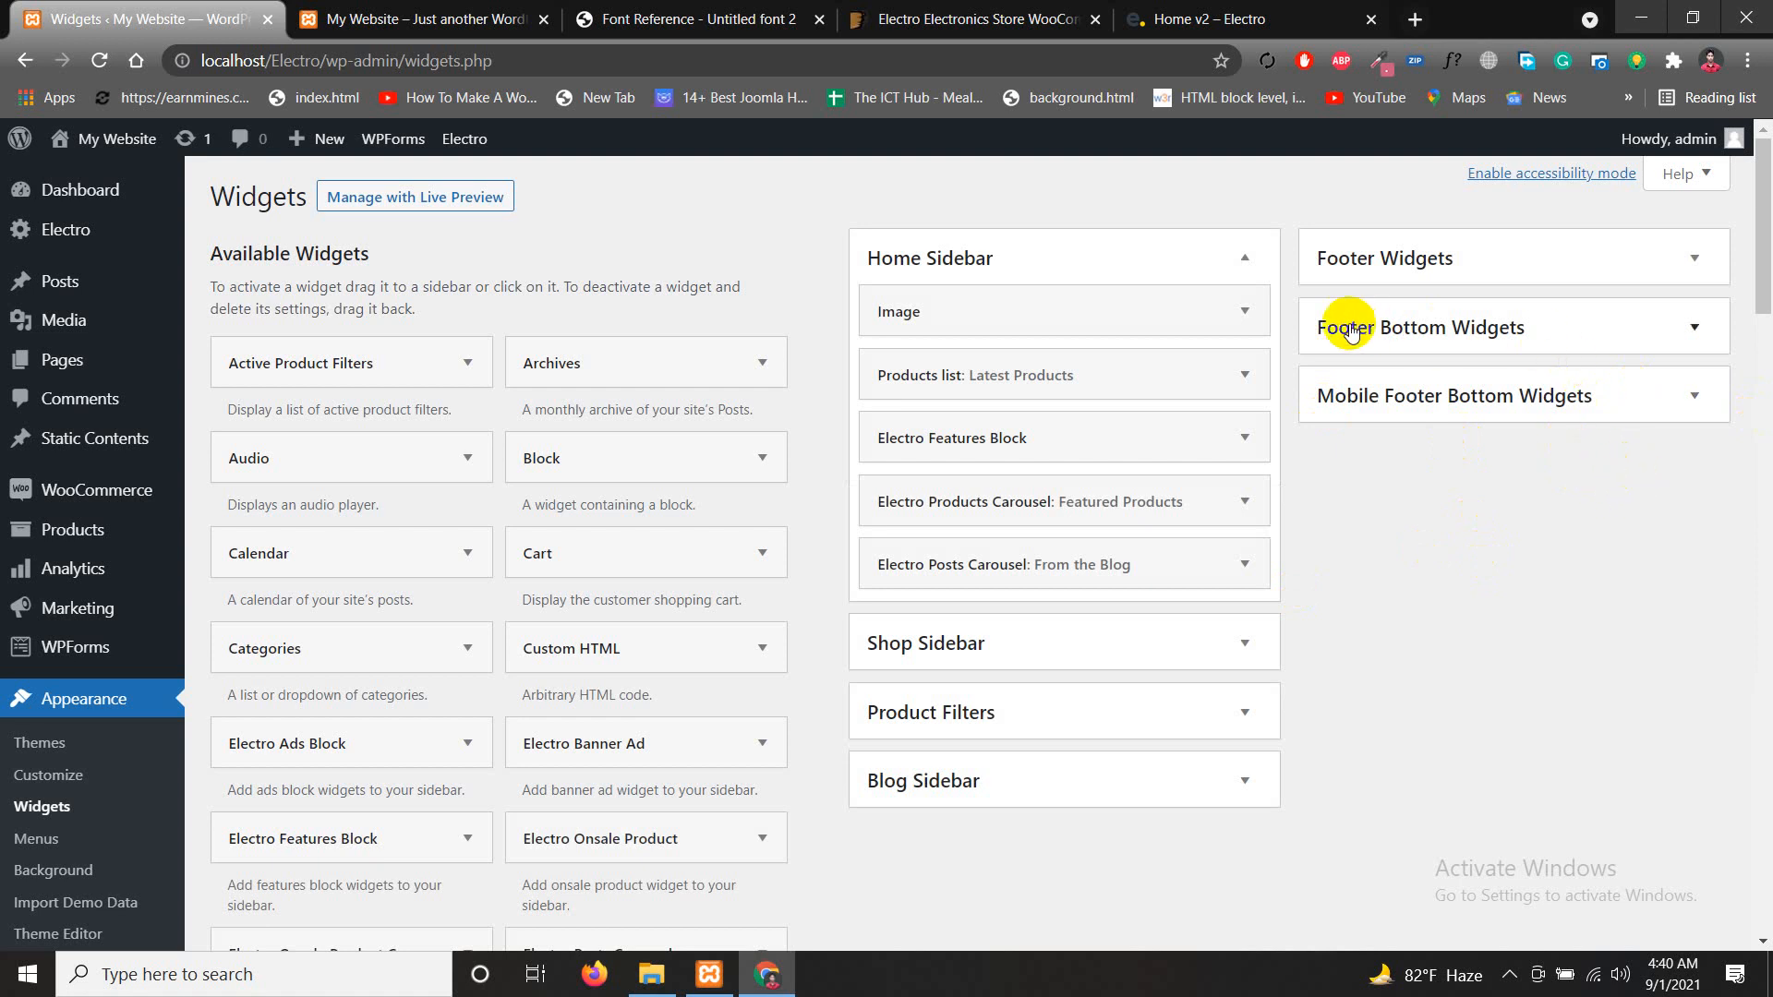
pyautogui.click(1697, 332)
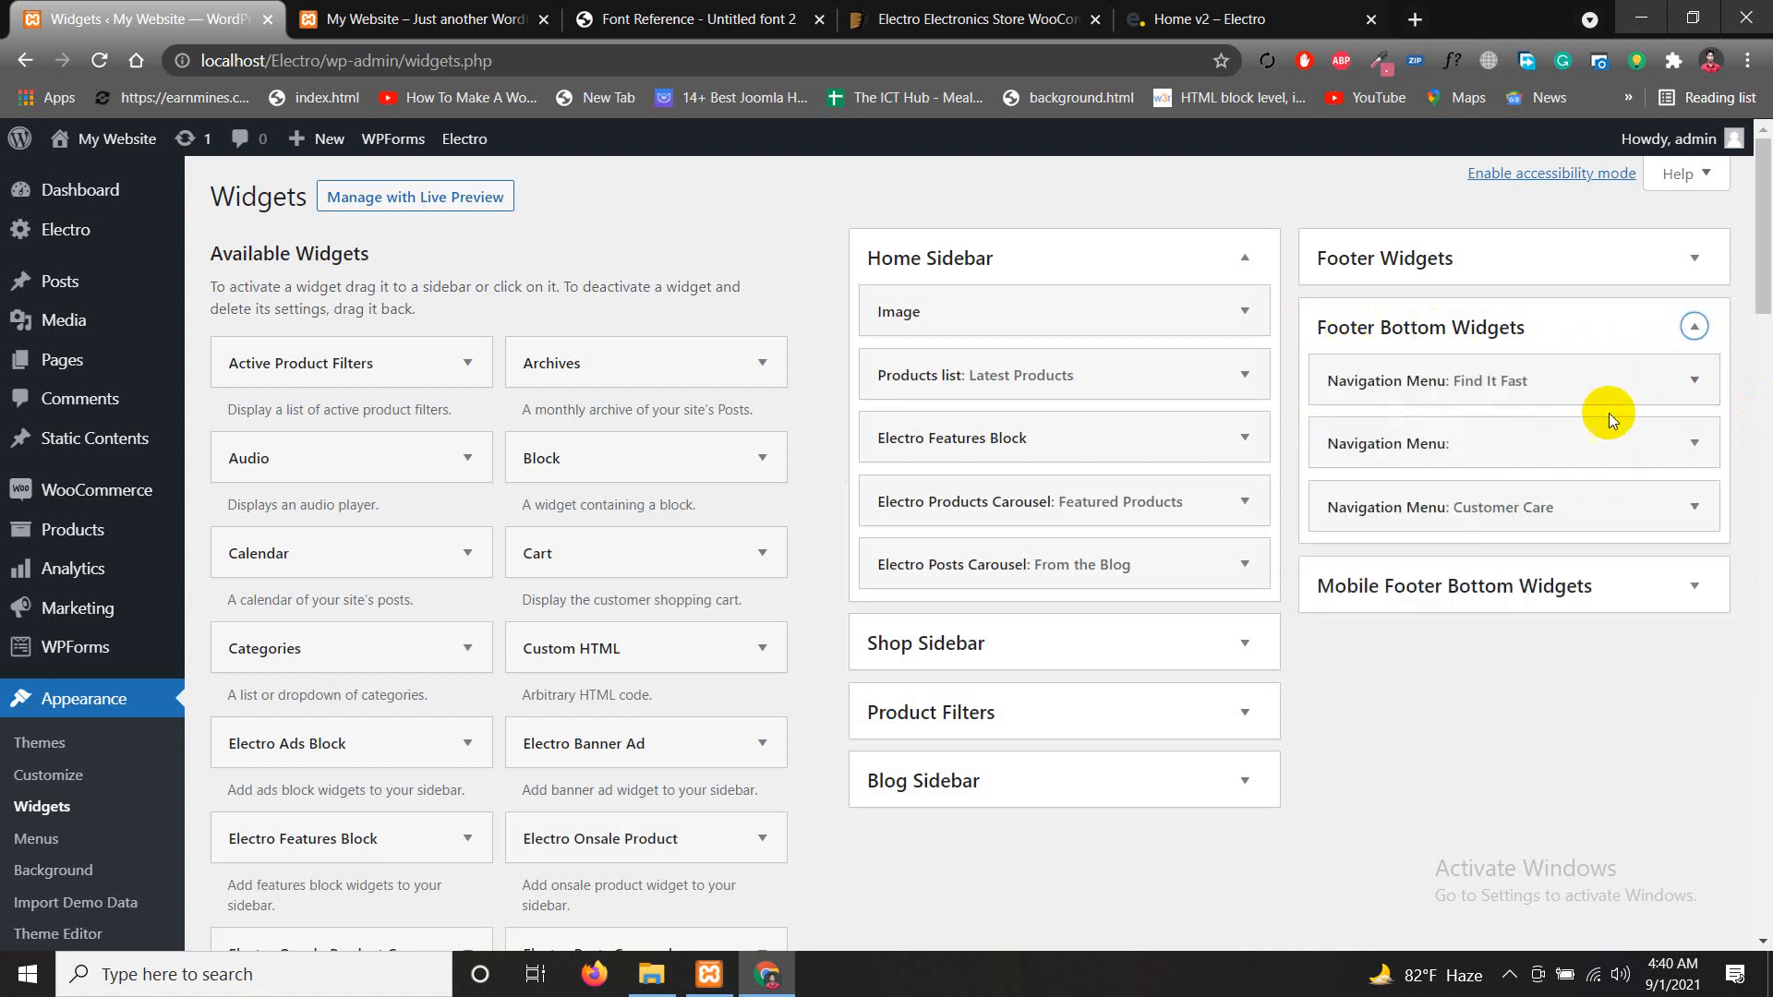
pyautogui.click(349, 11)
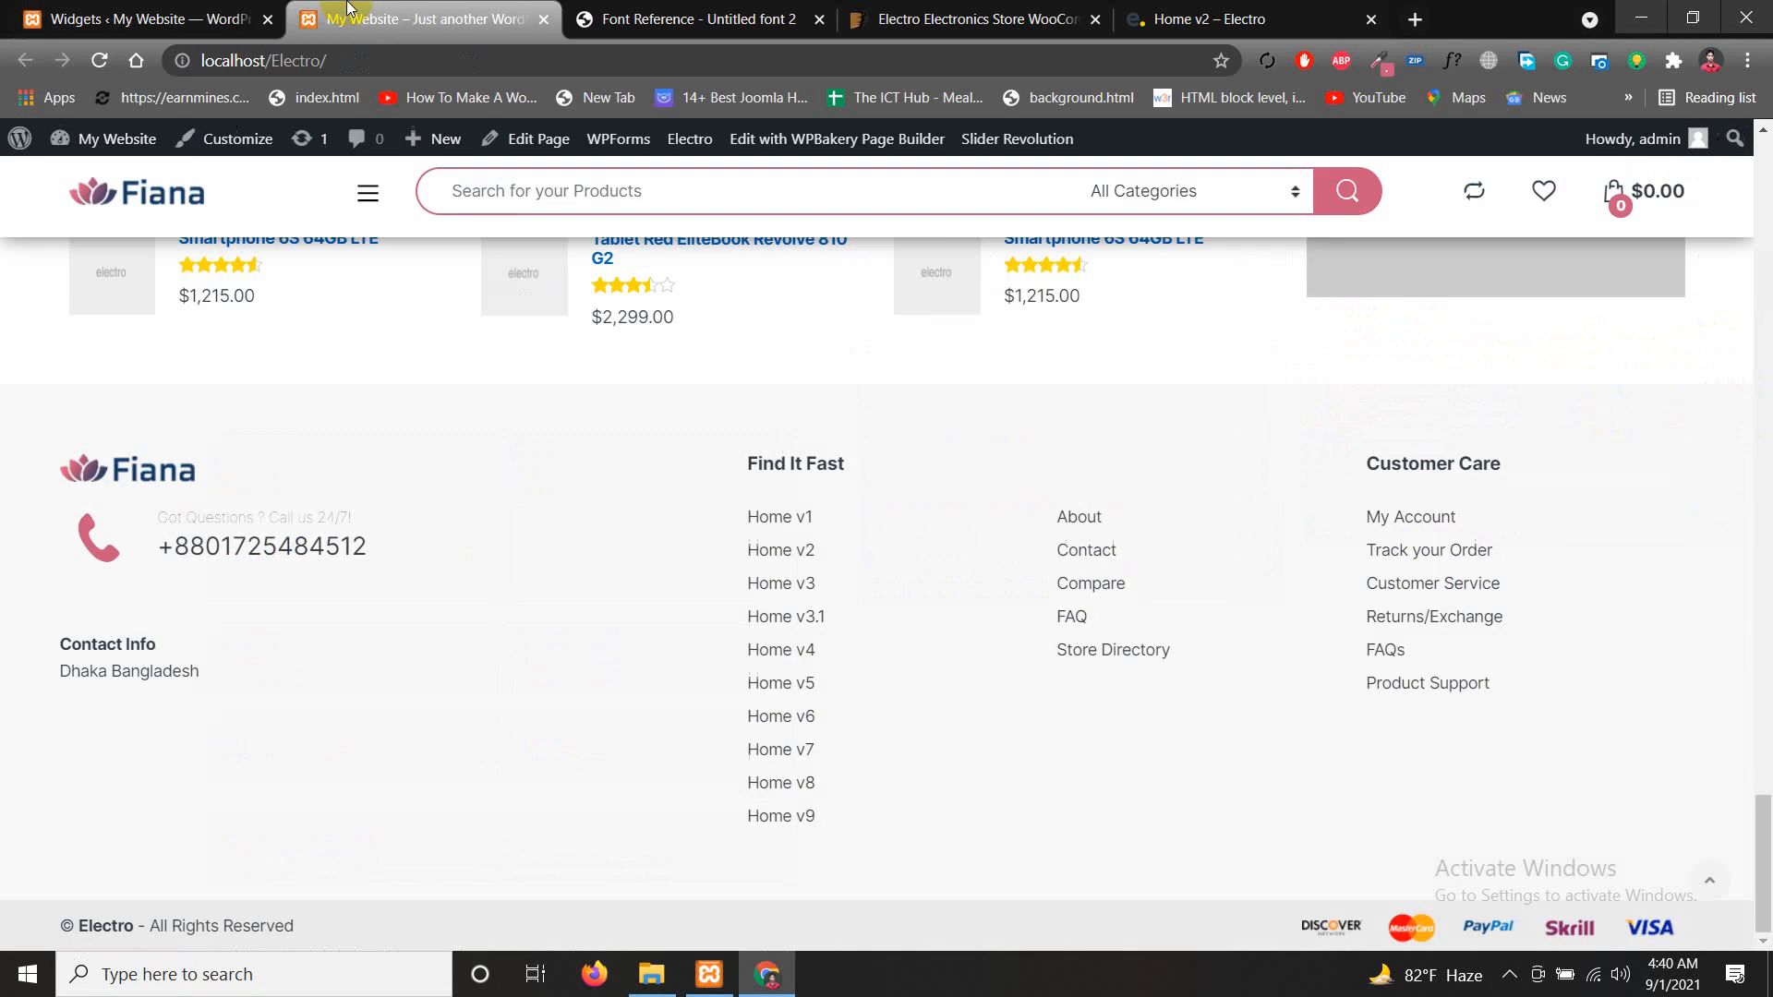
pyautogui.moveTo(695, 488); pyautogui.dragTo(700, 469)
pyautogui.click(687, 464)
pyautogui.click(147, 19)
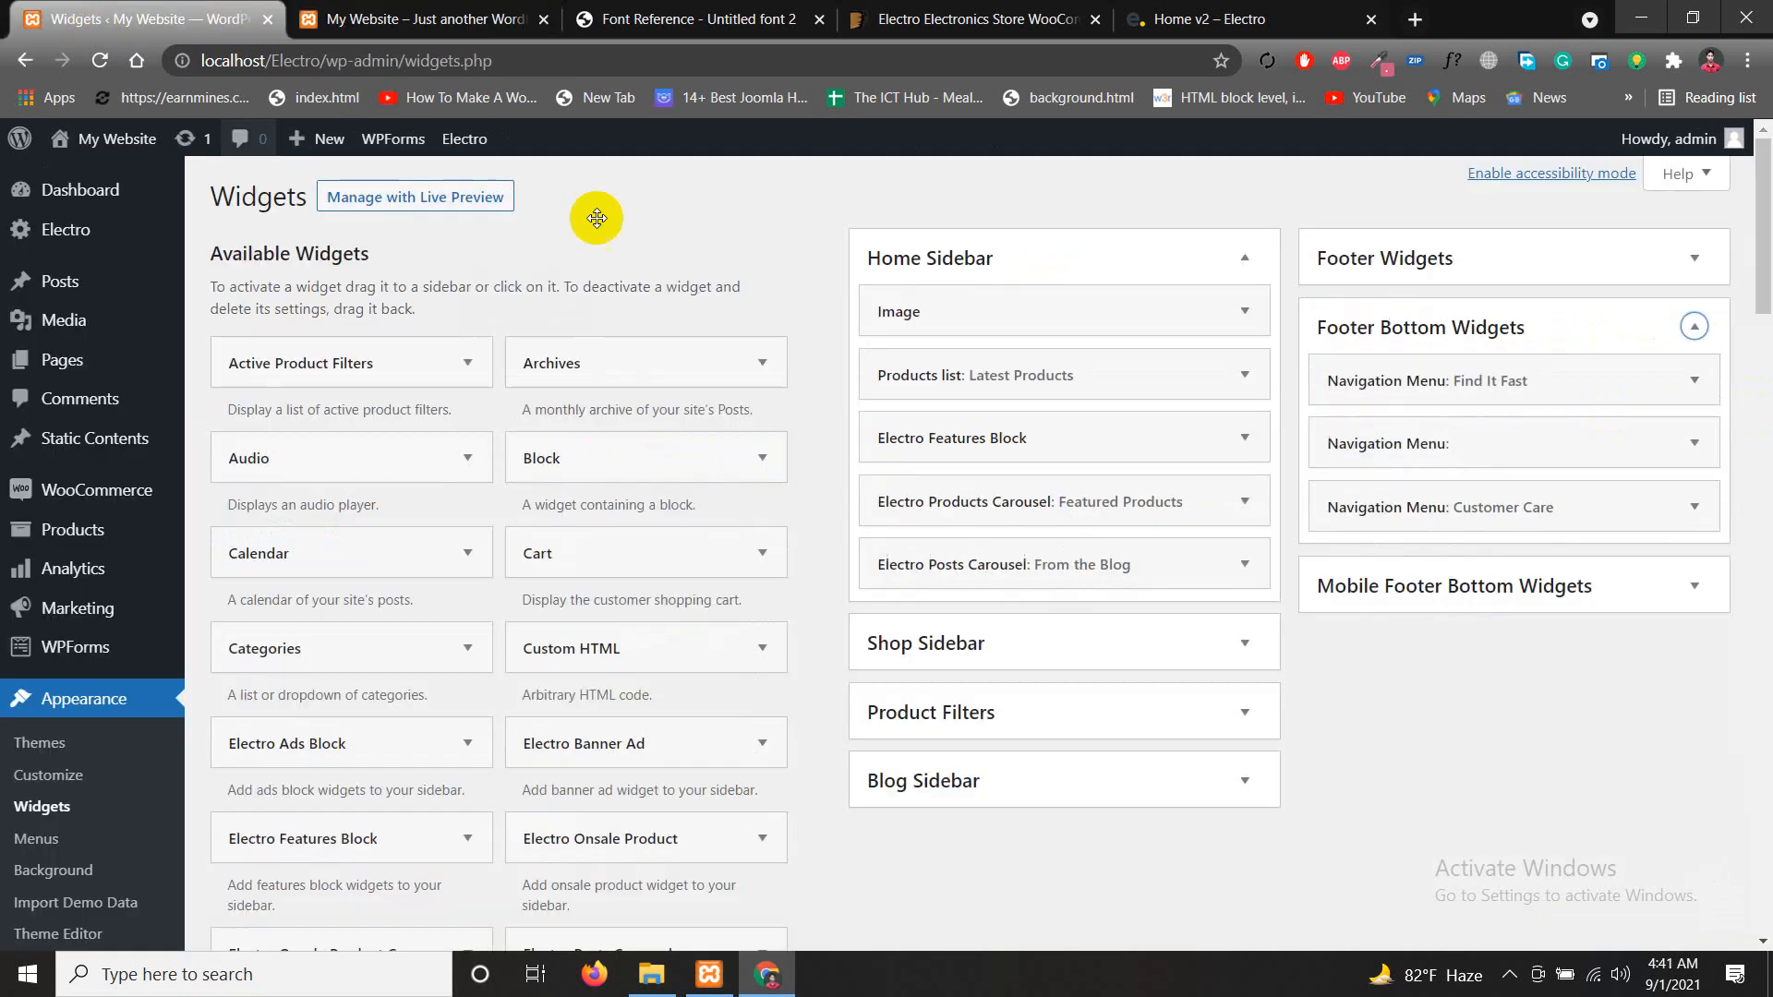
# Change the title of the "Find It Fast" navigation menu widget to "Main Menu" and save it
pyautogui.click(1693, 386)
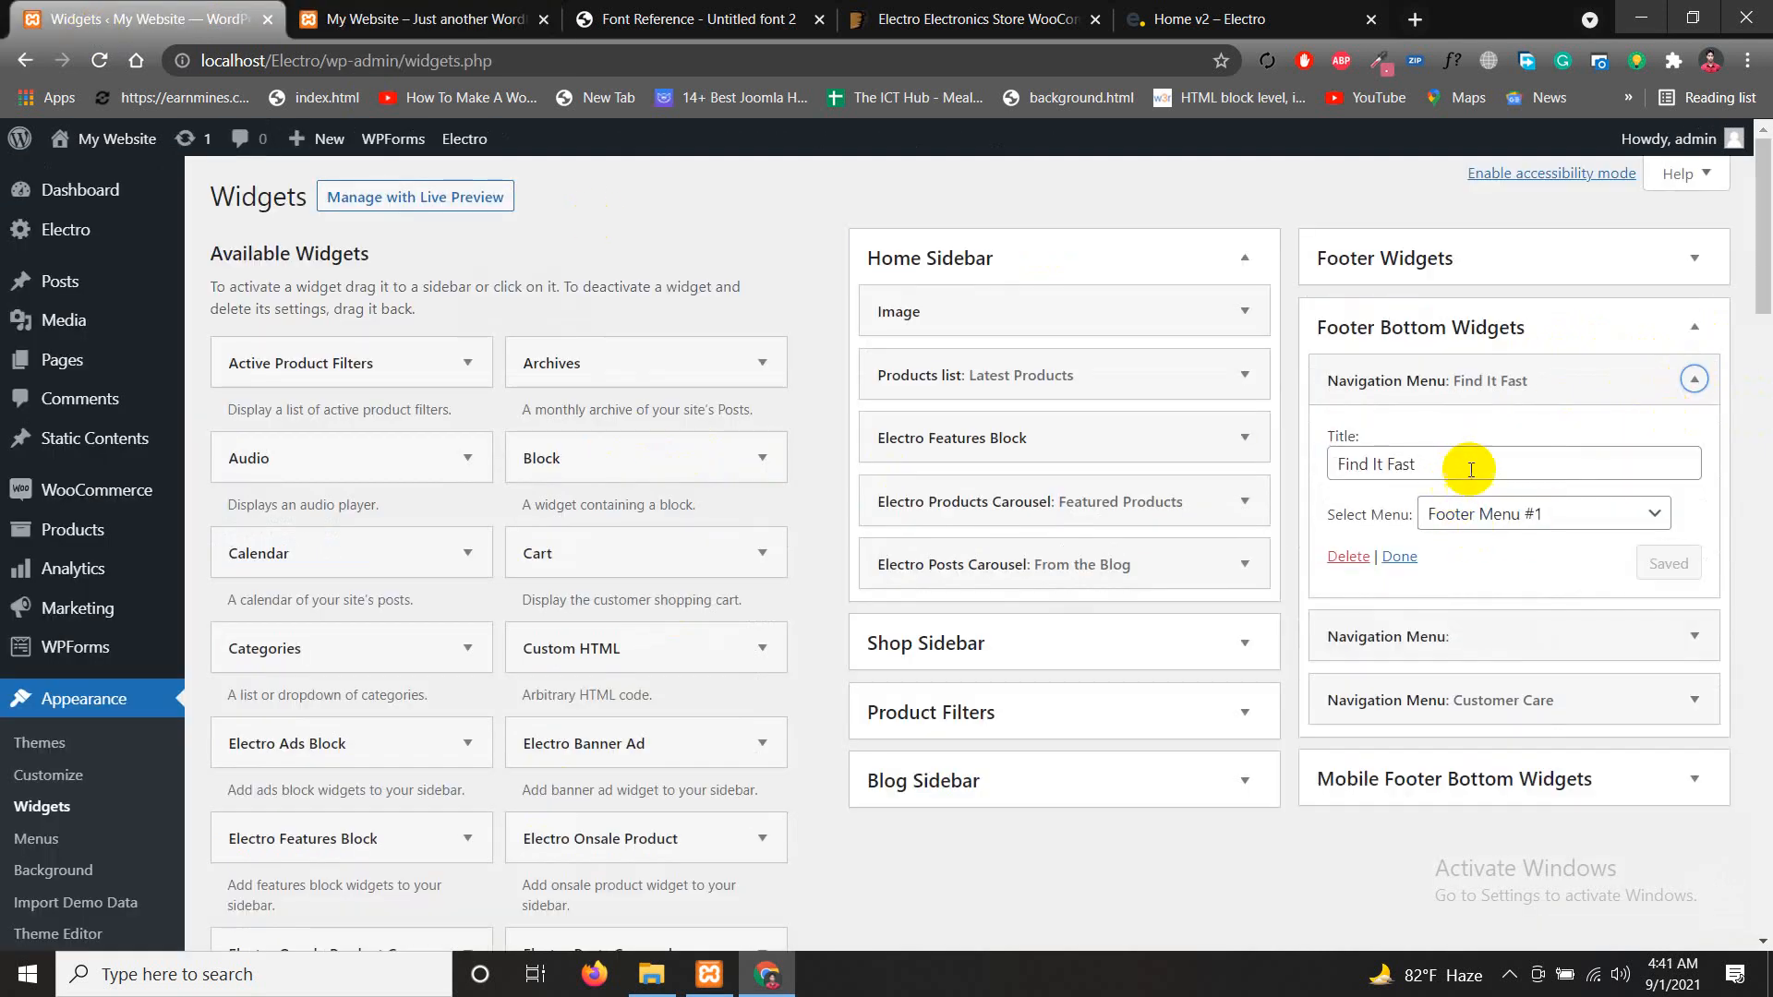
pyautogui.moveTo(1471, 467); pyautogui.dragTo(1324, 459)
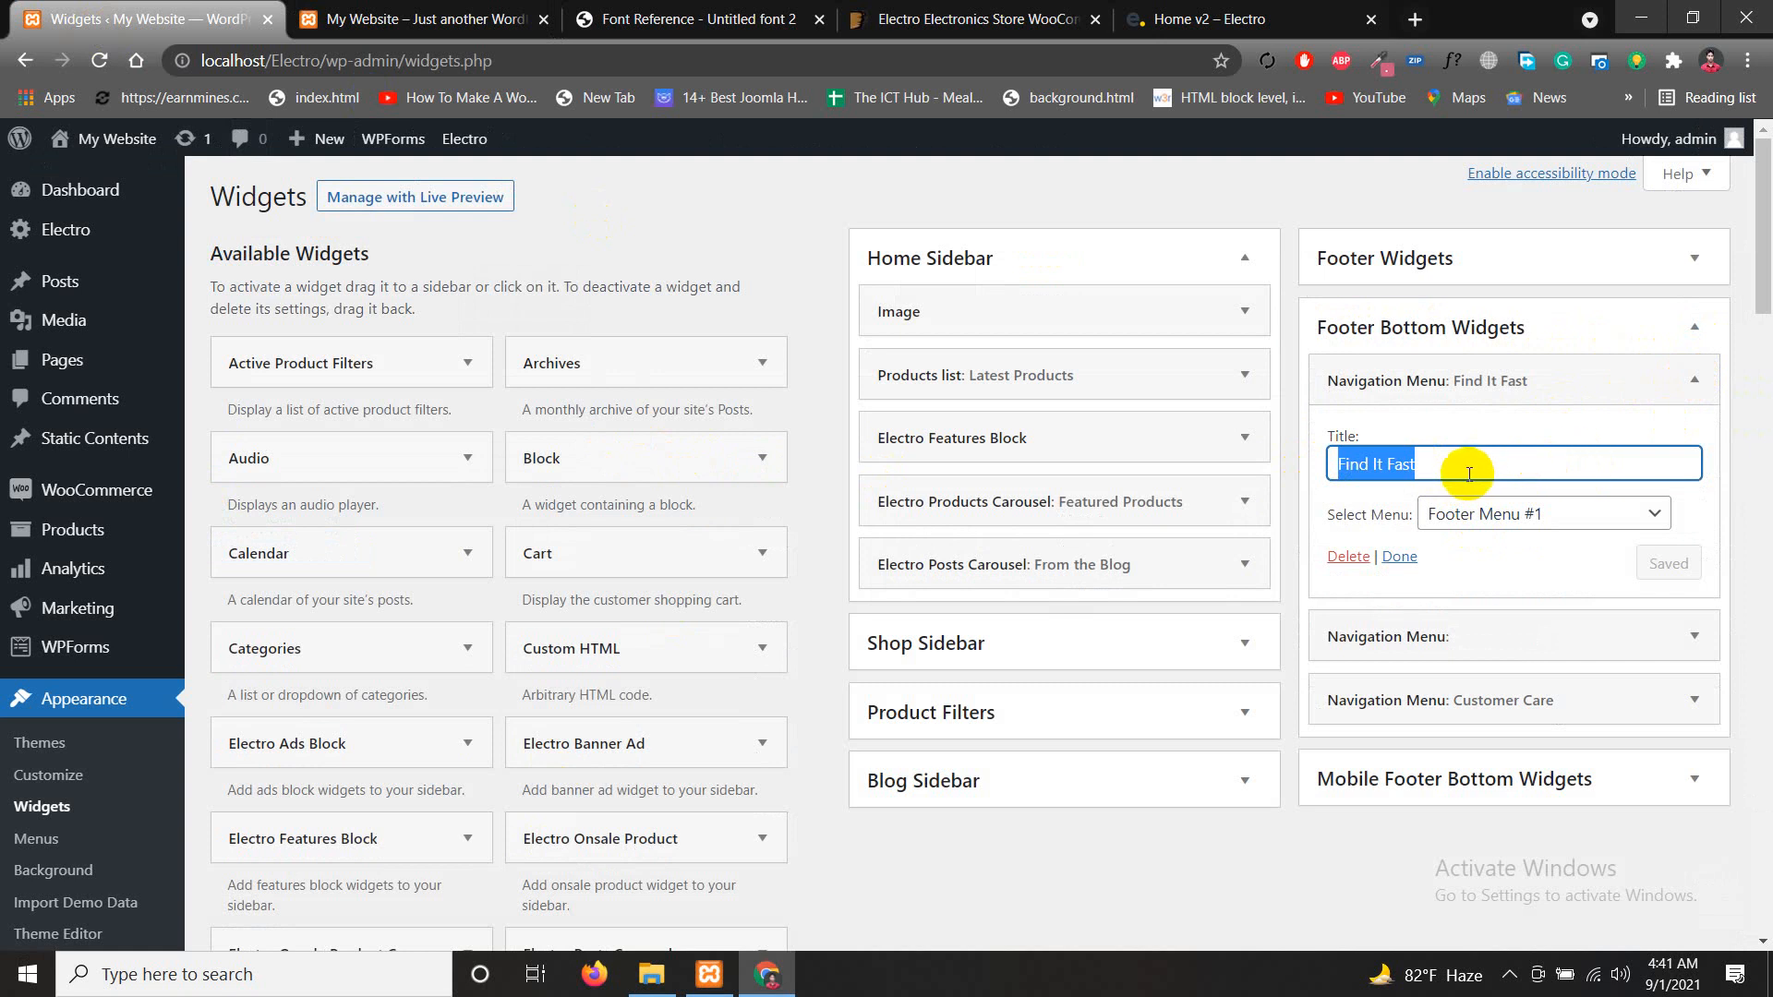
pyautogui.write('Main Menu')
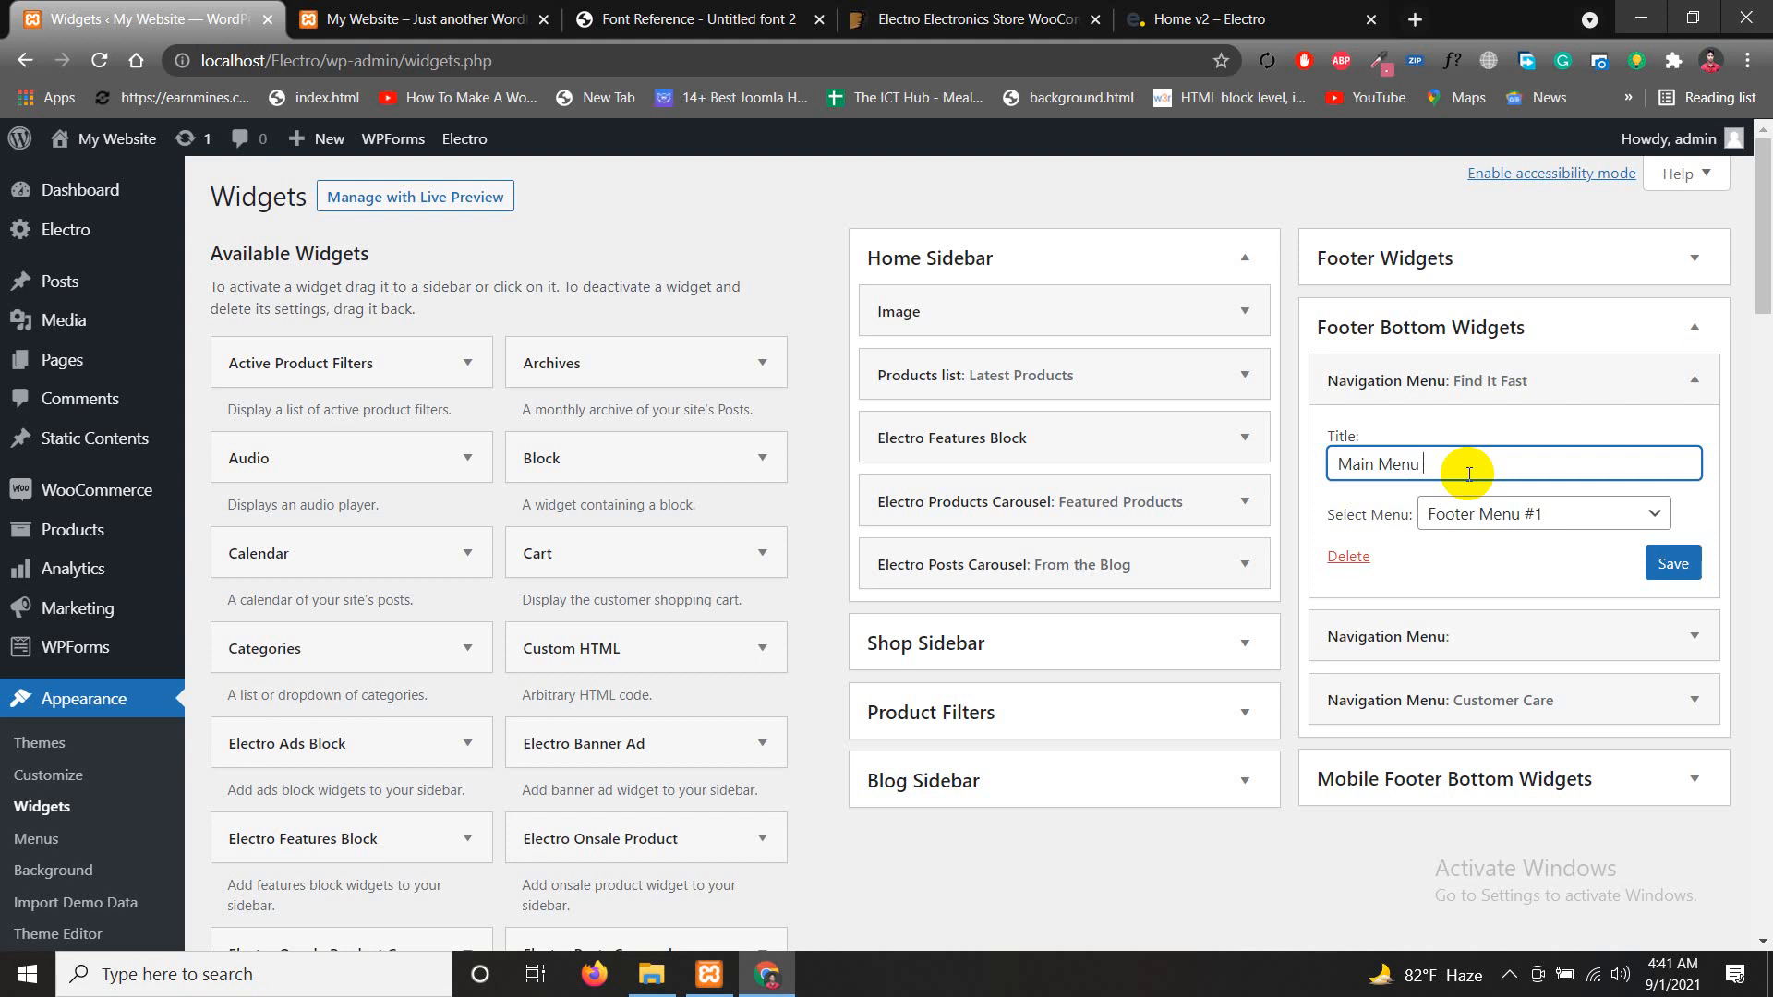
pyautogui.click(1658, 565)
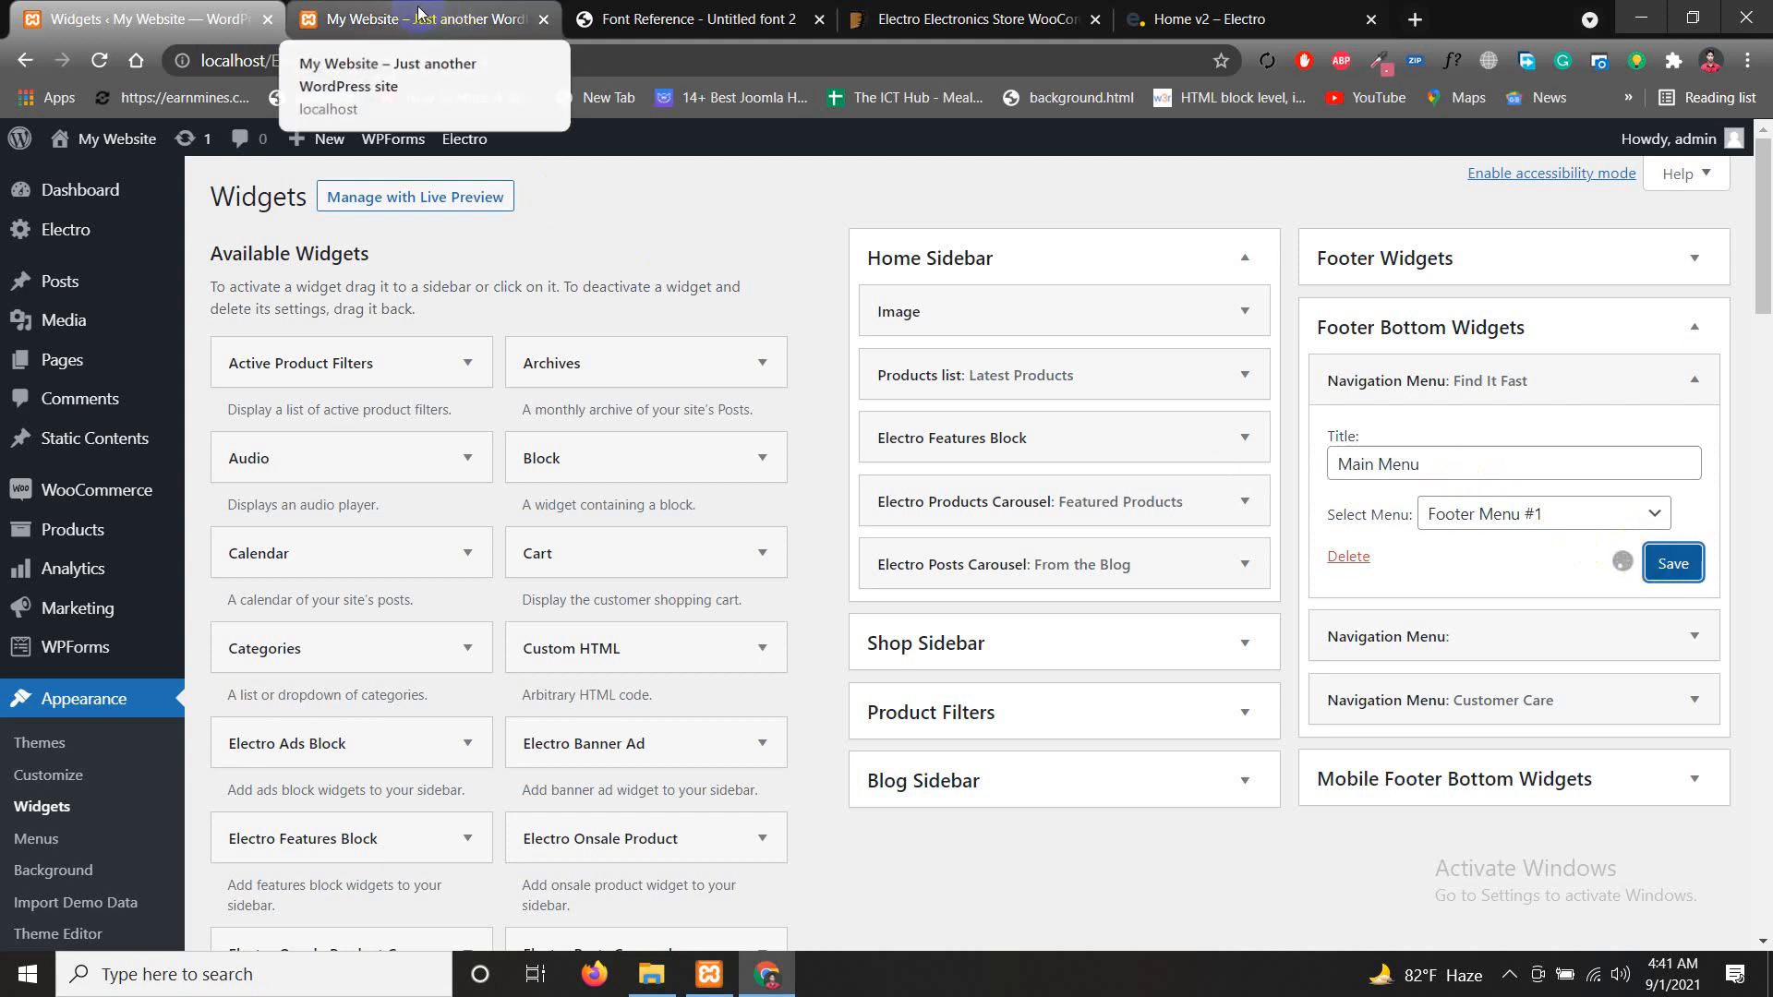
# Title the untitled second navigation menu widget in Footer Bottom Widgets "Main Menu 2" and save it
pyautogui.click(1693, 638)
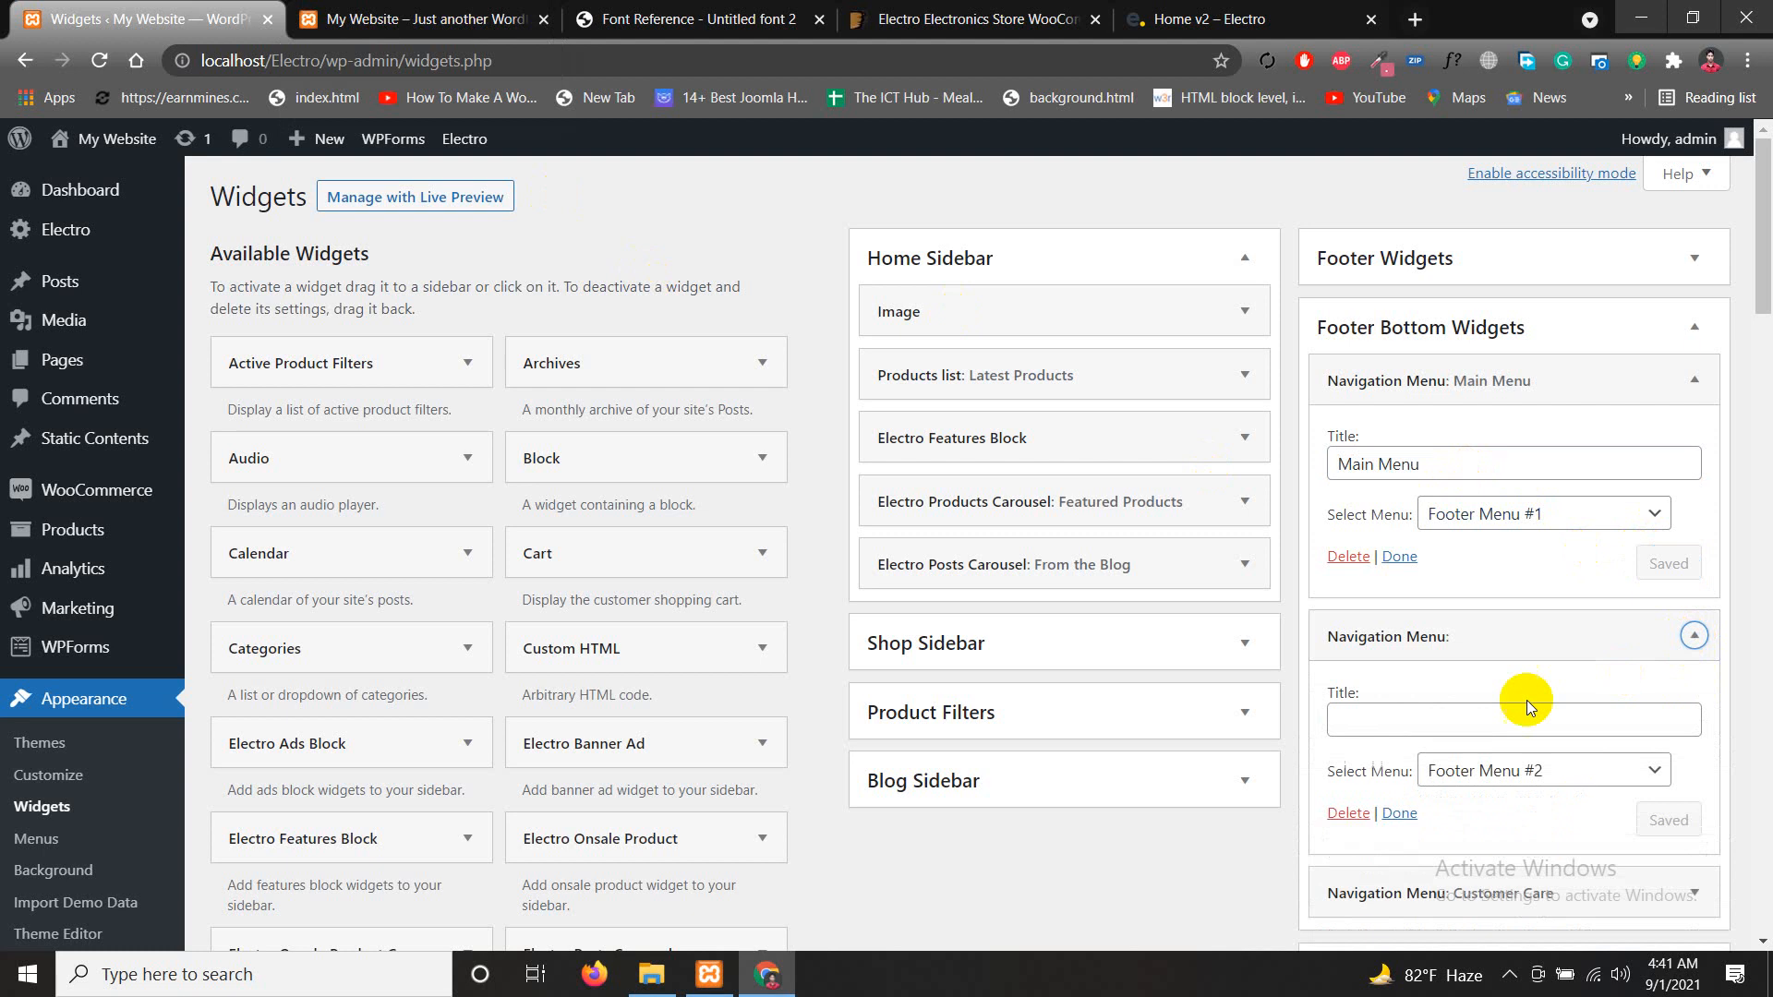
pyautogui.click(1375, 718)
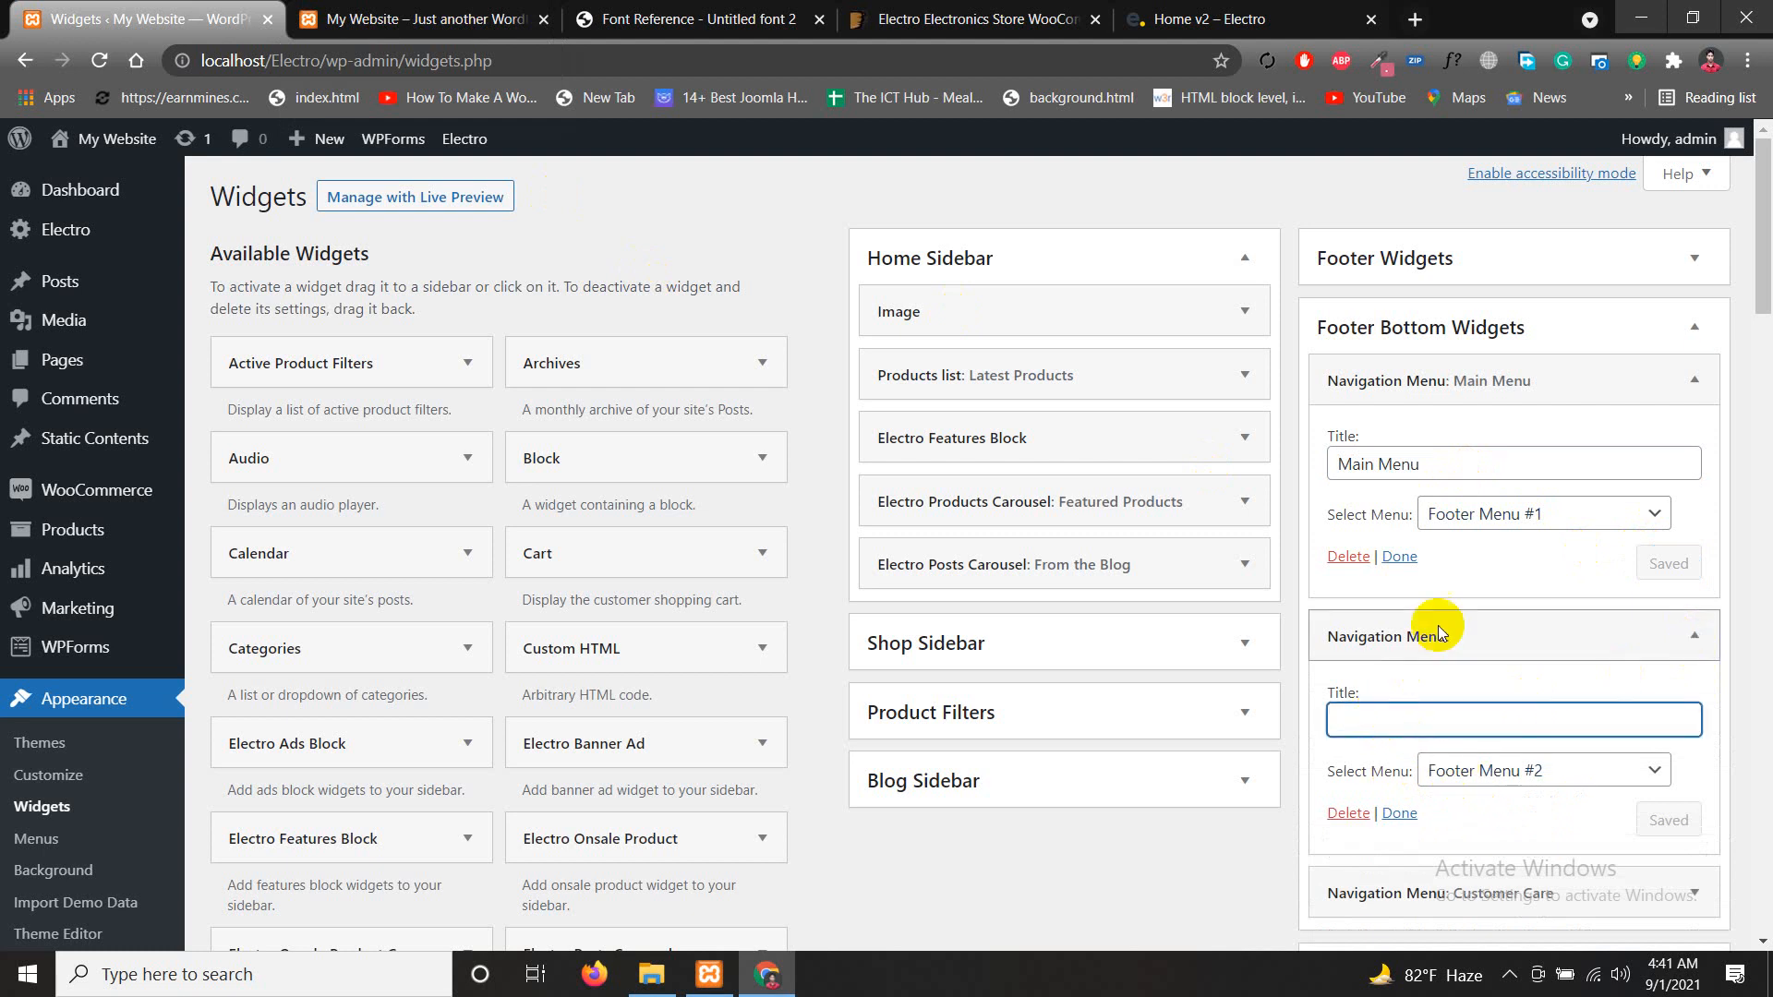
pyautogui.moveTo(1422, 464); pyautogui.dragTo(1287, 483)
pyautogui.hotkey('ctrl', 'c')
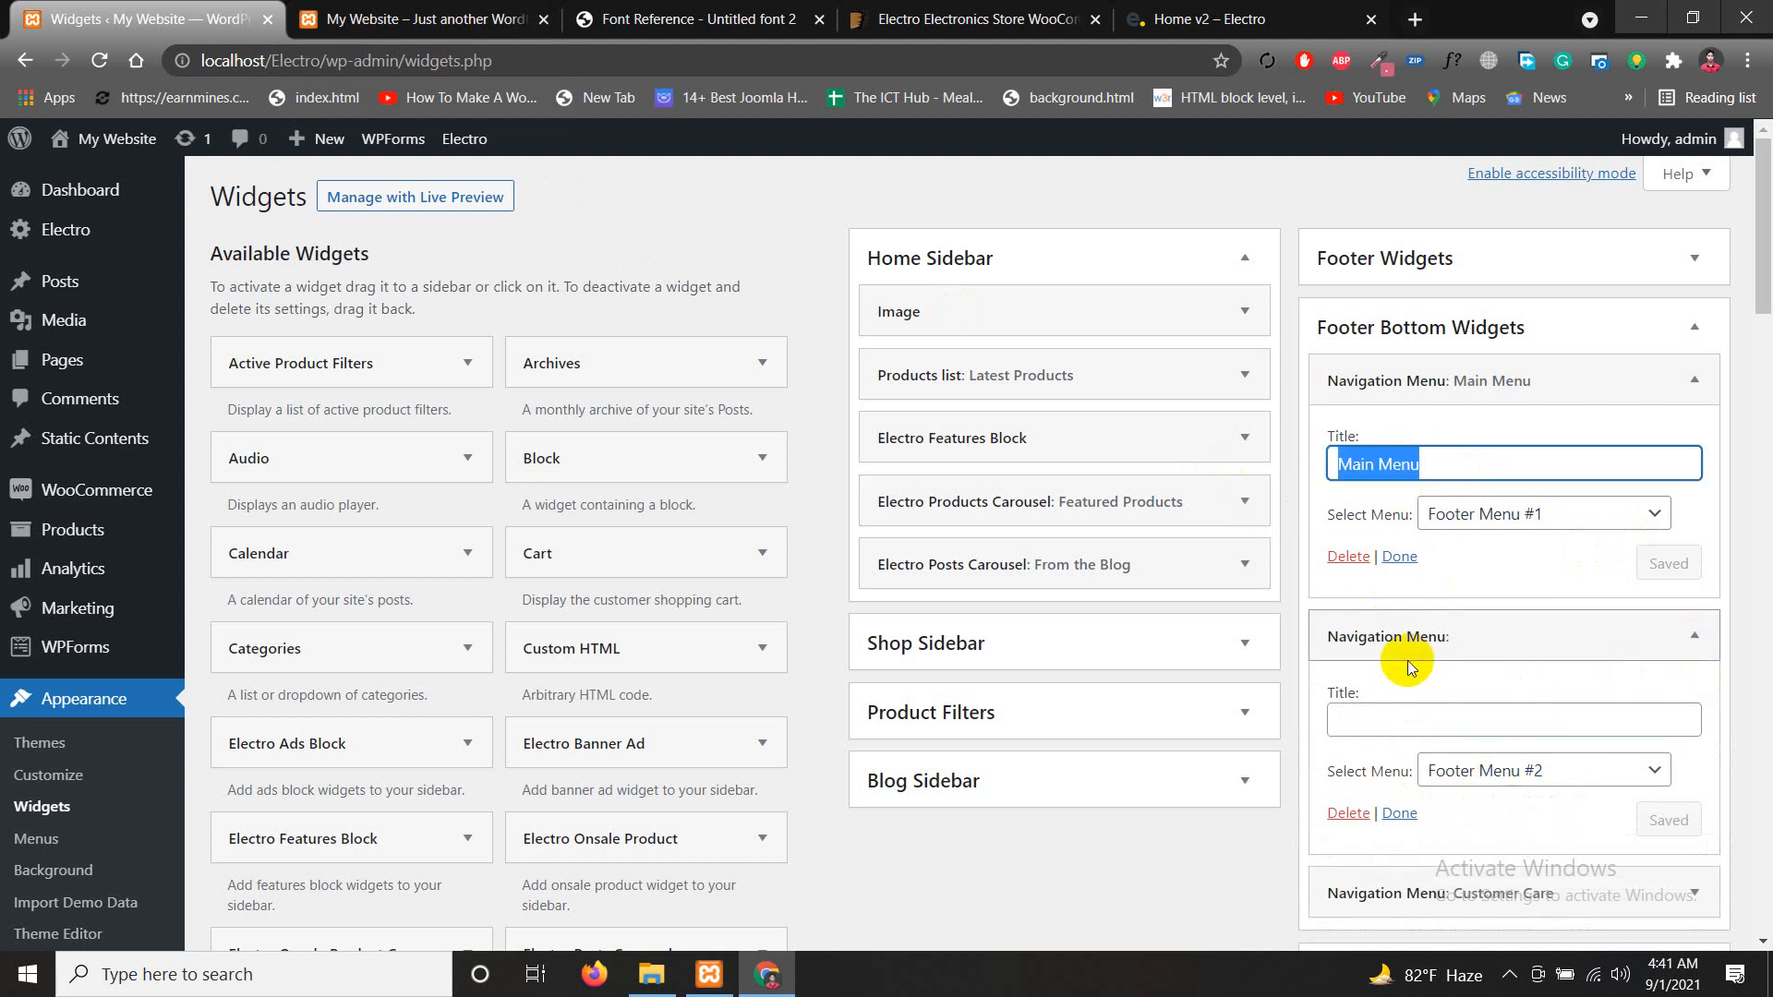
pyautogui.click(1377, 720)
pyautogui.hotkey('ctrl', 'v')
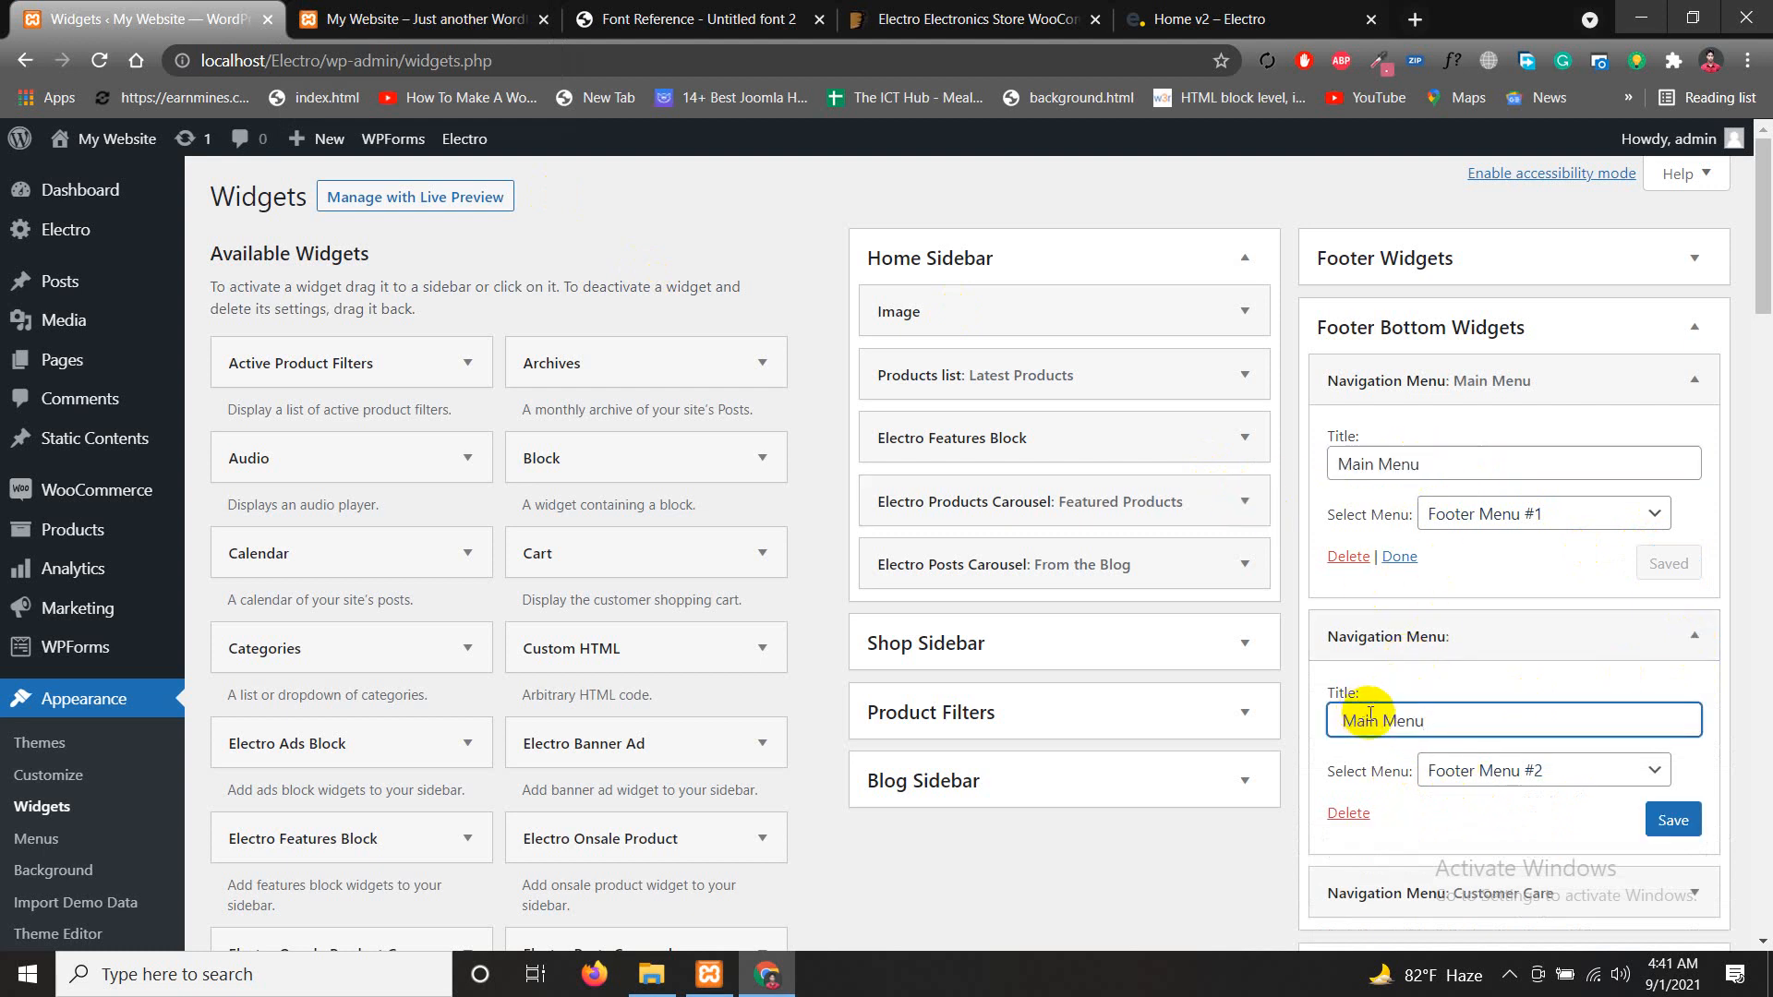
pyautogui.write('2')
pyautogui.click(1673, 820)
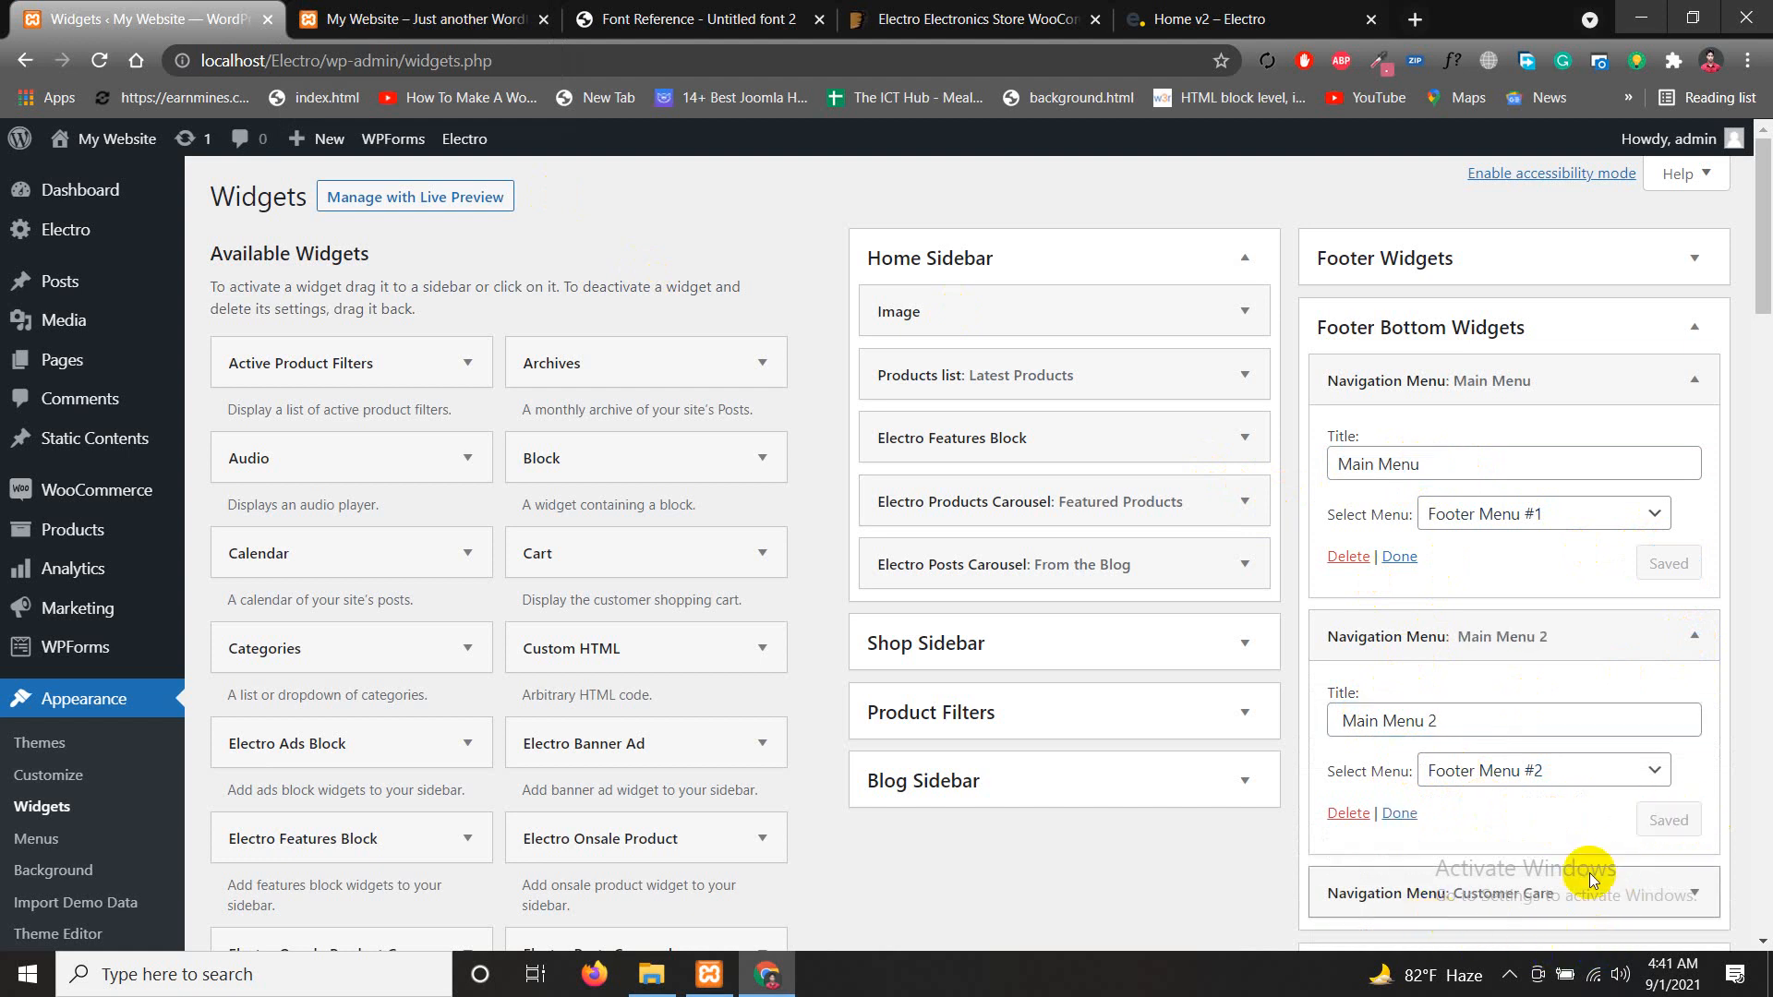
# Reload the store home page and check the menu column titles in its footer
pyautogui.click(425, 18)
pyautogui.click(99, 61)
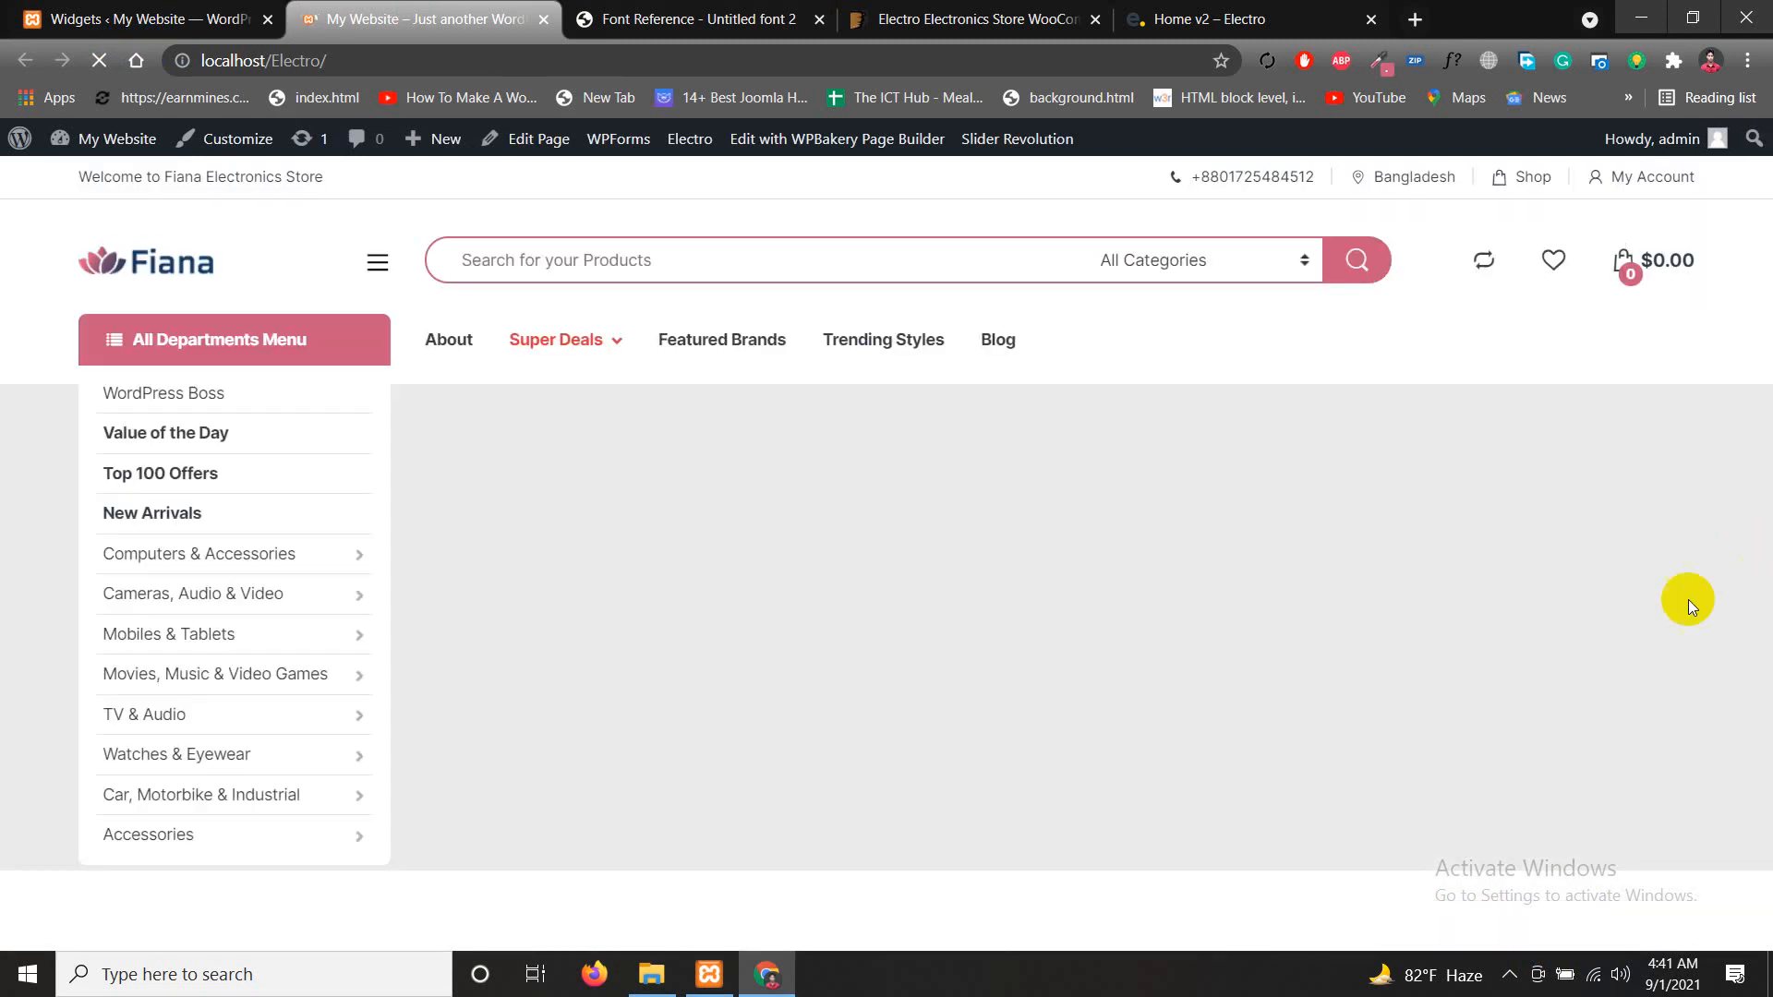
pyautogui.moveTo(1770, 280); pyautogui.dragTo(1769, 984)
pyautogui.moveTo(1768, 725); pyautogui.dragTo(1769, 991)
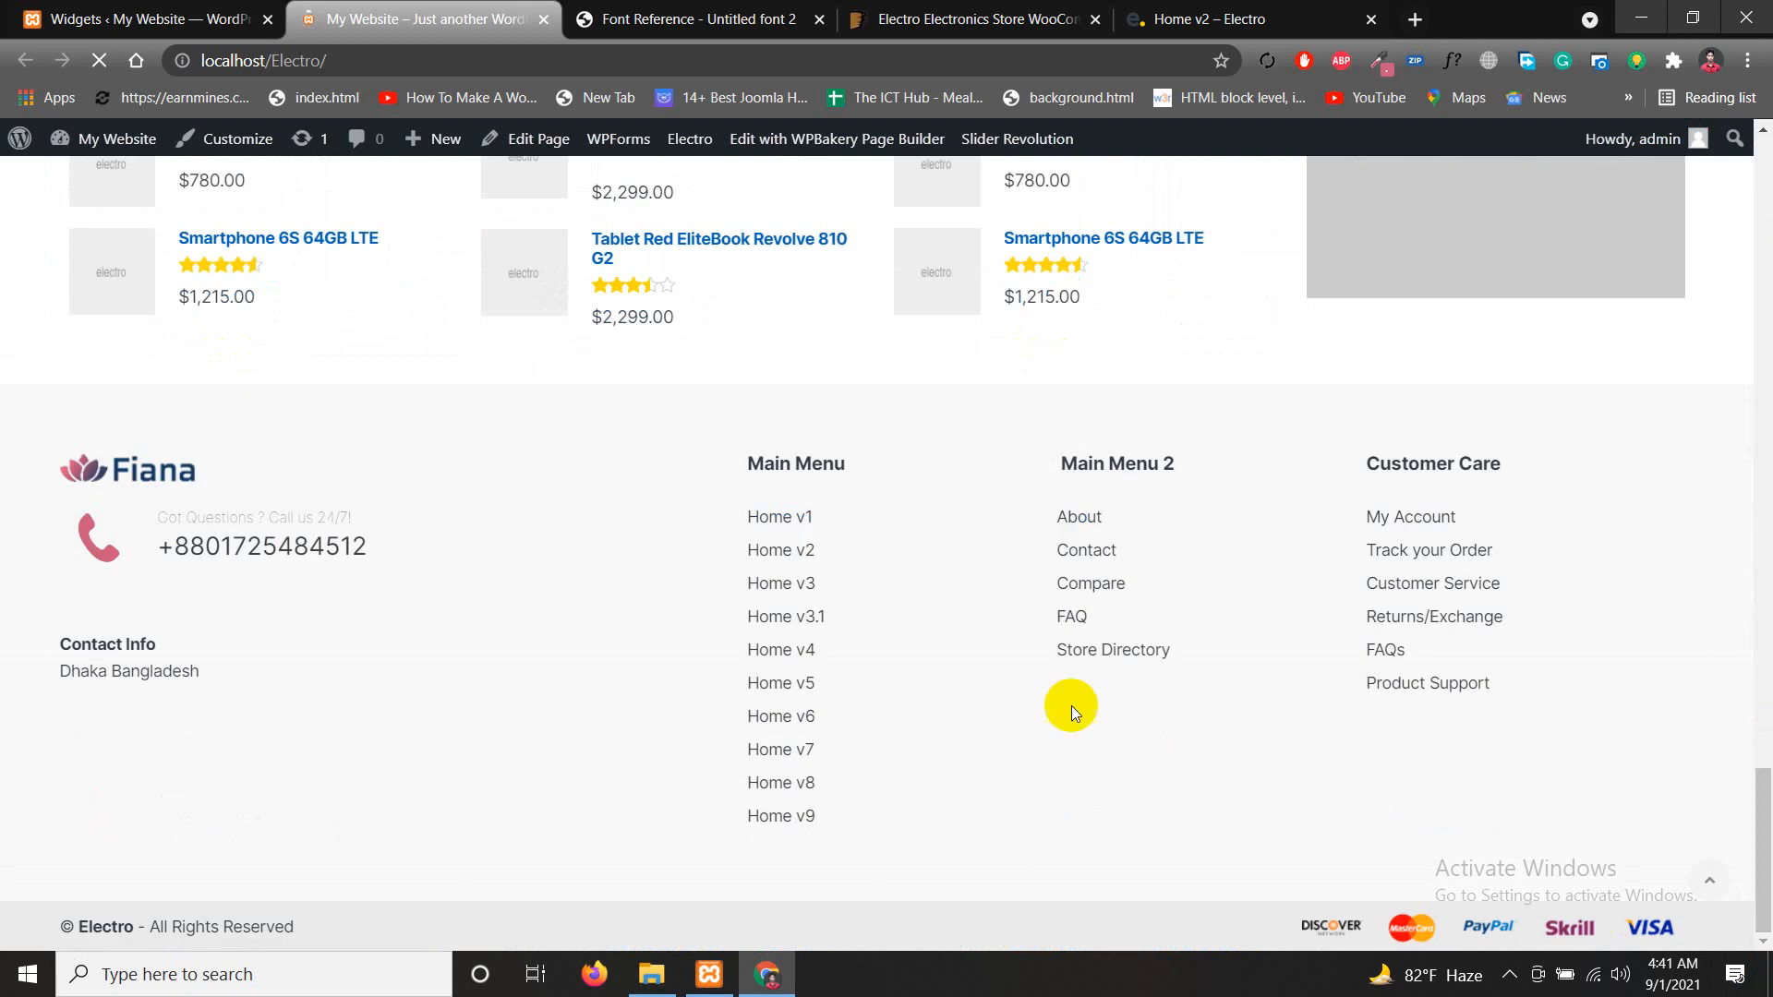
pyautogui.moveTo(1293, 468); pyautogui.dragTo(1584, 458)
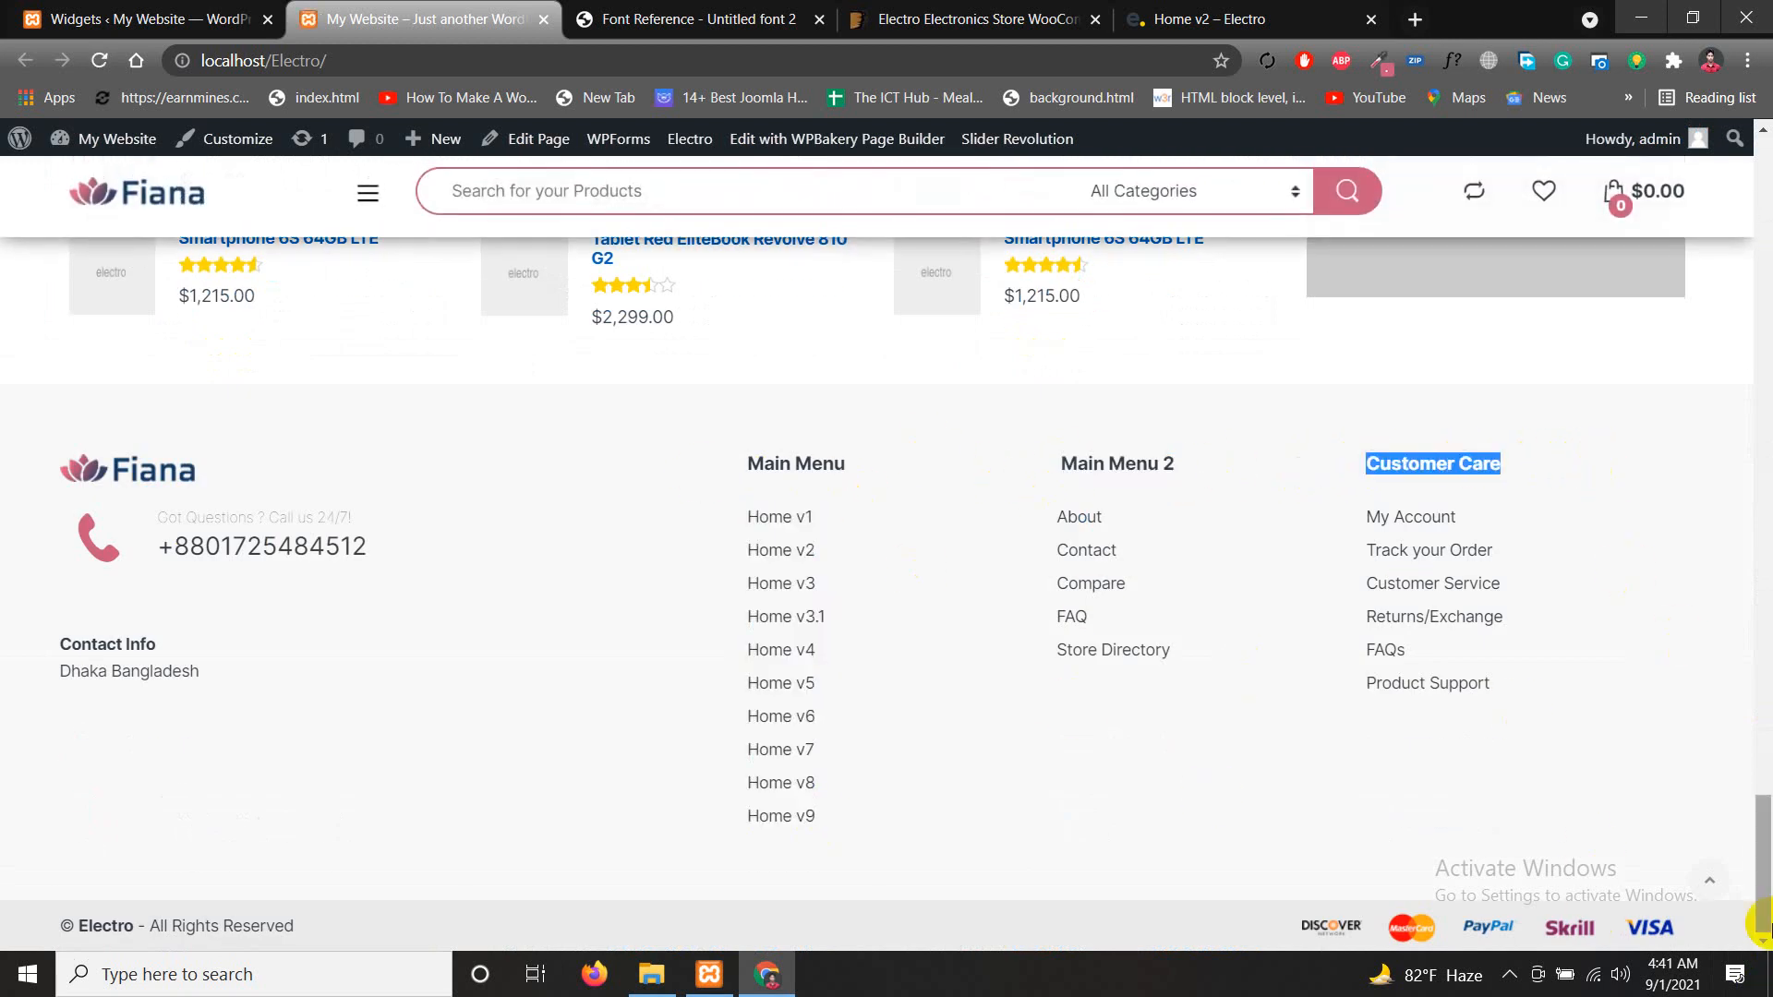
# Examine the currency of the product prices in the Featured section of the home page
pyautogui.moveTo(1764, 864); pyautogui.dragTo(1766, 134)
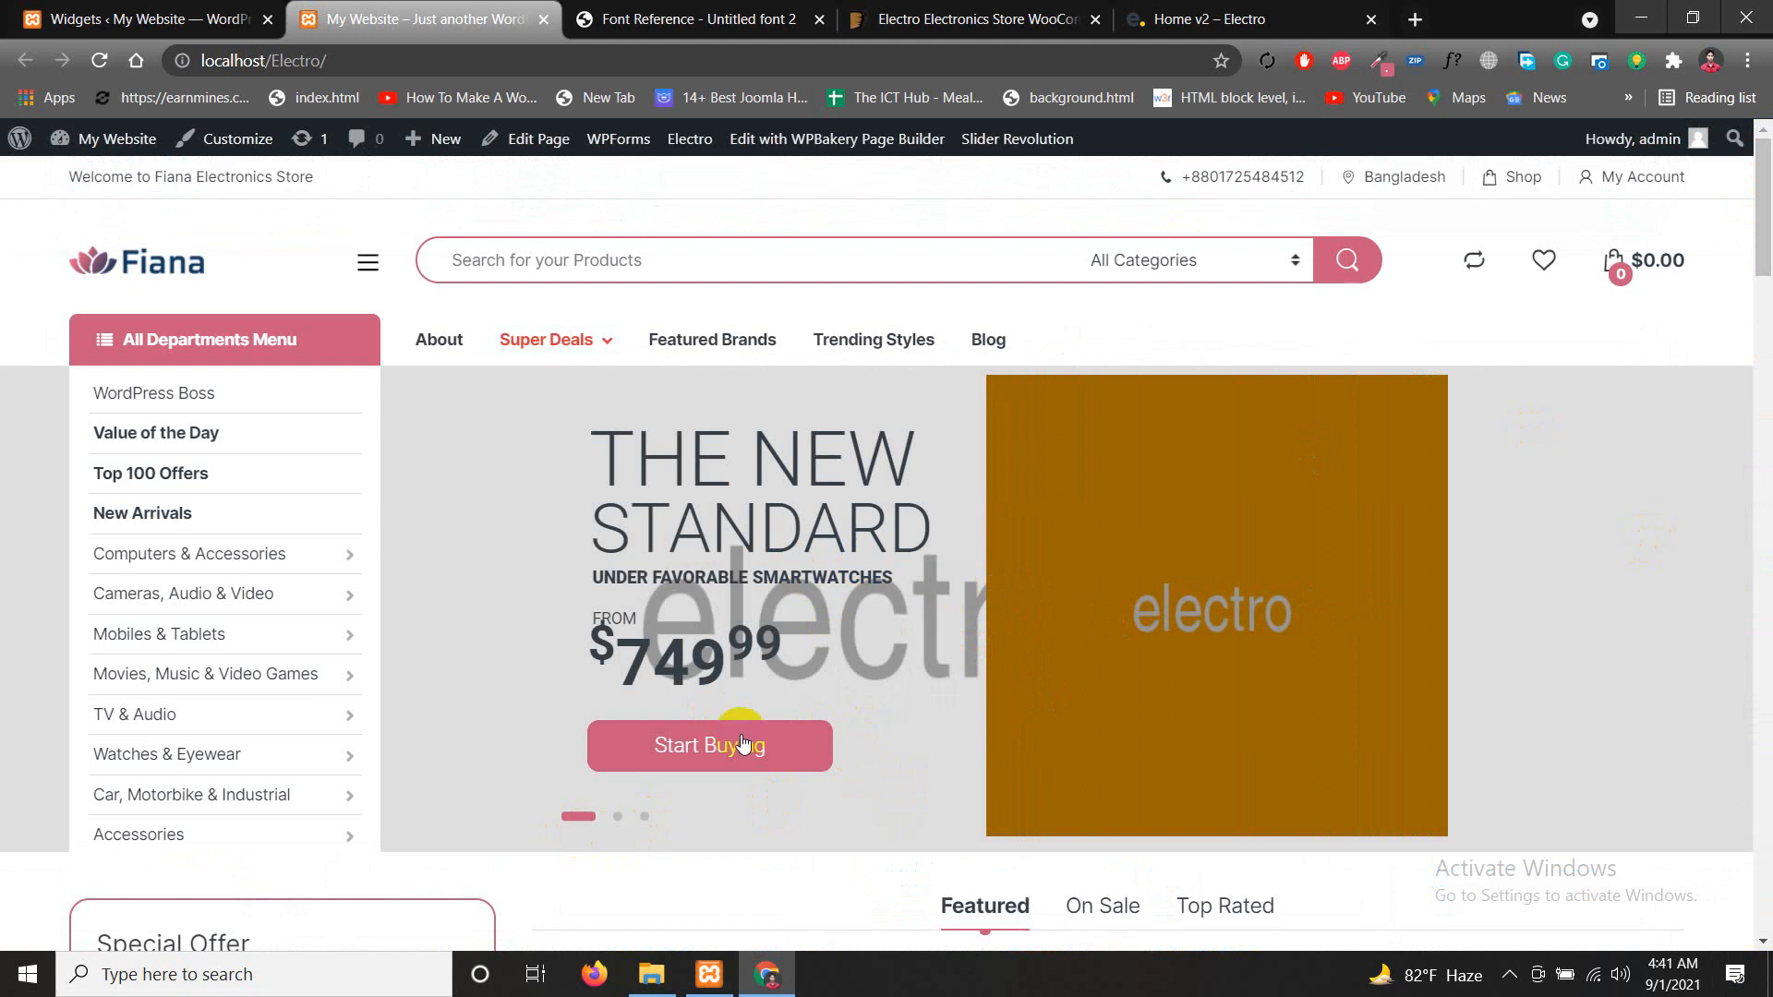
pyautogui.scroll(-4, 1559, 471)
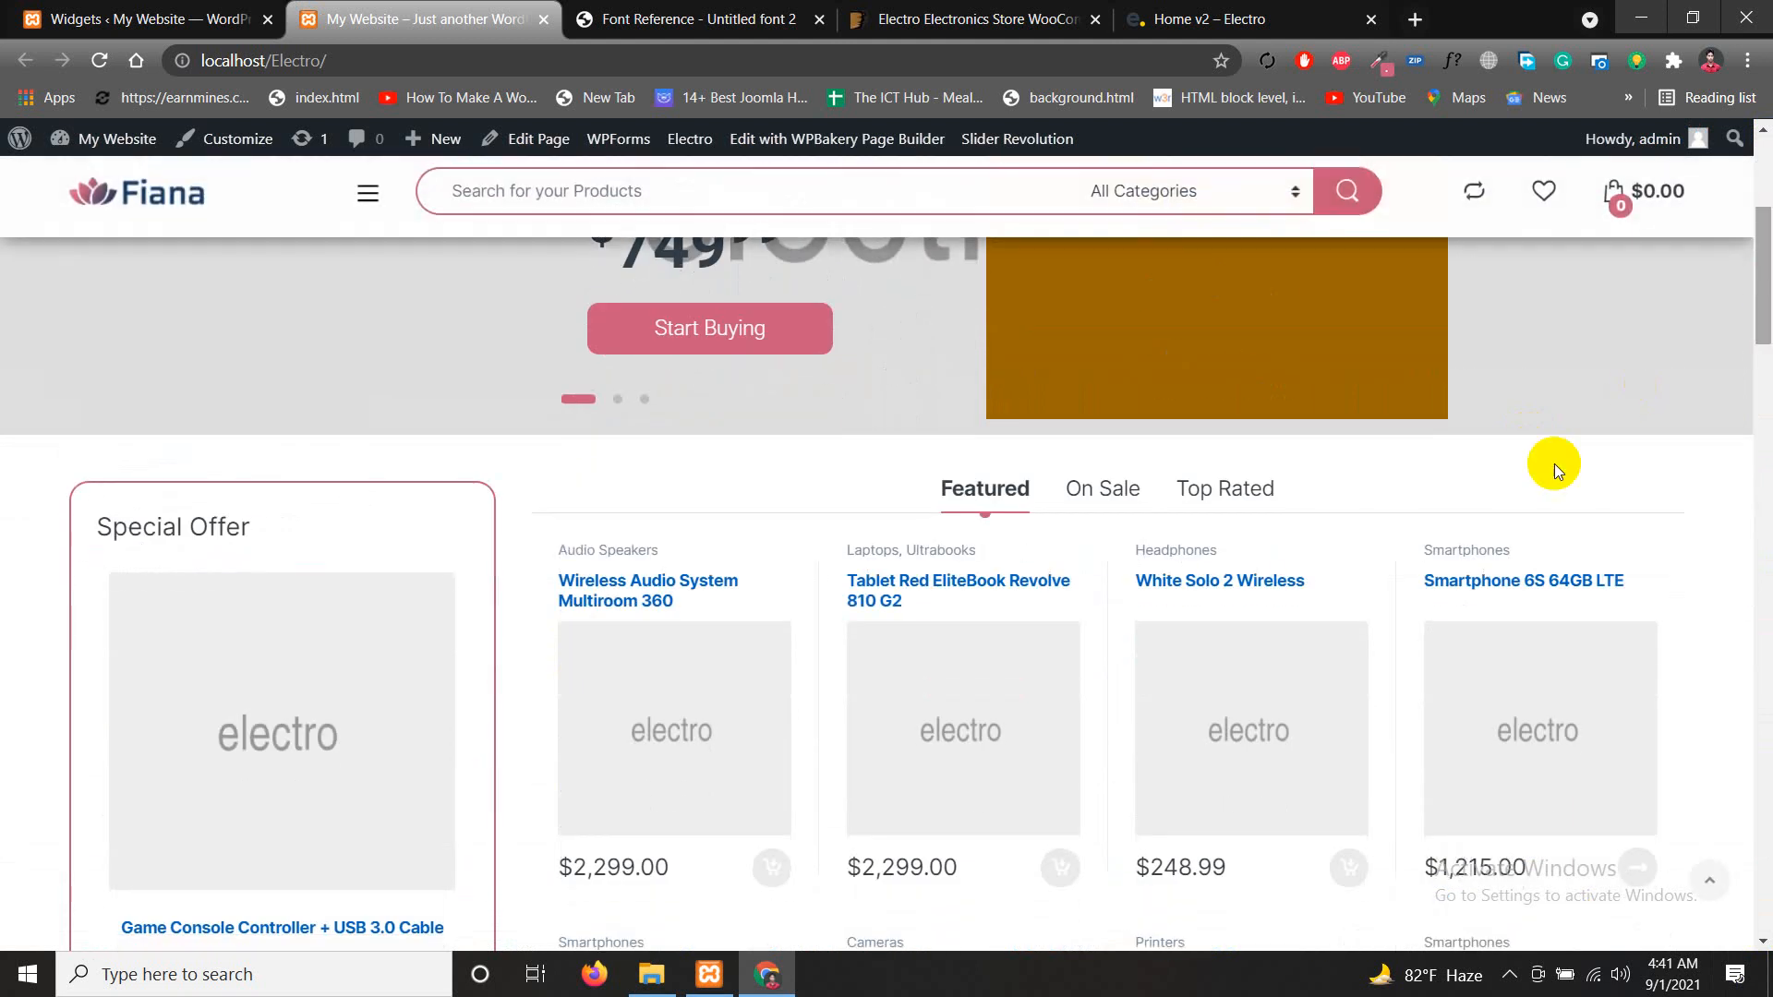
pyautogui.moveTo(1761, 269); pyautogui.dragTo(1766, 362)
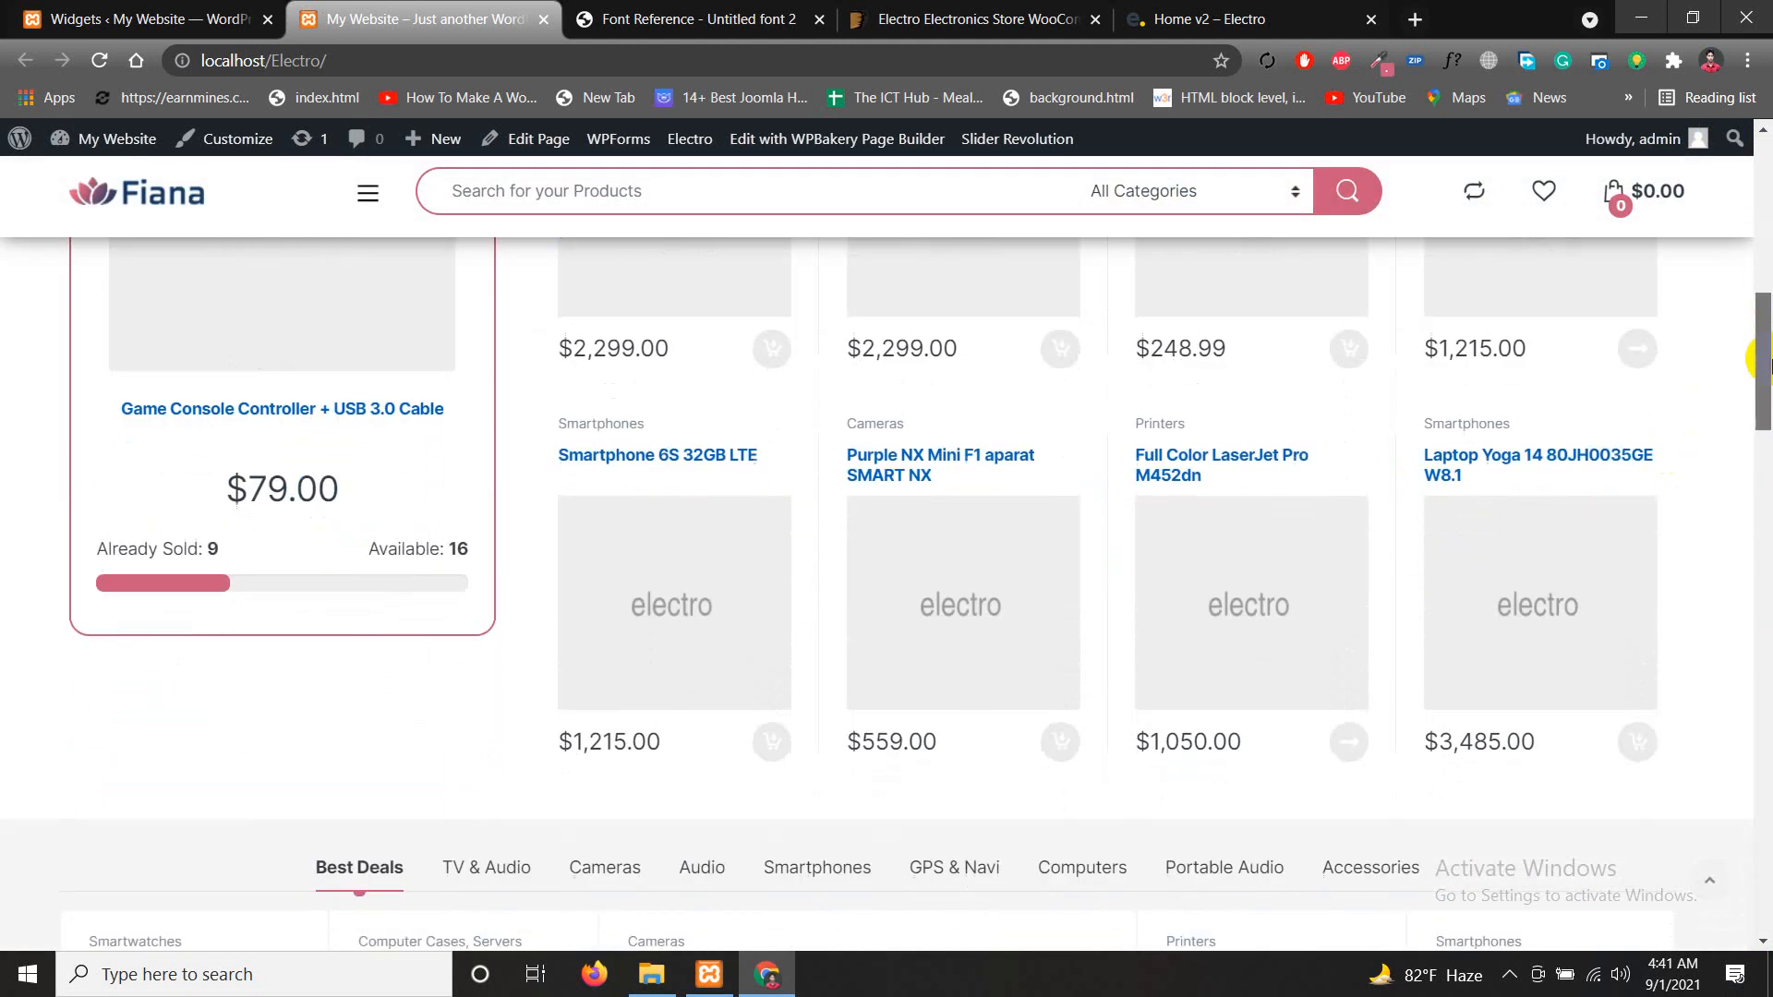
pyautogui.moveTo(662, 714)
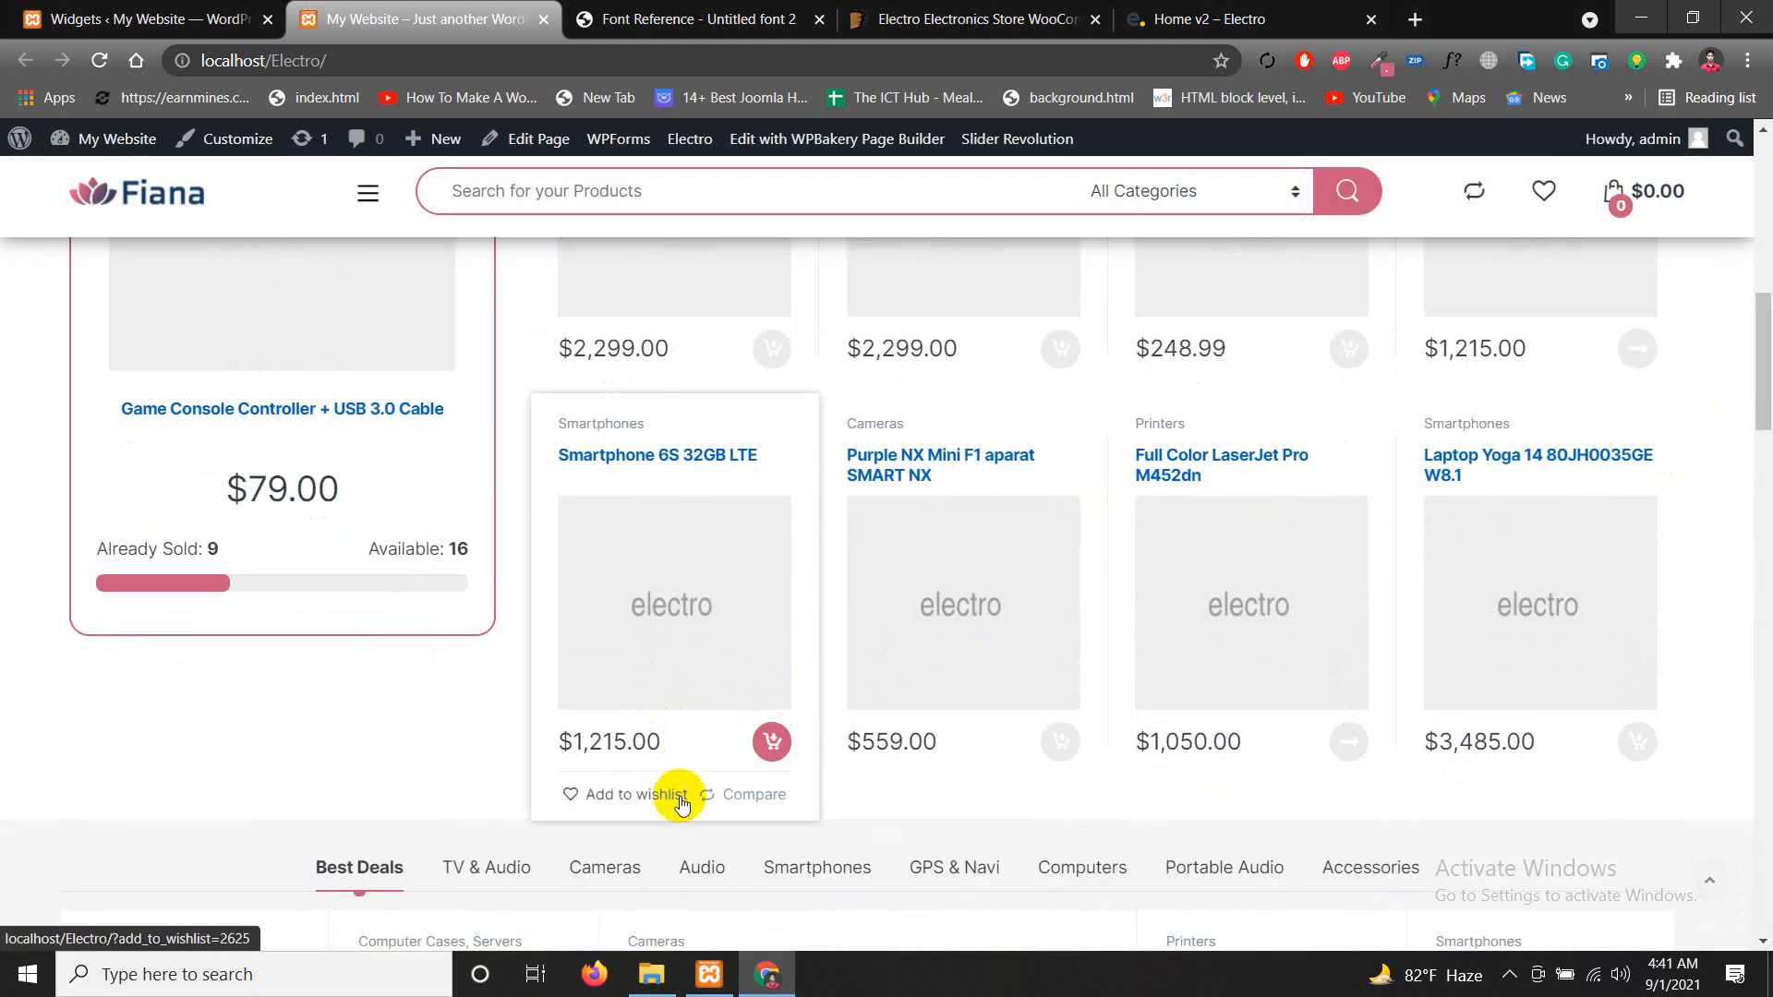
pyautogui.moveTo(563, 742); pyautogui.dragTo(396, 740)
pyautogui.click(395, 755)
pyautogui.click(399, 735)
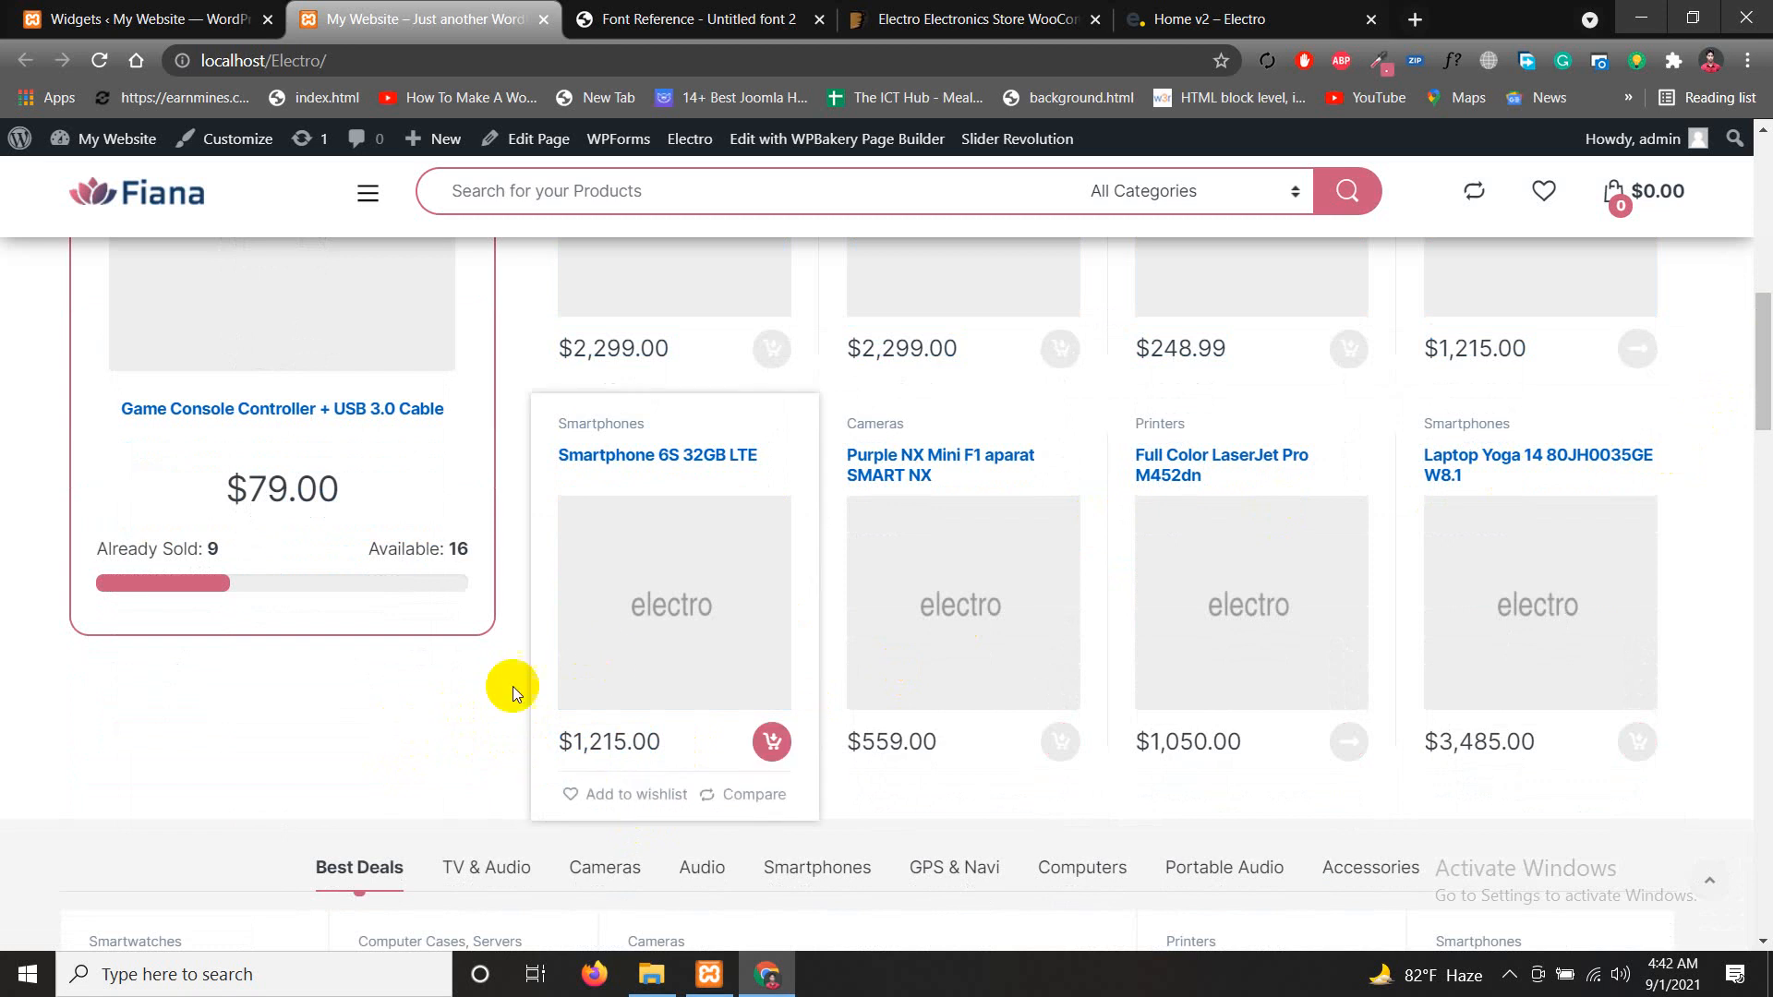
# Open the general WooCommerce settings and bring up the searchable list of store currencies
pyautogui.click(130, 21)
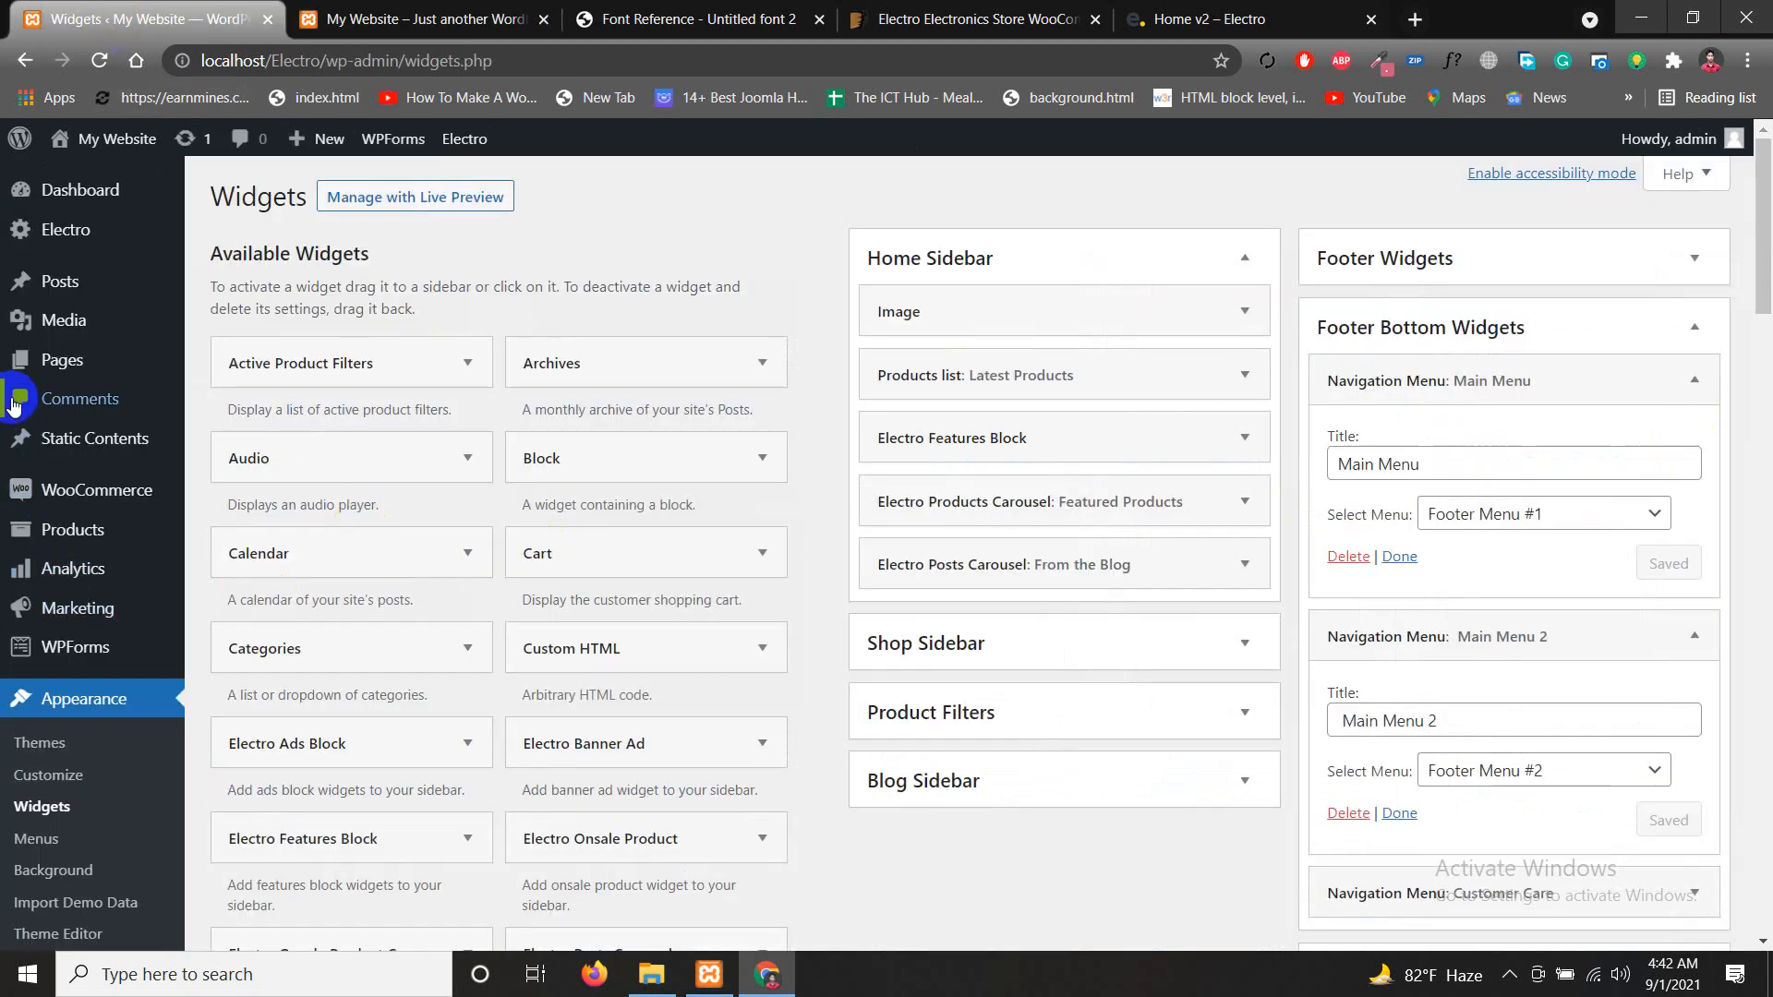
pyautogui.moveTo(92, 489)
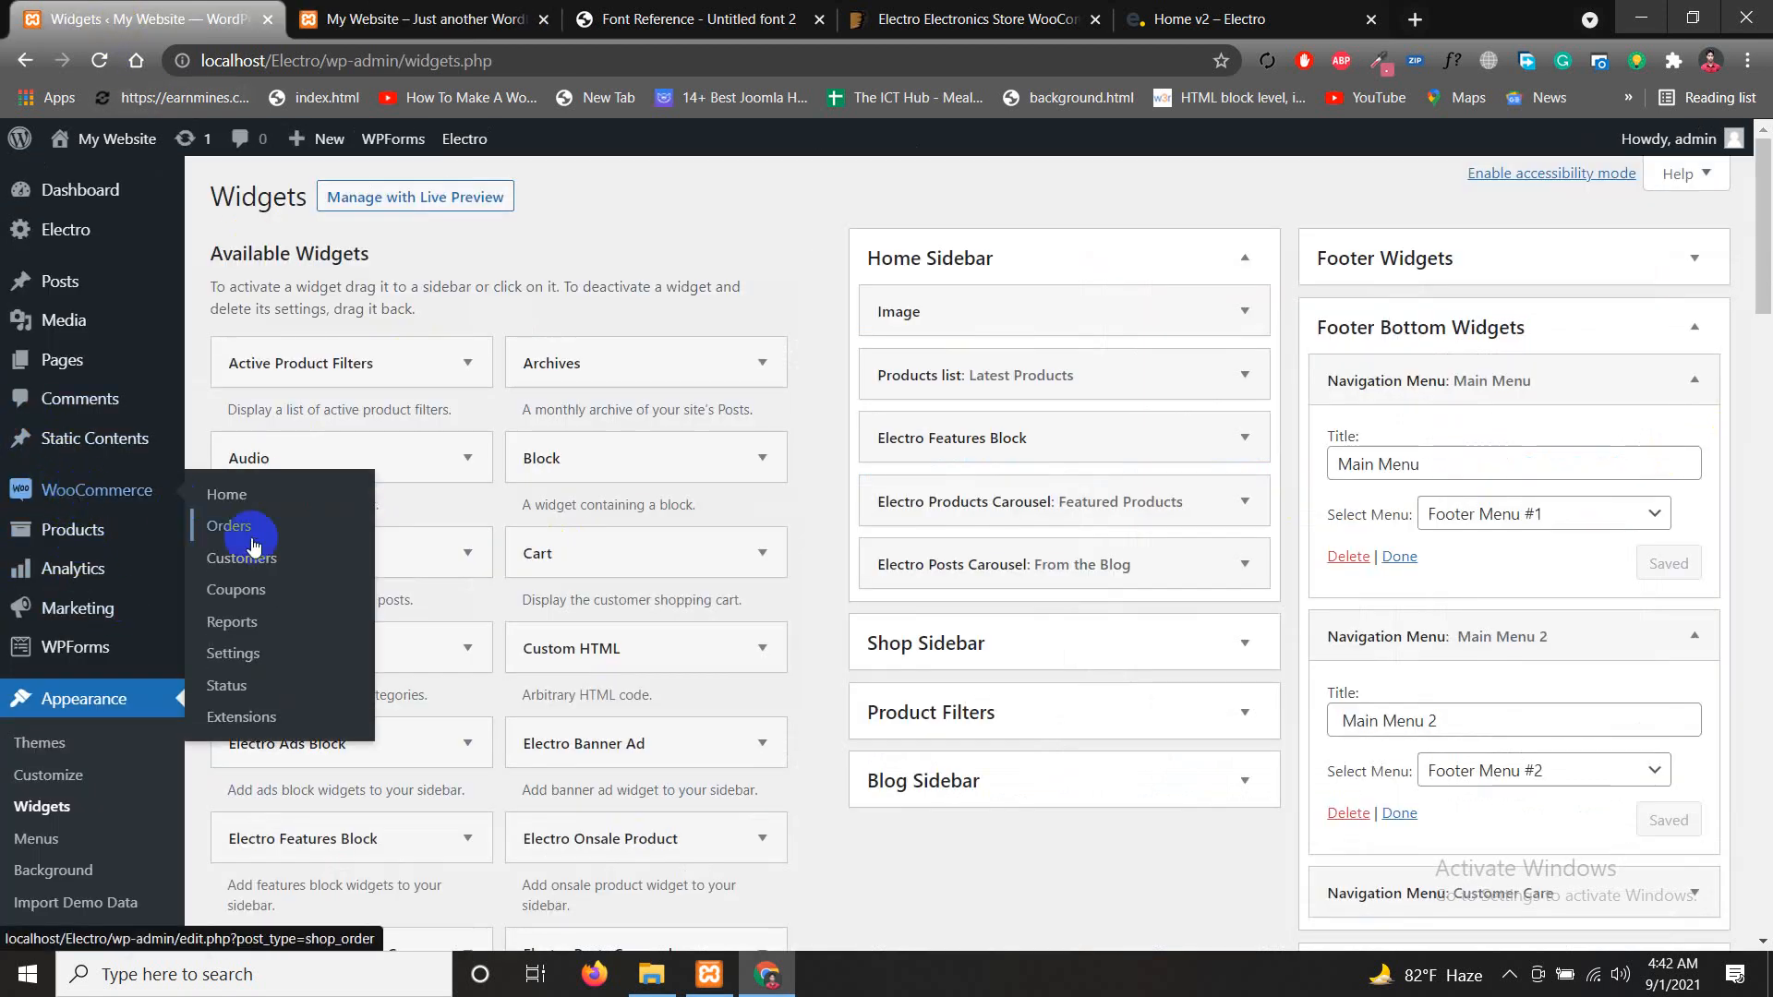
pyautogui.click(234, 657)
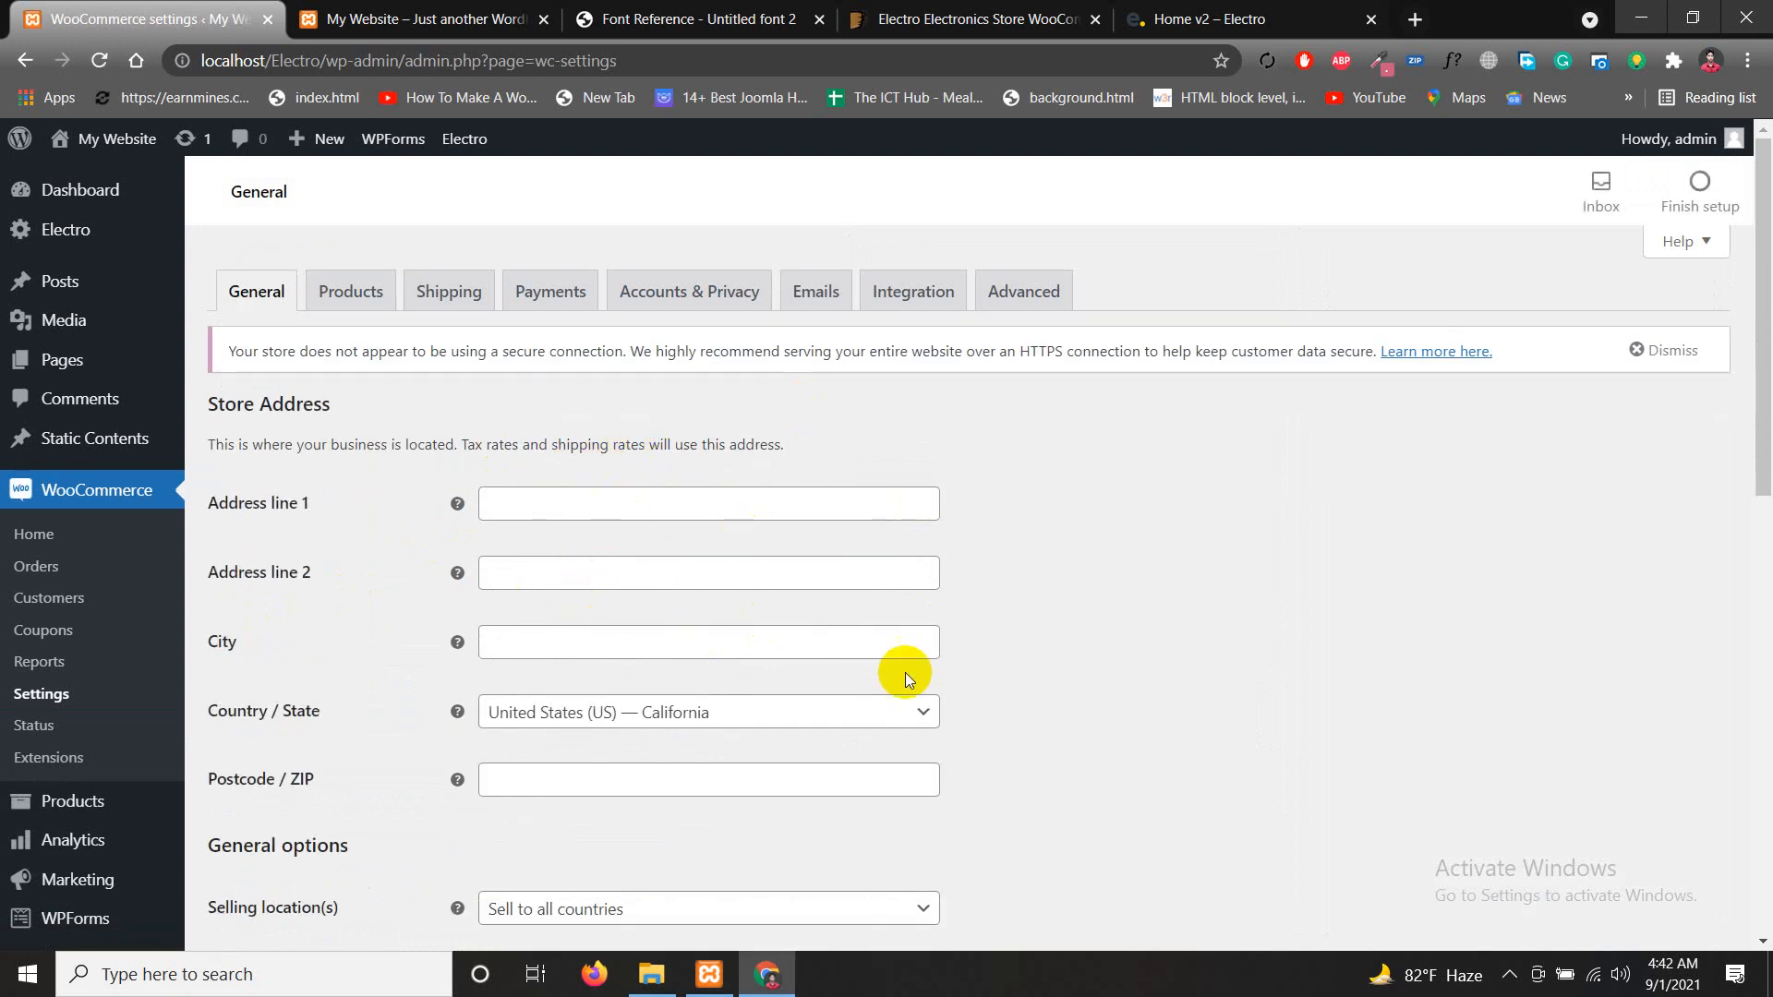
pyautogui.scroll(-5, 901, 677)
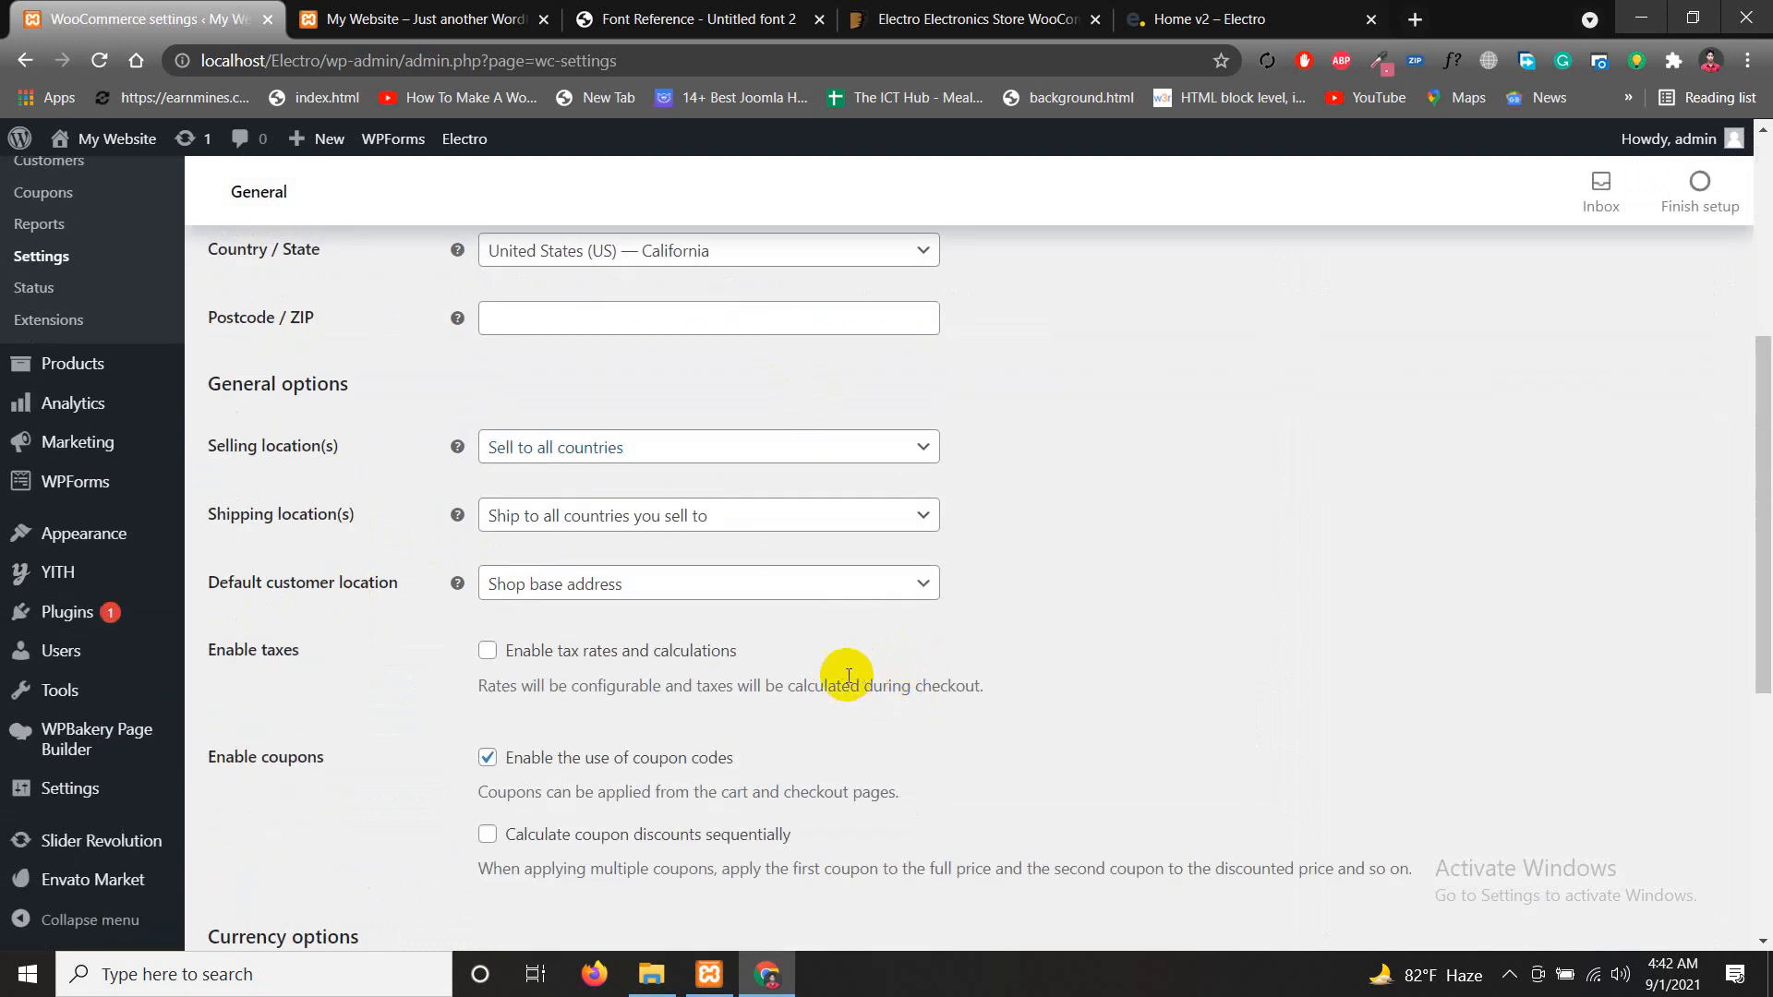
pyautogui.scroll(-6, 720, 701)
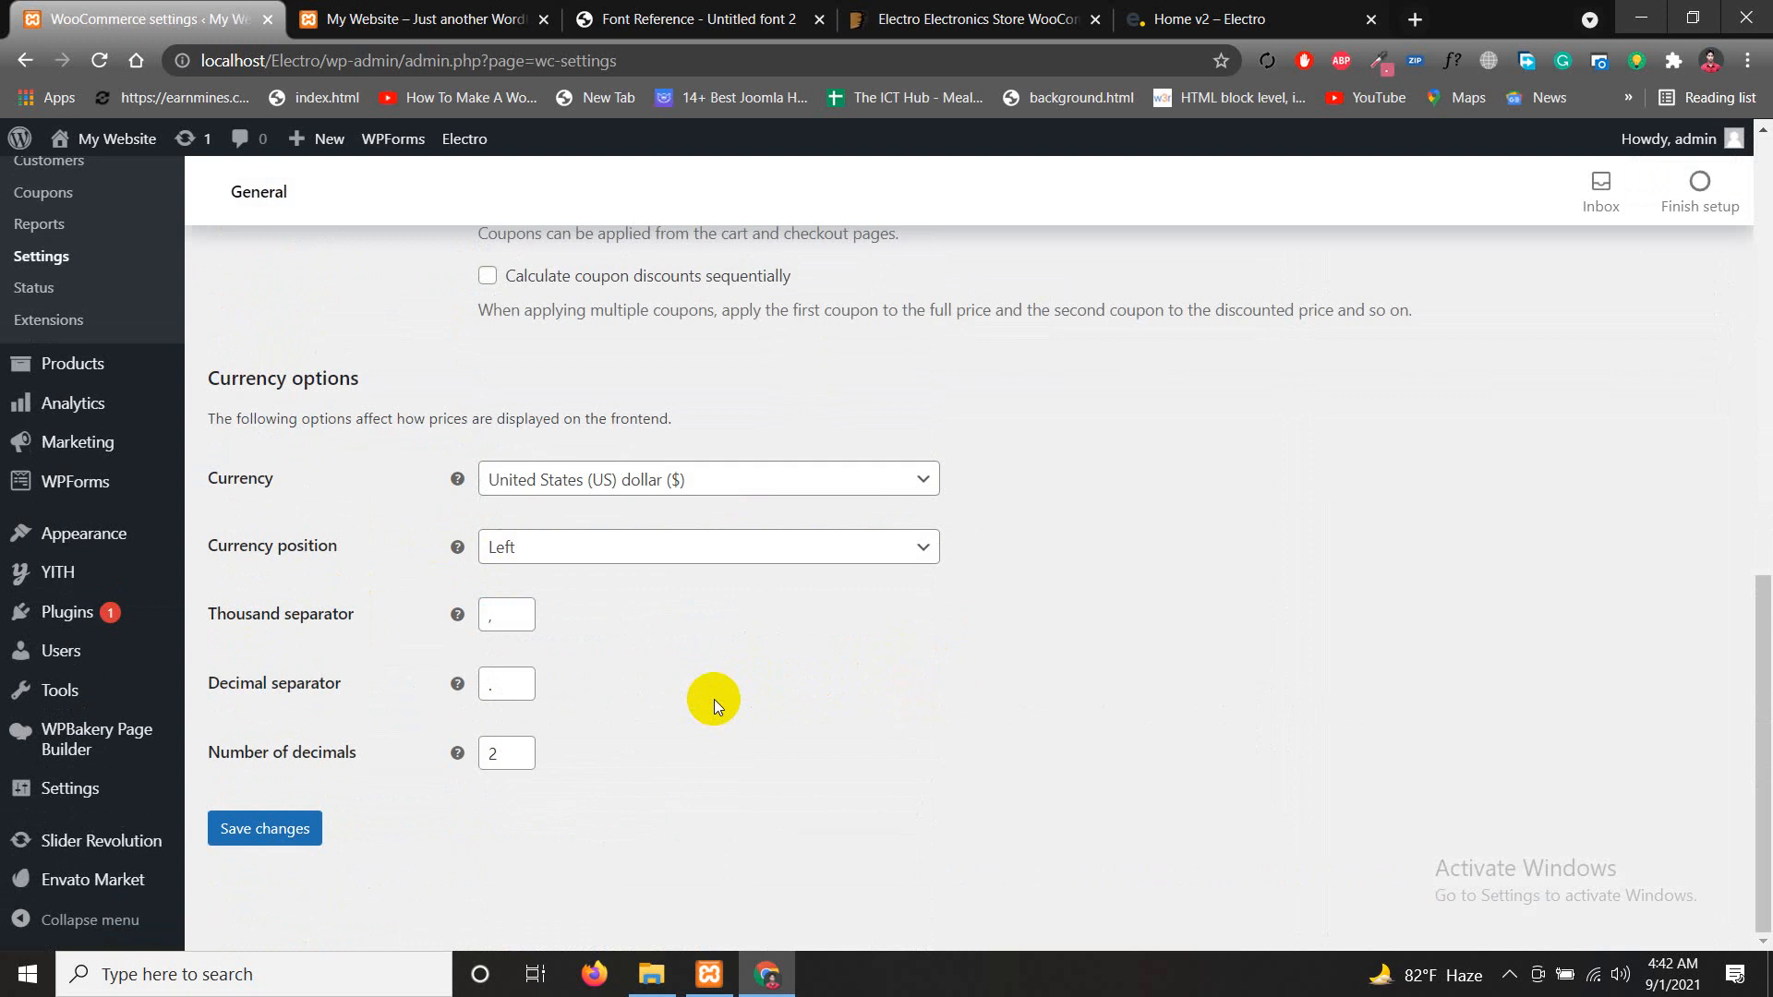
pyautogui.click(598, 484)
pyautogui.click(572, 519)
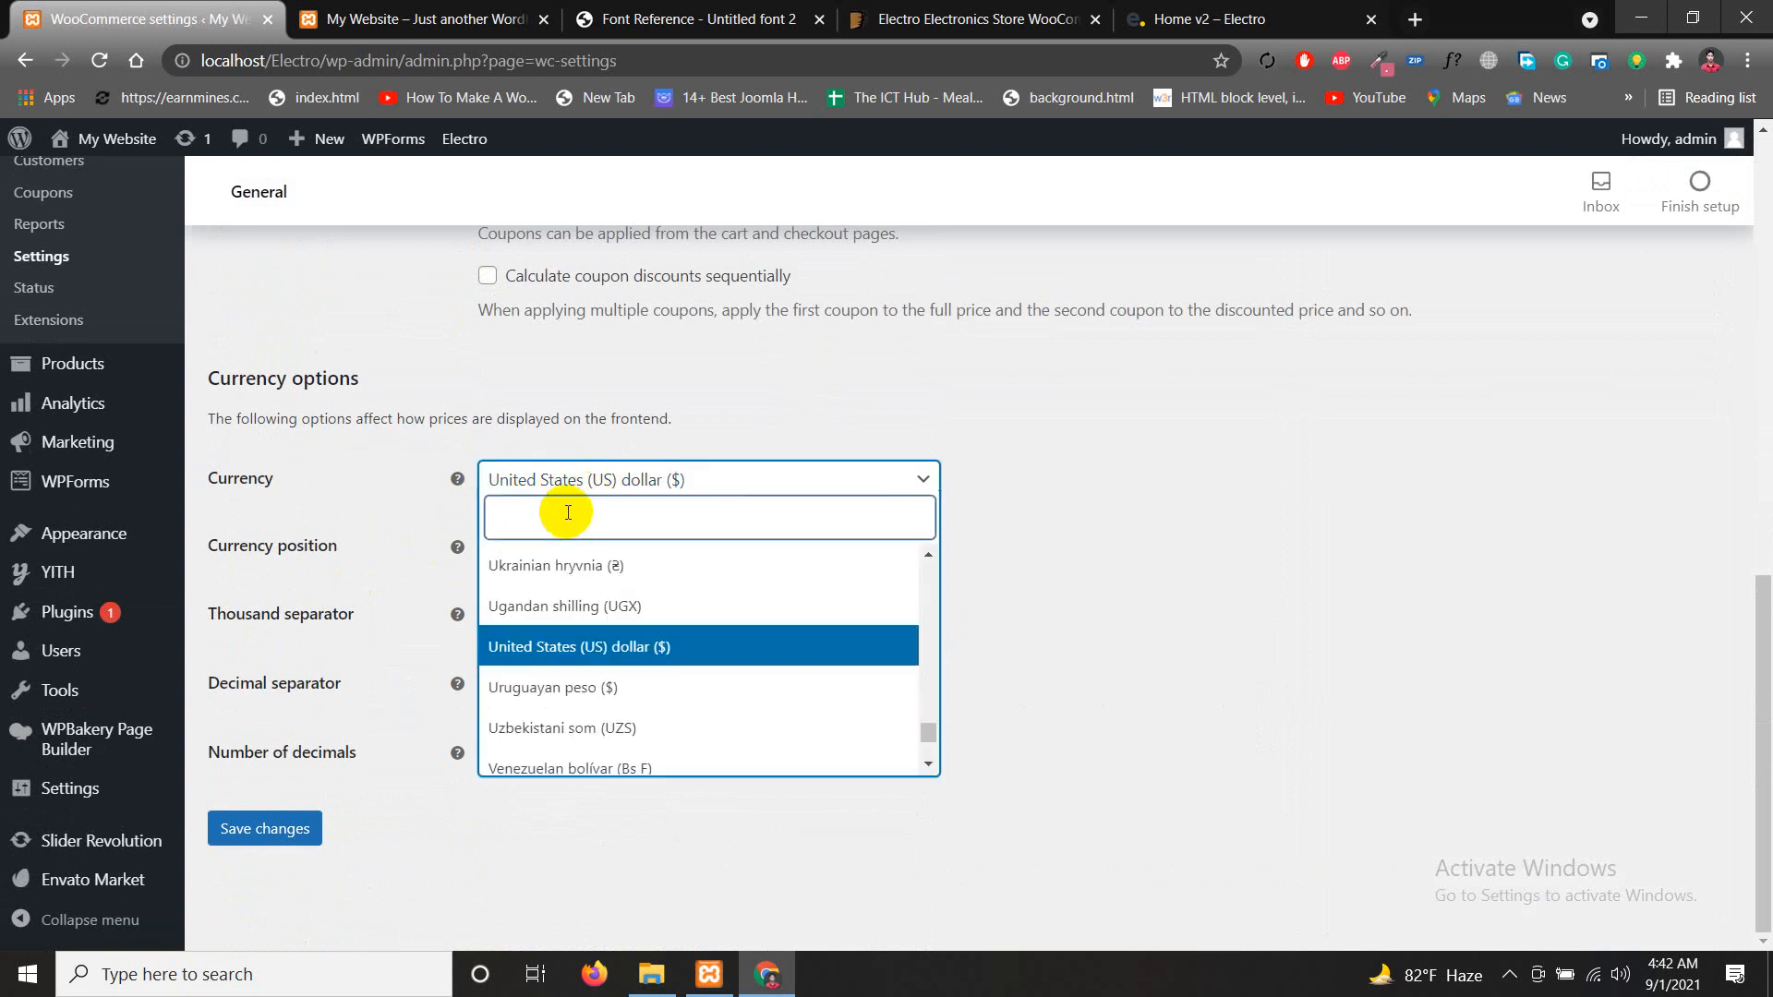
pyautogui.write('dh')
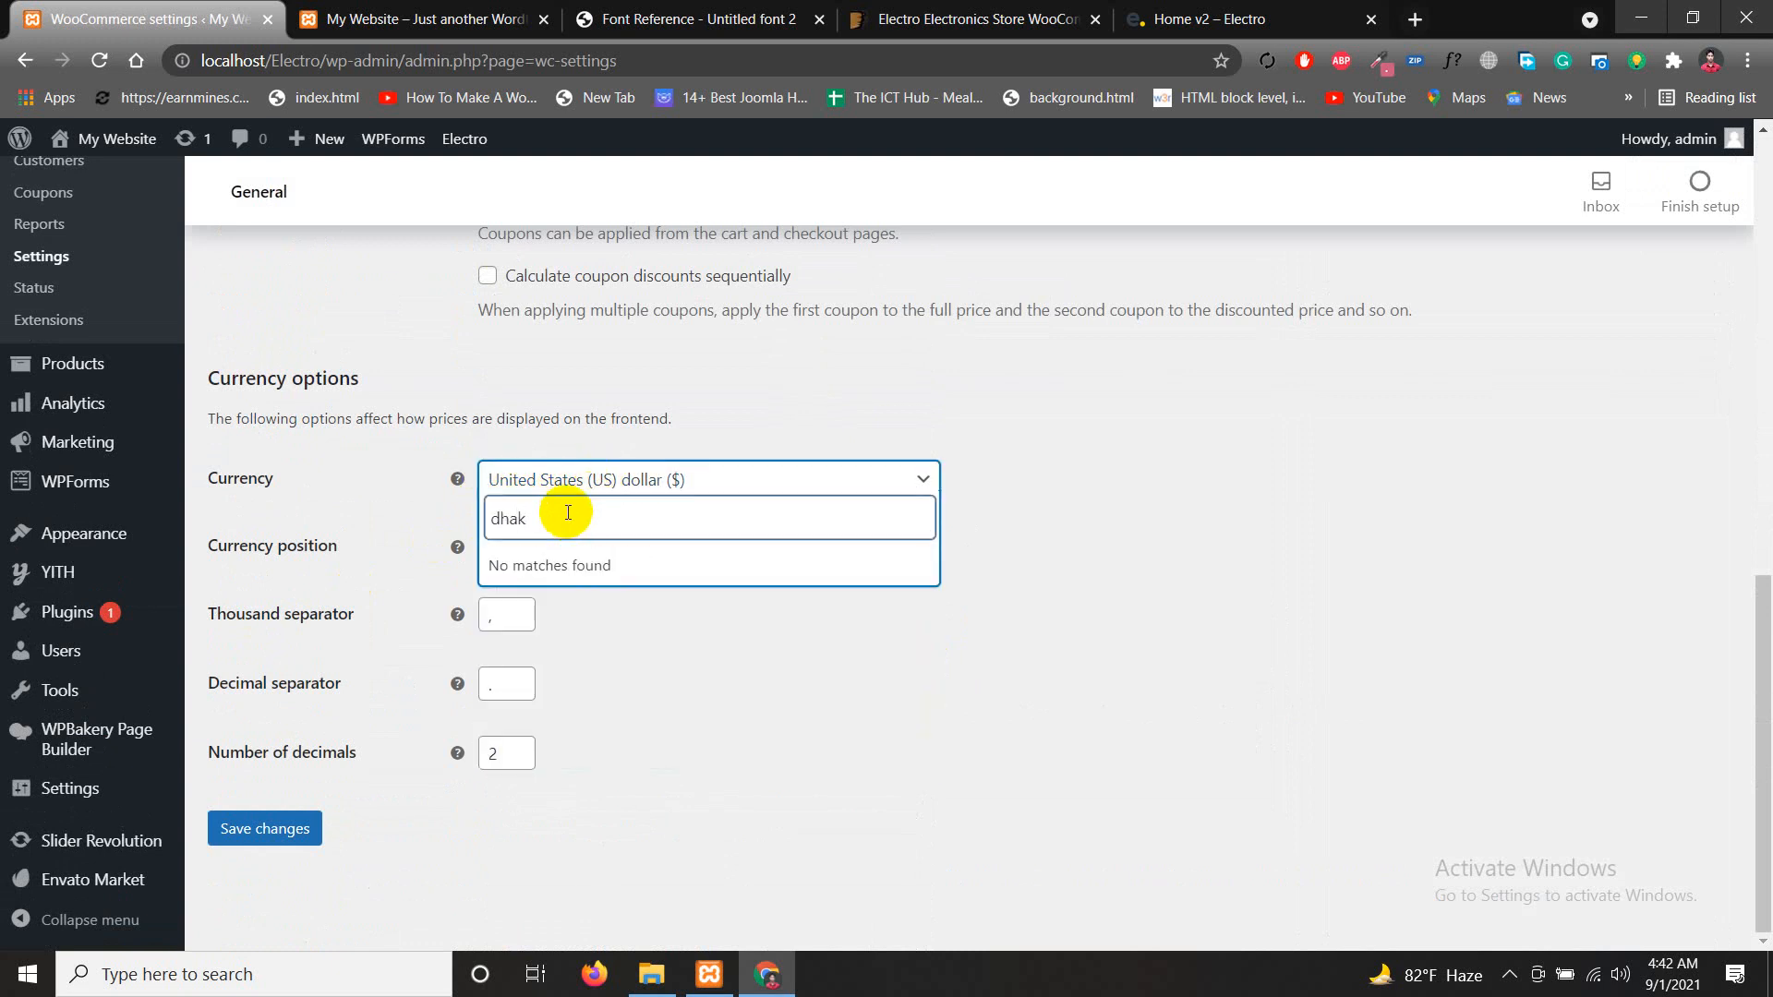
pyautogui.write('ak')
pyautogui.press('BackSpace')
pyautogui.press('BackSpace')
pyautogui.press('BackSpace')
pyautogui.press('BackSpace')
# Set the store currency to Bangladeshi taka and save the WooCommerce settings
pyautogui.write('bang')
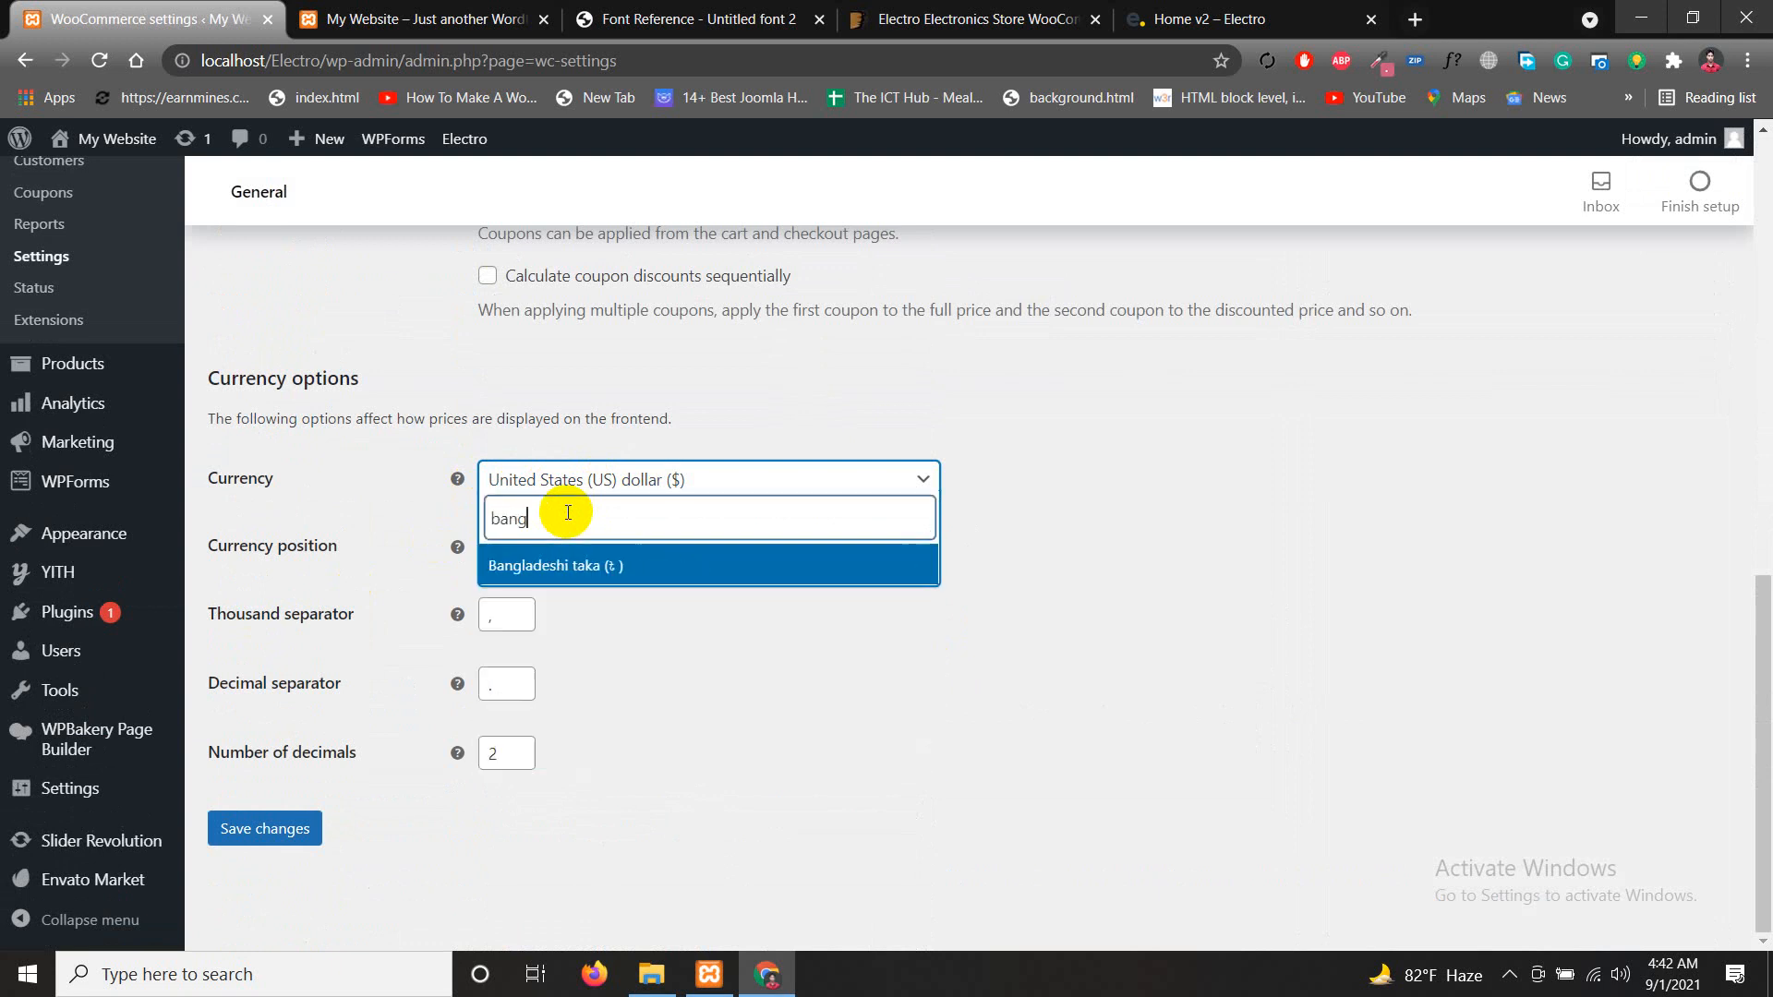
pyautogui.click(591, 569)
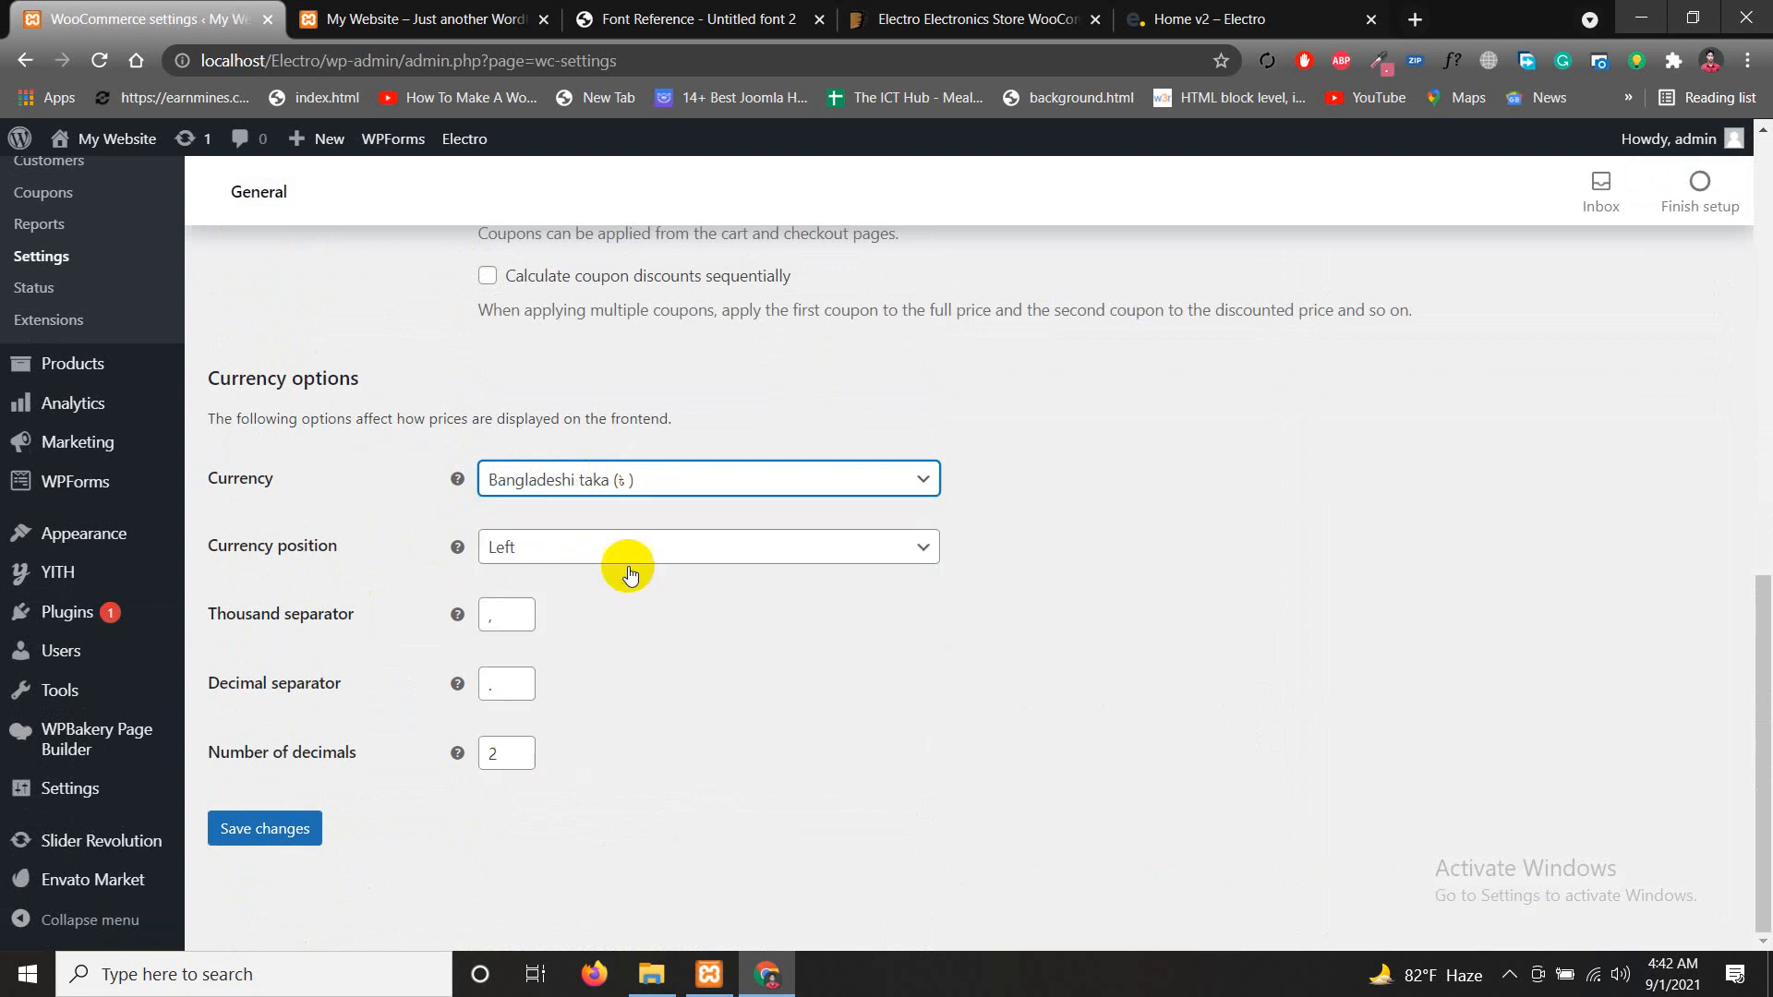
pyautogui.click(277, 829)
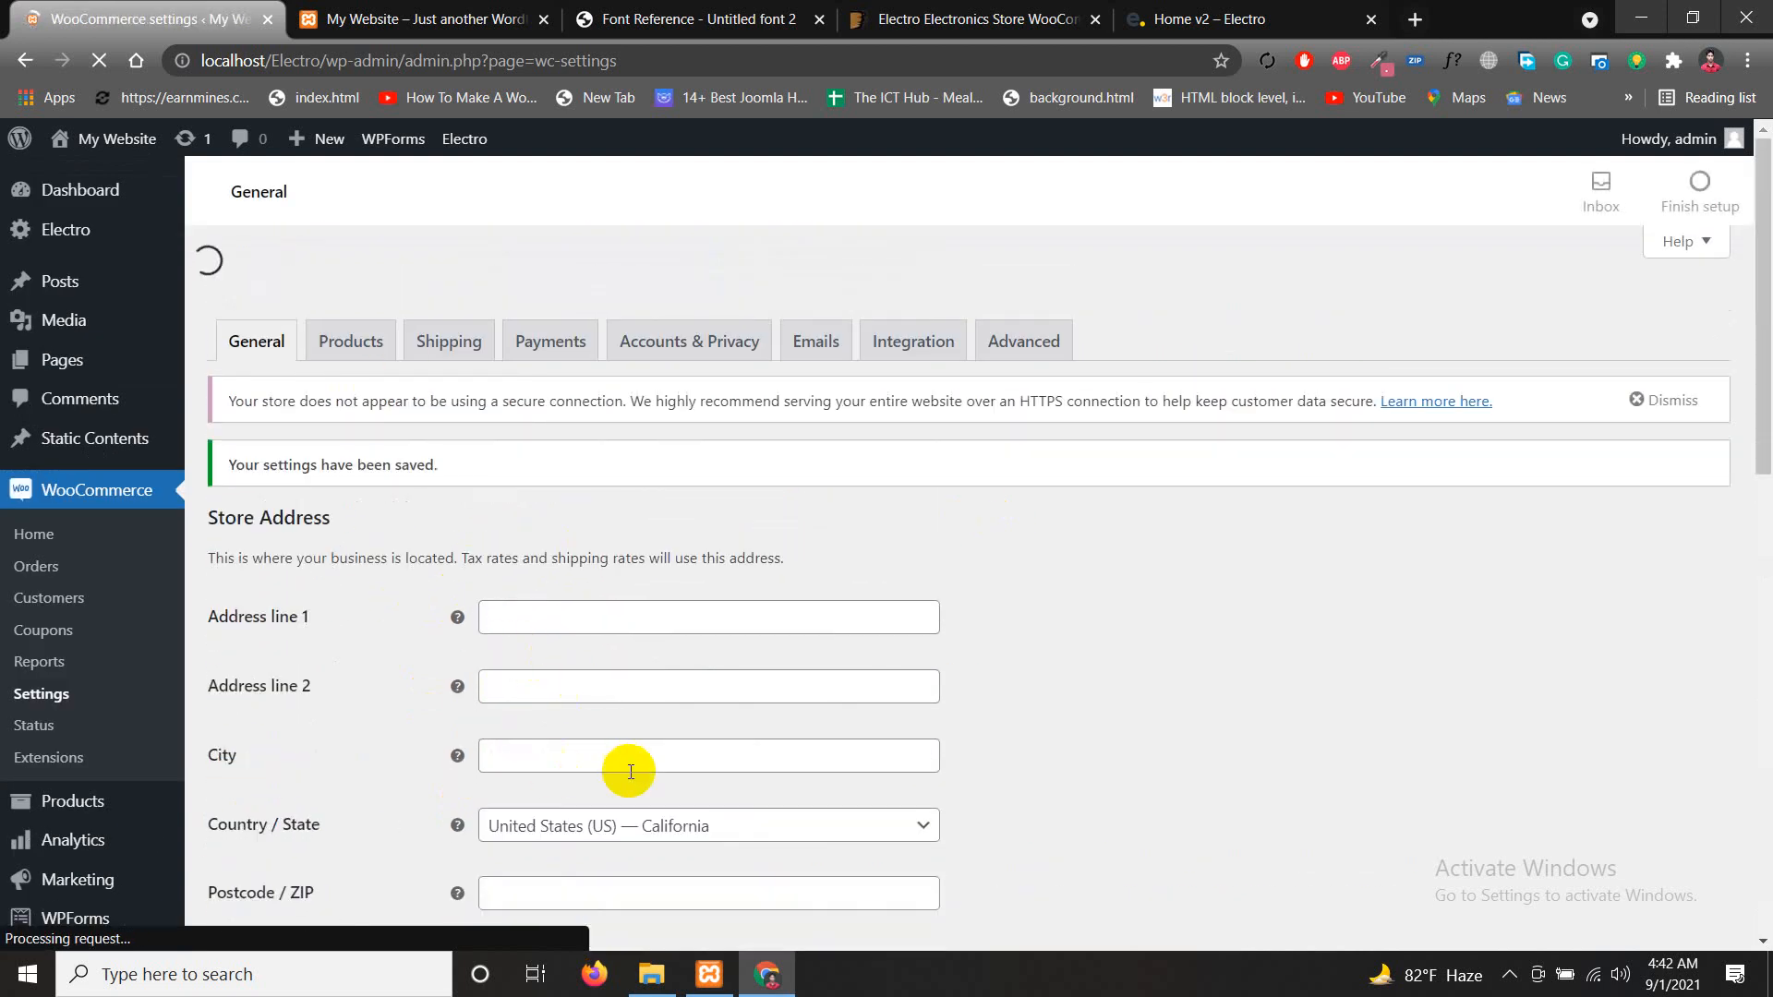
# Reload the home page and check the currency symbol on the product prices
pyautogui.click(397, 19)
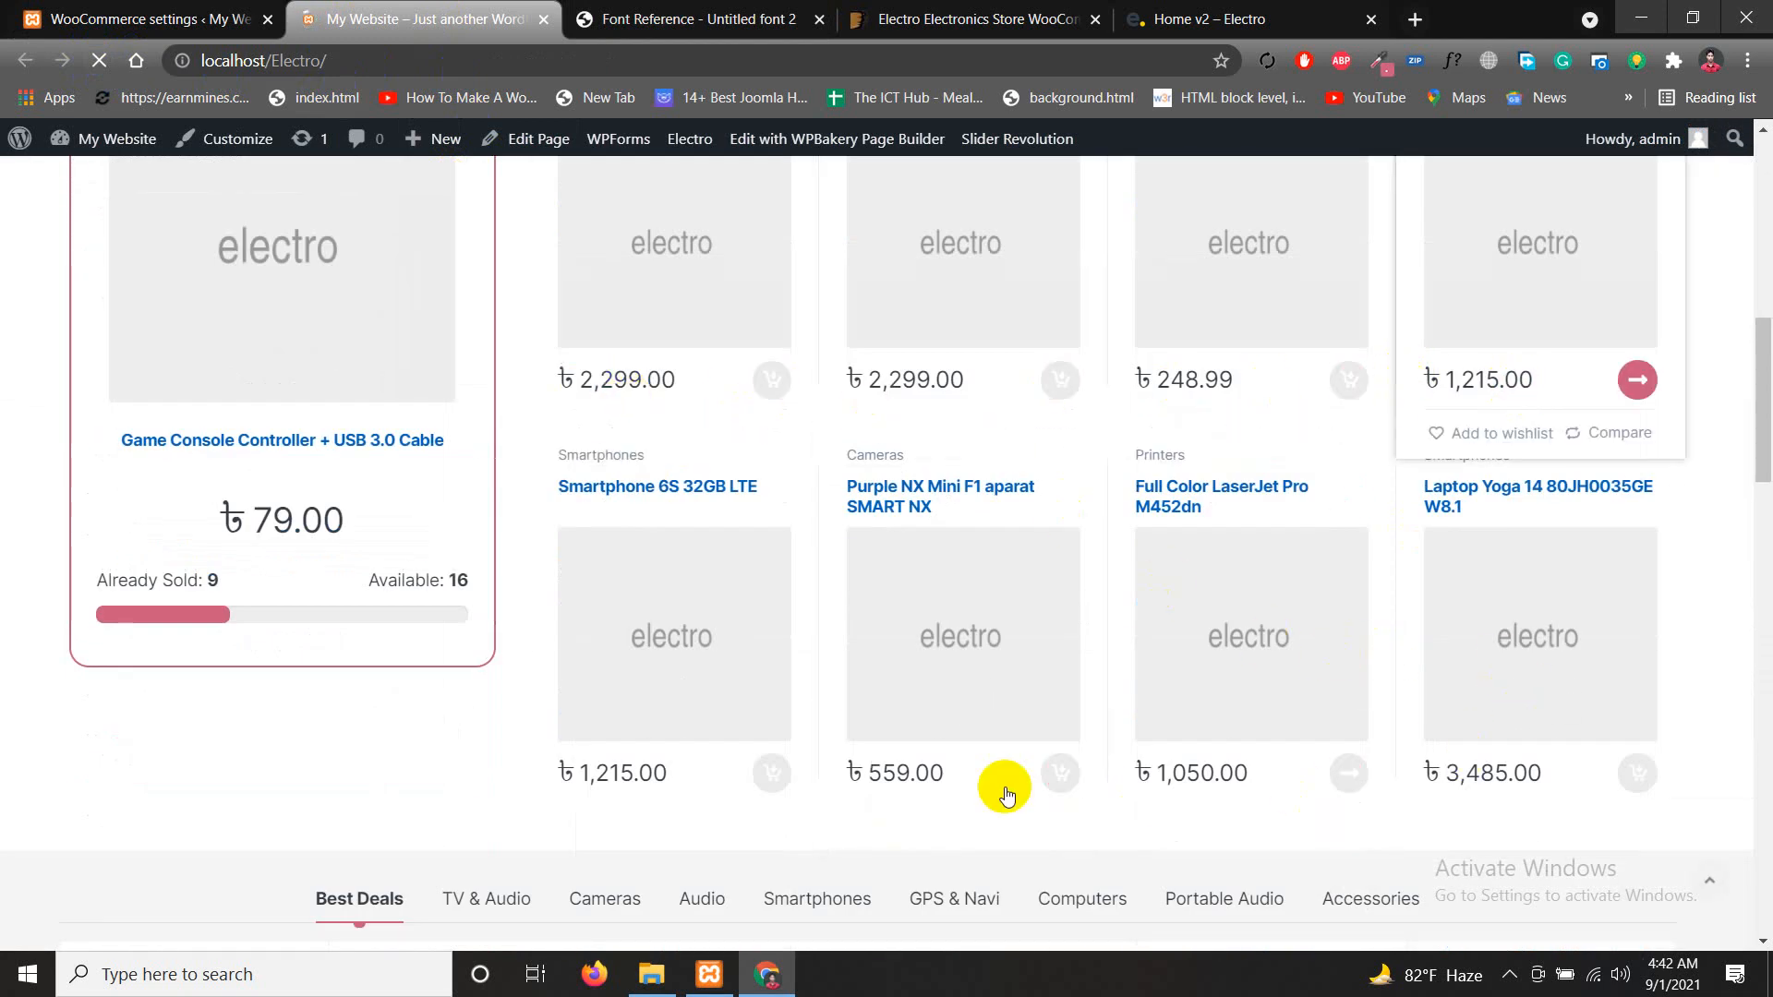
pyautogui.scroll(-7, 702, 748)
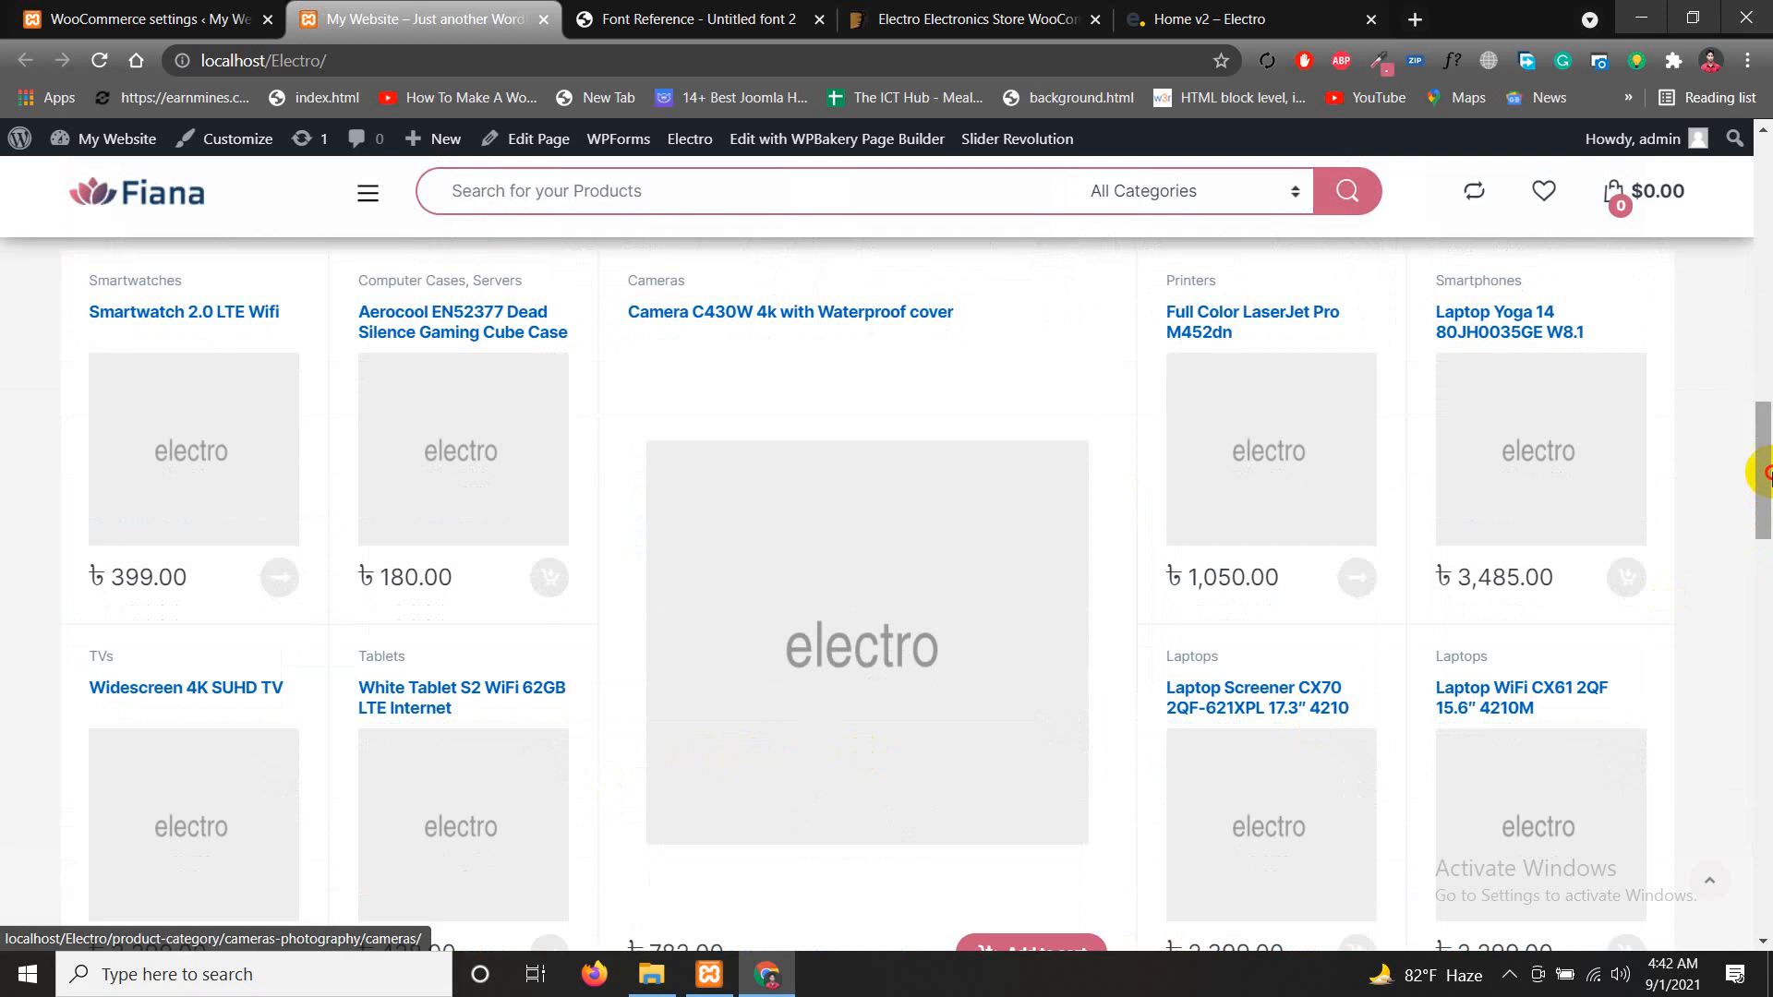
pyautogui.moveTo(1765, 472); pyautogui.dragTo(1766, 134)
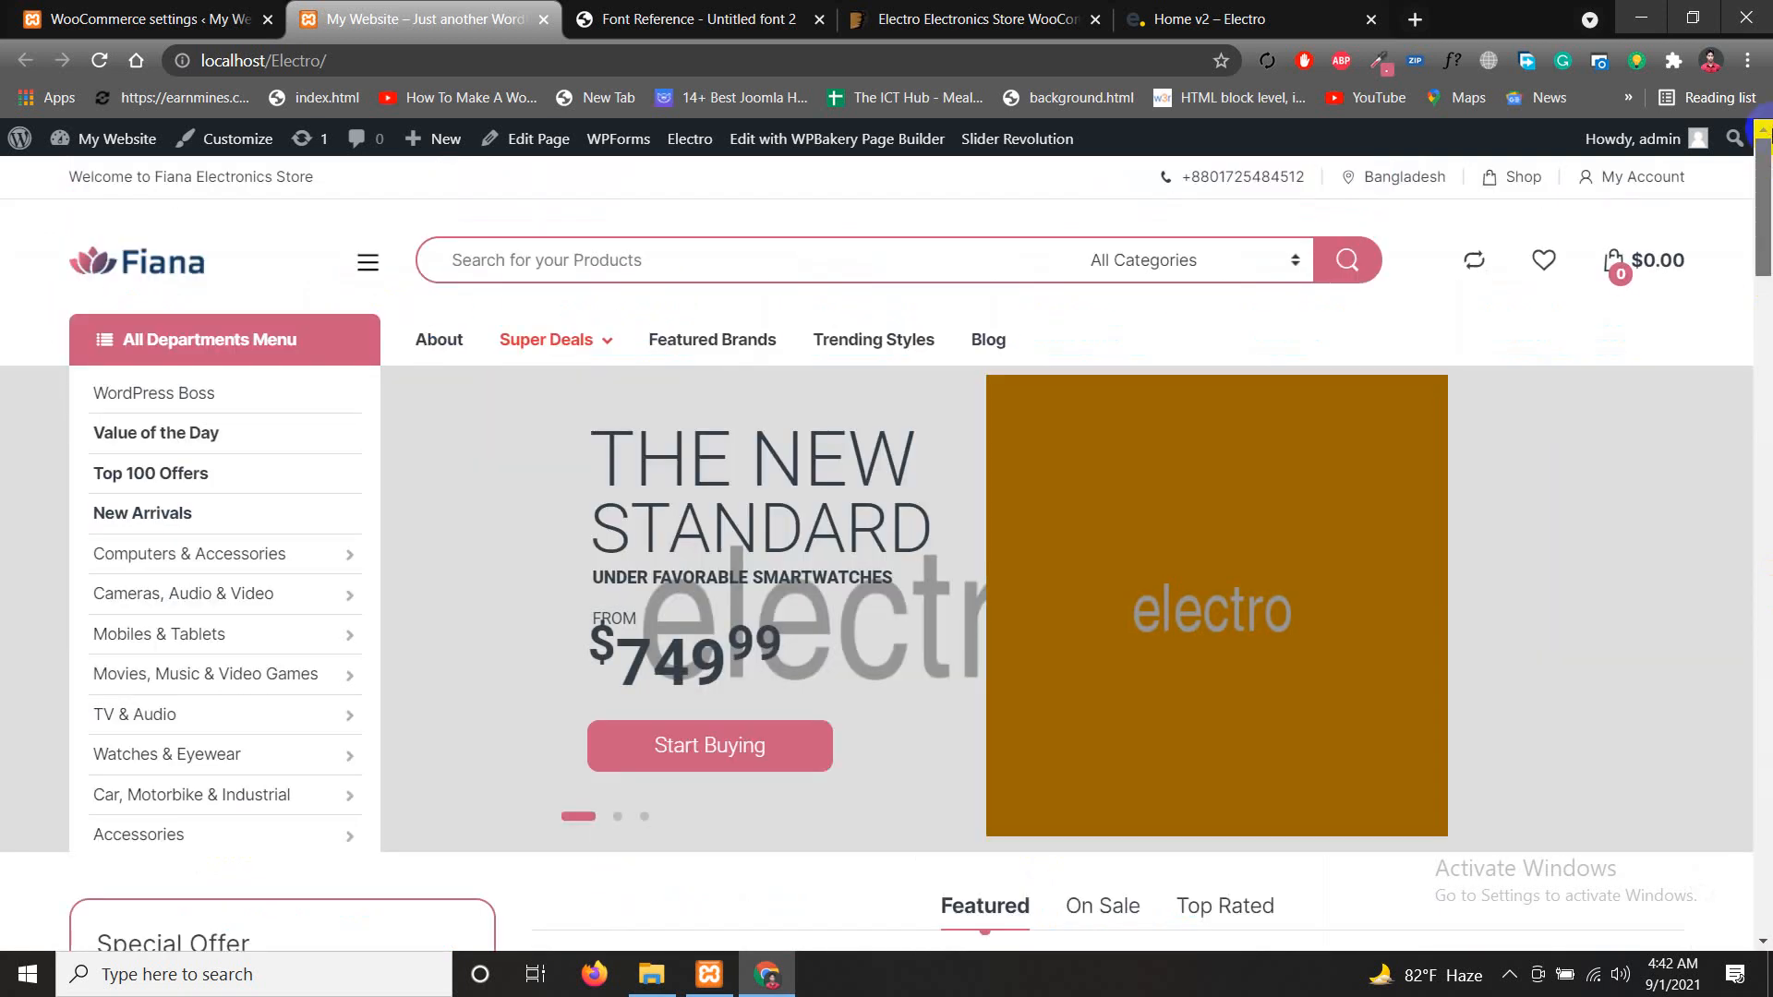